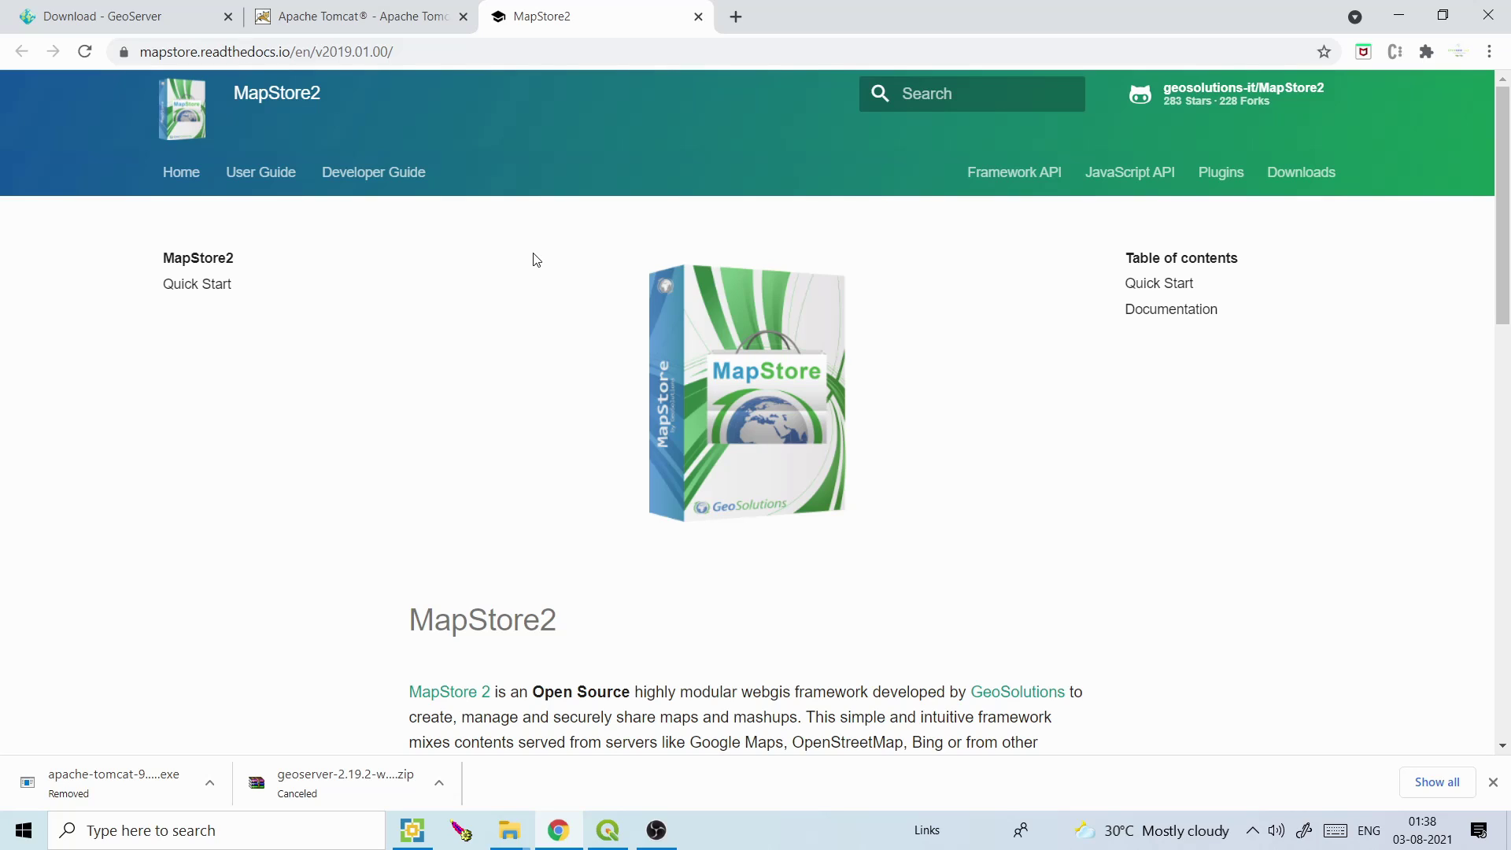
Read the MapStore2 introduction, highlighting the webgis framework phrase and the ReactJS license sentence
{"action": "left_click_drag", "start_coordinate": [1505, 193], "coordinate": [1507, 285]}
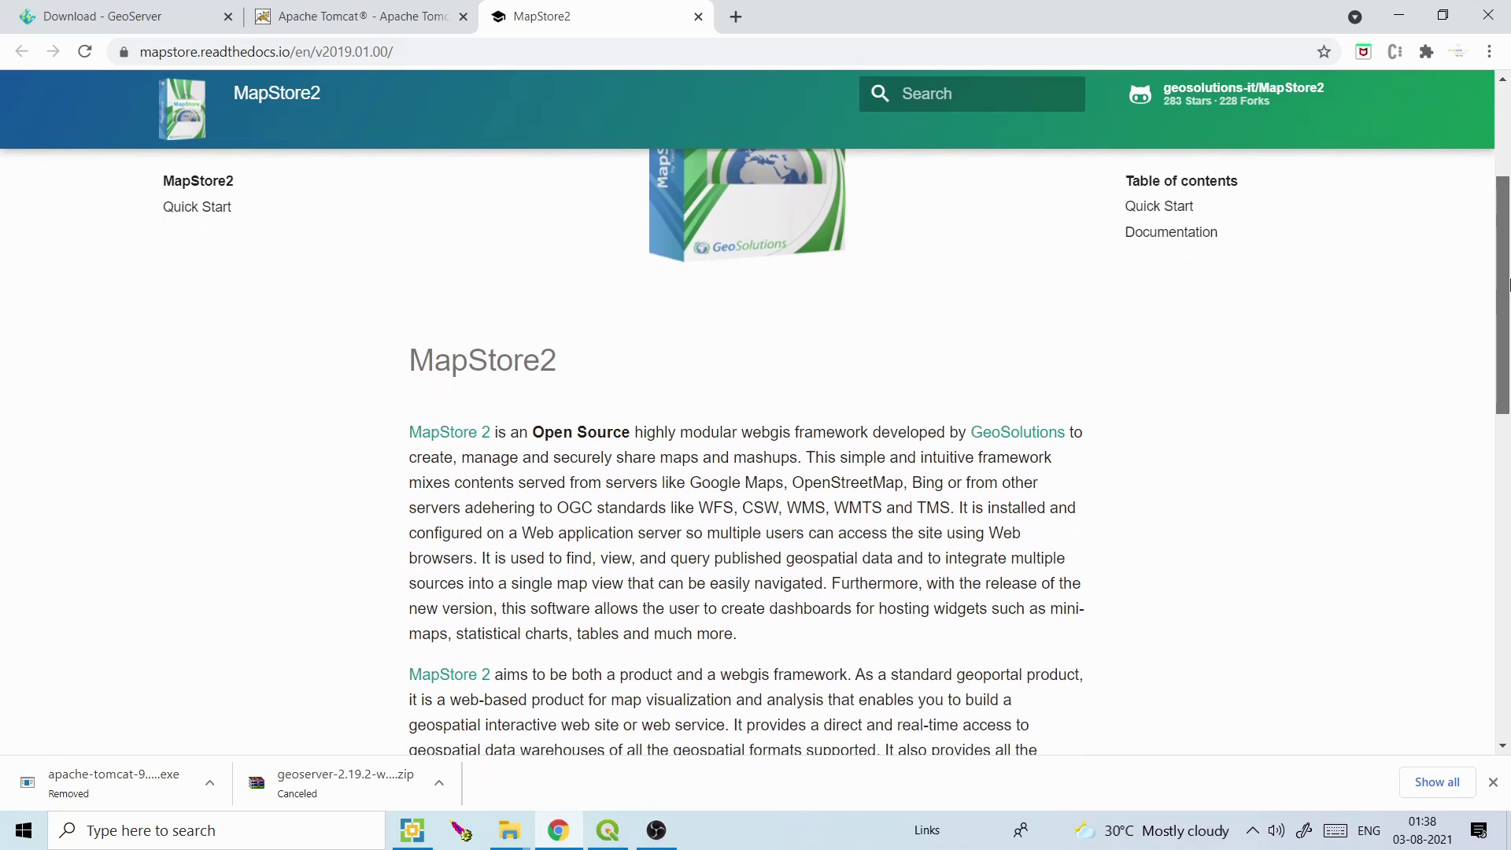
{"action": "scroll", "coordinate": [1181, 284], "scroll_direction": "down", "scroll_amount": 2}
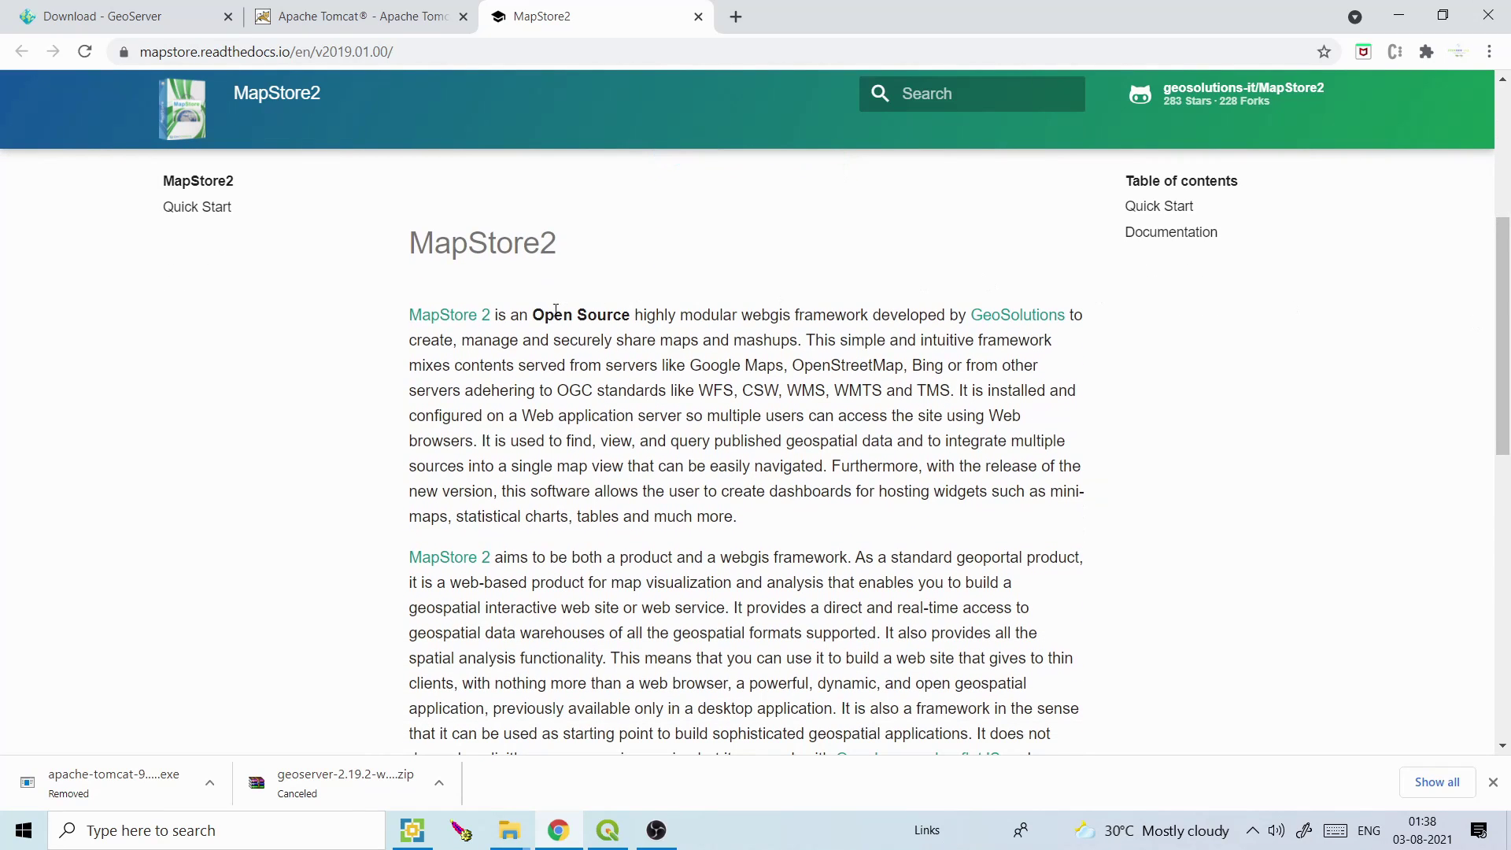
{"action": "left_click_drag", "start_coordinate": [544, 315], "coordinate": [621, 315]}
{"action": "left_click_drag", "start_coordinate": [763, 315], "coordinate": [898, 316]}
{"action": "left_click_drag", "start_coordinate": [1509, 317], "coordinate": [1508, 464]}
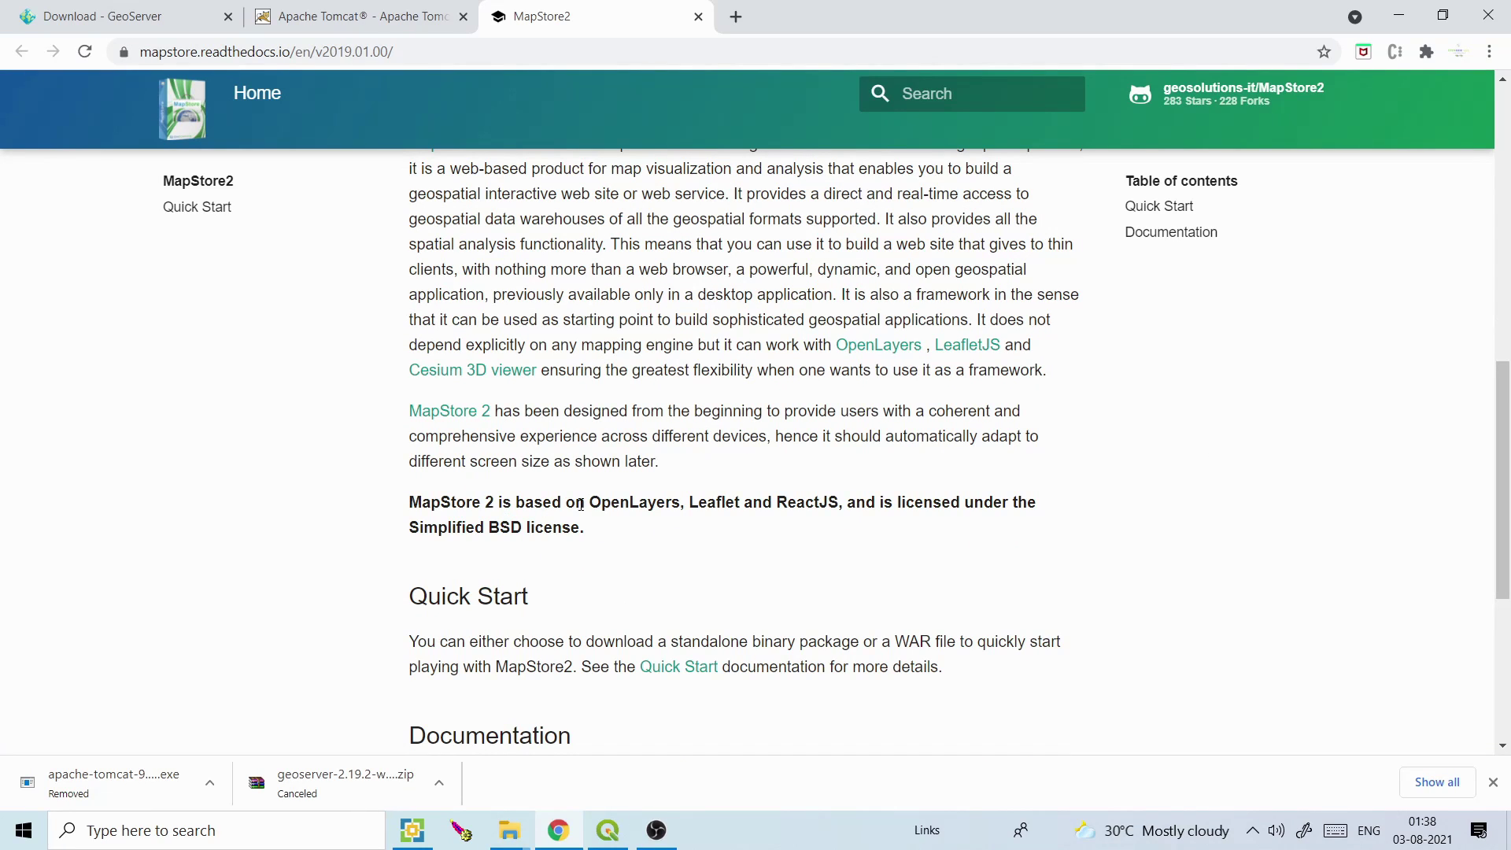
{"action": "left_click_drag", "start_coordinate": [778, 504], "coordinate": [856, 502]}
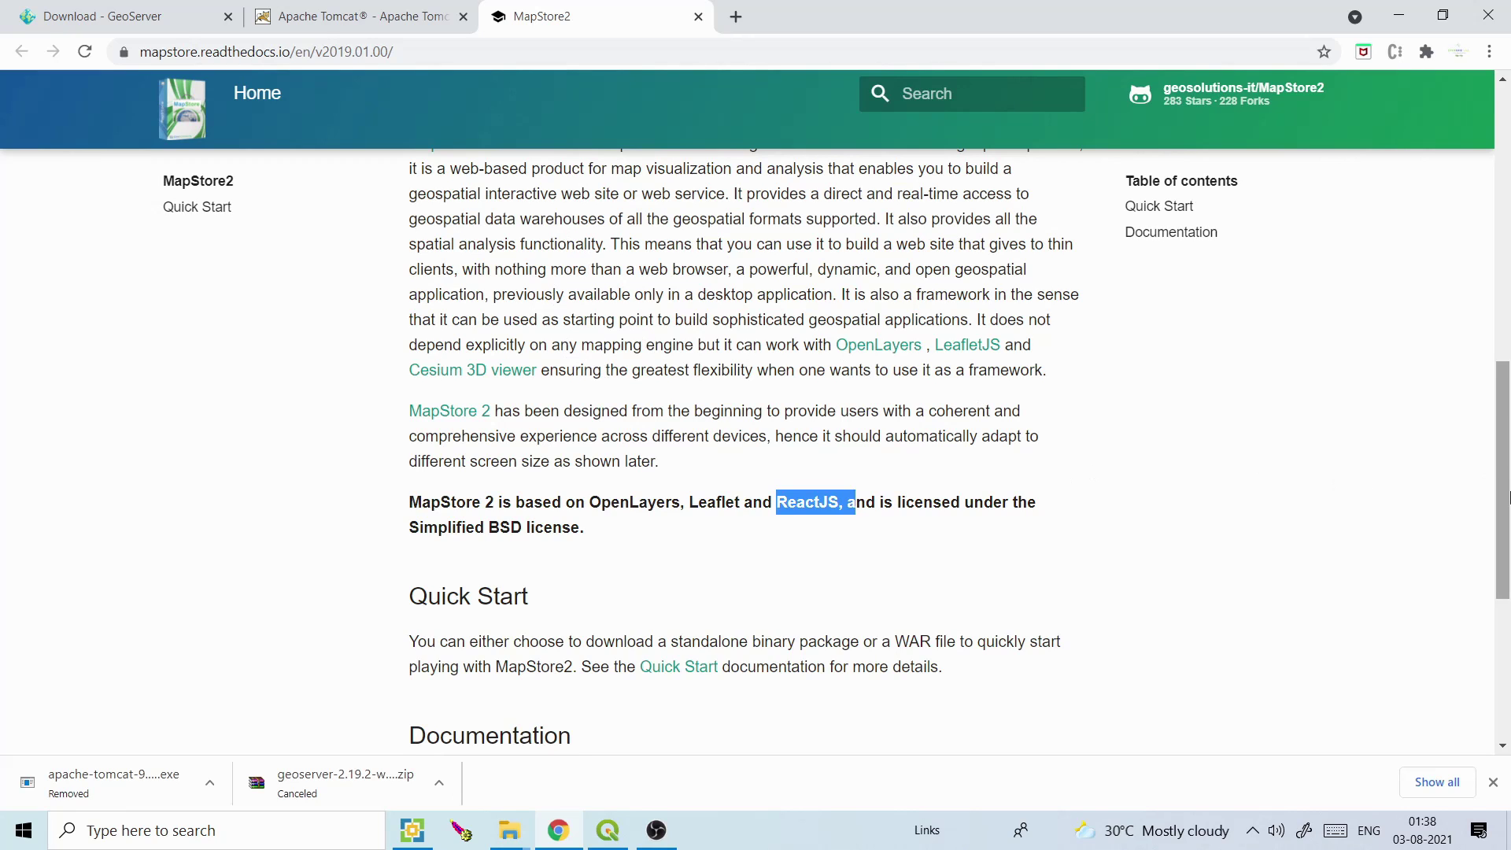
{"action": "scroll", "coordinate": [1363, 489], "scroll_direction": "down", "scroll_amount": 3}
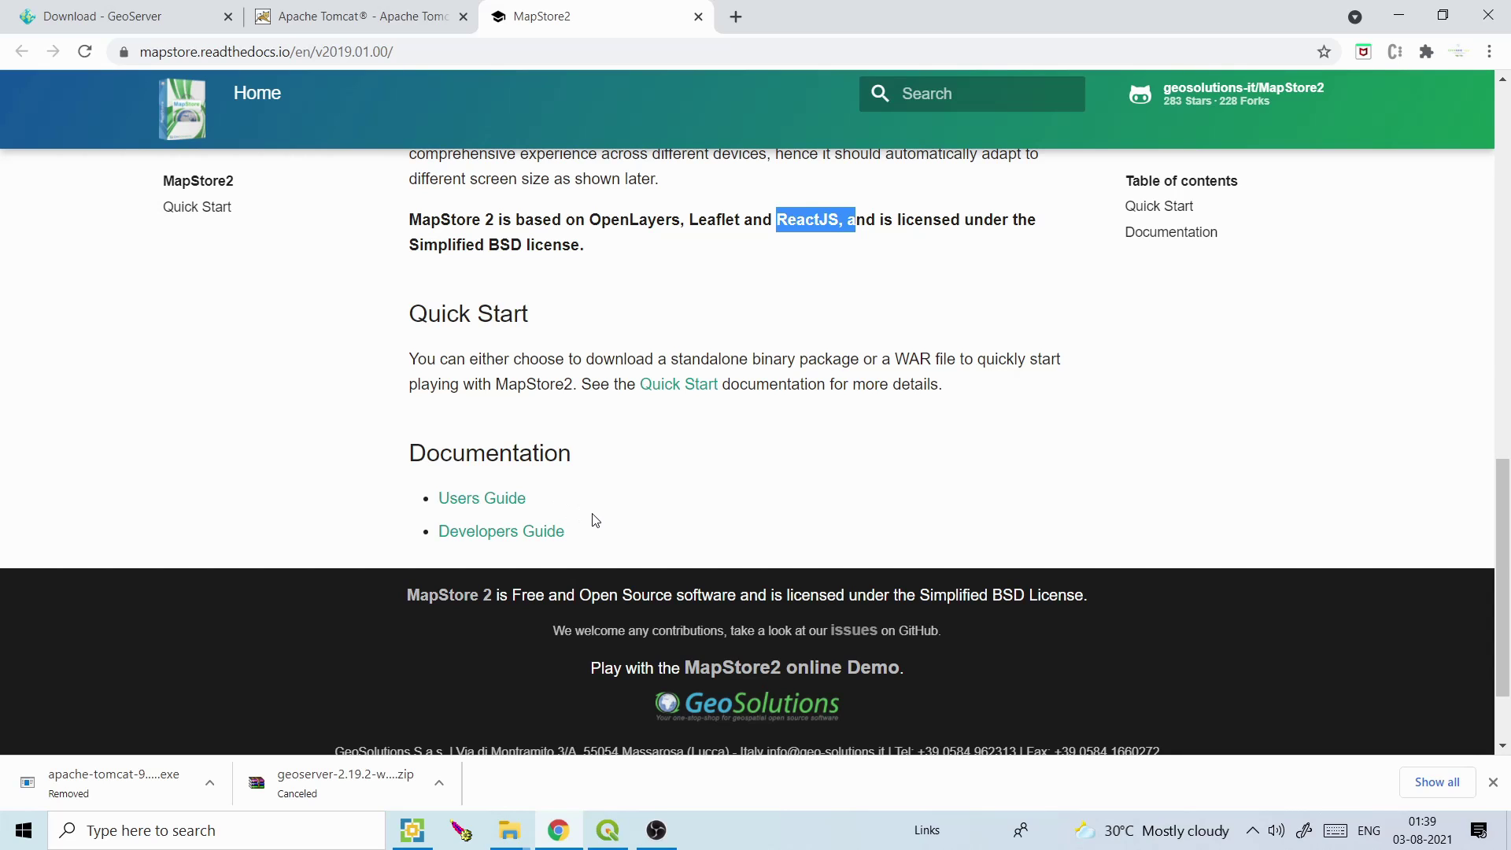
{"action": "left_click_drag", "start_coordinate": [1503, 555], "coordinate": [1507, 130]}
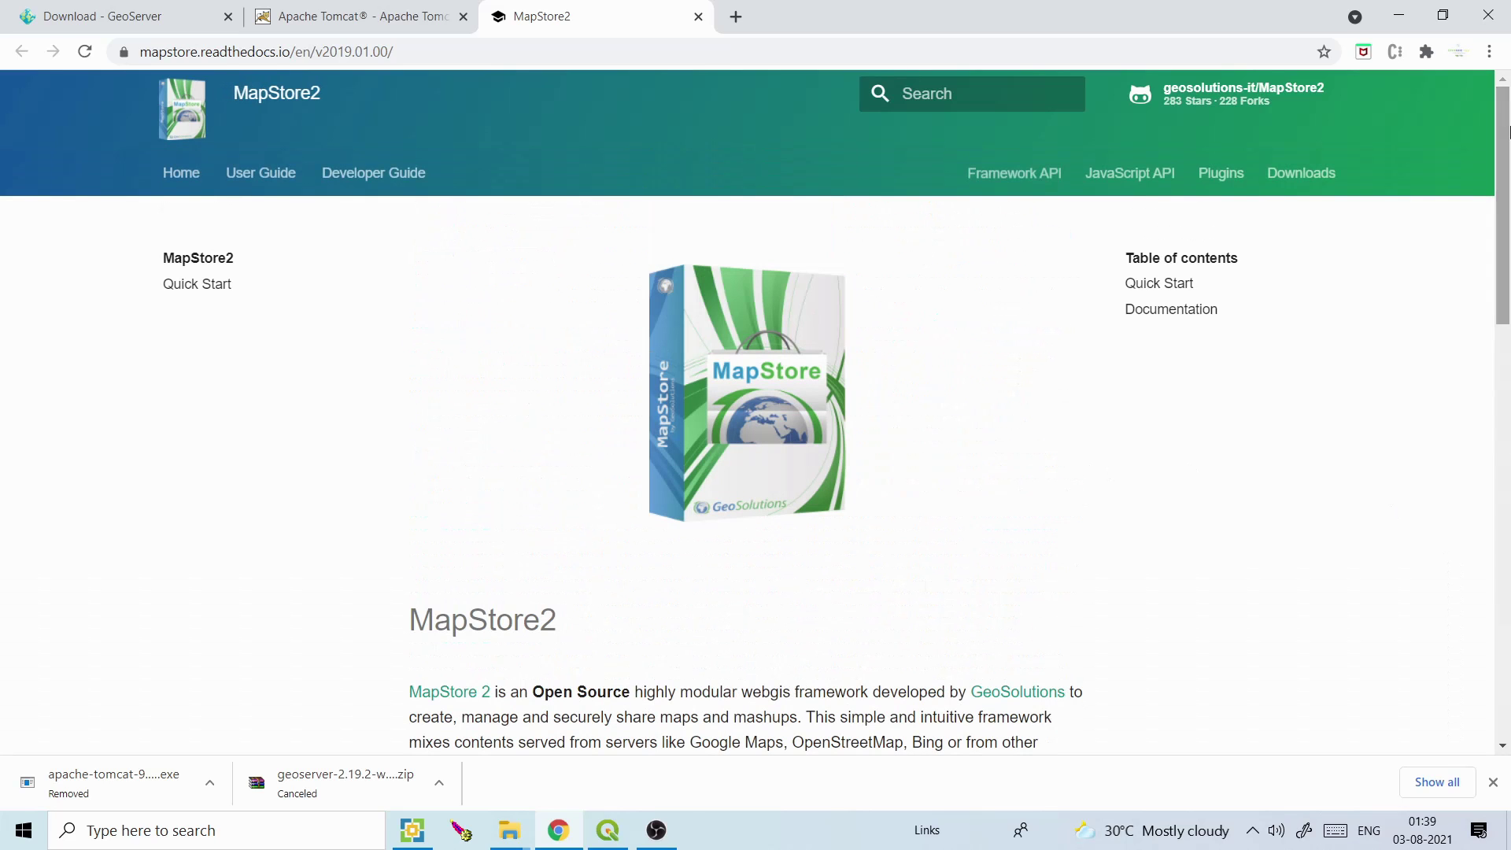
Open the Tomcat 9 download page and bring the 9.0.50 binary distributions into view
{"action": "left_click", "coordinate": [393, 14]}
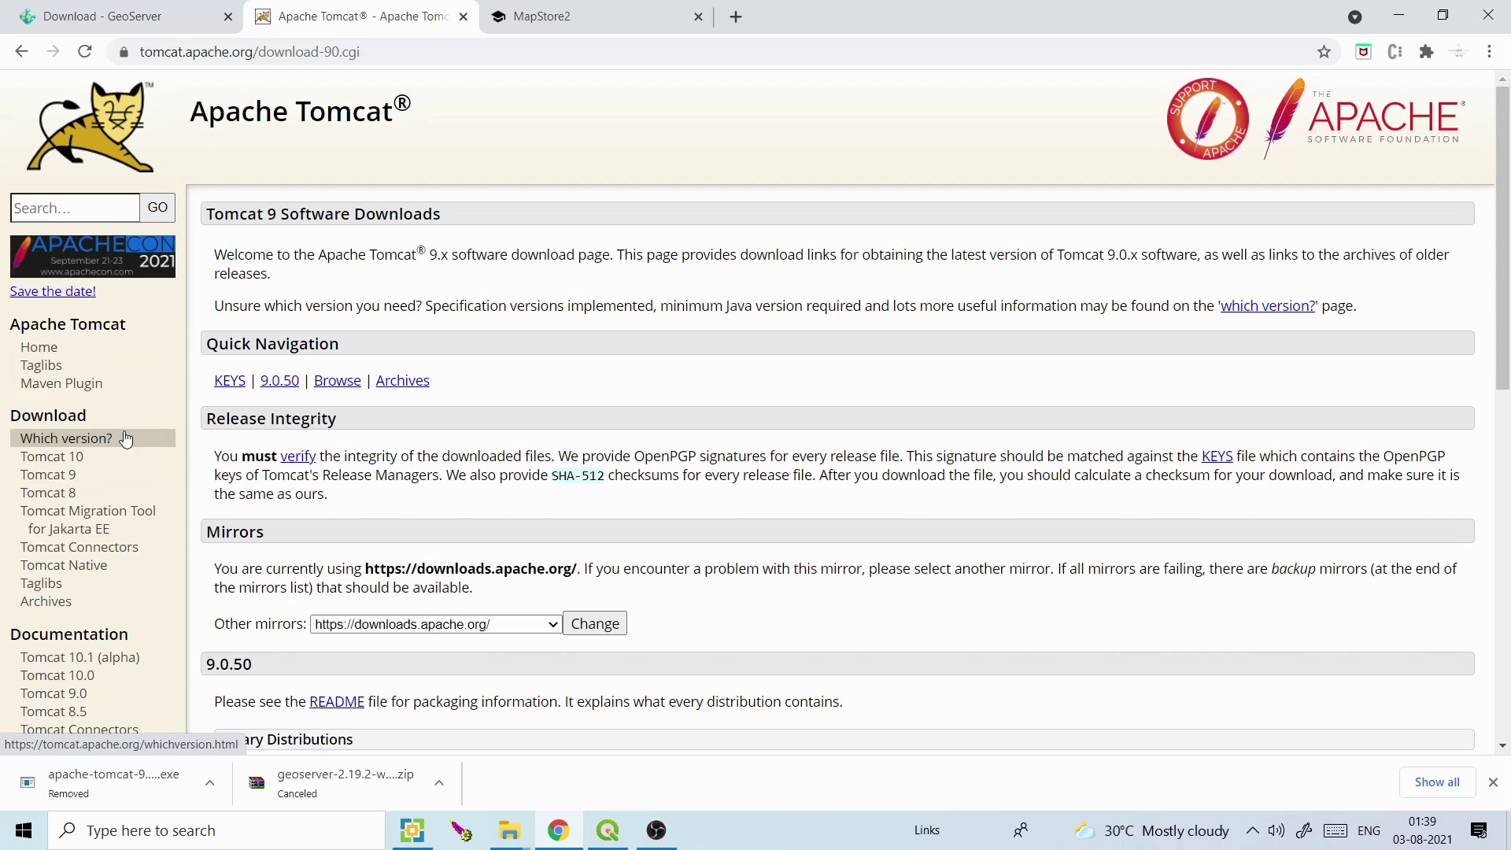
{"action": "left_click", "coordinate": [71, 492]}
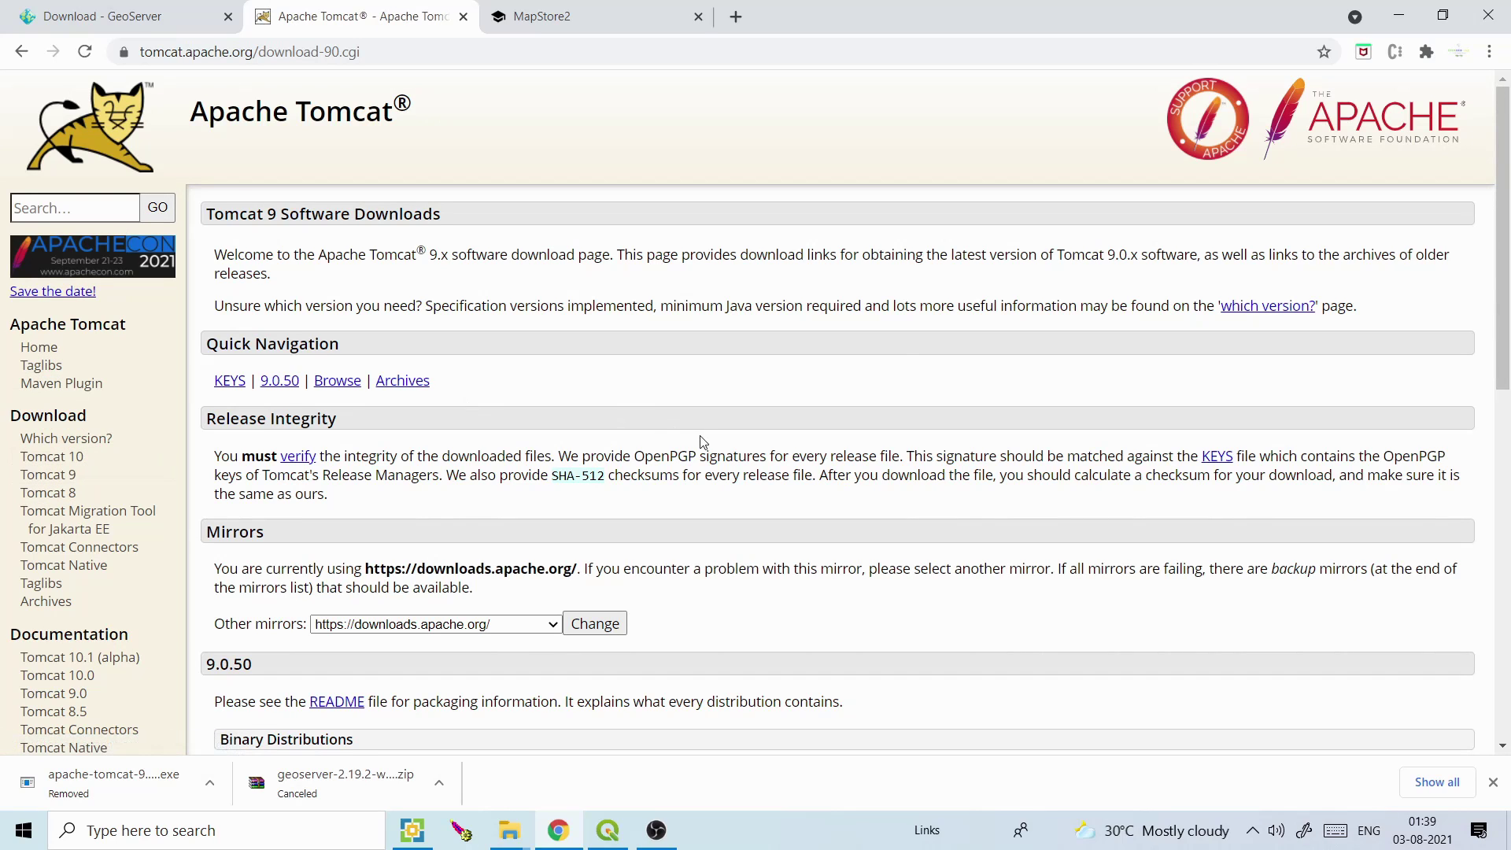
{"action": "left_click_drag", "start_coordinate": [1345, 283], "coordinate": [933, 472]}
{"action": "left_click", "coordinate": [934, 472]}
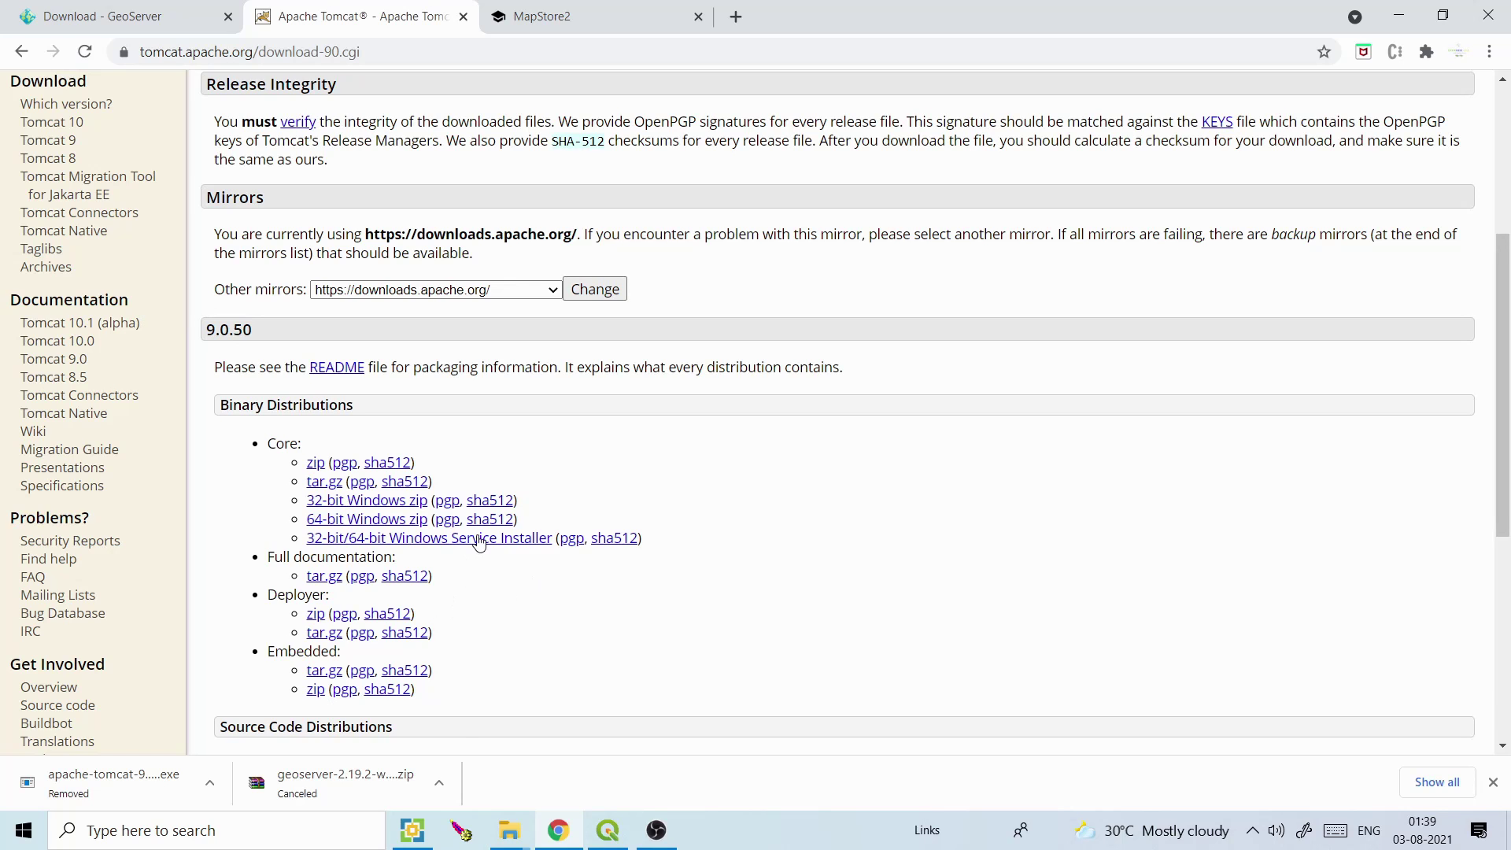
{"action": "mouse_move", "coordinate": [509, 830]}
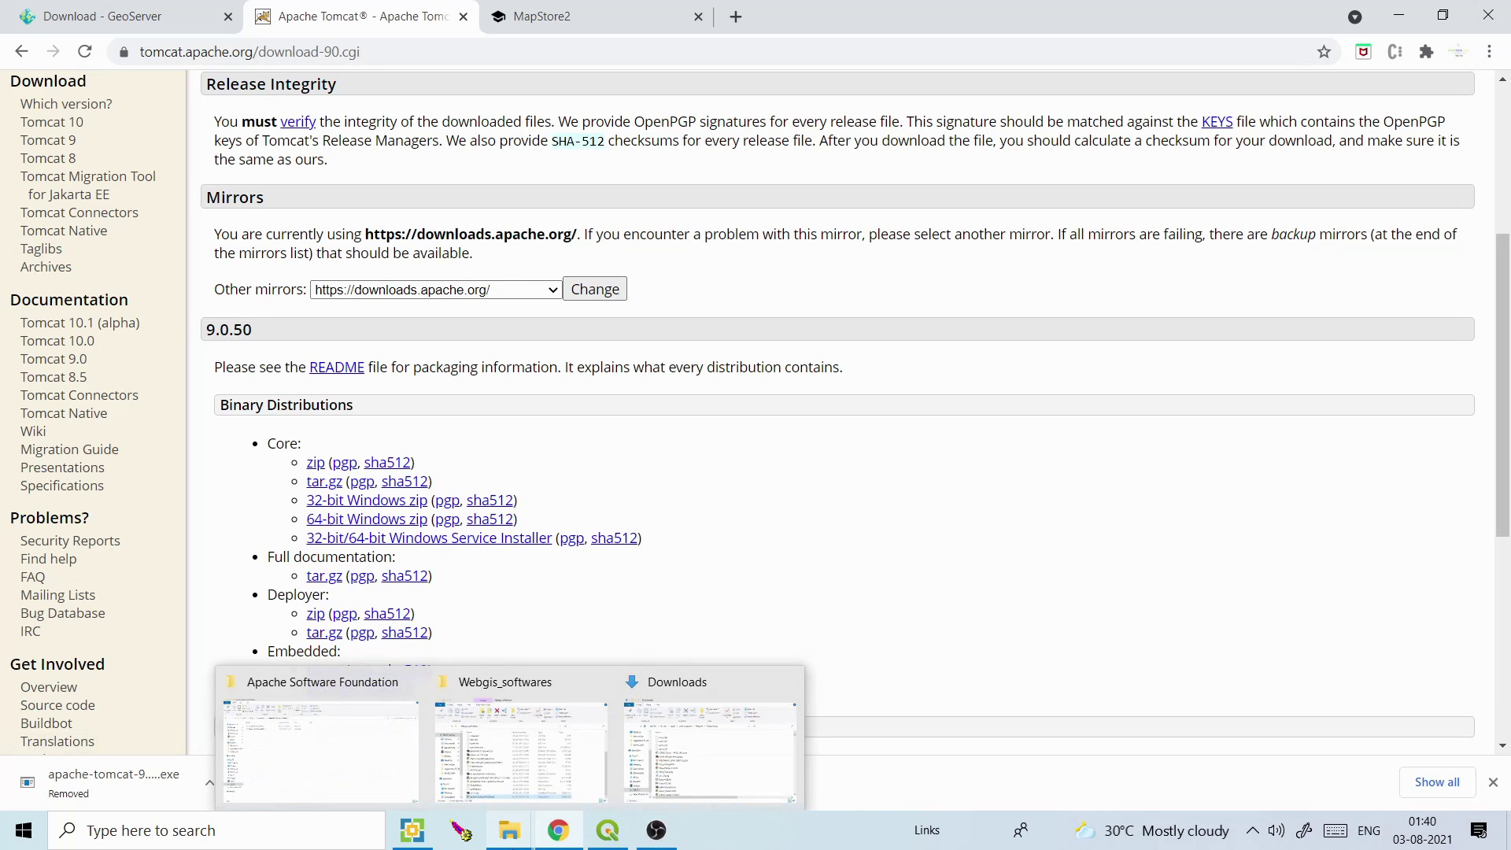
Run apache-tomcat-9.0.50.exe, accept the license, add Host Manager and Examples, and set HTTP port 8083
{"action": "left_click", "coordinate": [519, 781]}
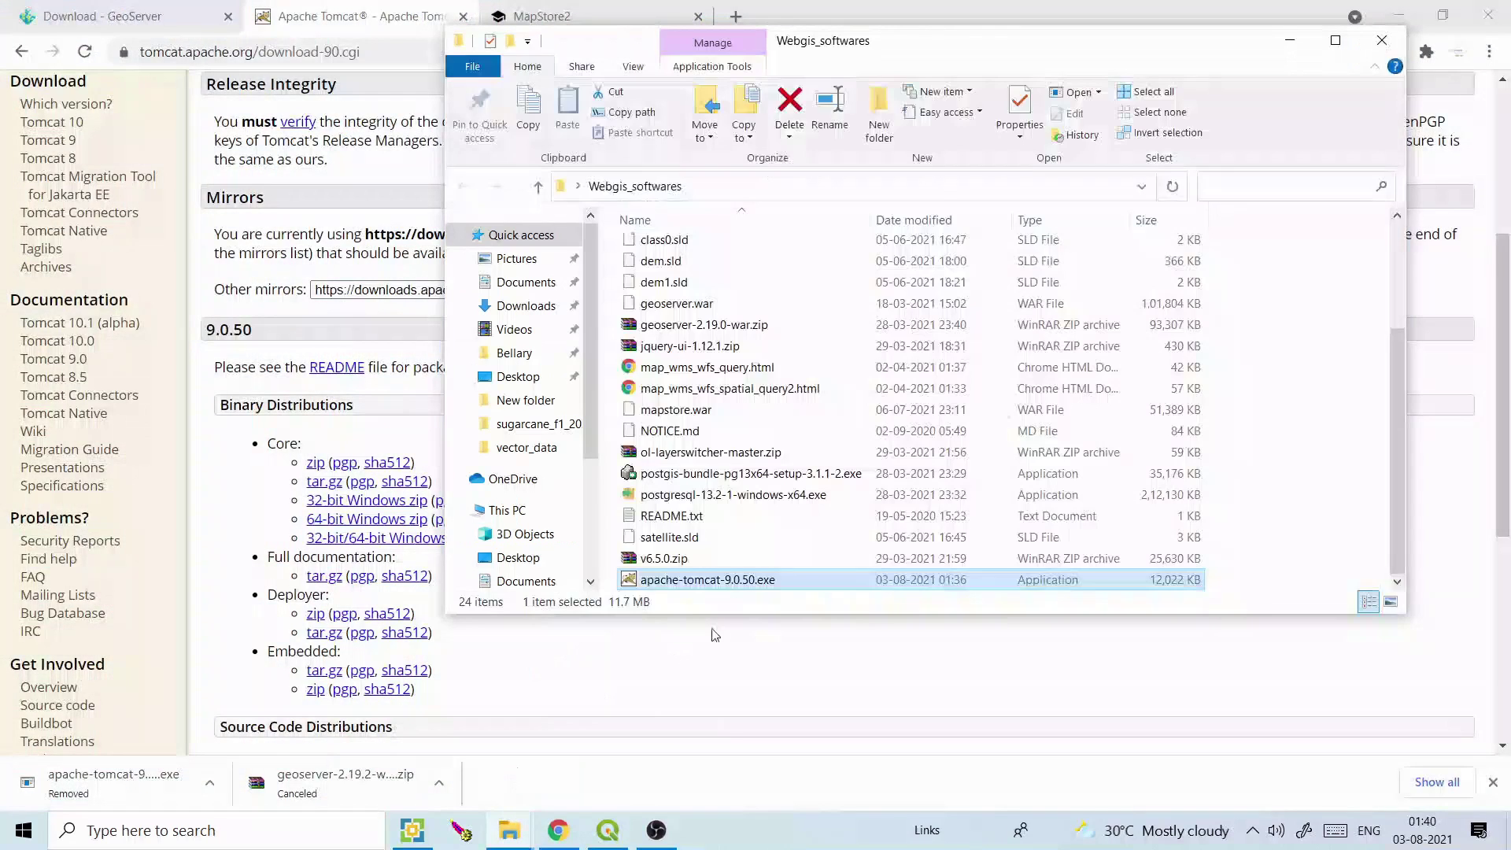
{"action": "double_click", "coordinate": [748, 579]}
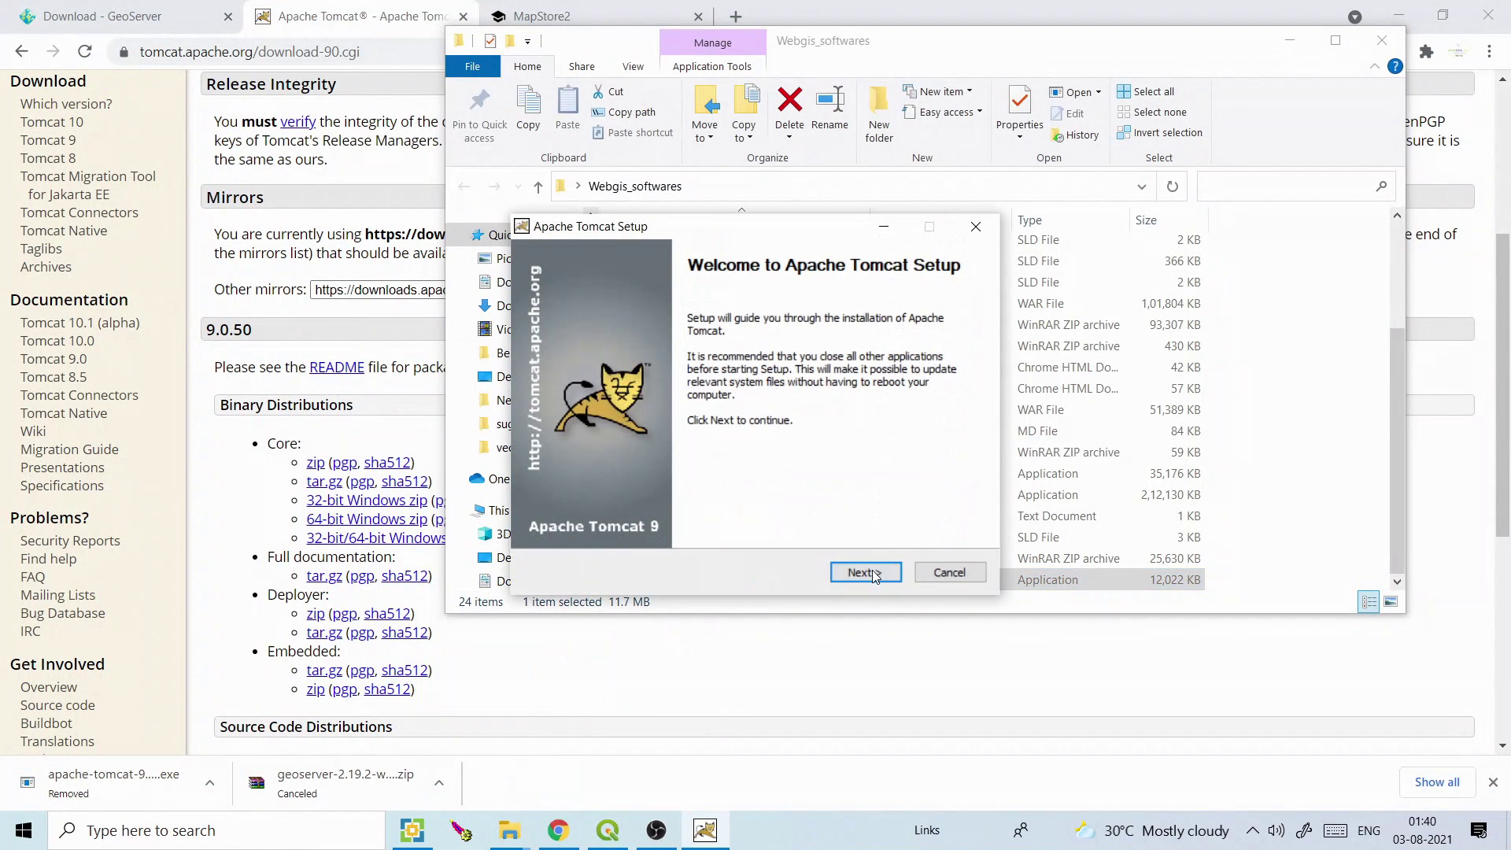
{"action": "left_click", "coordinate": [866, 572]}
{"action": "left_click", "coordinate": [865, 572]}
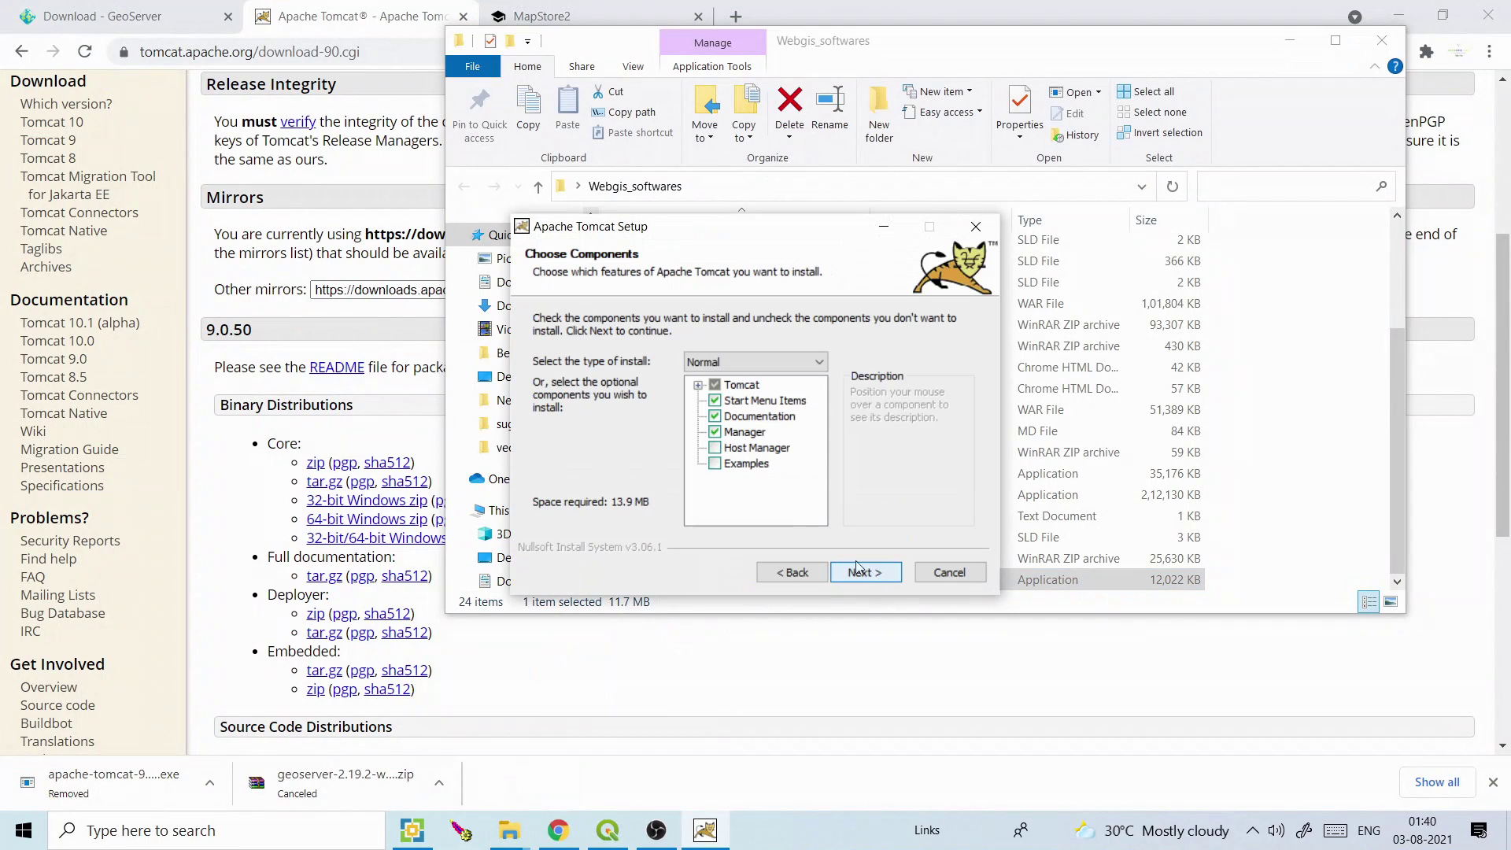
{"action": "left_click", "coordinate": [752, 448]}
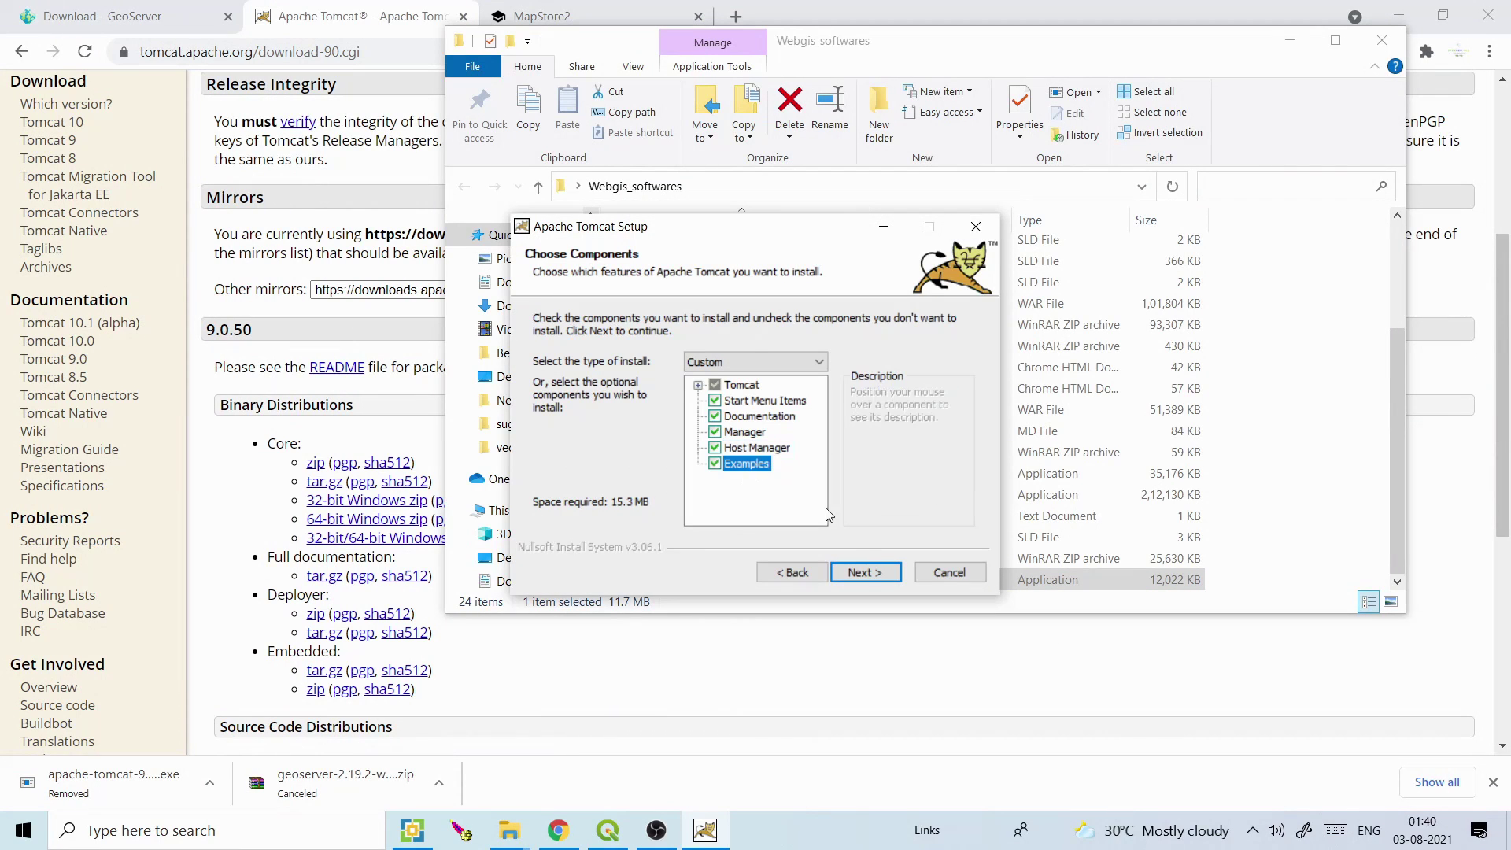
{"action": "left_click", "coordinate": [864, 572]}
{"action": "left_click", "coordinate": [814, 351]}
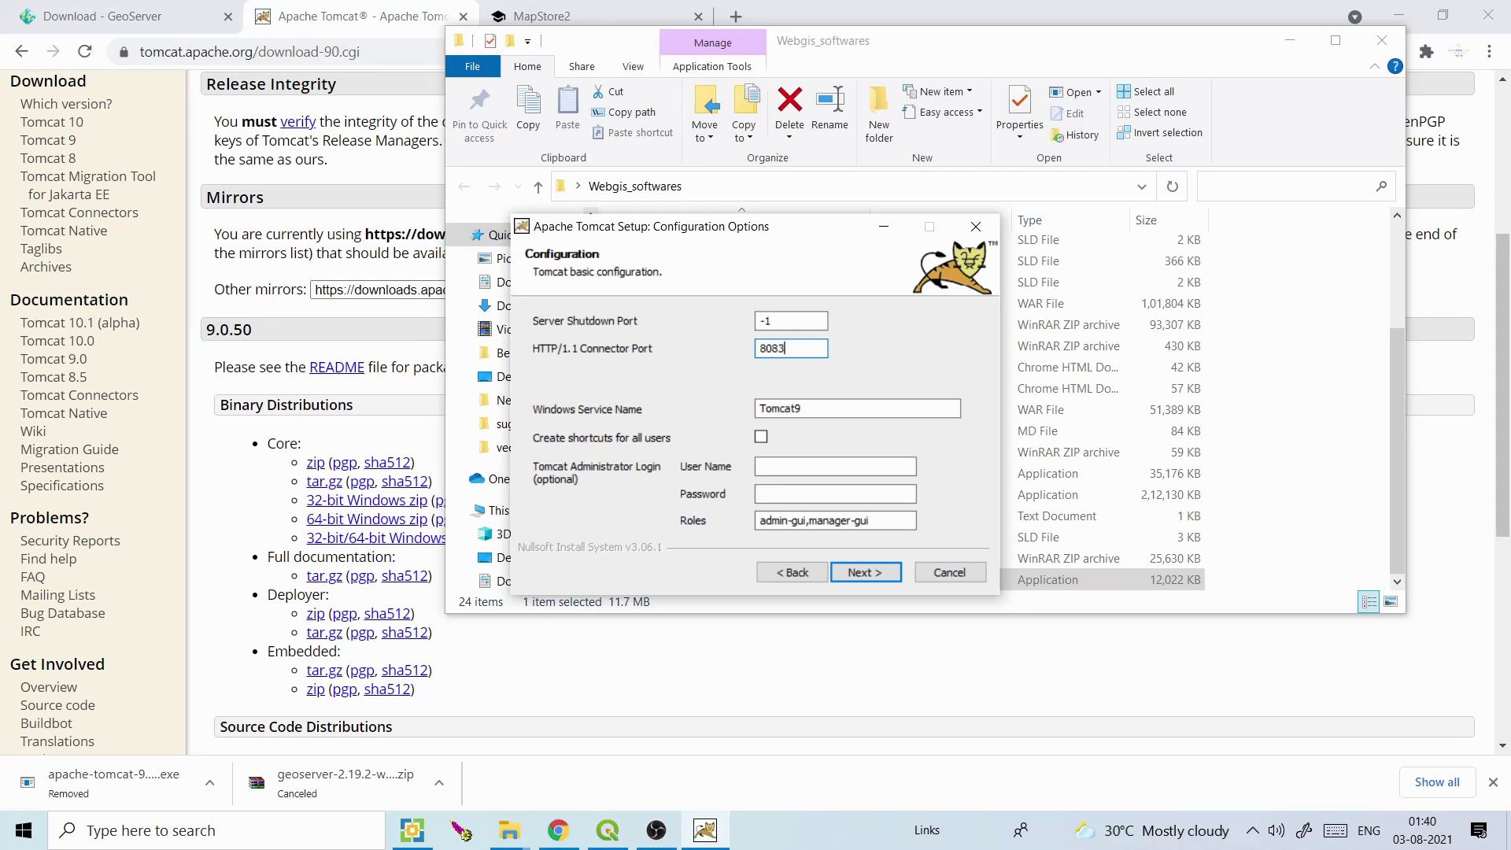
Set the Windows service name to Tomcat9.05 and enter an administrator user name and password
{"action": "left_click", "coordinate": [818, 409]}
{"action": "left_click", "coordinate": [794, 468]}
{"action": "key", "text": "Tab"}
{"action": "type", "text": "a"}
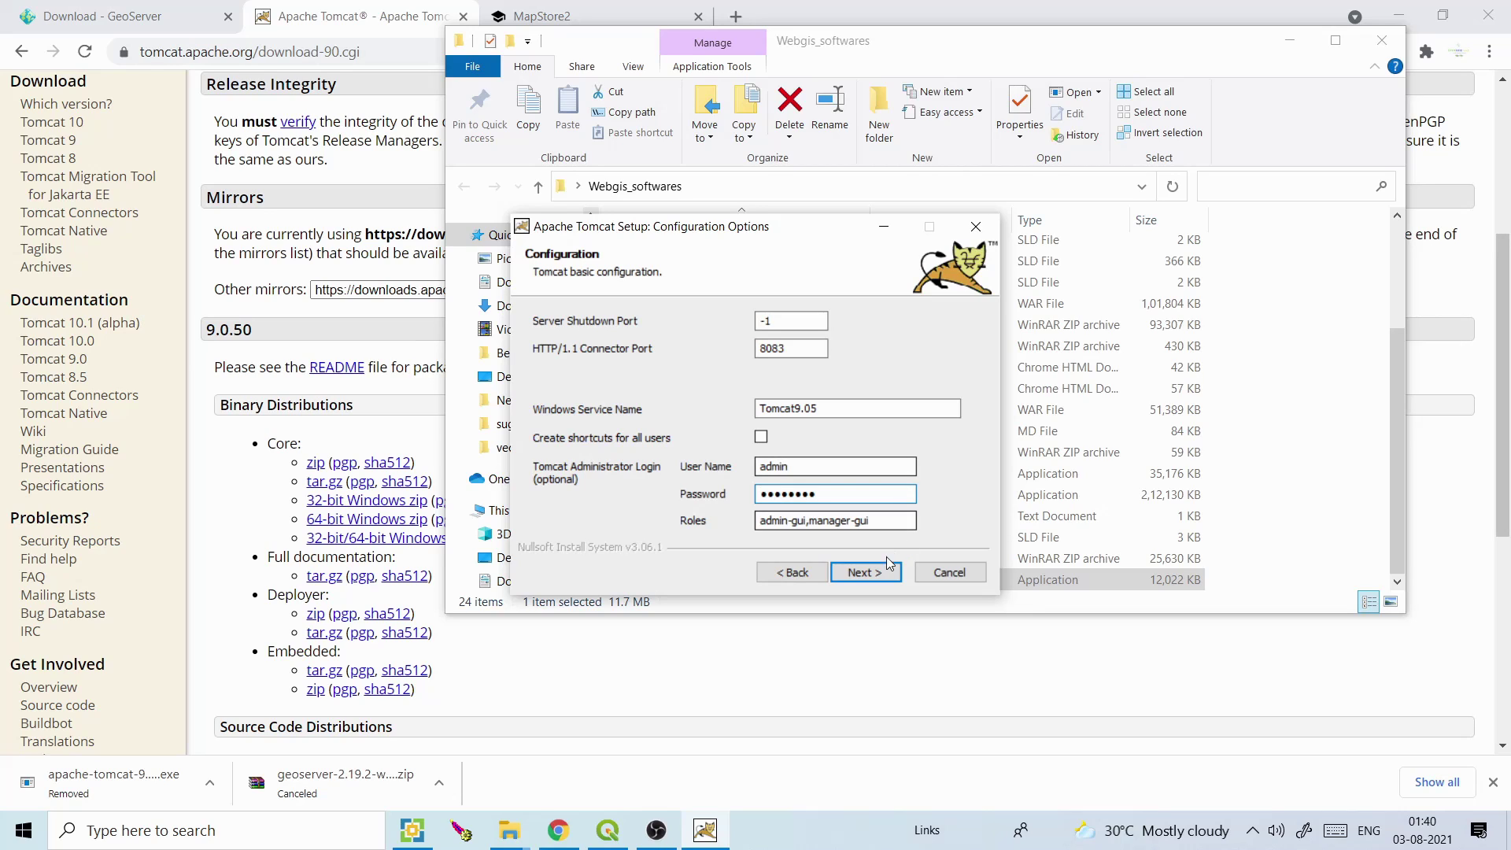
Accept the default JVM path and install folder, install, and finish setup starting the service
{"action": "left_click", "coordinate": [868, 574]}
{"action": "left_click", "coordinate": [869, 573]}
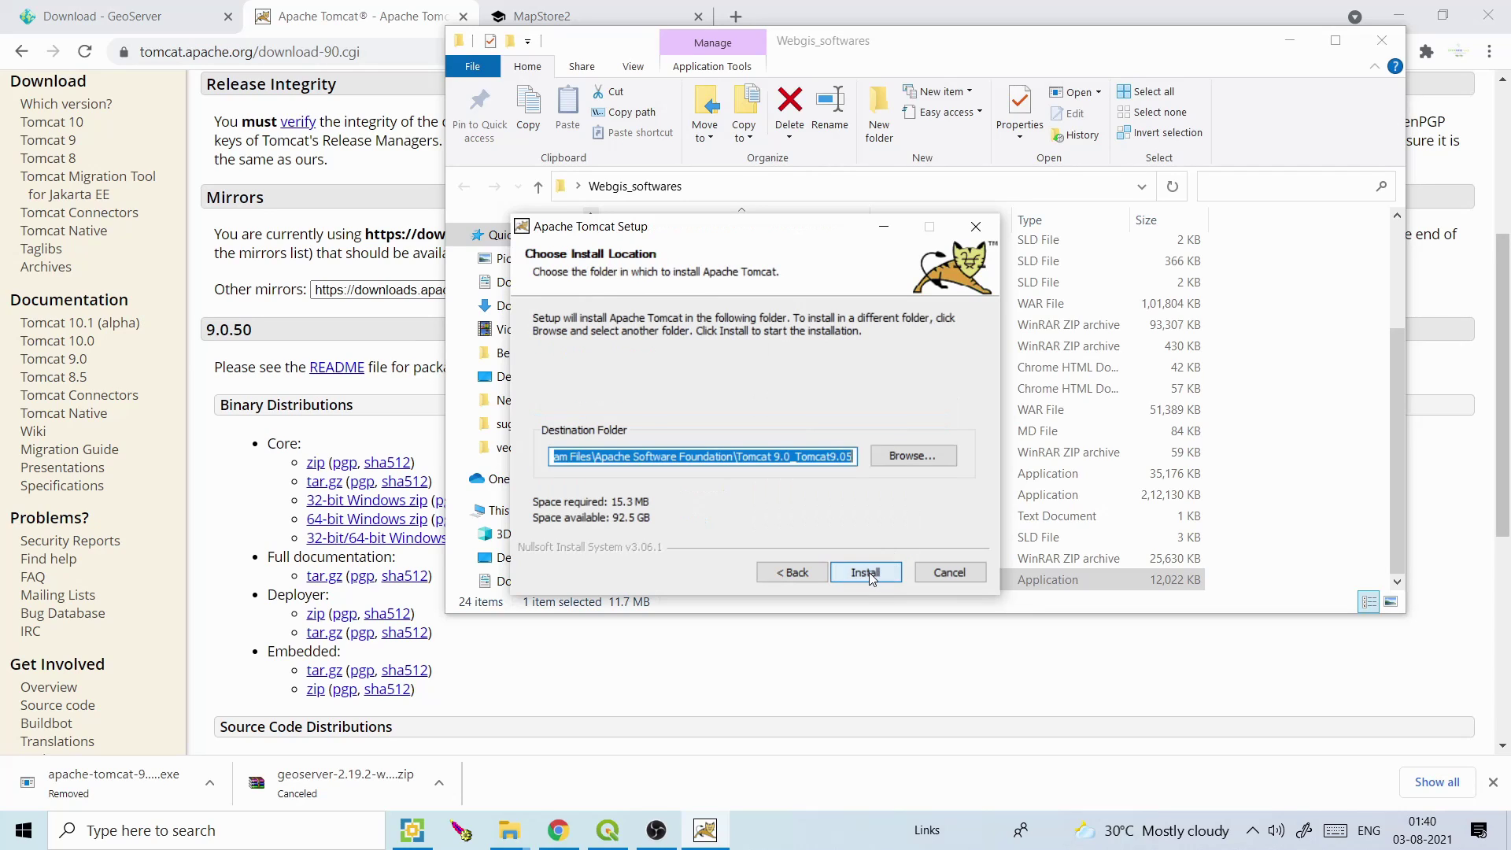
{"action": "left_click", "coordinate": [868, 572]}
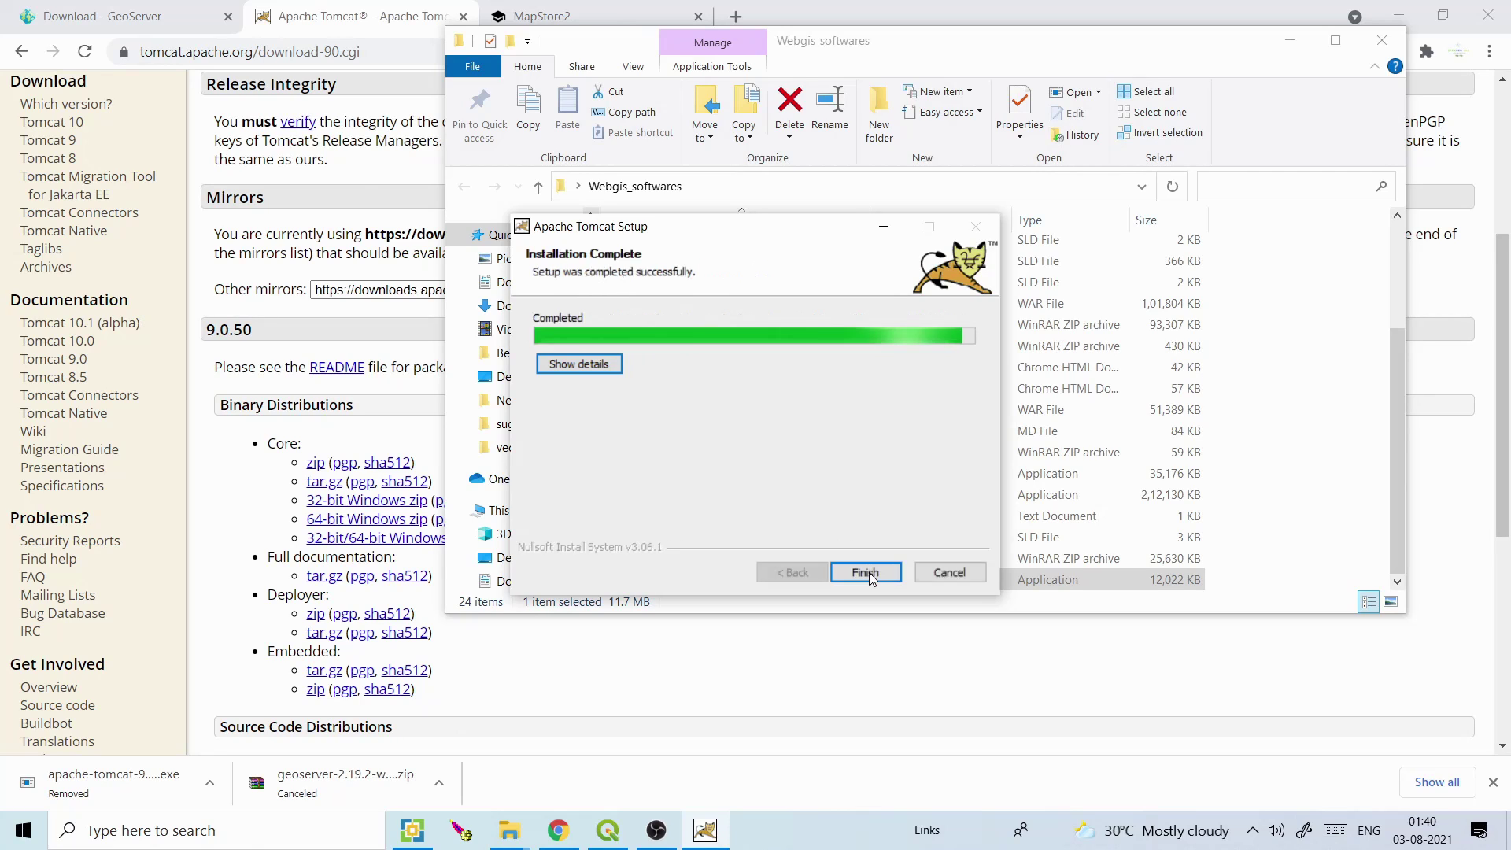
{"action": "left_click", "coordinate": [868, 573]}
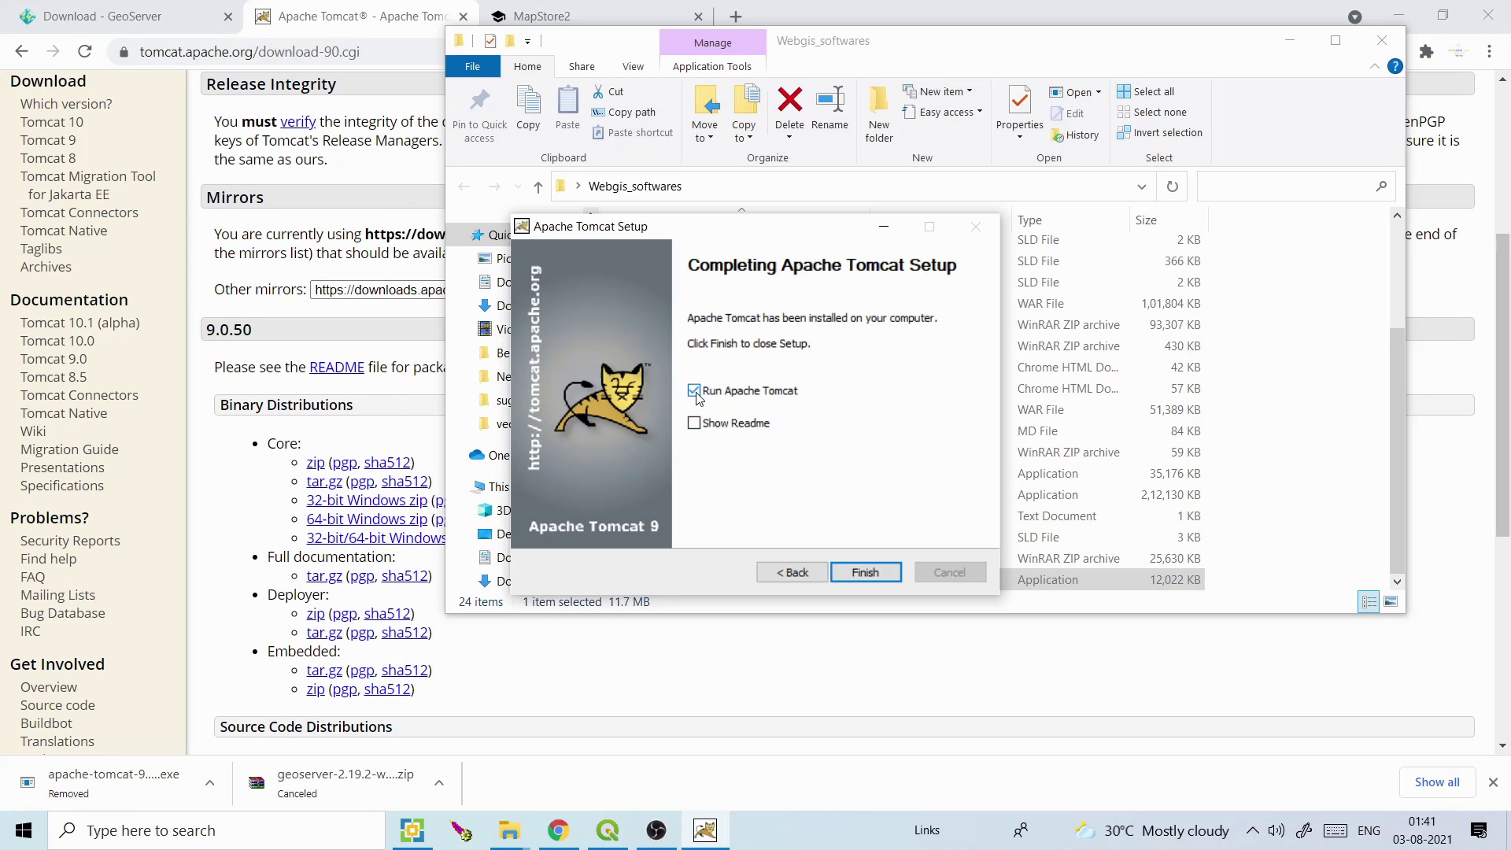
{"action": "left_click", "coordinate": [864, 572]}
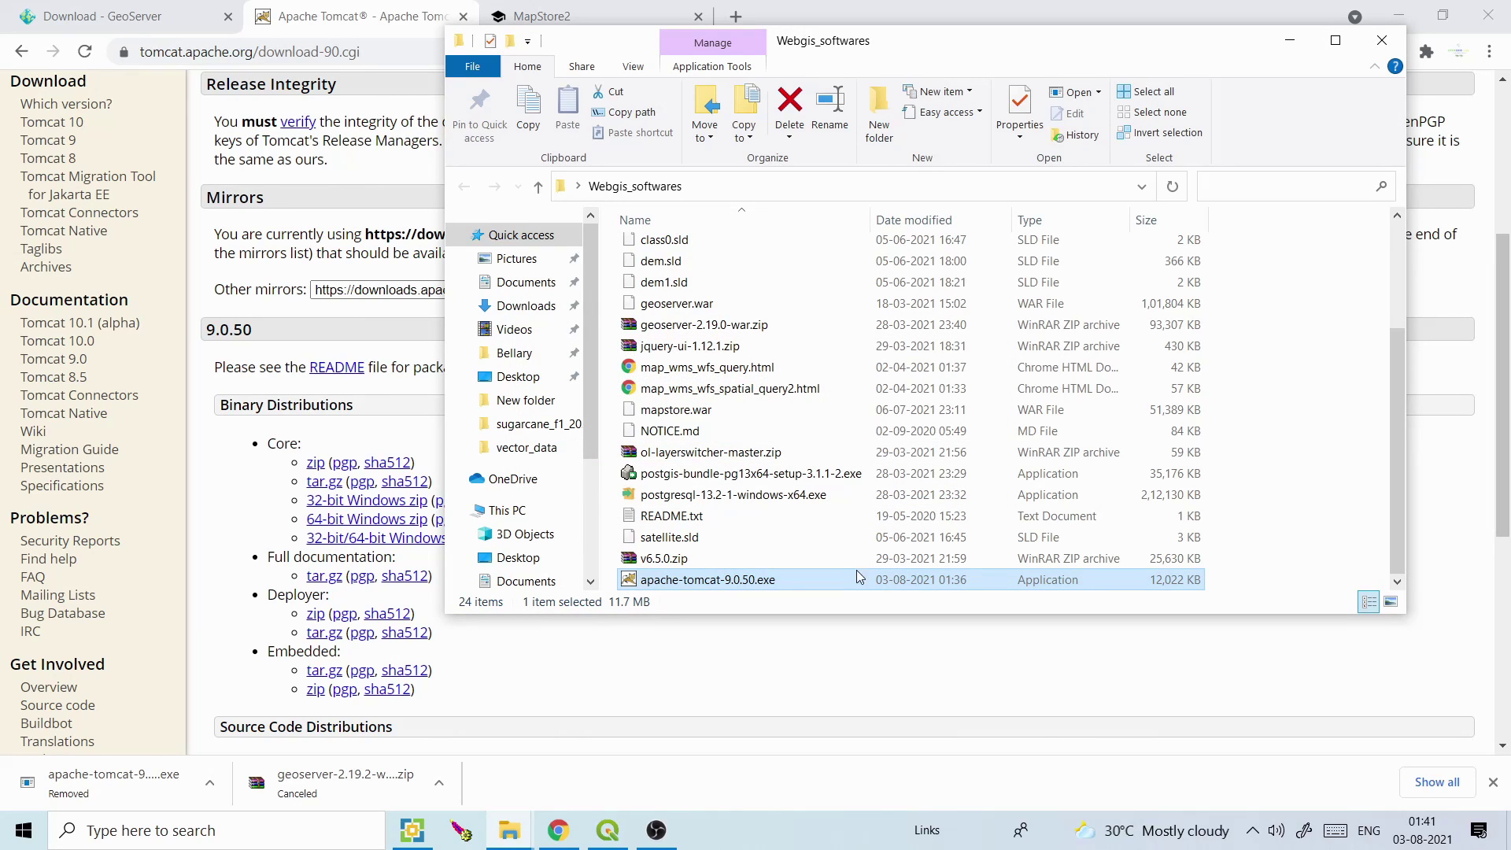
Check the Tomcat9.05 service status from the tray monitor's properties, then close them
{"action": "left_click", "coordinate": [1250, 834]}
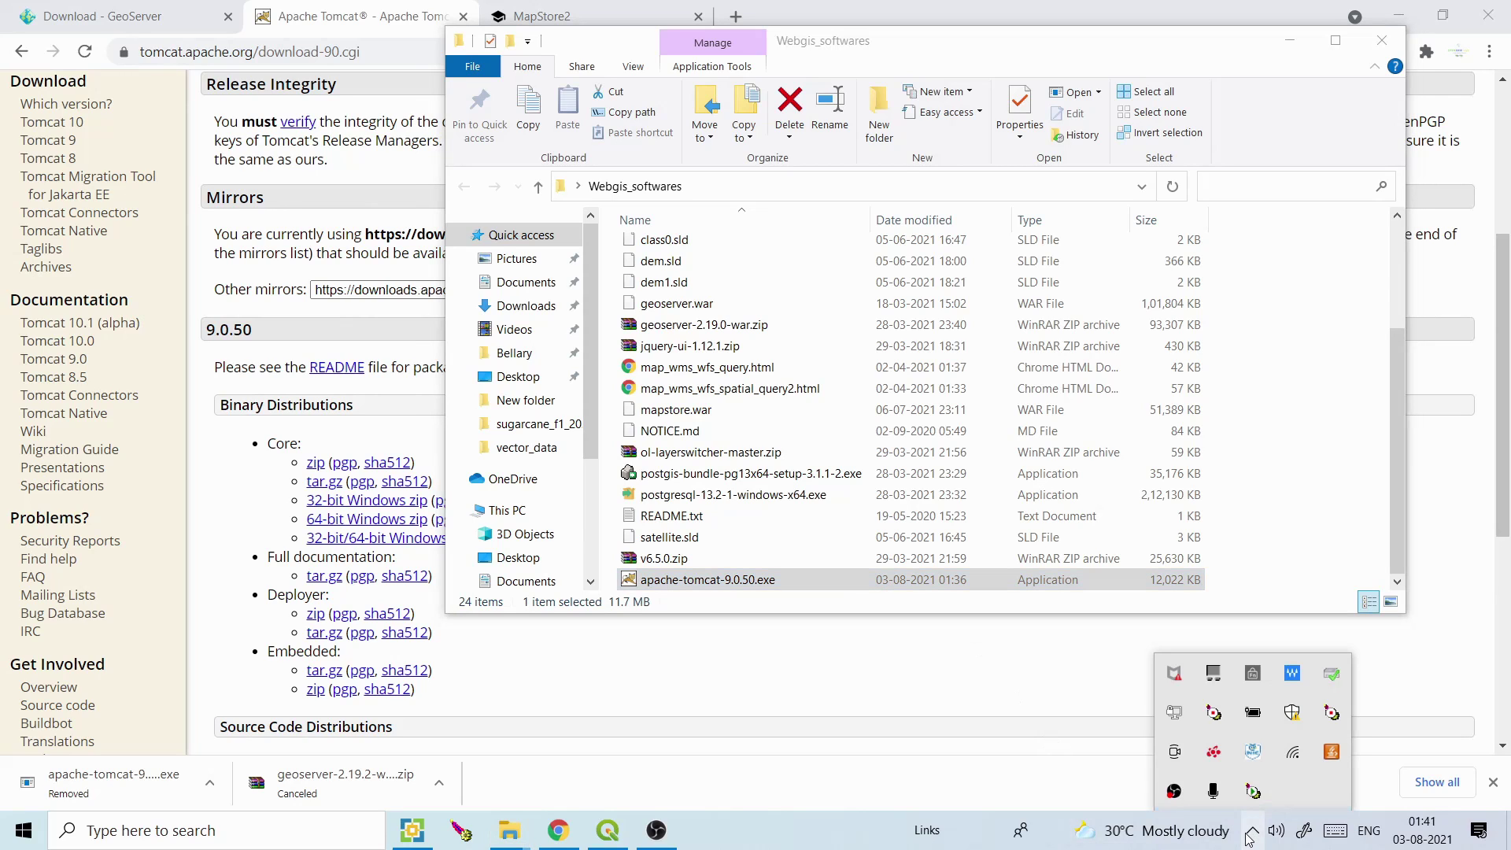
{"action": "double_click", "coordinate": [1248, 794]}
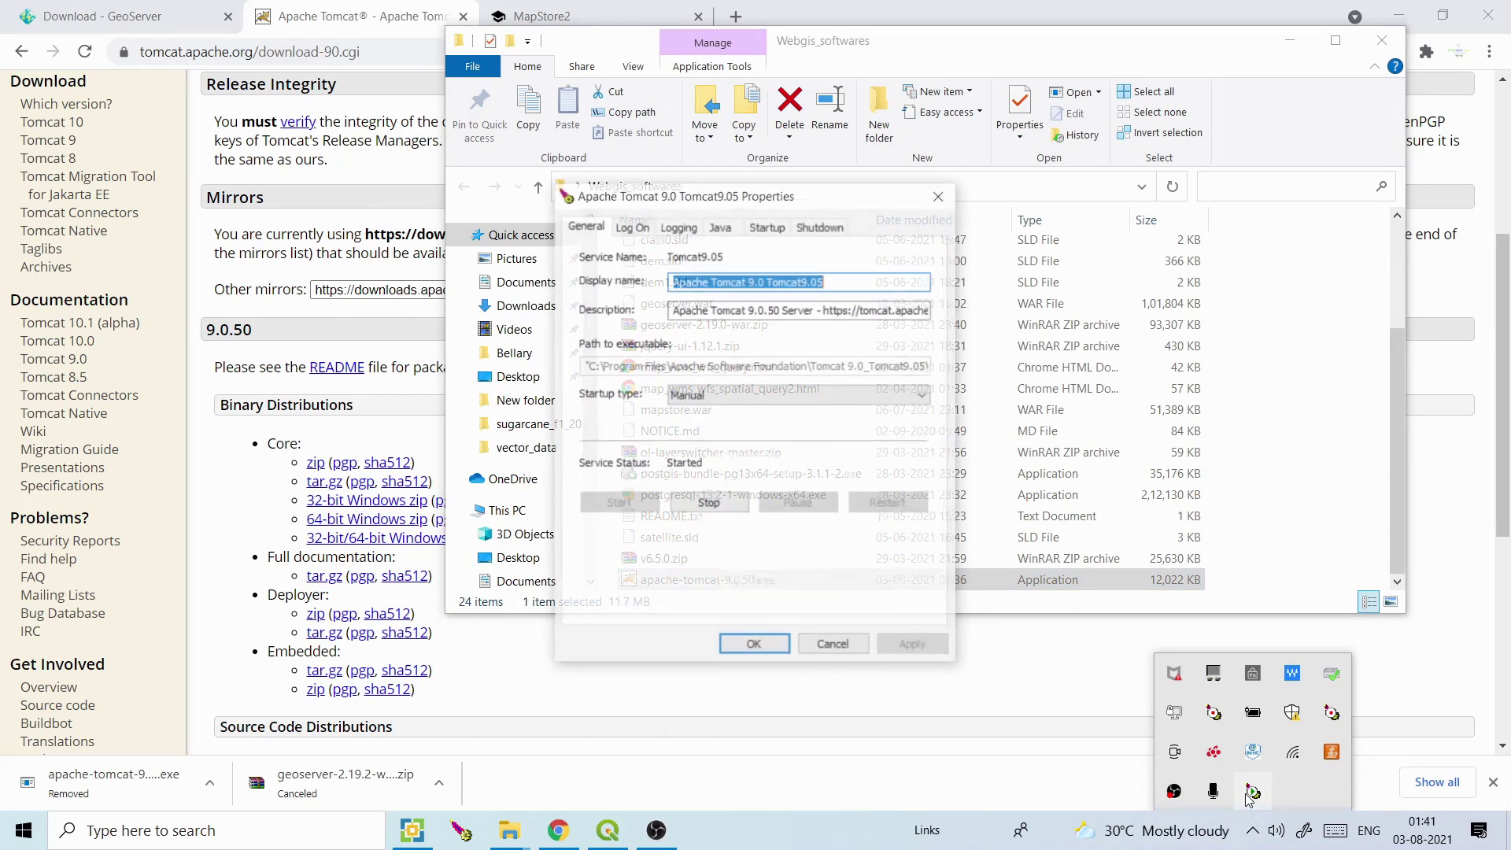
{"action": "left_click", "coordinate": [753, 643]}
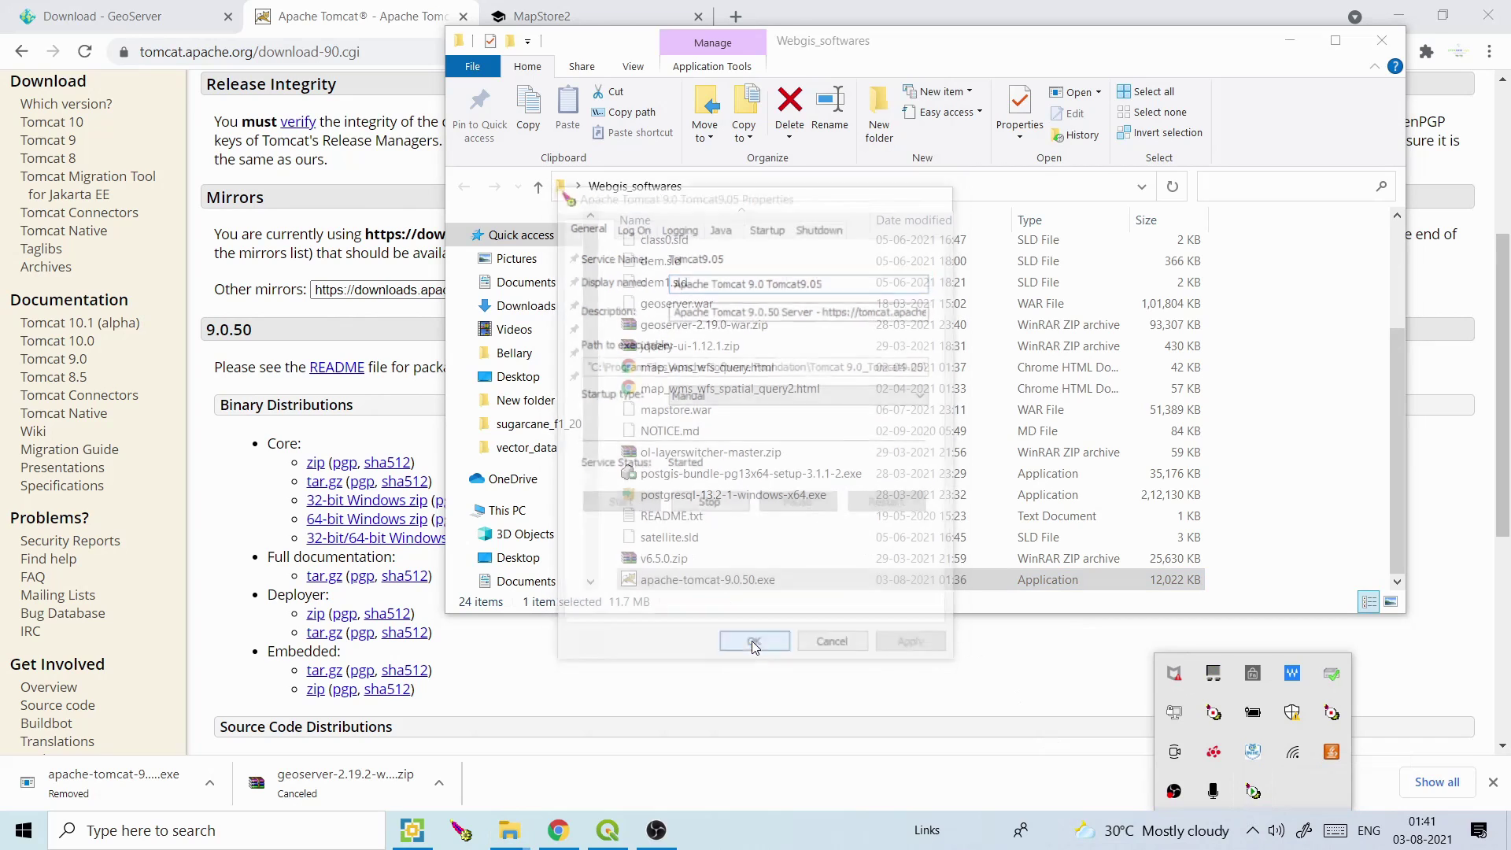
{"action": "left_click", "coordinate": [740, 17]}
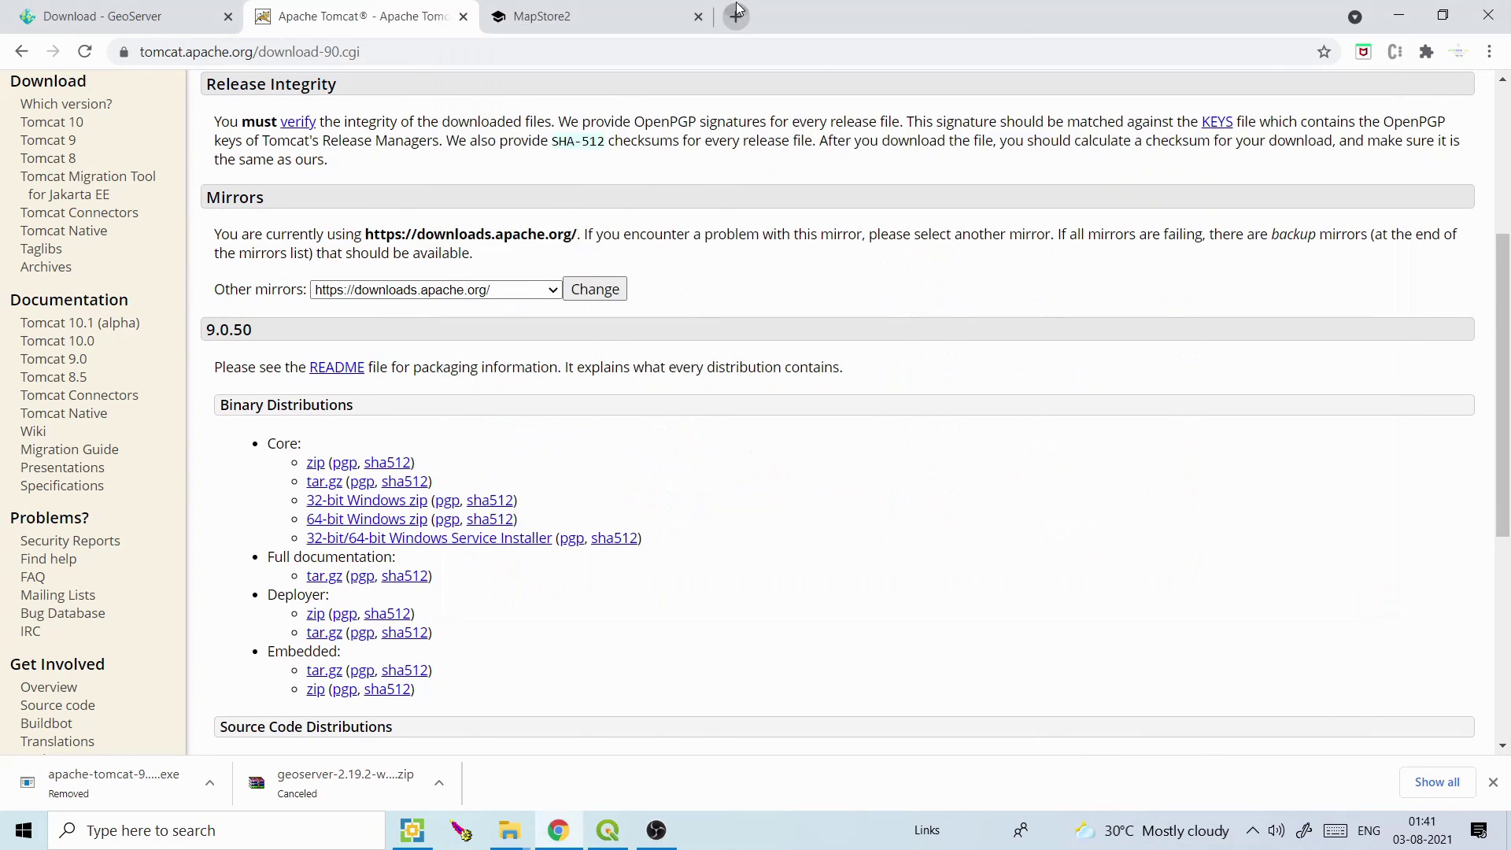
Load localhost:8083 to show the Apache Tomcat 9.0.50 success page and highlight its version number
{"action": "left_click", "coordinate": [732, 50]}
{"action": "type", "text": "lo"}
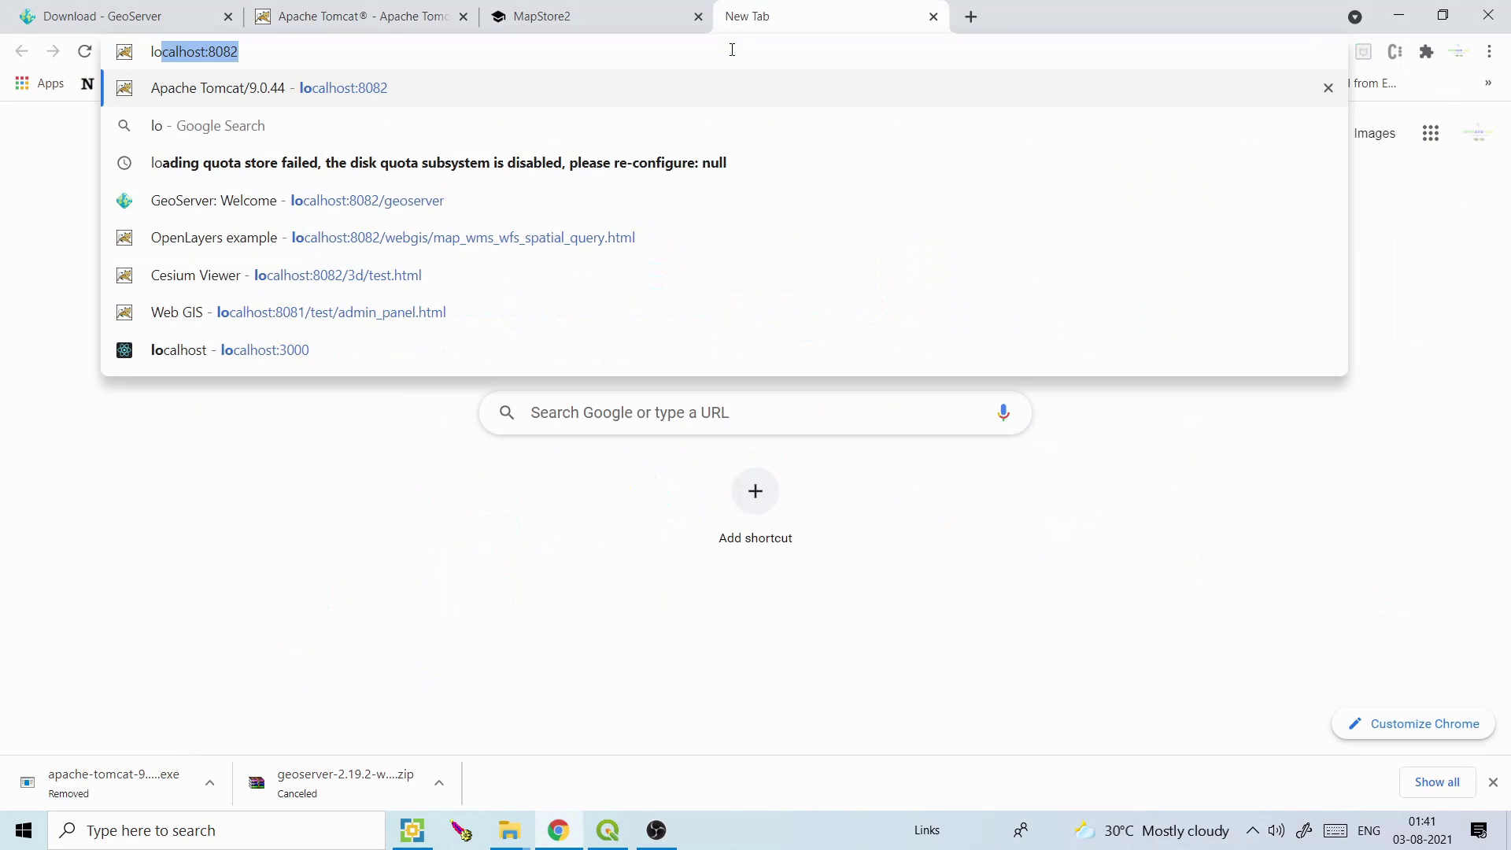
{"action": "key", "text": "Right"}
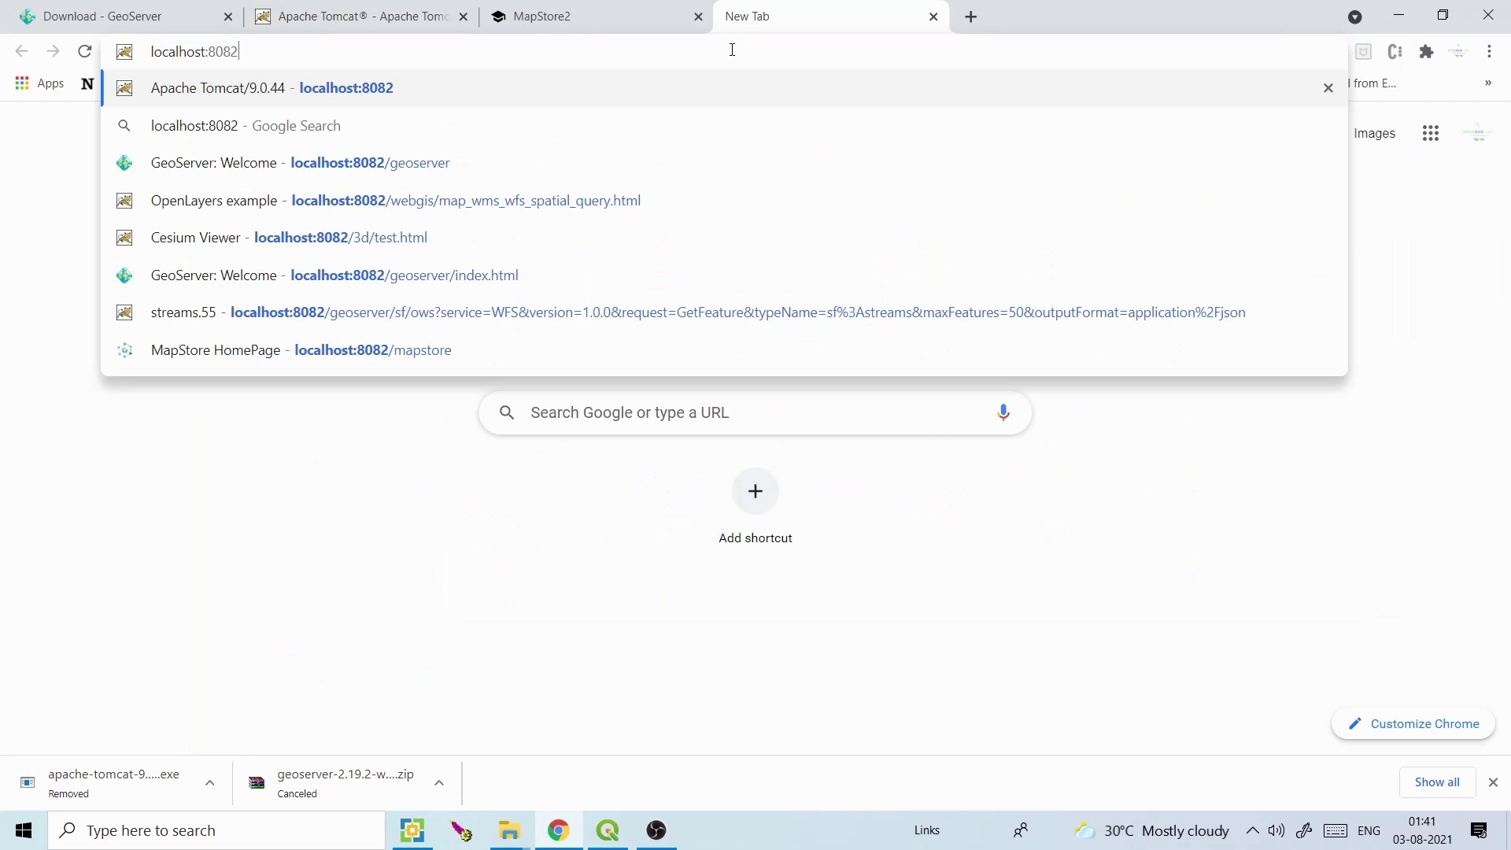
{"action": "key", "text": "BackSpace"}
{"action": "type", "text": "3"}
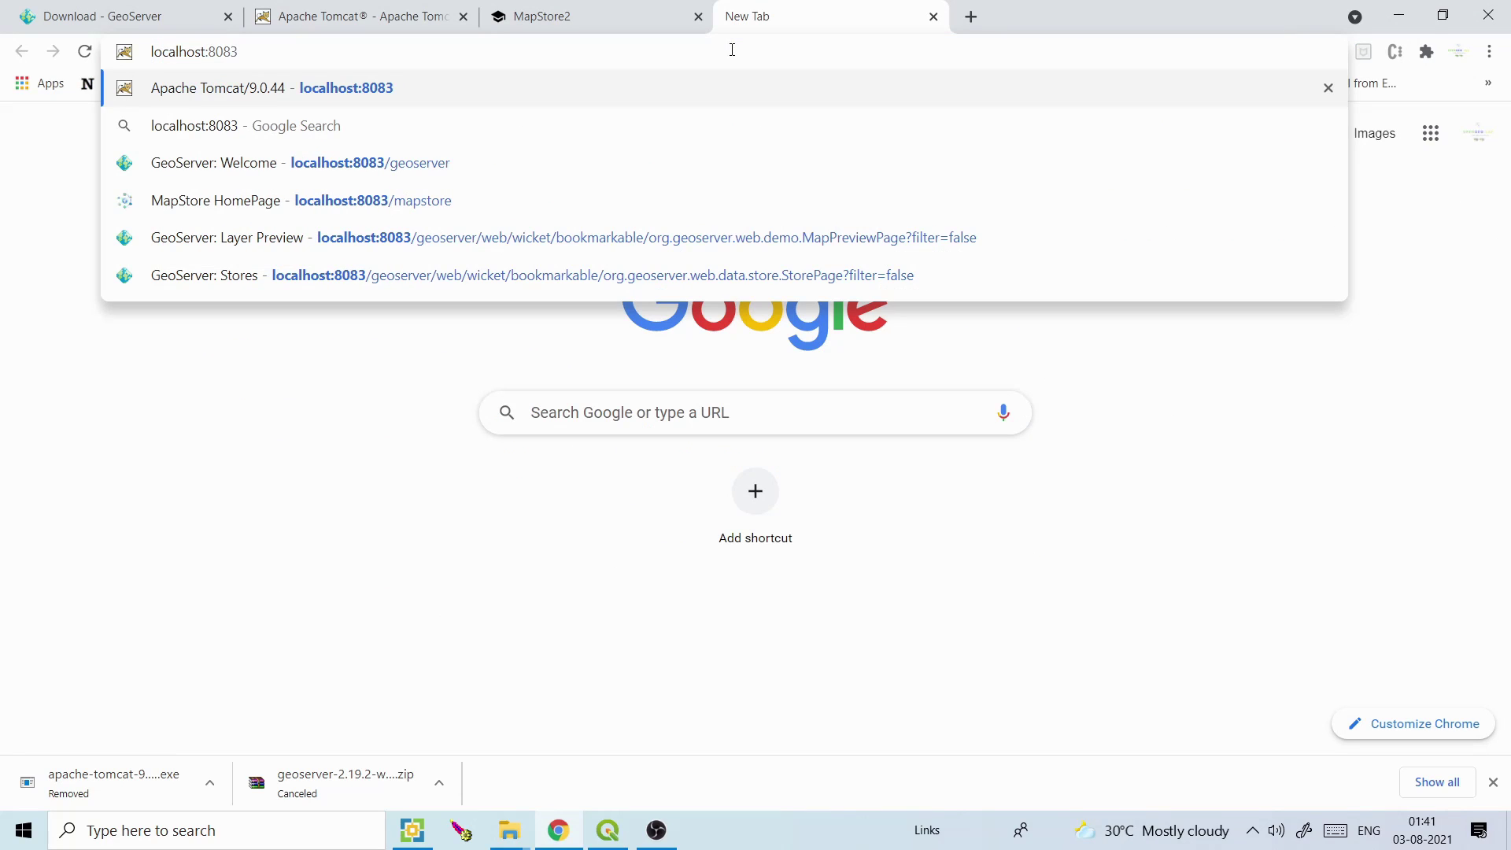
{"action": "key", "text": "Return"}
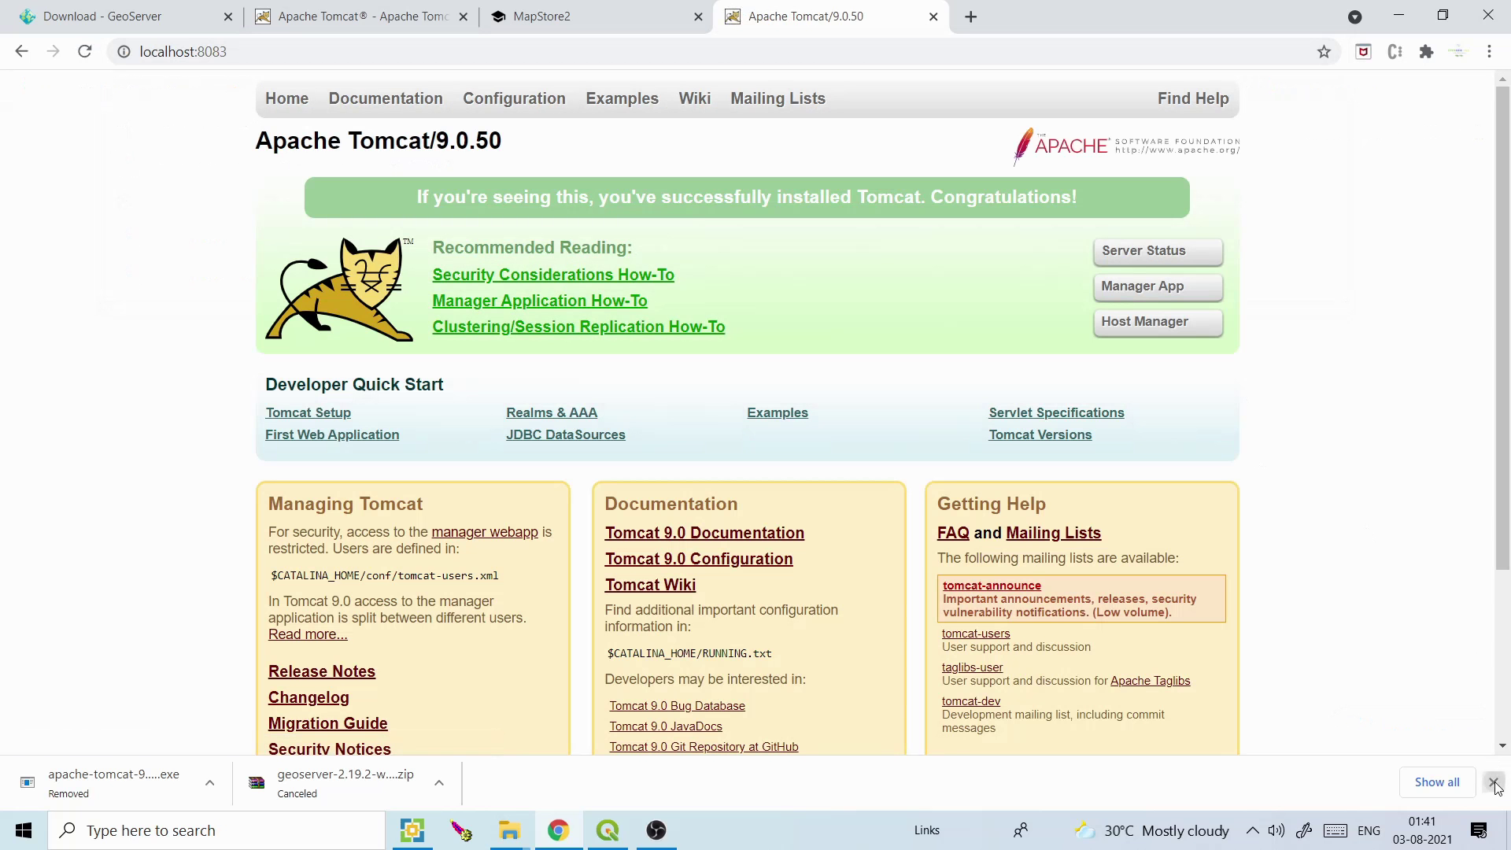
{"action": "left_click", "coordinate": [1493, 783]}
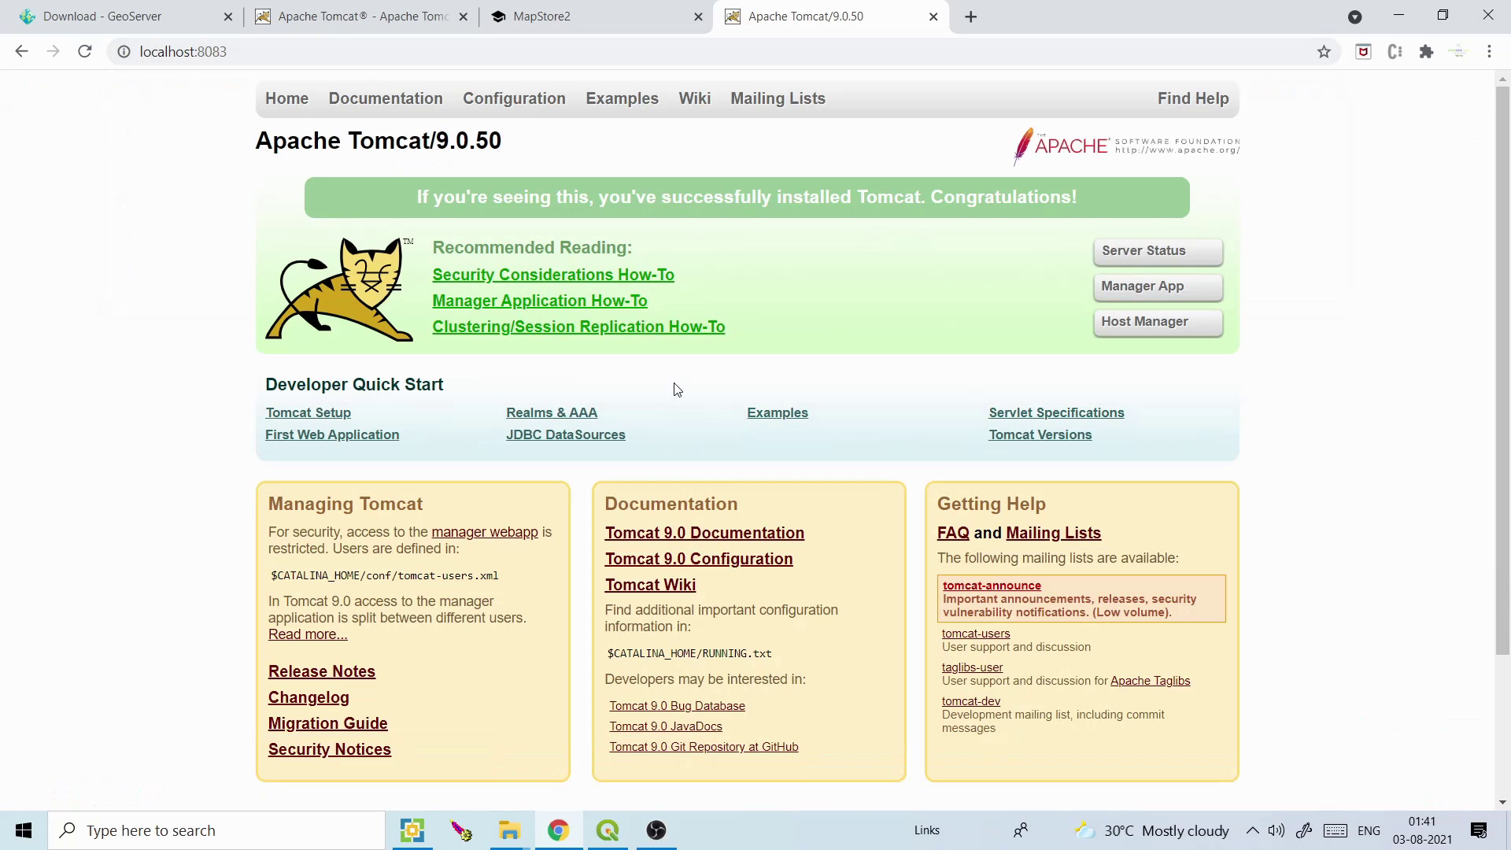
{"action": "left_click_drag", "start_coordinate": [502, 139], "coordinate": [347, 133]}
{"action": "left_click", "coordinate": [347, 132]}
Open the GeoServer 2.19.2 stable release page, then select geoserver.war in the Webgis_softwares folder
{"action": "left_click", "coordinate": [186, 30]}
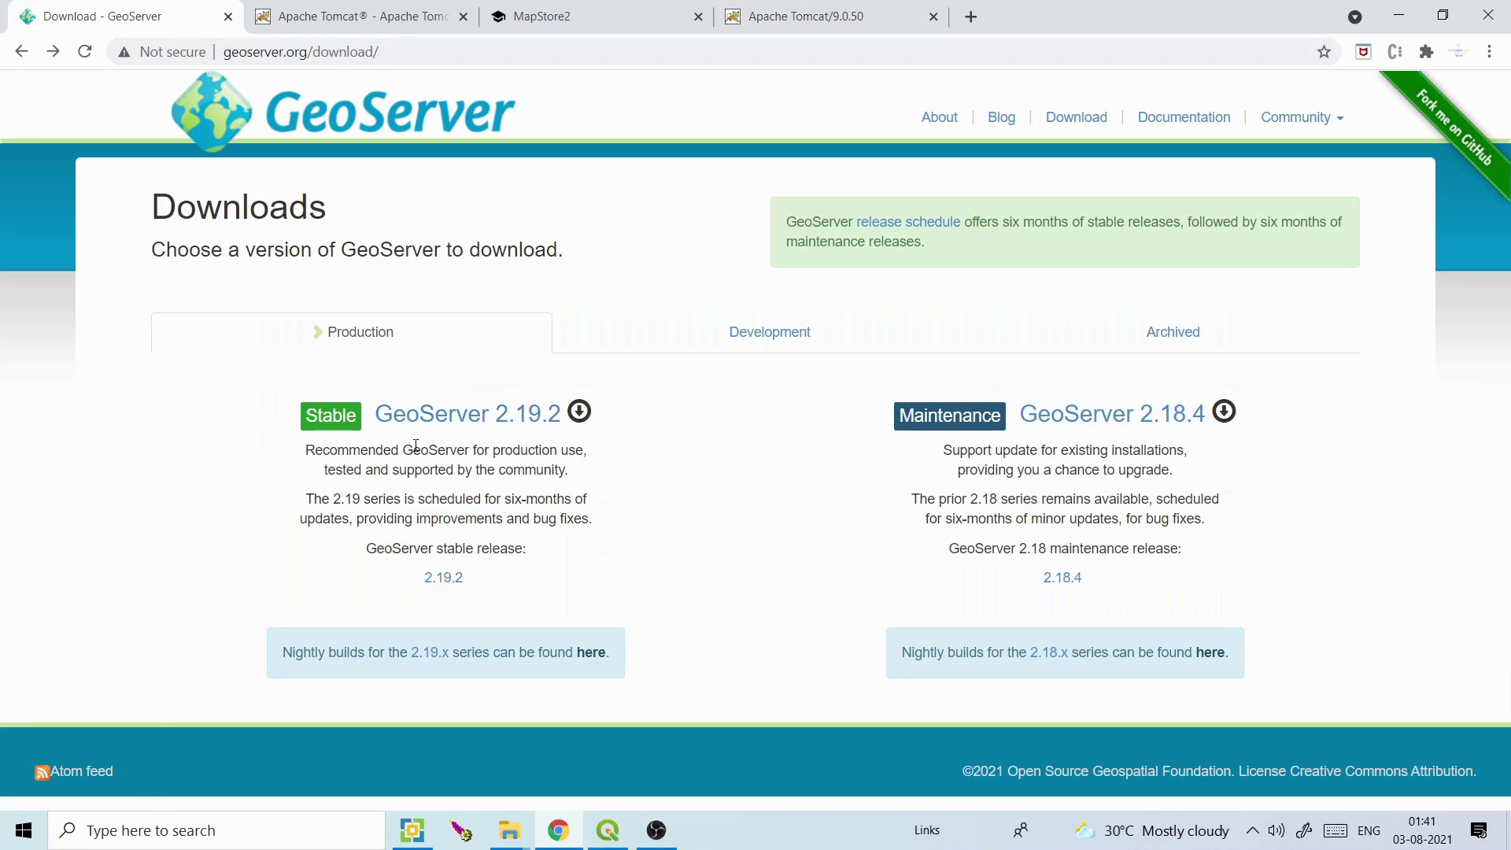
{"action": "left_click", "coordinate": [449, 422]}
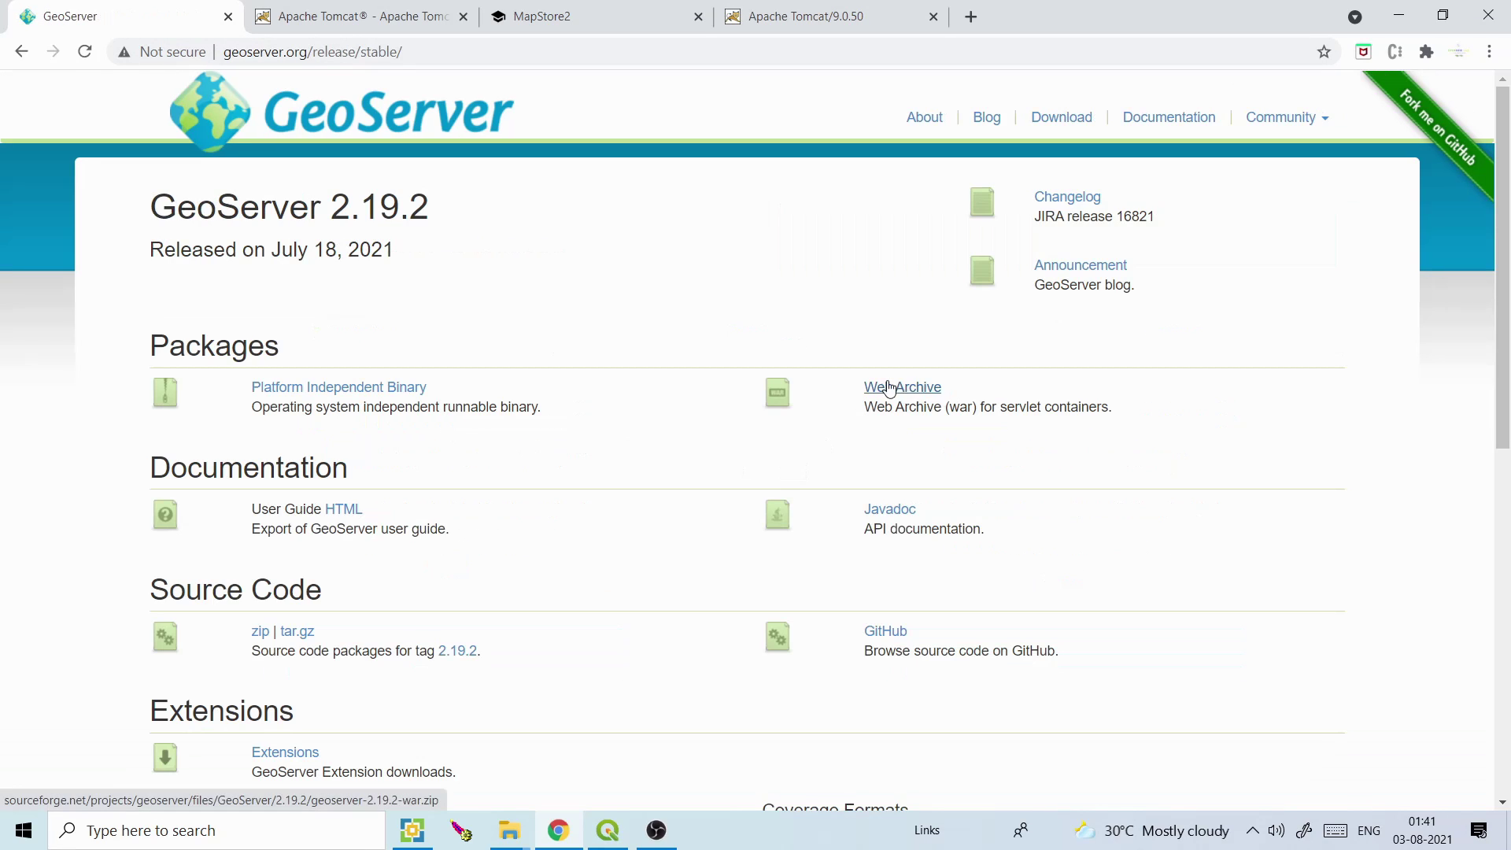
{"action": "left_click", "coordinate": [519, 834]}
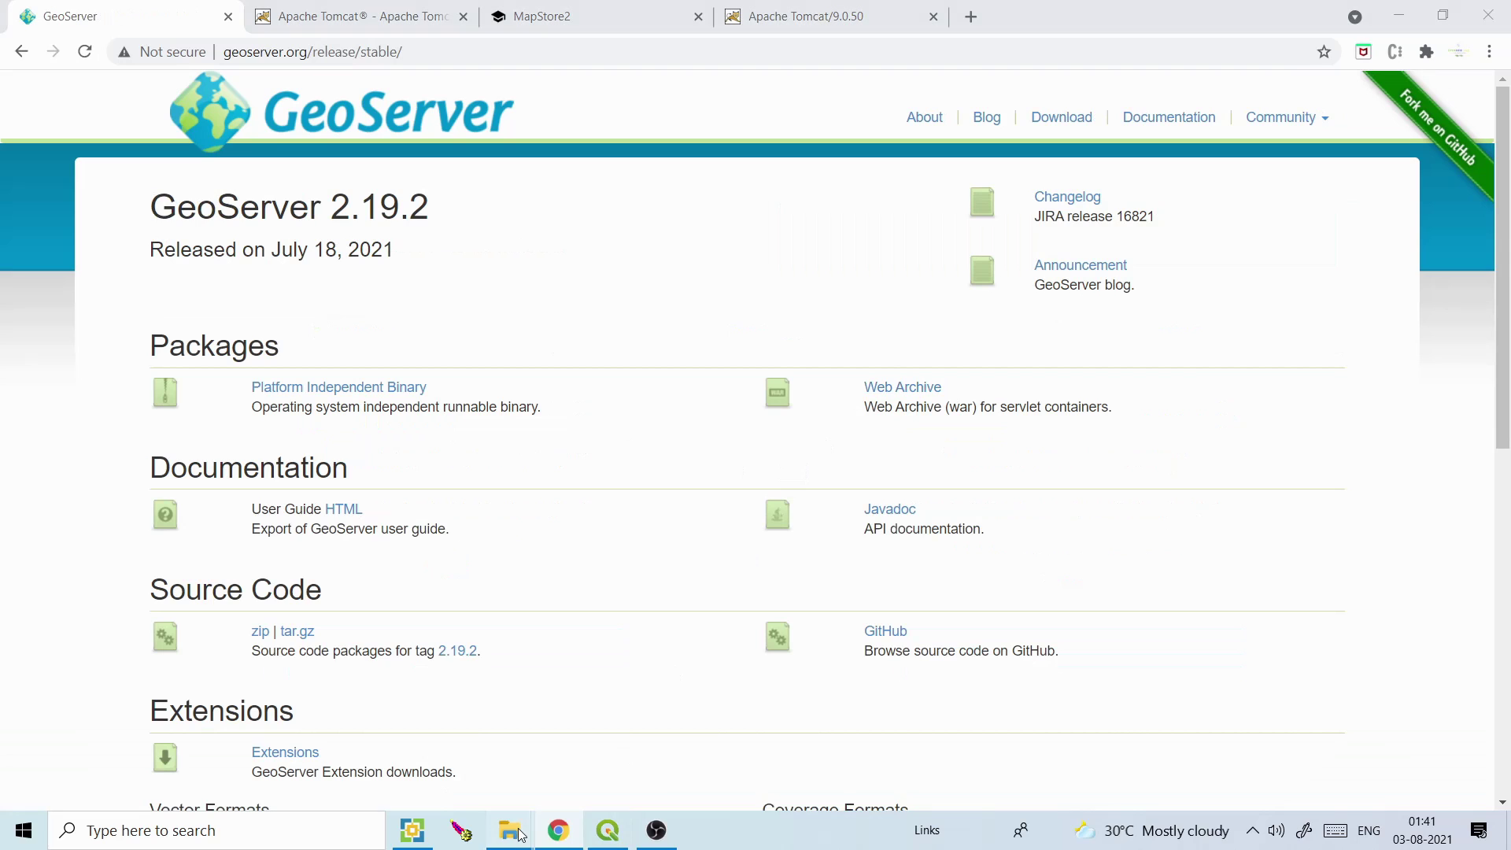
{"action": "mouse_move", "coordinate": [519, 834]}
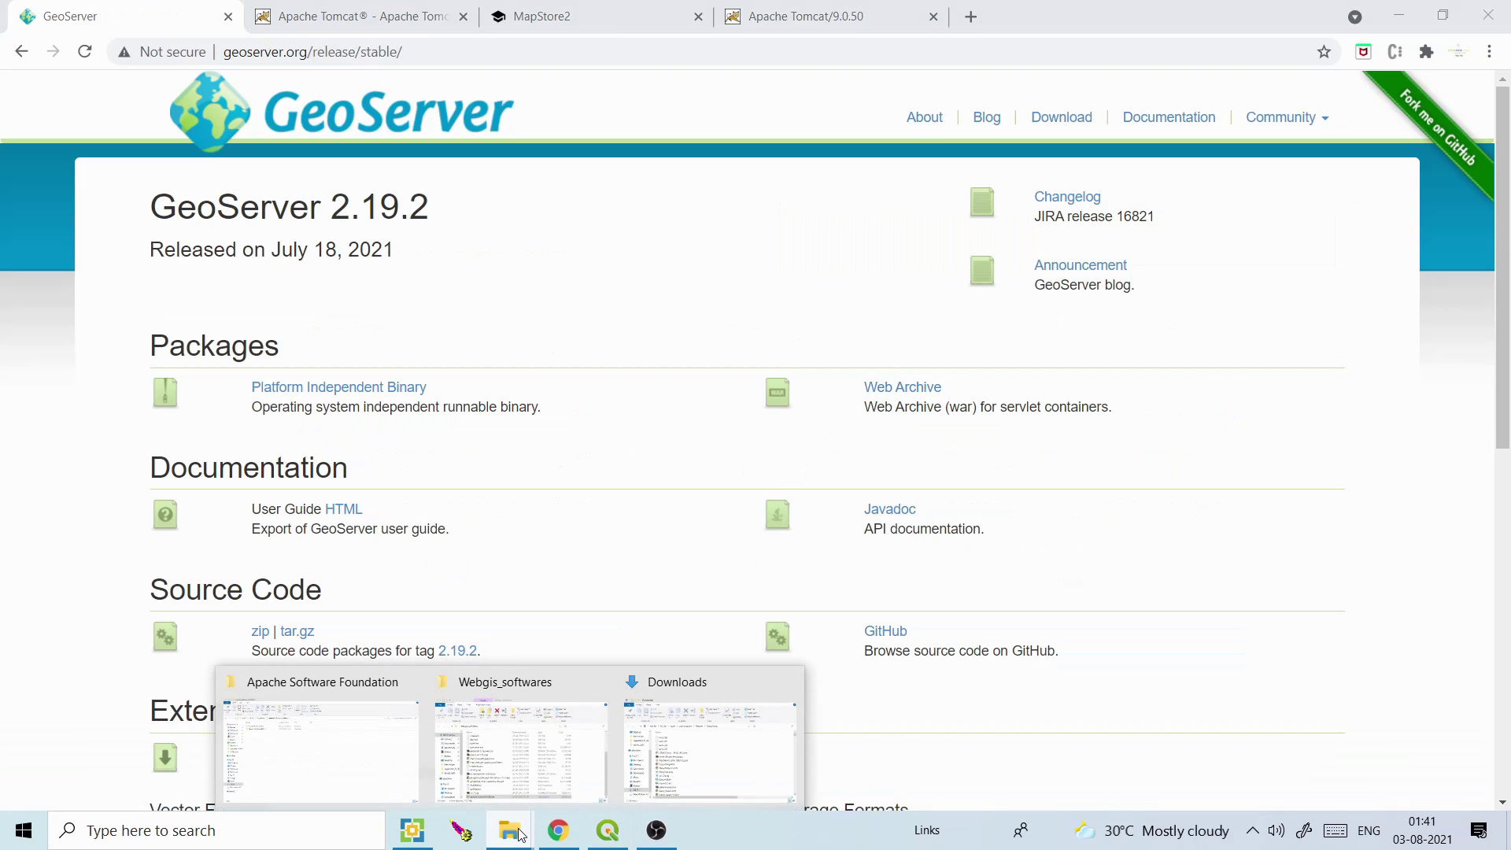
{"action": "left_click", "coordinate": [521, 754]}
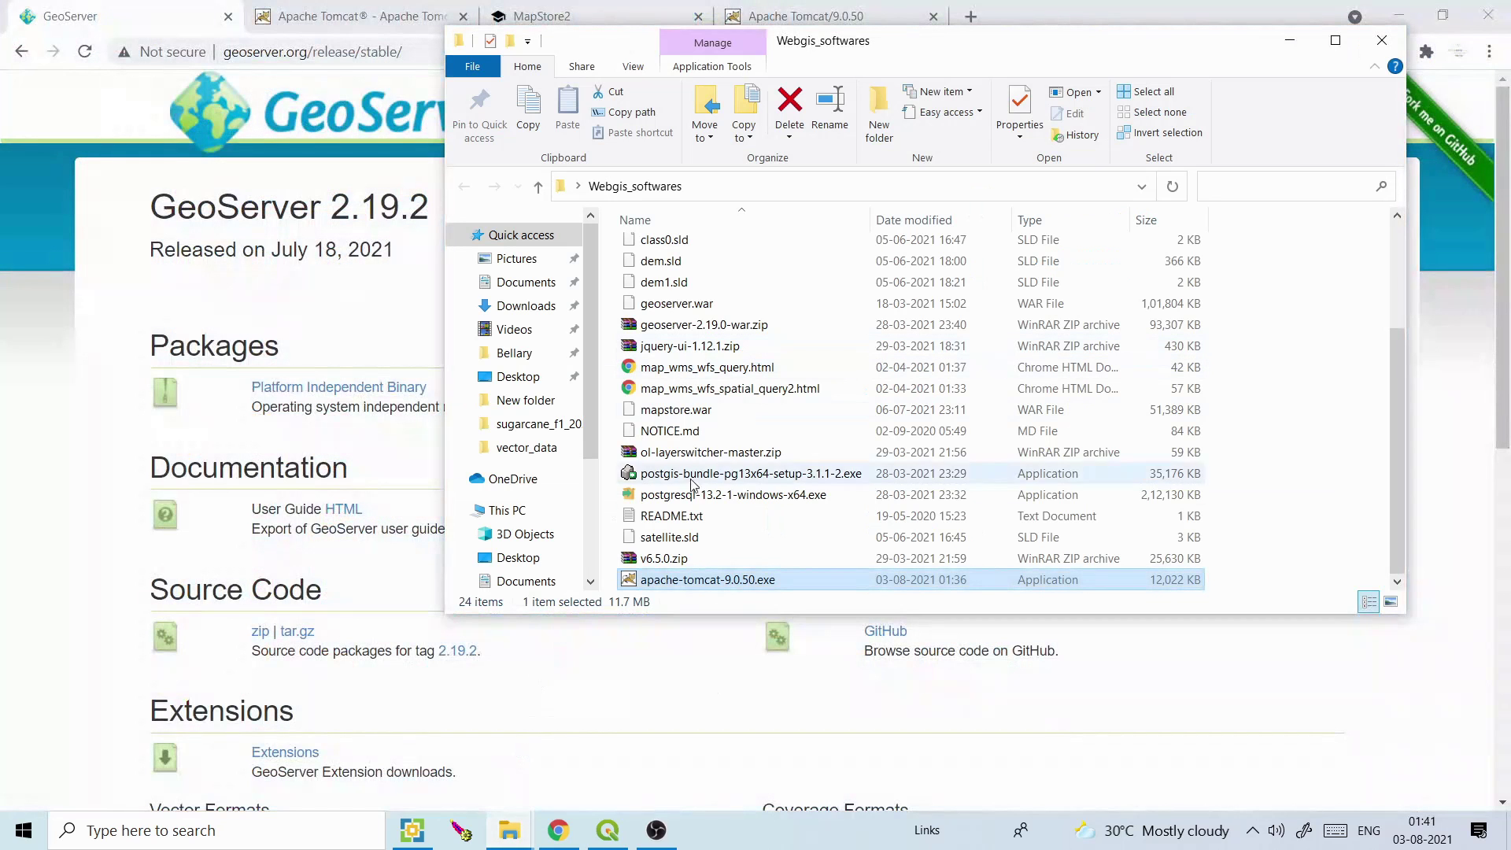
{"action": "left_click_drag", "start_coordinate": [1397, 461], "coordinate": [1415, 271]}
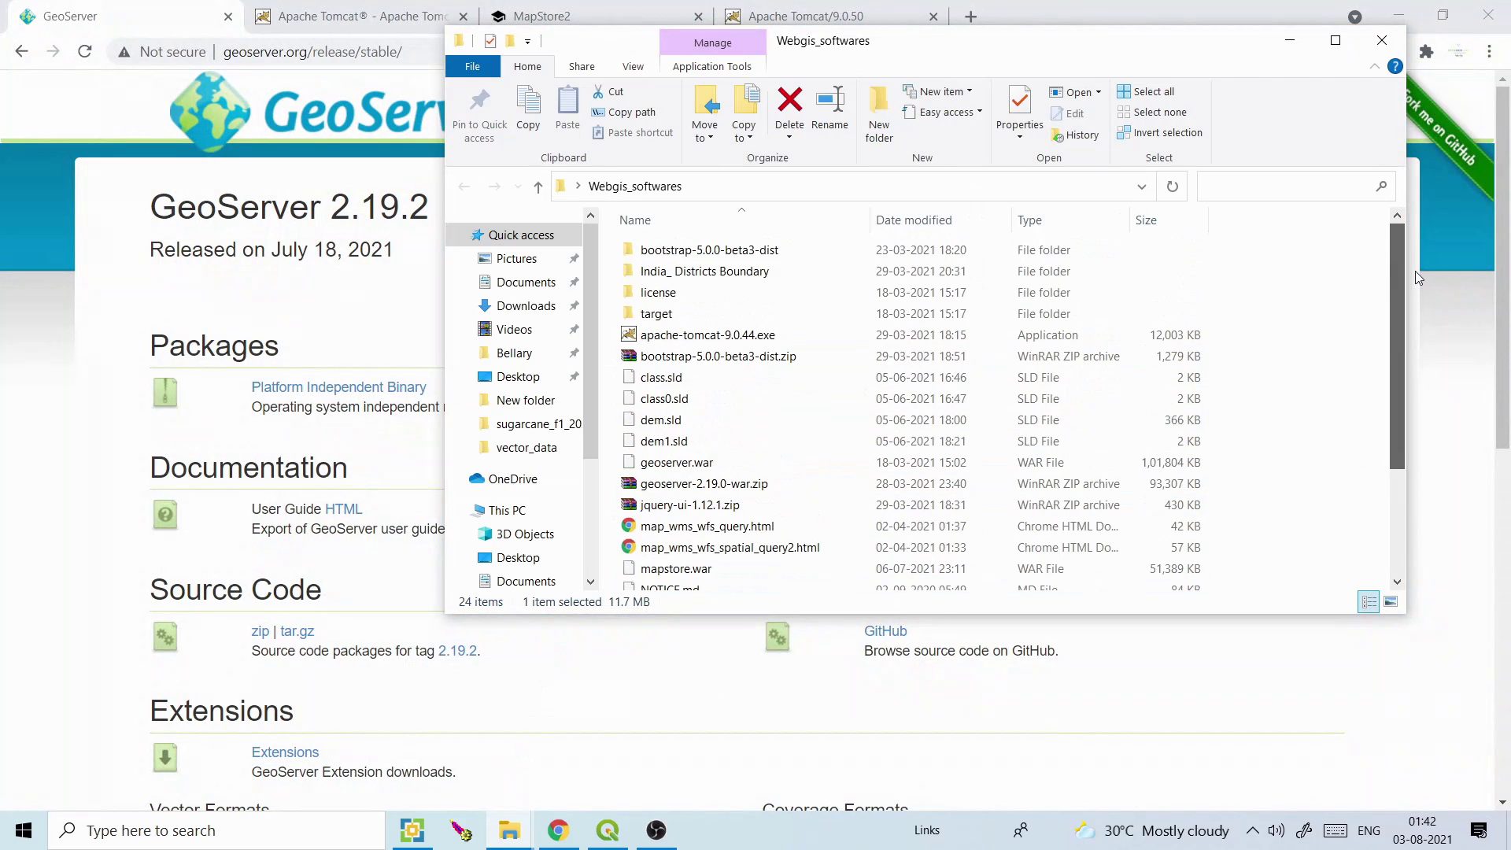
{"action": "left_click", "coordinate": [706, 463]}
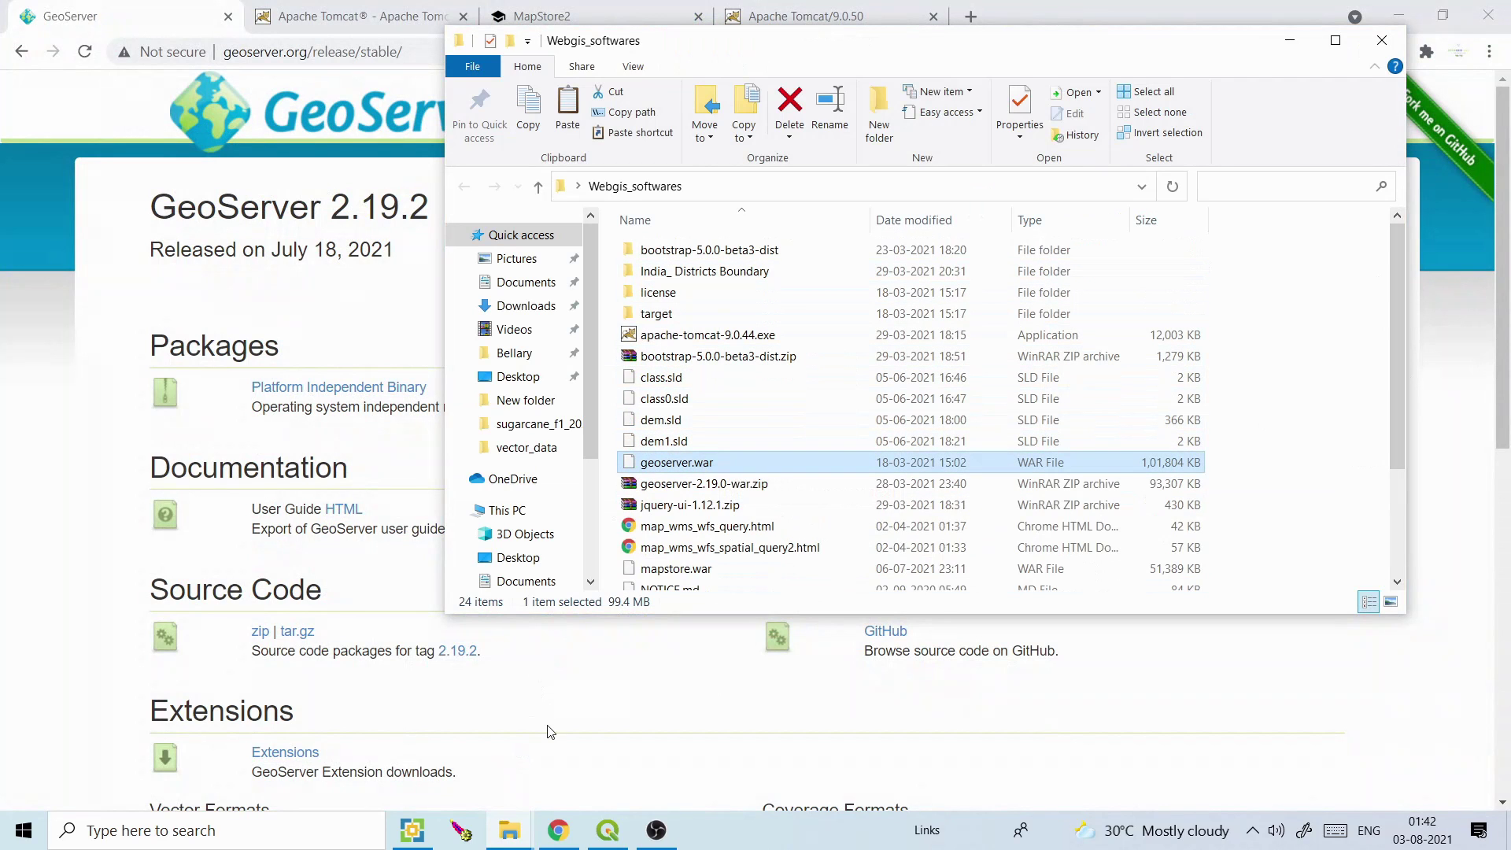
Switch to the Apache Software Foundation folder window and go up to Program Files
{"action": "left_click", "coordinate": [512, 837]}
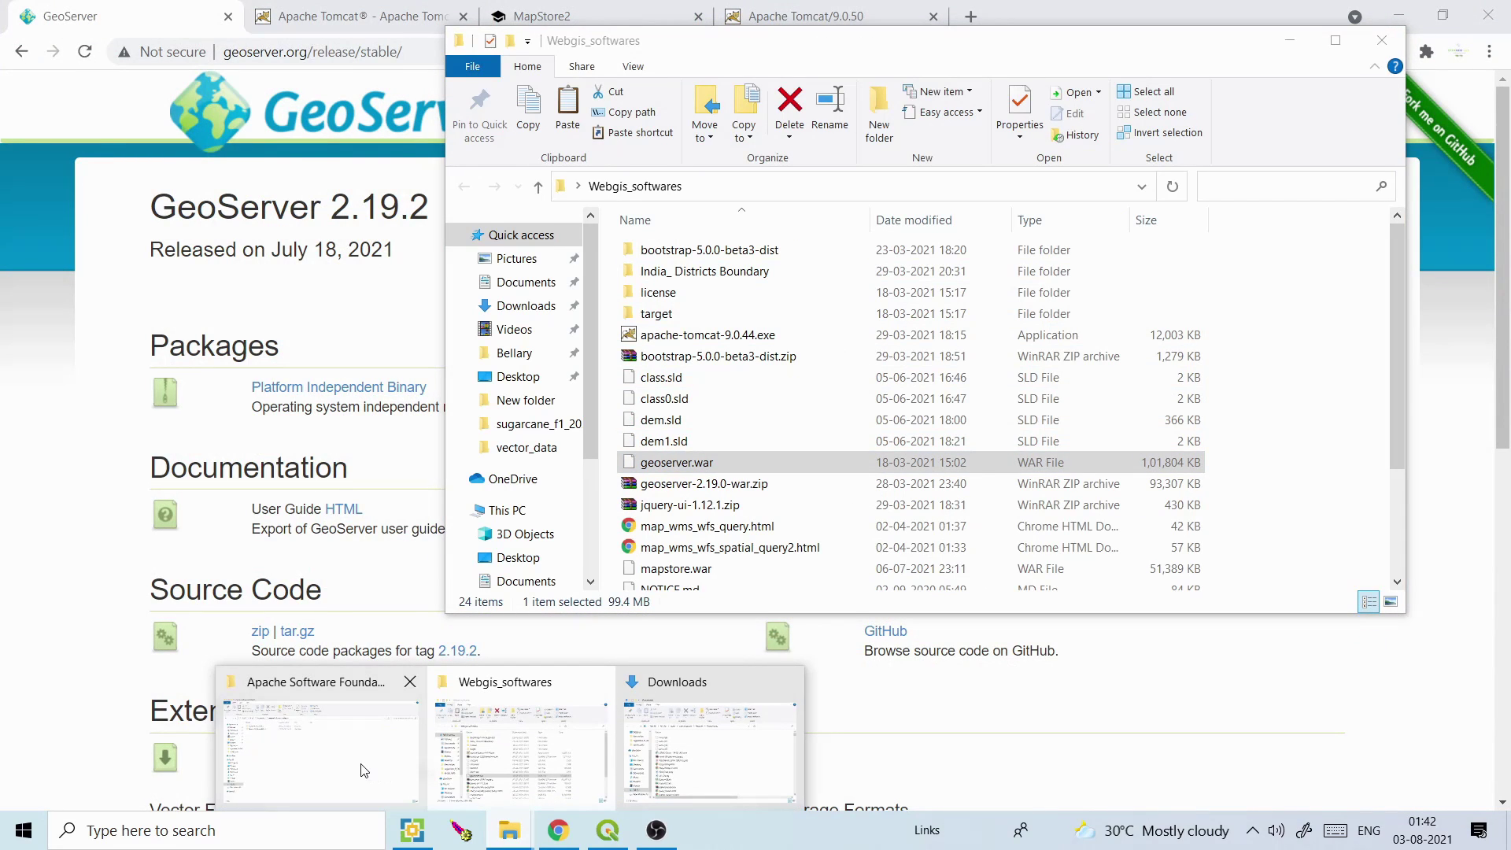
{"action": "left_click", "coordinate": [364, 769]}
{"action": "left_click", "coordinate": [291, 155]}
Navigate from drive C to Program Files > Apache Software Foundation > Tomcat 9.0_Tomcat9.05 > webapps
{"action": "left_click", "coordinate": [219, 154]}
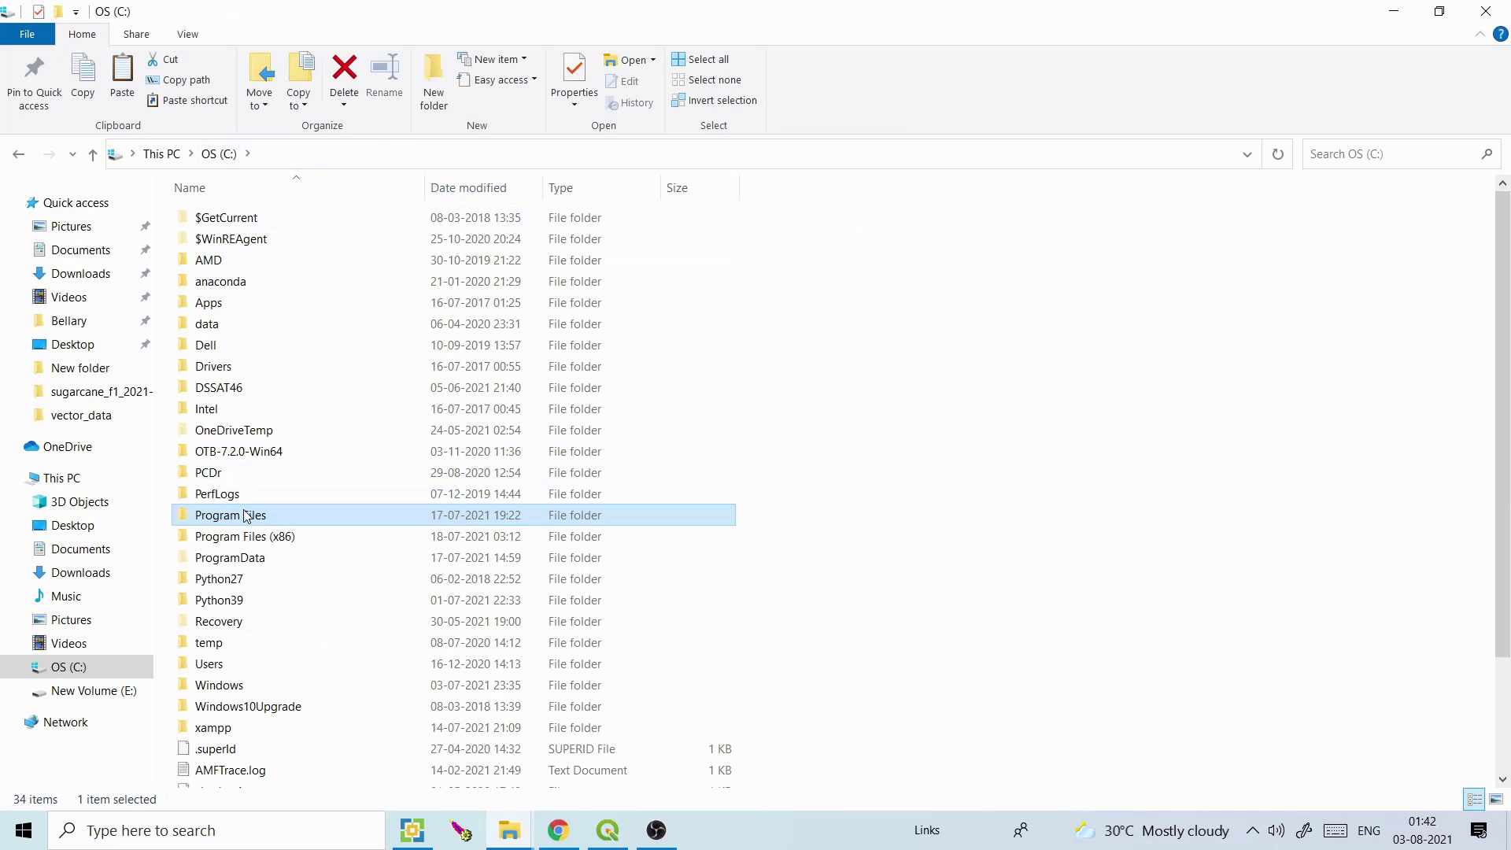
{"action": "double_click", "coordinate": [244, 513]}
{"action": "left_click", "coordinate": [275, 240]}
{"action": "double_click", "coordinate": [275, 240]}
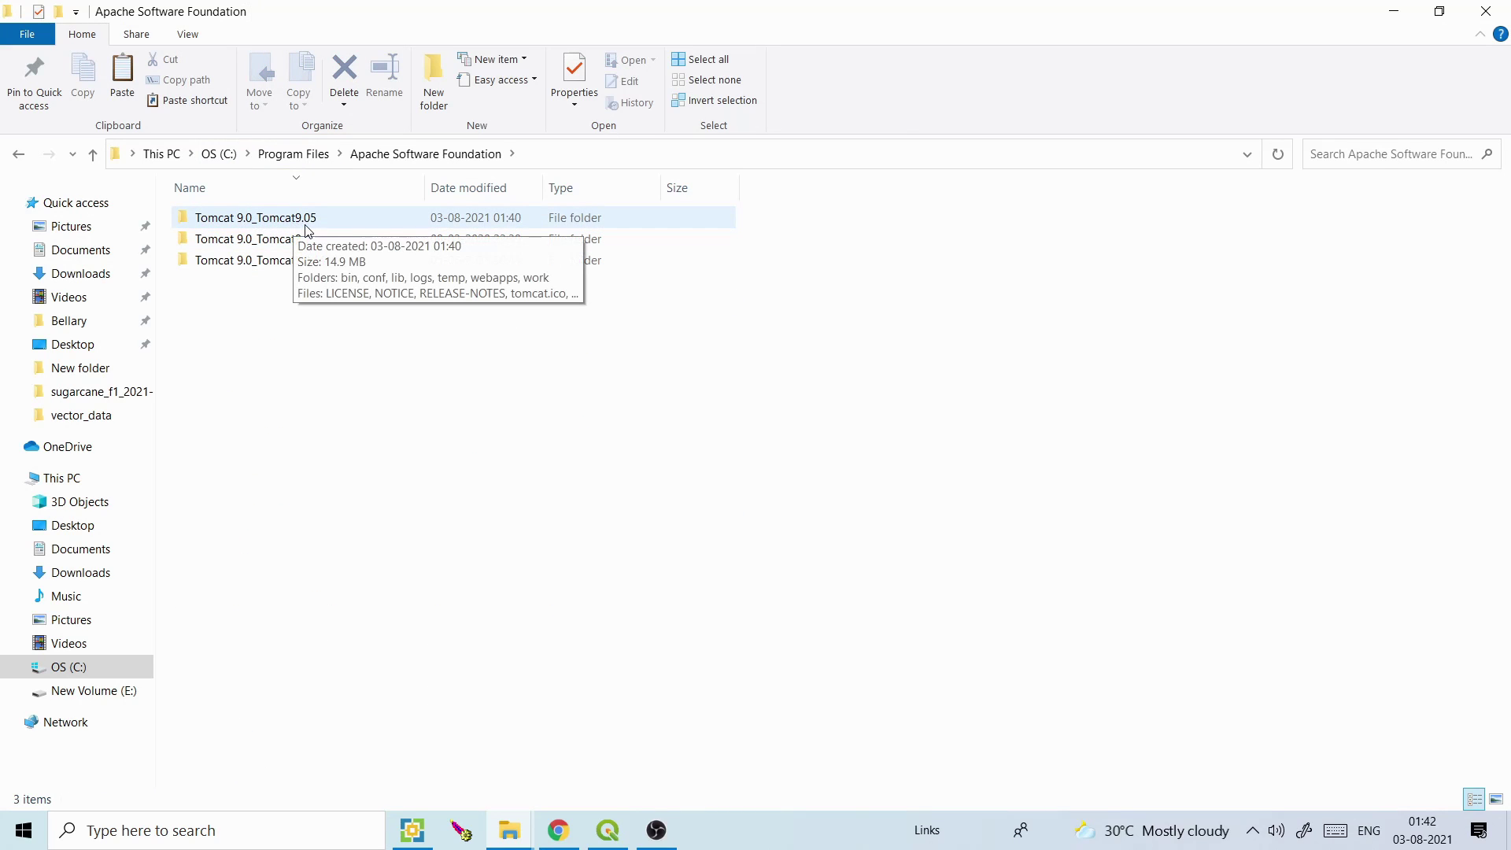
{"action": "double_click", "coordinate": [307, 224]}
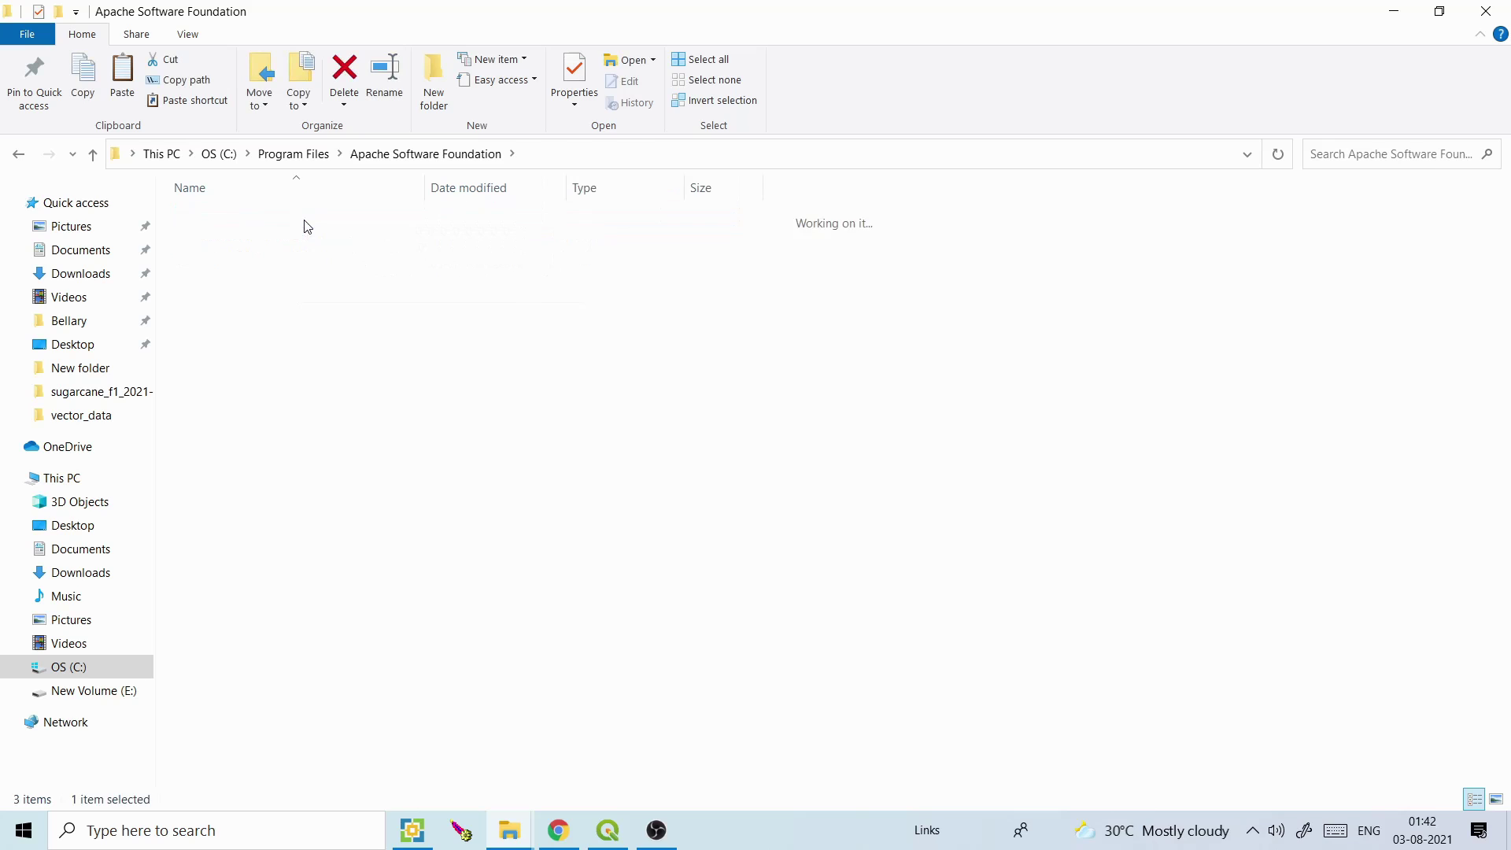
{"action": "double_click", "coordinate": [230, 329]}
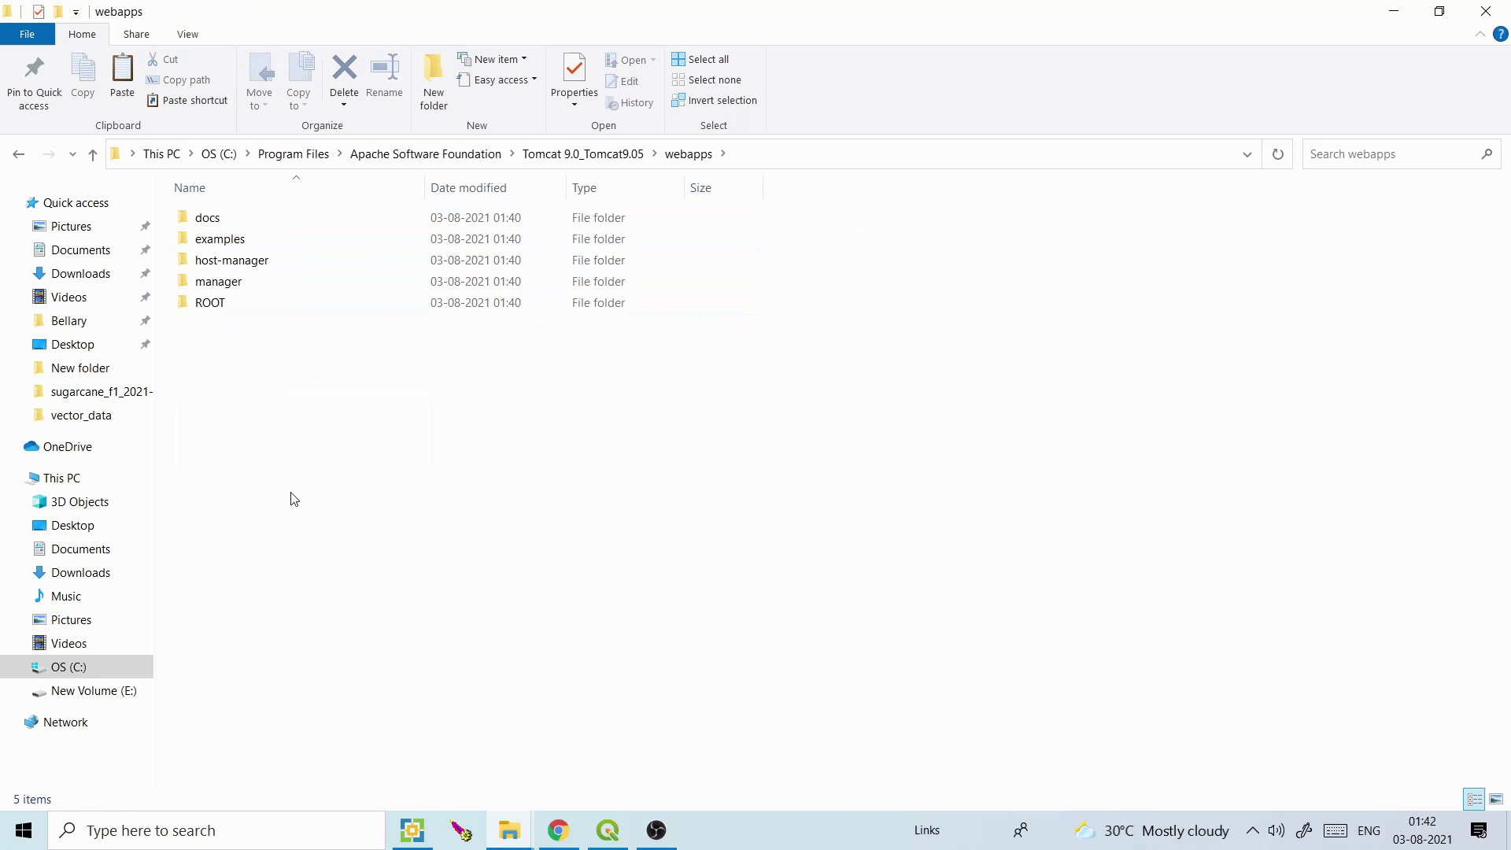
Refresh the webapps folder and paste geoserver.war into it so Tomcat unpacks a geoserver folder
{"action": "key", "text": "shift+F10"}
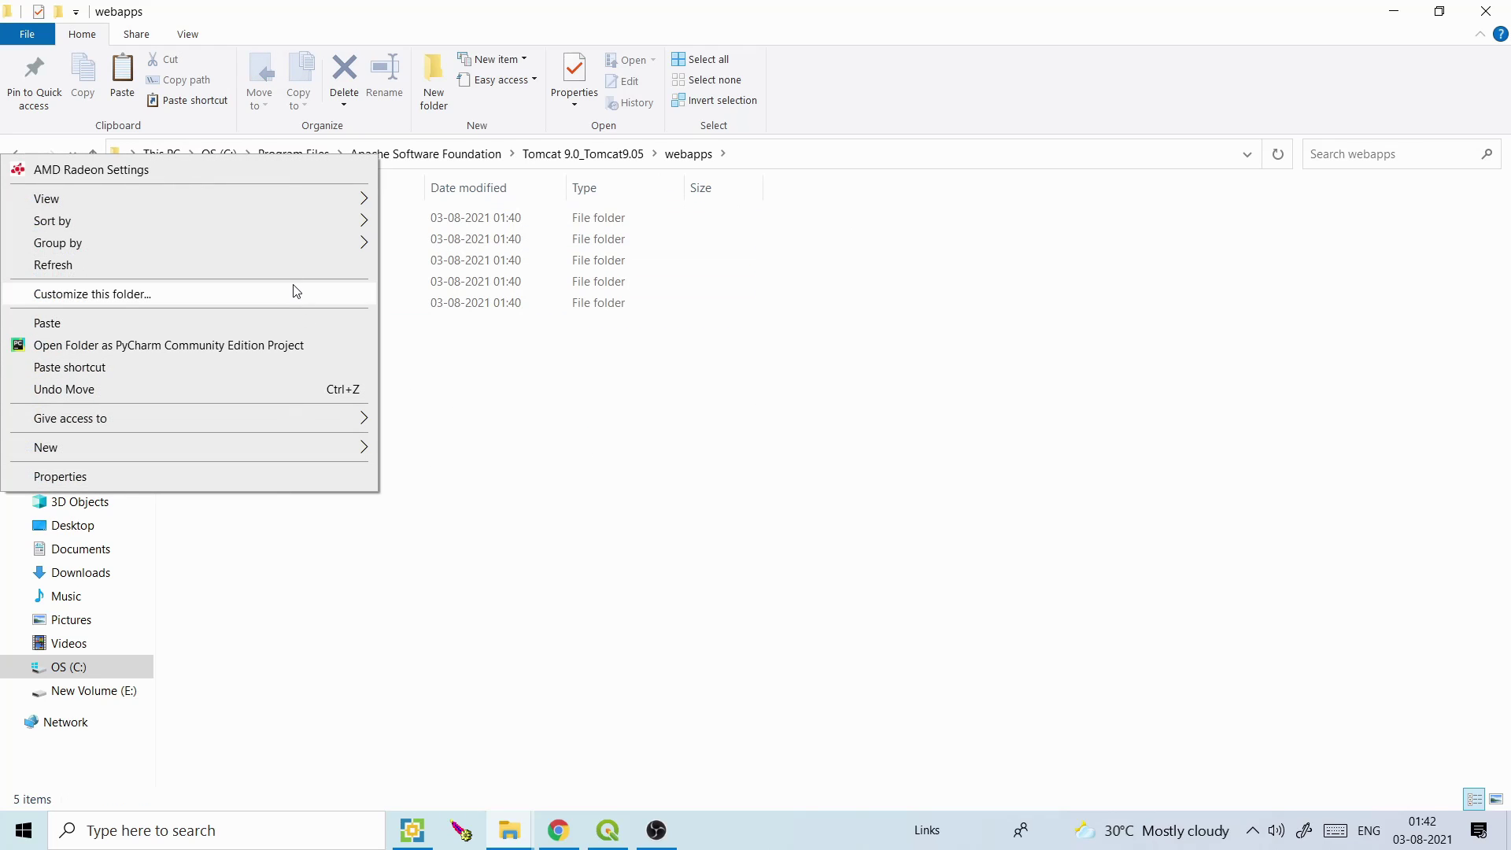
{"action": "left_click", "coordinate": [290, 268]}
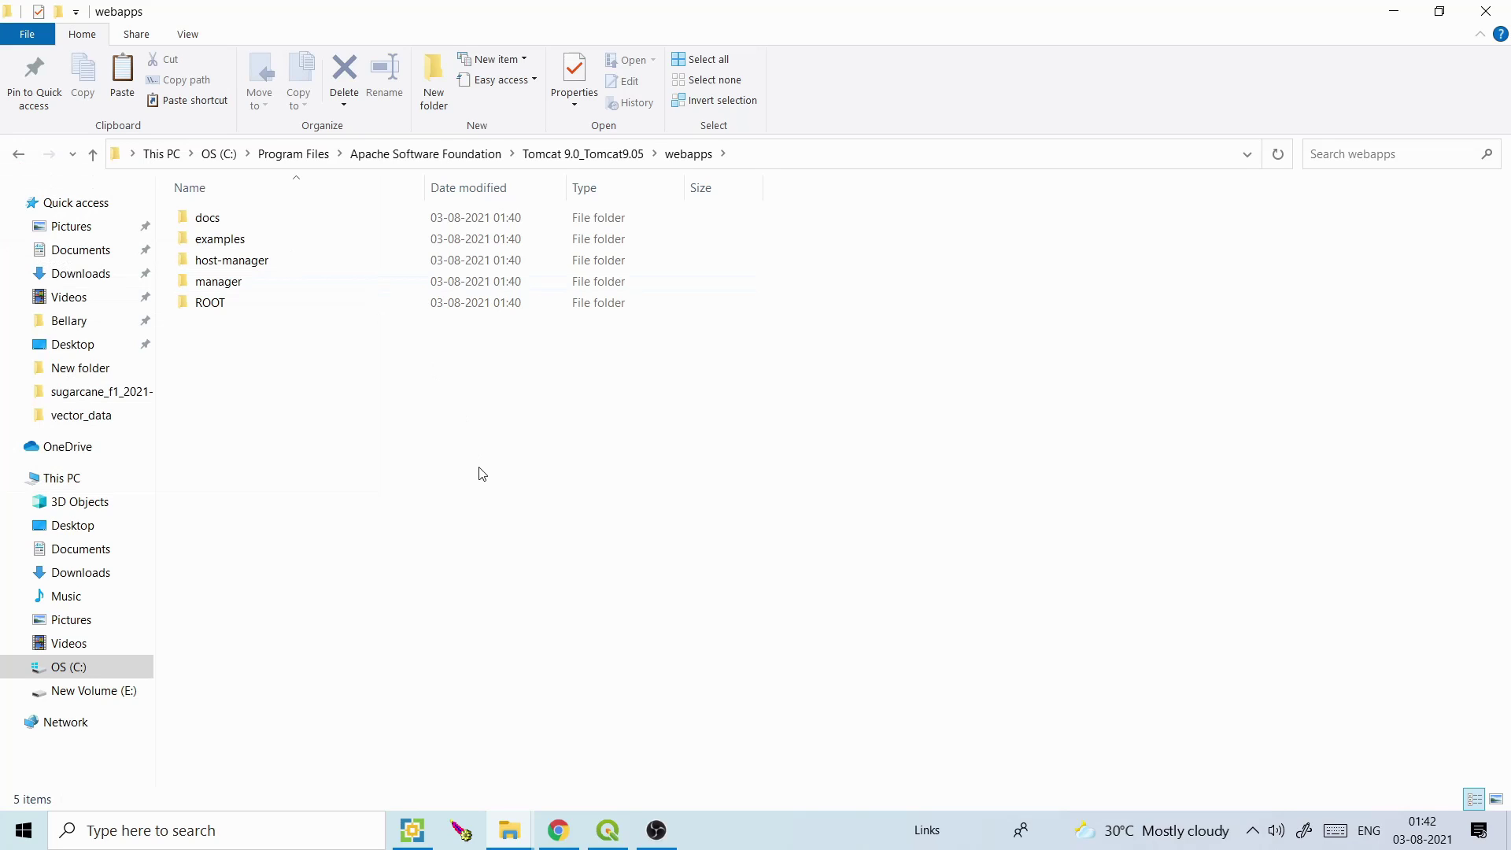
{"action": "key", "text": "ctrl+v"}
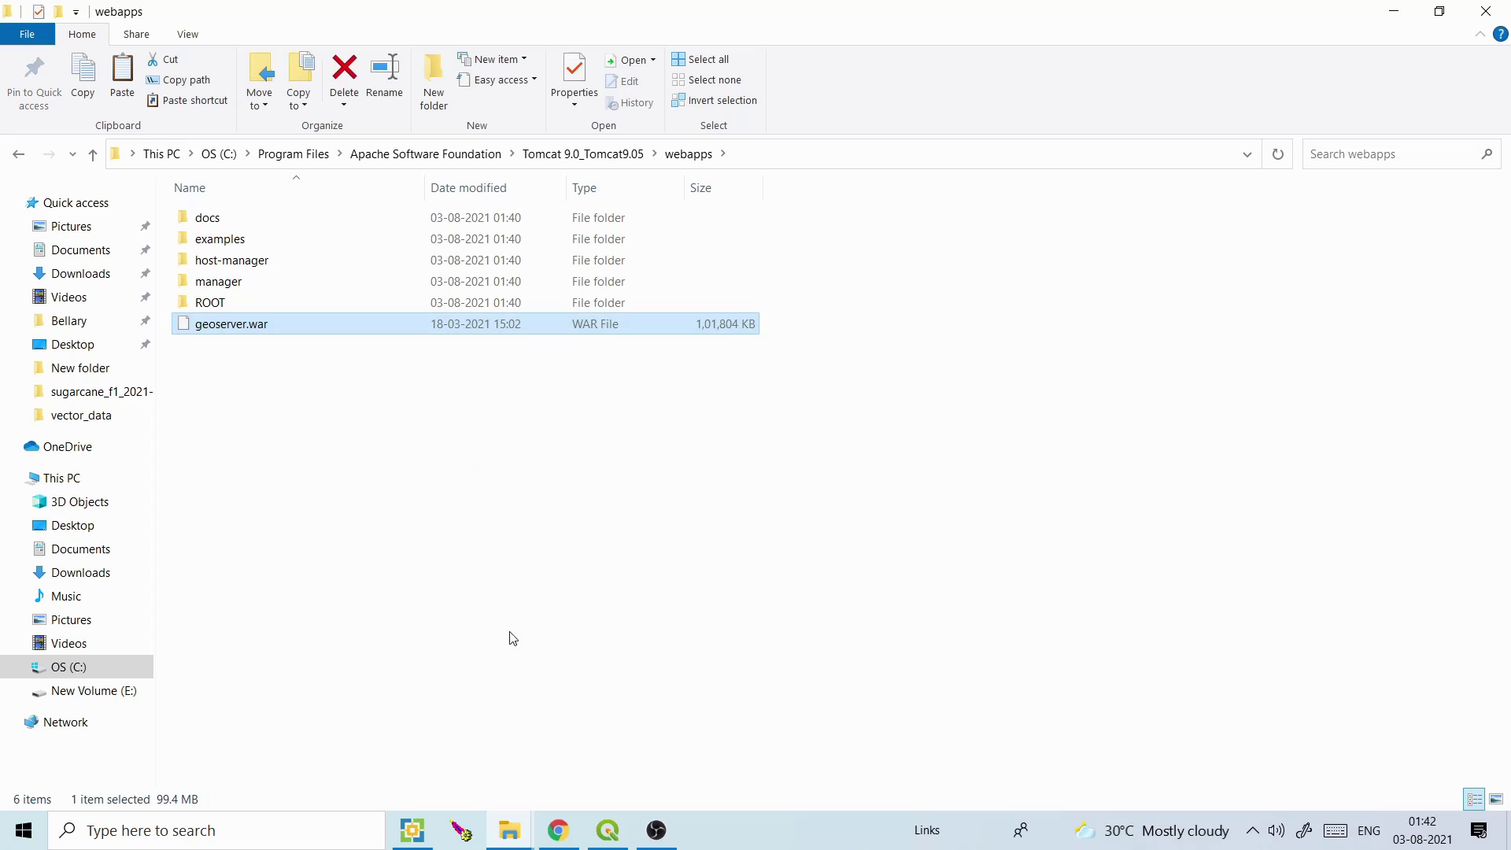
{"action": "left_click", "coordinate": [509, 833]}
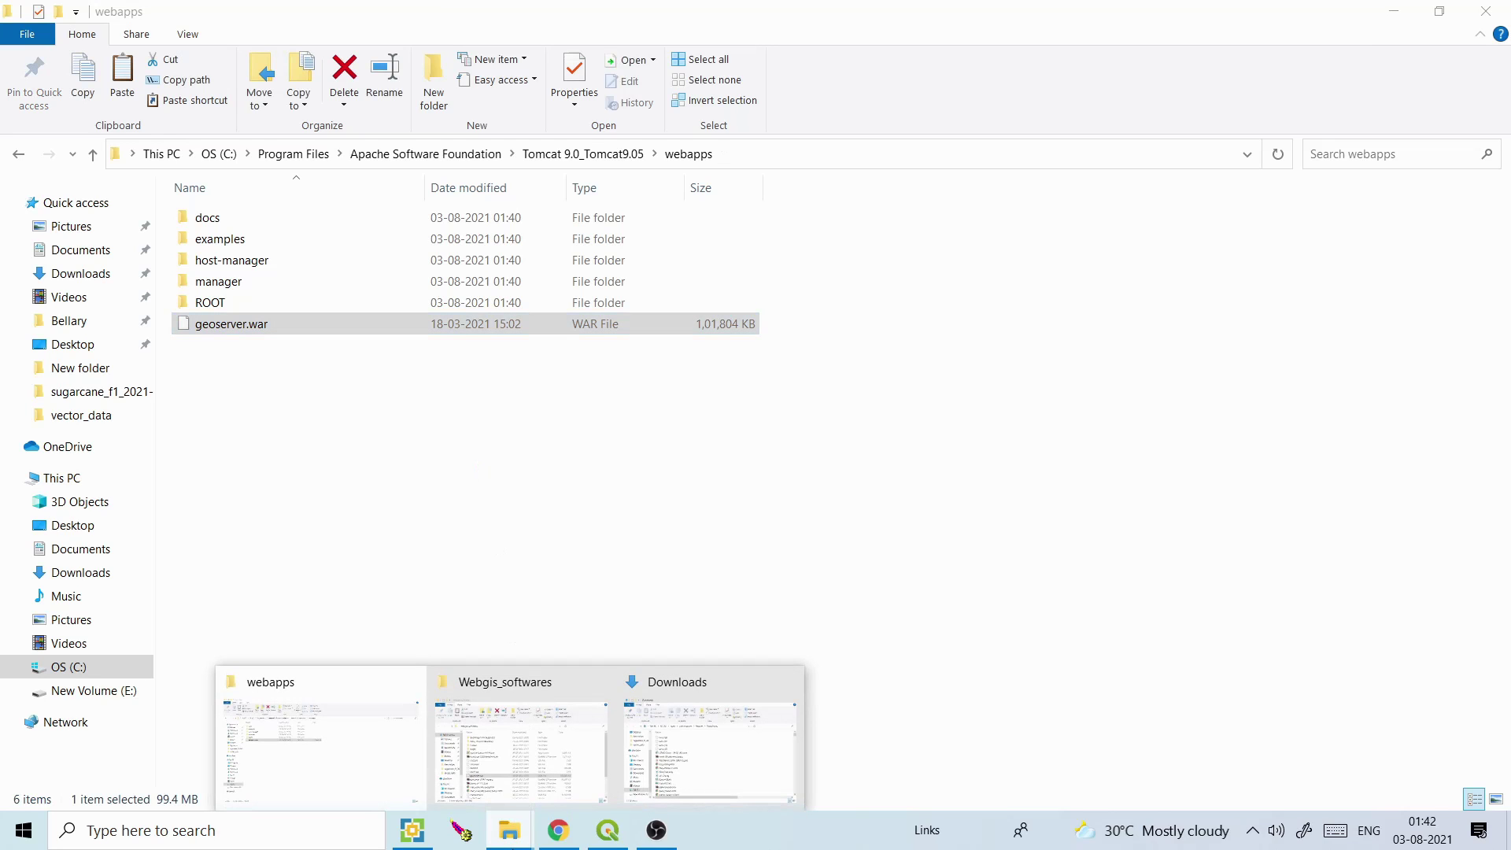
{"action": "left_click", "coordinate": [565, 567]}
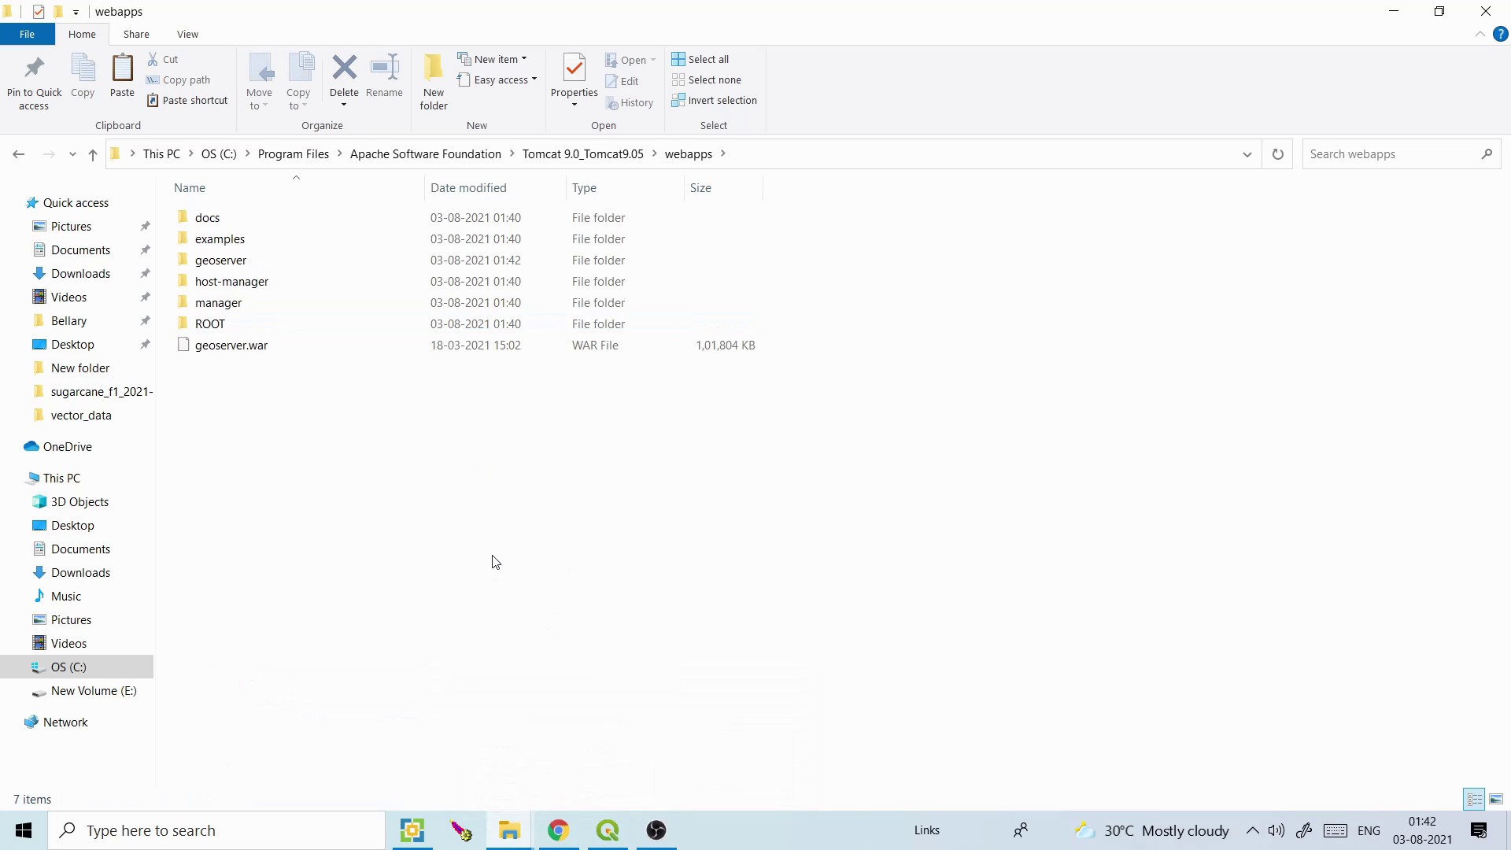
{"action": "mouse_move", "coordinate": [230, 268]}
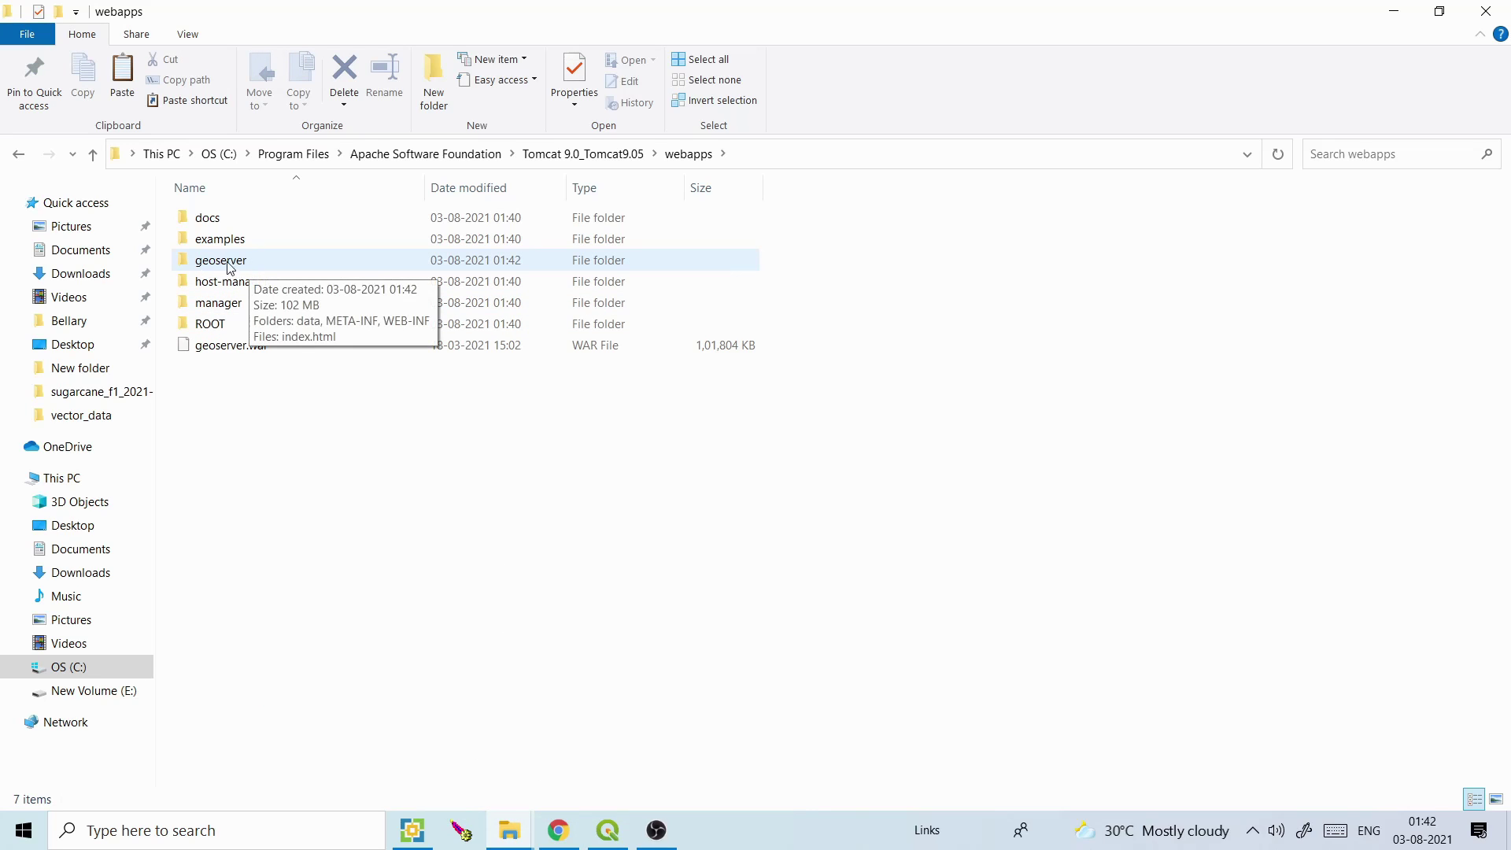
Search the web for 'map' in a new tab and open the MapStore2 Read the Docs result
{"action": "left_click", "coordinate": [565, 842]}
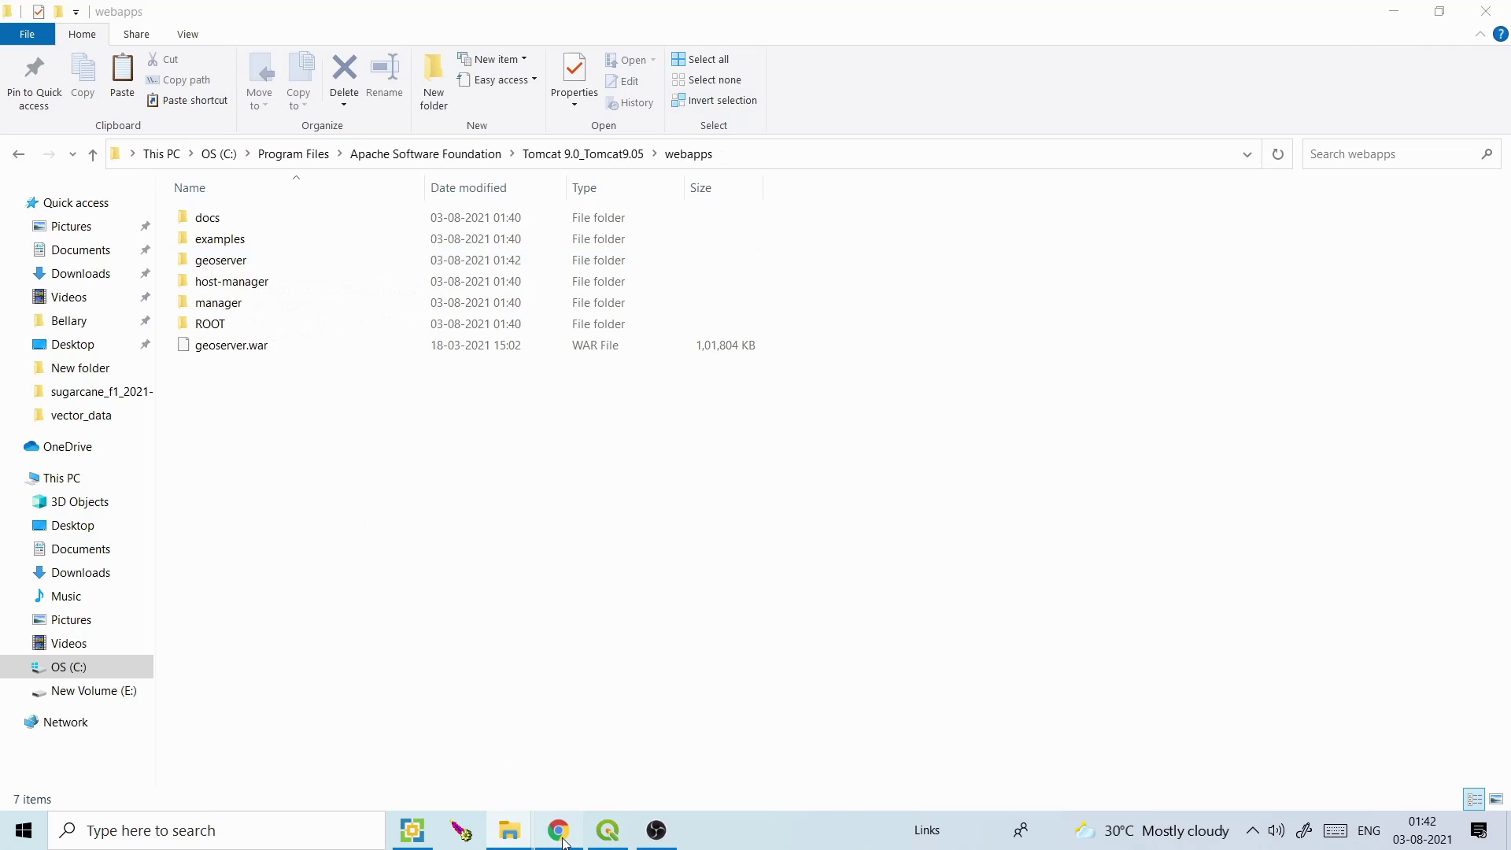
{"action": "left_click", "coordinate": [549, 7]}
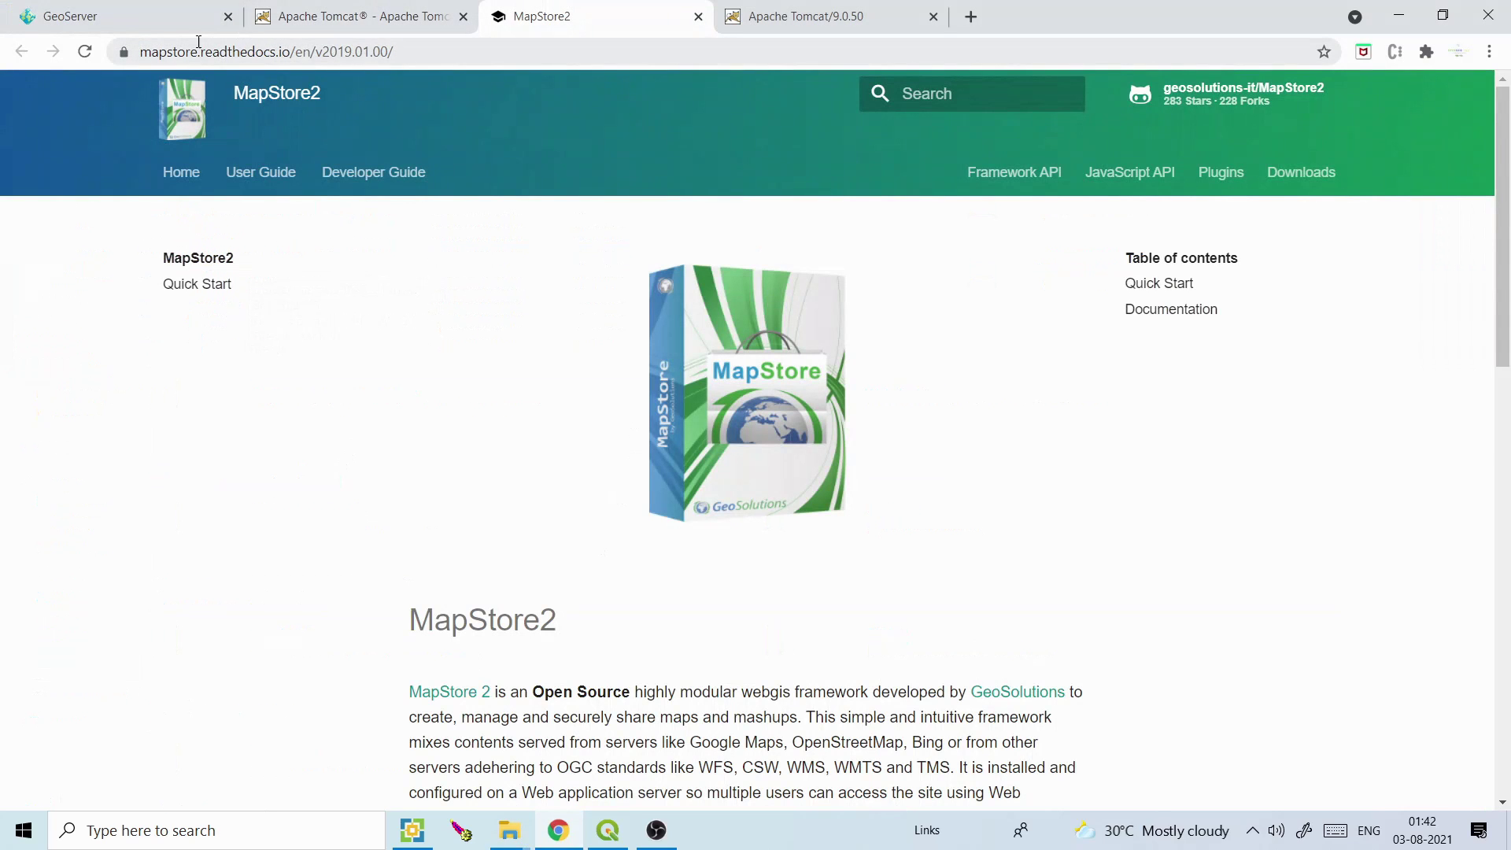
{"action": "left_click", "coordinate": [970, 17]}
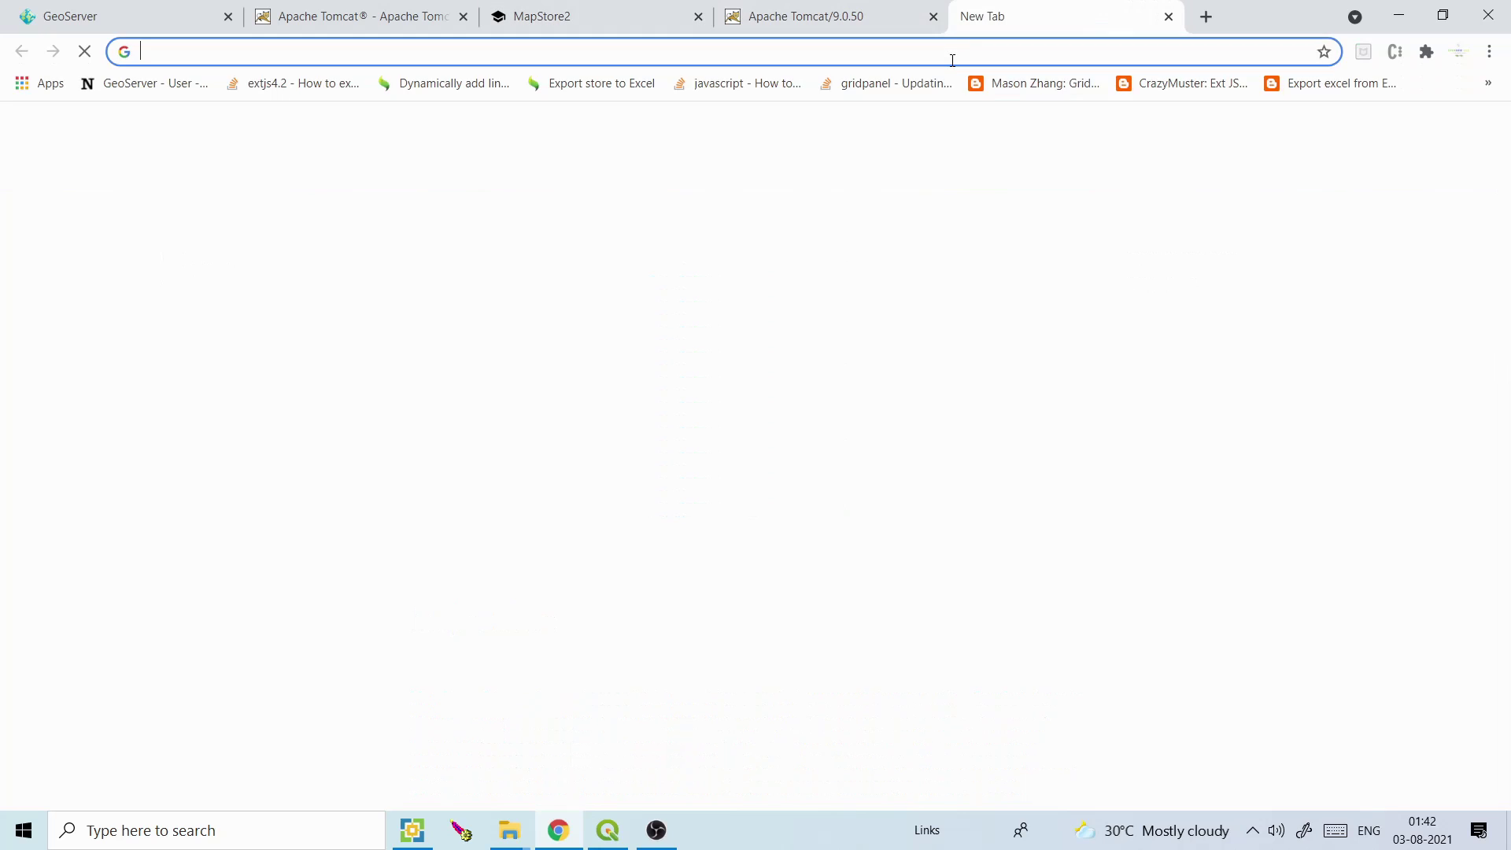
{"action": "type", "text": "map"}
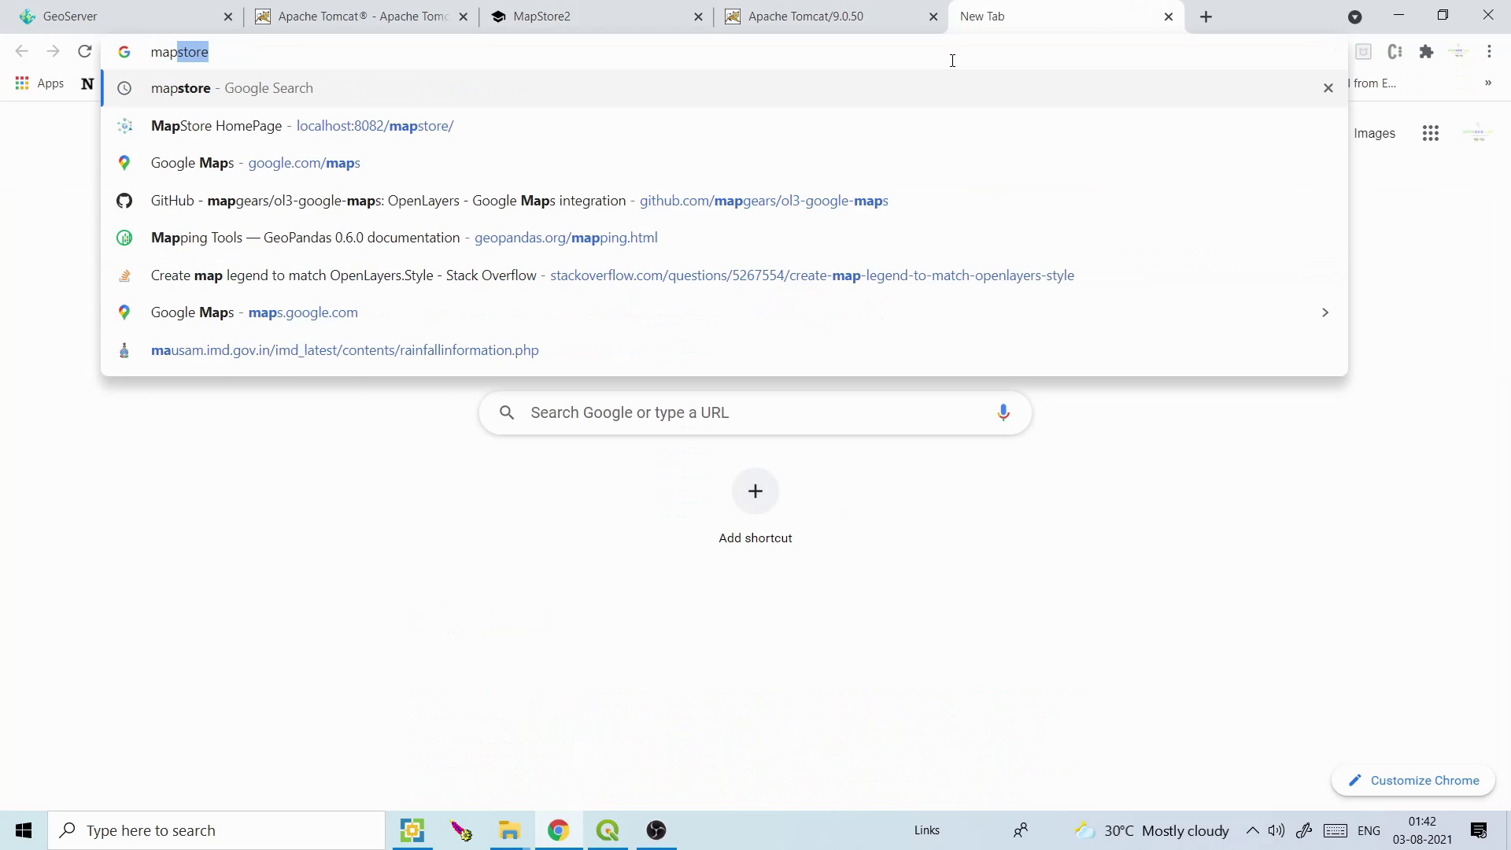
{"action": "key", "text": "Return"}
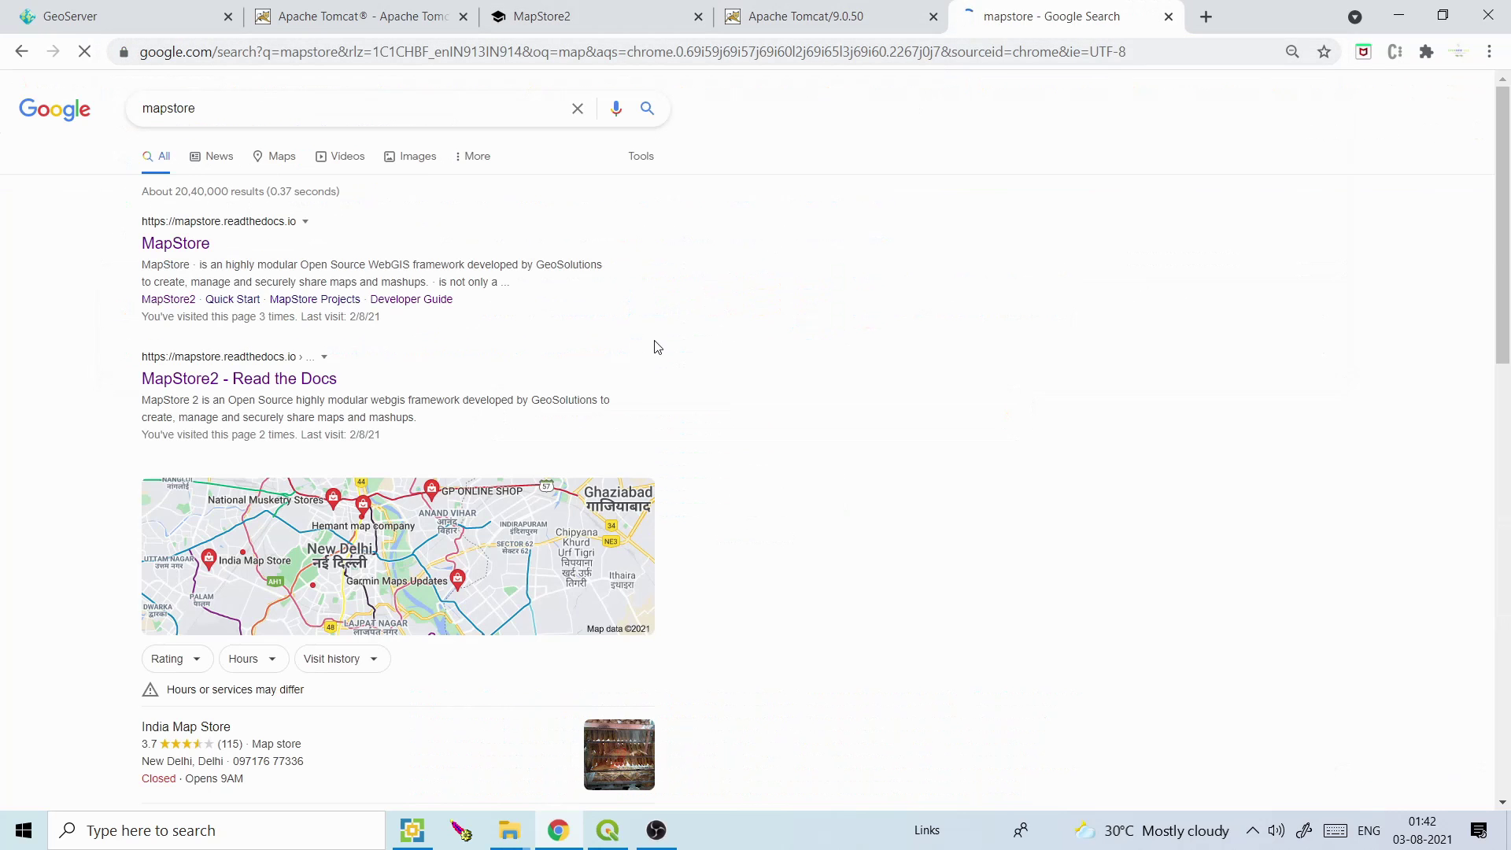
{"action": "left_click", "coordinate": [189, 381]}
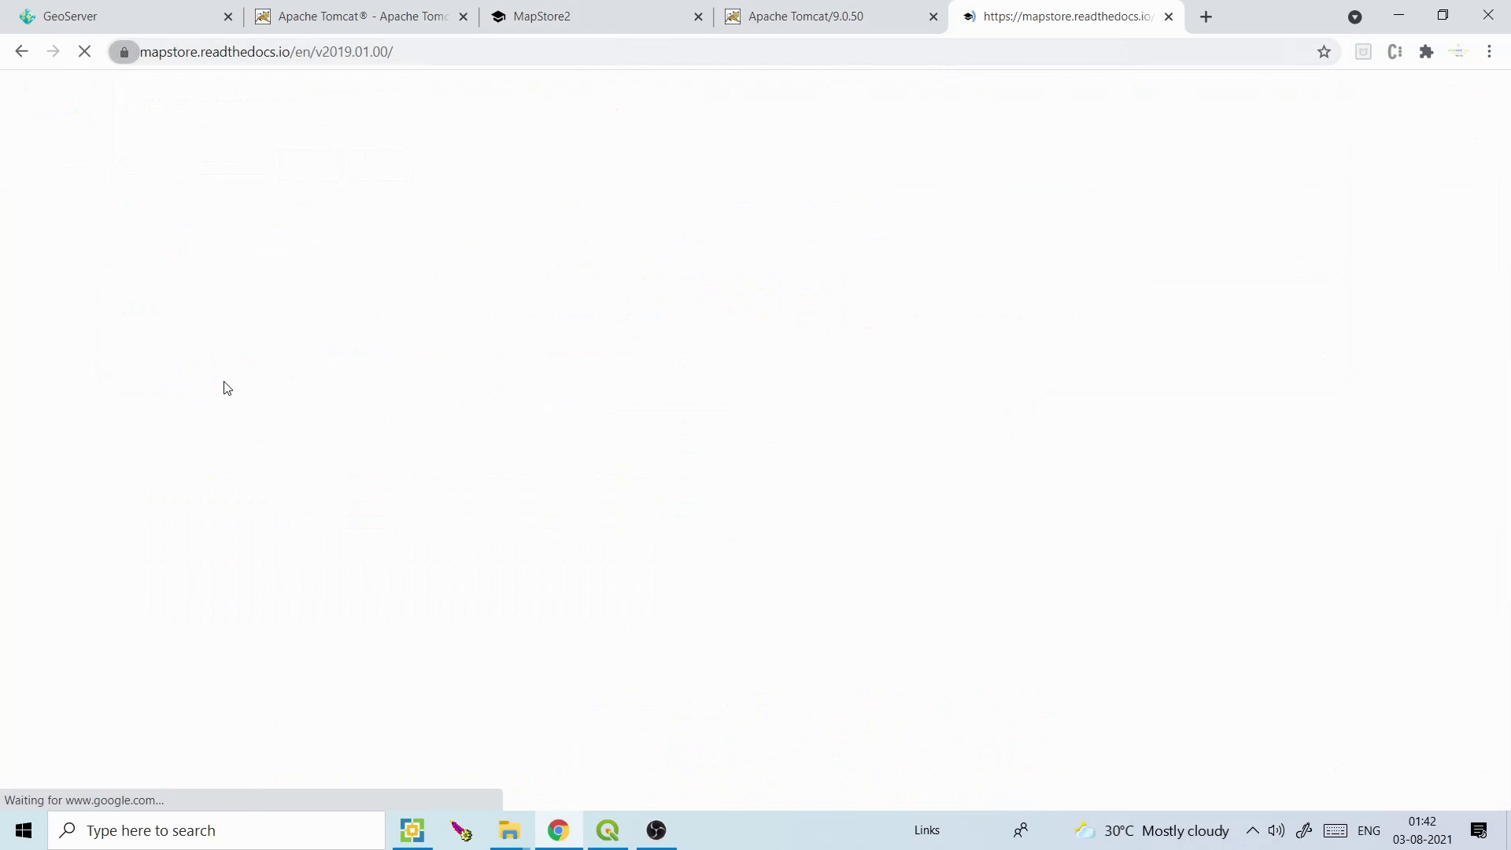
From the Quick Start's WAR file section, open the MapStore2 v2021.01.04 release page listing mapstore.war
{"action": "scroll", "coordinate": [1507, 362], "scroll_direction": "down", "scroll_amount": 5}
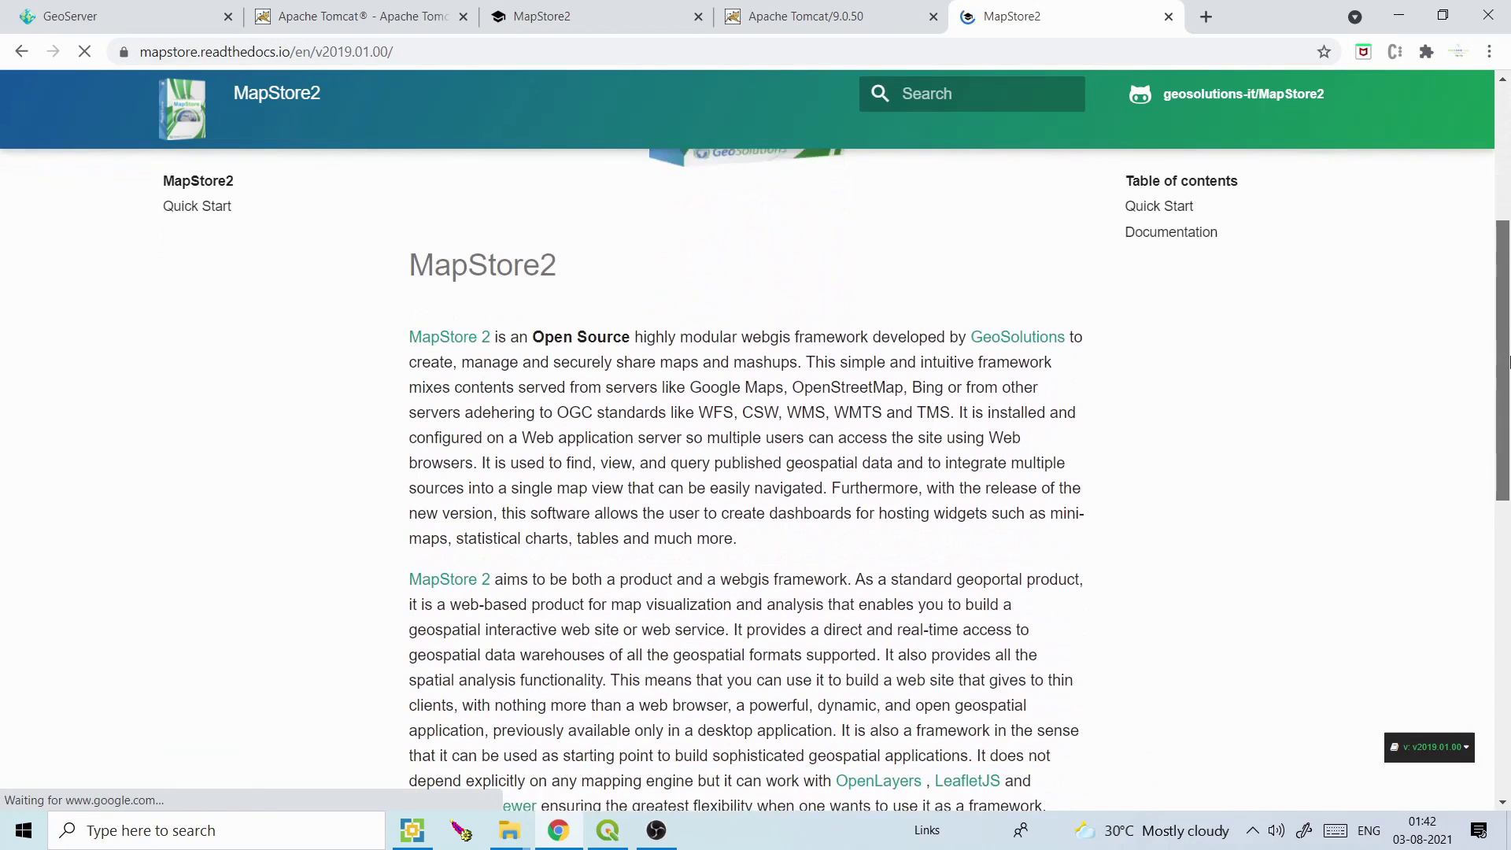
{"action": "scroll", "coordinate": [1508, 623], "scroll_direction": "down", "scroll_amount": 5}
{"action": "scroll", "coordinate": [1507, 623], "scroll_direction": "down", "scroll_amount": 1}
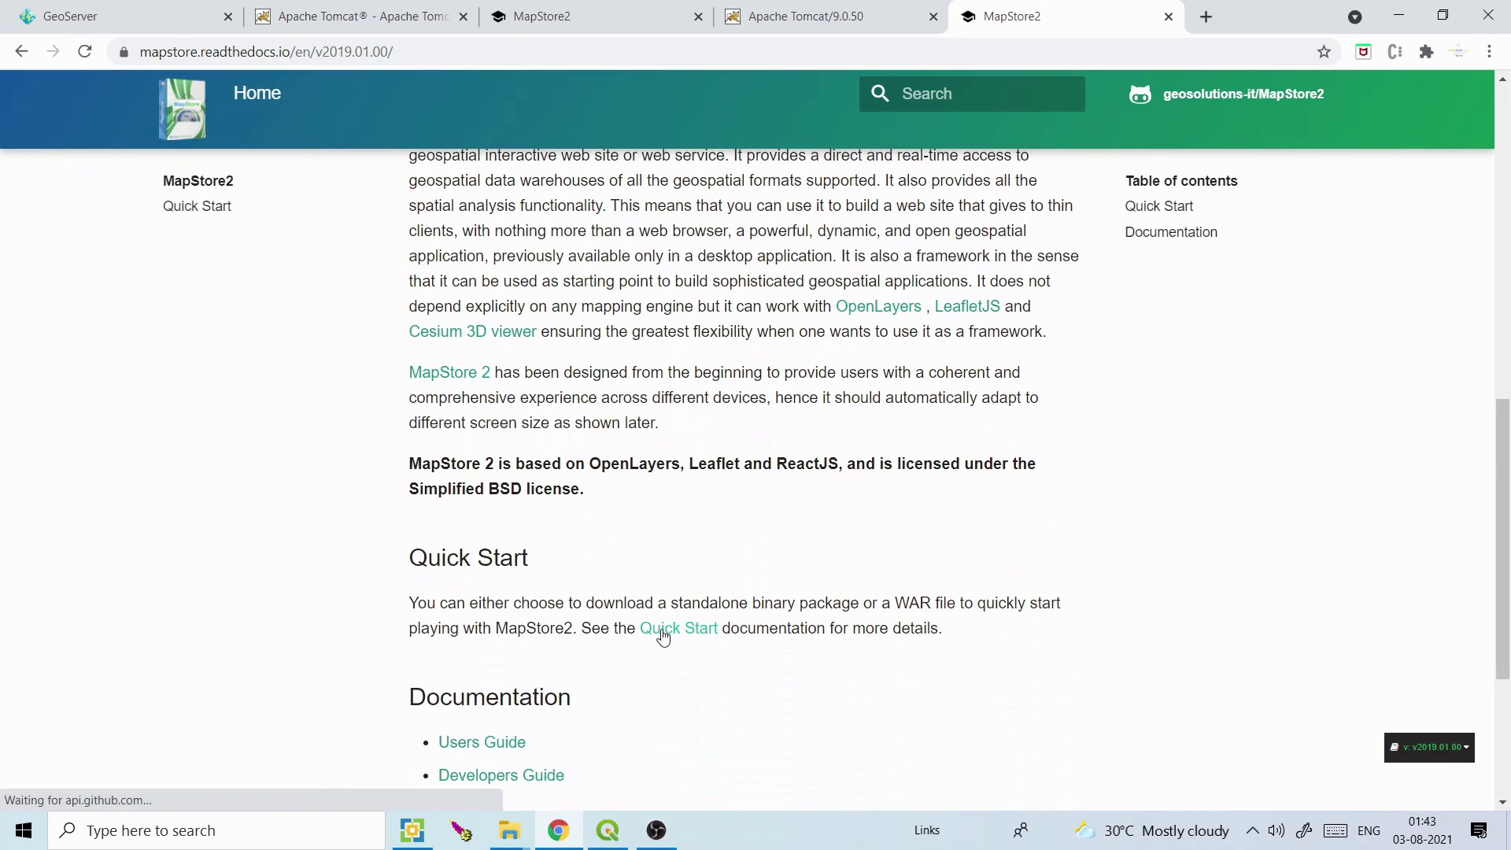
{"action": "left_click", "coordinate": [663, 636]}
{"action": "scroll", "coordinate": [1506, 246], "scroll_direction": "down", "scroll_amount": 1}
{"action": "mouse_move", "coordinate": [1506, 246]}
{"action": "left_mouse_down"}
{"action": "mouse_move", "coordinate": [1507, 331]}
{"action": "mouse_move", "coordinate": [1508, 256]}
{"action": "left_mouse_up"}
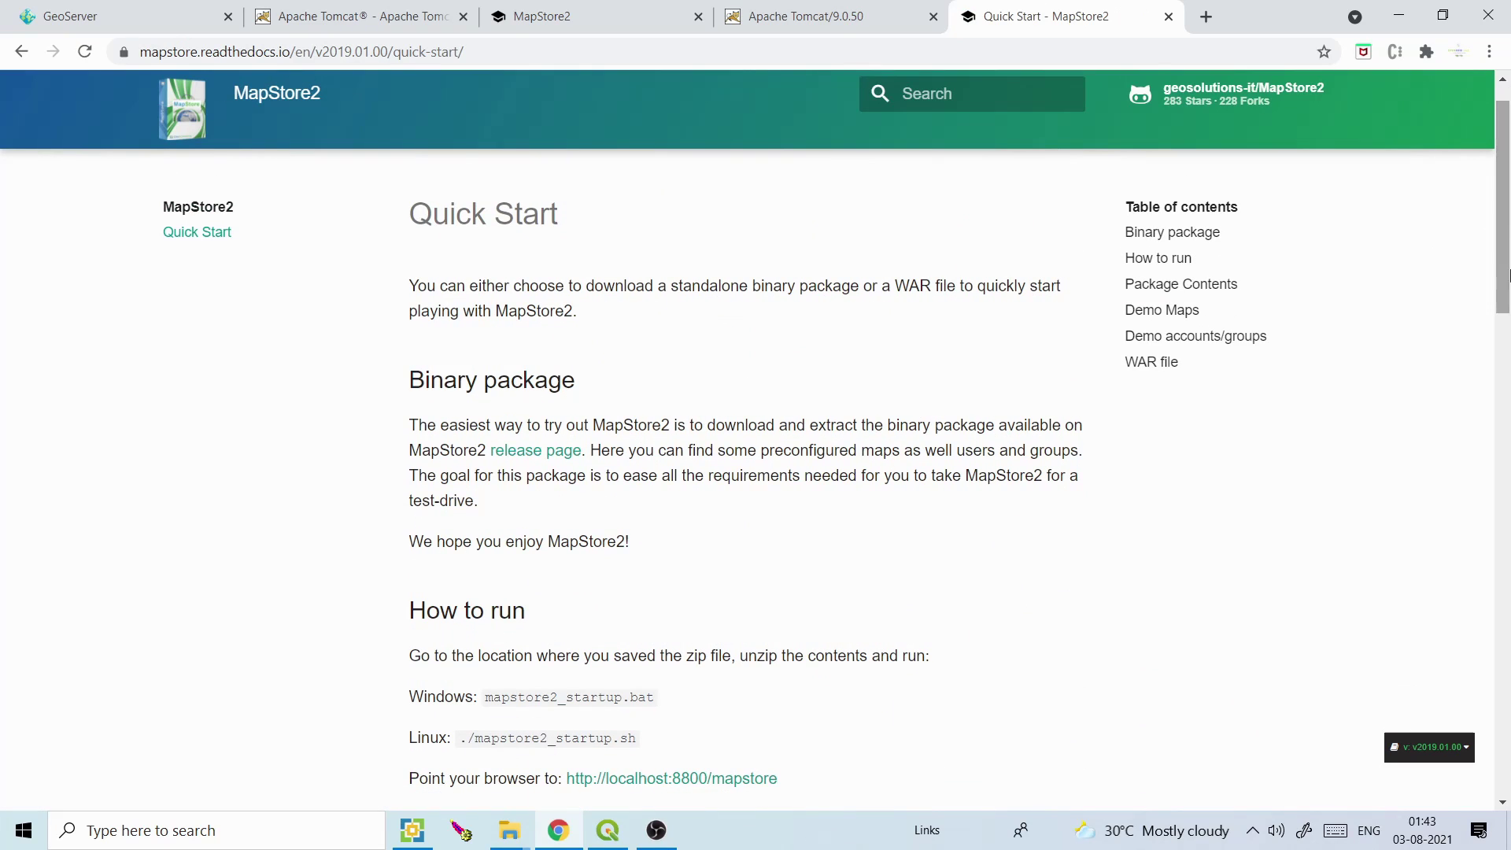
{"action": "left_click", "coordinate": [1506, 431]}
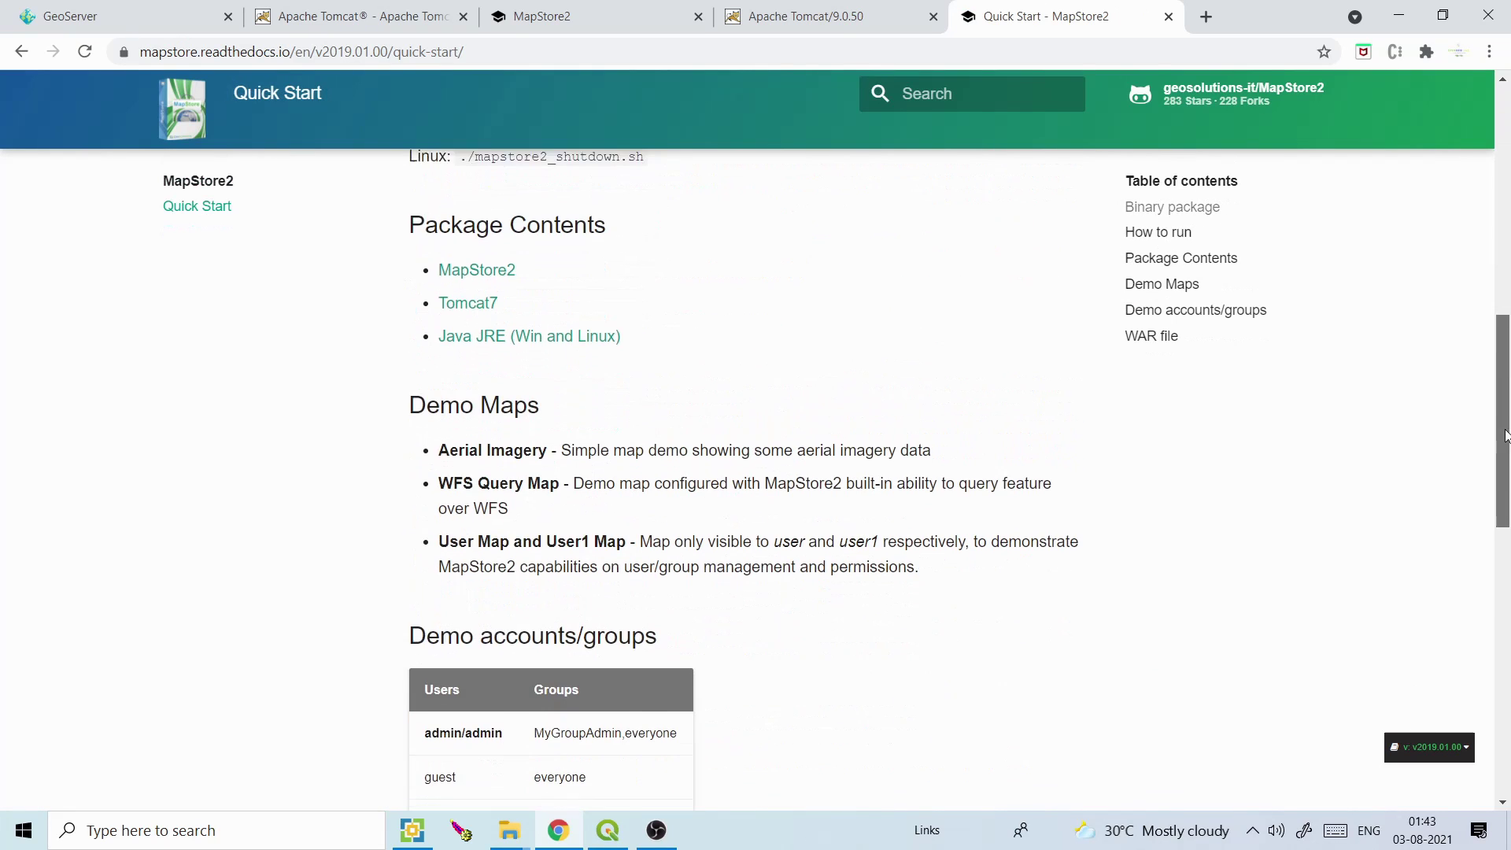
{"action": "left_click_drag", "start_coordinate": [1506, 432], "coordinate": [1506, 529]}
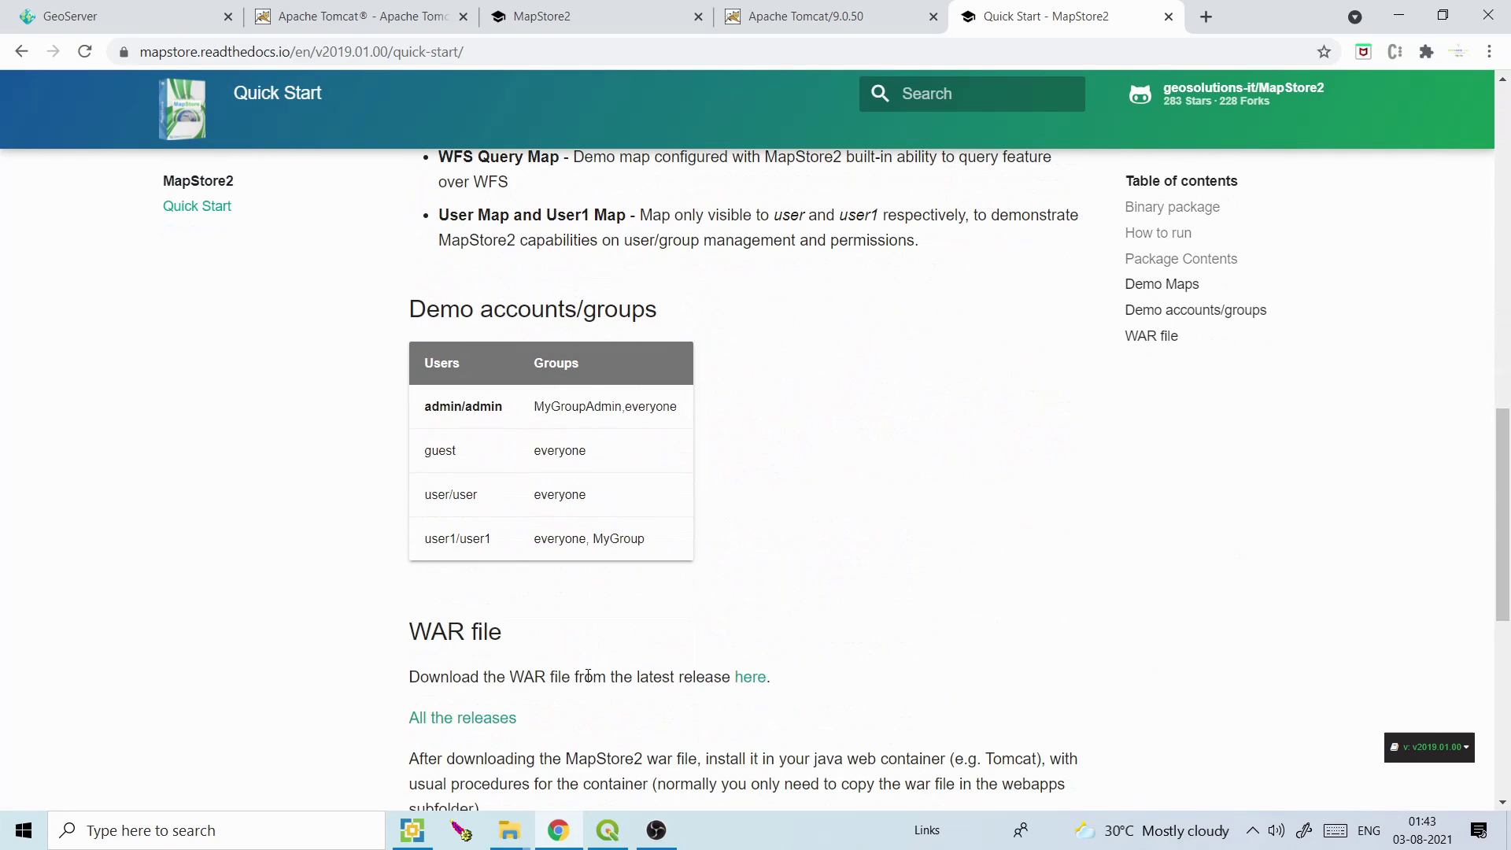
{"action": "left_click", "coordinate": [756, 683]}
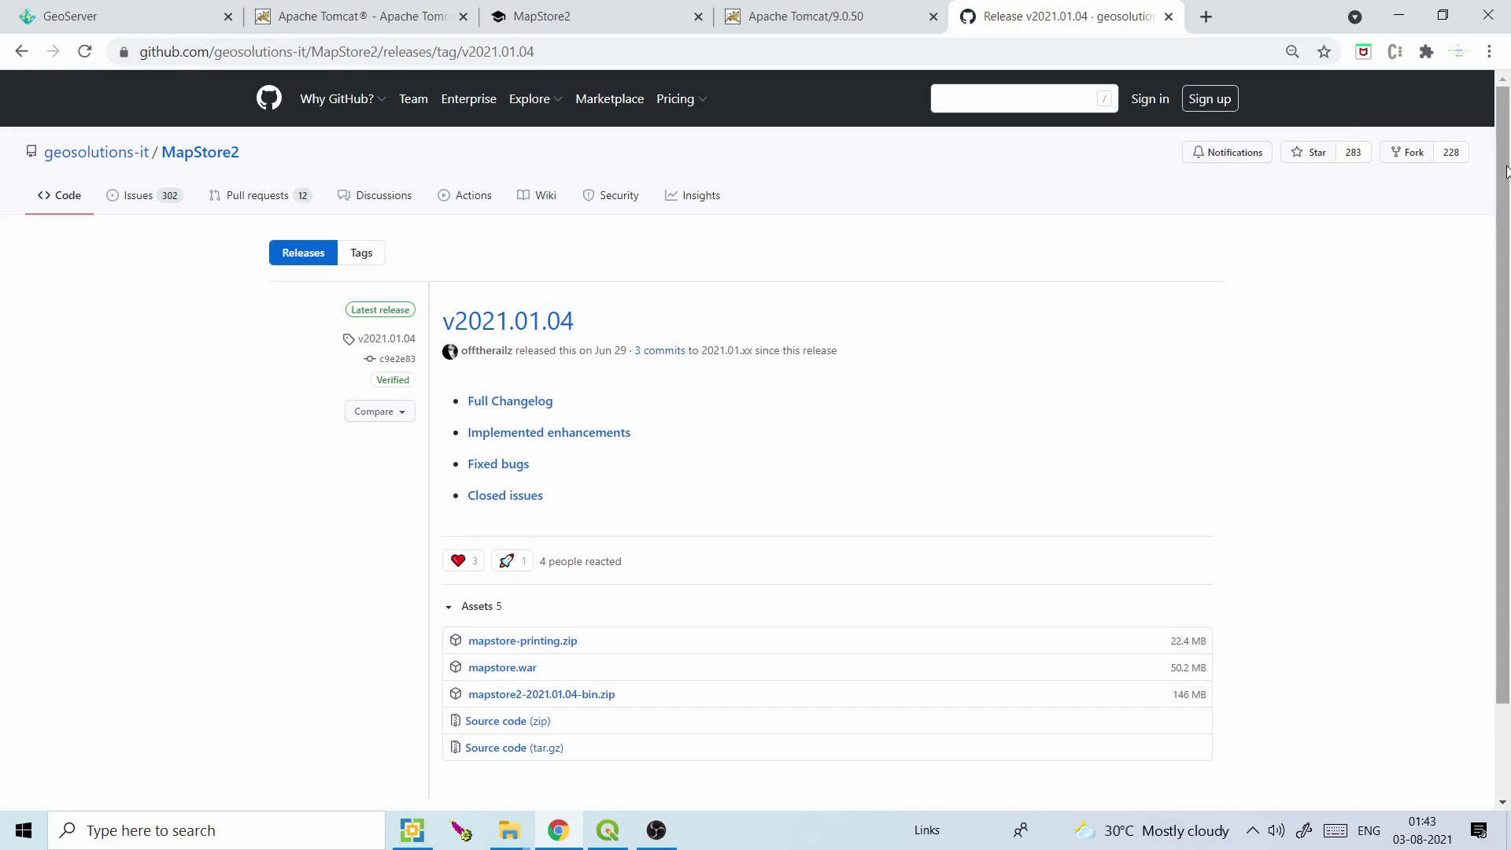
{"action": "scroll", "coordinate": [1505, 173], "scroll_direction": "down", "scroll_amount": 2}
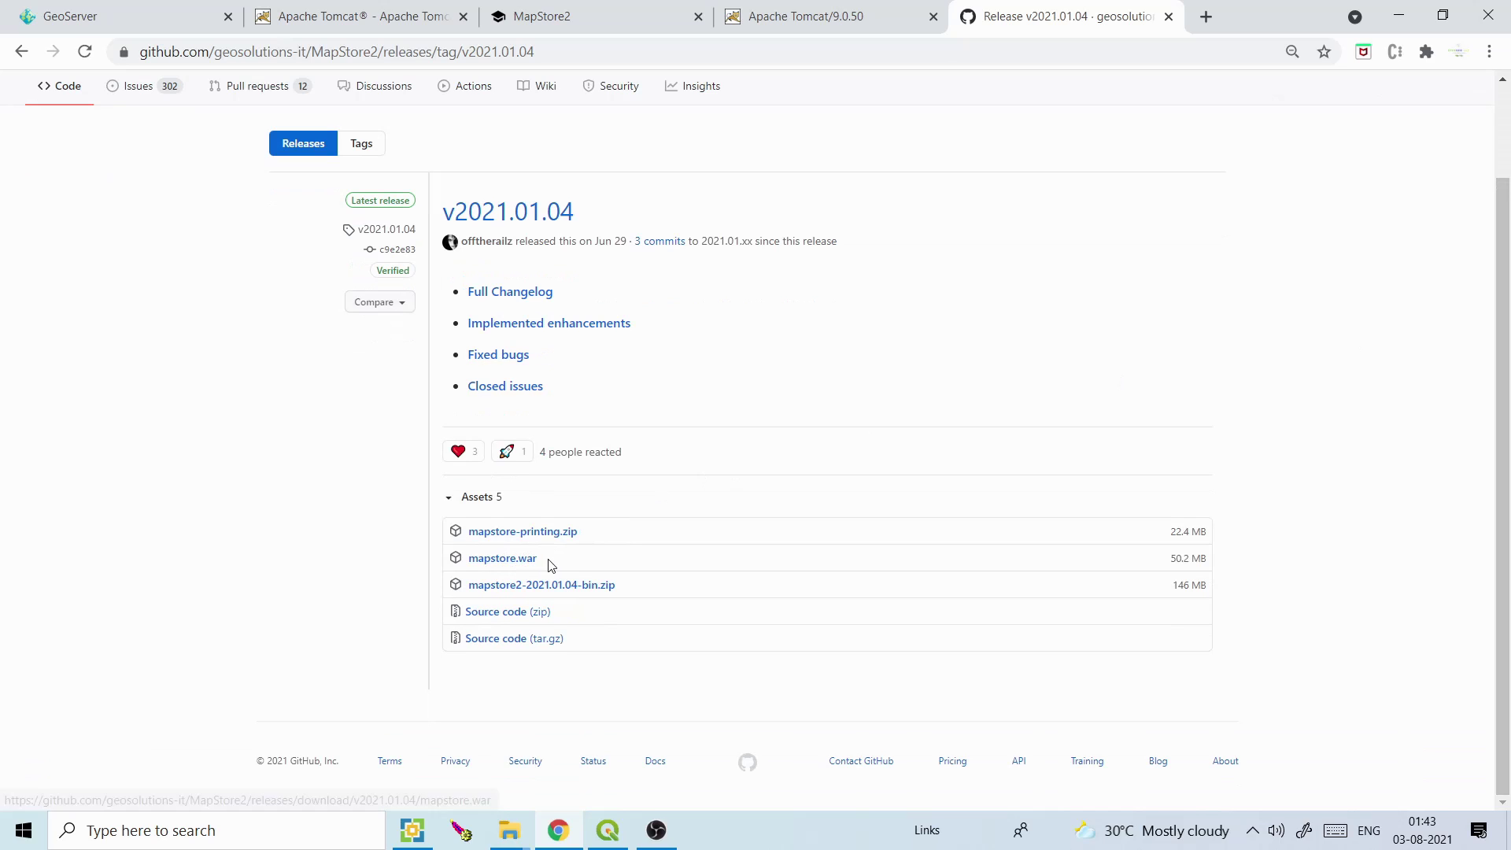
Select mapstore.war in Webgis_softwares and paste it into the Tomcat webapps folder beside geoserver.war
{"action": "mouse_move", "coordinate": [512, 840]}
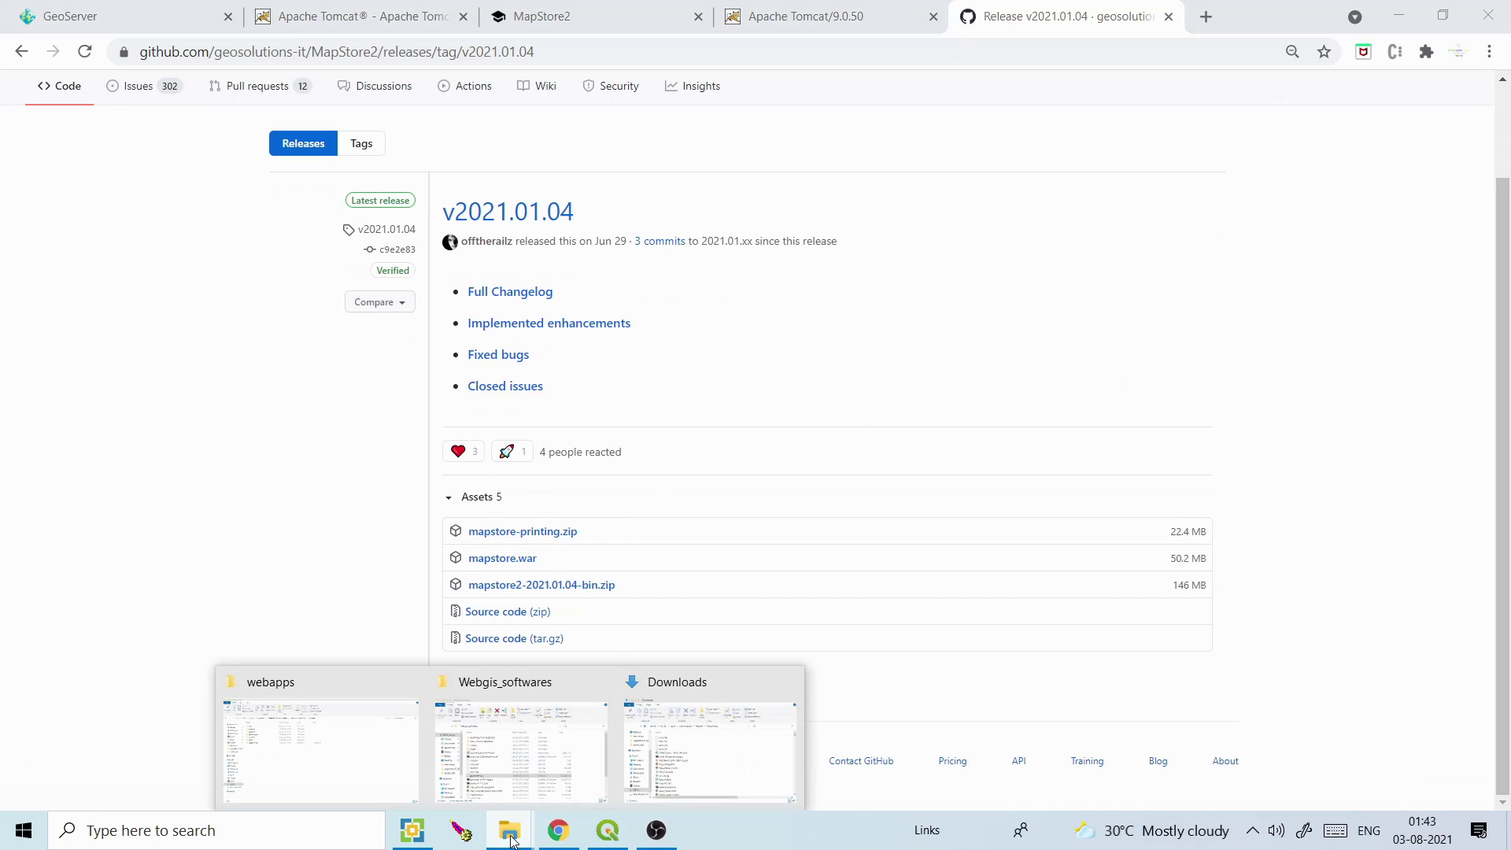
{"action": "left_click", "coordinate": [549, 768]}
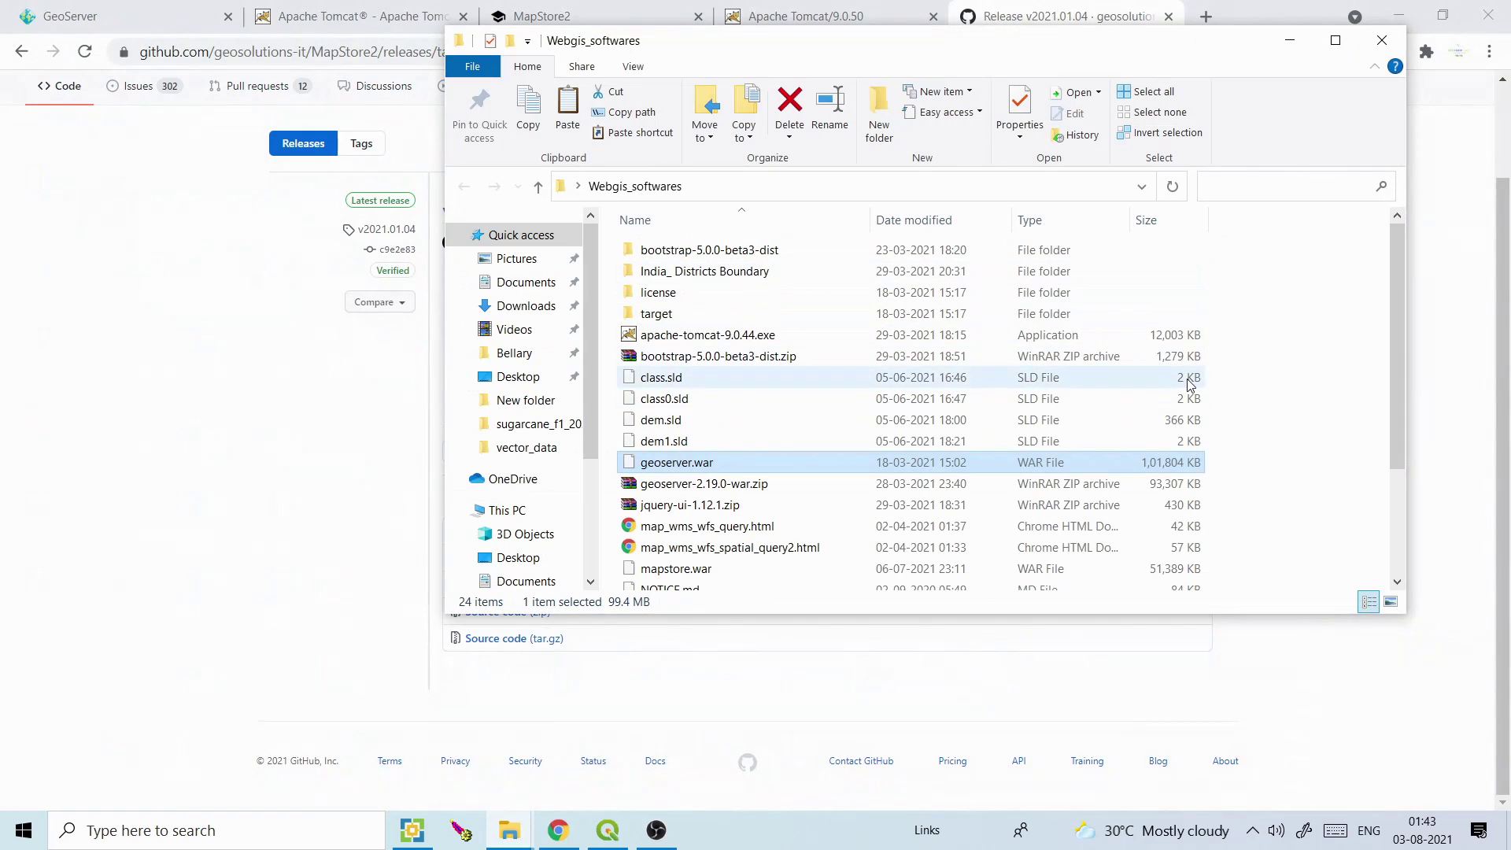
{"action": "left_click", "coordinate": [703, 569]}
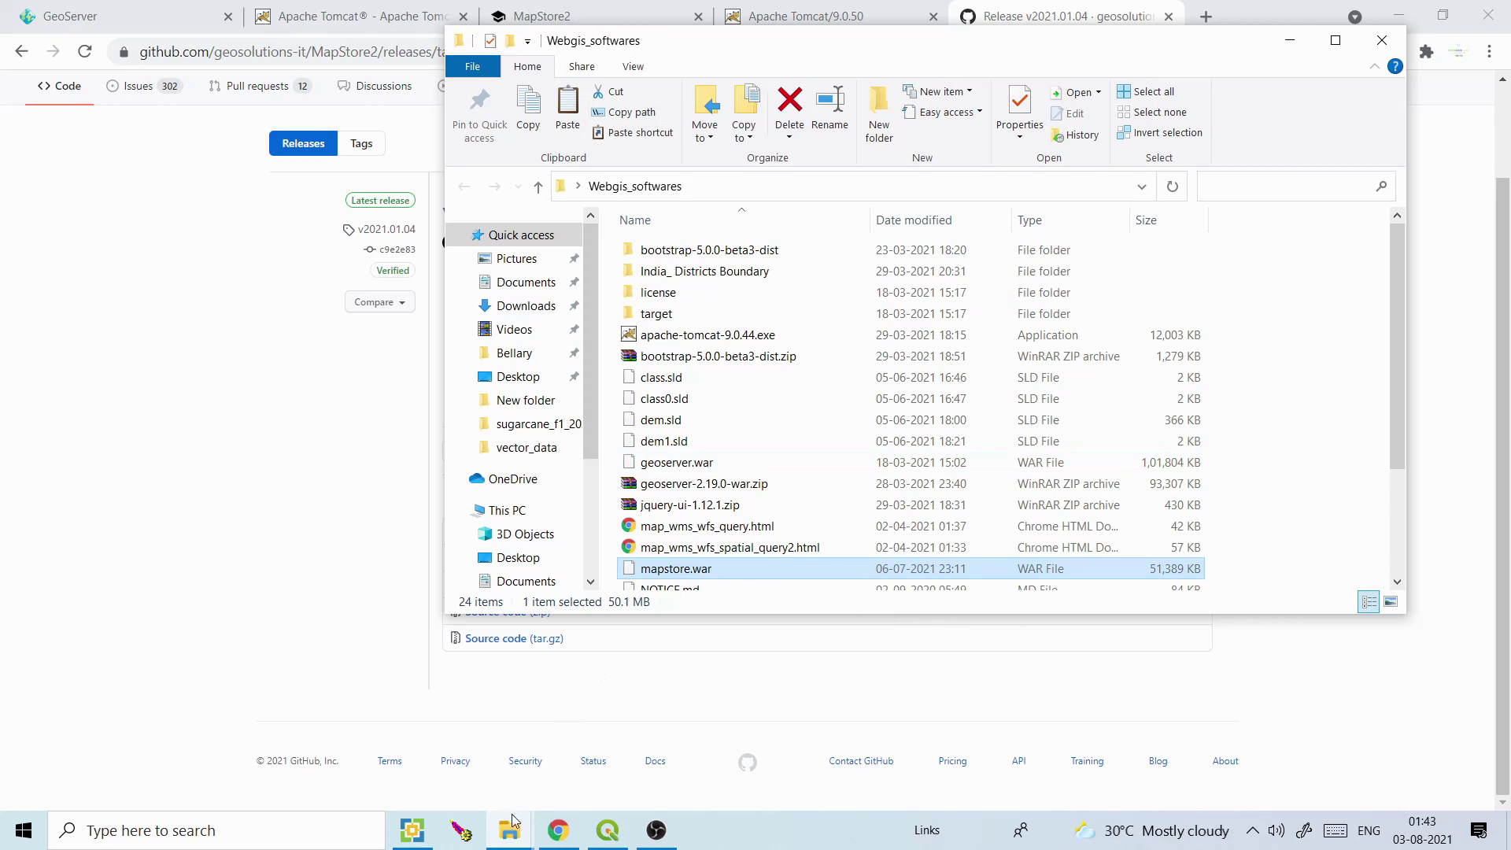
{"action": "left_click", "coordinate": [509, 837]}
{"action": "left_click", "coordinate": [349, 739]}
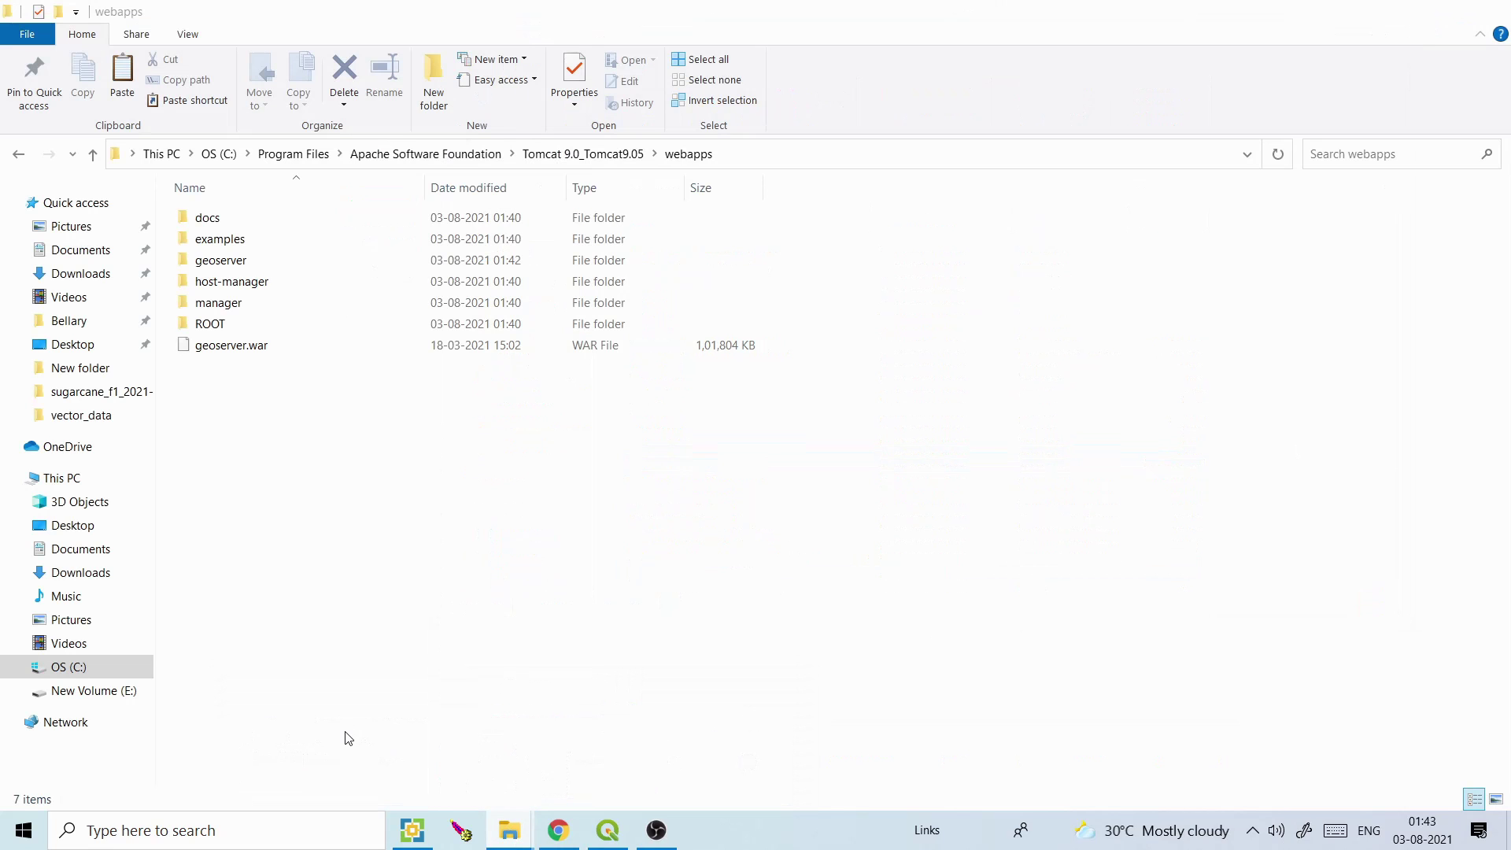
{"action": "left_click", "coordinate": [588, 165]}
{"action": "double_click", "coordinate": [216, 325]}
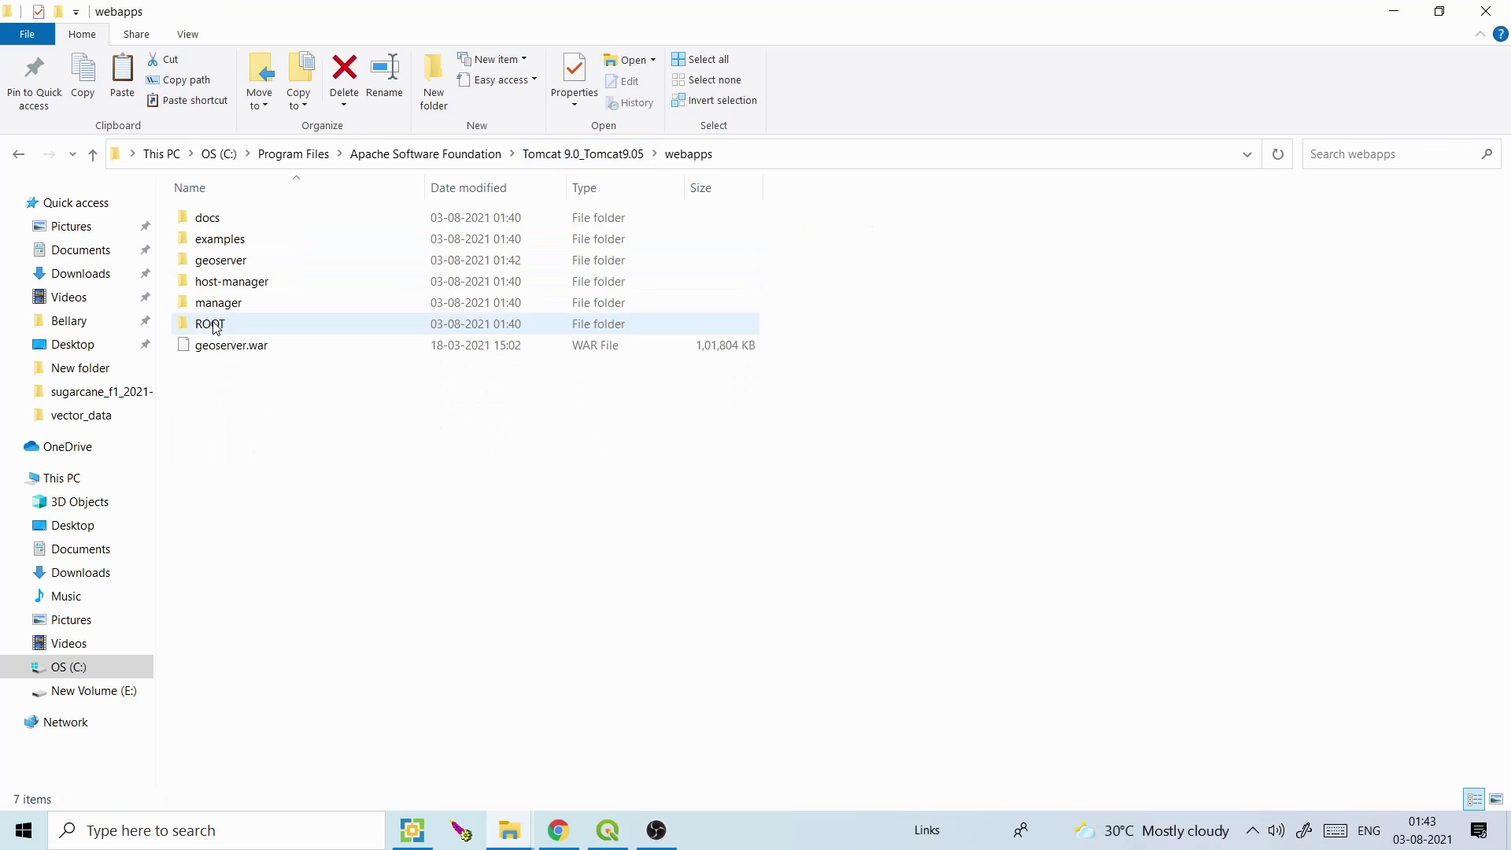
{"action": "key", "text": "ctrl+v"}
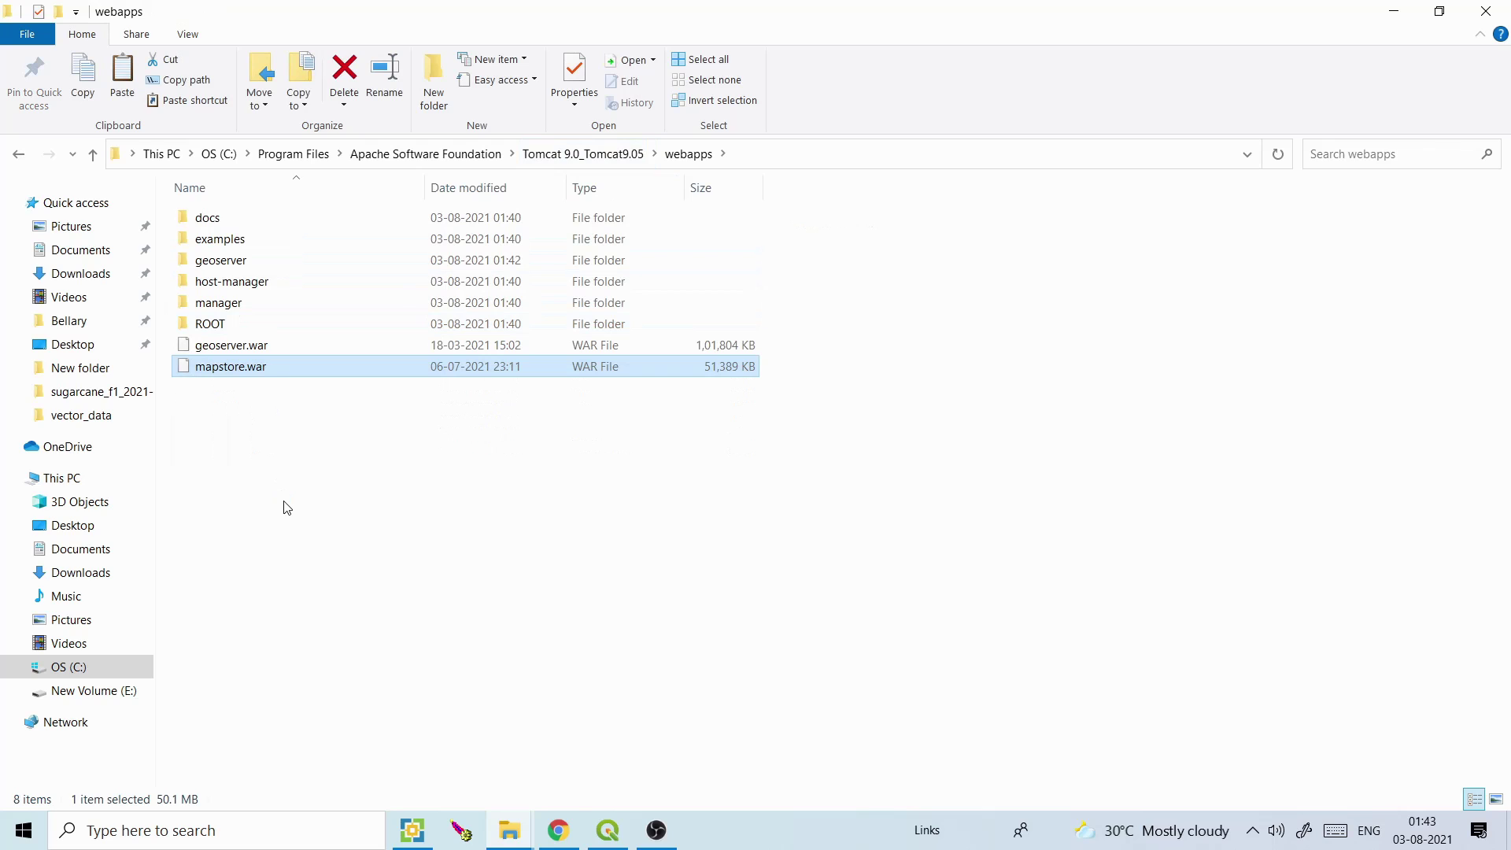
Open the localhost:8083/geoserver suggestion in Chrome, which returns a 404, then return to webapps
{"action": "left_click", "coordinate": [557, 831]}
{"action": "left_click", "coordinate": [803, 16]}
{"action": "left_click", "coordinate": [276, 48]}
{"action": "left_click", "coordinate": [319, 49]}
{"action": "type", "text": "/"}
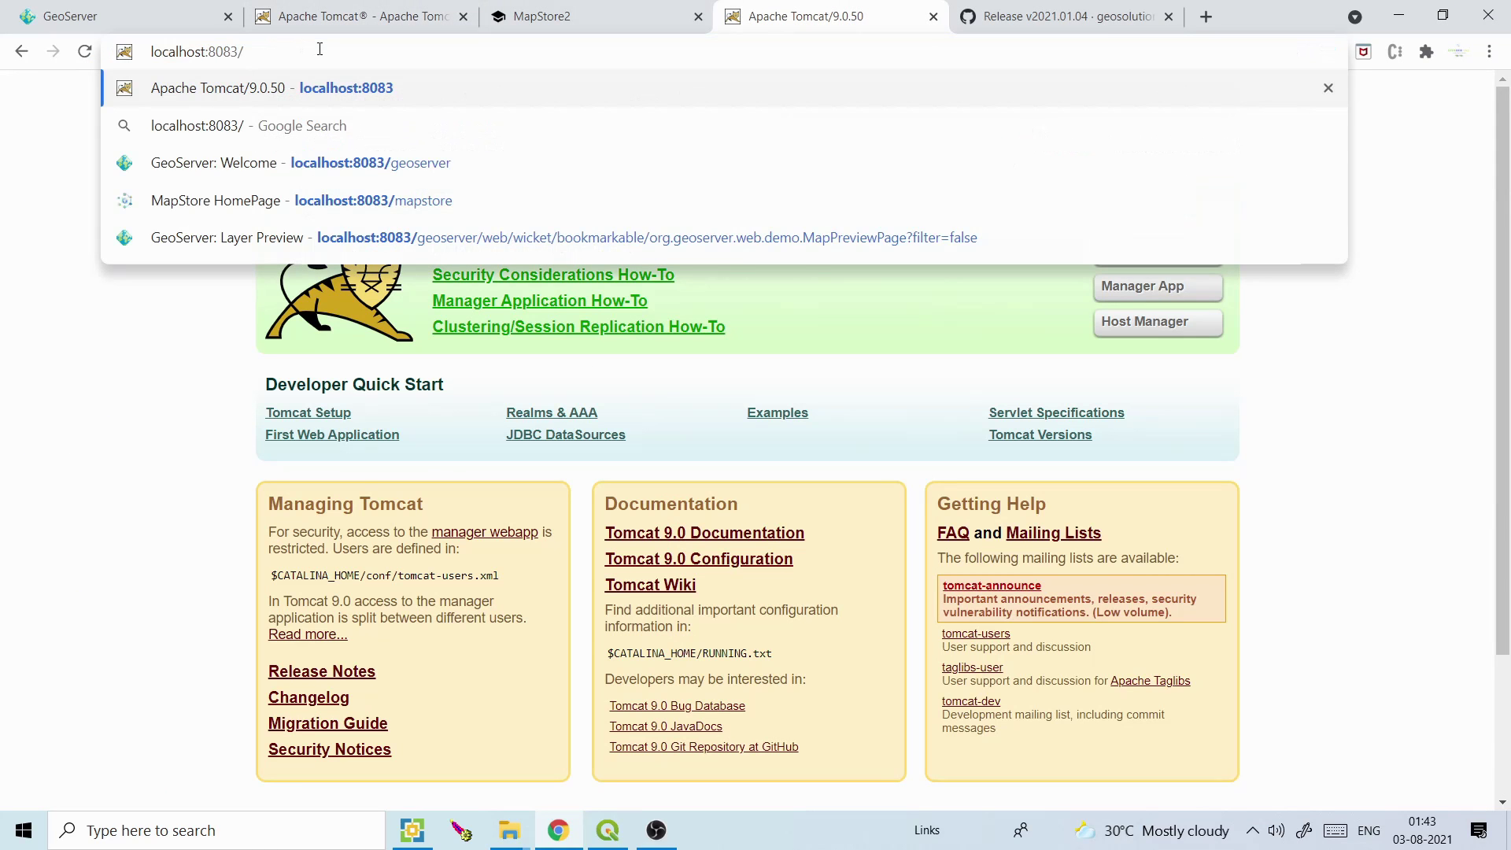
{"action": "left_click", "coordinate": [364, 163]}
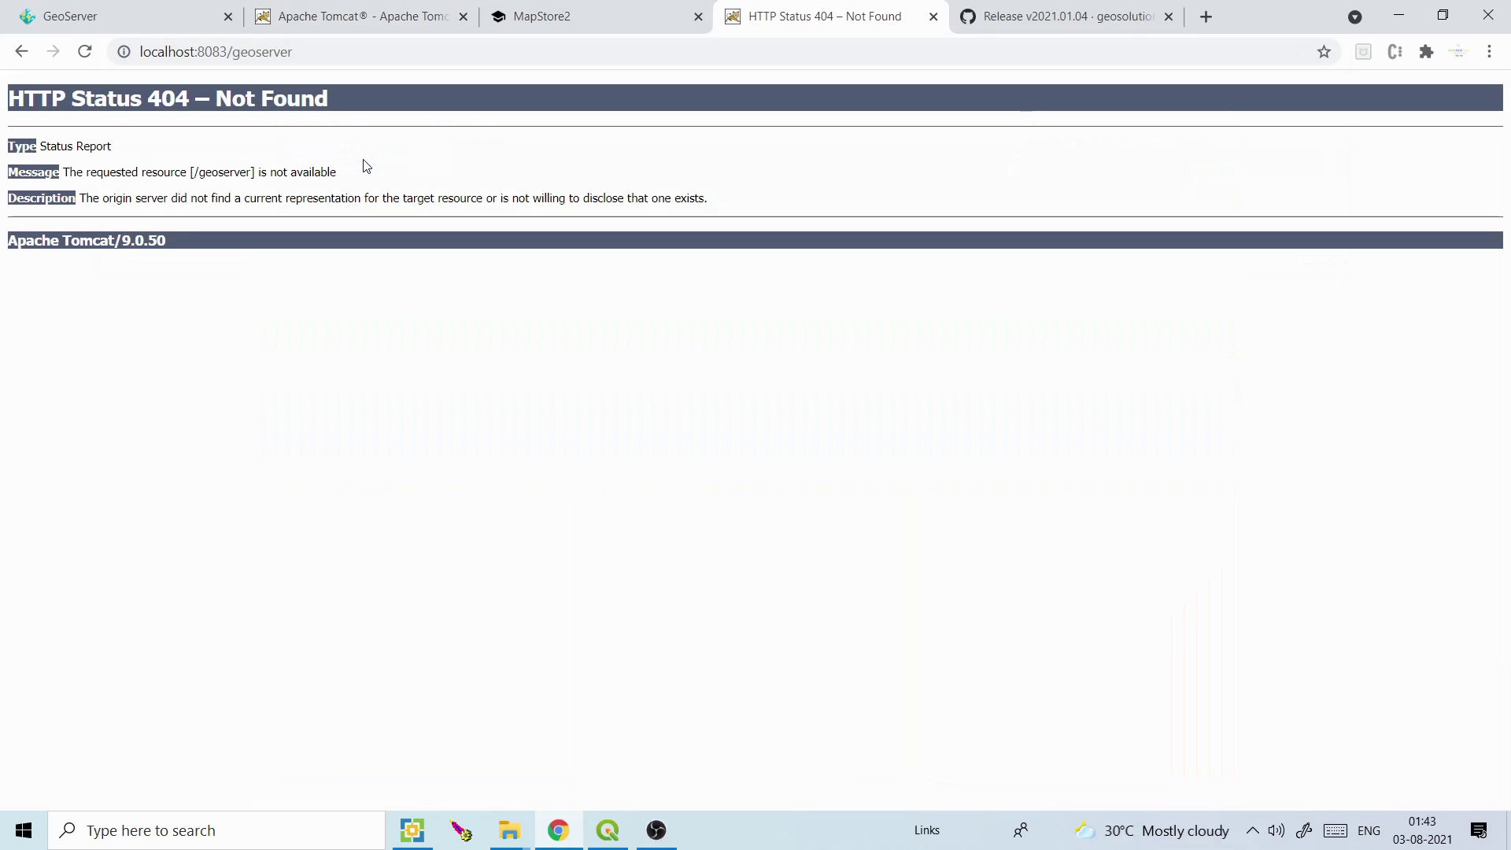
{"action": "left_click", "coordinate": [526, 822]}
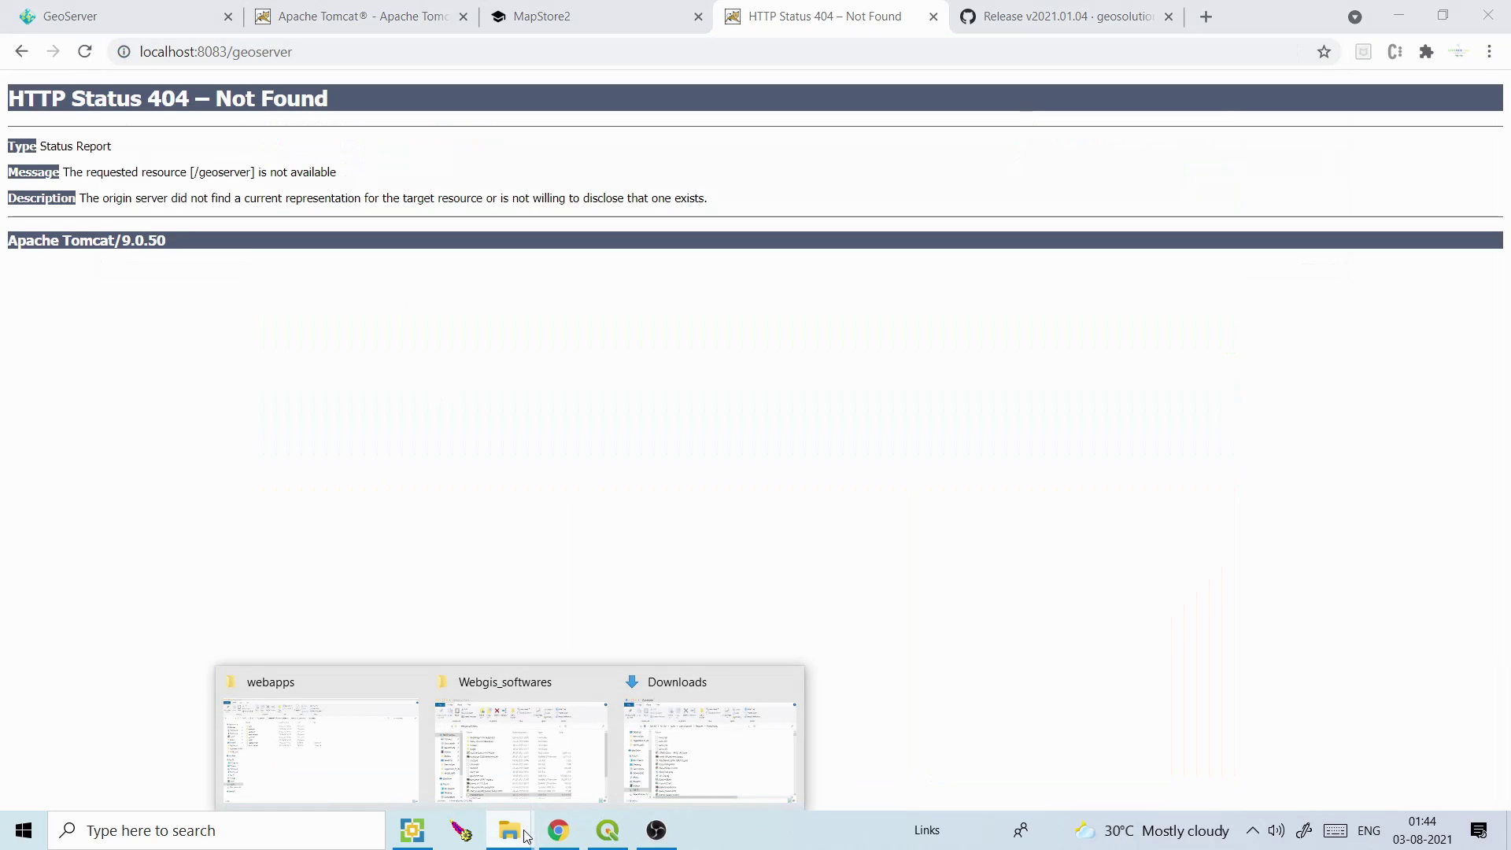
{"action": "left_click", "coordinate": [391, 741]}
Refresh webapps and stop then start the Tomcat9.05 service so a mapstore folder appears beside mapstore.war
{"action": "right_click", "coordinate": [443, 536]}
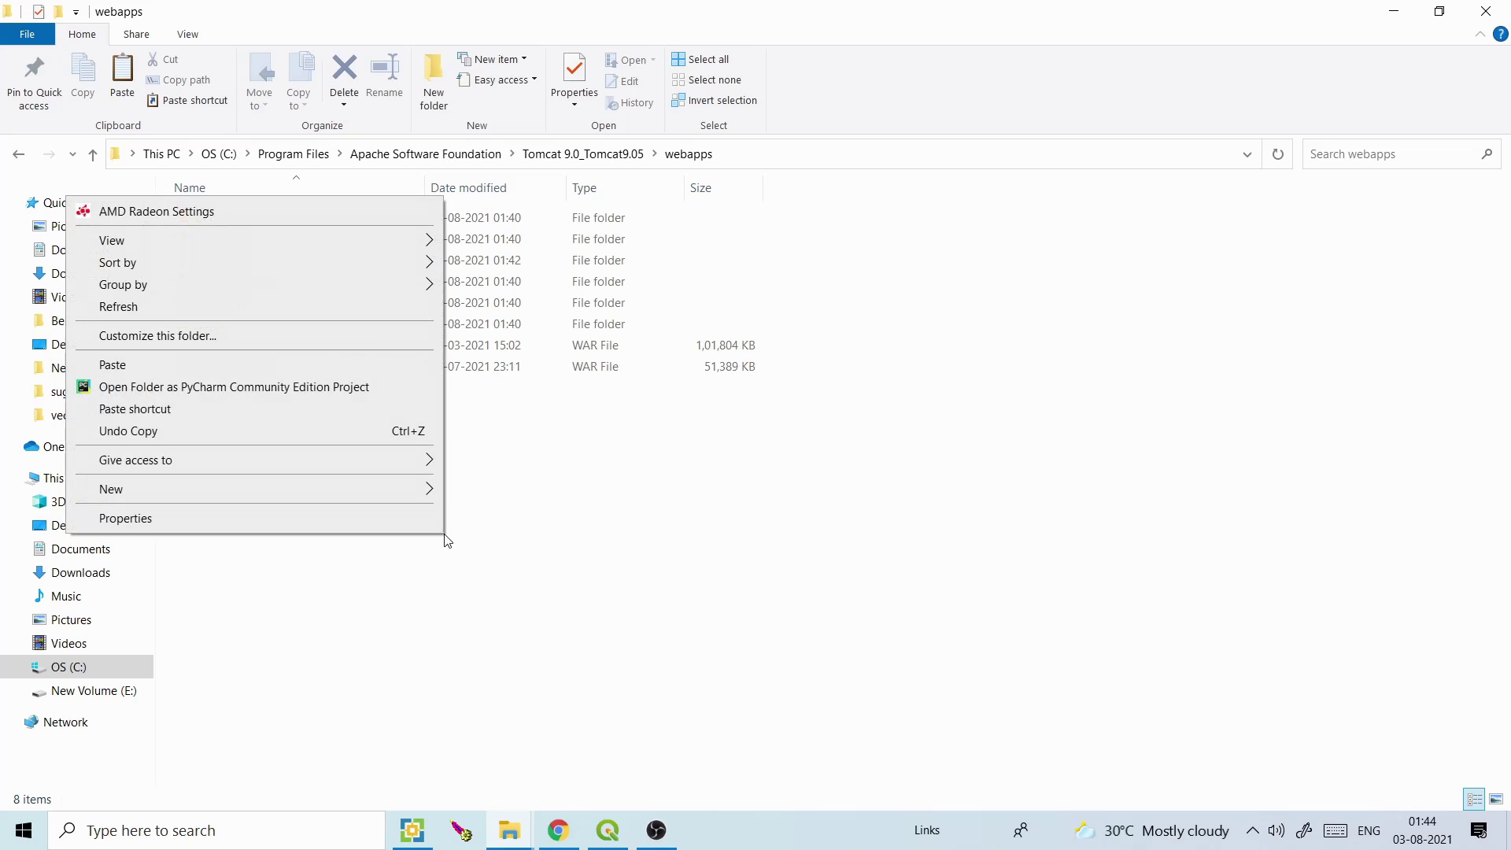
{"action": "left_click", "coordinate": [315, 308]}
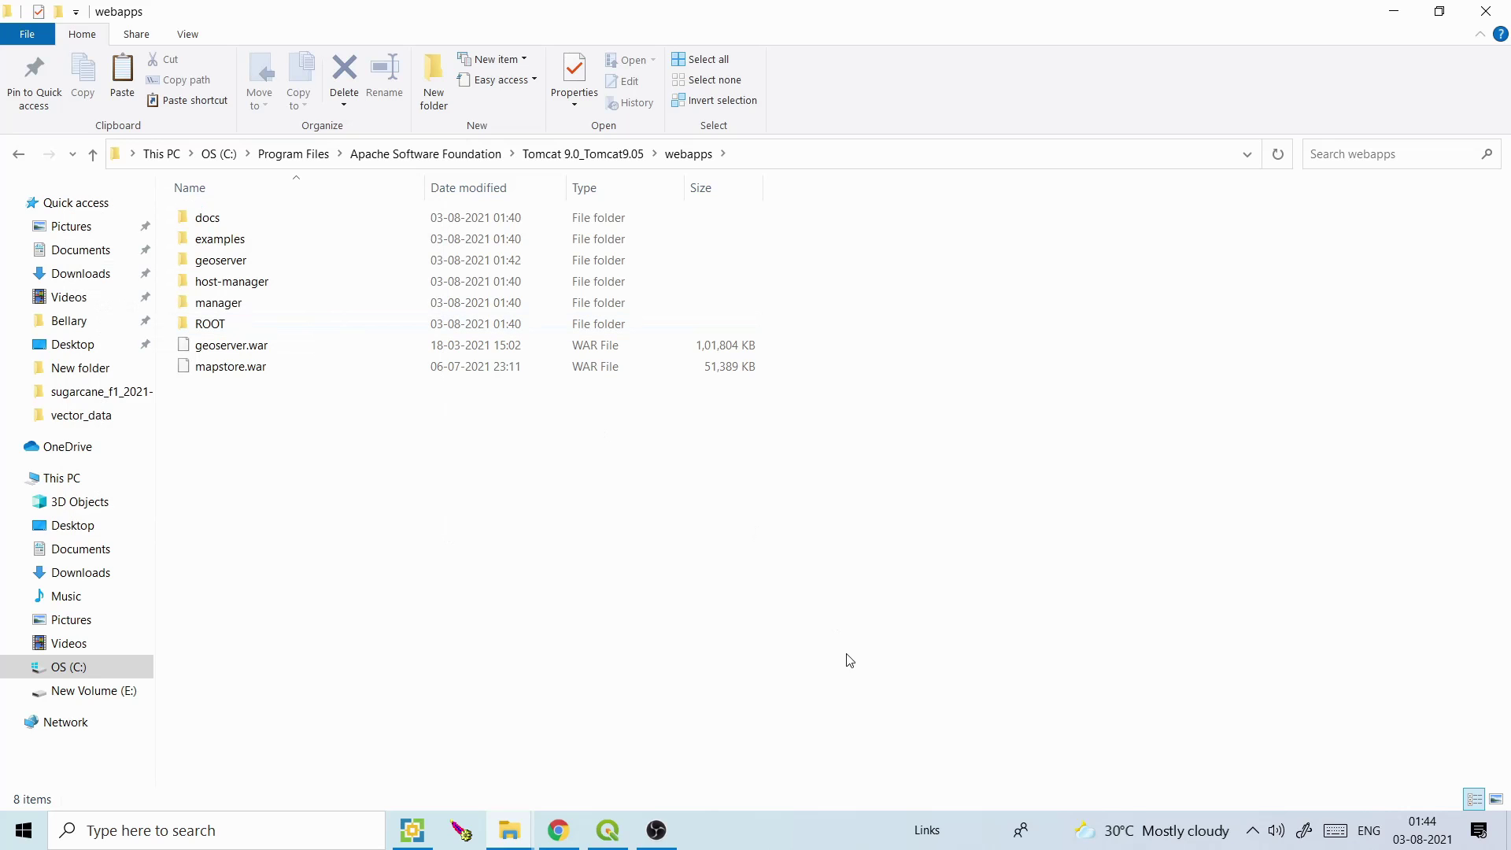
{"action": "left_click", "coordinate": [1252, 830]}
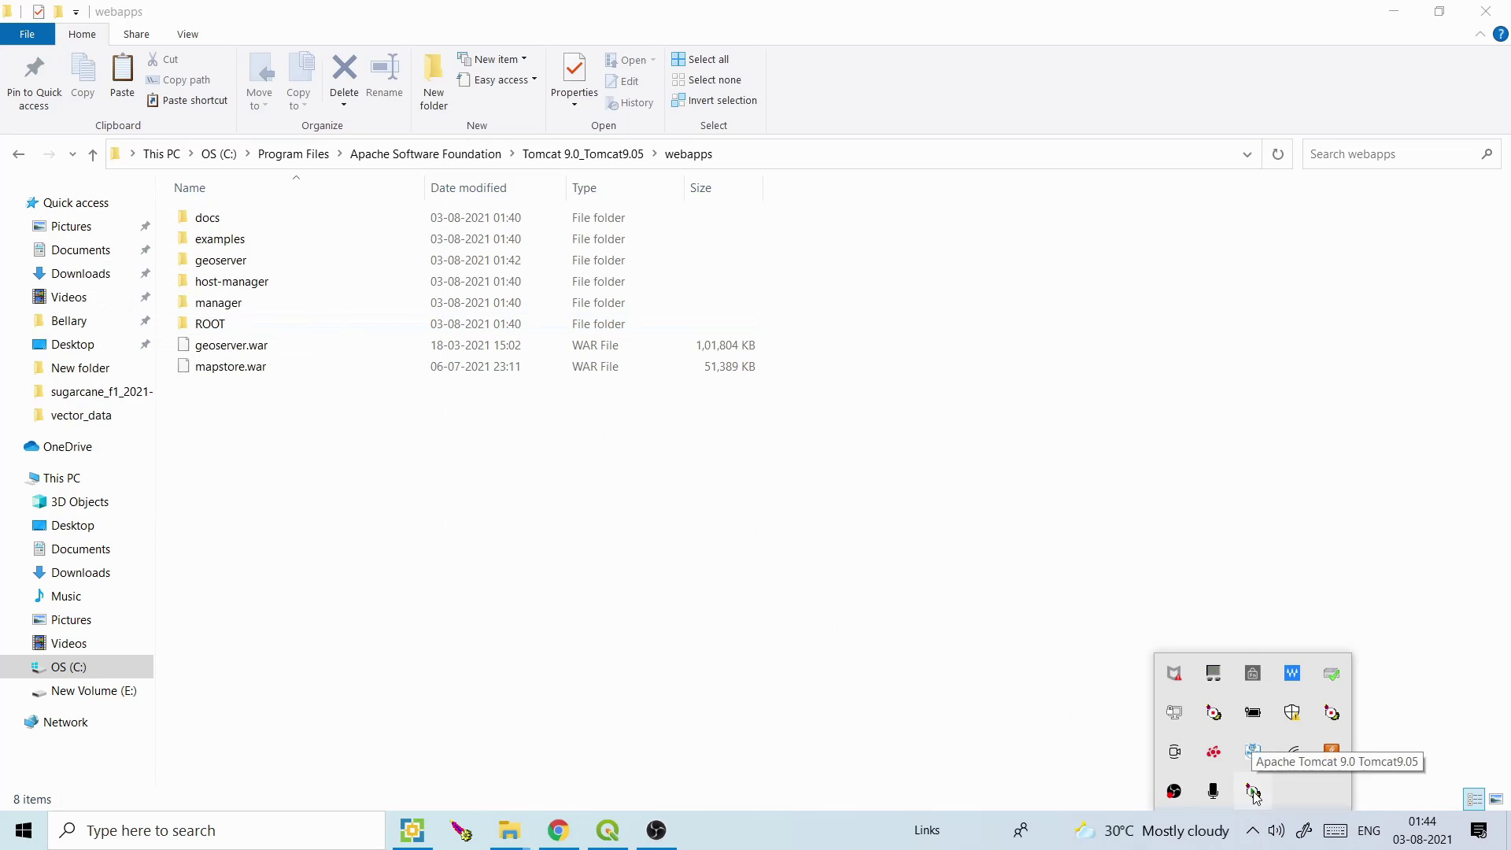
{"action": "double_click", "coordinate": [1252, 791]}
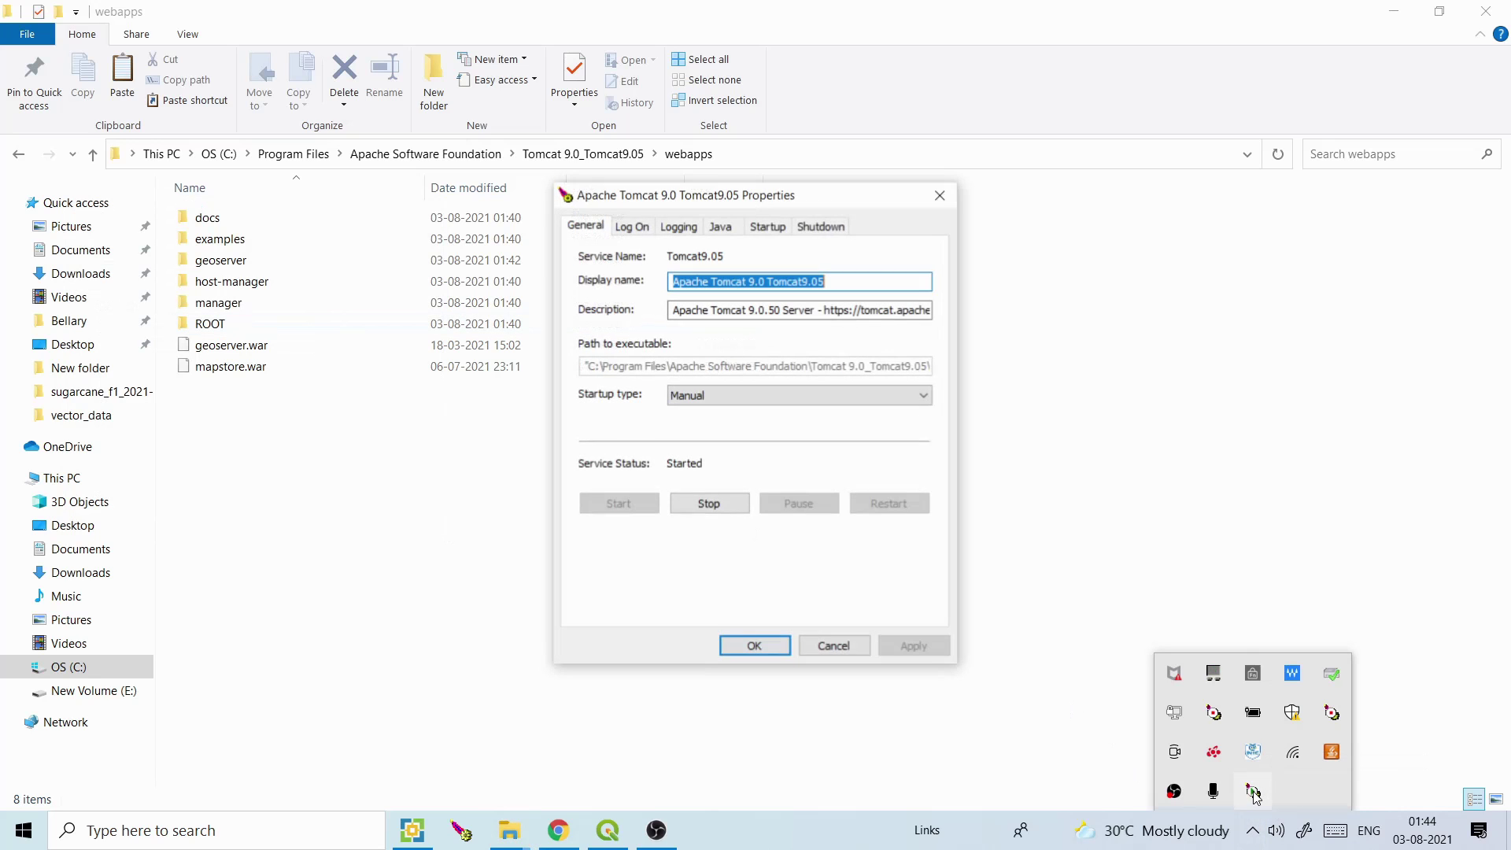
{"action": "left_click", "coordinate": [709, 502]}
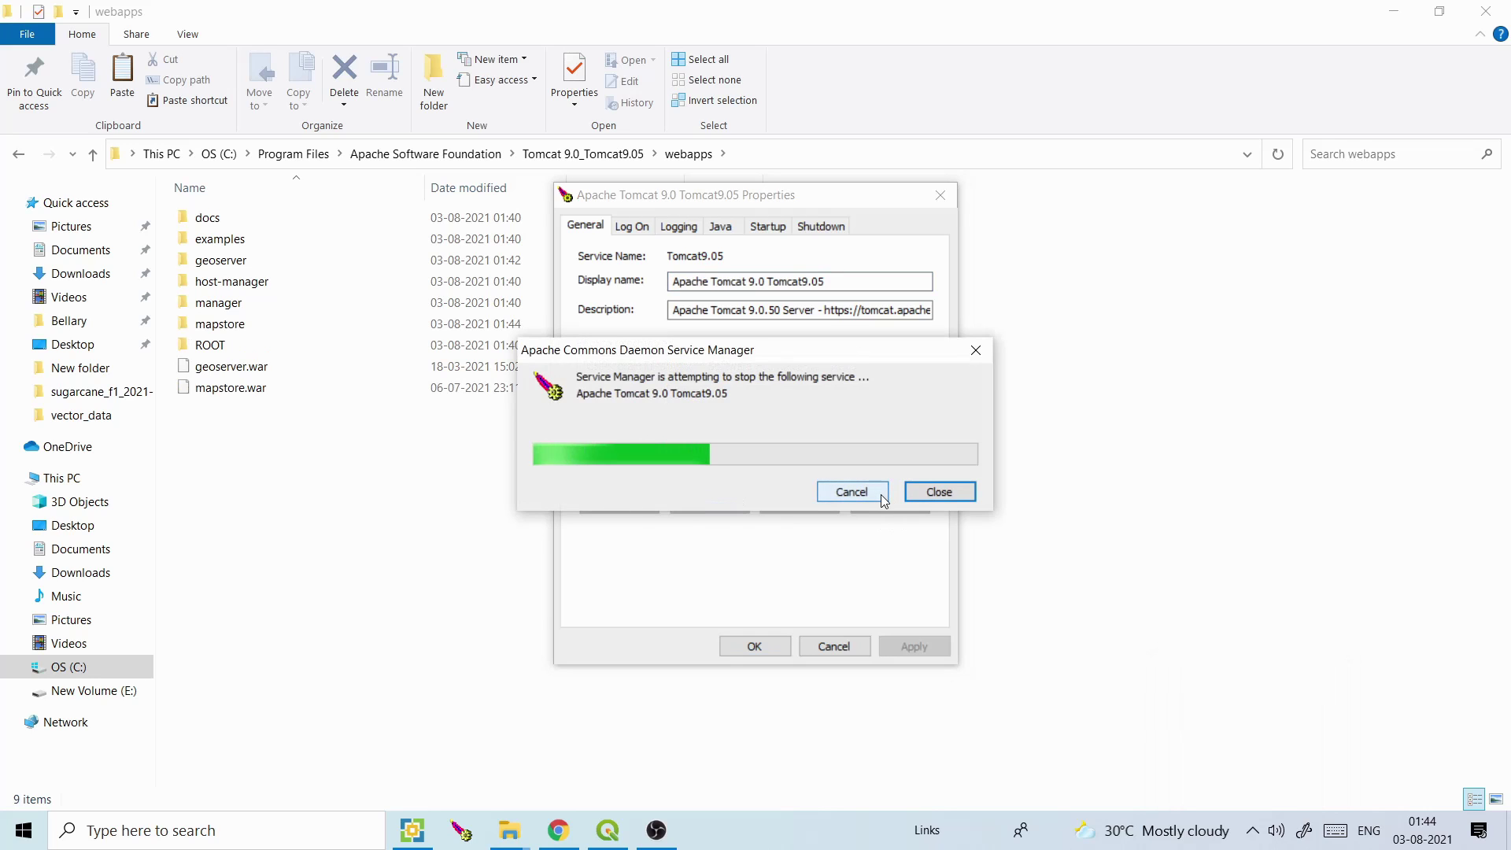
{"action": "left_click_drag", "start_coordinate": [794, 351], "coordinate": [802, 596]}
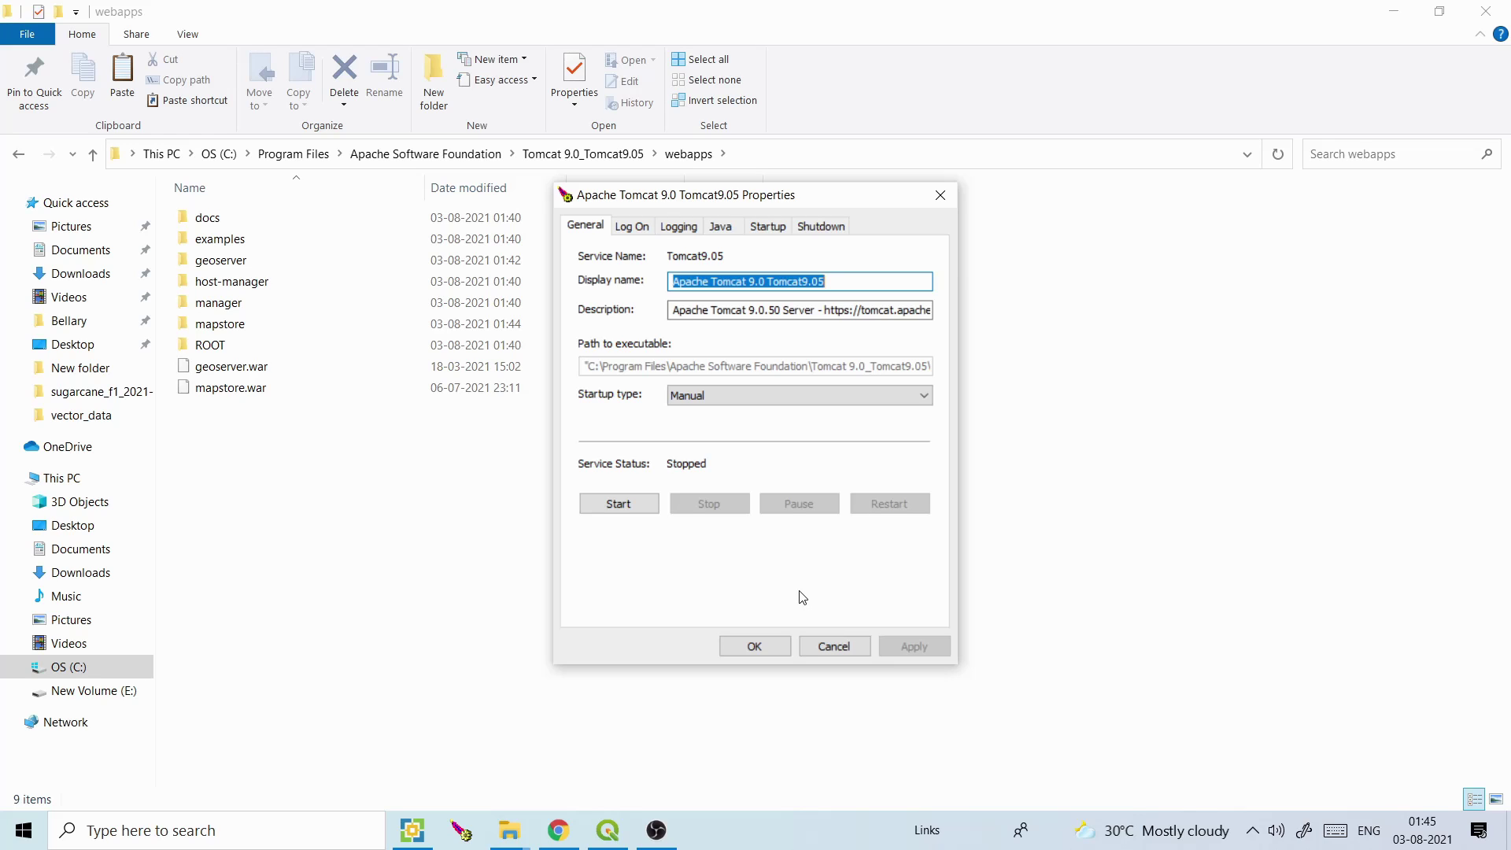
{"action": "left_click", "coordinate": [639, 513]}
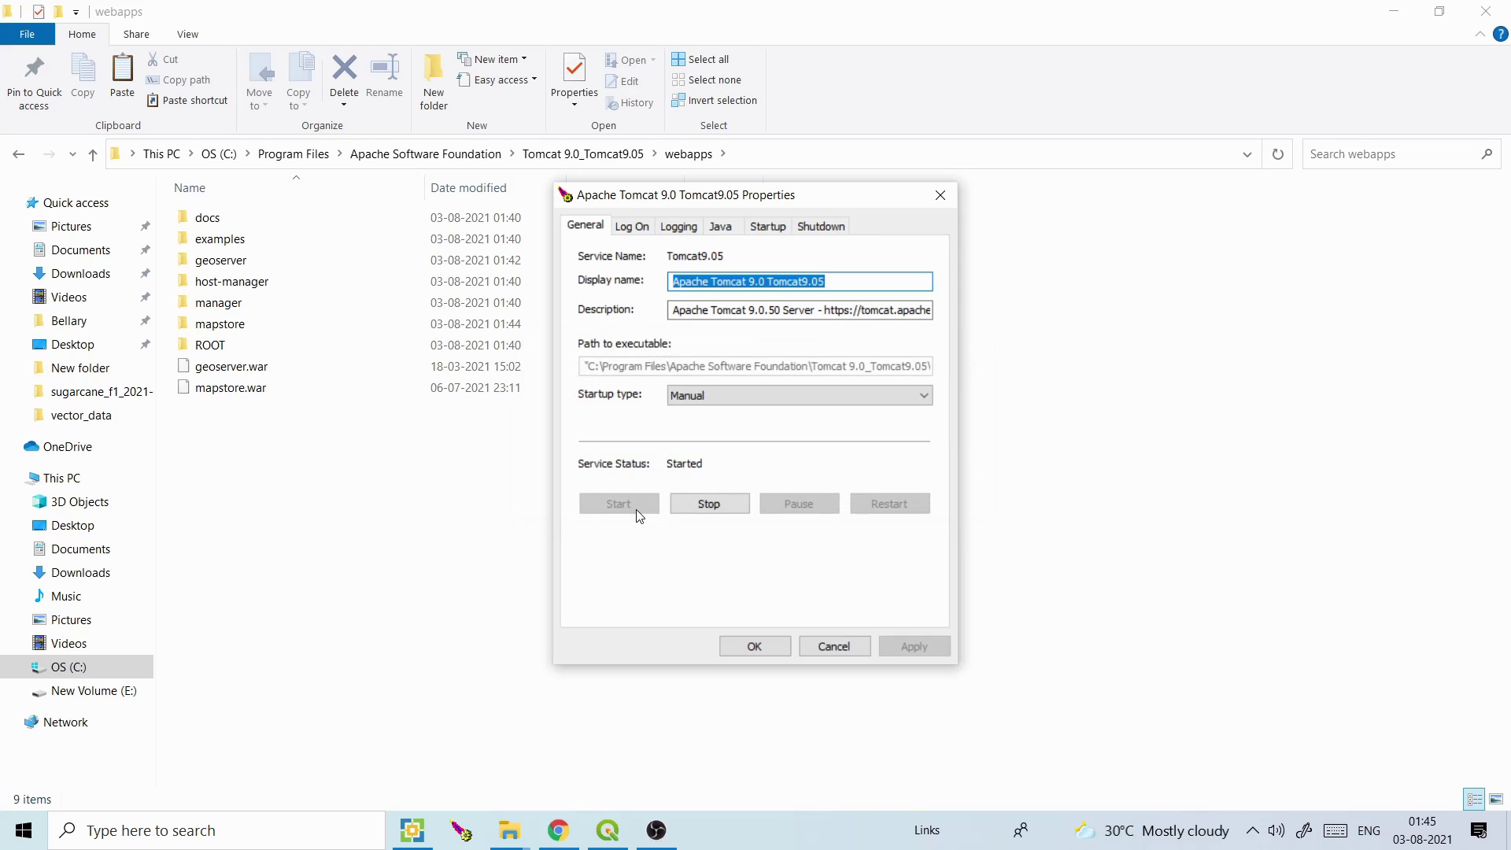
{"action": "left_click", "coordinate": [277, 369]}
{"action": "left_click", "coordinate": [246, 393]}
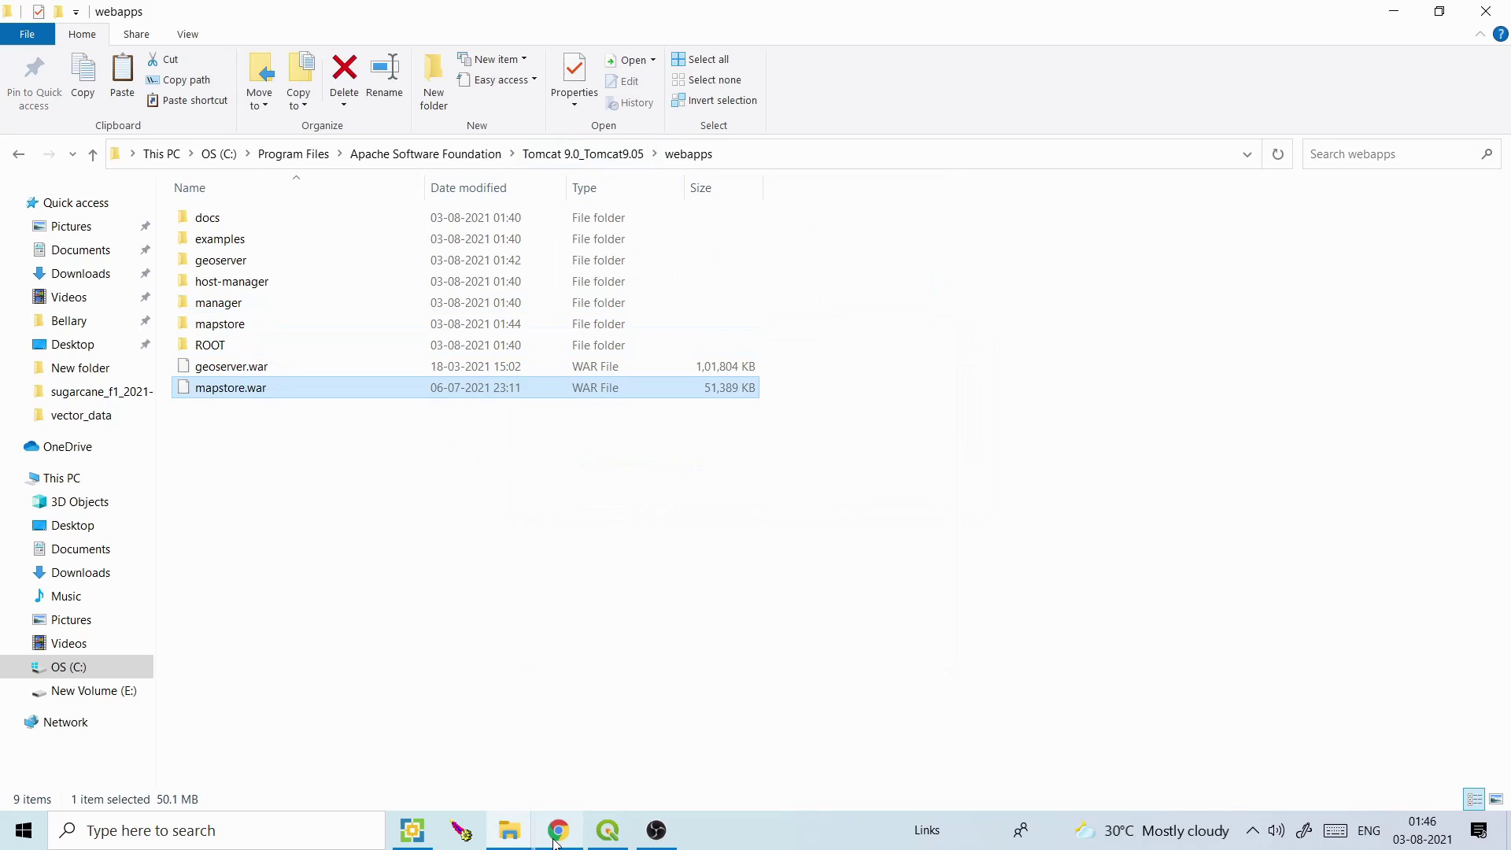
Reload the GeoServer tab so its welcome page loads, then select its local address
{"action": "left_click", "coordinate": [558, 830]}
{"action": "left_click", "coordinate": [84, 51]}
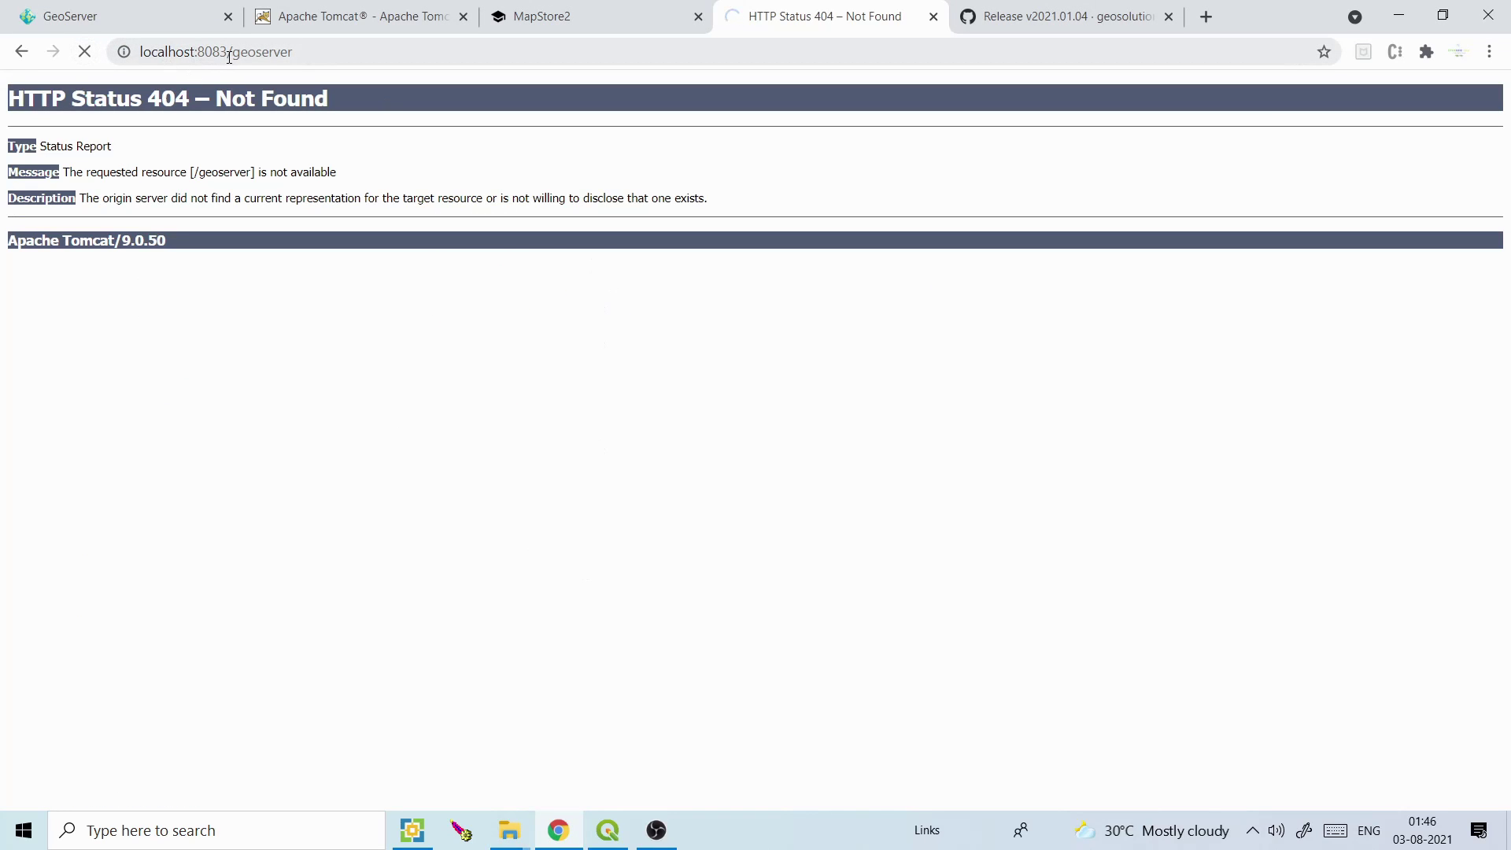
{"action": "left_click", "coordinate": [301, 54]}
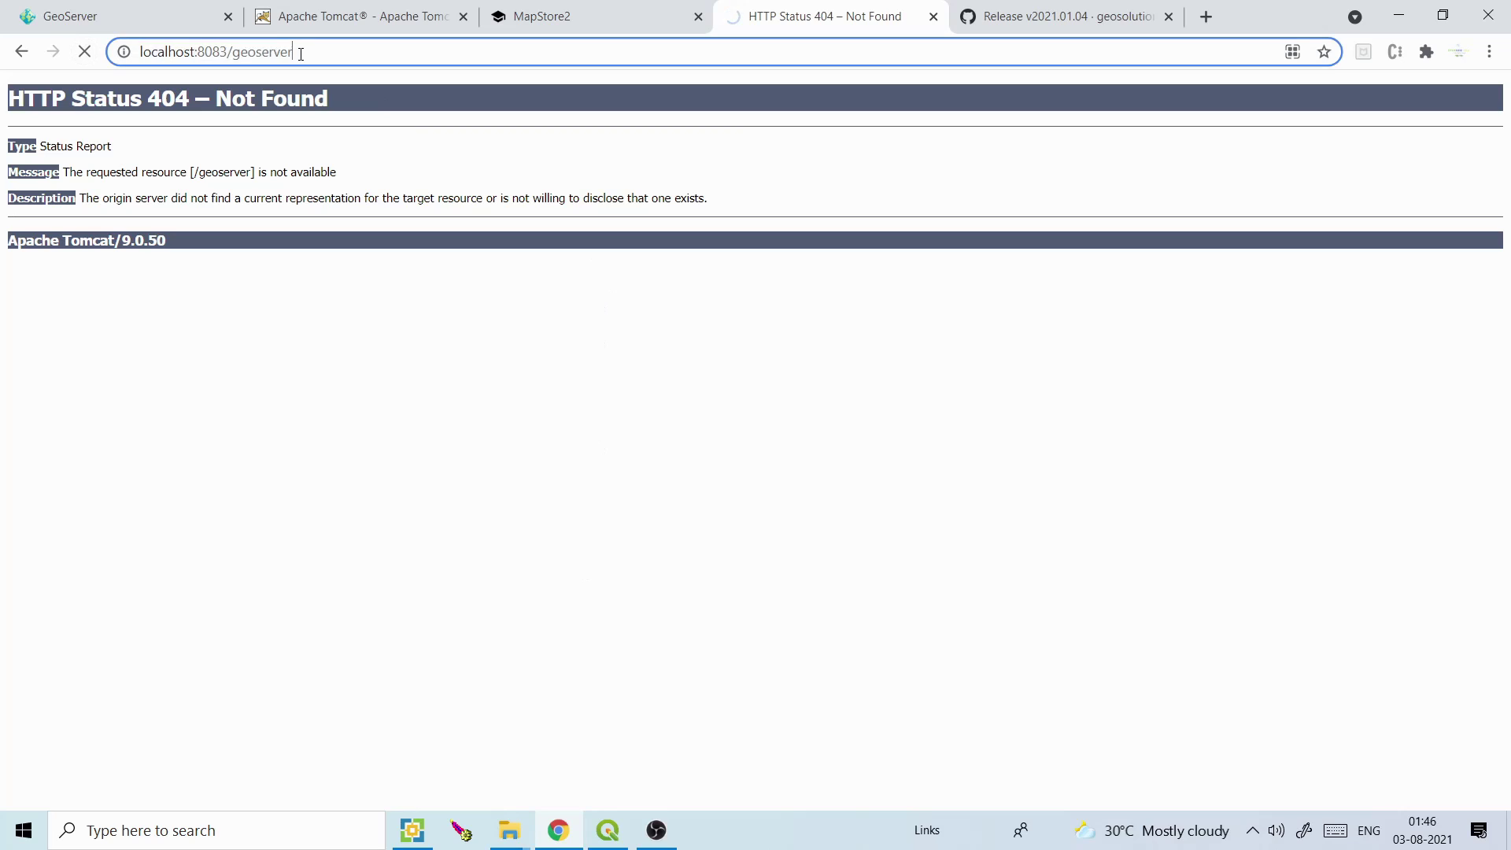
{"action": "left_click", "coordinate": [325, 56]}
{"action": "double_click", "coordinate": [394, 55]}
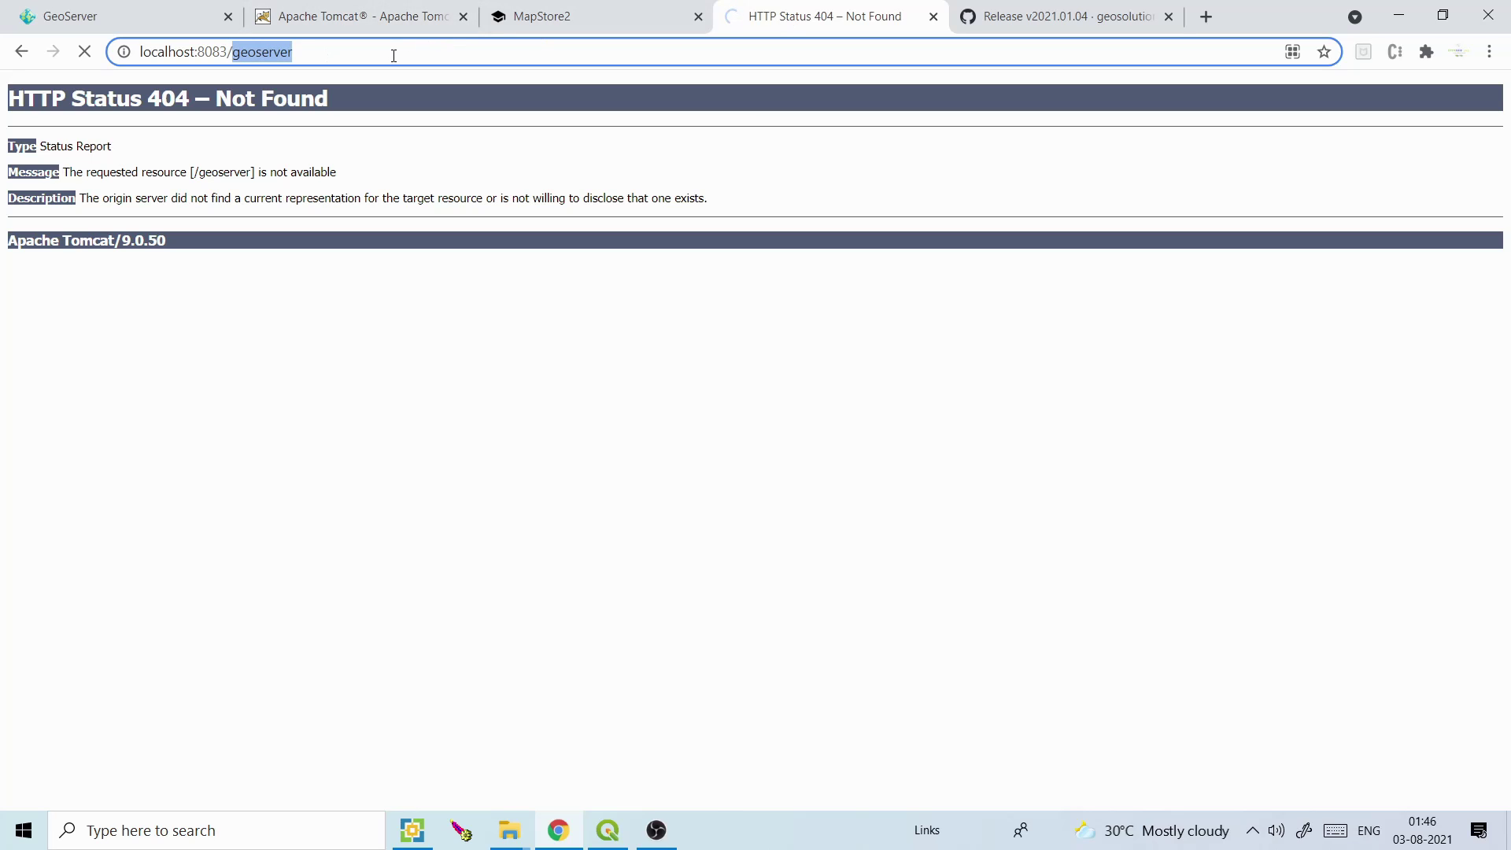
{"action": "left_click", "coordinate": [393, 55]}
{"action": "key", "text": "ctrl+c"}
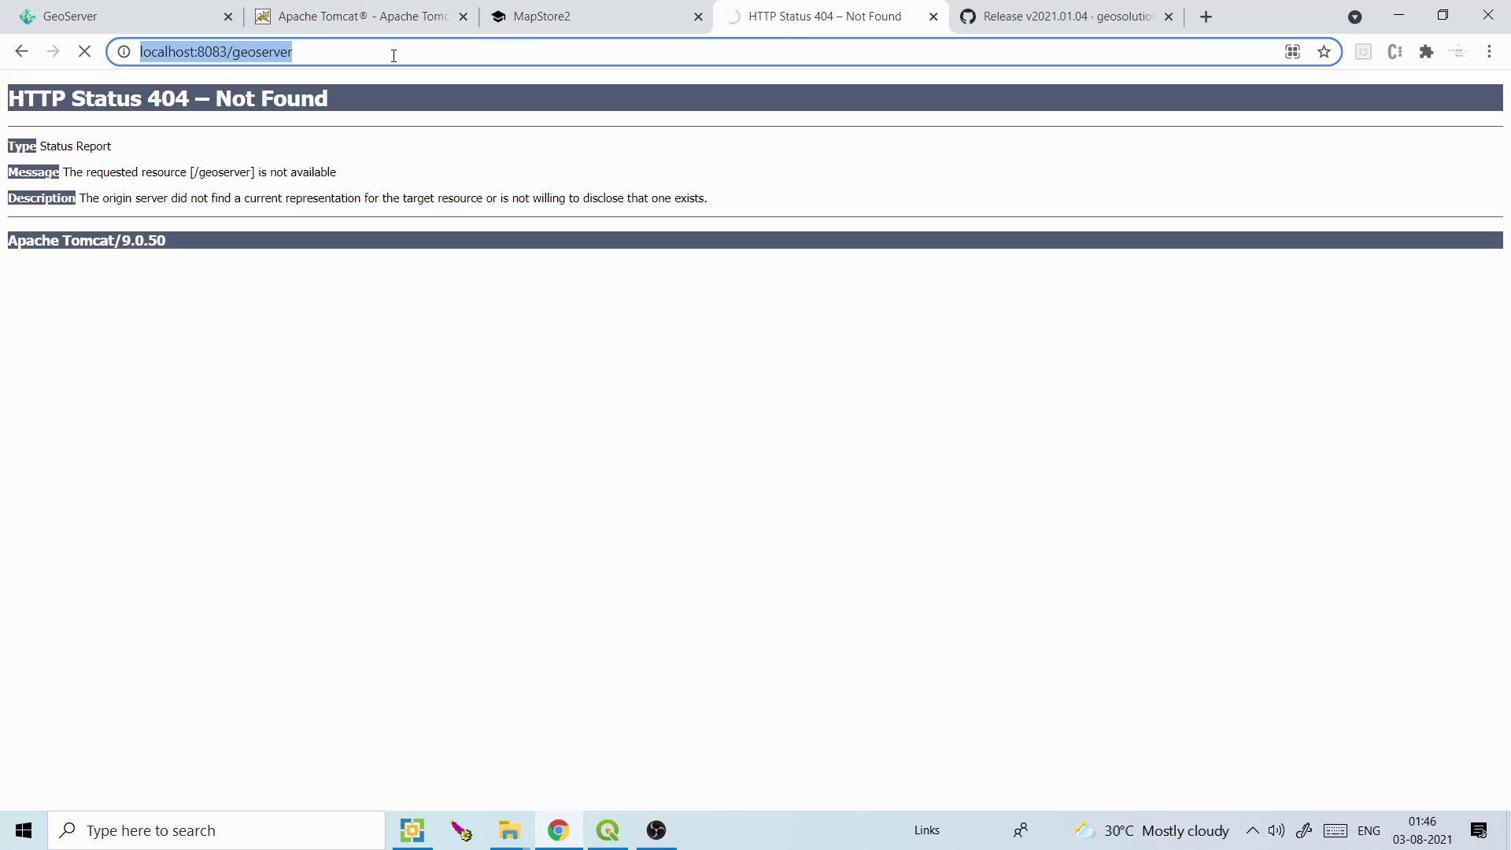
Open localhost:8083/mapstore in the GitHub tab, check MapStore HomePage, then return to GeoServer
{"action": "left_click", "coordinate": [1129, 18]}
{"action": "left_click", "coordinate": [1076, 53]}
{"action": "key", "text": "ctrl+v"}
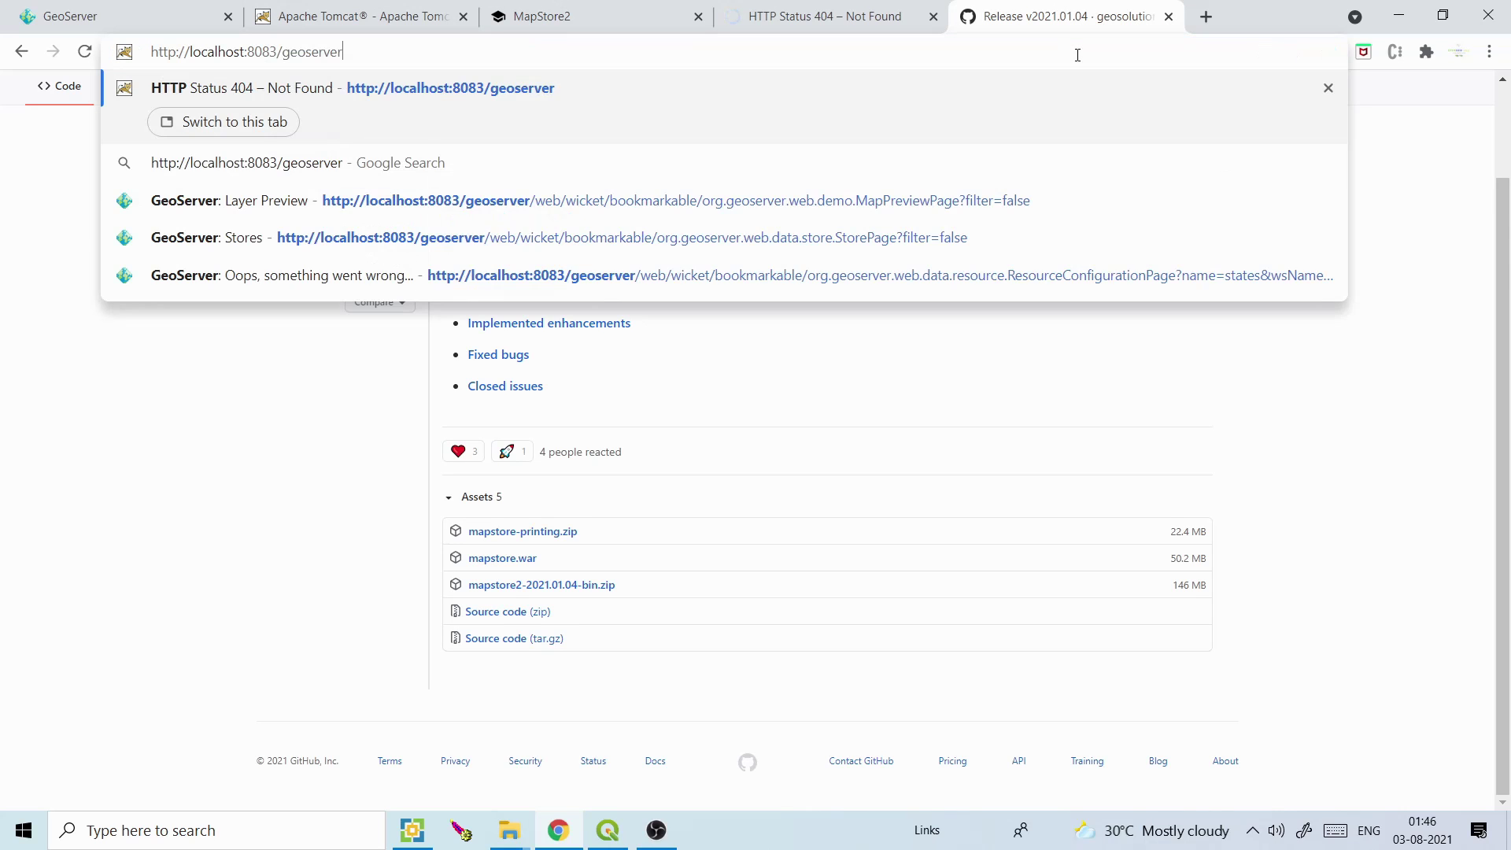
{"action": "key", "text": "BackSpace"}
{"action": "key", "text": "BackSpace"}
{"action": "key", "text": "BackSpace"}
{"action": "key", "text": "BackSpace"}
{"action": "key", "text": "BackSpace"}
{"action": "key", "text": "BackSpace"}
{"action": "key", "text": "BackSpace"}
{"action": "key", "text": "BackSpace"}
{"action": "key", "text": "BackSpace"}
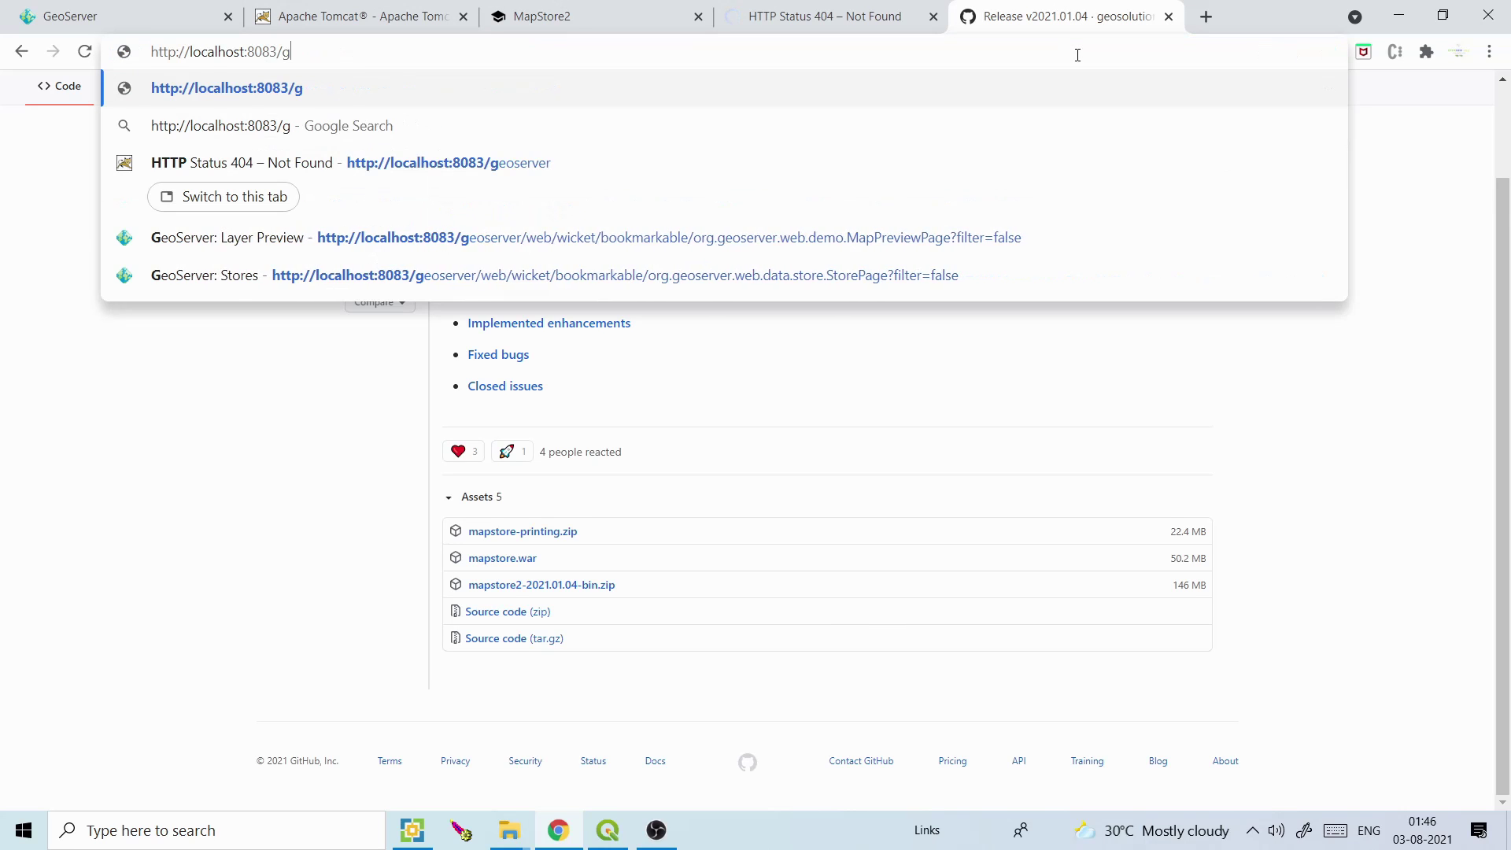
{"action": "type", "text": "ma"}
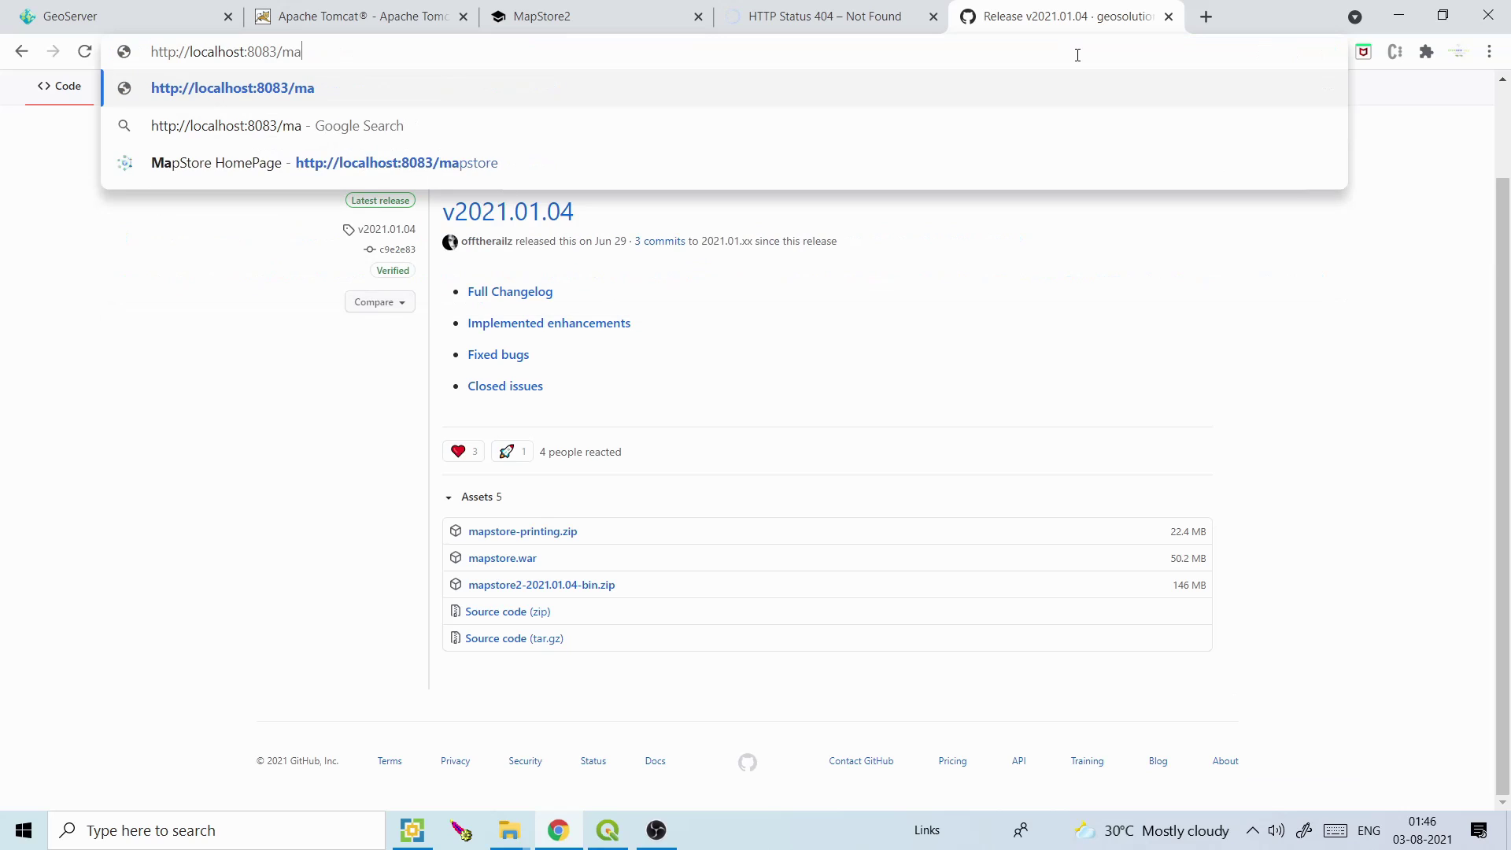
{"action": "type", "text": "p"}
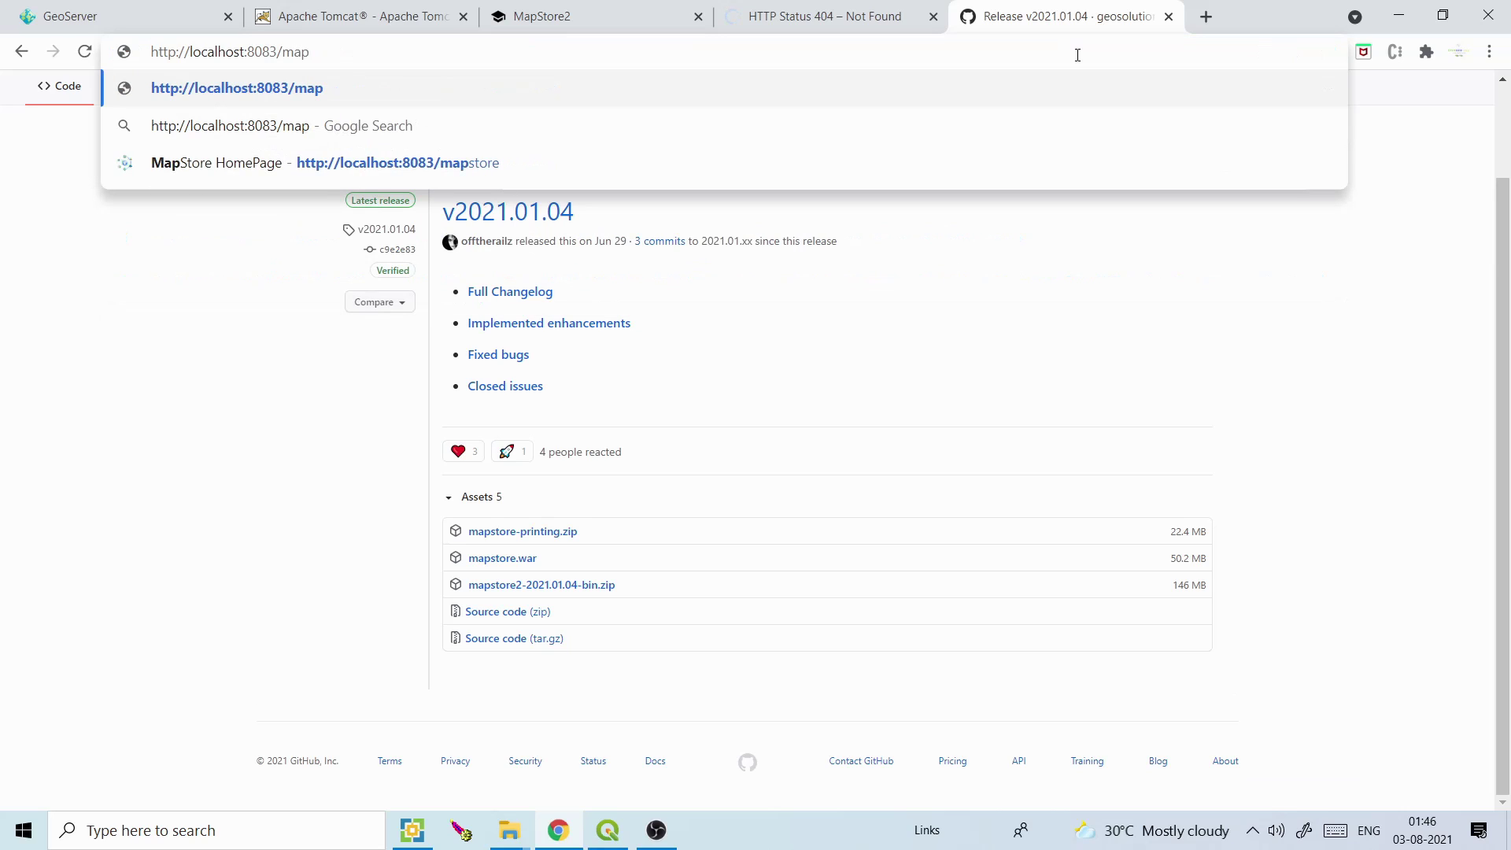
{"action": "left_click", "coordinate": [550, 158]}
{"action": "left_click", "coordinate": [838, 26]}
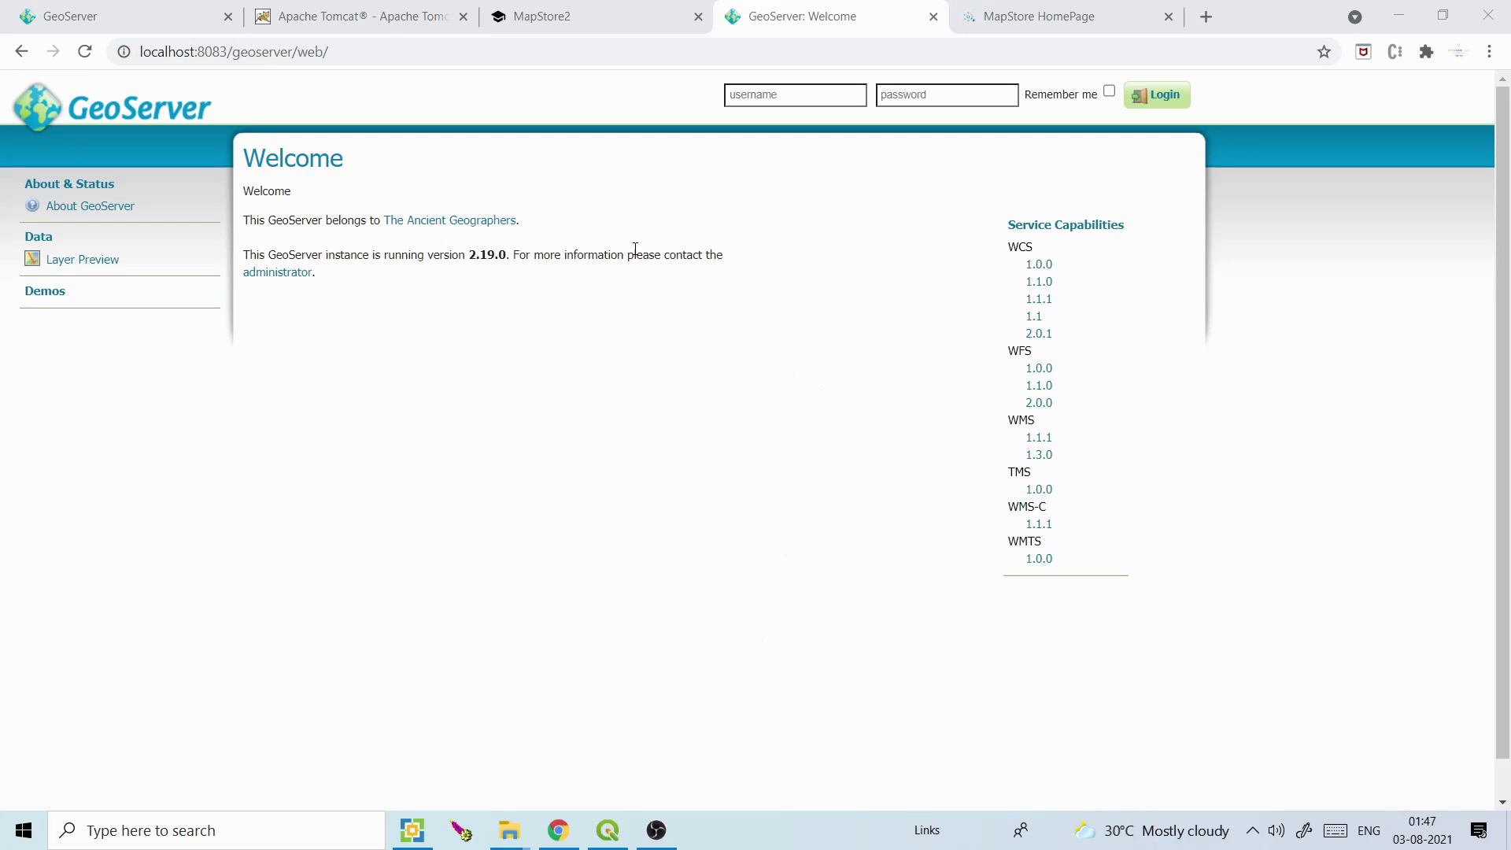
{"action": "left_click", "coordinate": [1036, 8]}
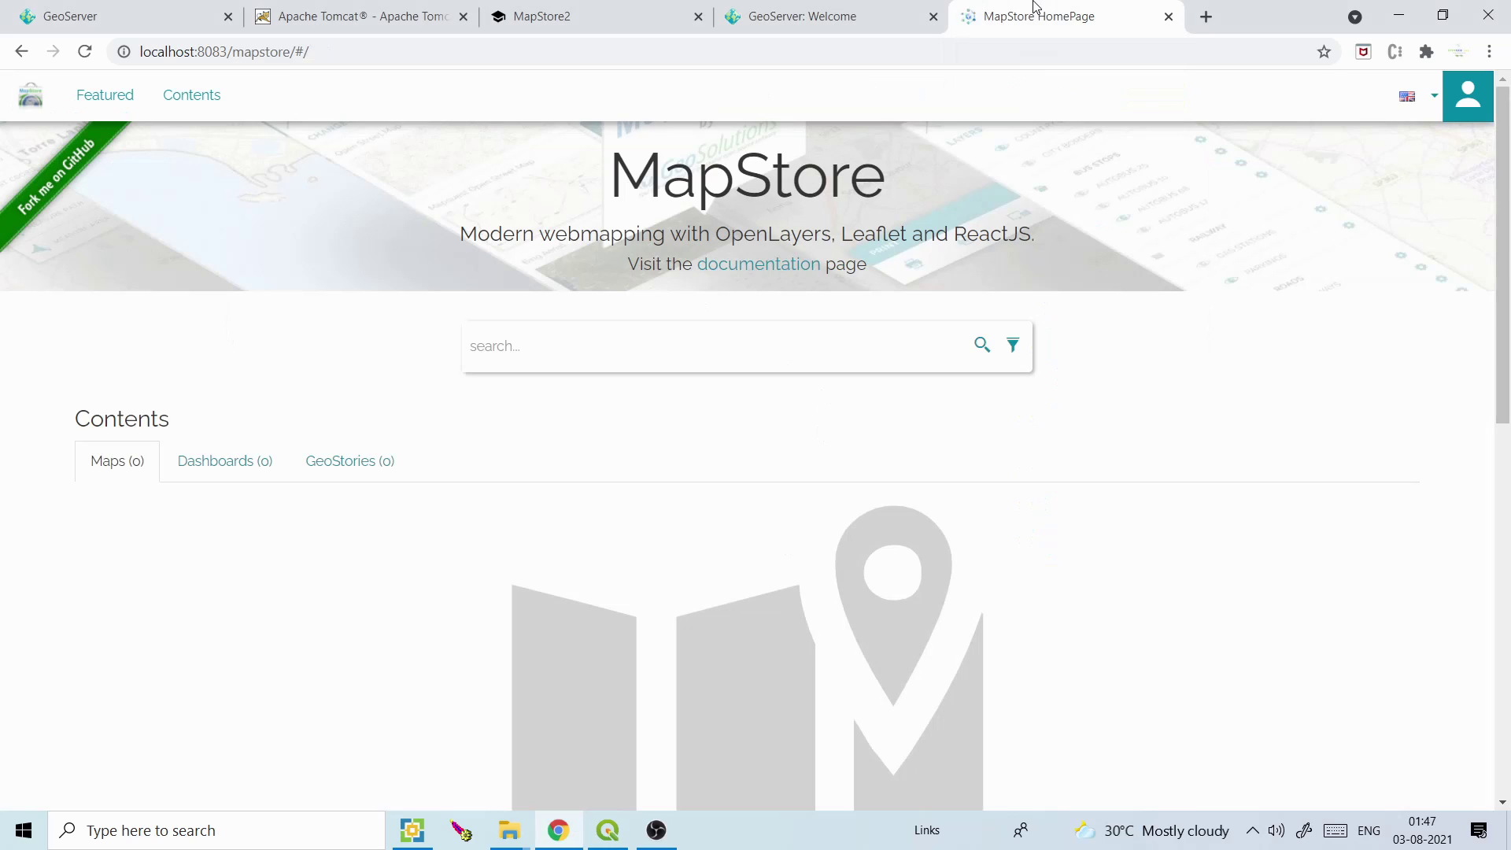
{"action": "left_click", "coordinate": [855, 8]}
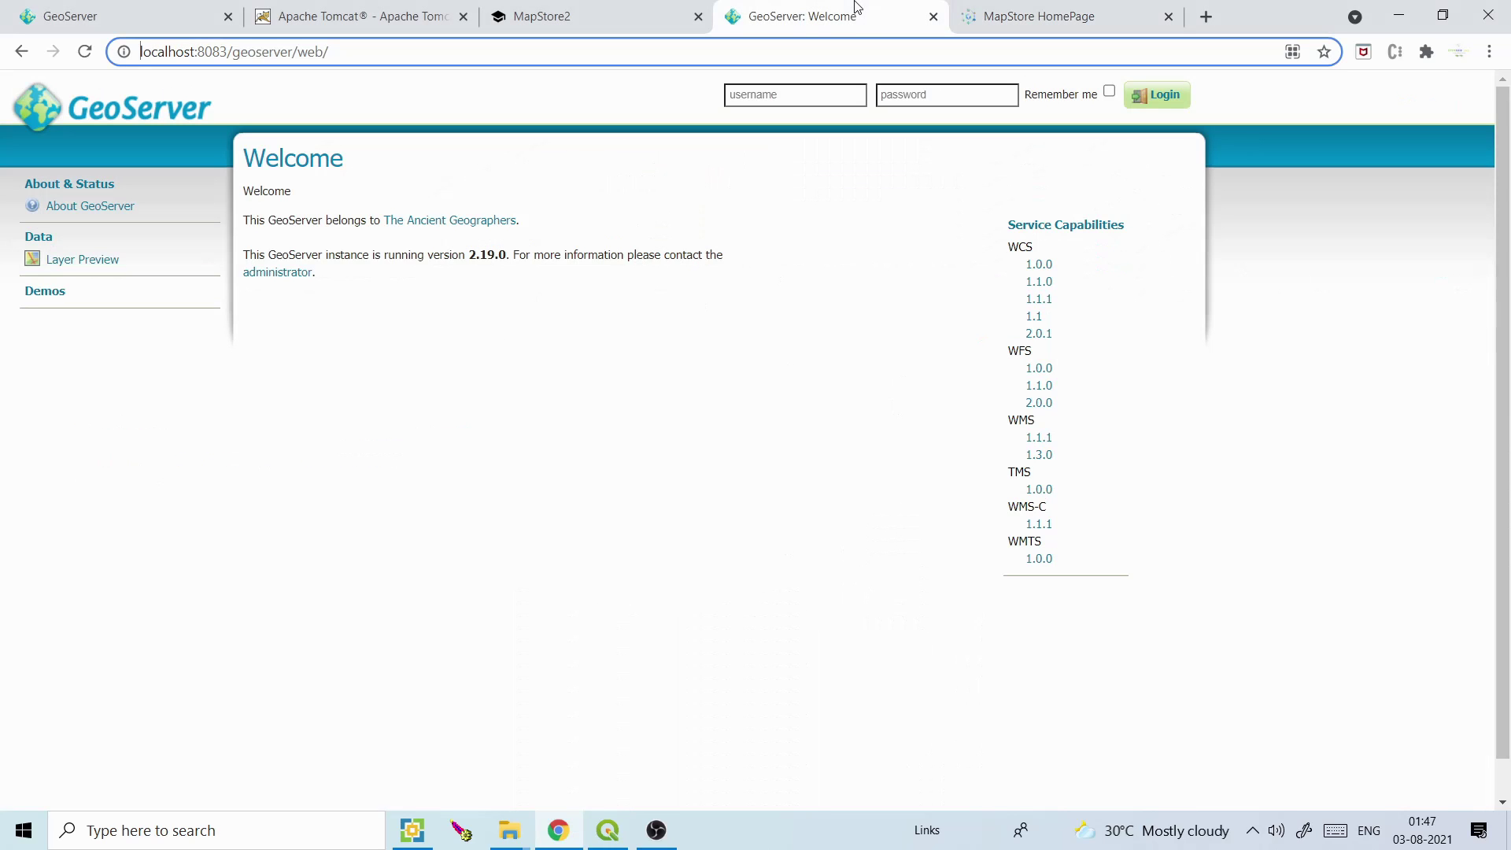
Sign in to GeoServer with the administrator username and password, dismissing the save-password prompt
{"action": "left_click", "coordinate": [796, 90]}
{"action": "type", "text": "admin"}
{"action": "key", "text": "Tab"}
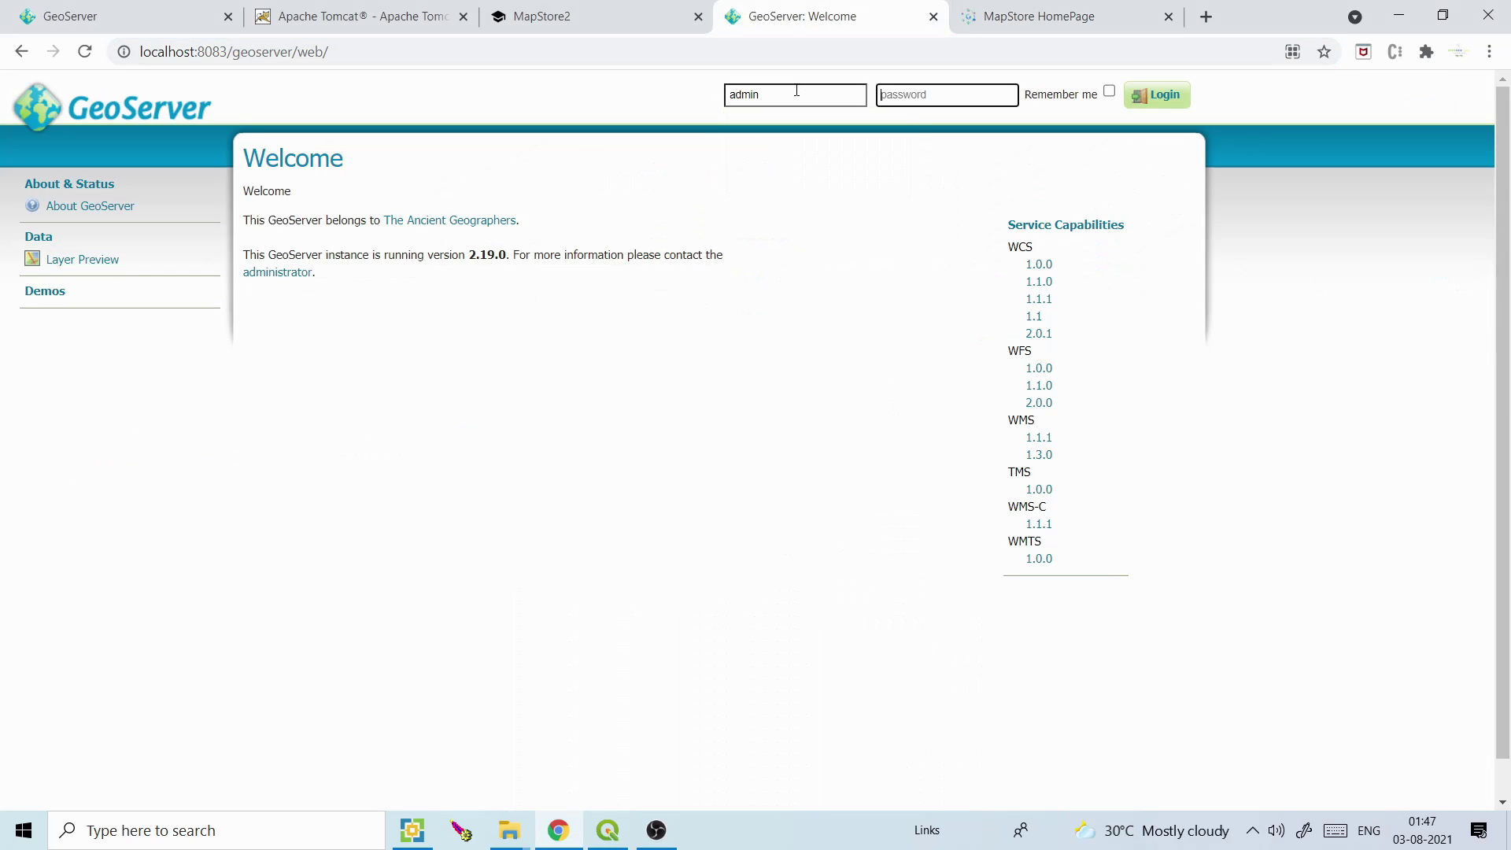
{"action": "type", "text": "geoserver"}
{"action": "key", "text": "Return"}
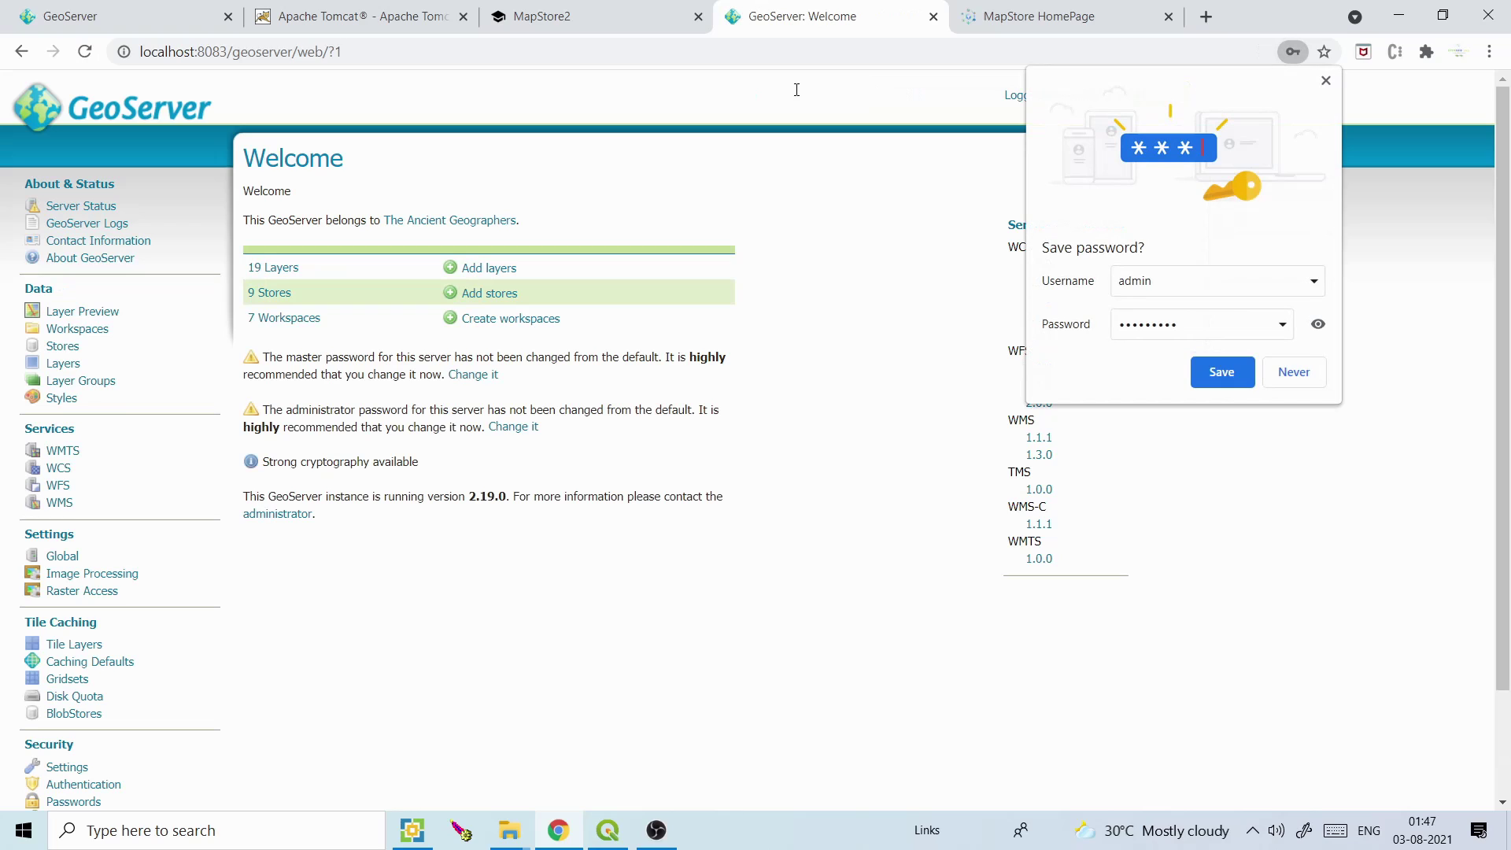
{"action": "left_click", "coordinate": [1324, 82]}
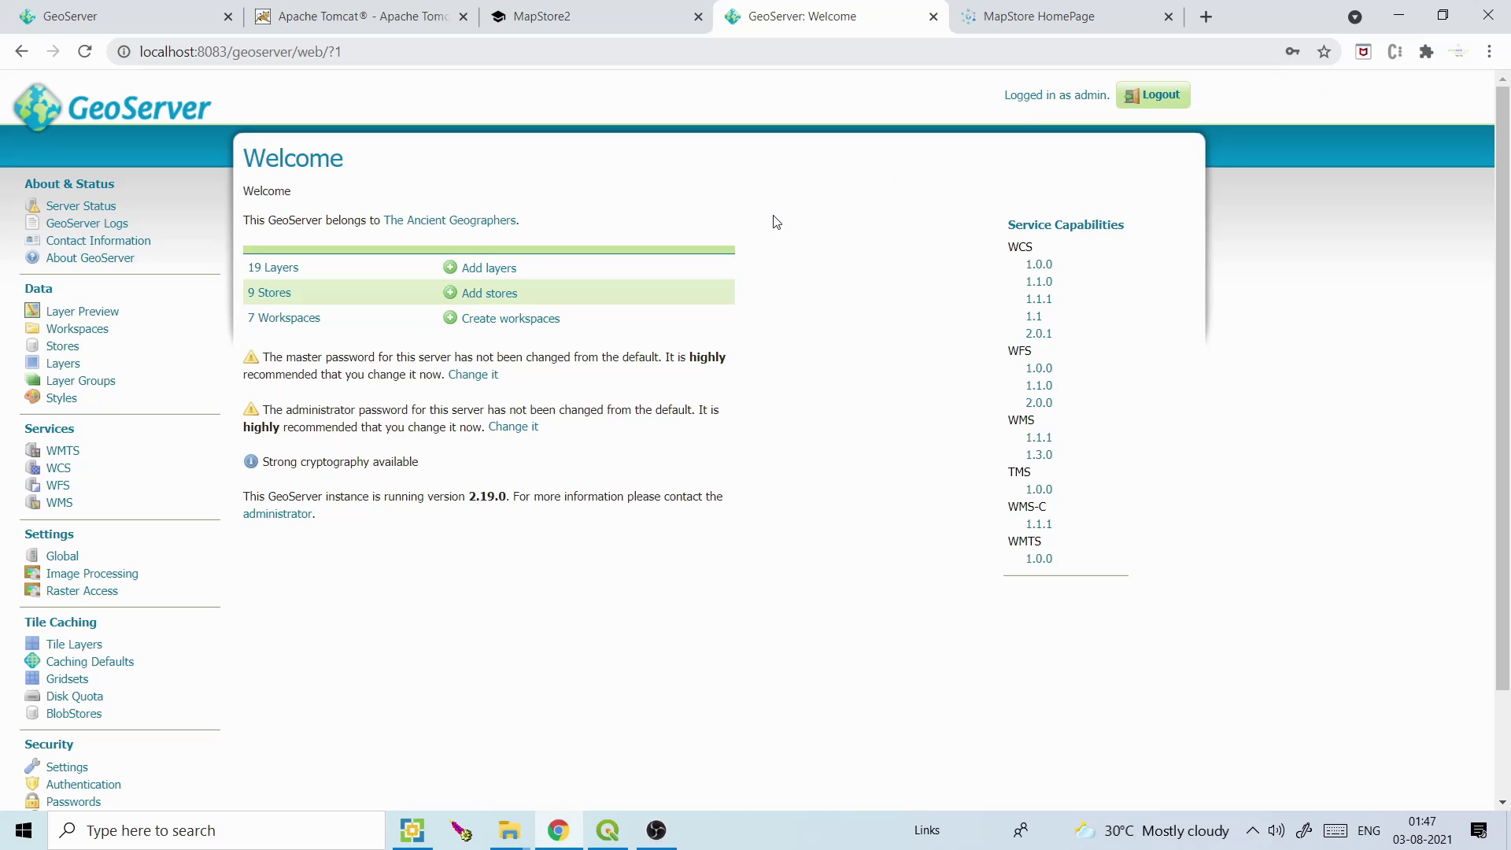
Browse the GeoServer data stores, then preview Tasmania state boundaries and USA Population in OpenLayers
{"action": "left_click", "coordinate": [68, 351]}
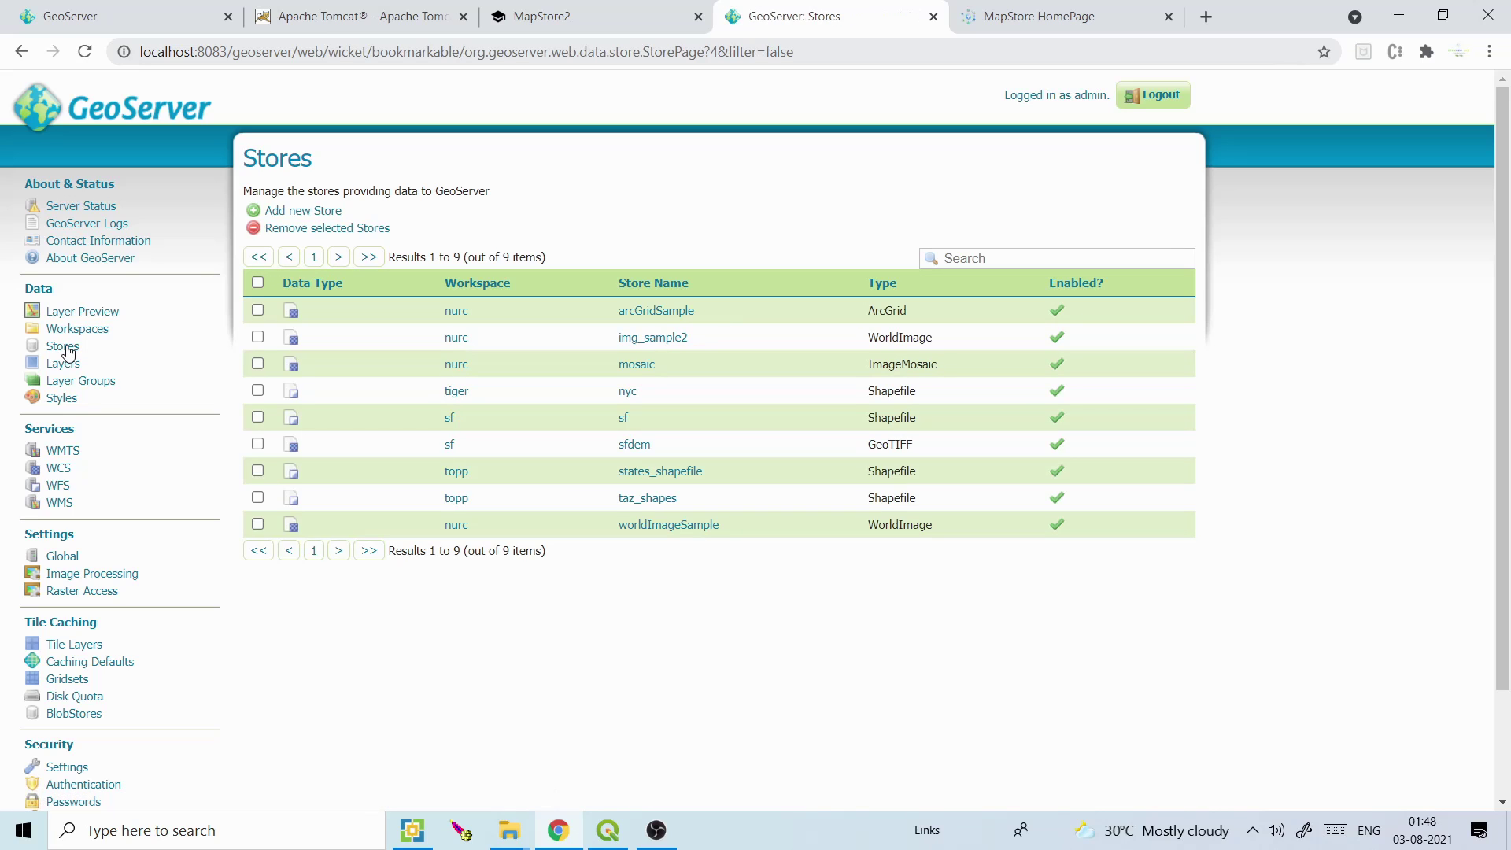
{"action": "left_click", "coordinate": [282, 218]}
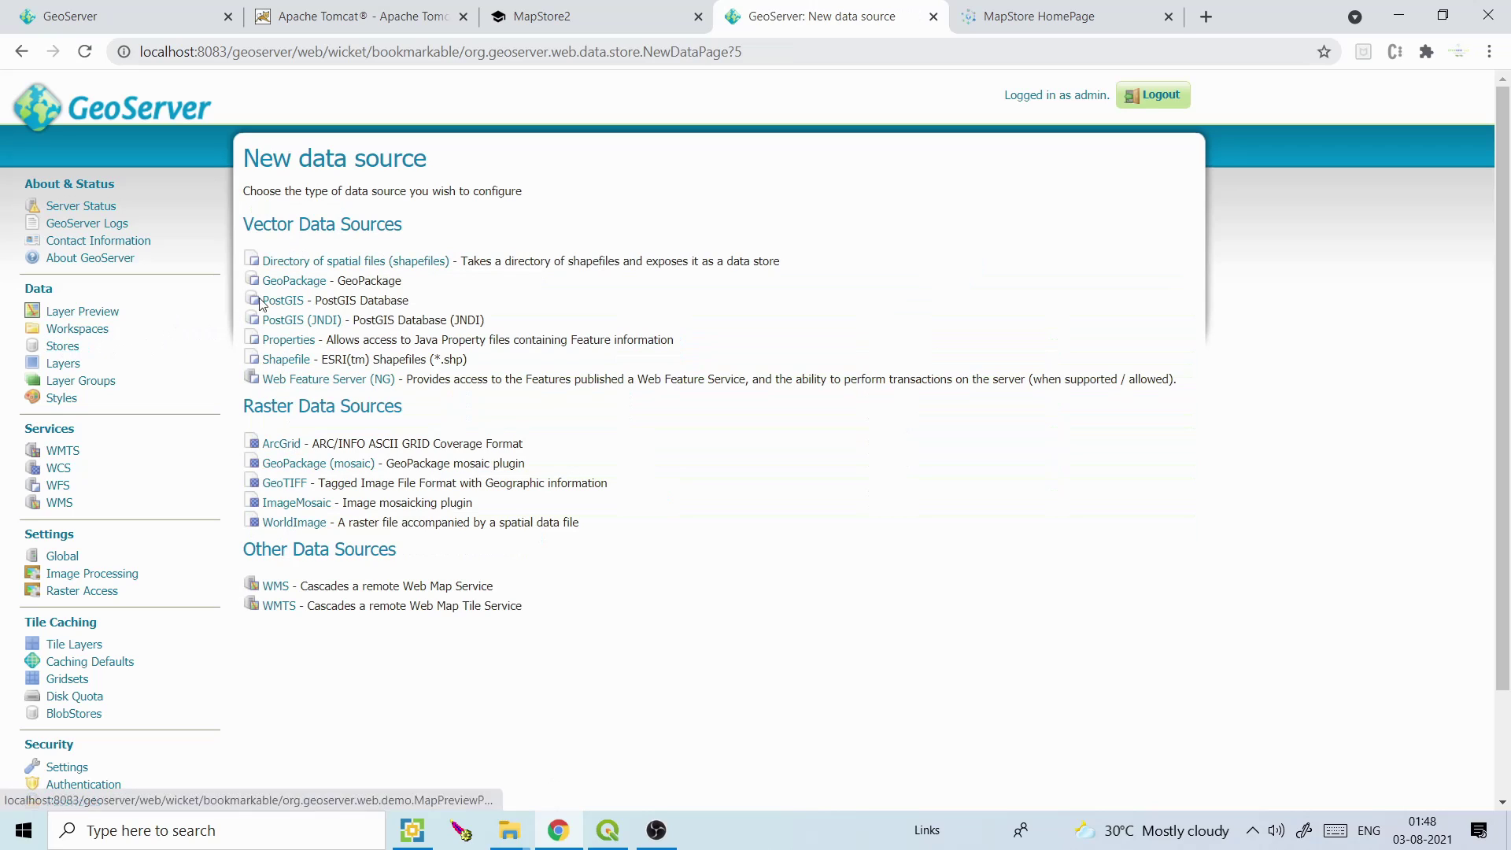
{"action": "left_click", "coordinate": [83, 314]}
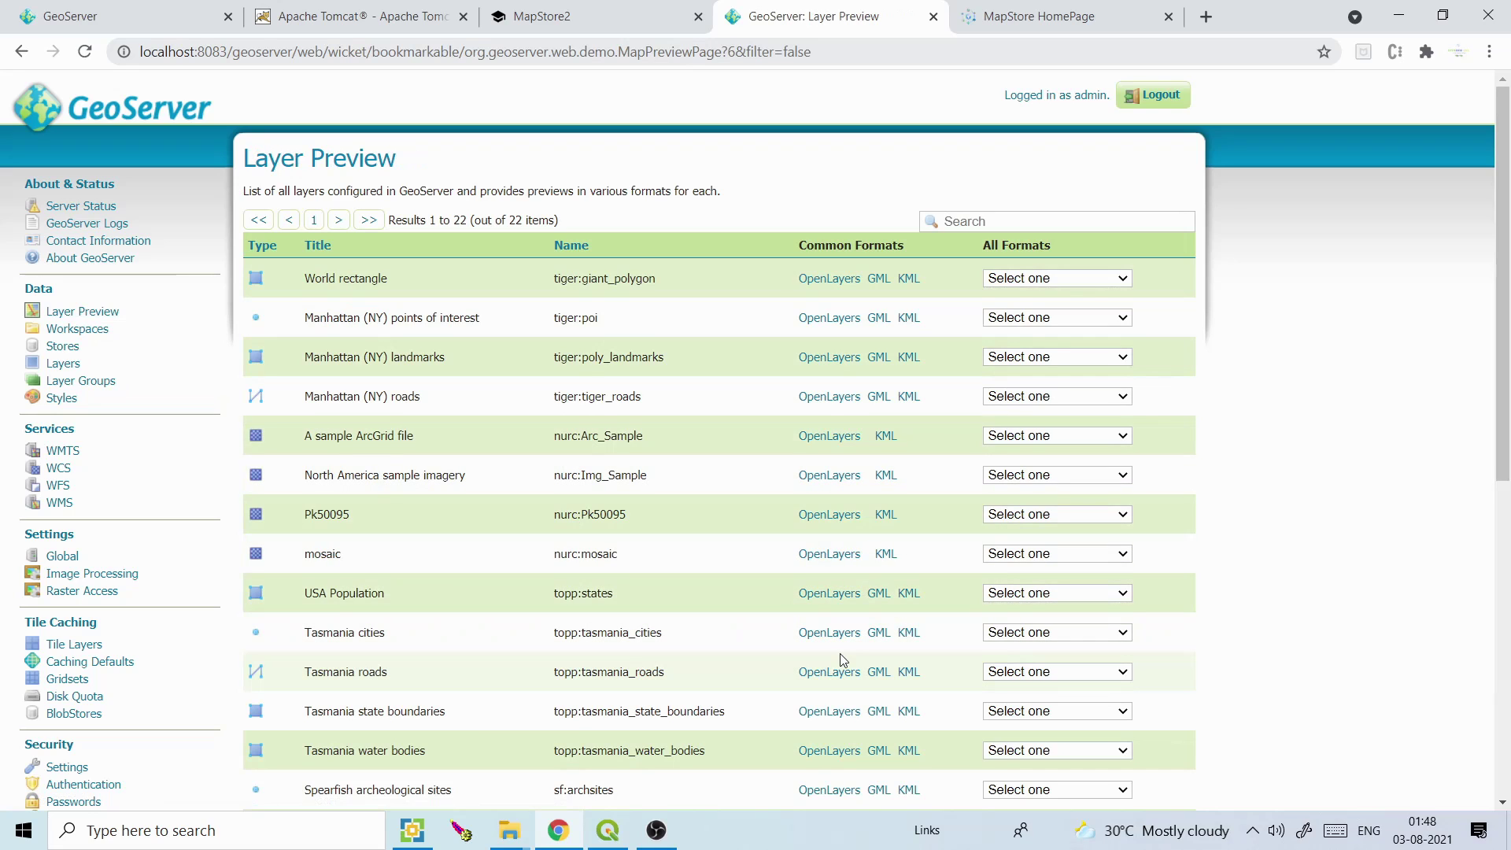
{"action": "left_click", "coordinate": [824, 712]}
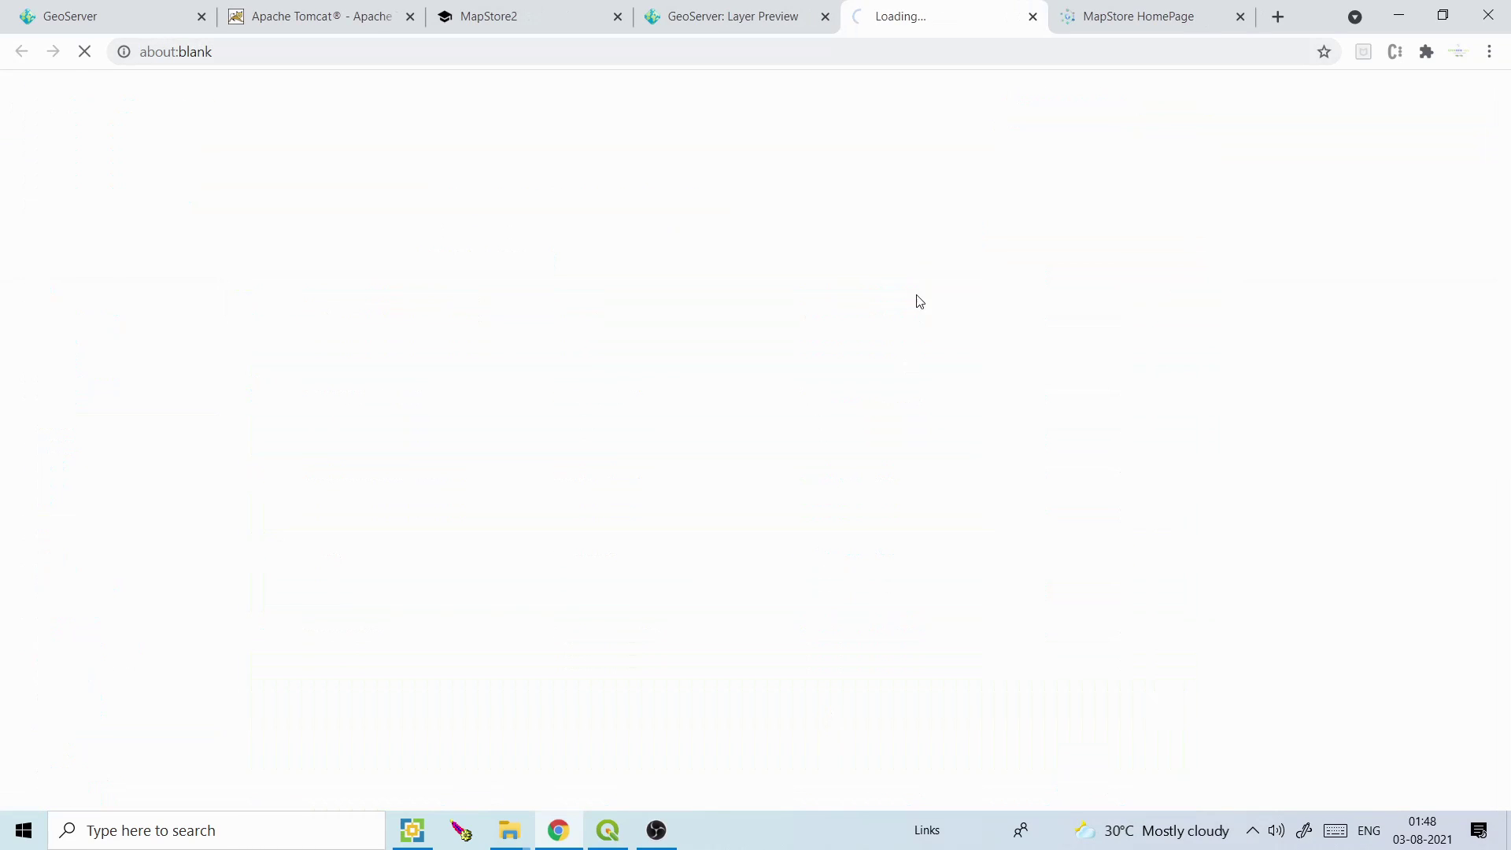
{"action": "left_click", "coordinate": [757, 10]}
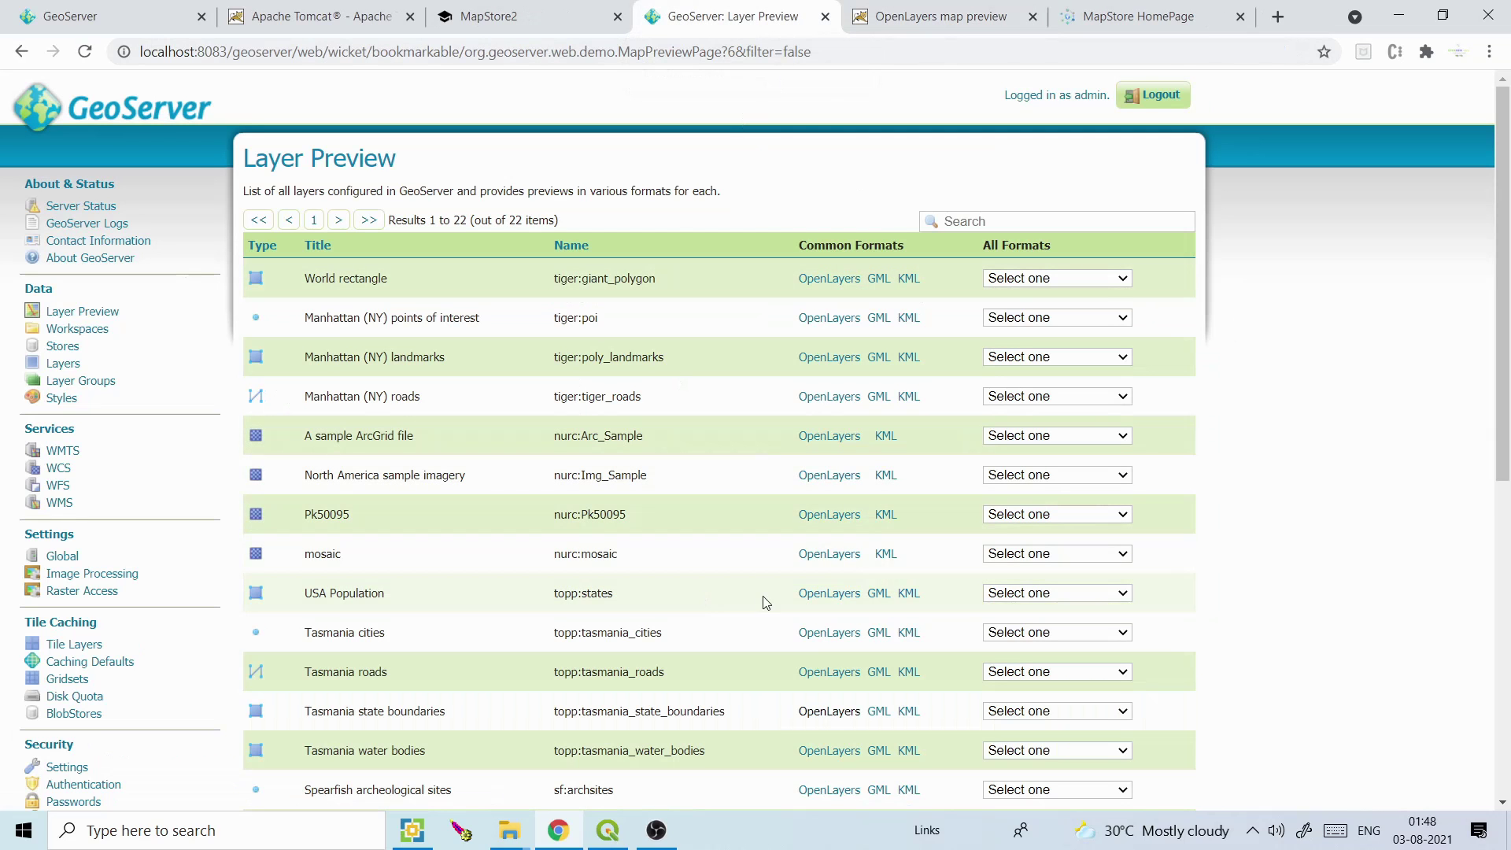
{"action": "left_click", "coordinate": [828, 596]}
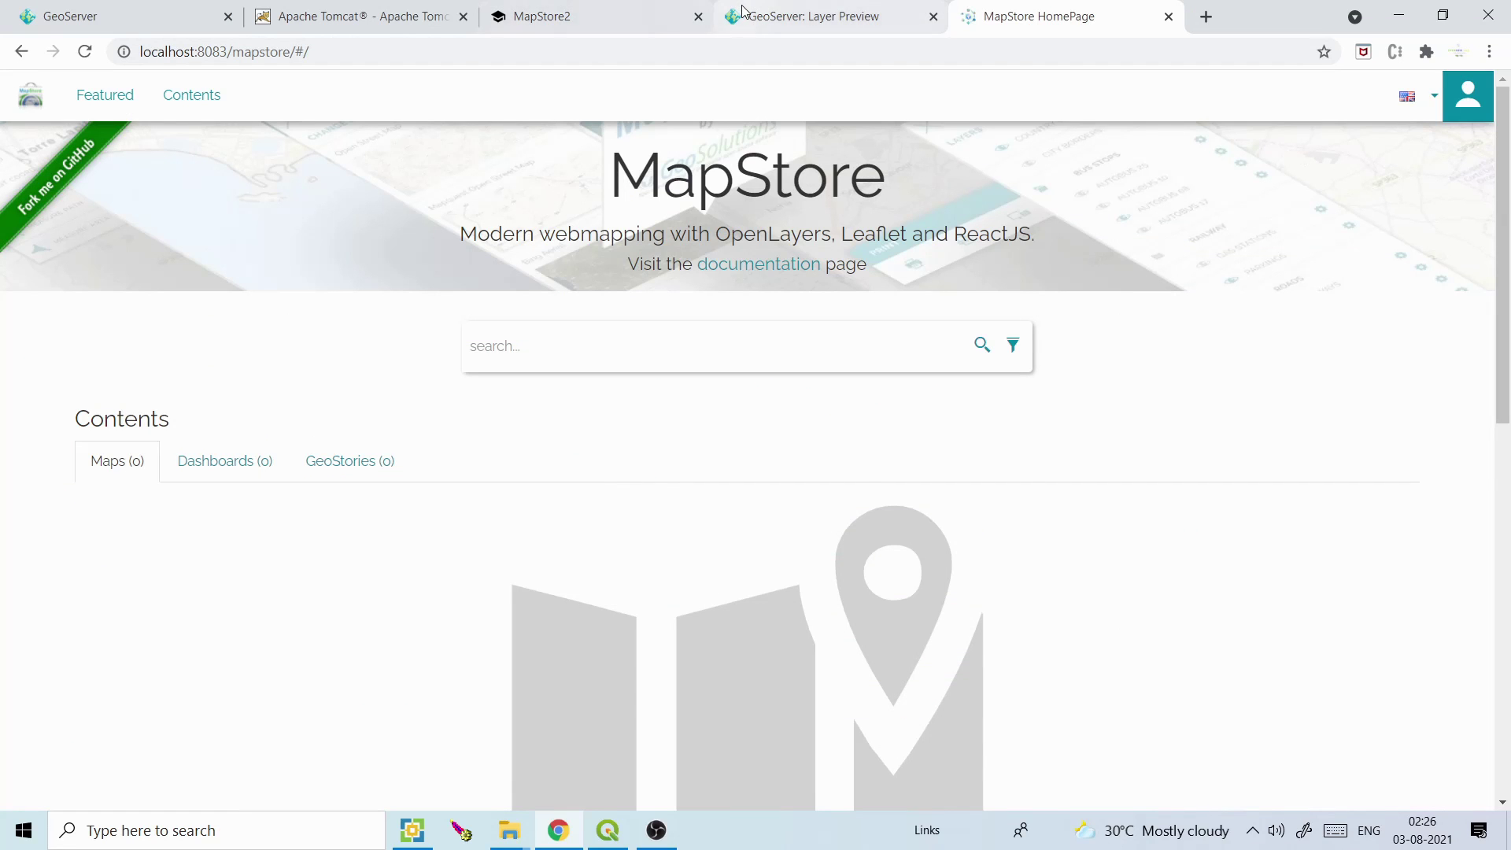
{"action": "left_click", "coordinate": [815, 11]}
{"action": "left_click", "coordinate": [1020, 9]}
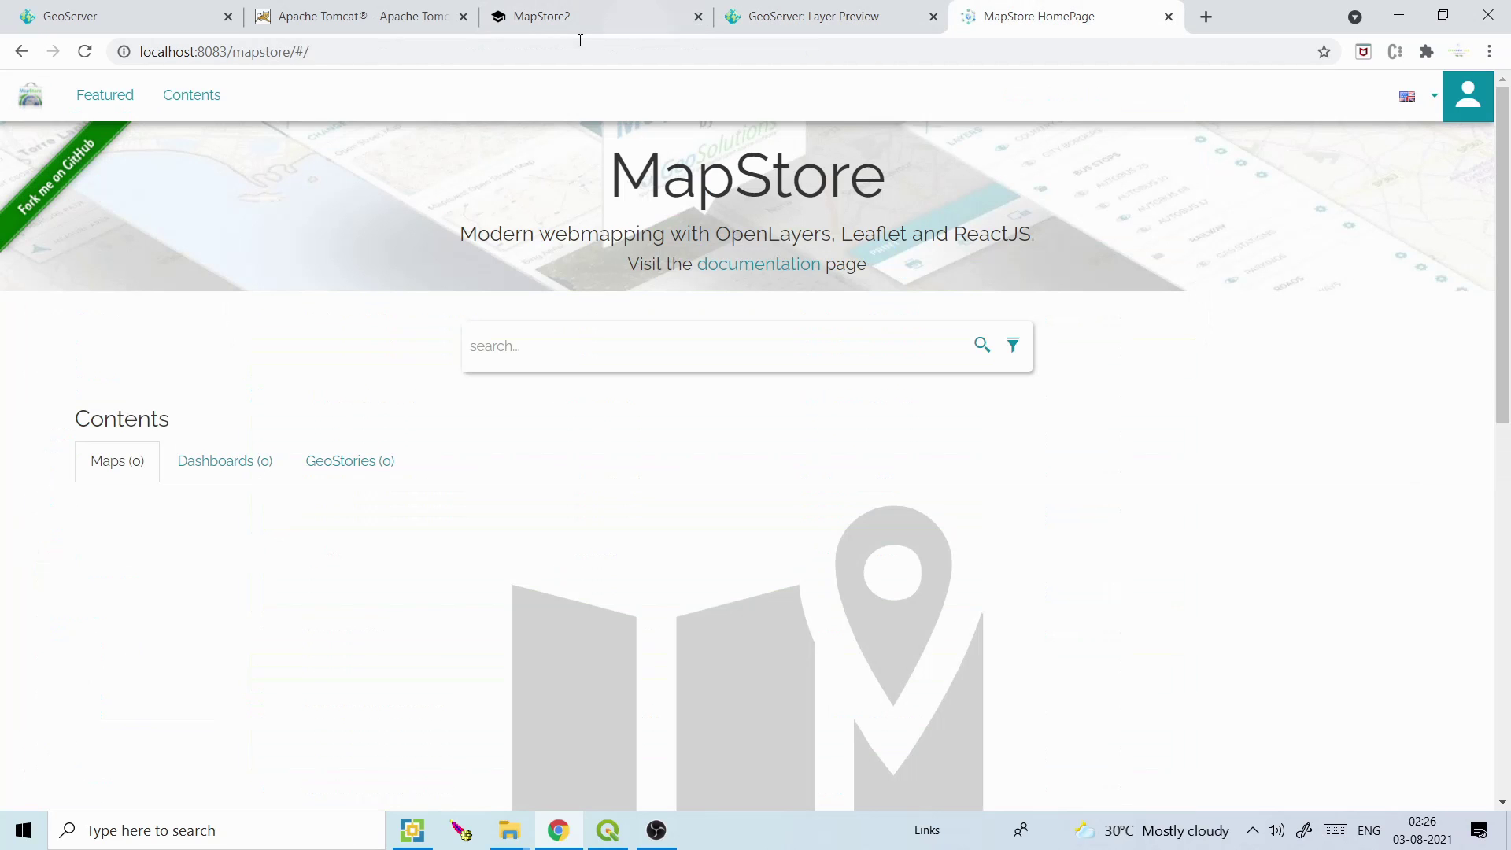
{"action": "left_click", "coordinate": [391, 52]}
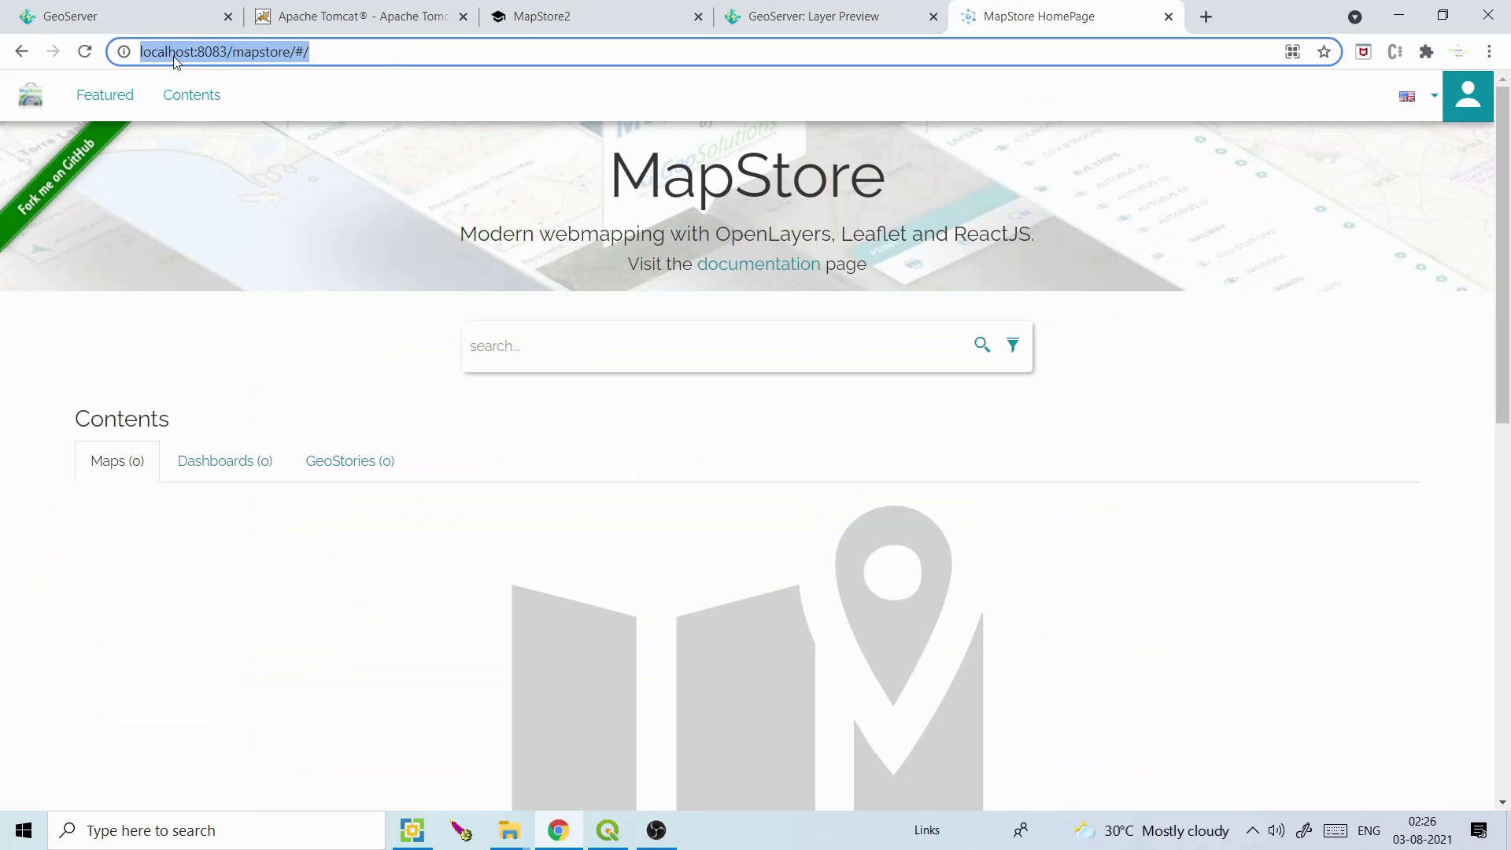
{"action": "left_click", "coordinate": [1267, 394]}
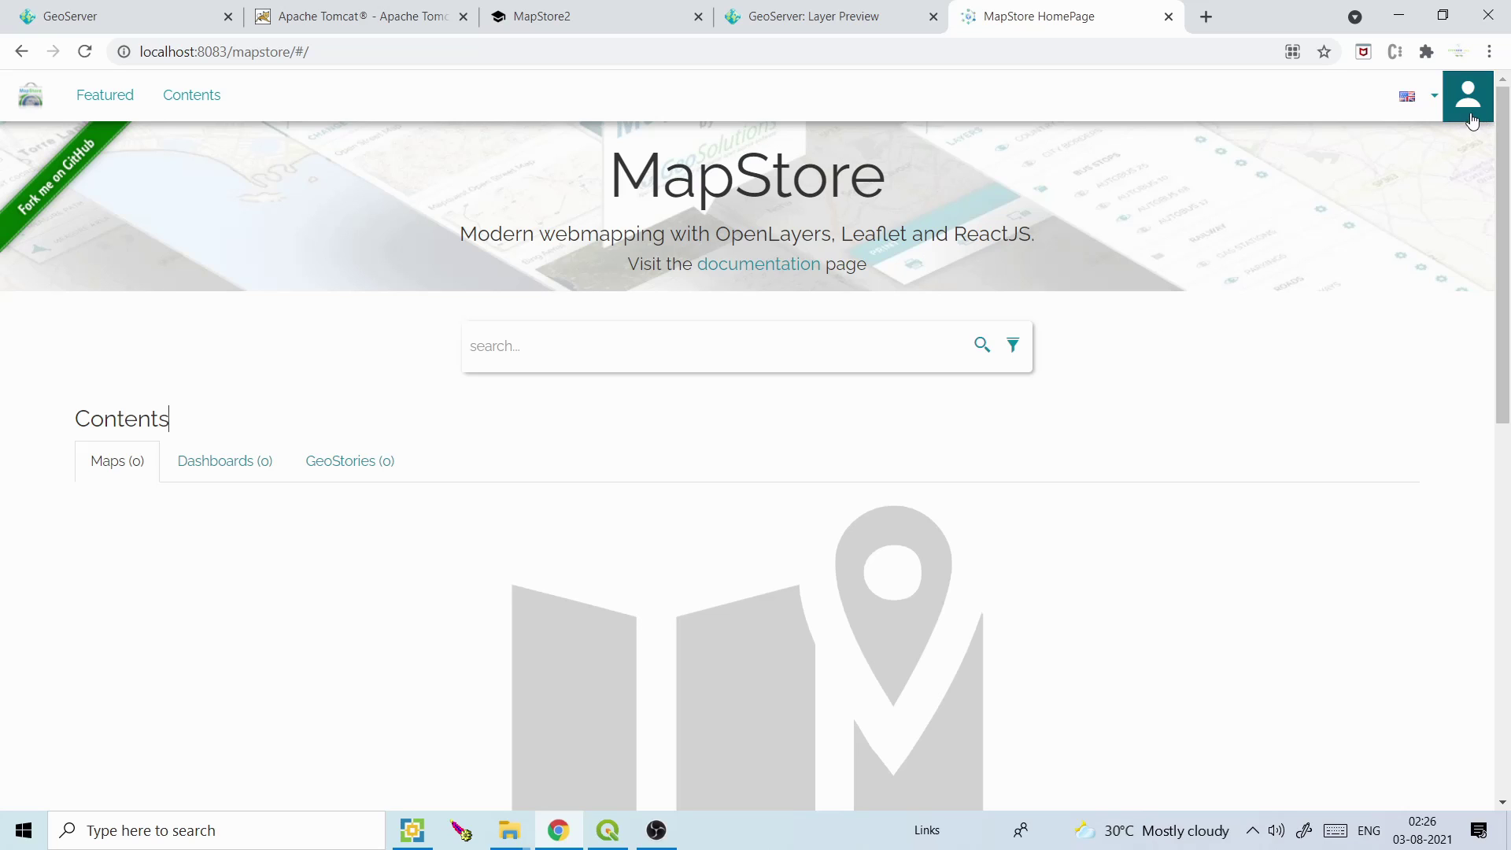
Log in to MapStore with the administrator username and password
{"action": "left_click", "coordinate": [1433, 99]}
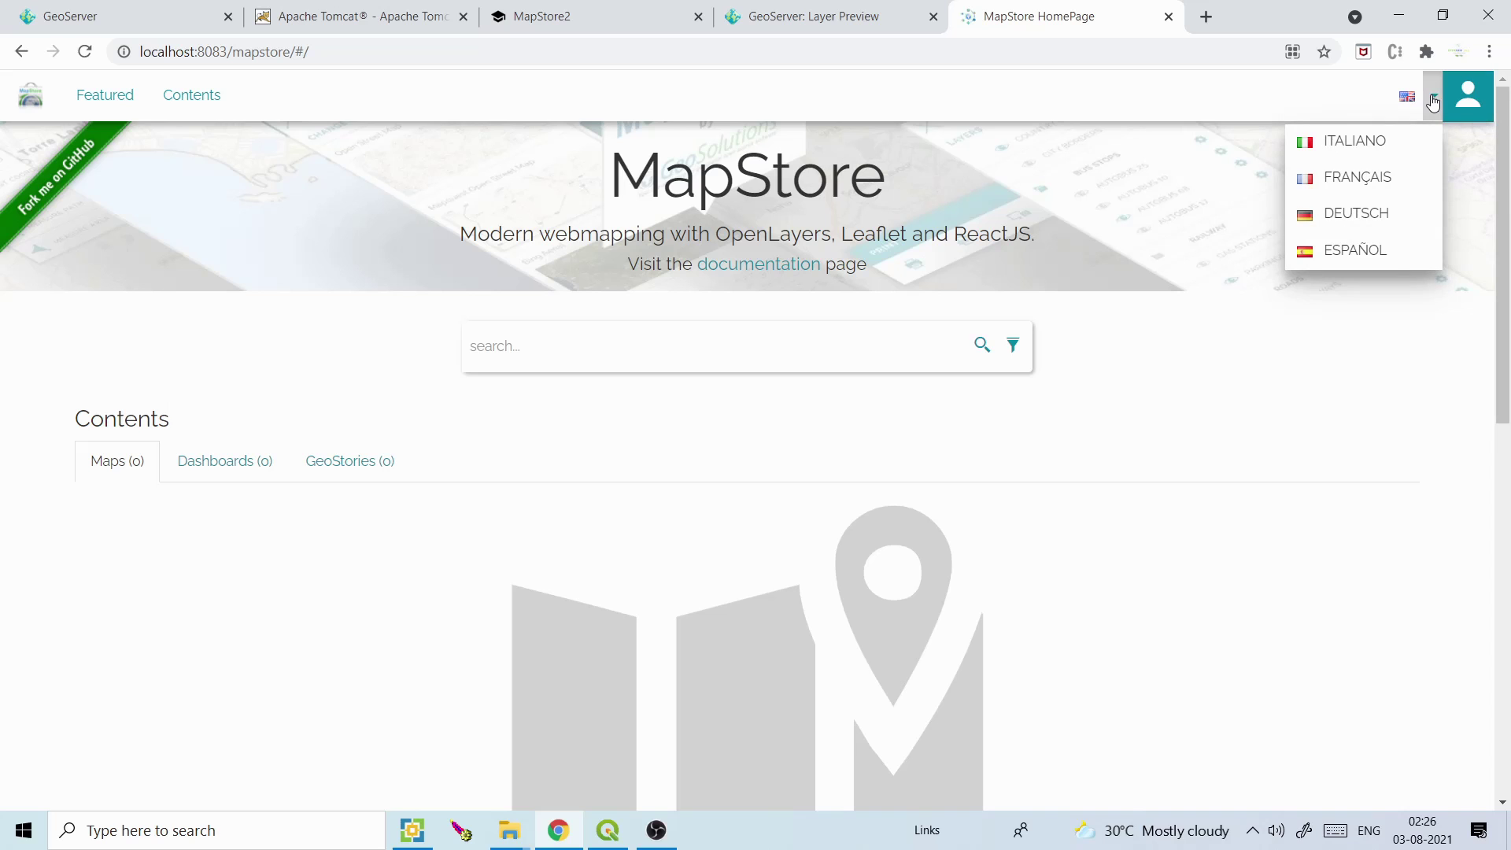
{"action": "left_click", "coordinate": [1467, 95]}
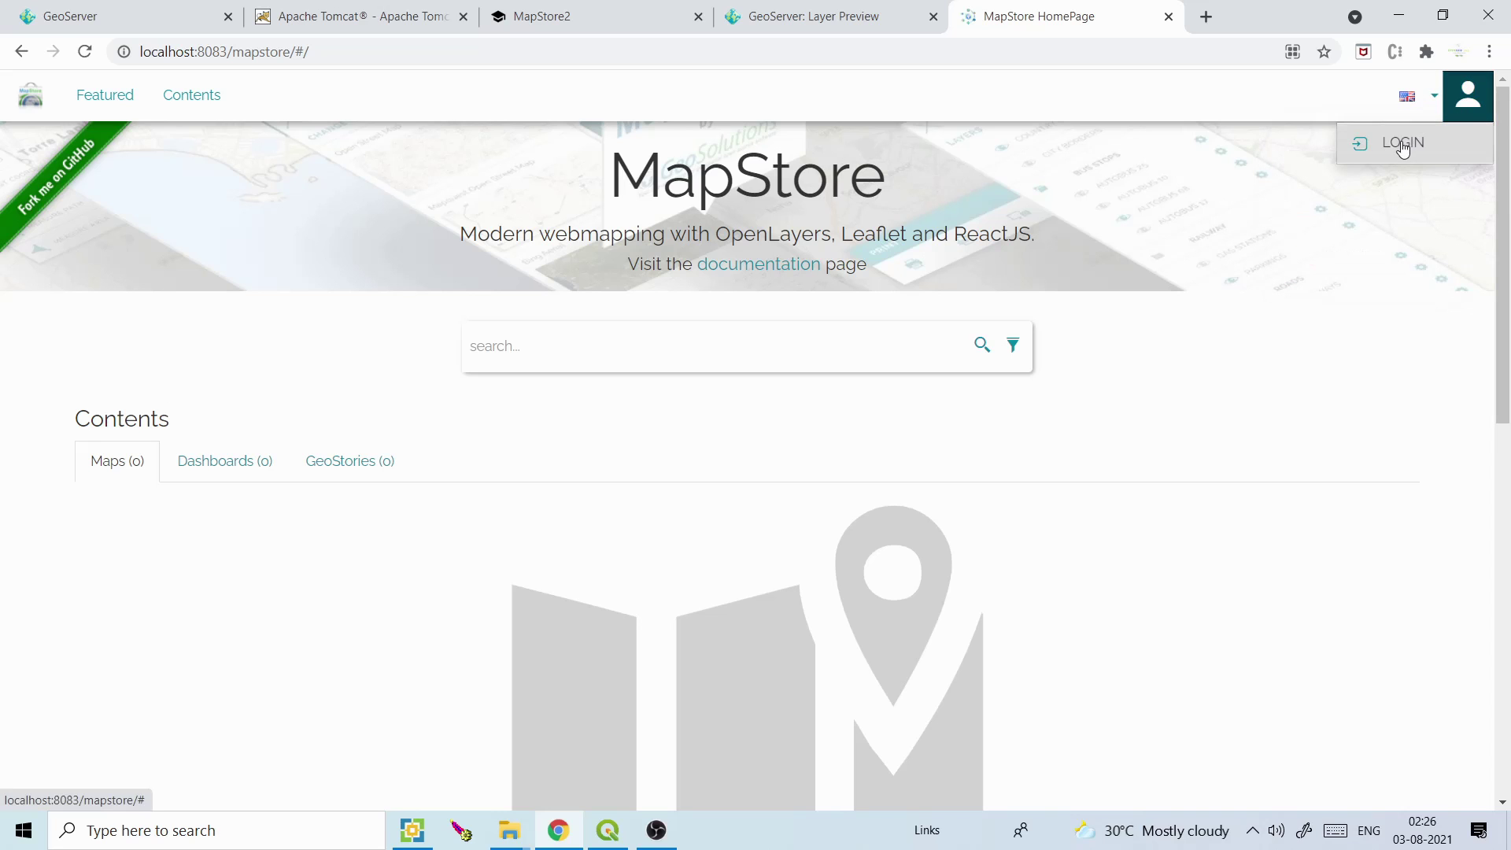
{"action": "left_click", "coordinate": [1402, 146]}
{"action": "left_click", "coordinate": [712, 326]}
{"action": "type", "text": "admin"}
{"action": "key", "text": "Tab"}
{"action": "type", "text": "adm"}
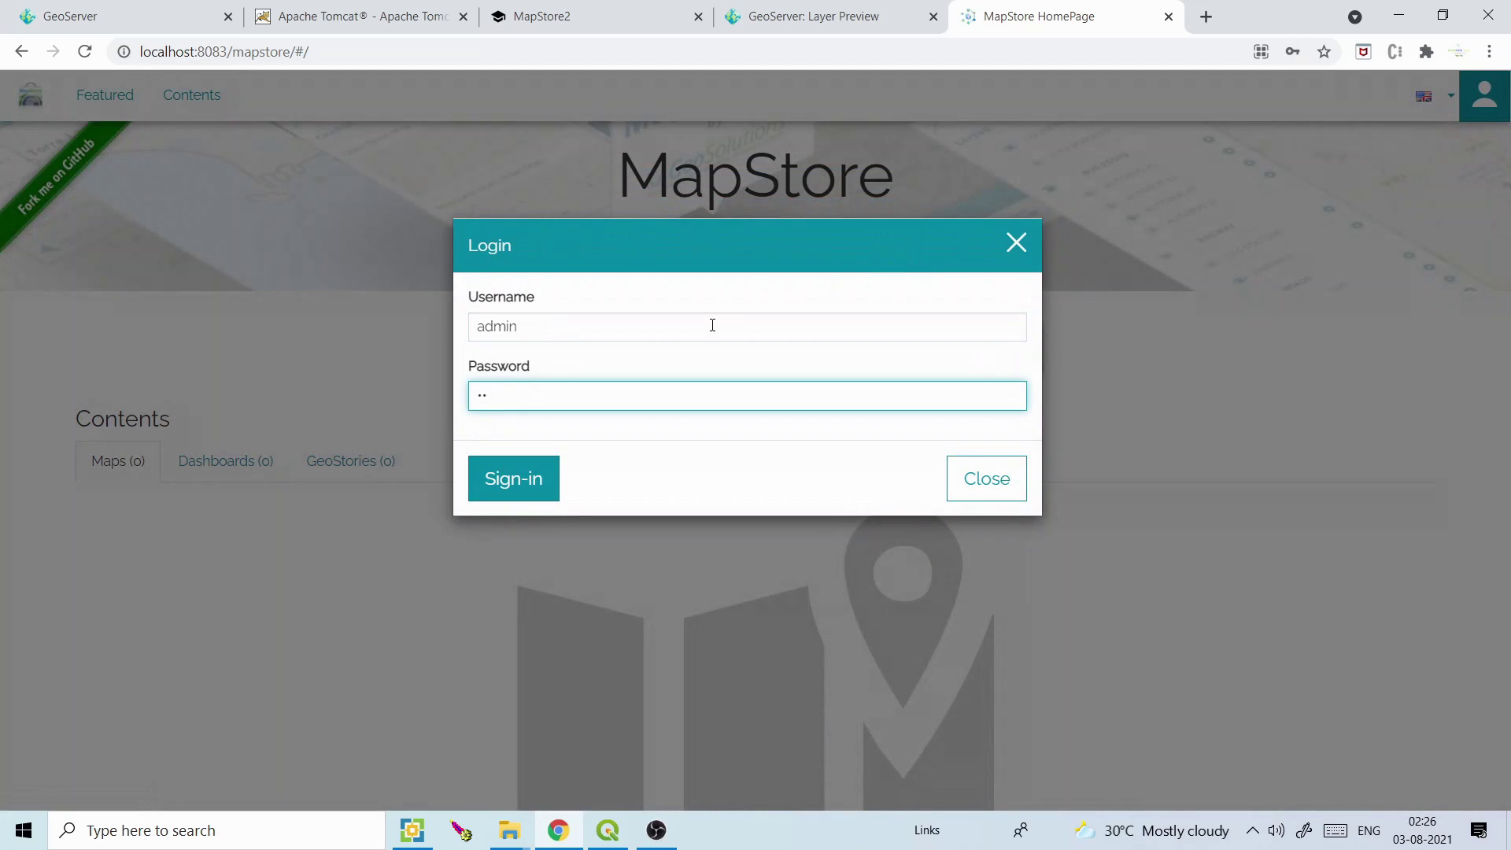
{"action": "key", "text": "BackSpace"}
{"action": "key", "text": "BackSpace"}
{"action": "type", "text": "a"}
{"action": "left_click", "coordinate": [520, 490]}
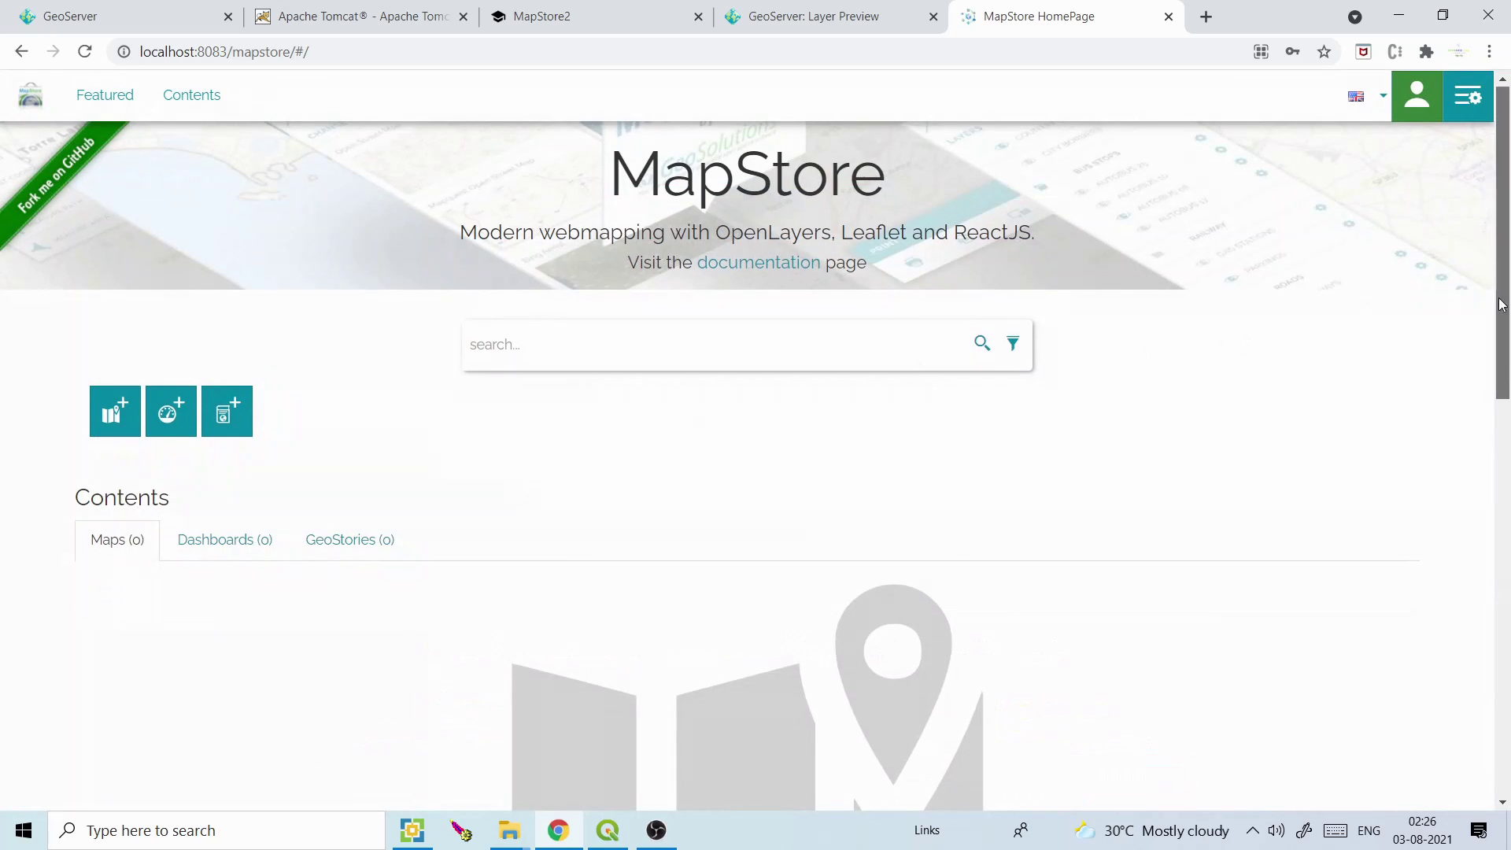
Start a new, empty map from the MapStore home page
{"action": "scroll", "coordinate": [598, 441], "scroll_direction": "down", "scroll_amount": 2}
{"action": "scroll", "coordinate": [628, 421], "scroll_direction": "up", "scroll_amount": 1}
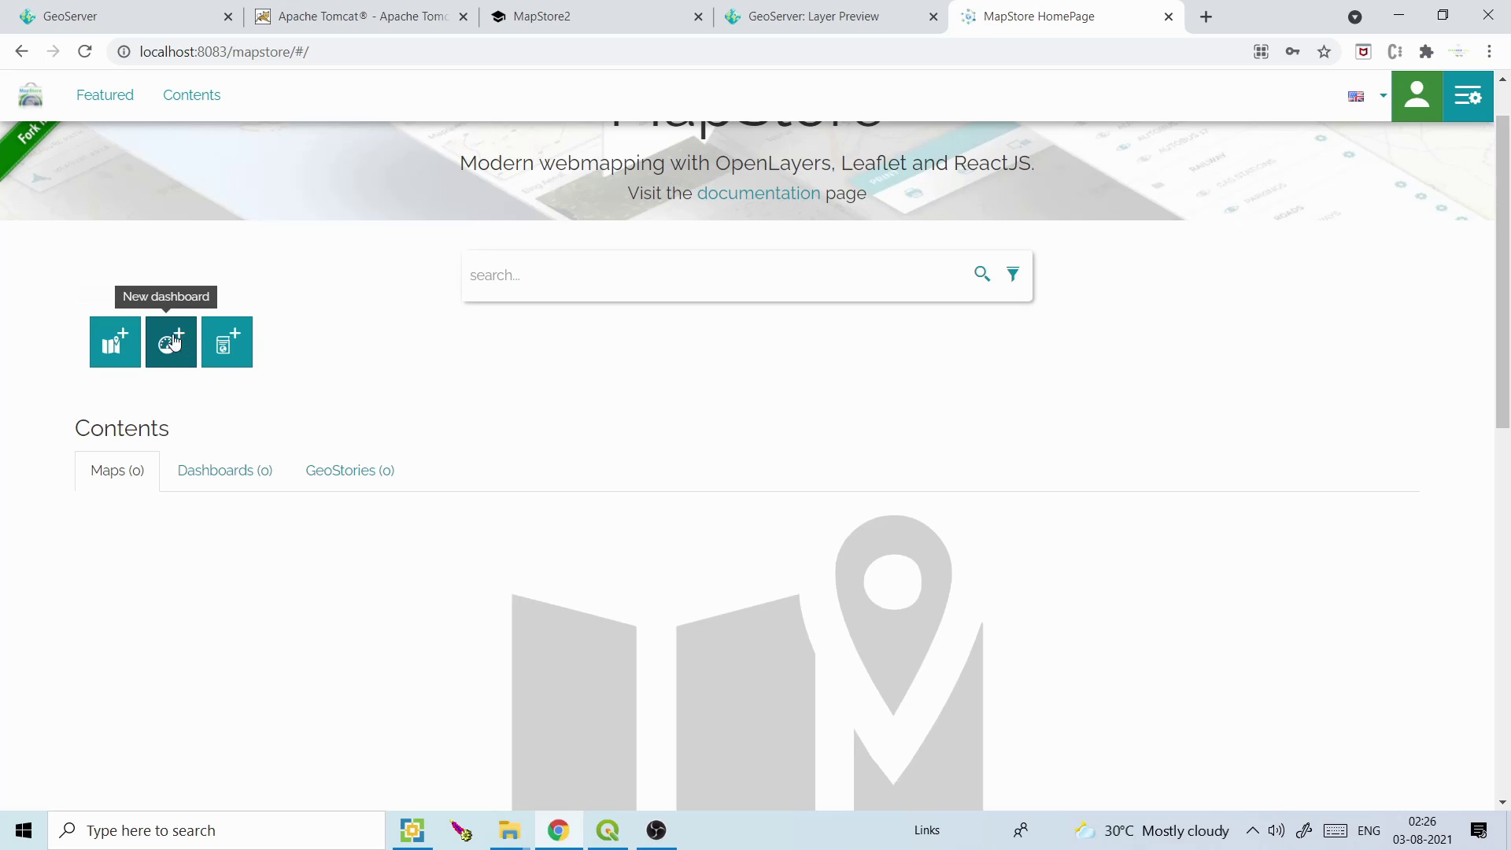
{"action": "left_click_drag", "start_coordinate": [632, 164], "coordinate": [782, 167]}
{"action": "left_click", "coordinate": [809, 167]}
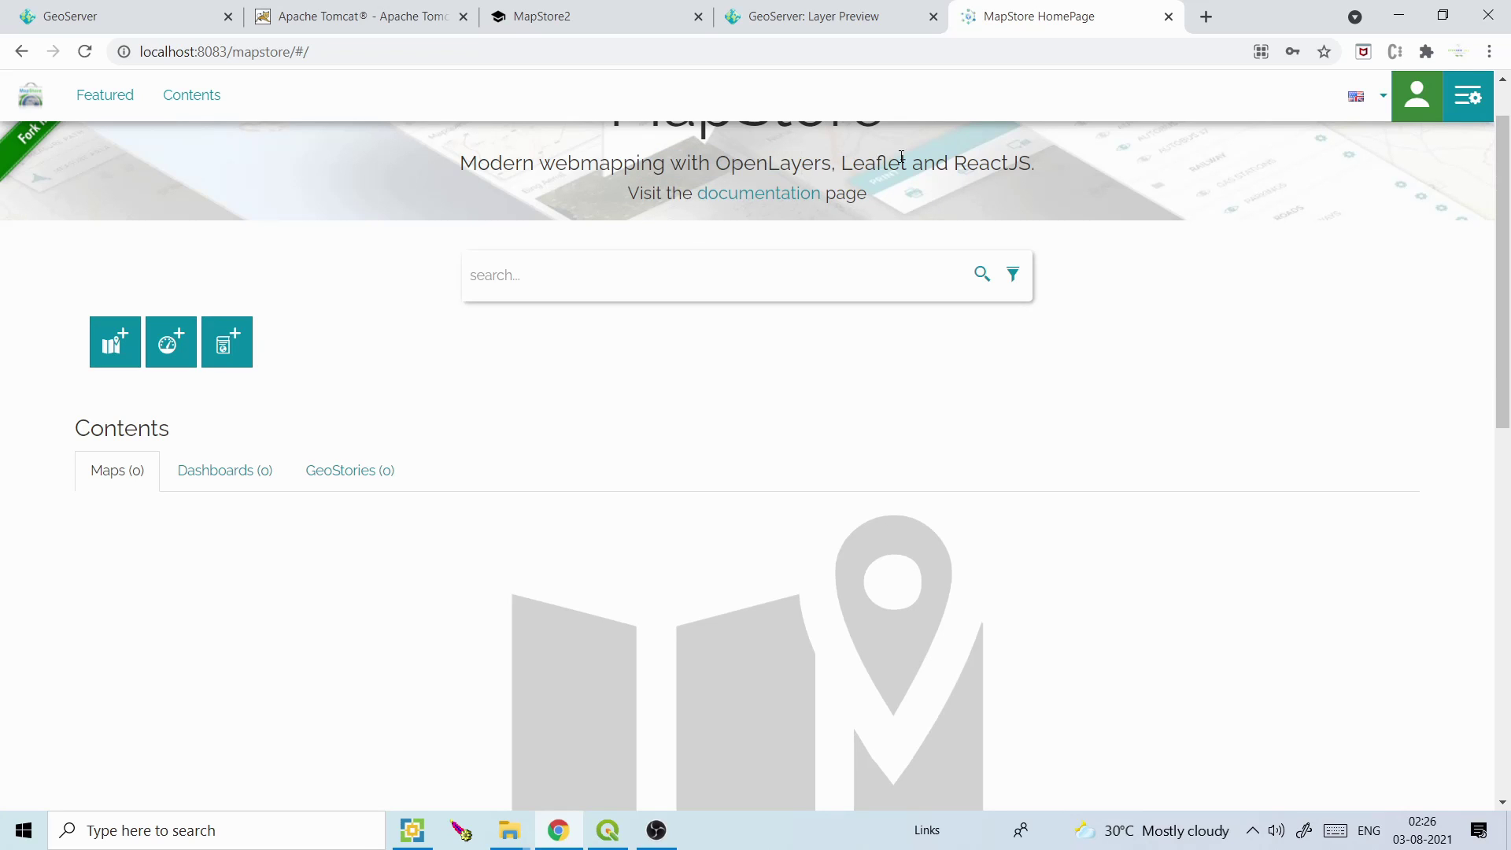
{"action": "left_click", "coordinate": [118, 344]}
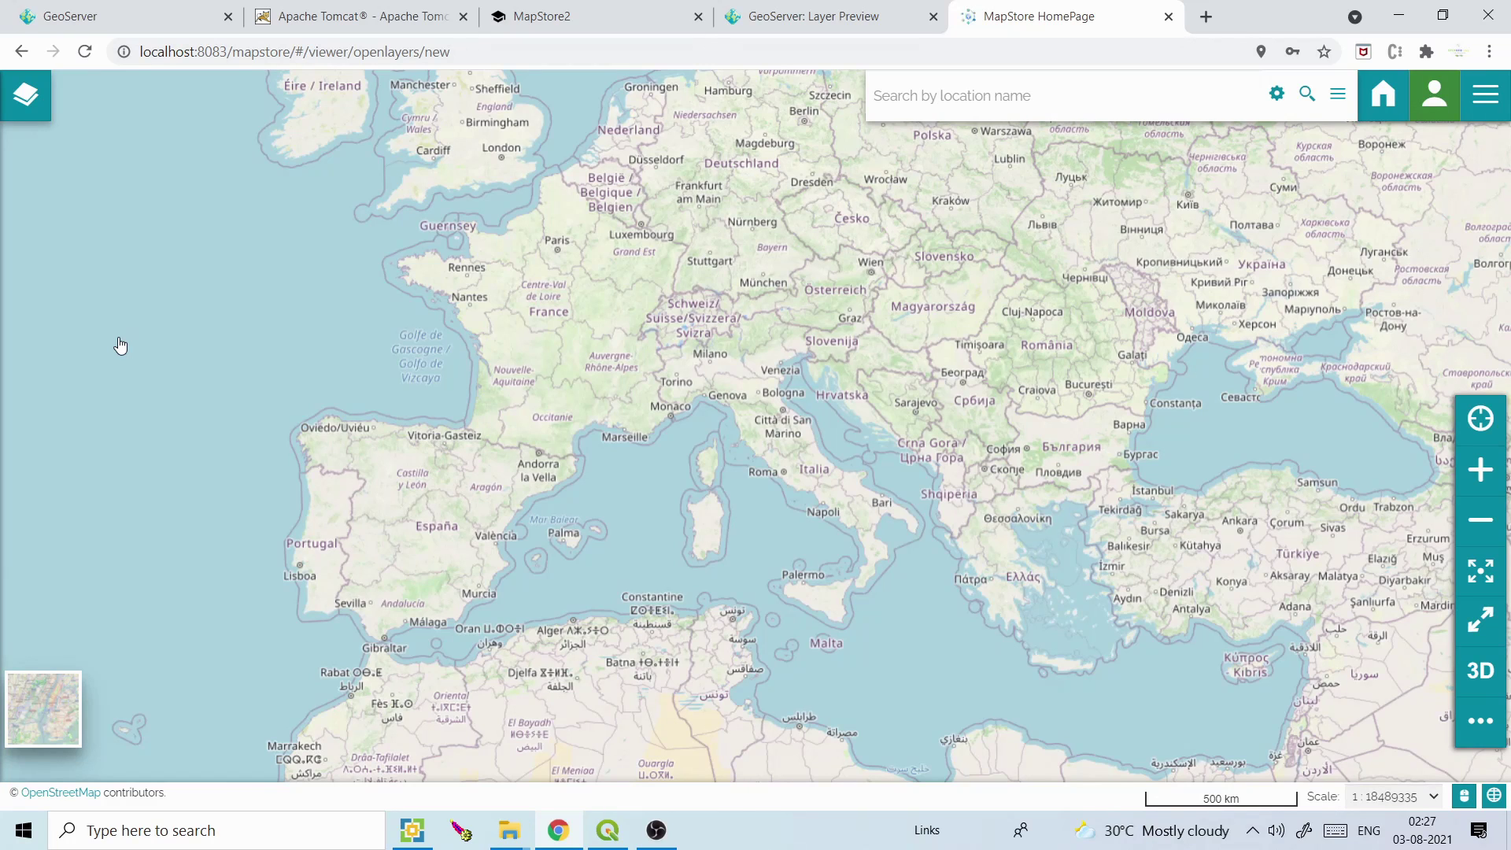
Open the Catalog from the Layers panel, review the available services, and open the new-service form
{"action": "left_click", "coordinate": [26, 99]}
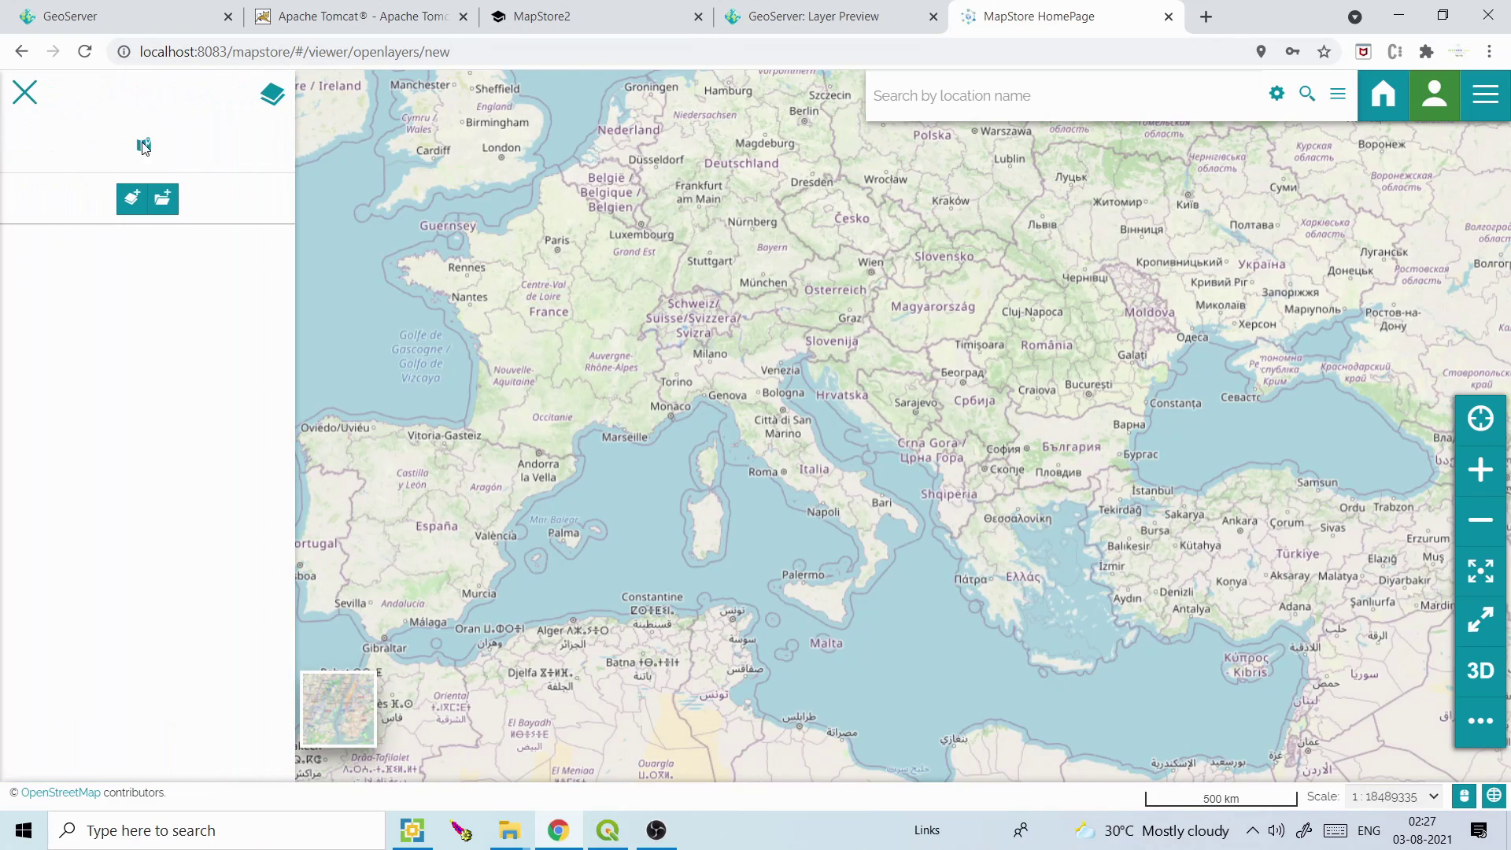
{"action": "left_click", "coordinate": [132, 200]}
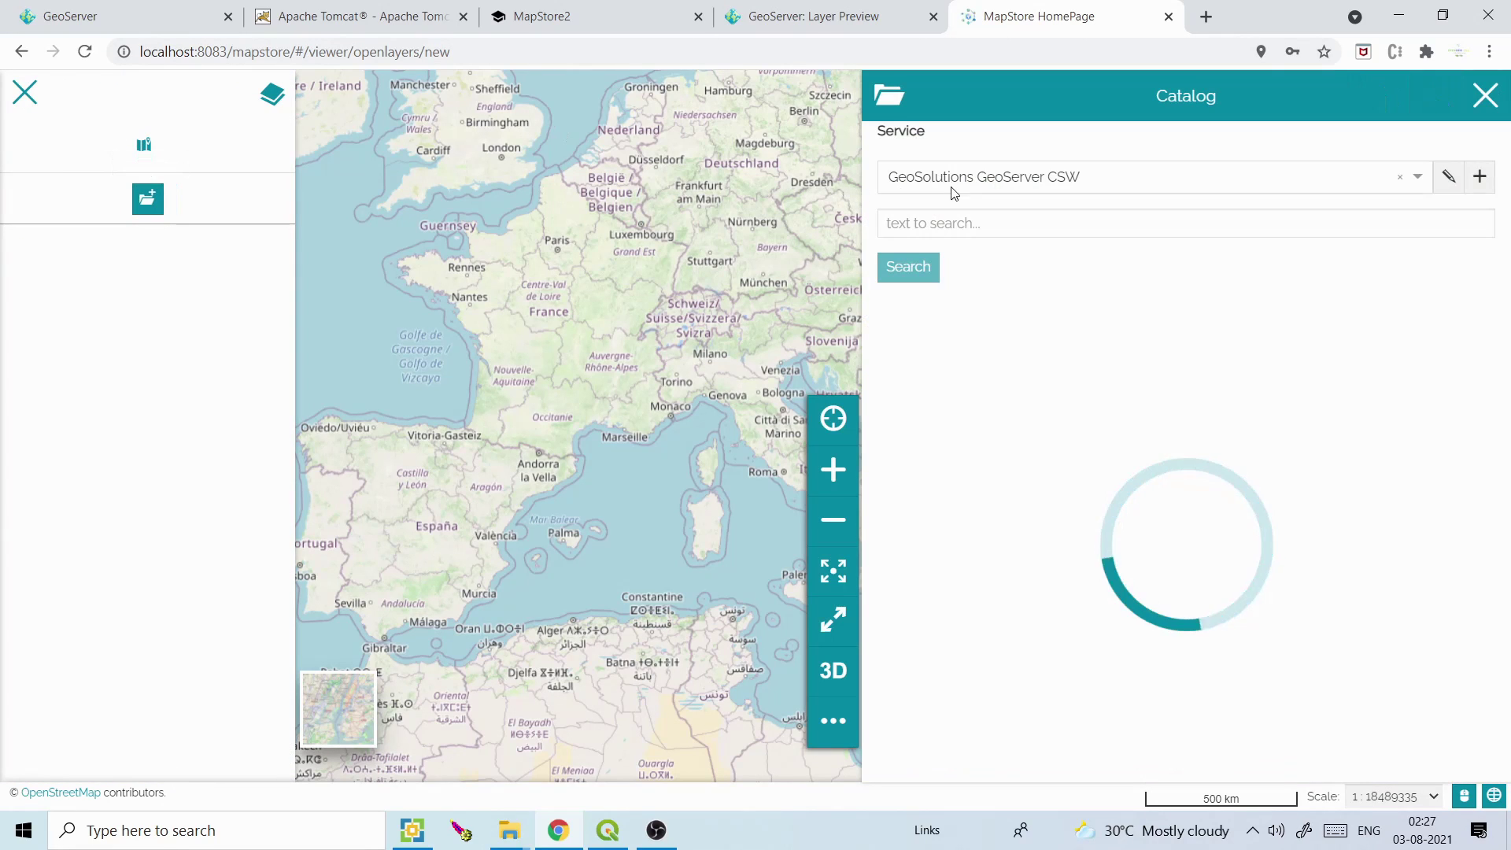
{"action": "left_click", "coordinate": [987, 177]}
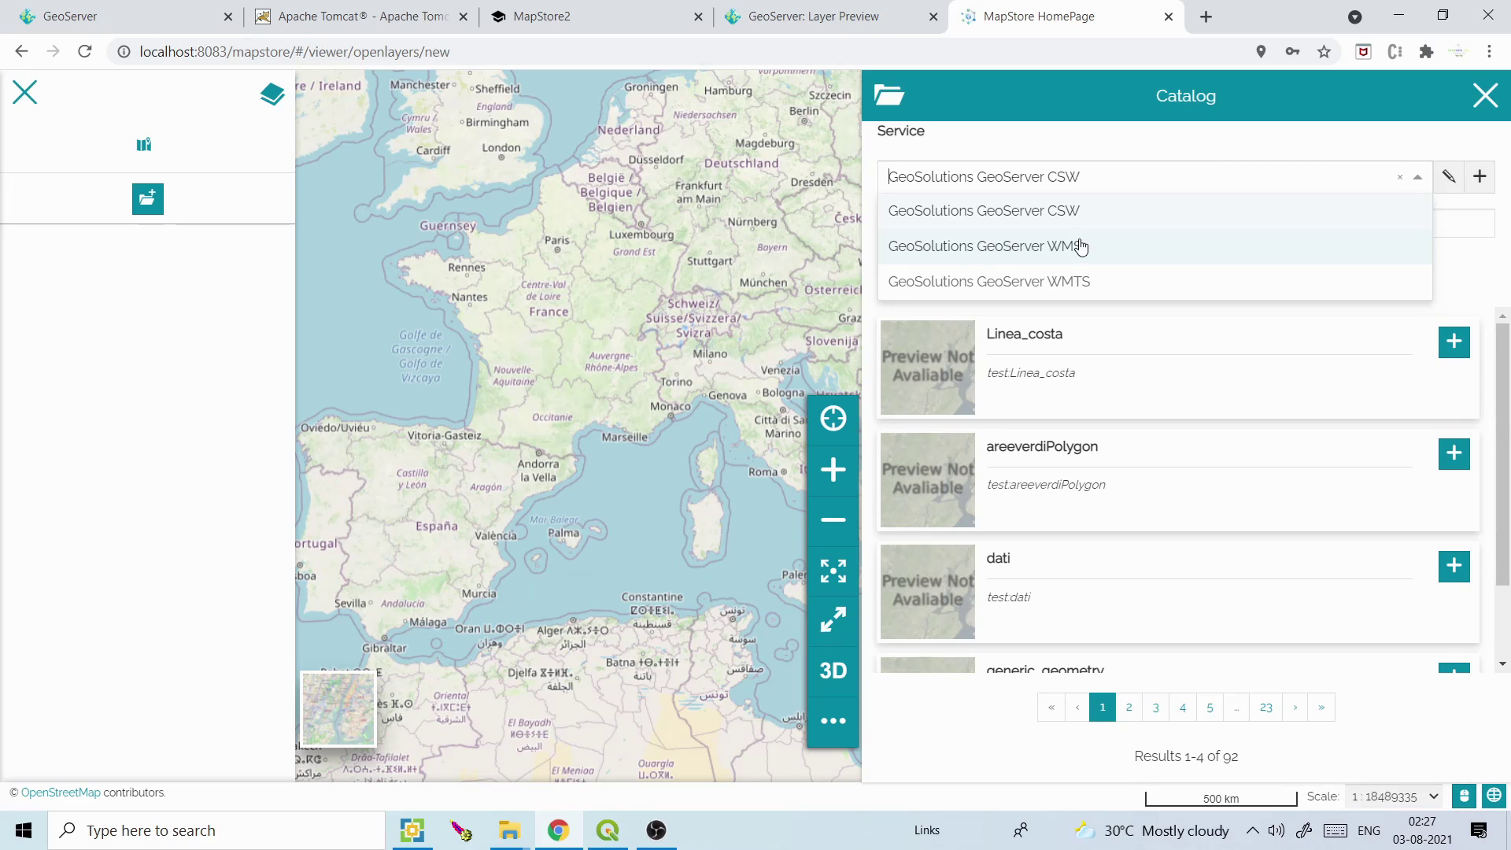
{"action": "left_click", "coordinate": [834, 16]}
{"action": "left_click", "coordinate": [1047, 16]}
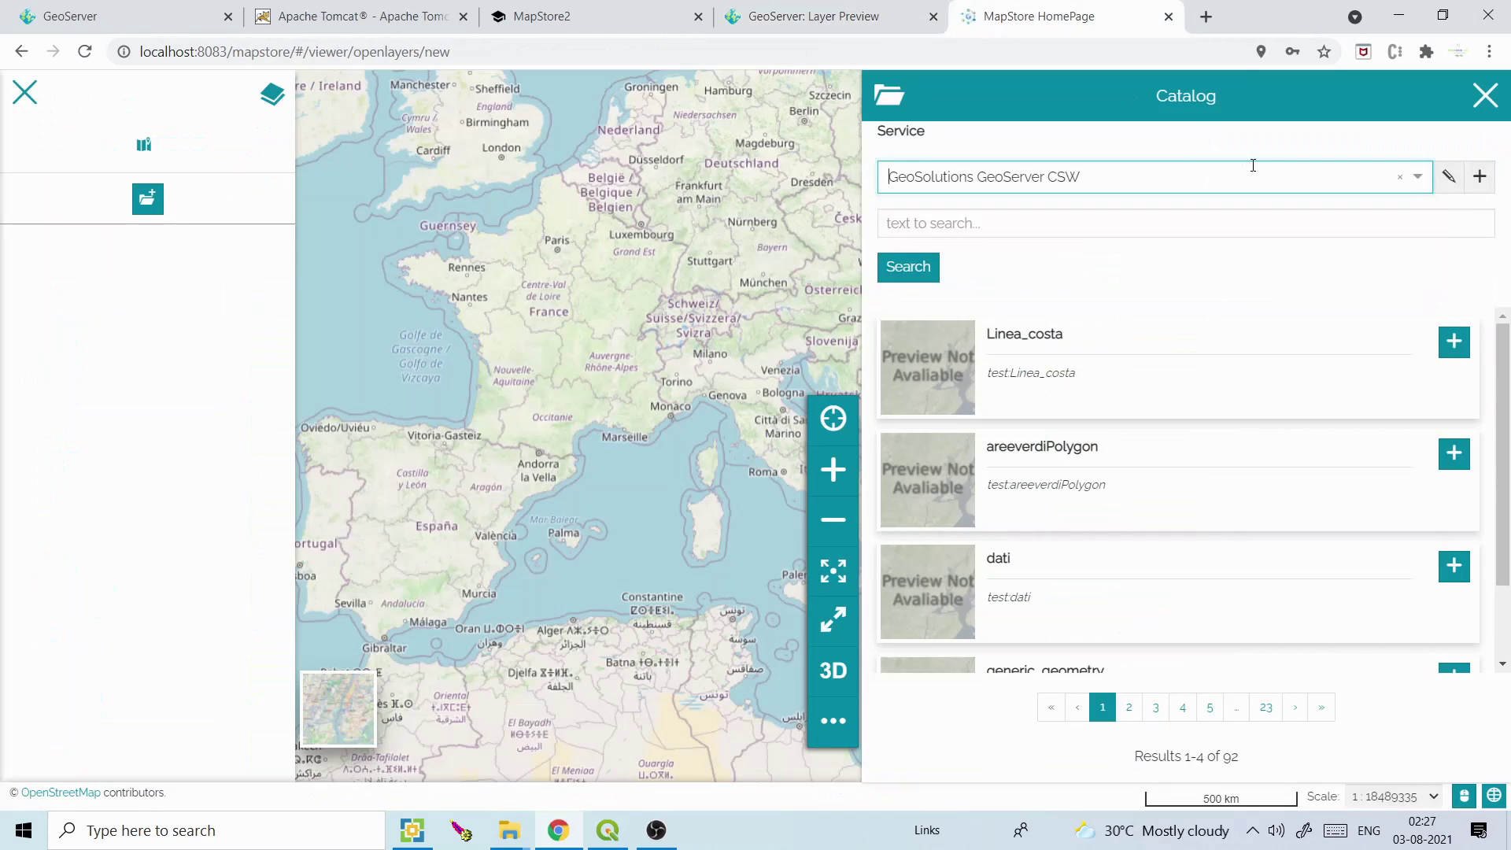
{"action": "left_click", "coordinate": [1479, 176]}
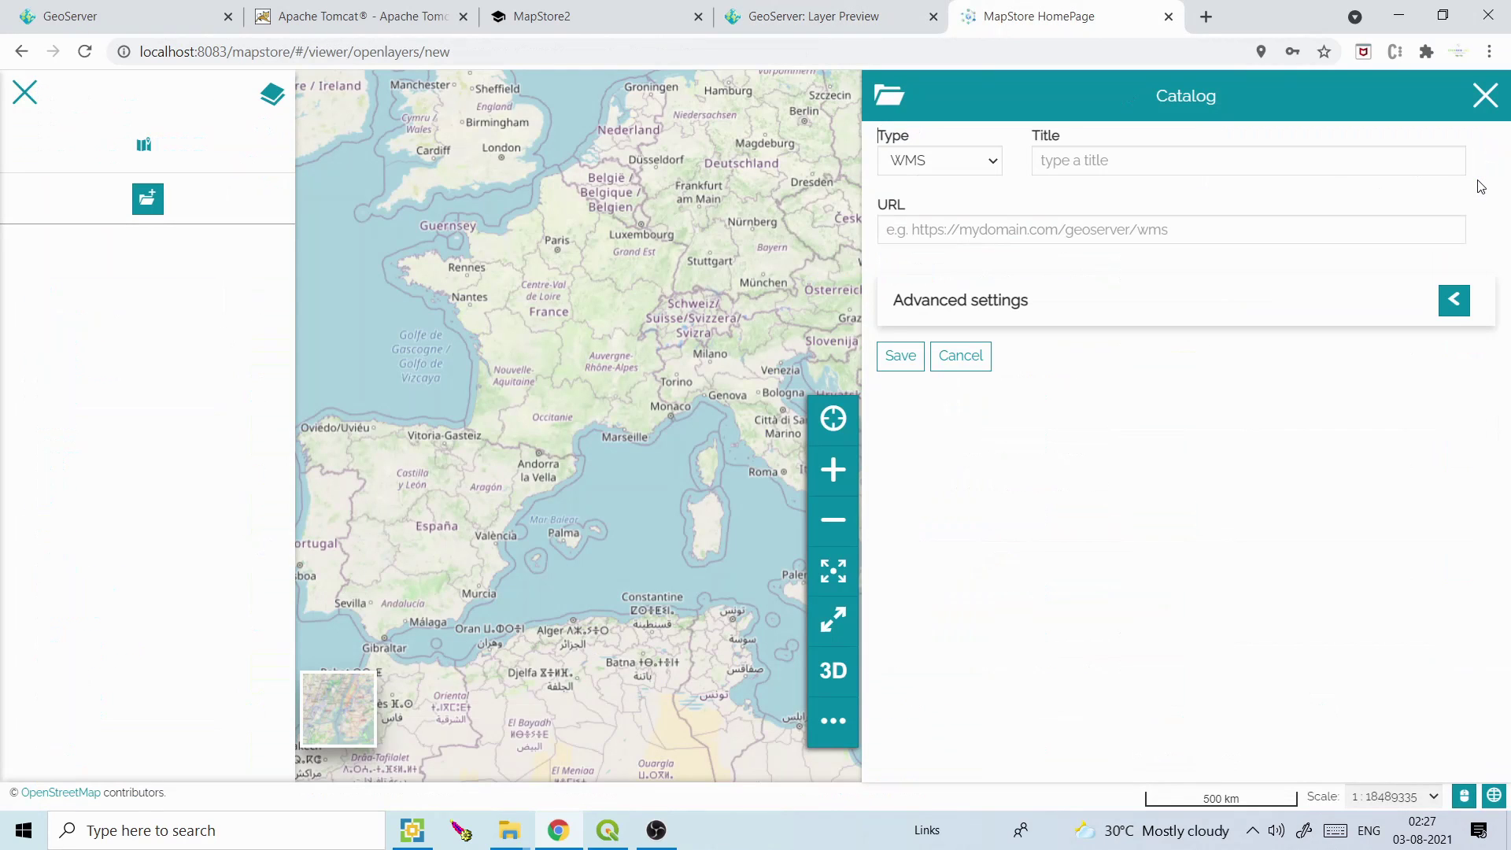
Save a WMS service titled 'my_geoserver_wms' using the localhost:8083 geoserver/wms getCapabilities URL
{"action": "left_click", "coordinate": [989, 161]}
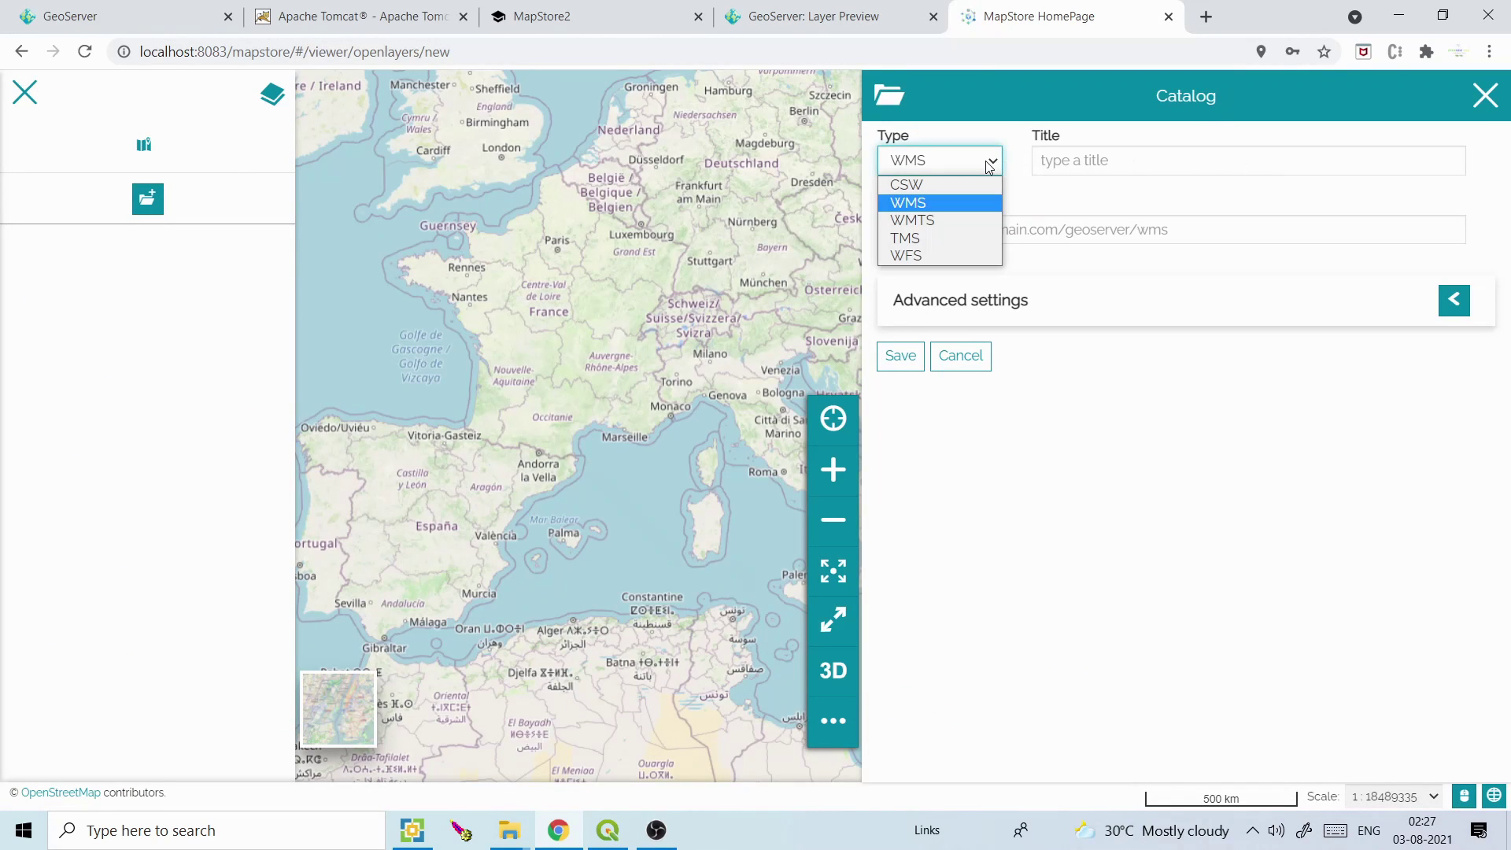
{"action": "left_click", "coordinate": [927, 209]}
{"action": "left_click", "coordinate": [1109, 160]}
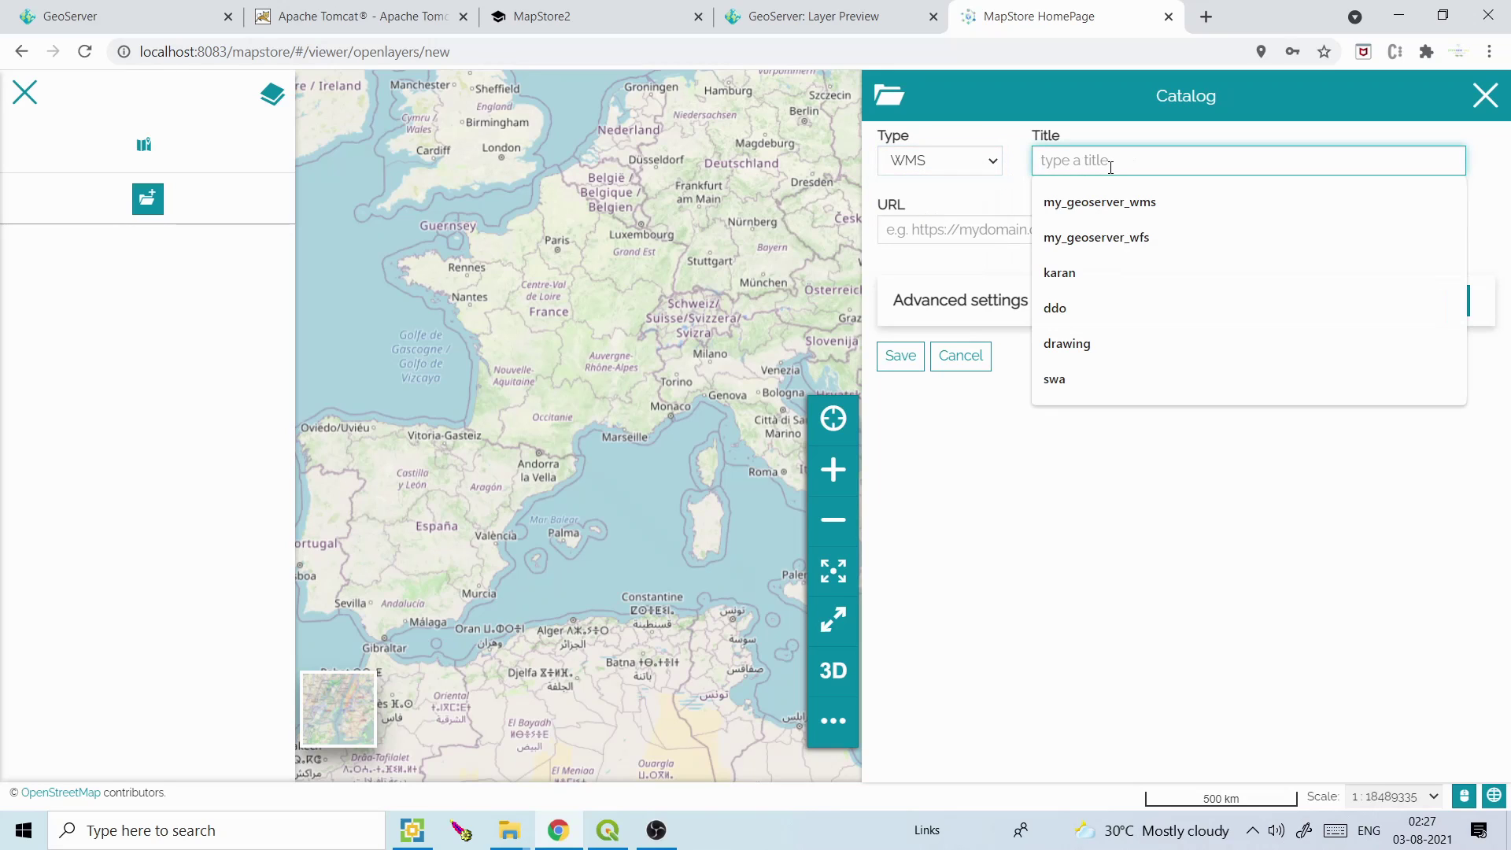
{"action": "left_click", "coordinate": [1086, 206]}
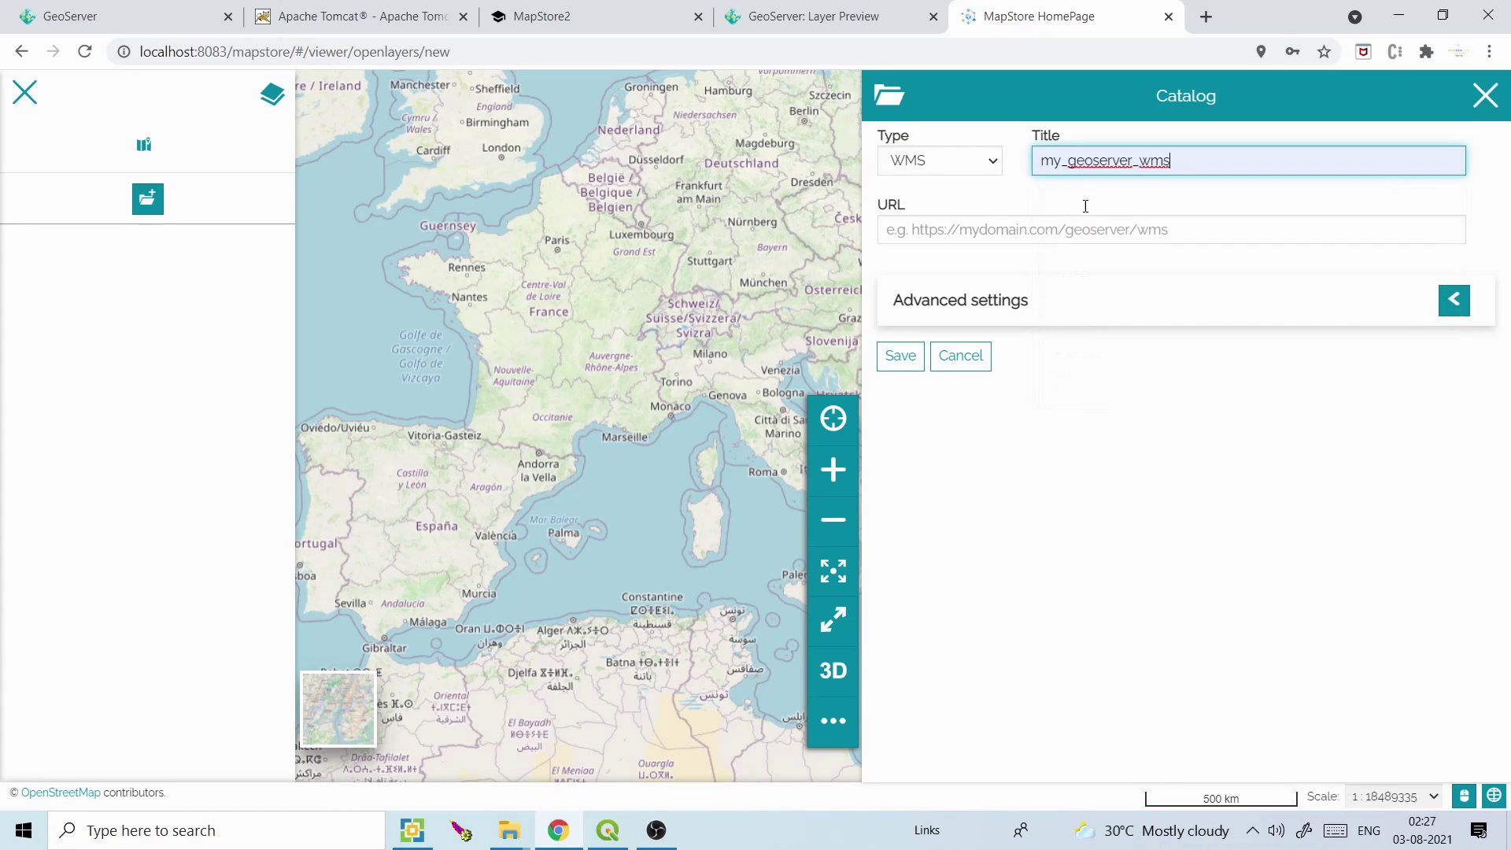
{"action": "left_click", "coordinate": [977, 224]}
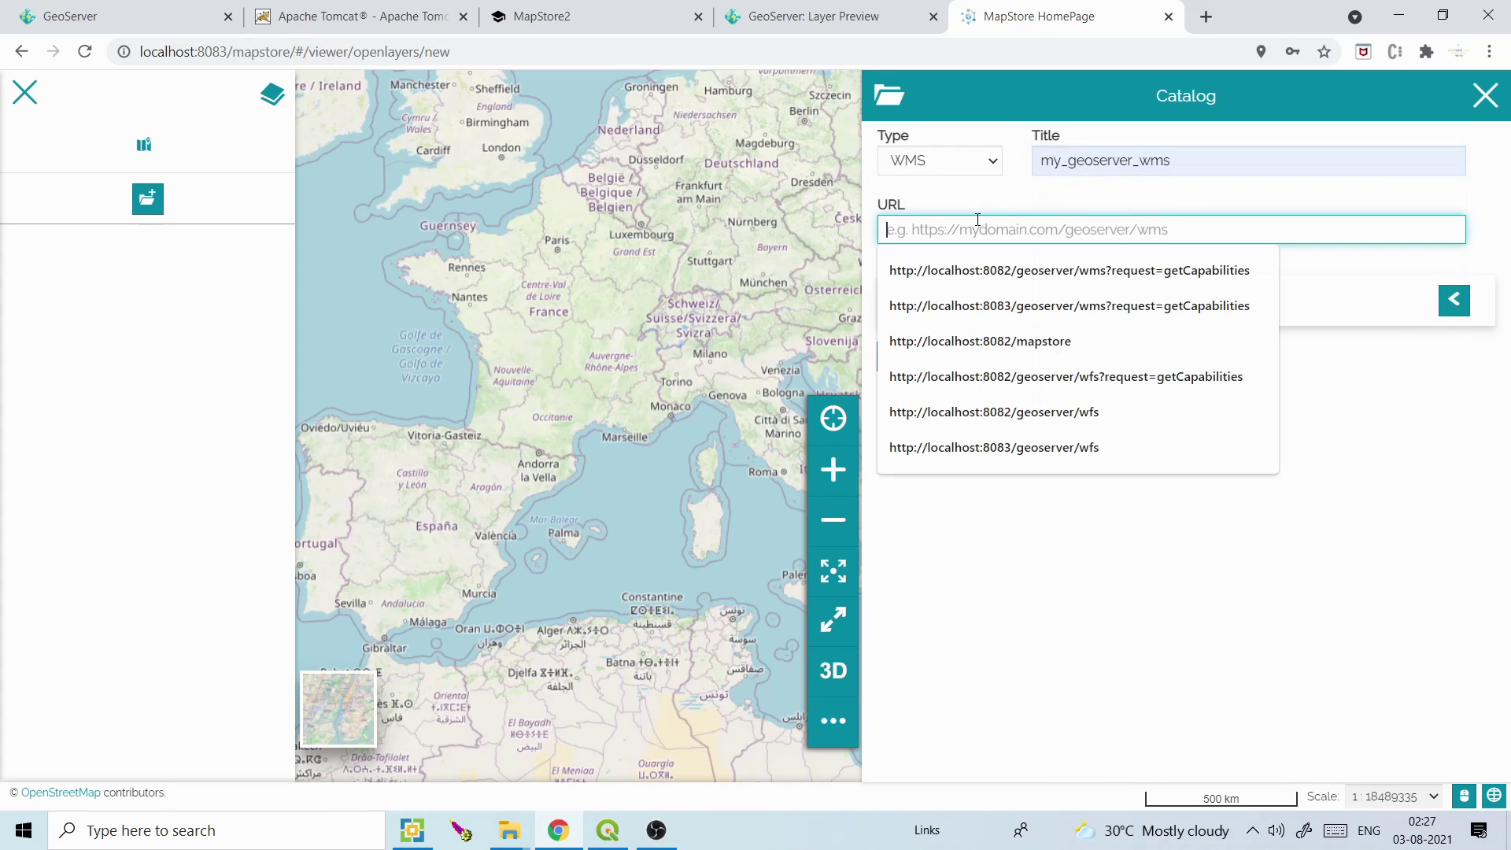
{"action": "left_click", "coordinate": [985, 293]}
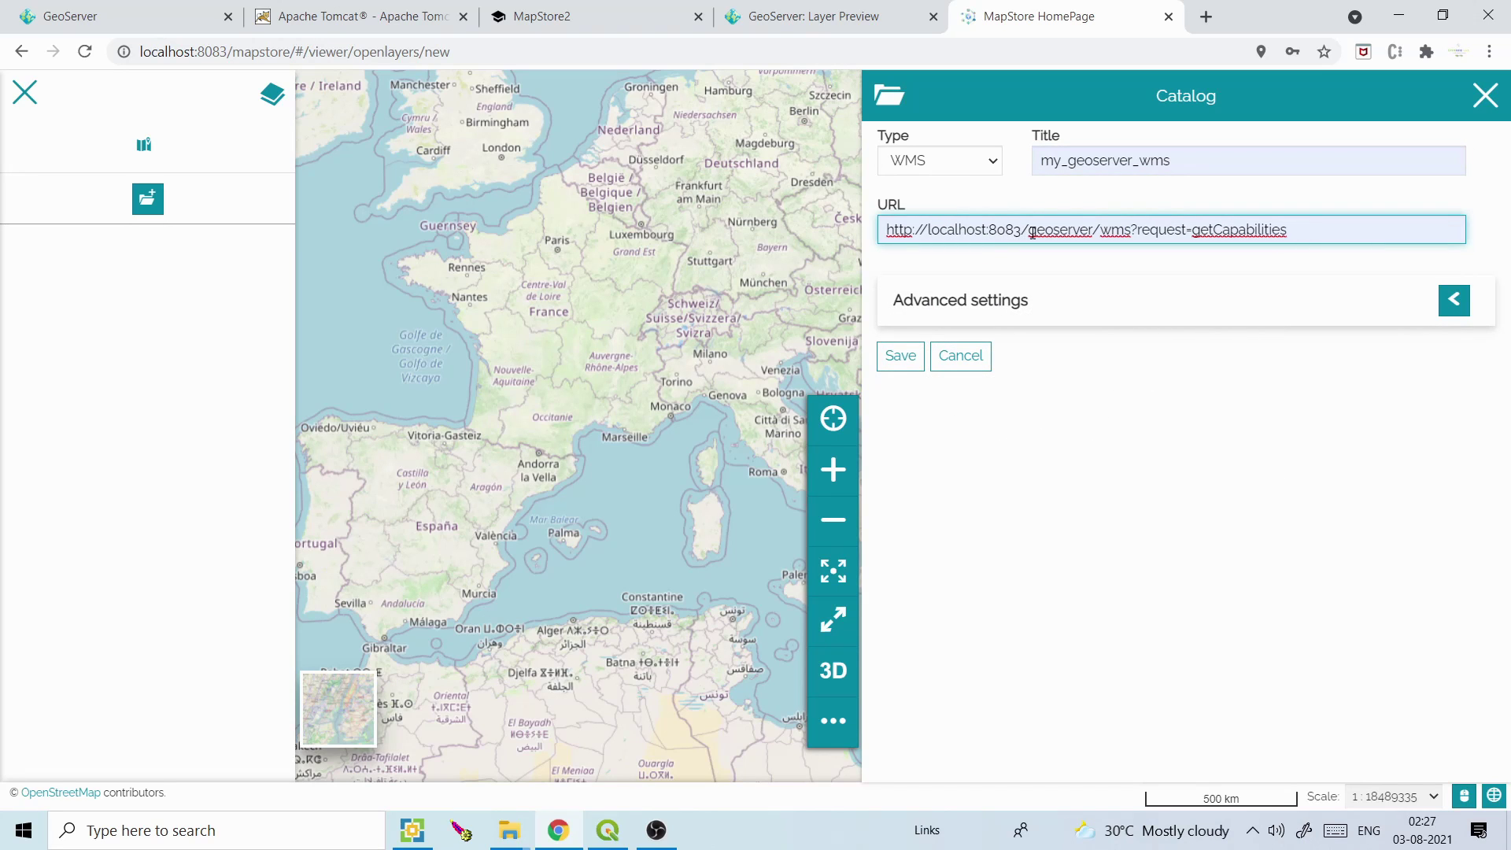
{"action": "left_click_drag", "start_coordinate": [1033, 232], "coordinate": [1133, 231]}
{"action": "left_click", "coordinate": [1297, 234]}
{"action": "left_click", "coordinate": [919, 363]}
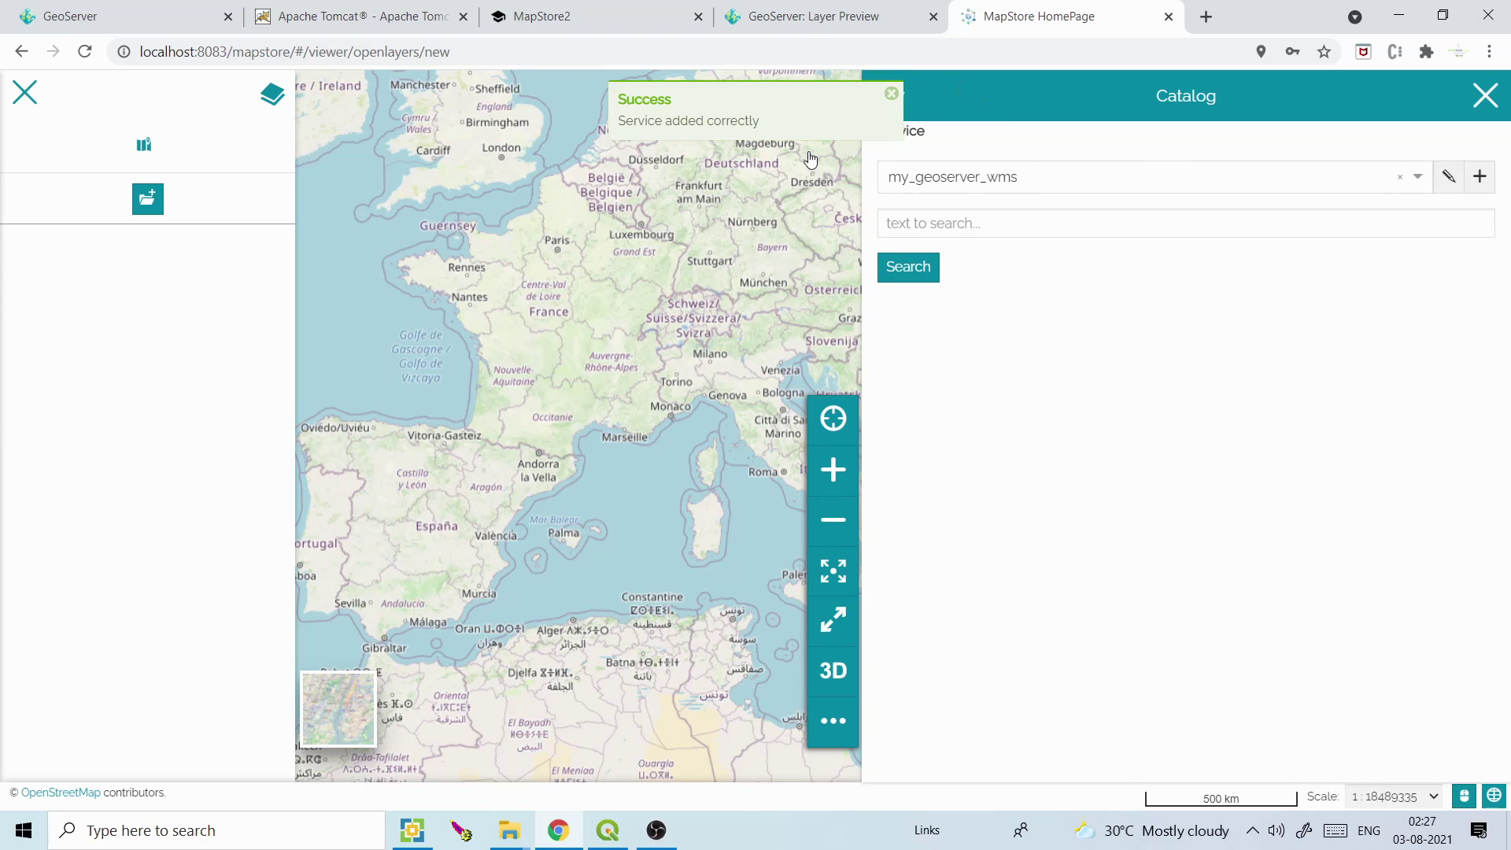
{"action": "left_click", "coordinate": [930, 221]}
Search the catalog for 'usa', refine to 'popula', and add the USA Population layer
{"action": "type", "text": "usa"}
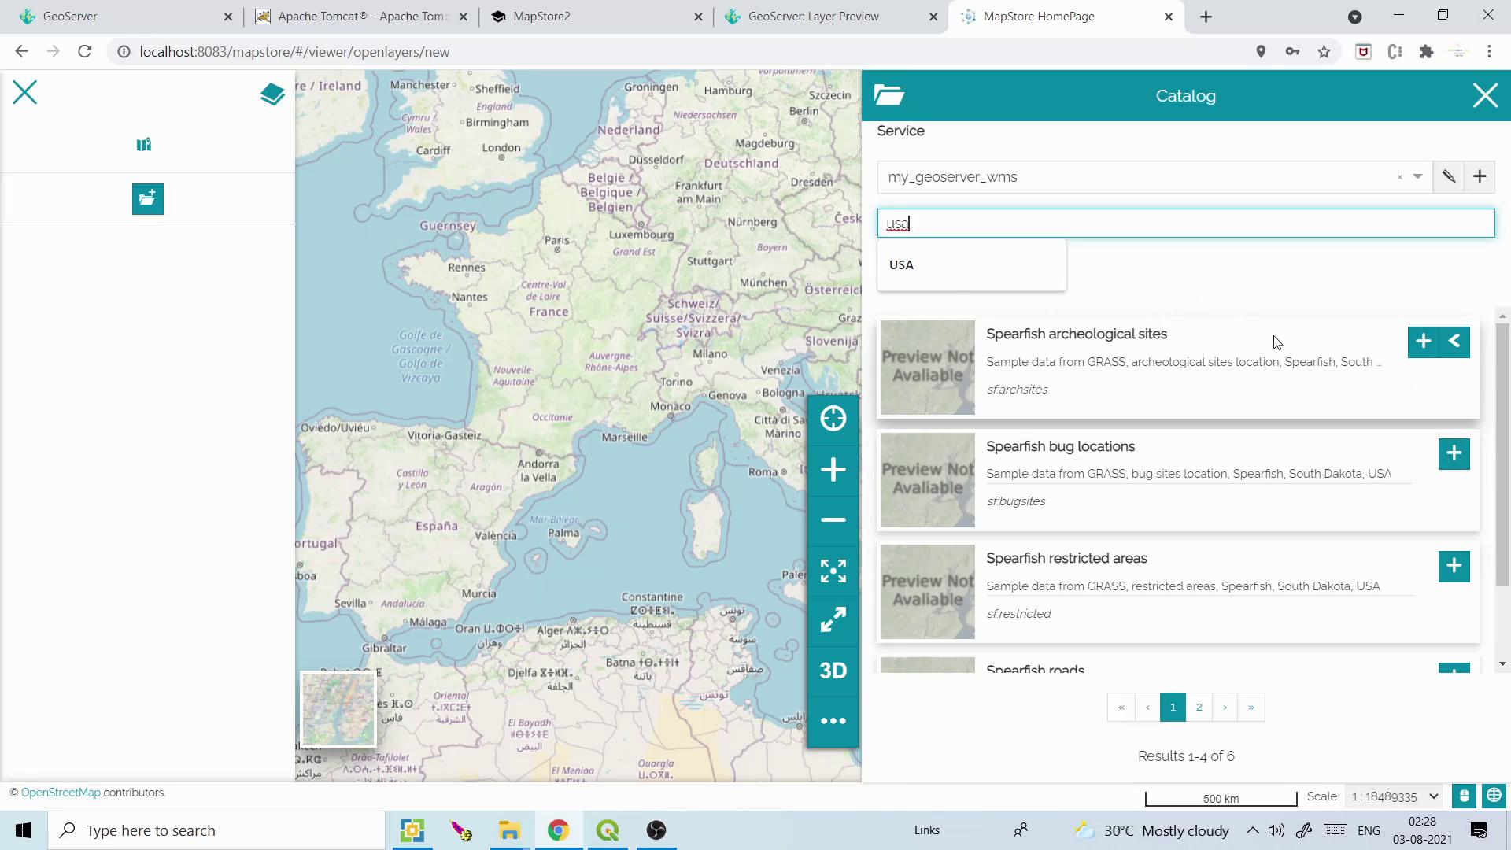
{"action": "left_click", "coordinate": [1509, 513]}
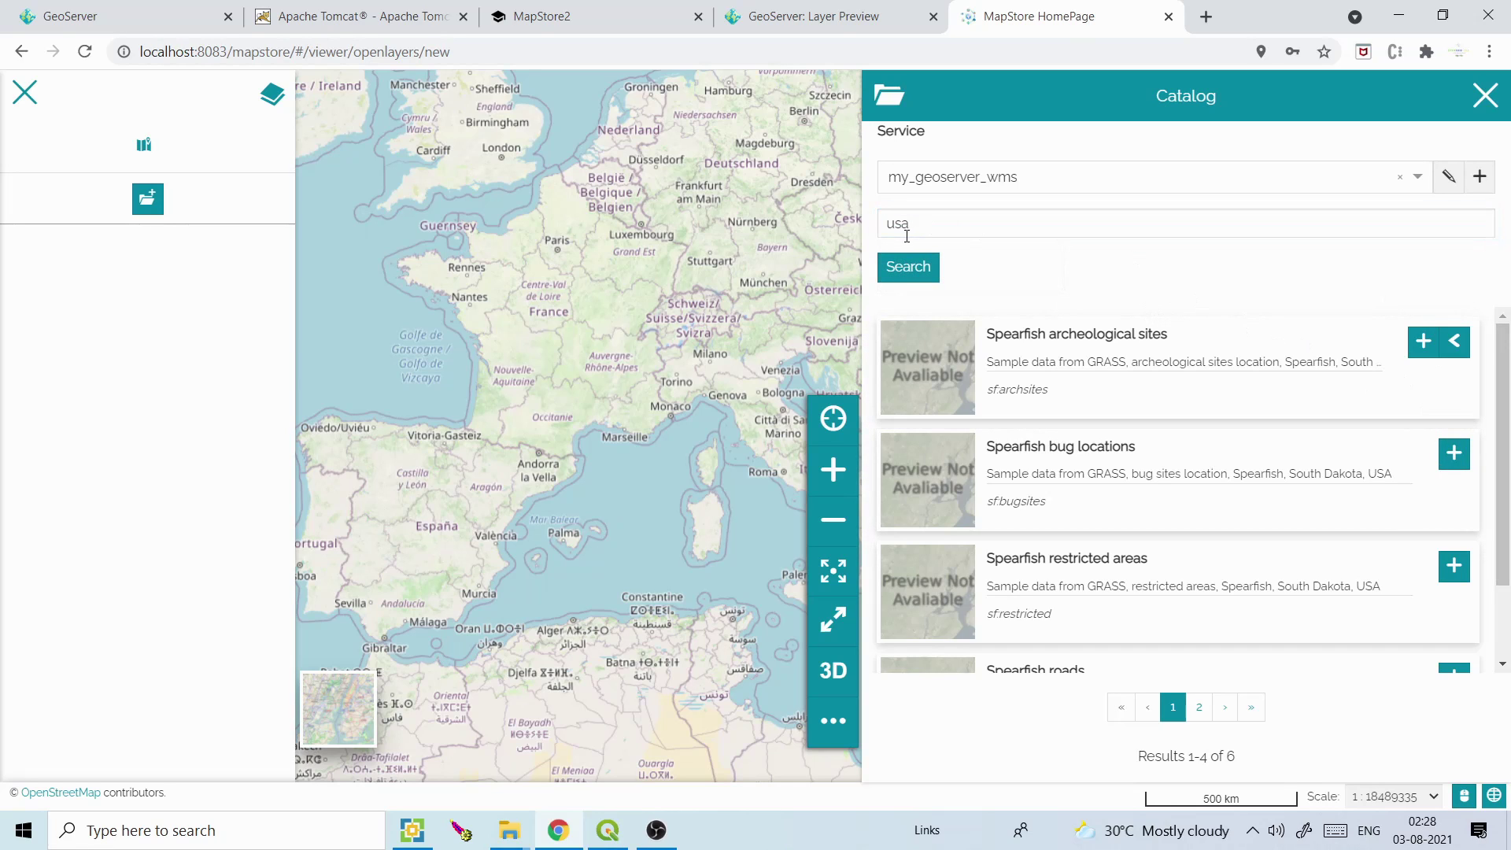
{"action": "left_click_drag", "start_coordinate": [916, 230], "coordinate": [879, 227]}
{"action": "type", "text": "popula"}
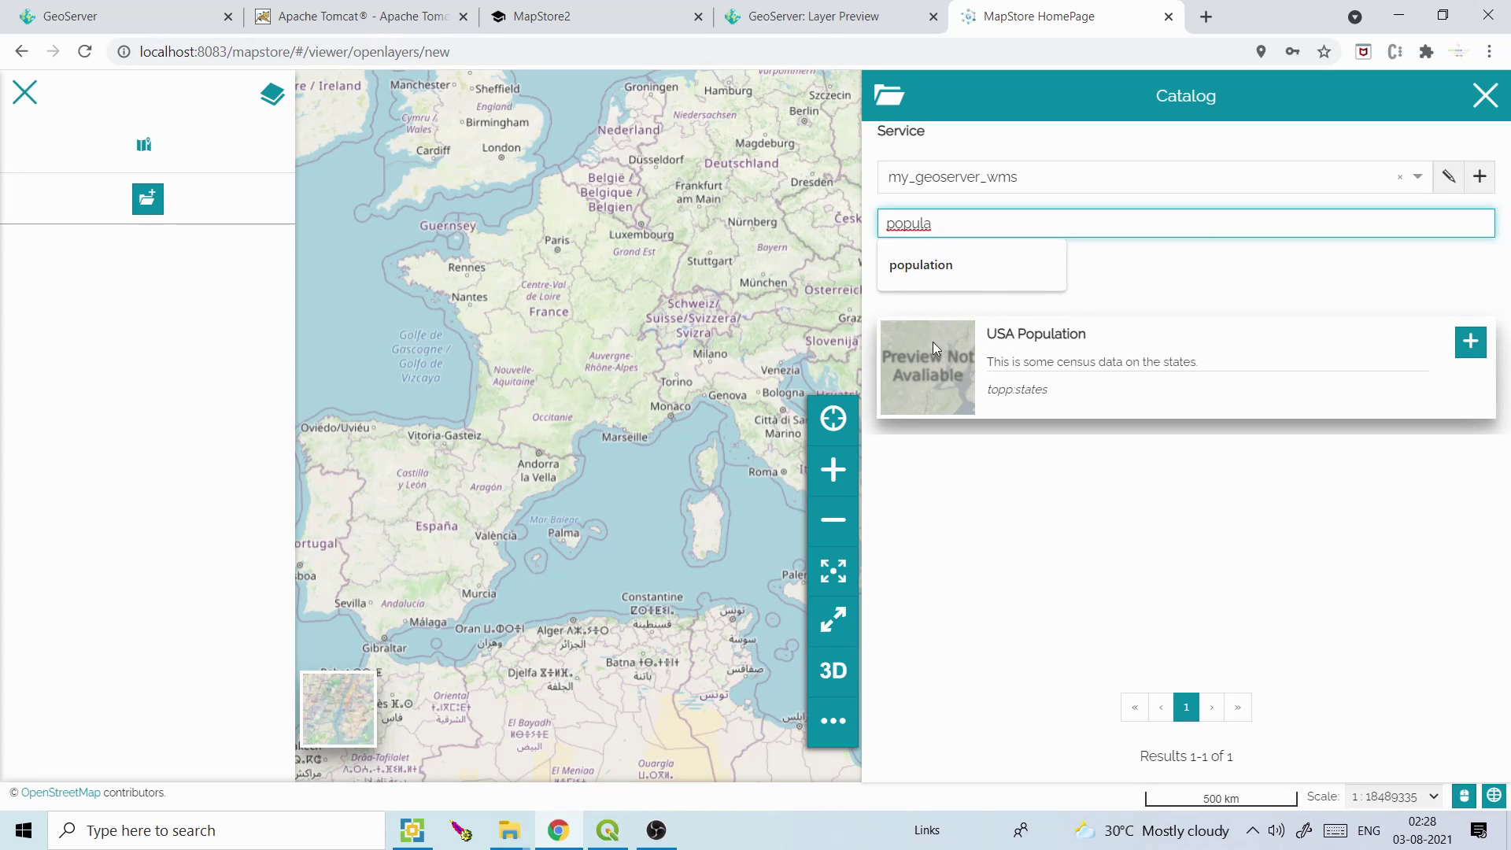
{"action": "left_click", "coordinate": [732, 9]}
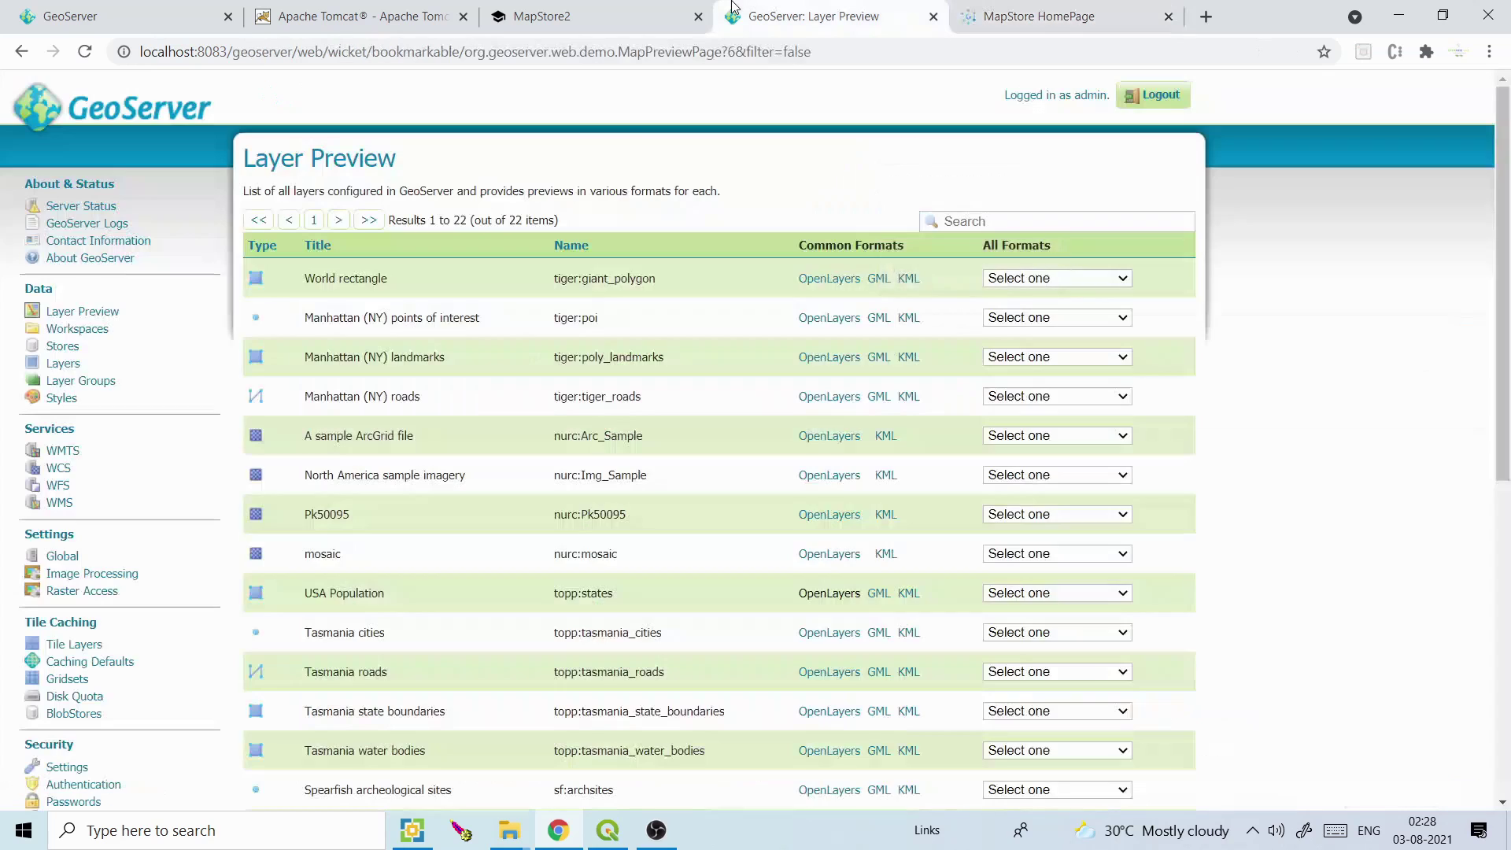
{"action": "left_click", "coordinate": [1046, 15]}
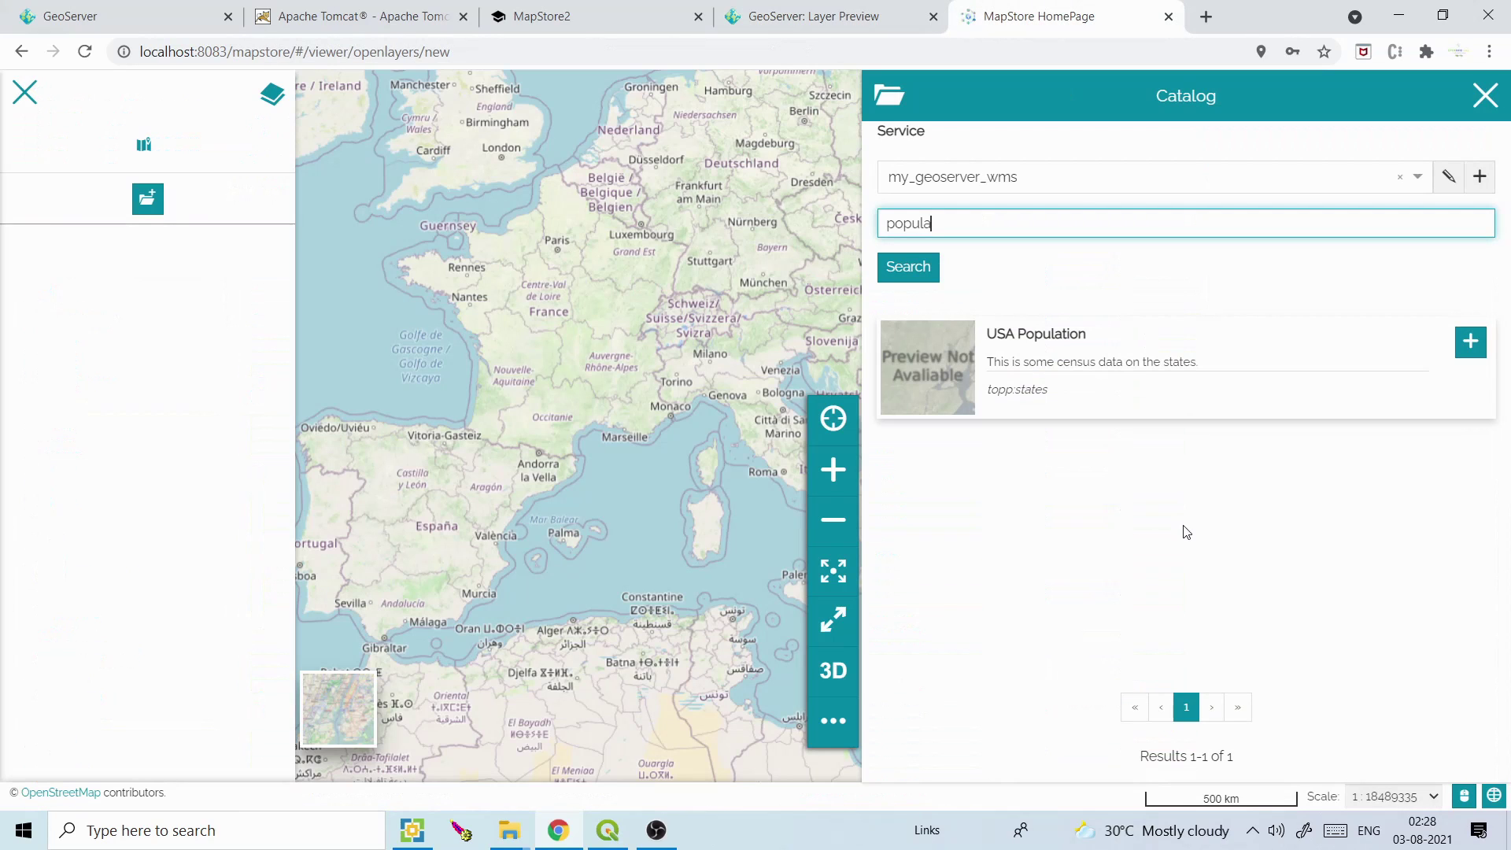
{"action": "left_click", "coordinate": [1457, 350]}
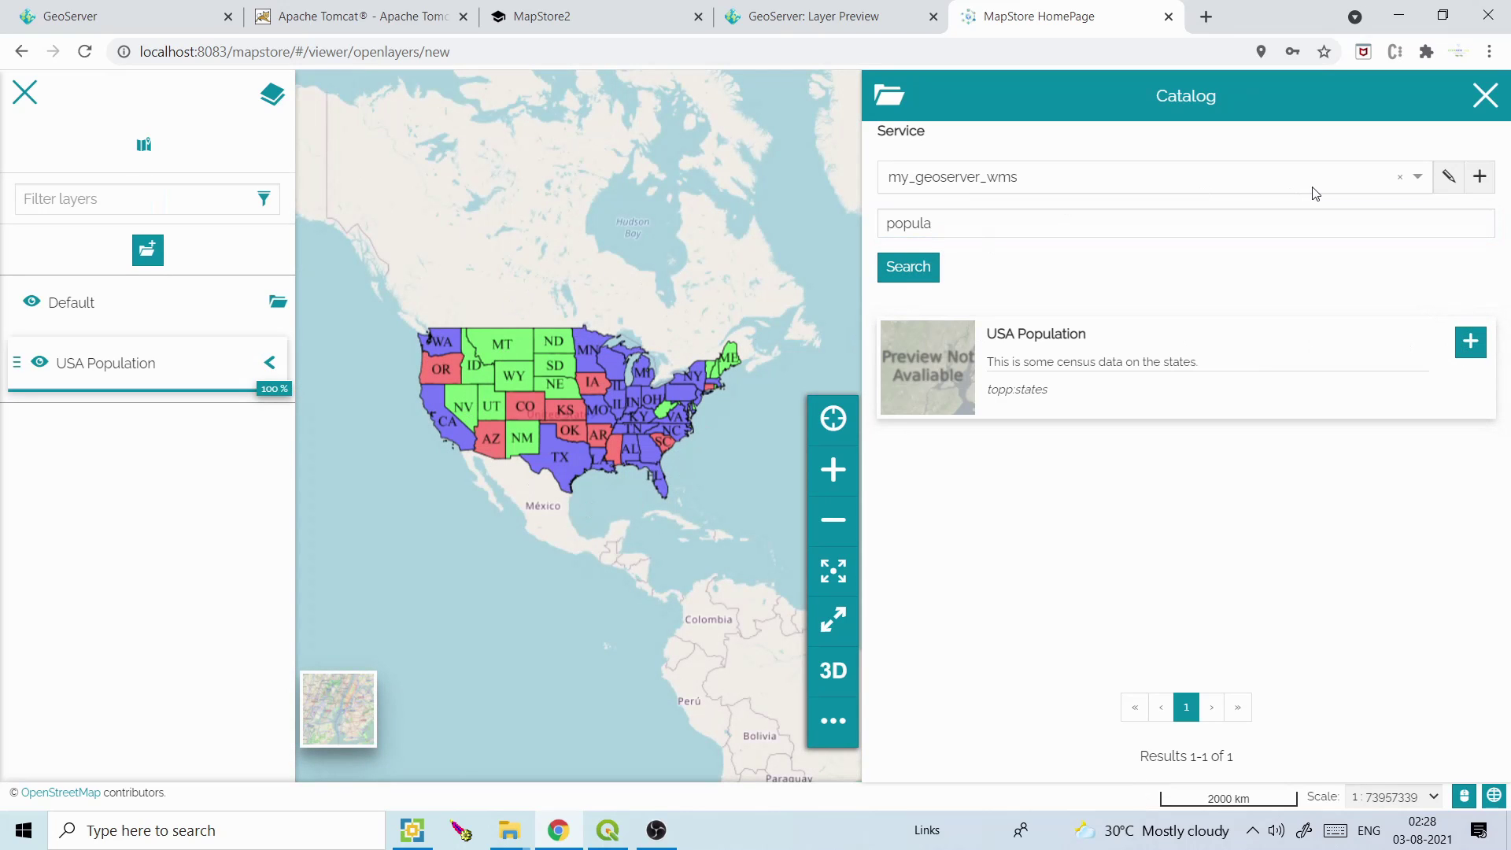
Search the catalog for 'USA' and add the Spearfish roads layer to the map
{"action": "left_click", "coordinate": [950, 225]}
{"action": "left_click_drag", "start_coordinate": [949, 225], "coordinate": [873, 228]}
{"action": "type", "text": "USA"}
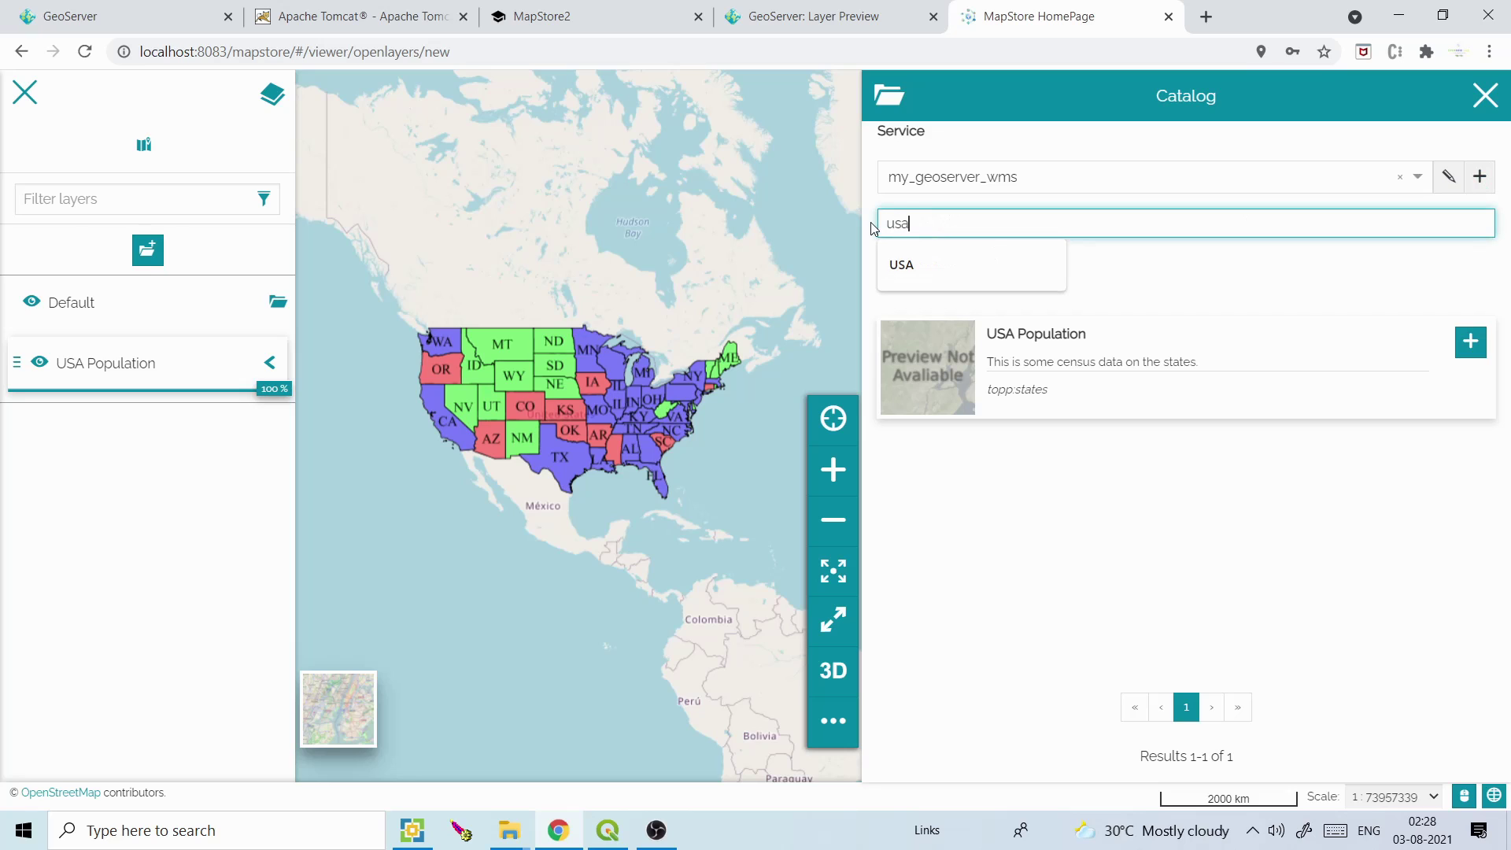
{"action": "left_click", "coordinate": [939, 270]}
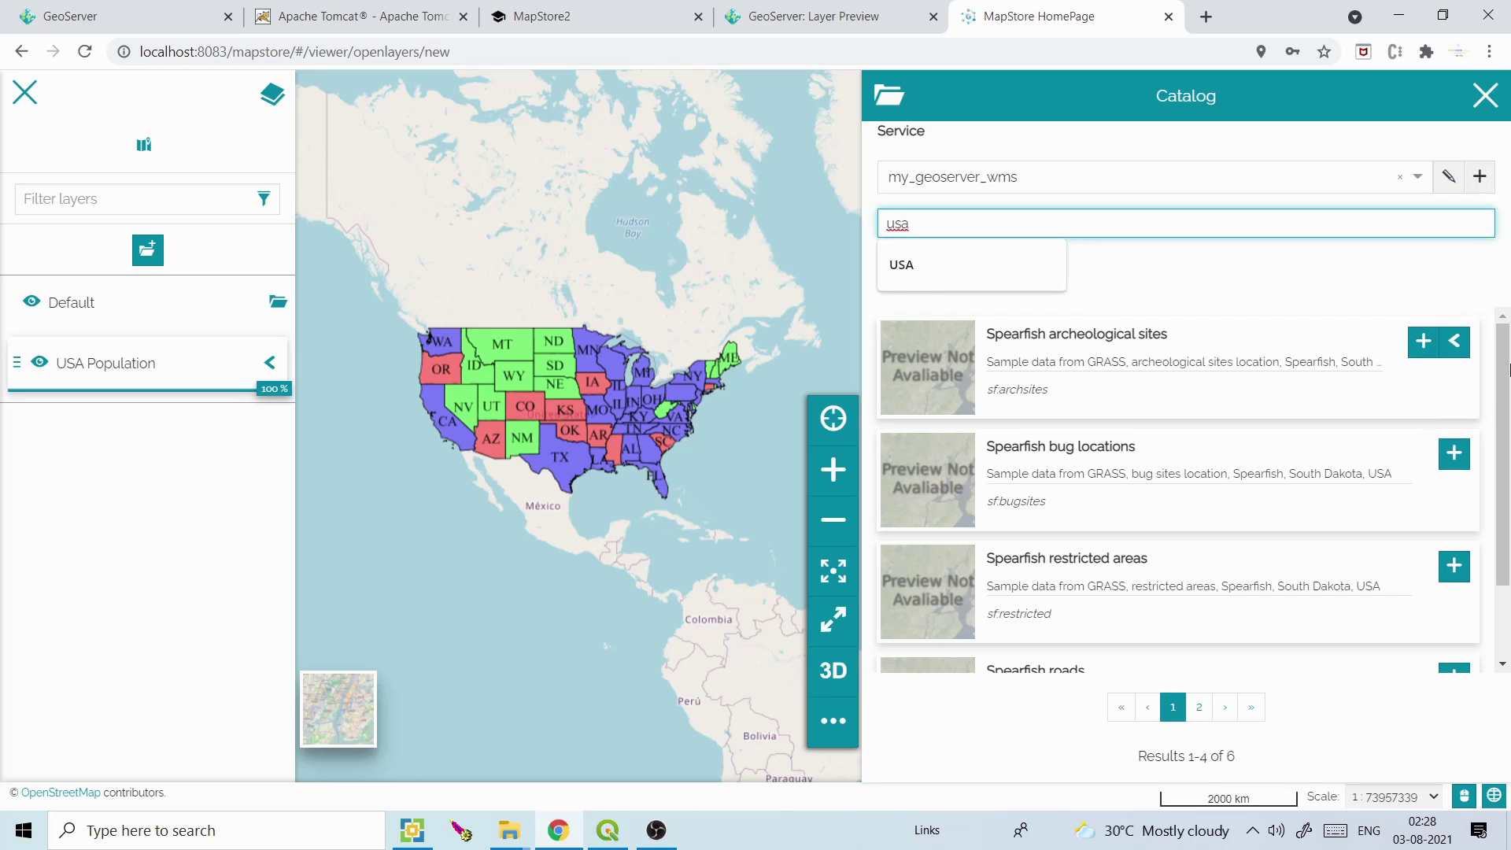
{"action": "left_click", "coordinate": [1507, 476]}
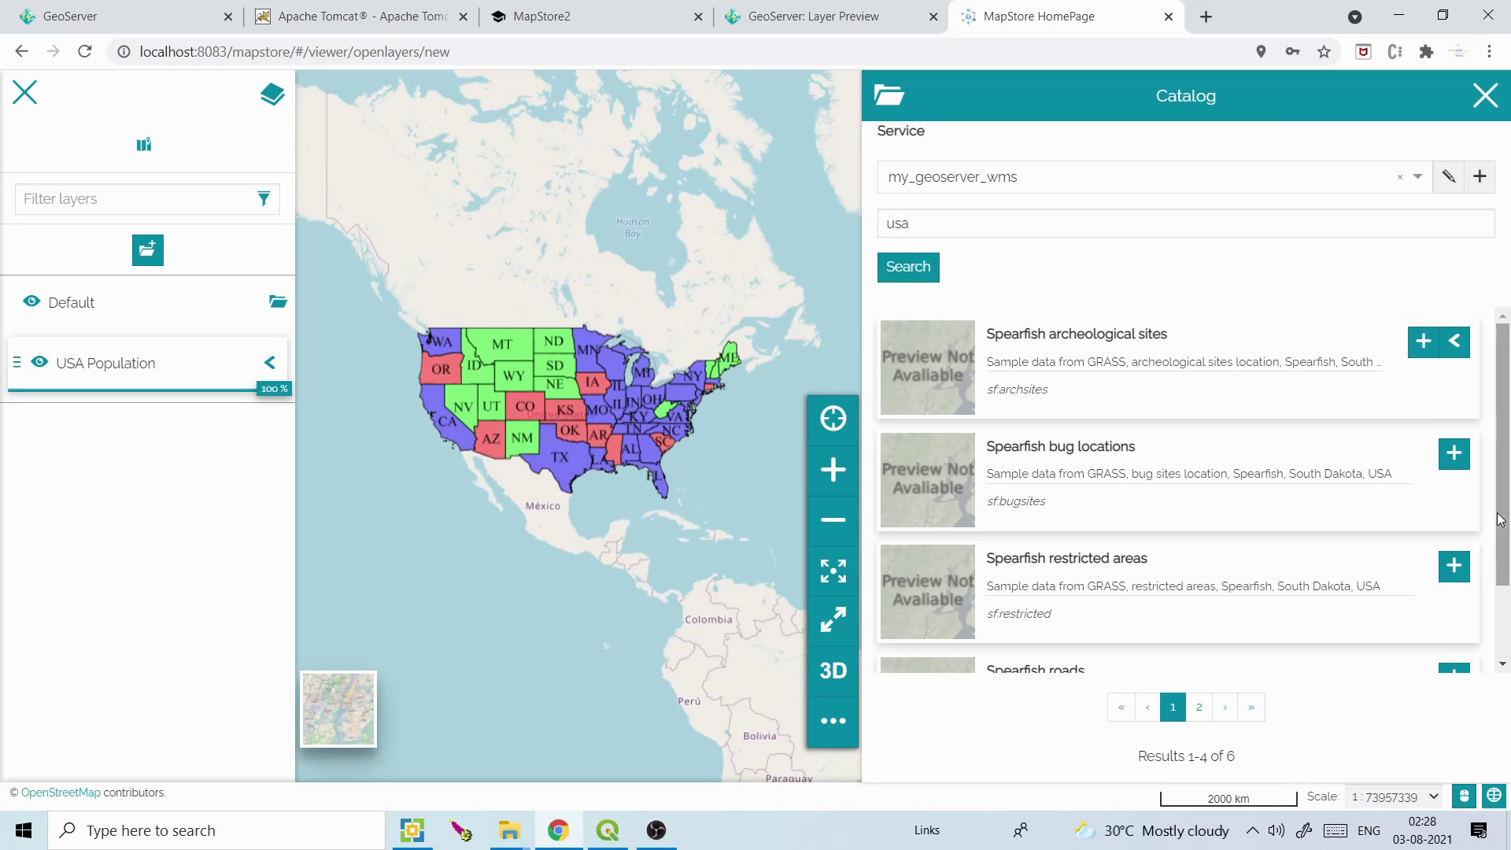
{"action": "scroll", "coordinate": [1501, 519], "scroll_direction": "down", "scroll_amount": 1}
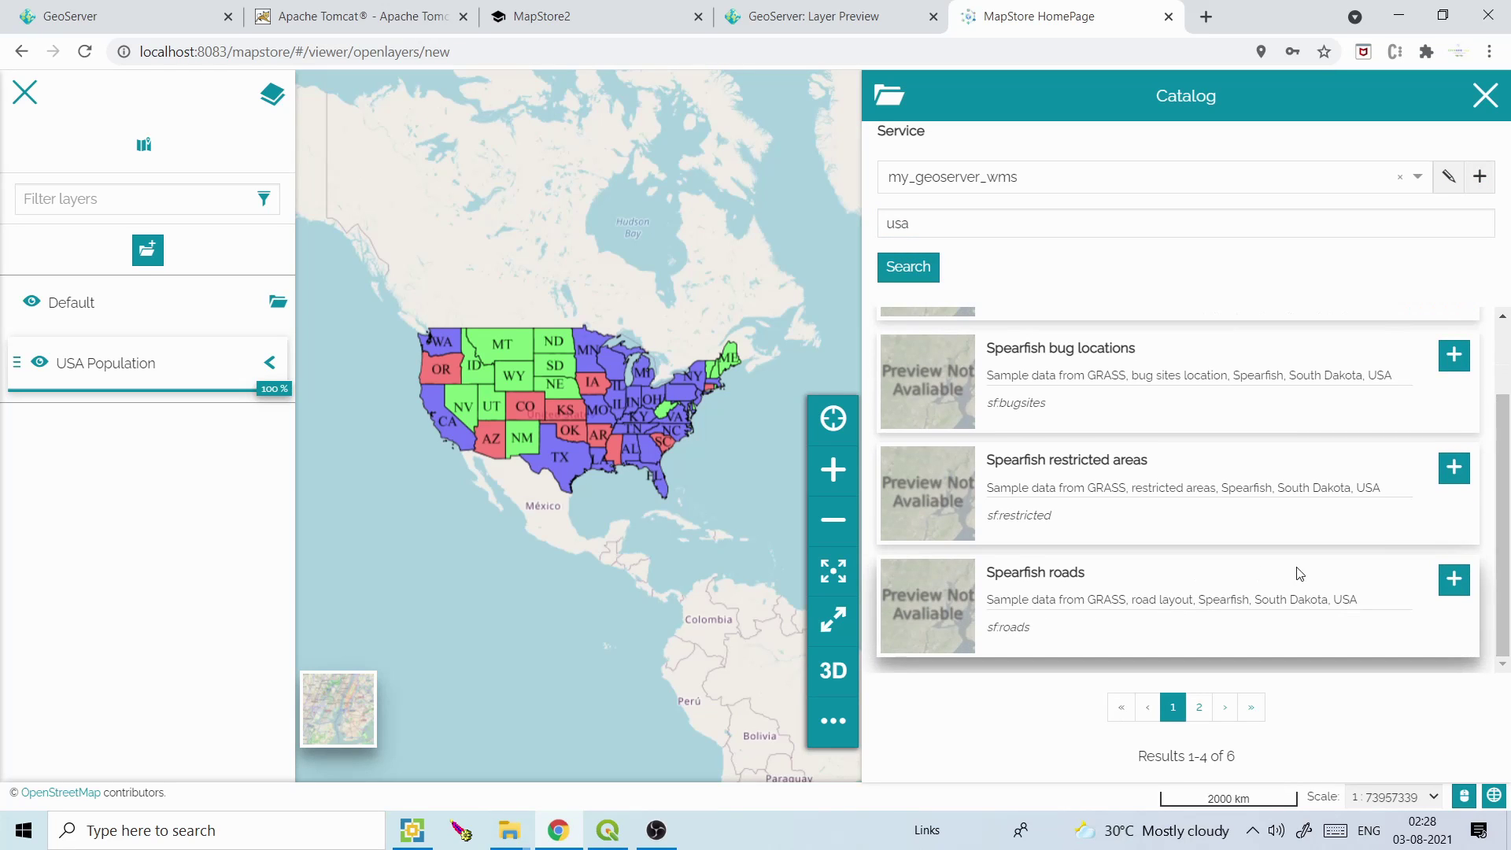
{"action": "left_click", "coordinate": [1454, 579]}
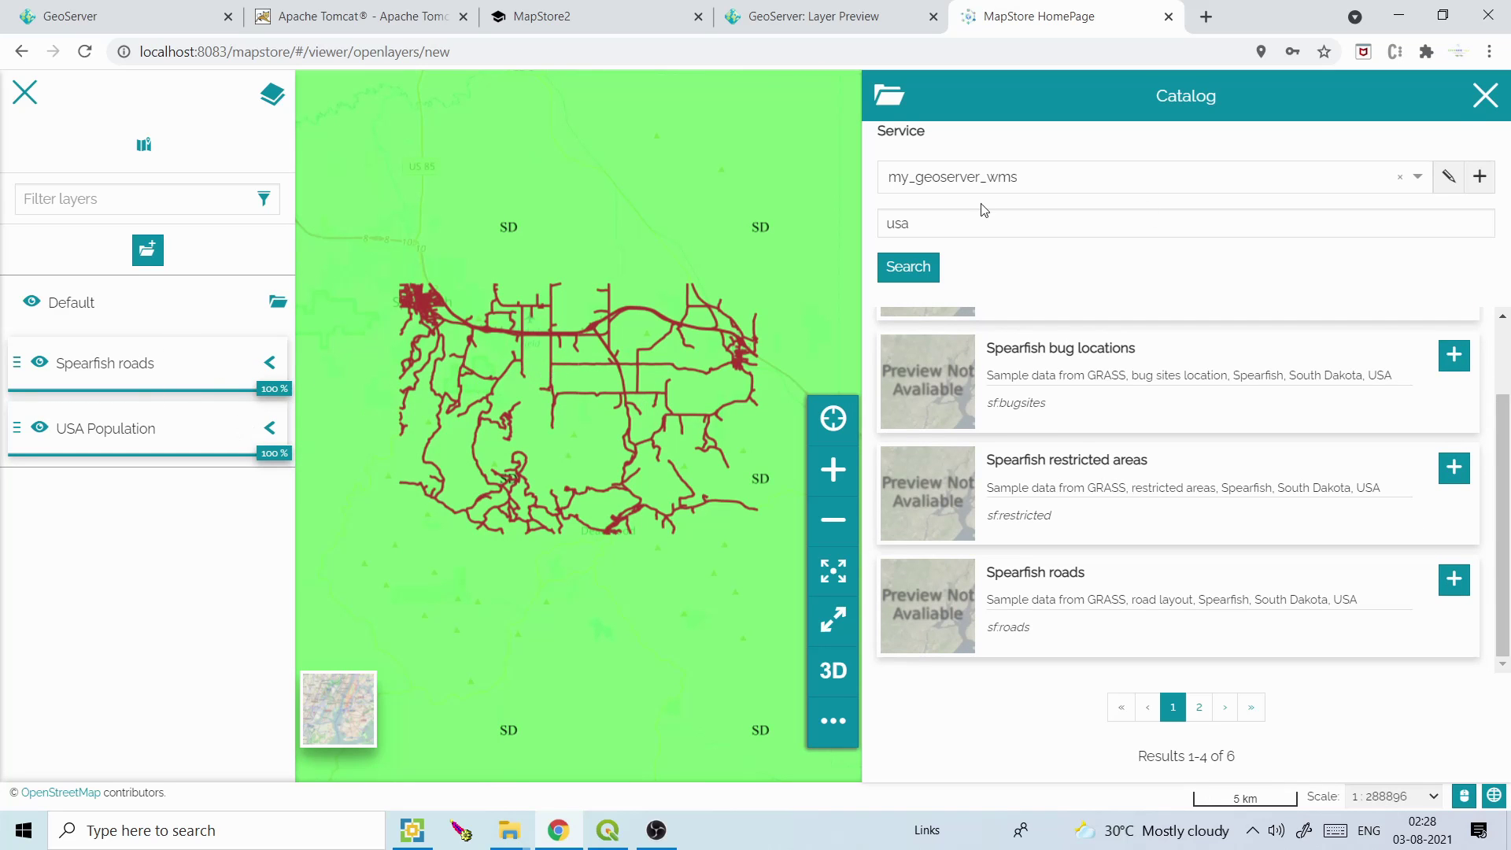
Close the Catalog, zoom out to the whole US, and hide the Spearfish roads layer
{"action": "left_click", "coordinate": [1485, 95]}
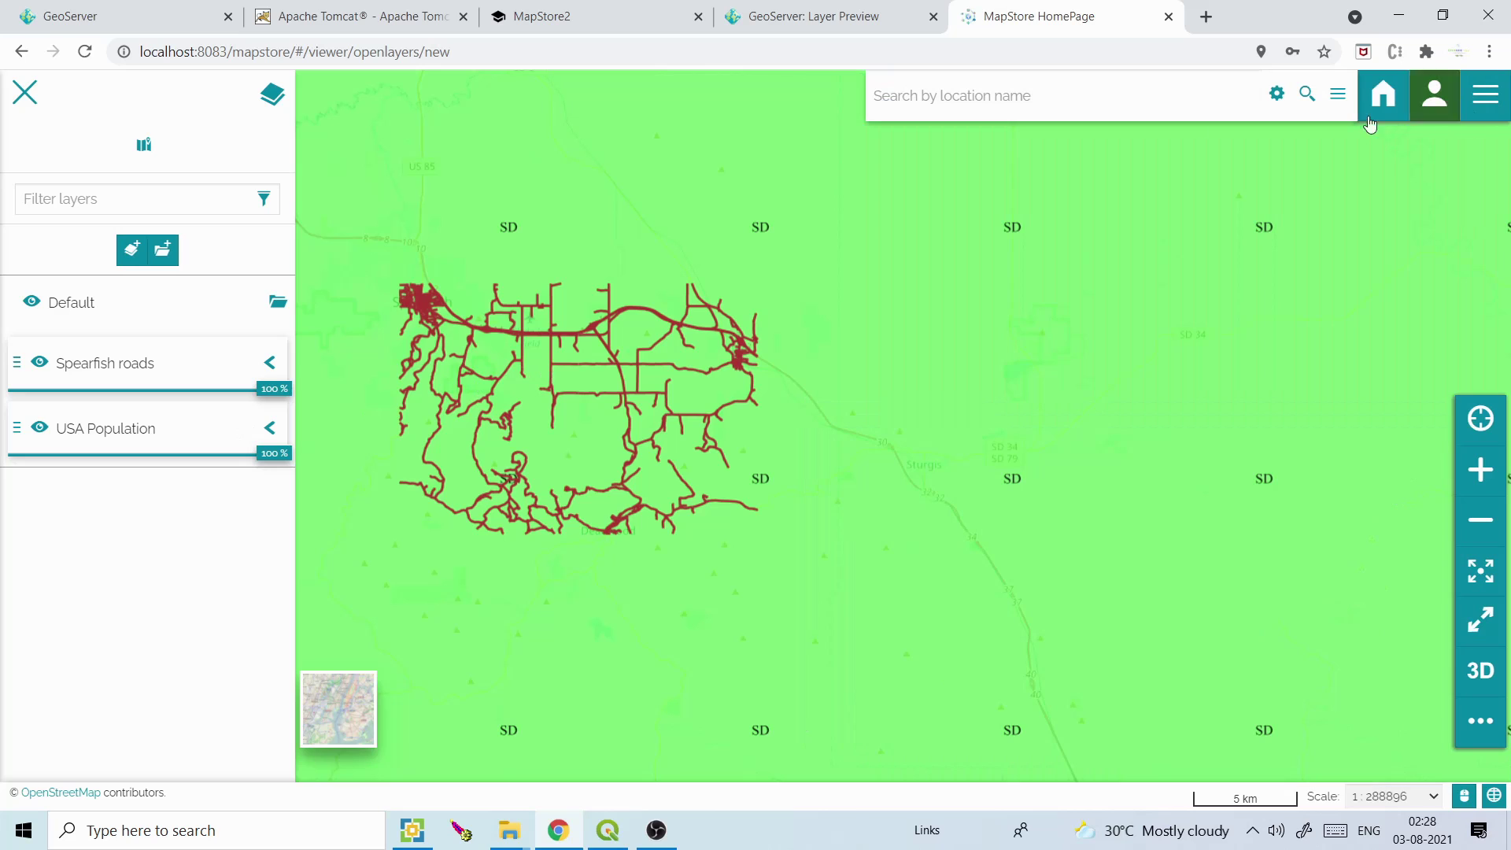
{"action": "left_click", "coordinate": [1482, 525]}
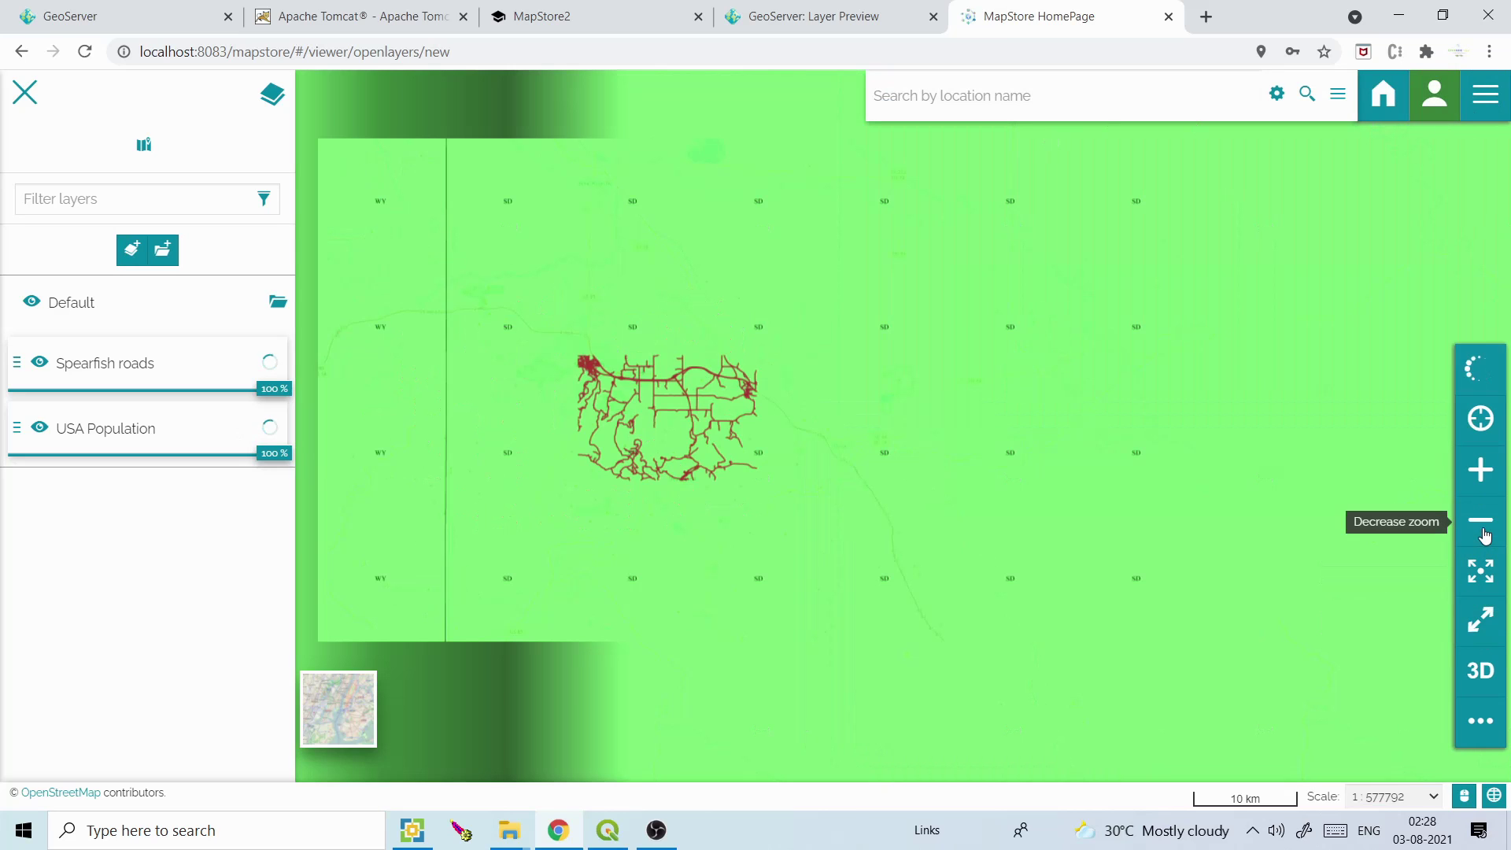
{"action": "left_click", "coordinate": [1485, 532]}
{"action": "left_click", "coordinate": [1485, 532]}
{"action": "left_click", "coordinate": [1484, 532]}
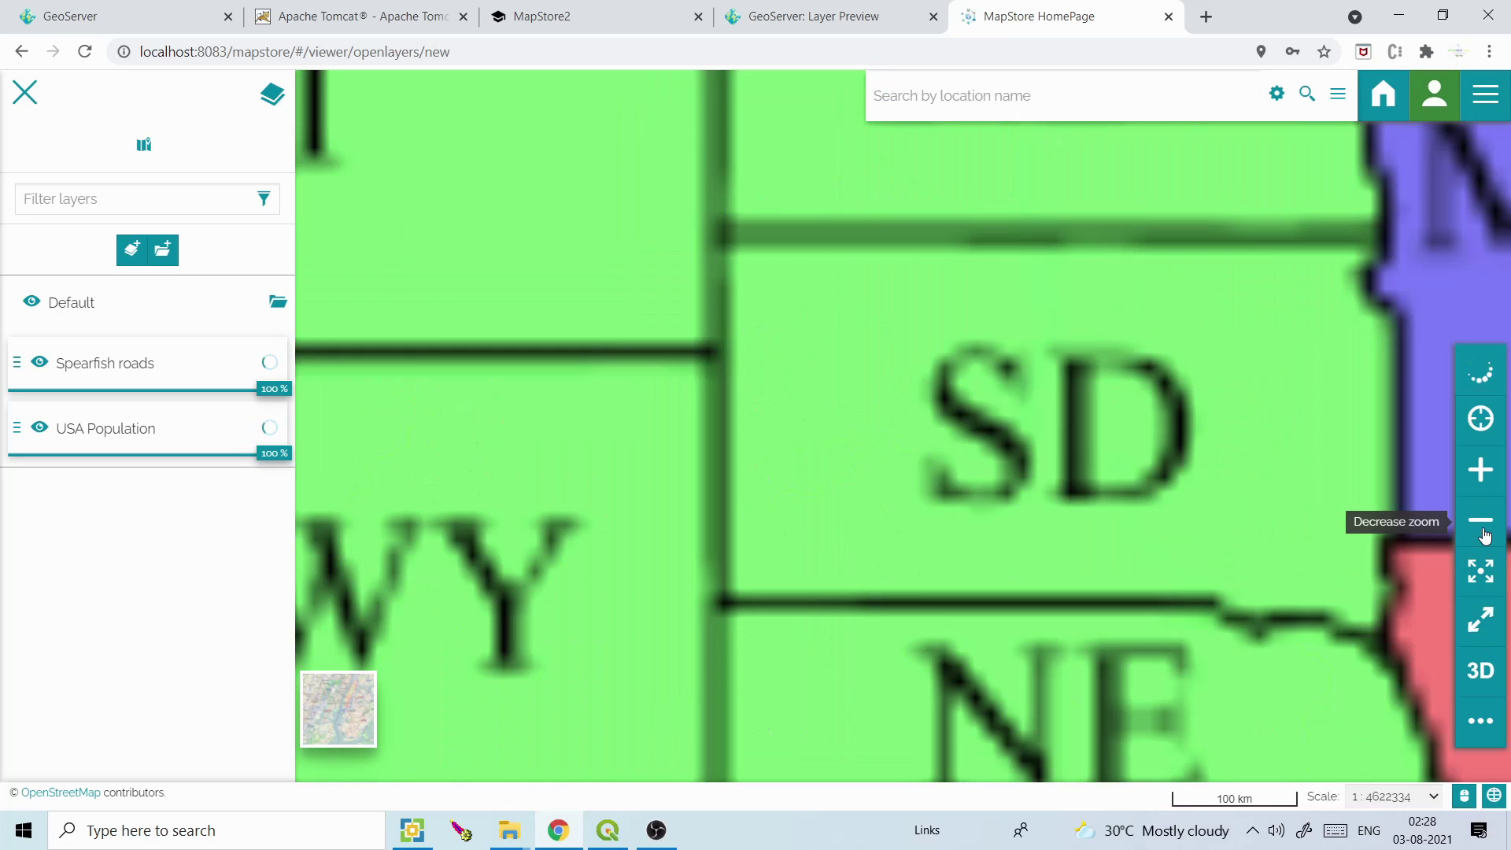
{"action": "left_click", "coordinate": [1484, 532]}
{"action": "left_click", "coordinate": [1485, 532]}
{"action": "left_click", "coordinate": [1484, 532]}
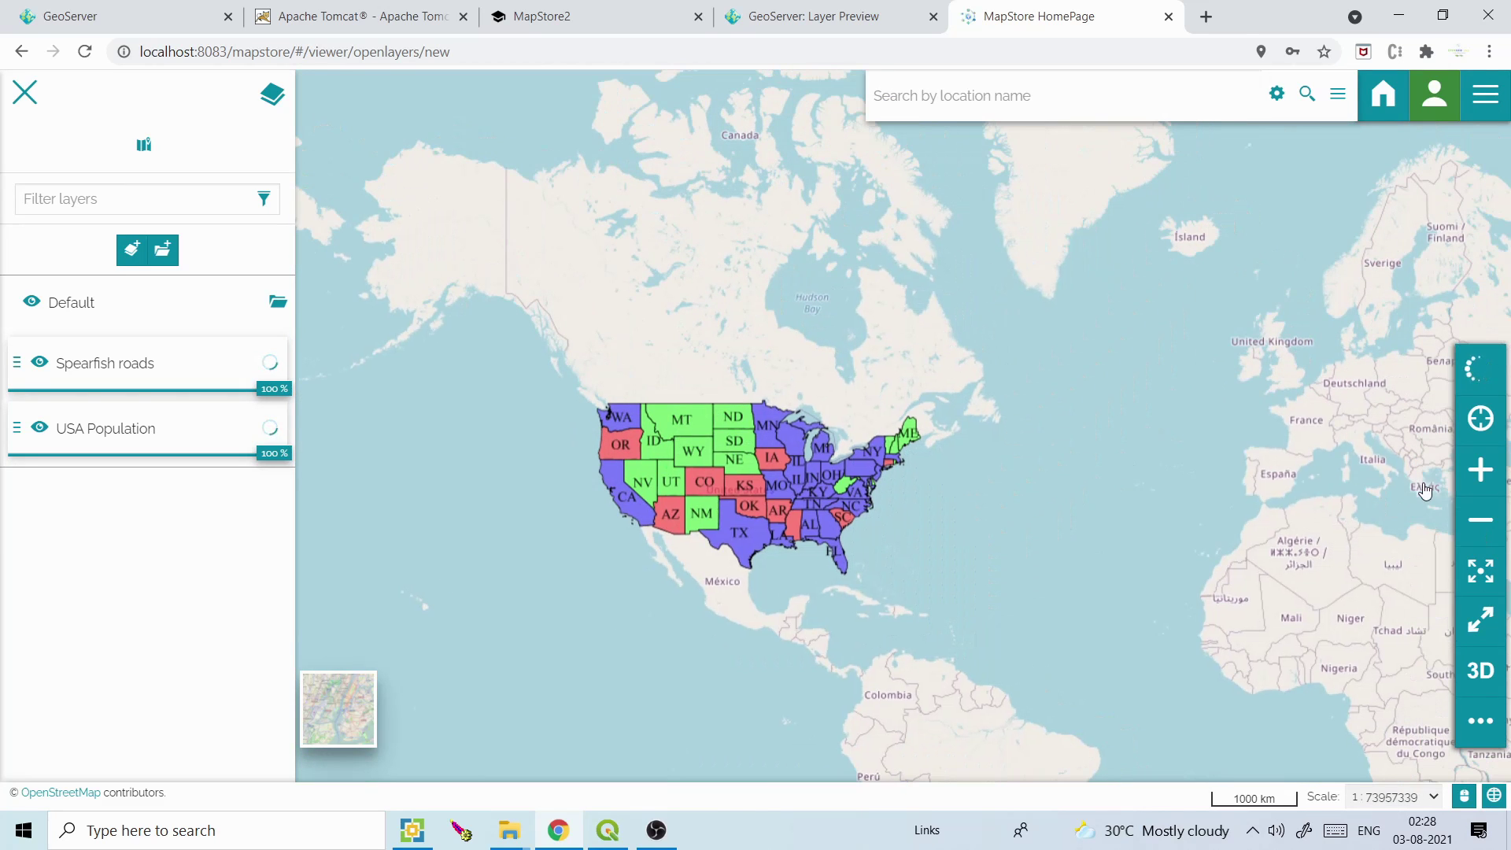
{"action": "left_click", "coordinate": [1482, 476]}
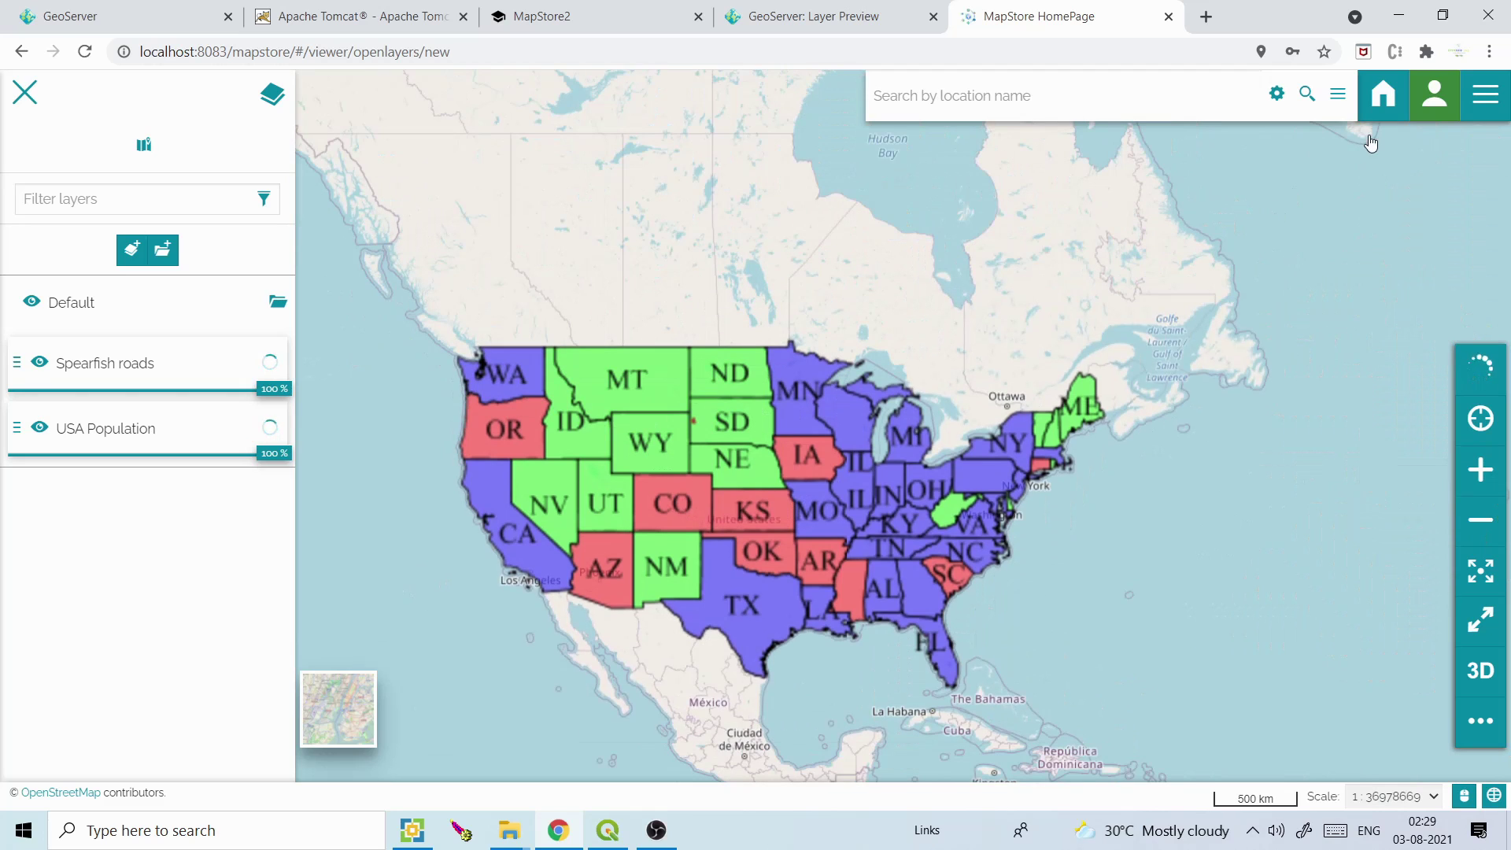
{"action": "left_click", "coordinate": [39, 363]}
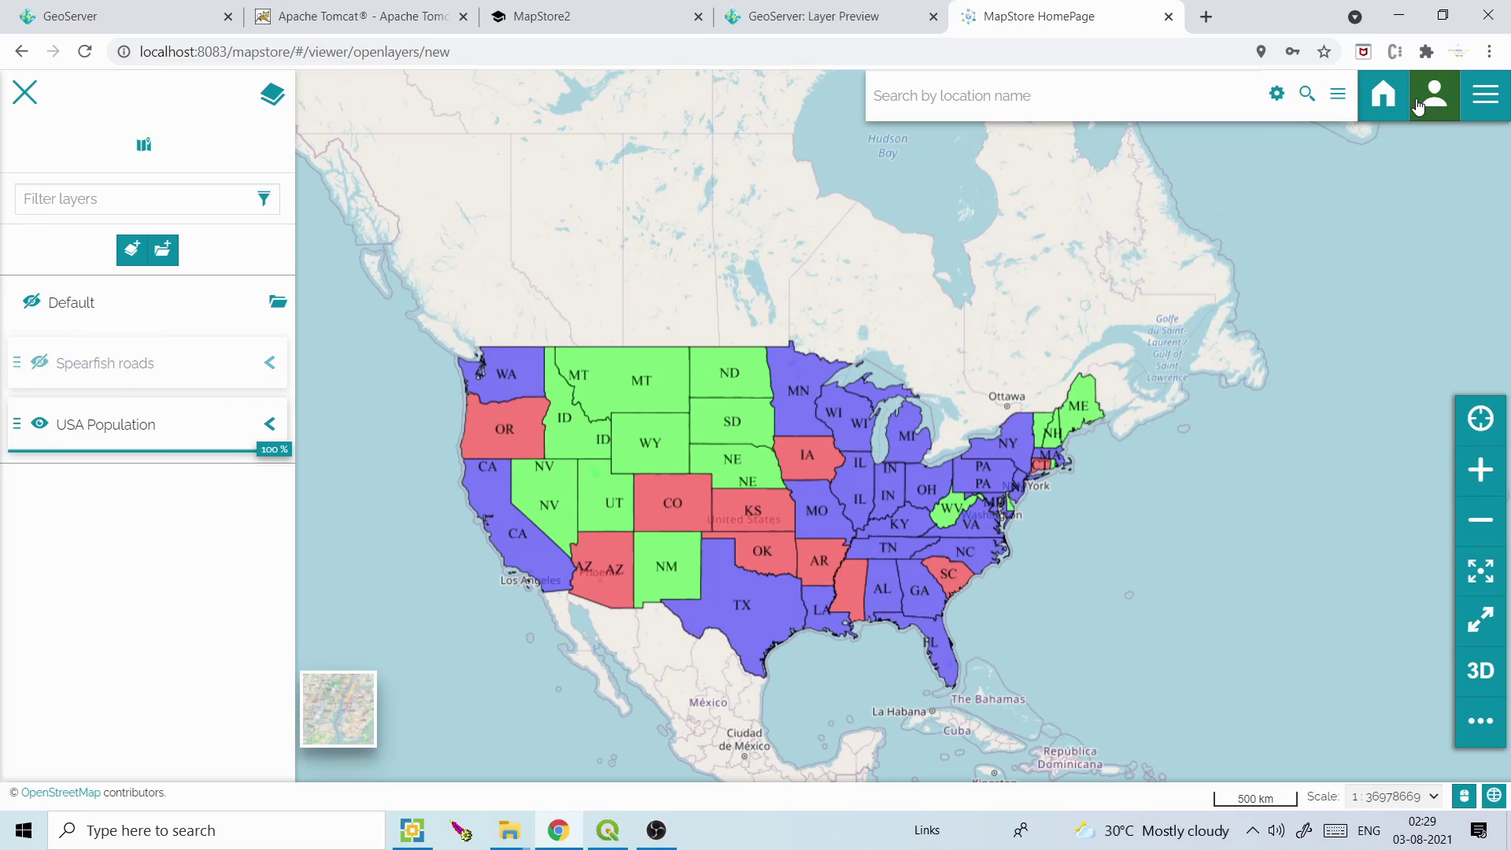
{"action": "left_click", "coordinate": [128, 249]}
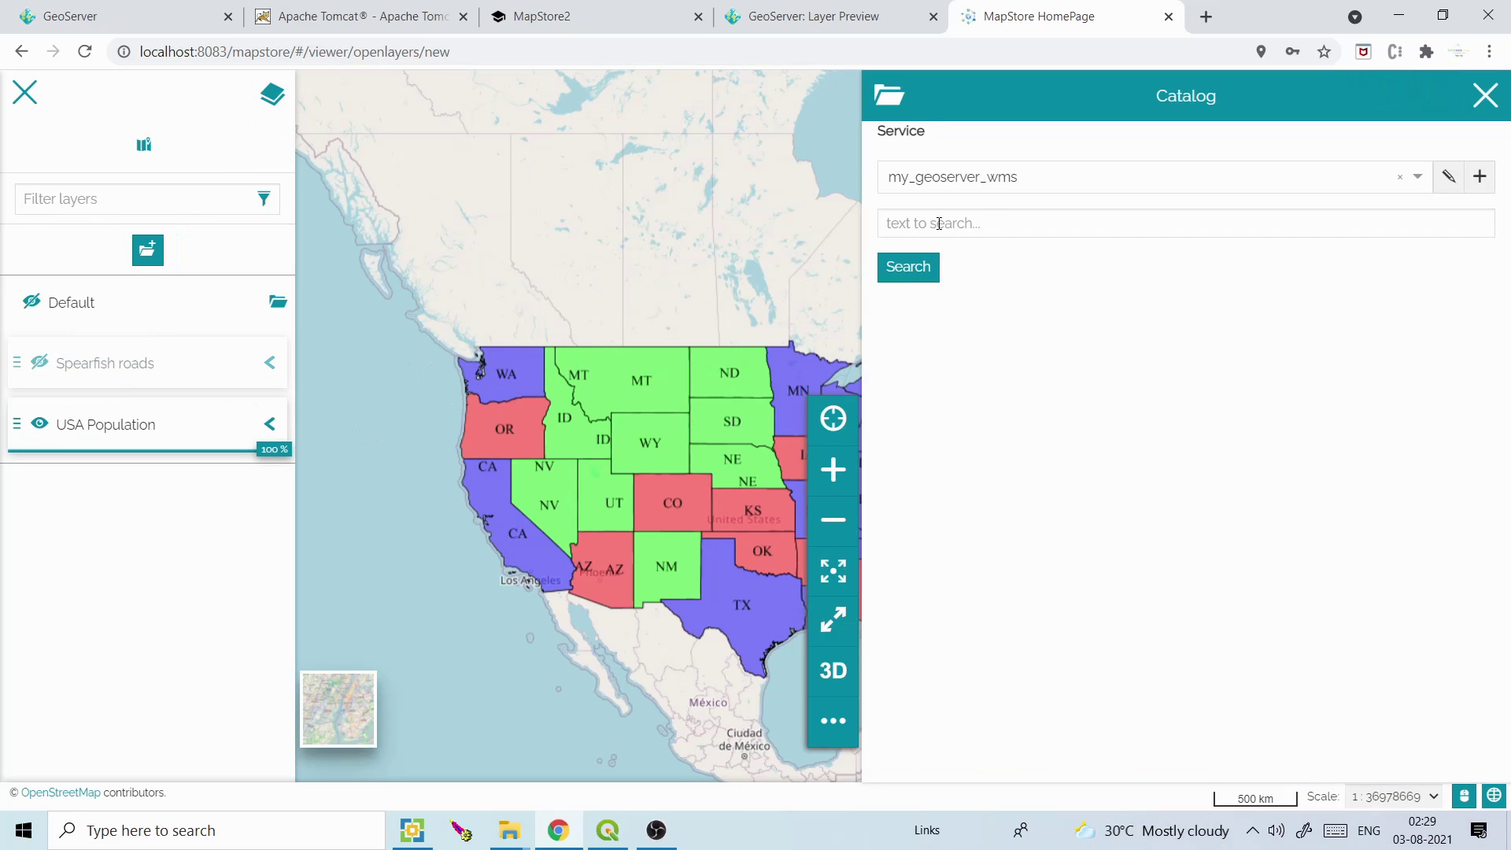
{"action": "left_click", "coordinate": [1479, 178]}
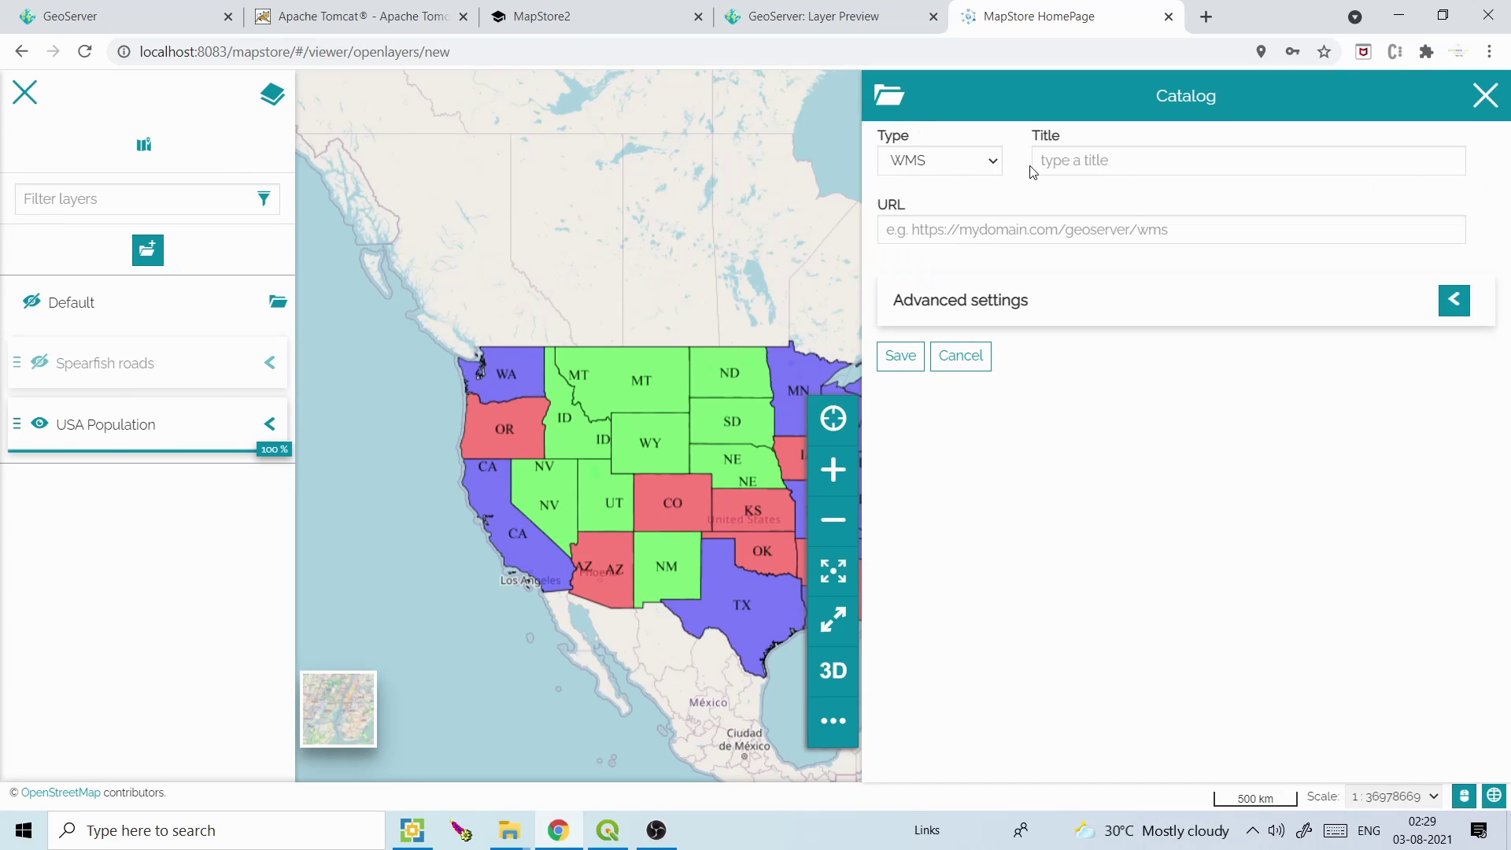
{"action": "left_click", "coordinate": [950, 164]}
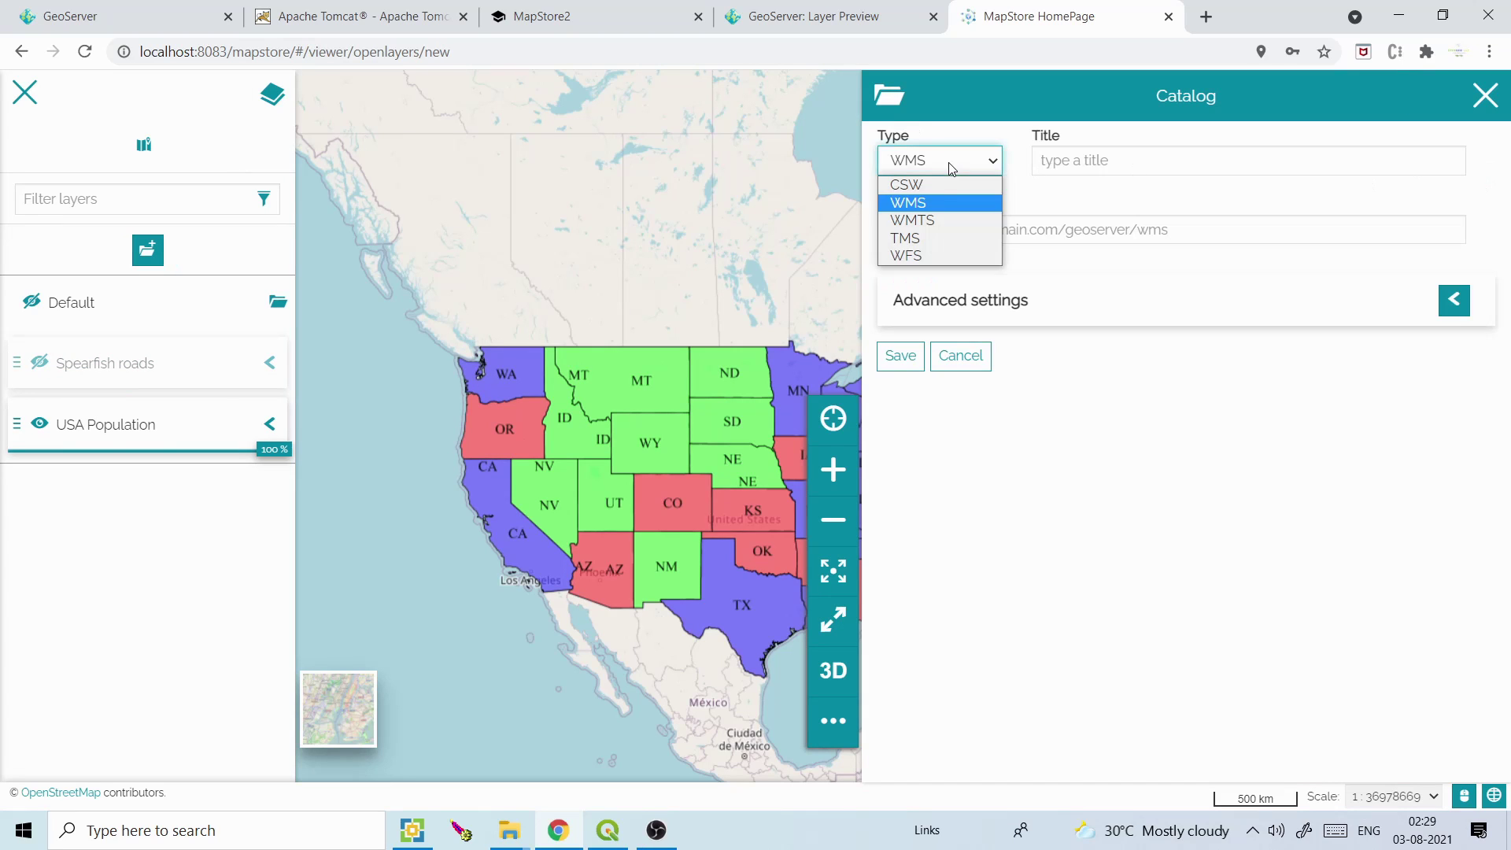
{"action": "left_click", "coordinate": [935, 257]}
{"action": "left_click", "coordinate": [1108, 171]}
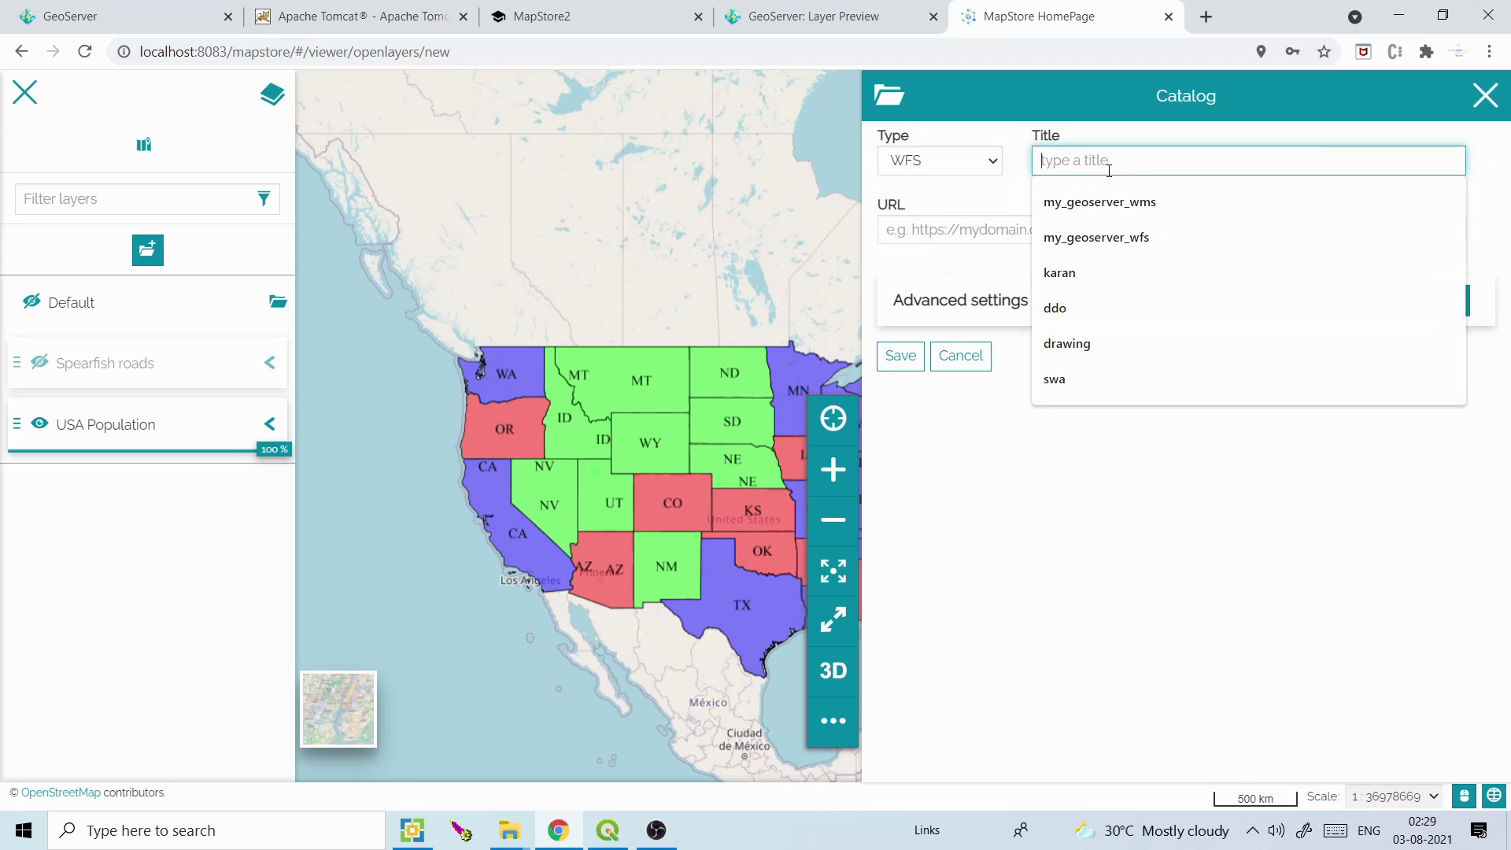
{"action": "left_click", "coordinate": [1110, 234]}
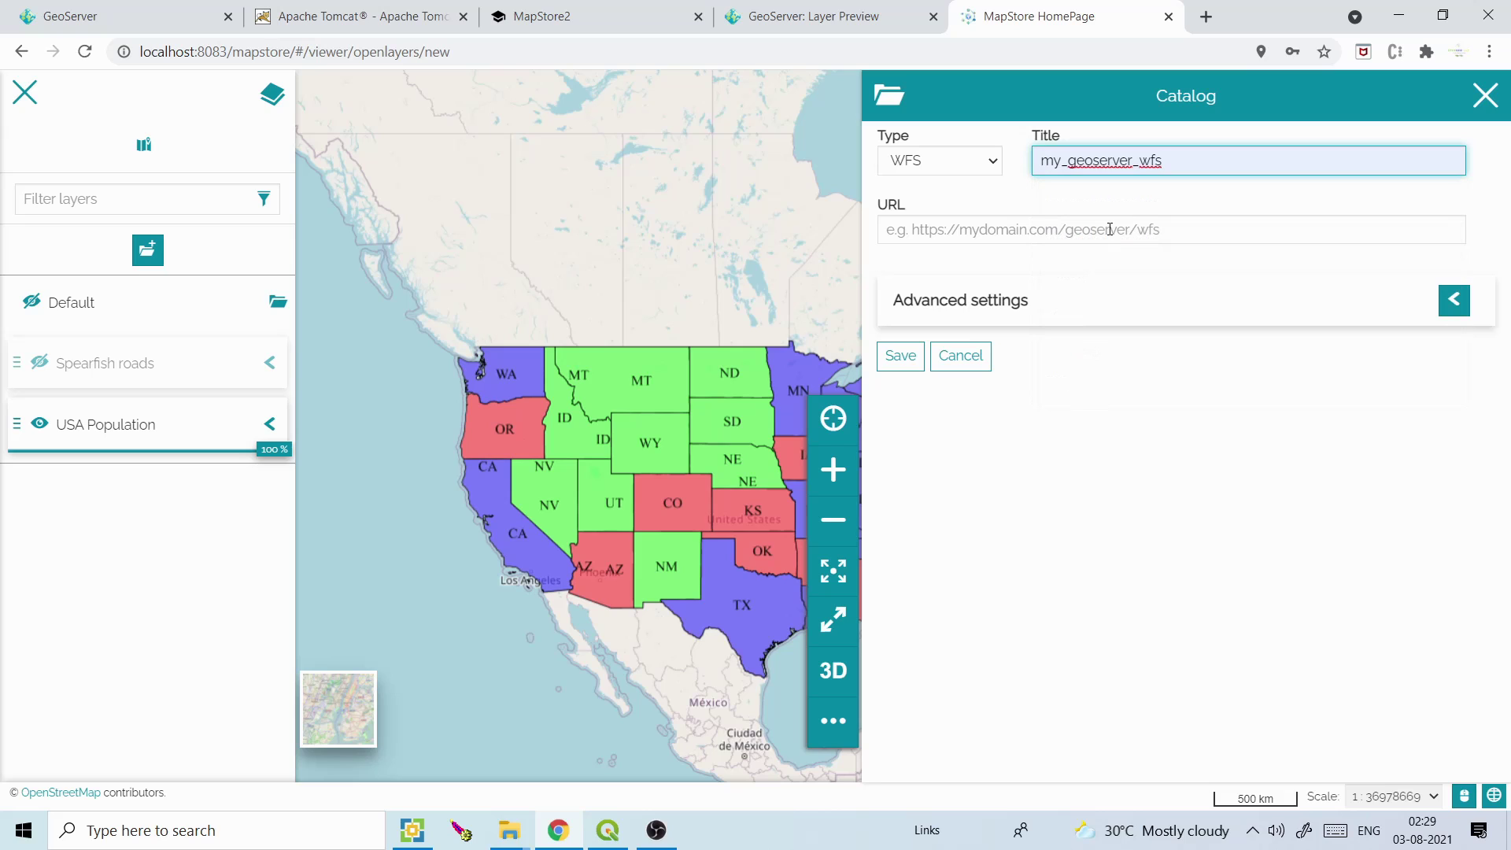
{"action": "left_click", "coordinate": [1110, 229]}
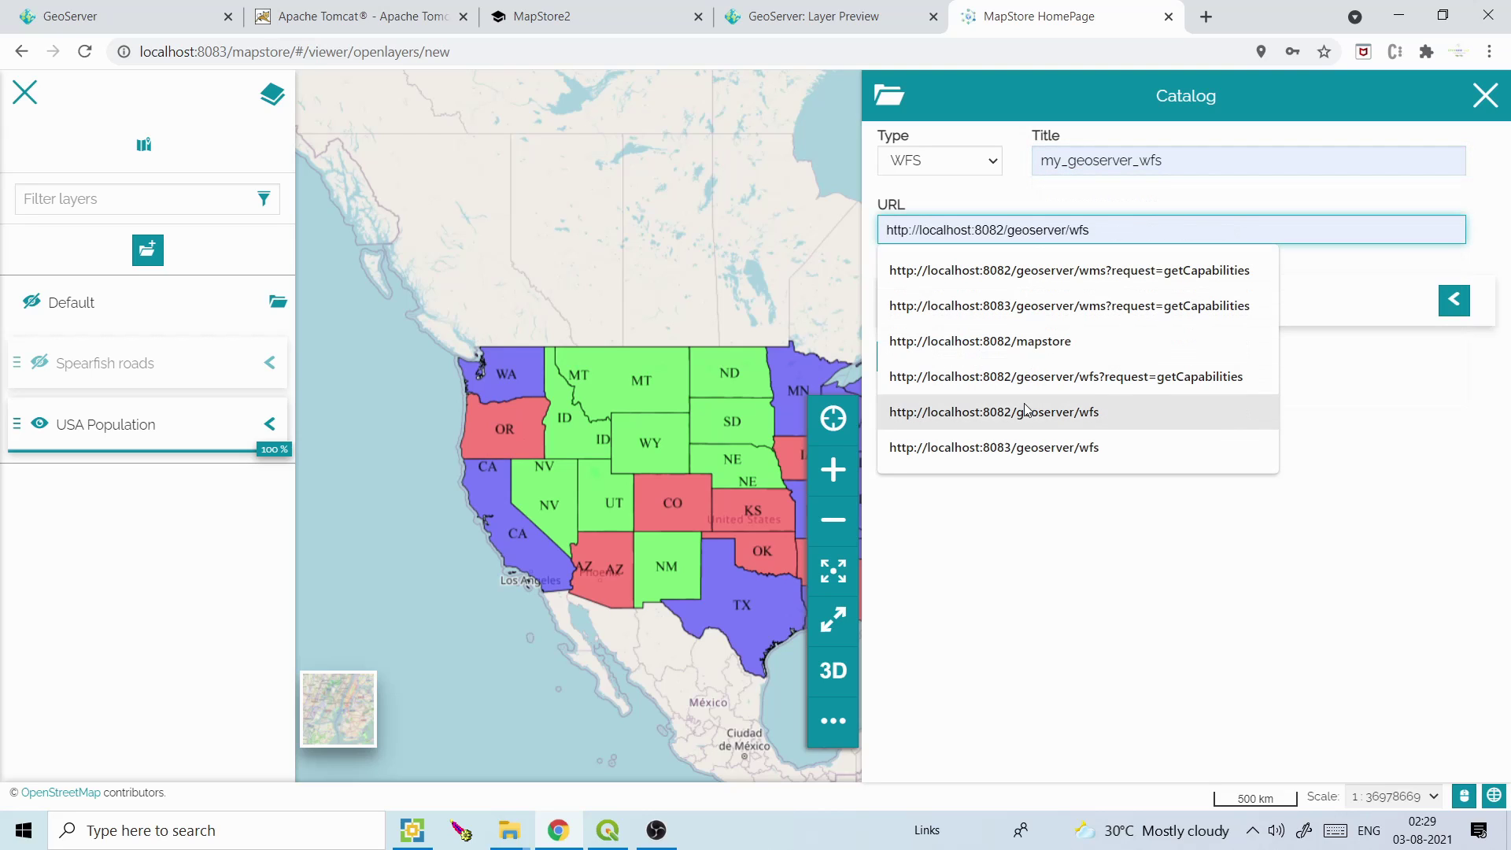
{"action": "left_click", "coordinate": [1025, 447]}
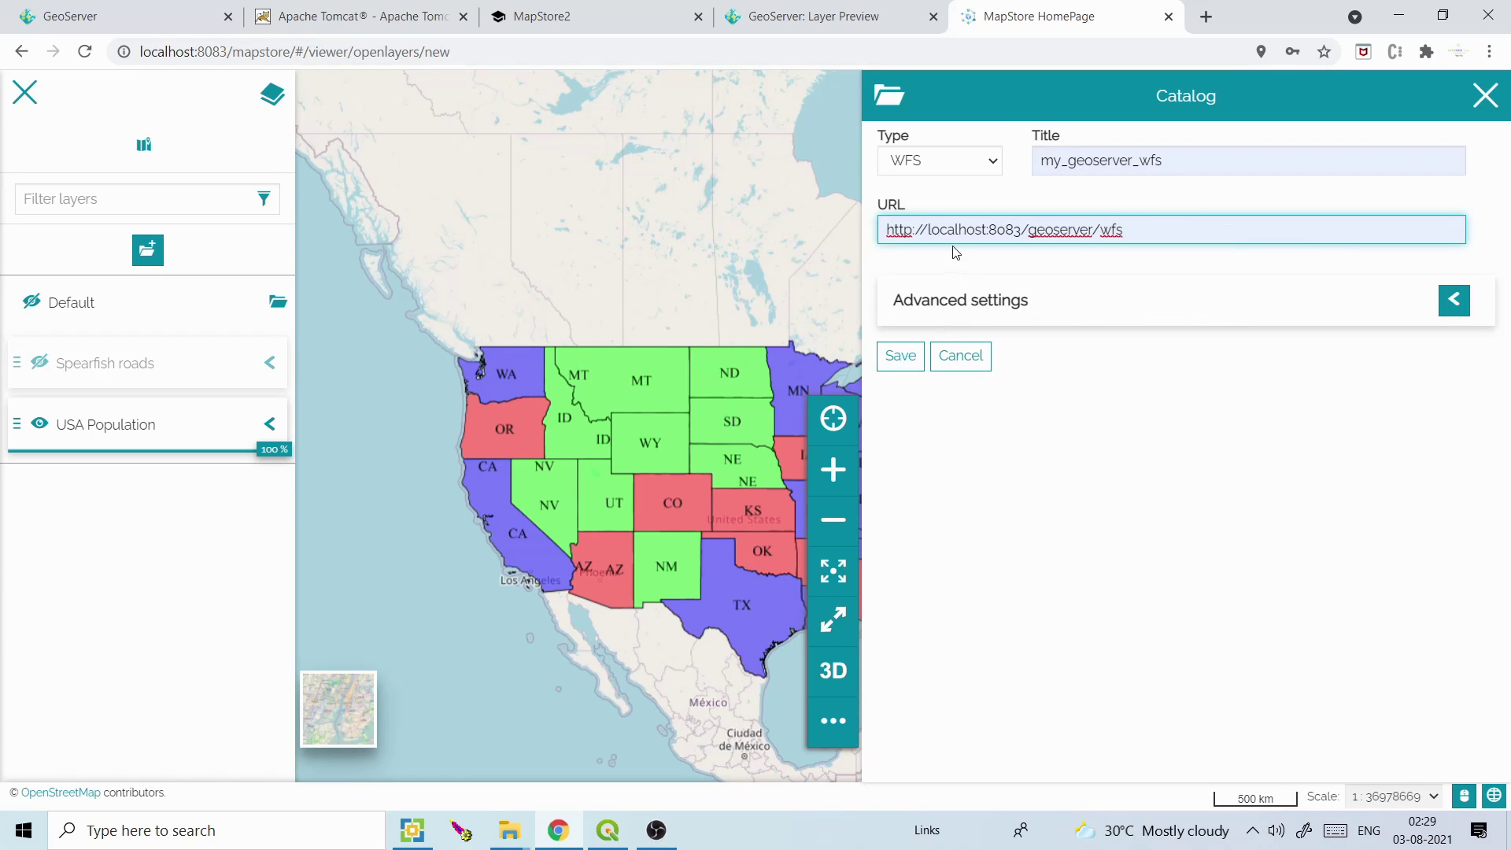
{"action": "left_click", "coordinate": [903, 365]}
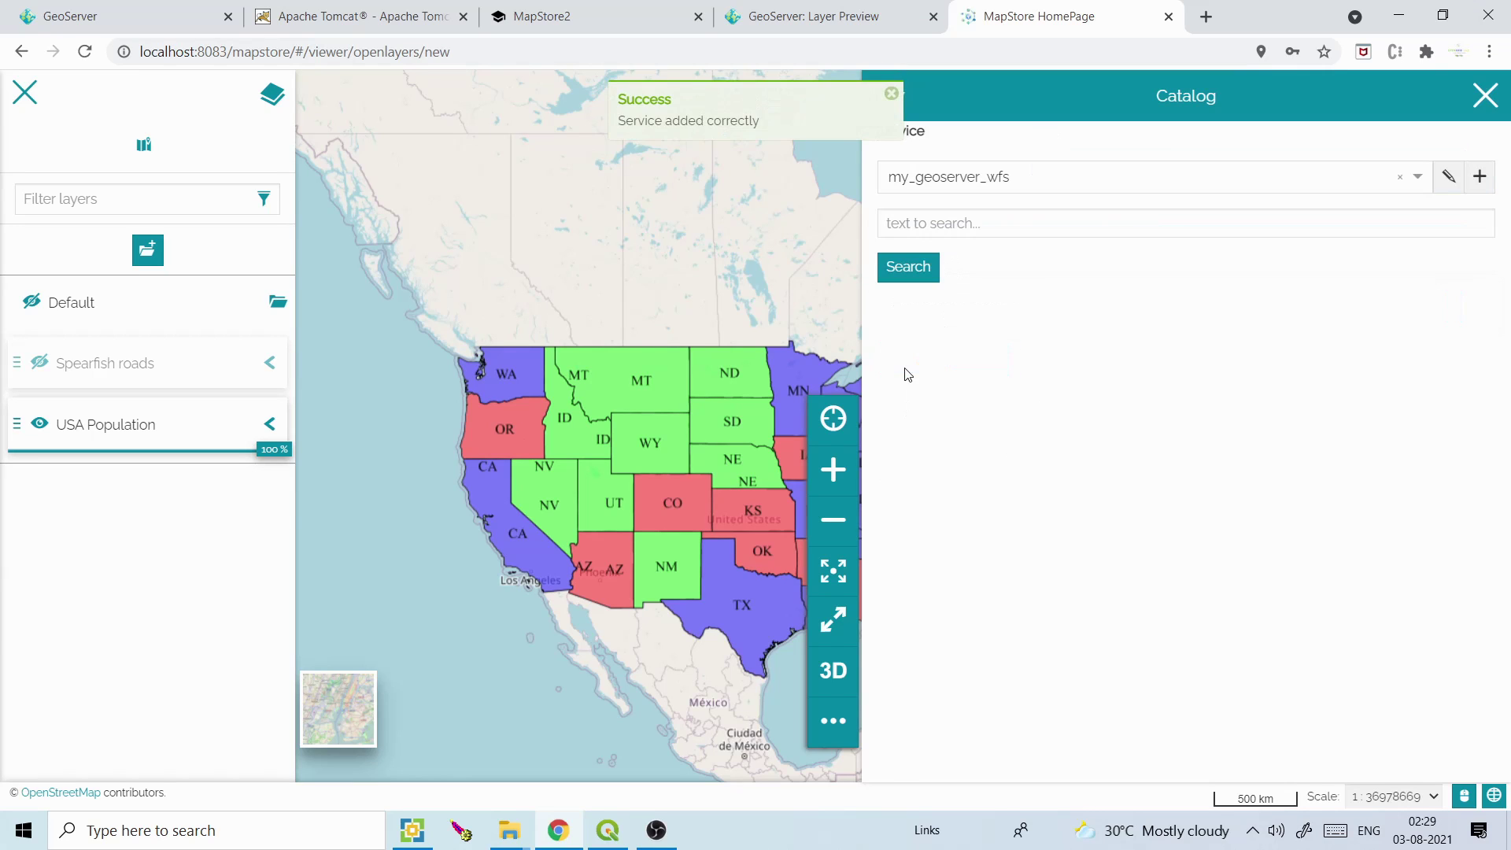
Search the WFS service for 'population' and add its USA Population layer to the map
{"action": "left_click", "coordinate": [931, 227]}
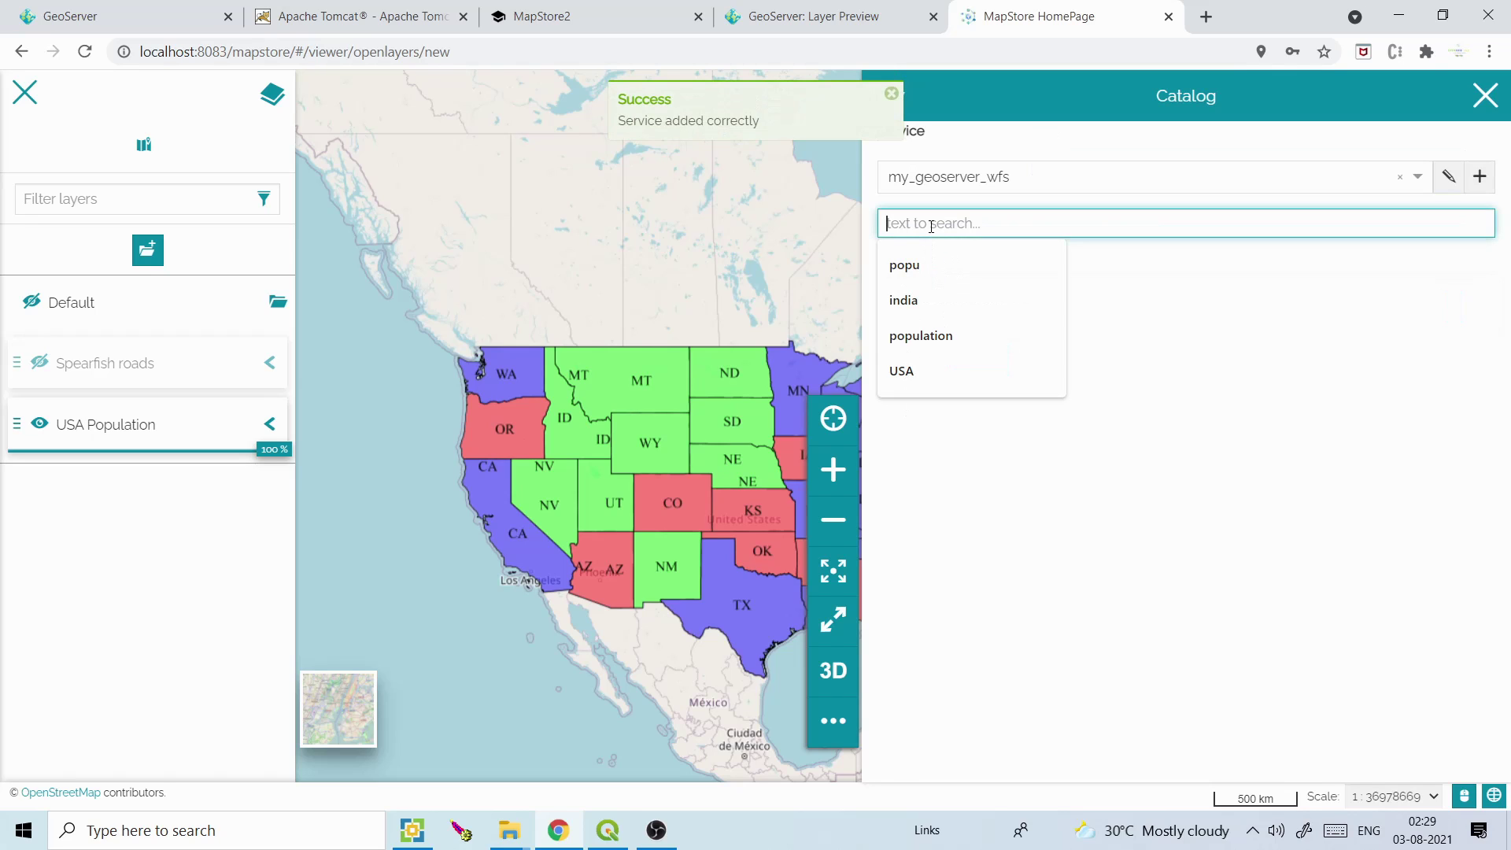
{"action": "left_click", "coordinate": [936, 334]}
{"action": "left_click", "coordinate": [922, 277]}
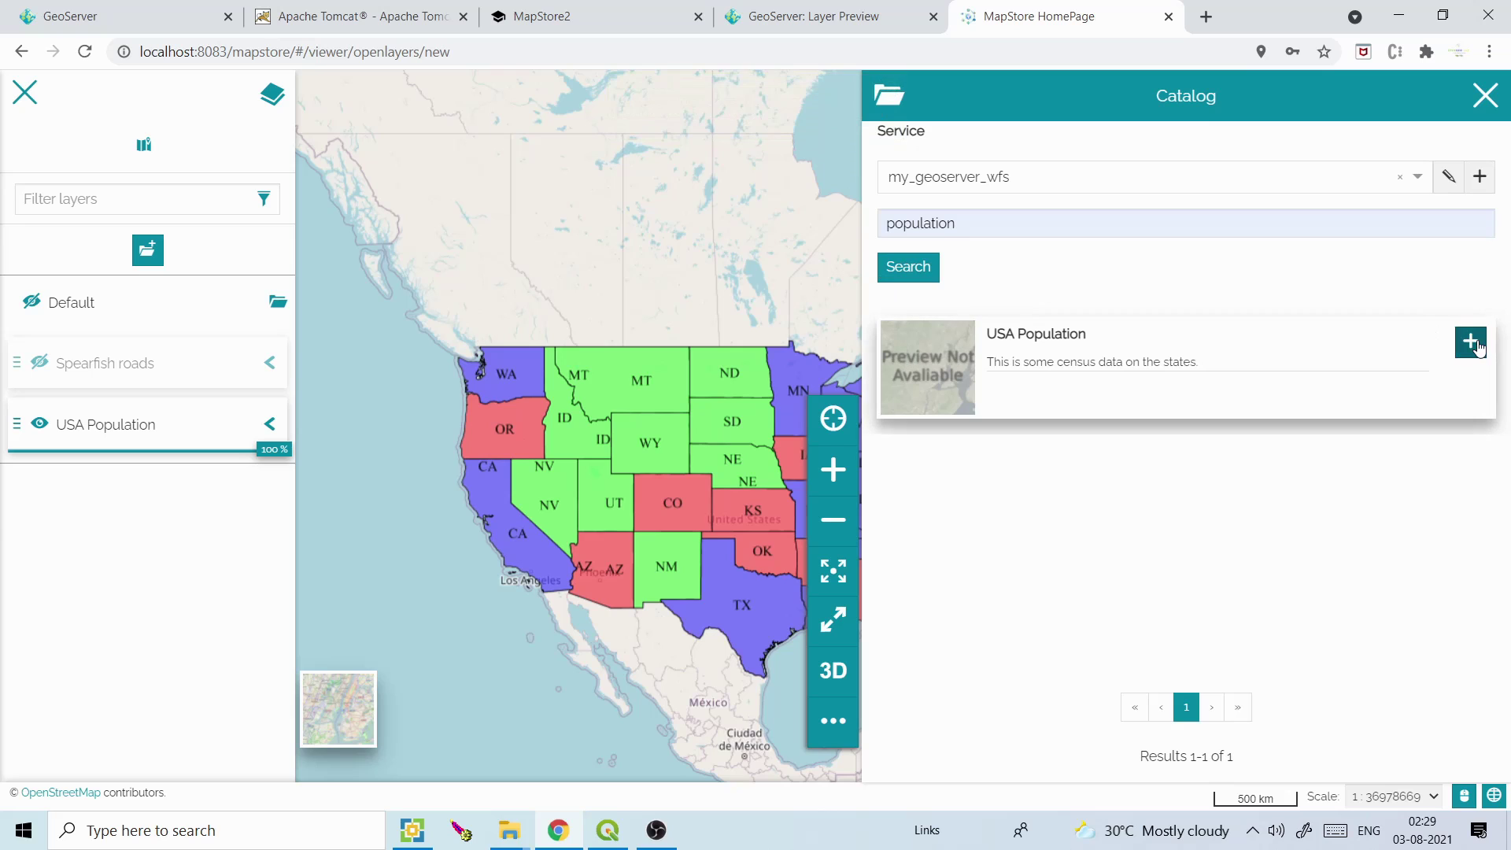
{"action": "left_click", "coordinate": [1470, 341]}
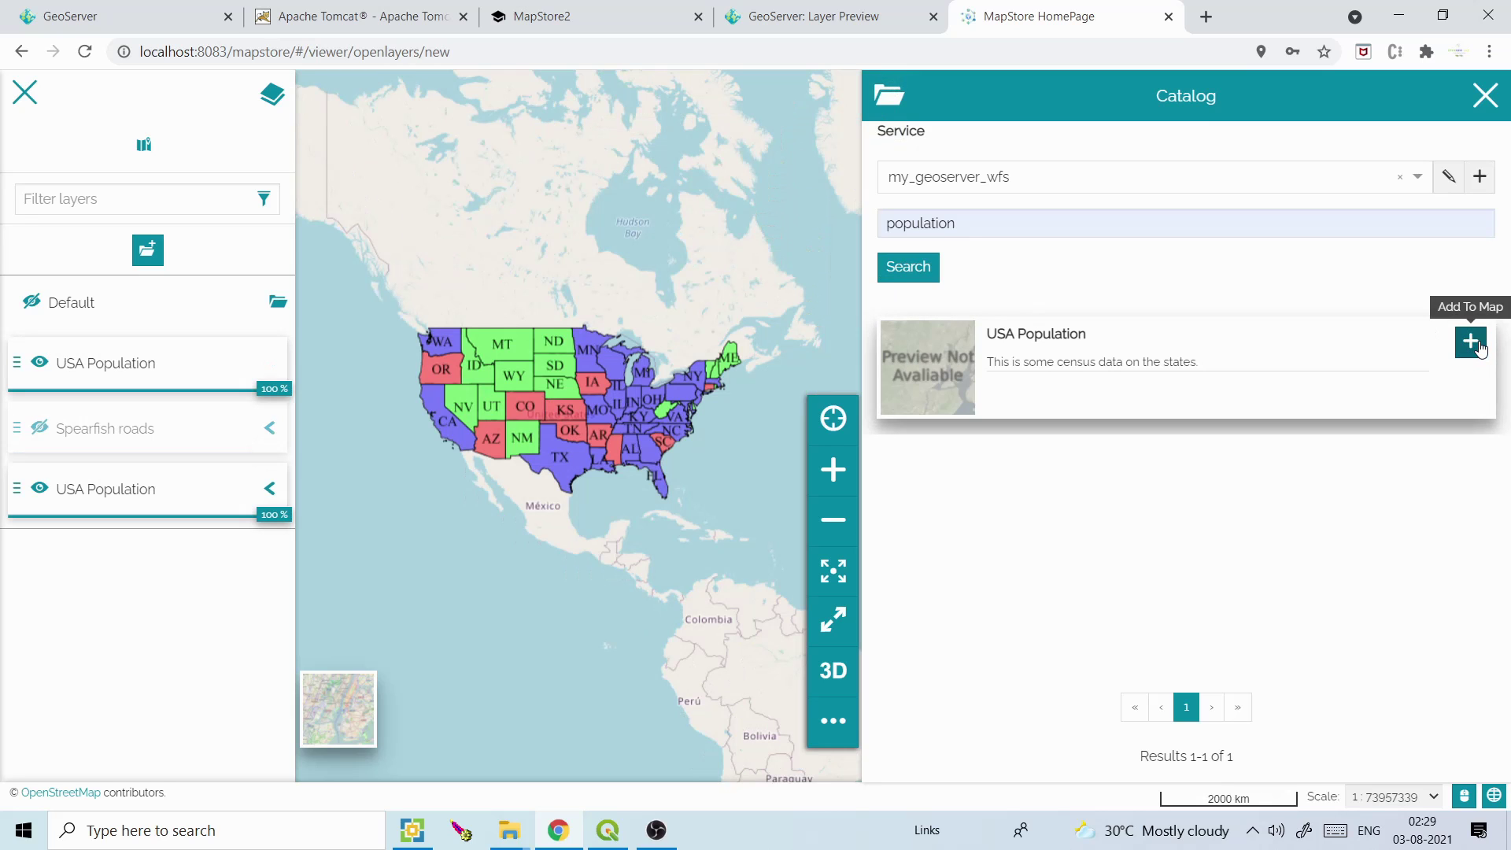
Close the Catalog and delete the Spearfish roads layer
{"action": "left_click", "coordinate": [1483, 99]}
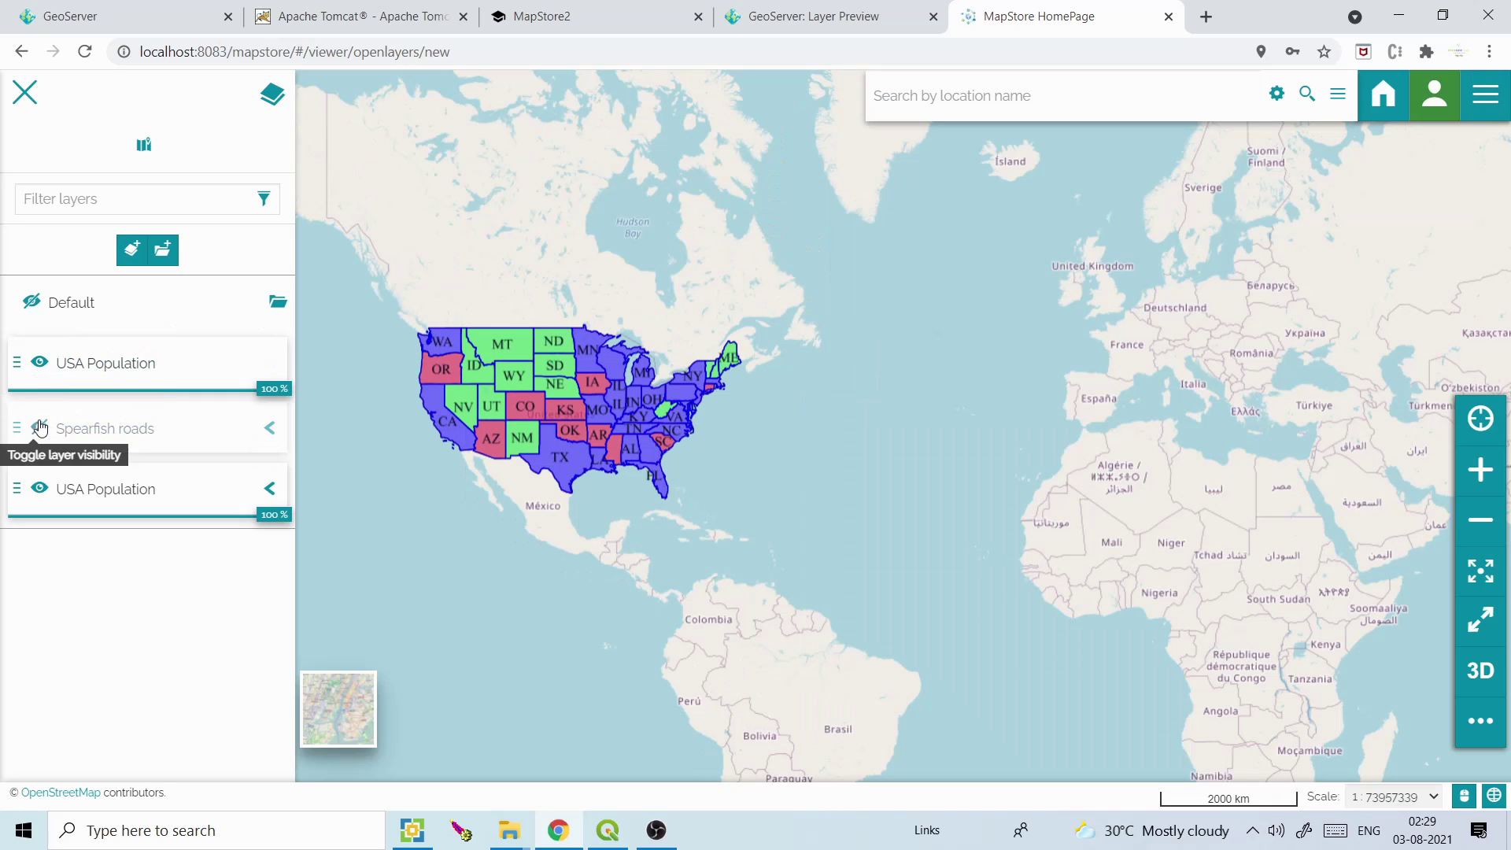
{"action": "left_click", "coordinate": [110, 432]}
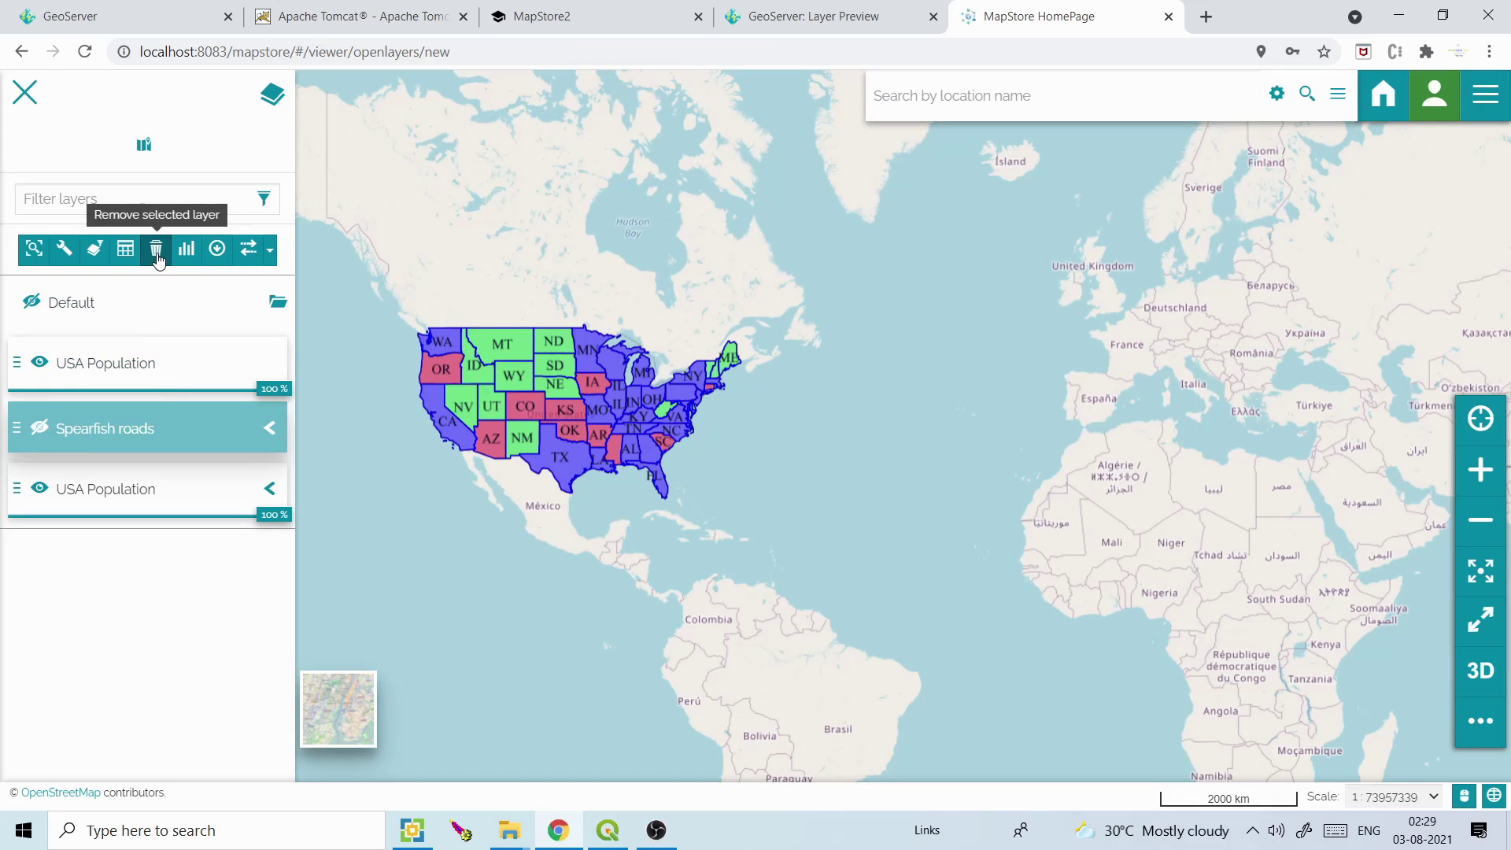
{"action": "left_click", "coordinate": [155, 249]}
{"action": "left_click", "coordinate": [957, 352]}
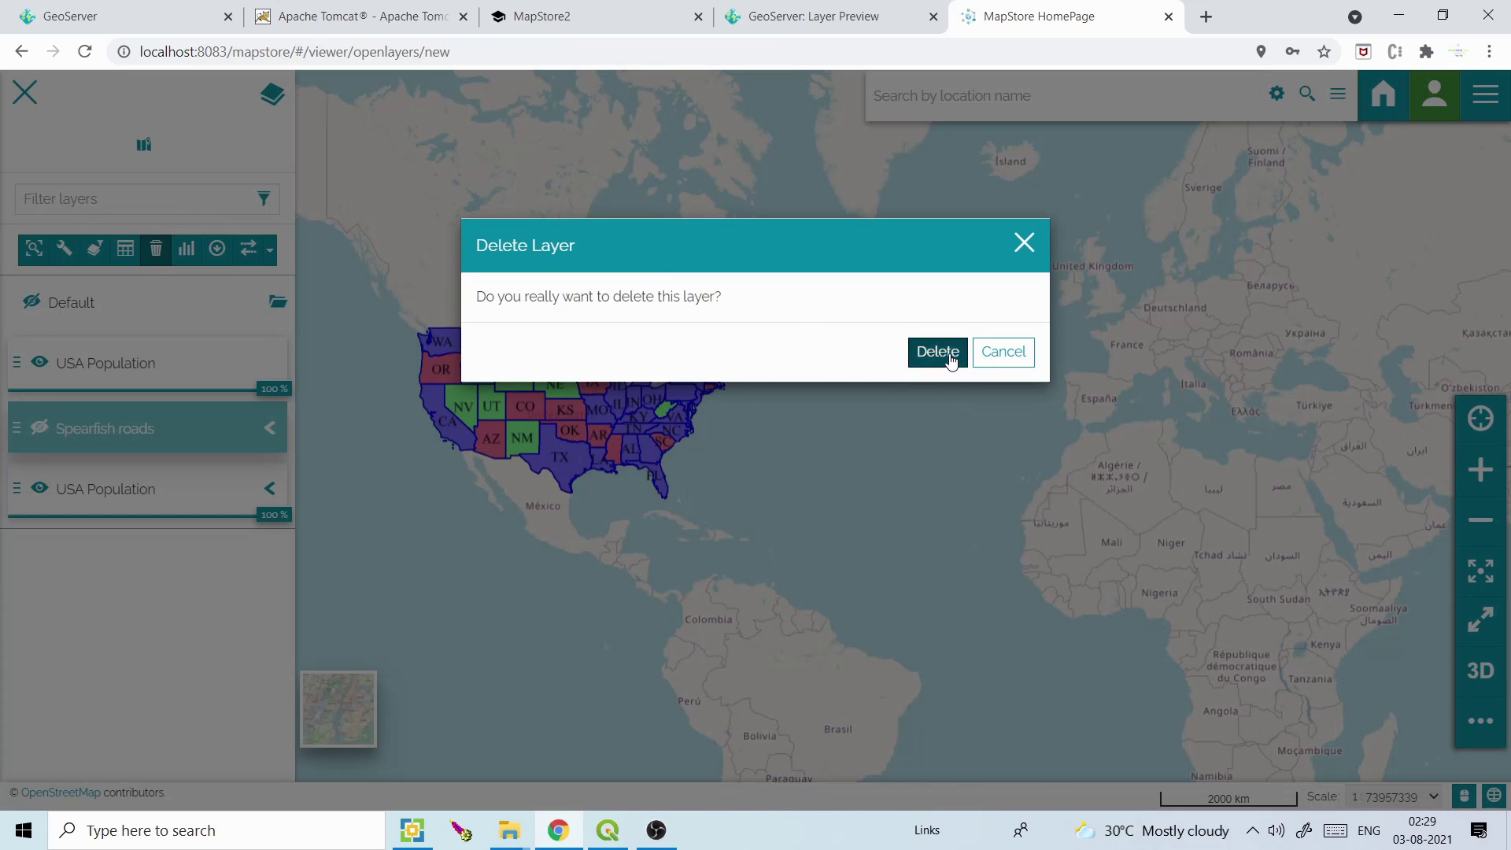
Toggle the two USA Population layers so the second copy shows instead of the first
{"action": "left_click", "coordinate": [40, 364]}
{"action": "left_click", "coordinate": [40, 363]}
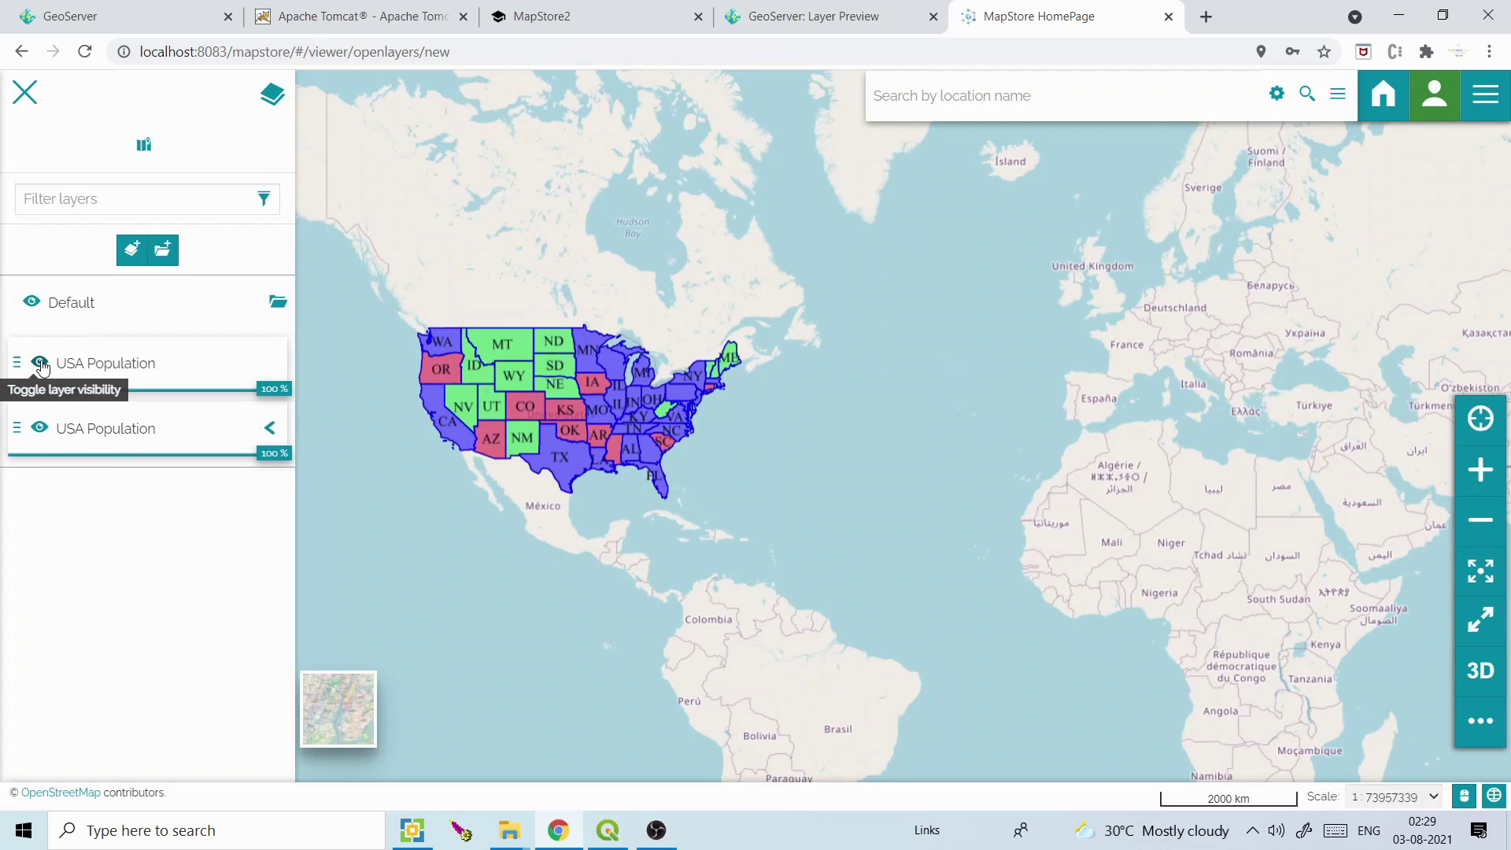
{"action": "left_click", "coordinate": [40, 428]}
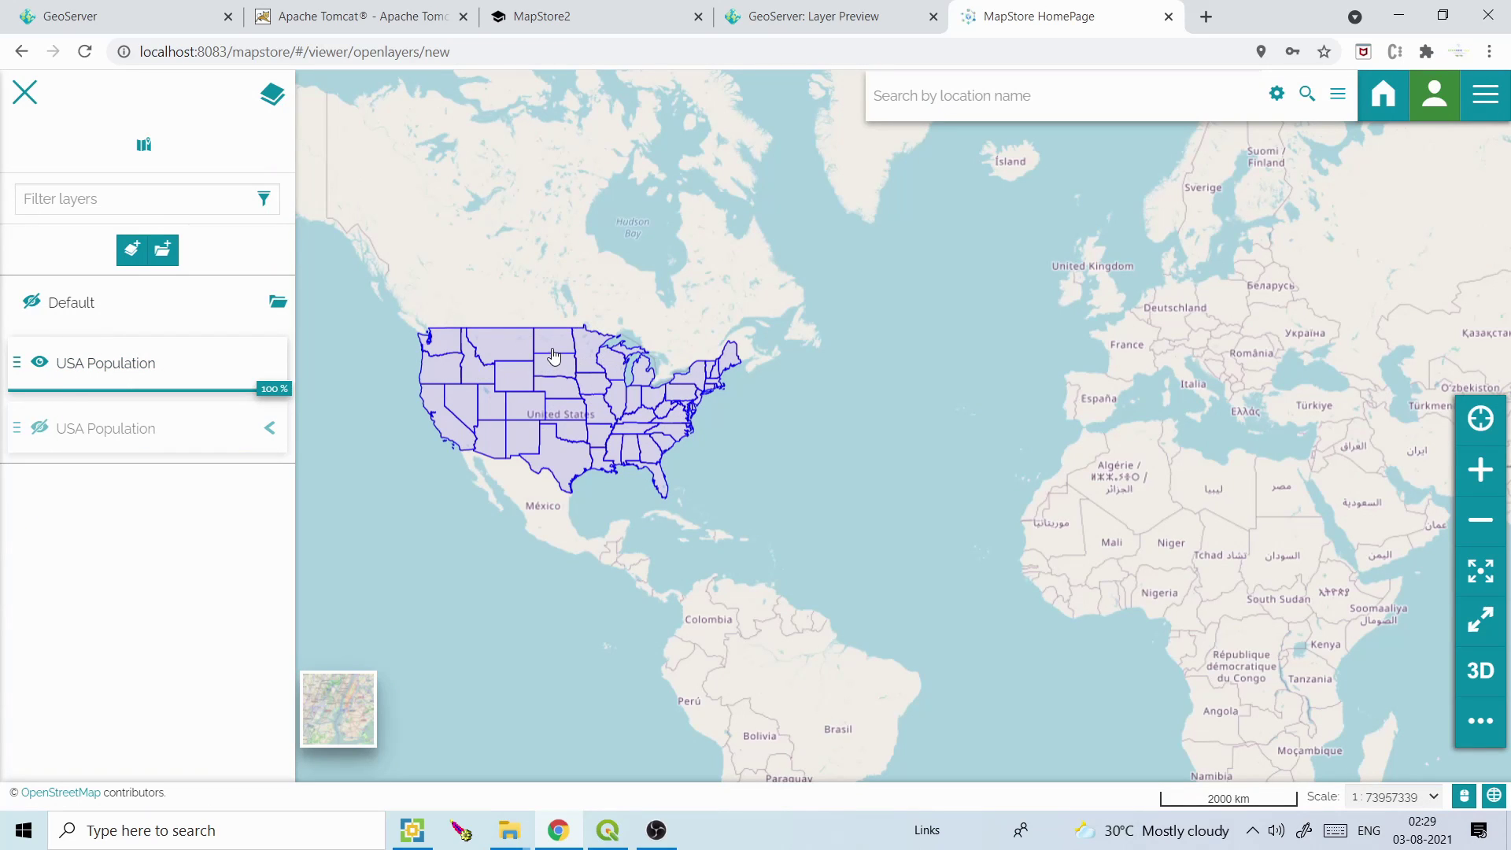
{"action": "left_click", "coordinate": [40, 362]}
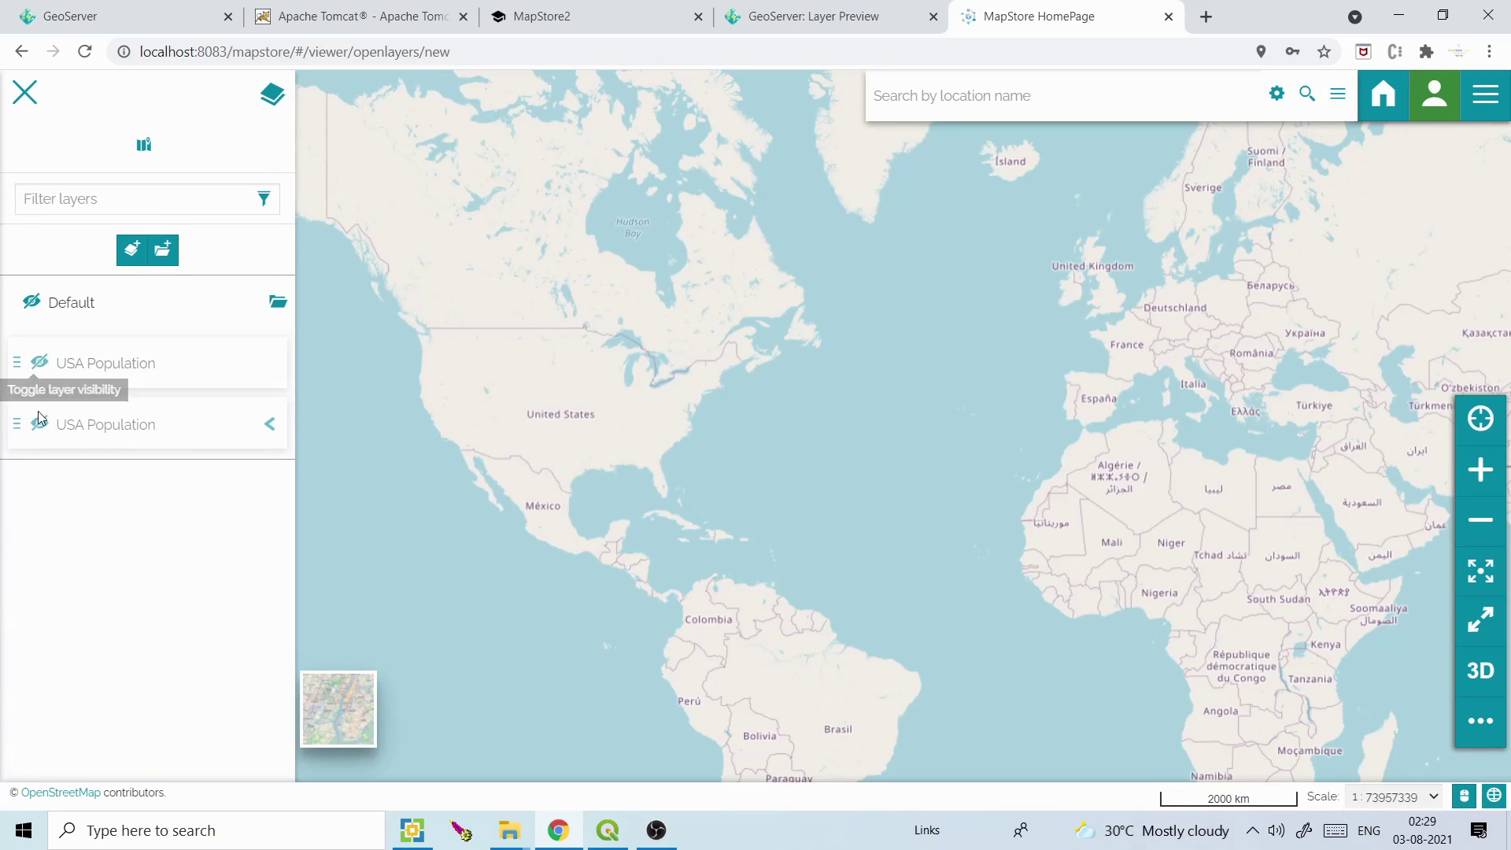
{"action": "left_click", "coordinate": [39, 425]}
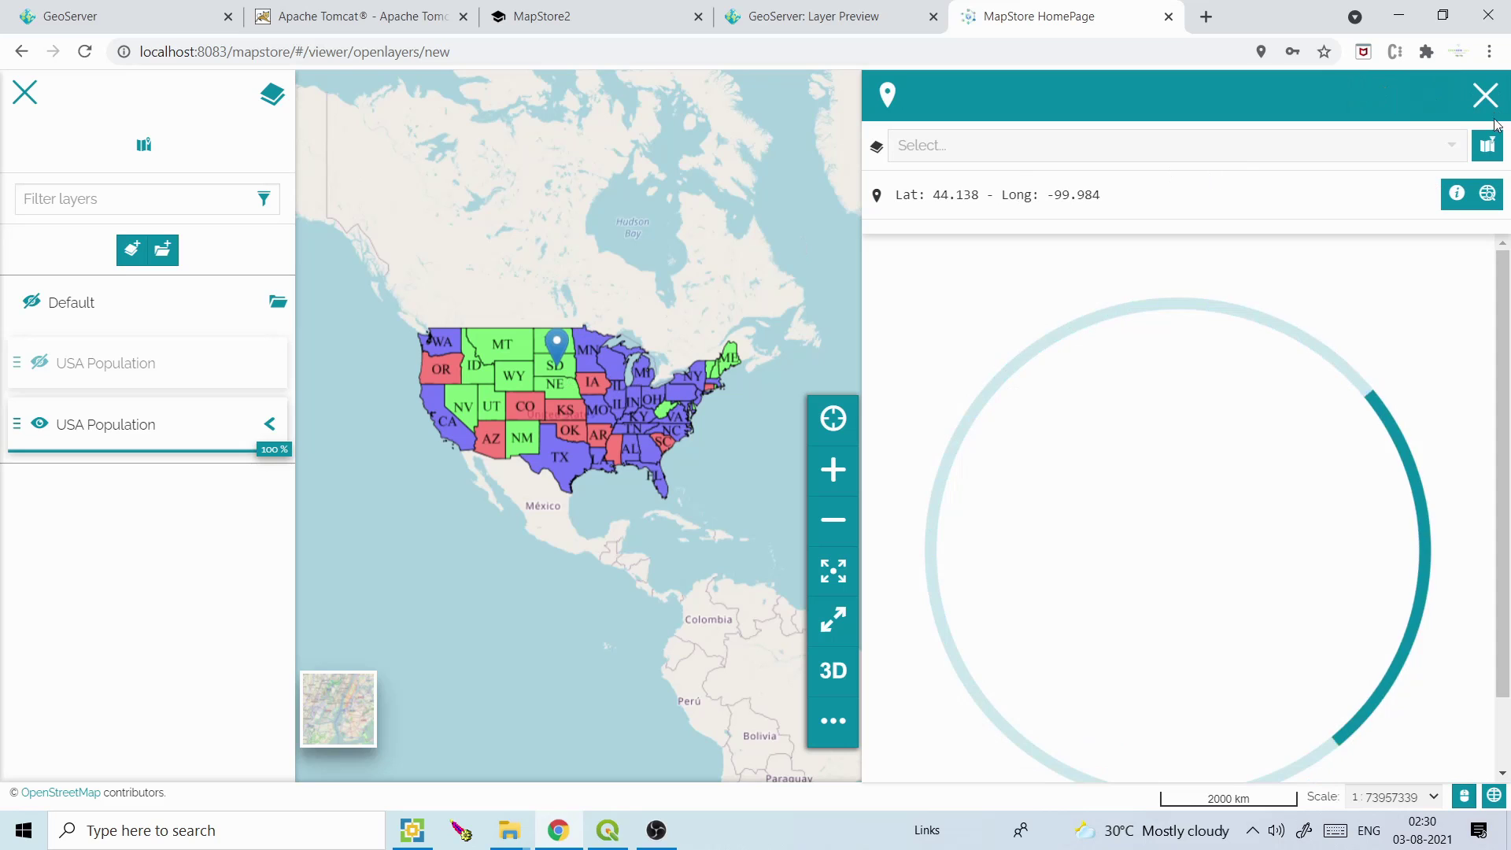
With highlighting on, identify Wisconsin, South Dakota, Montana and Wyoming, switching back to the first layer
{"action": "left_click", "coordinate": [1489, 154]}
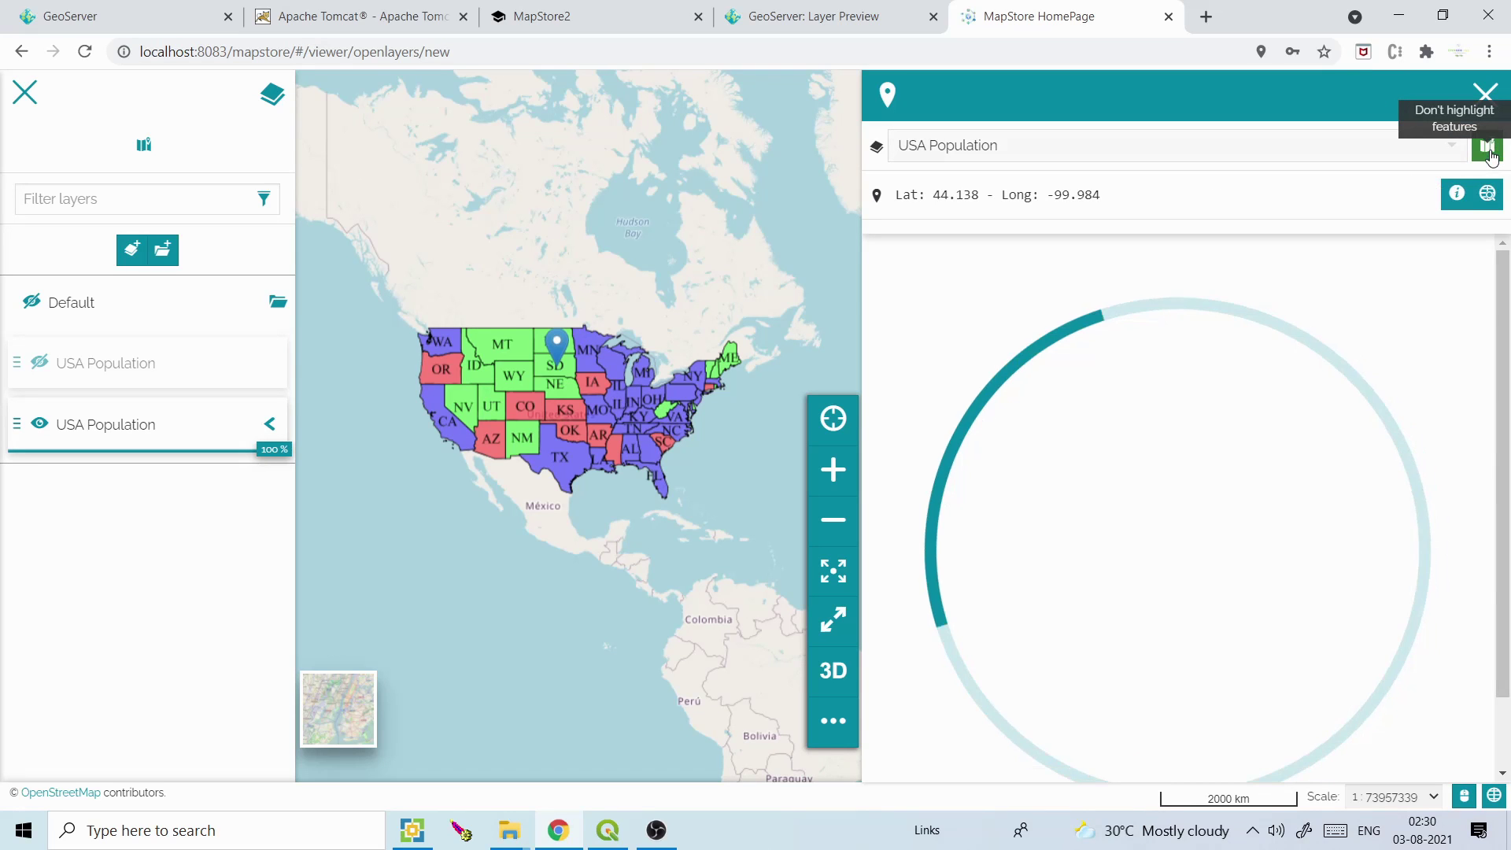
{"action": "left_click", "coordinate": [613, 360]}
{"action": "left_click", "coordinate": [569, 363]}
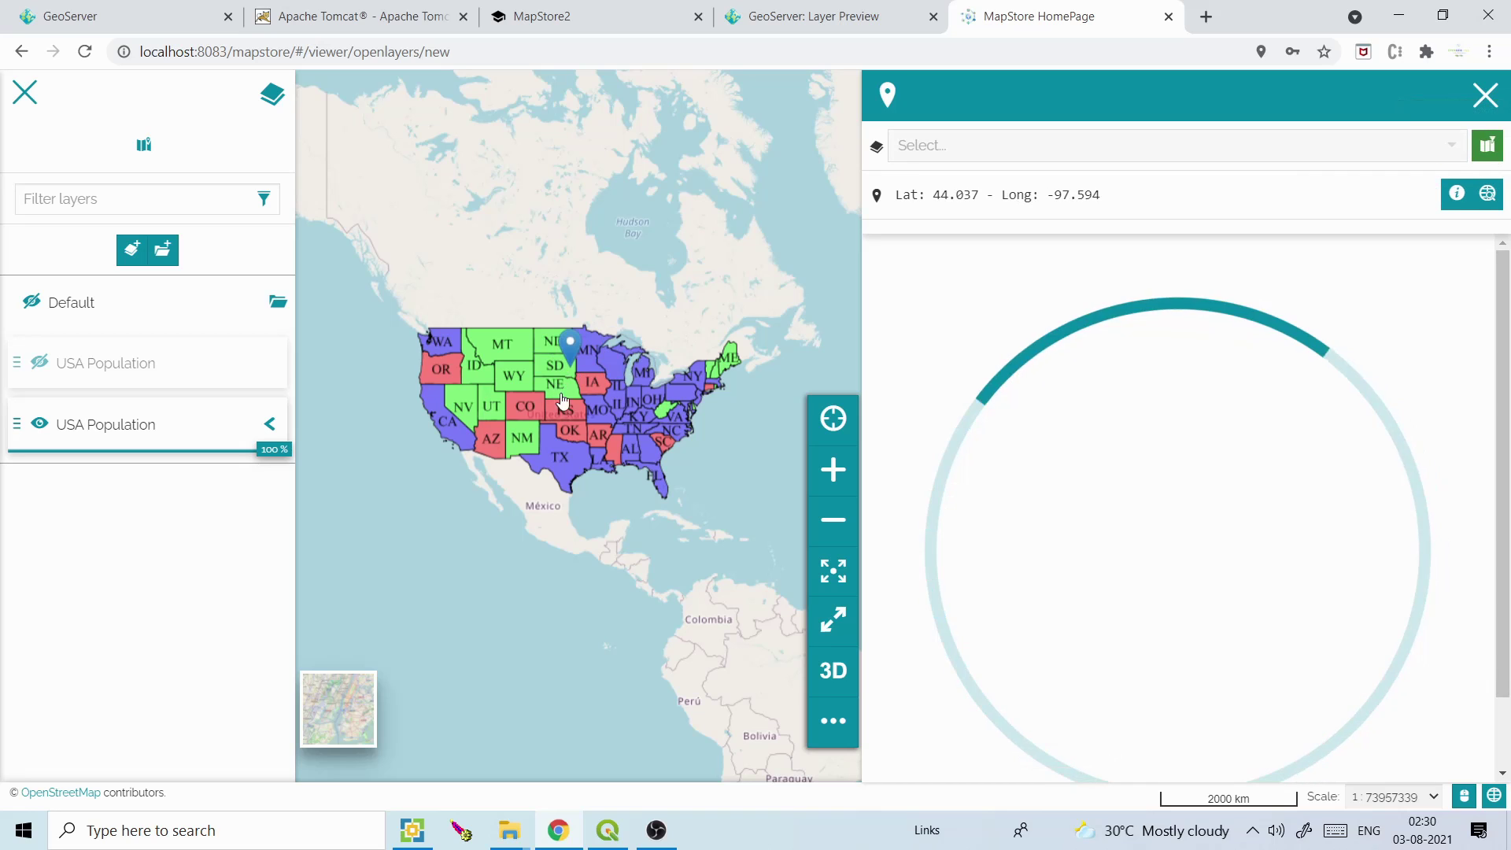
{"action": "left_click", "coordinate": [40, 362]}
{"action": "left_click", "coordinate": [39, 428]}
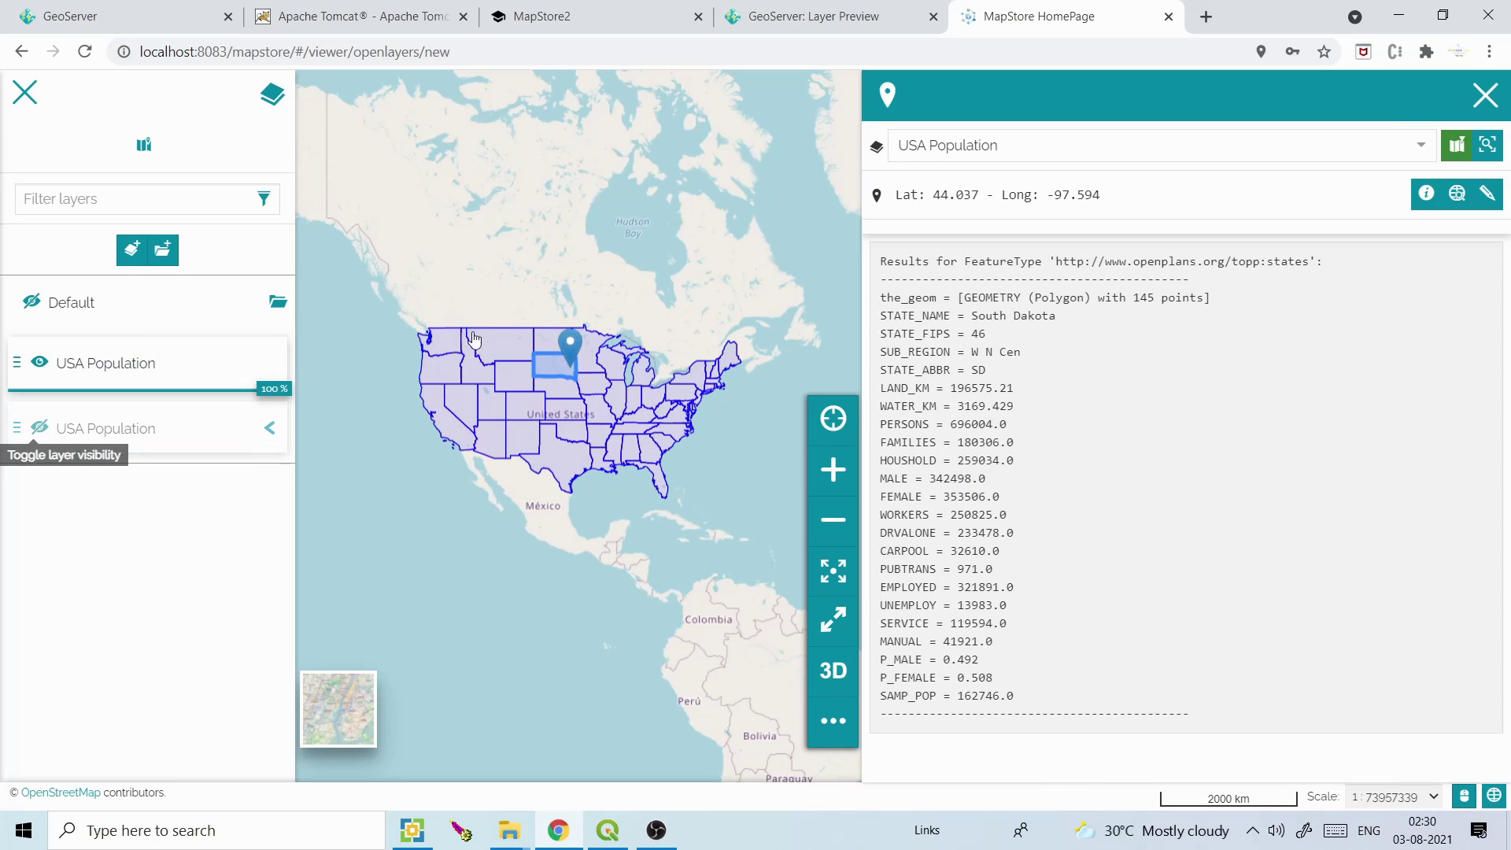
{"action": "left_click", "coordinate": [520, 351]}
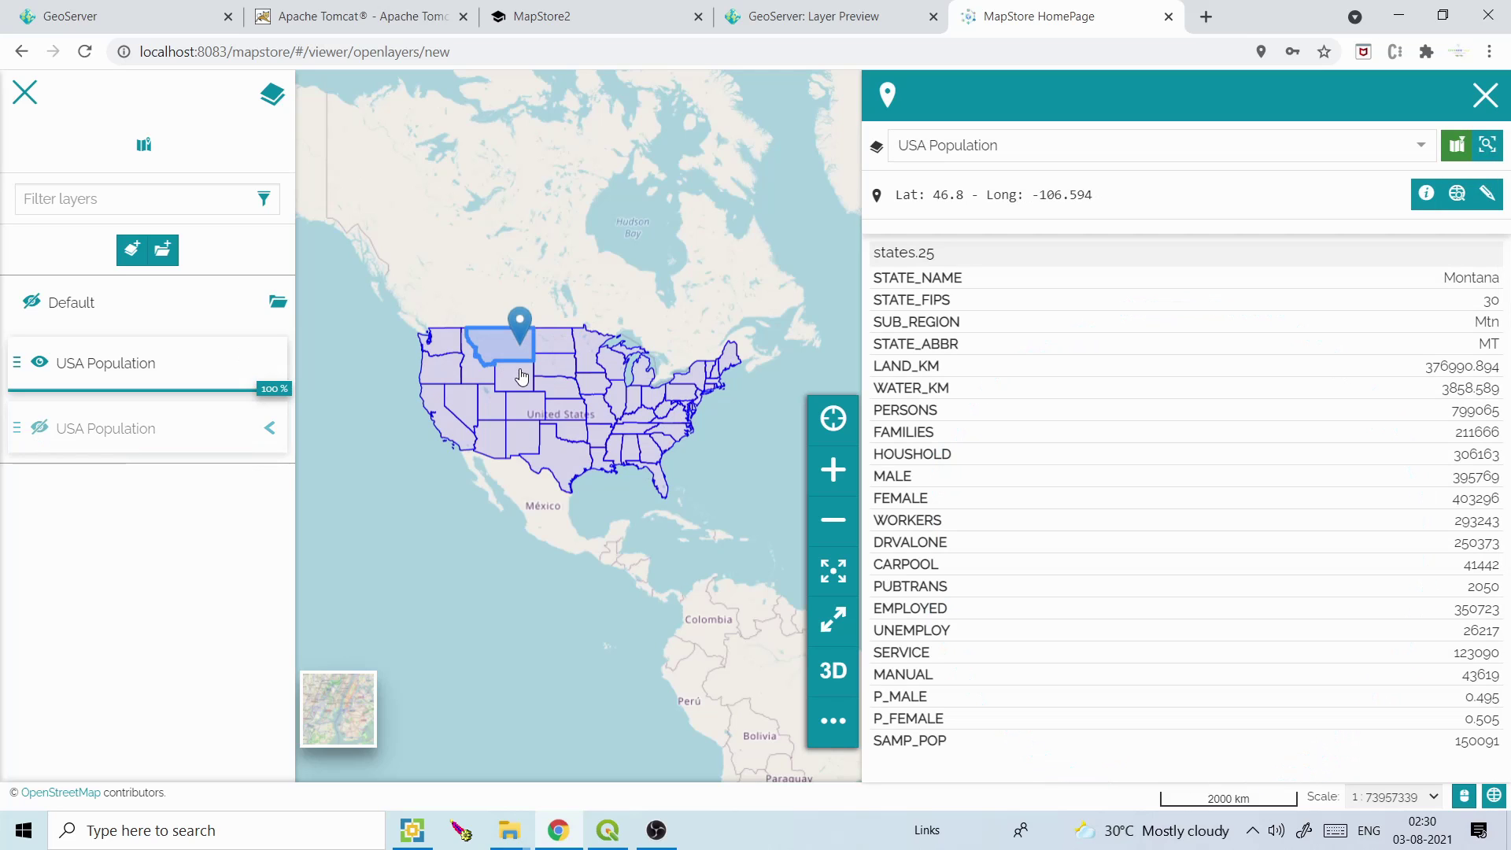
{"action": "left_click", "coordinate": [520, 372]}
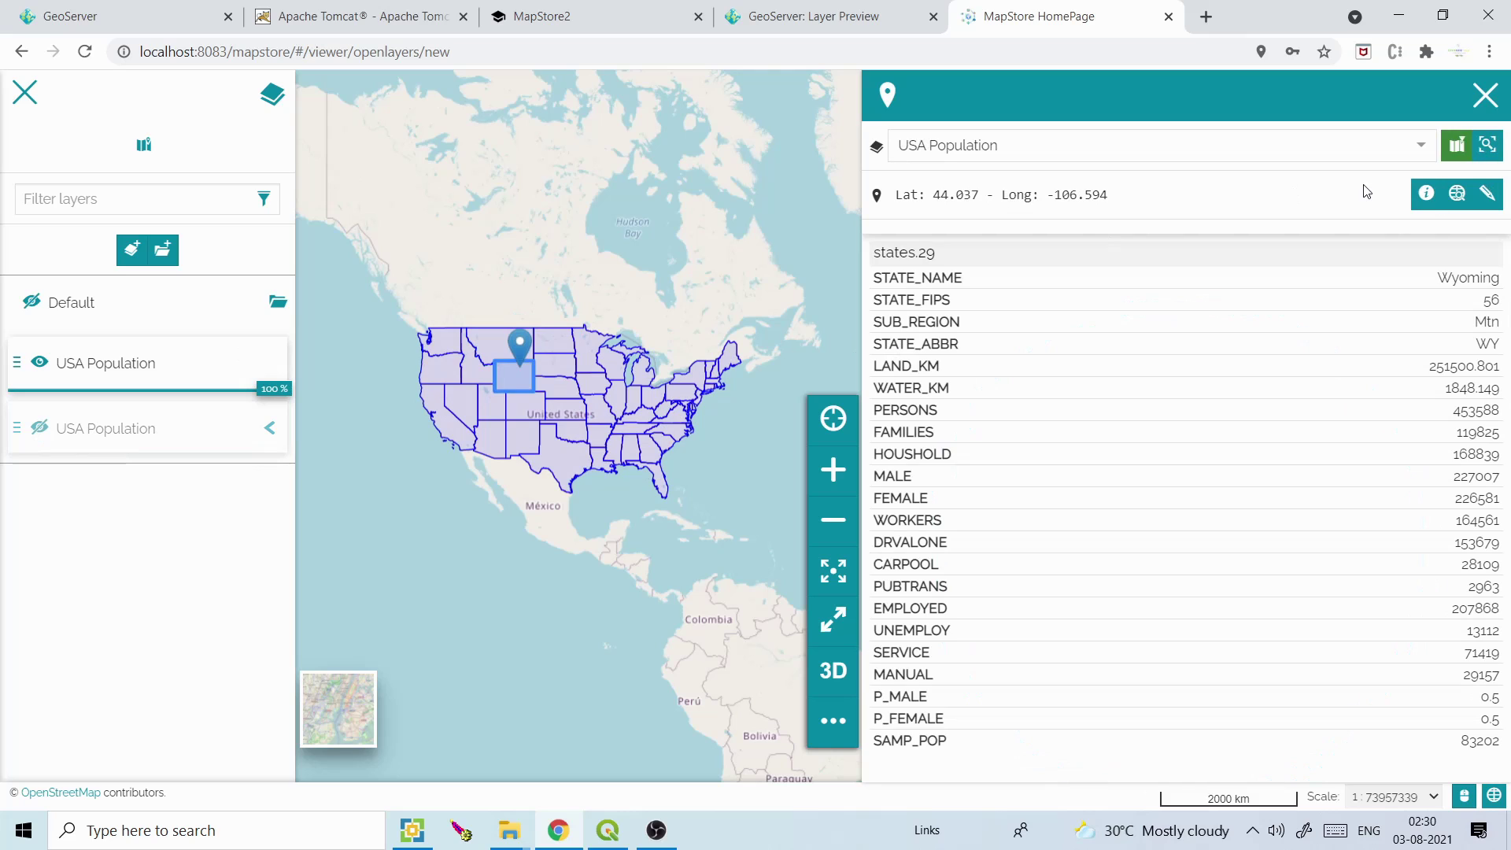
Turn off highlighting, query a point in Canada, show the colour-classed layer, and close the info panel
{"action": "left_click", "coordinate": [1457, 149]}
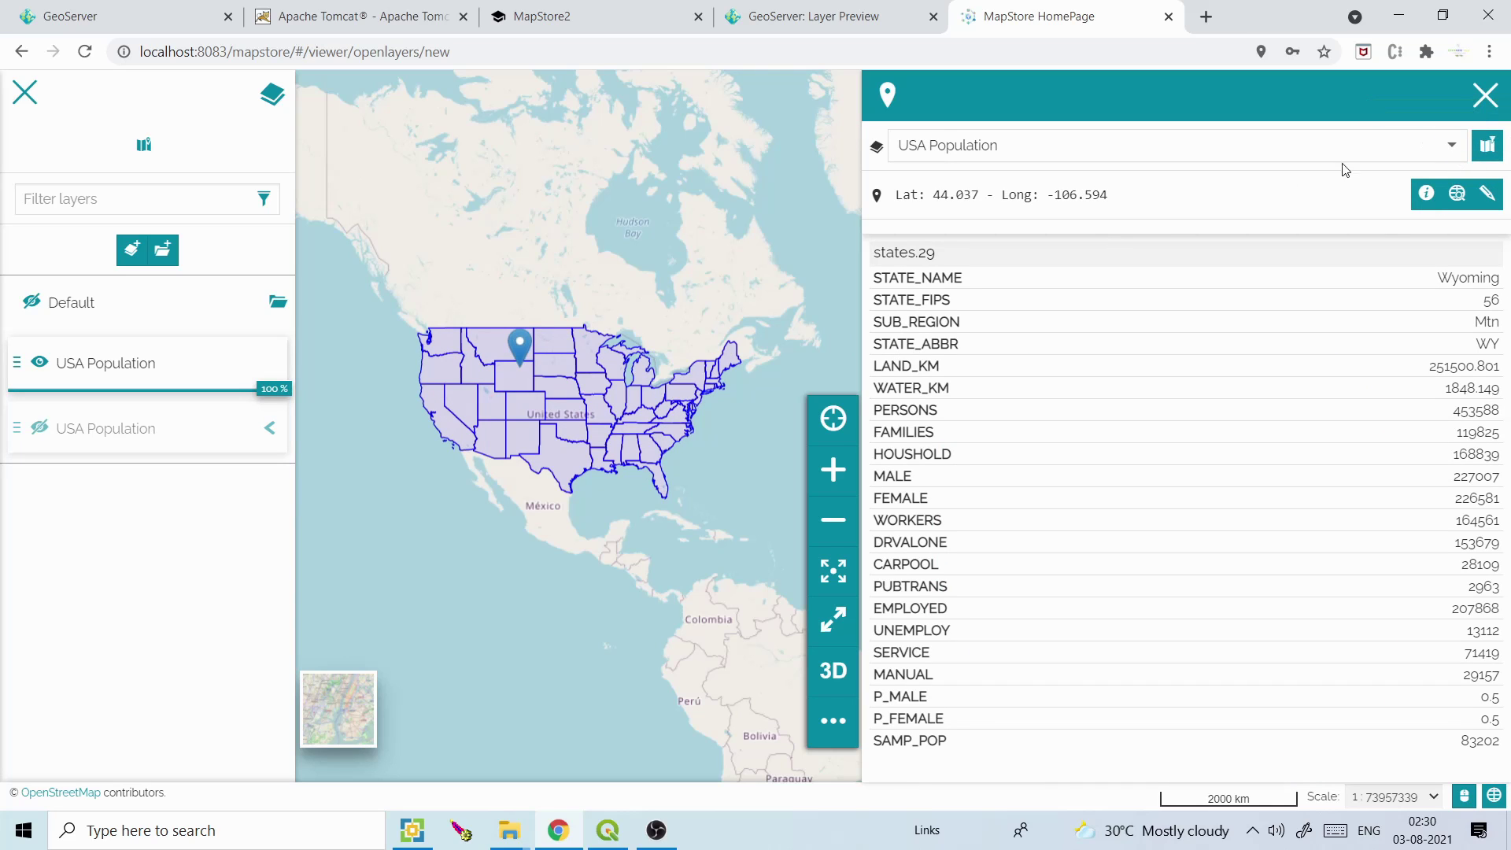
{"action": "left_click", "coordinate": [563, 288]}
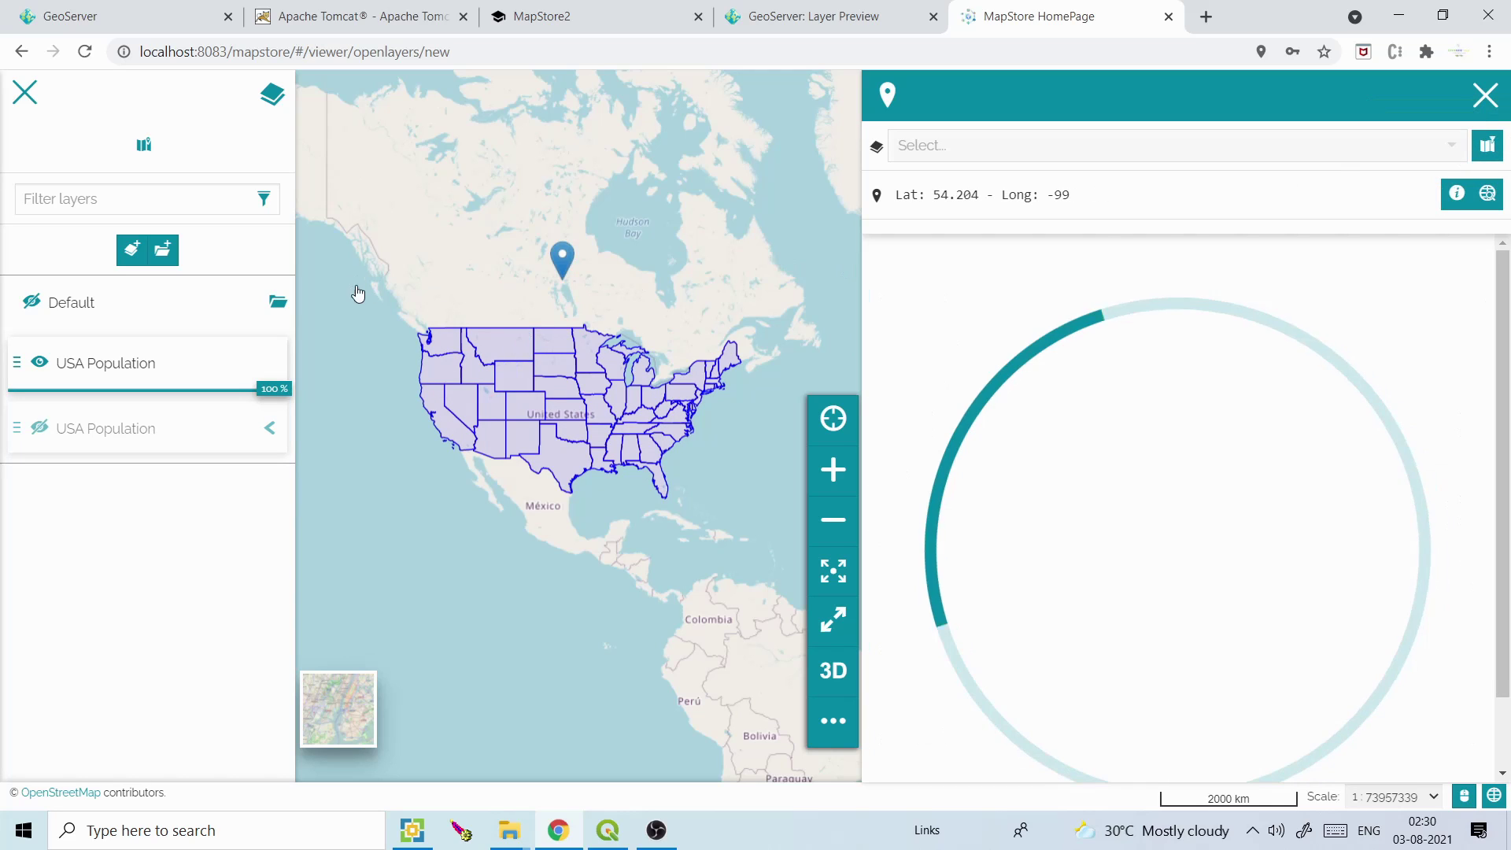
{"action": "left_click", "coordinate": [41, 367]}
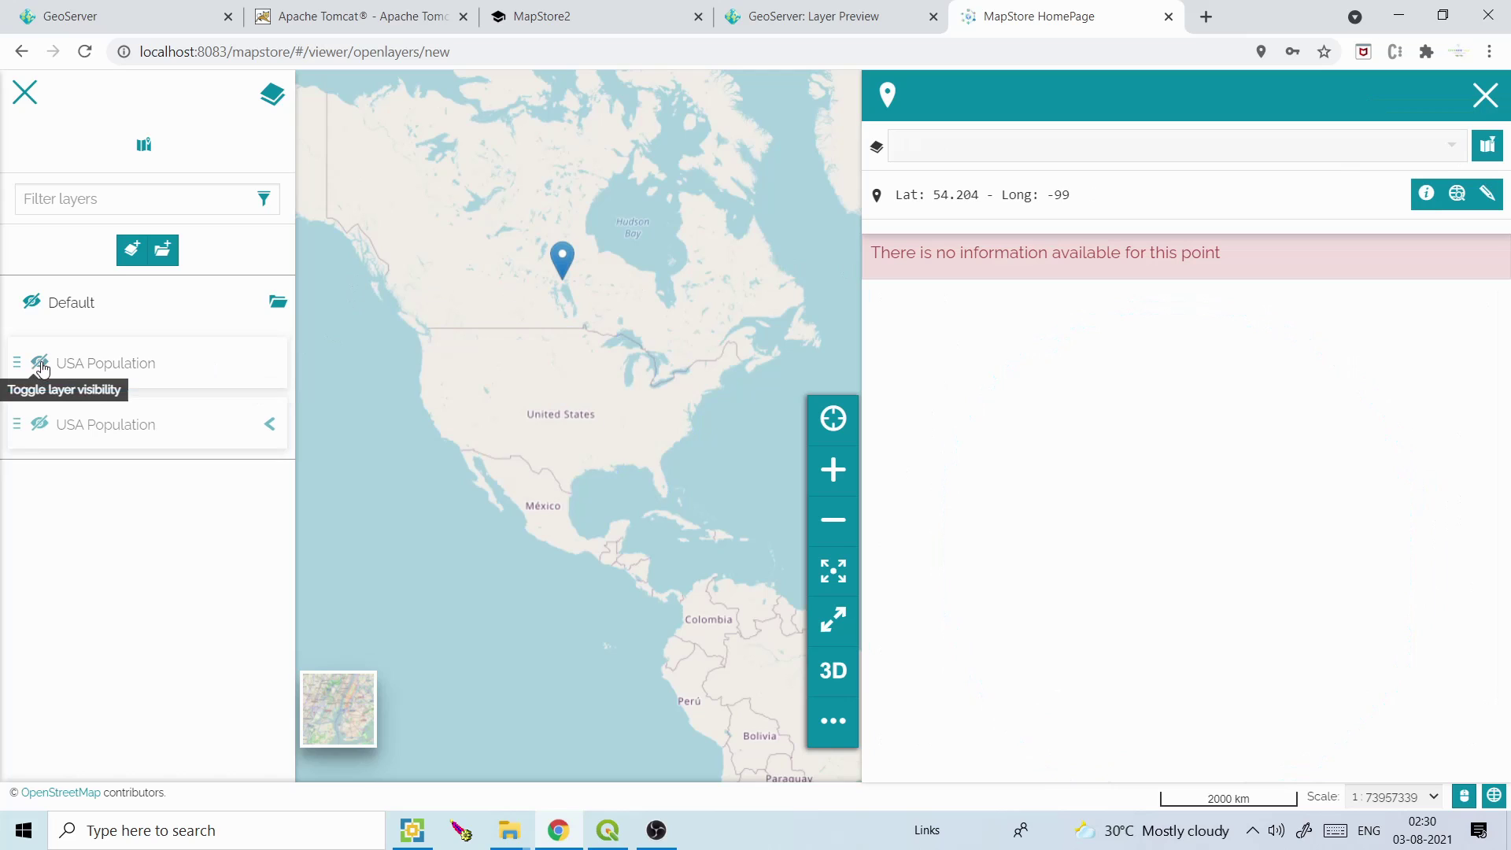
{"action": "left_click", "coordinate": [40, 425]}
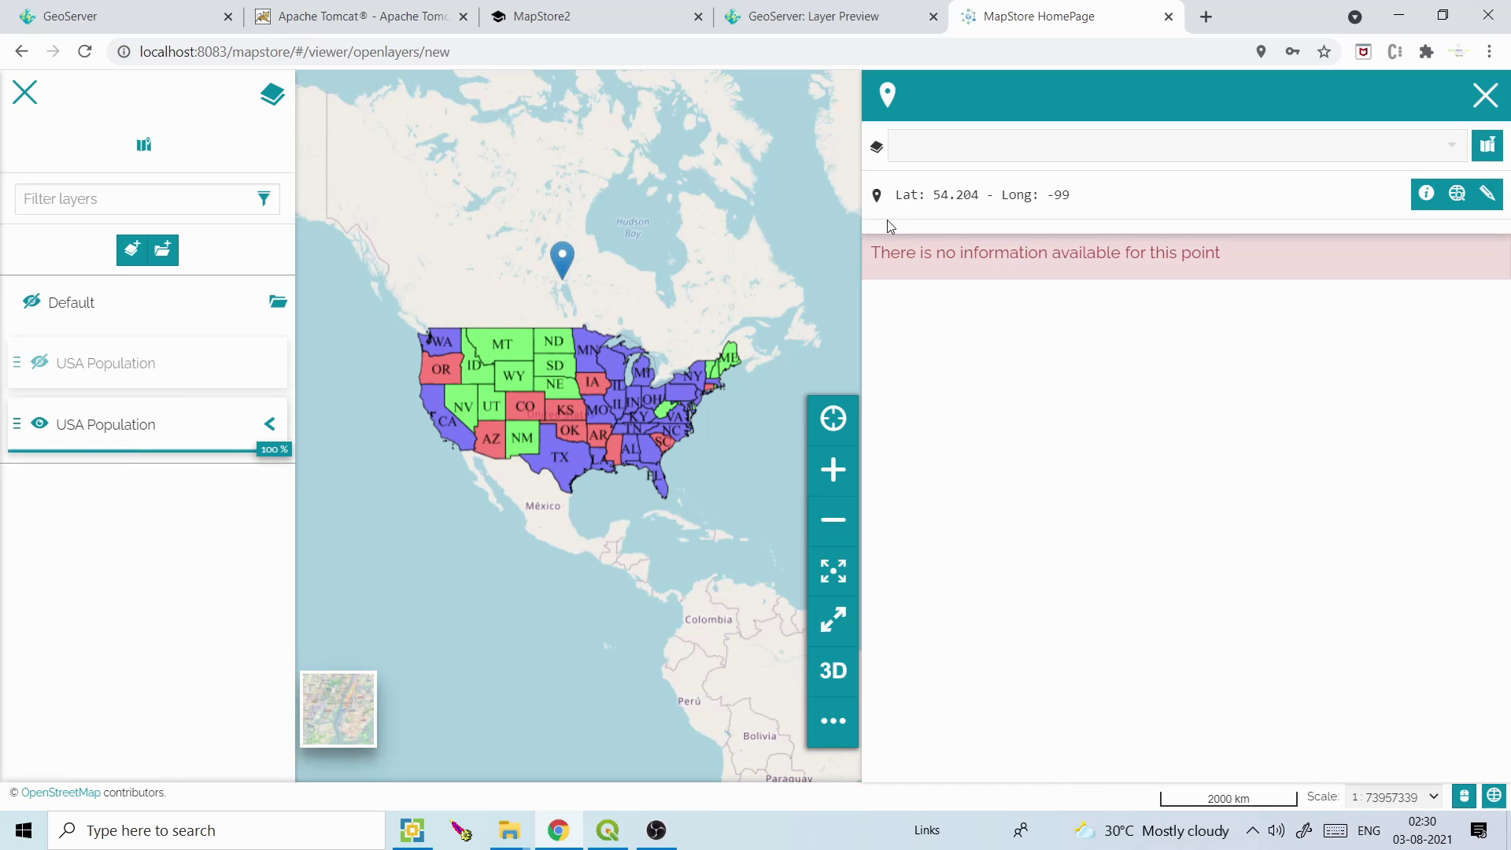
{"action": "left_click", "coordinate": [1485, 95]}
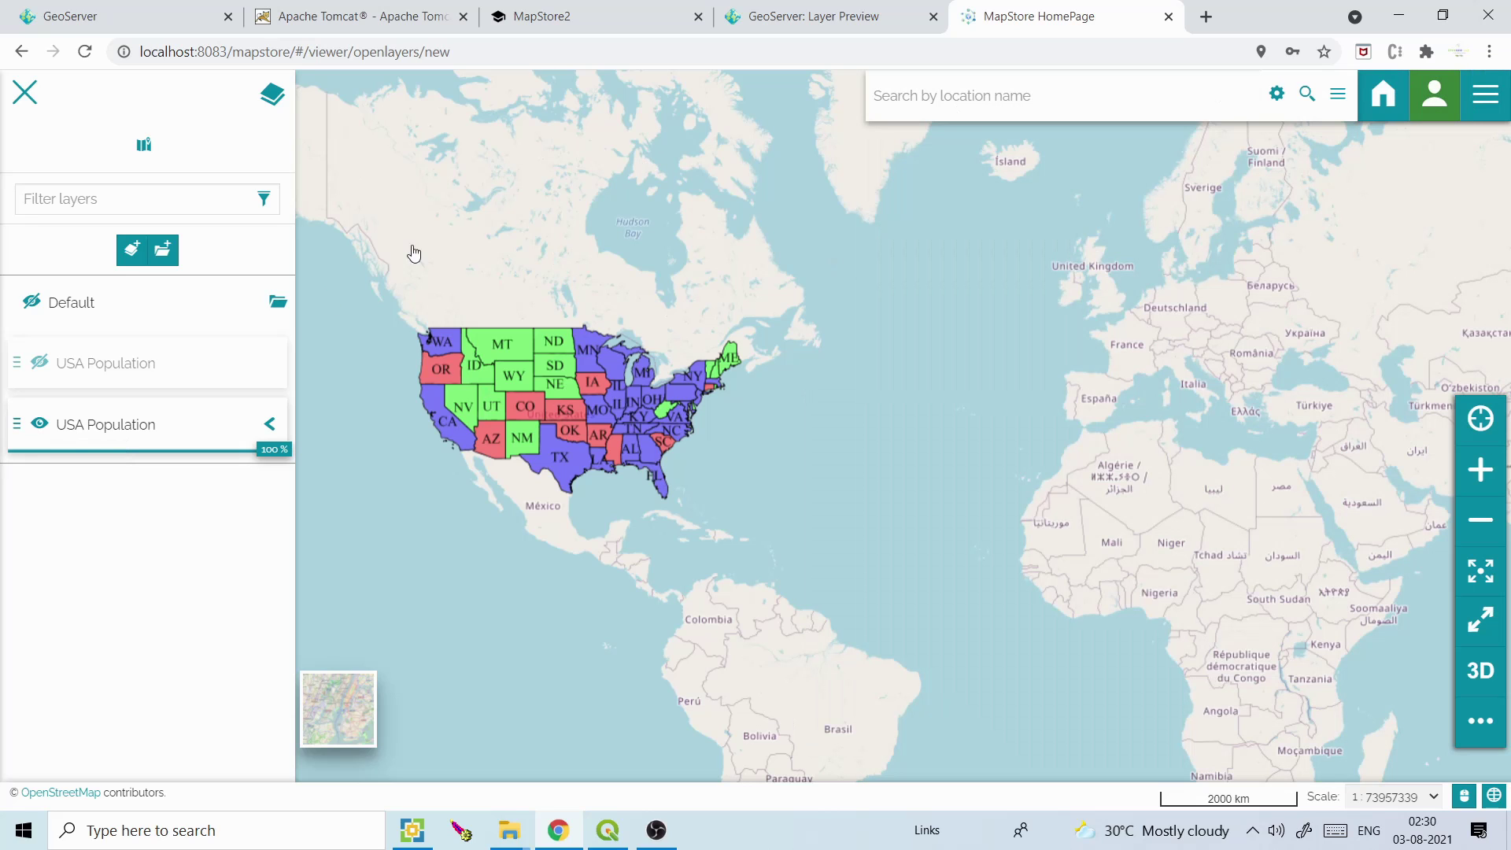
Show the population legend, test layer visibility and opacity, then zoom to the styled layer's extent
{"action": "left_click", "coordinate": [270, 424]}
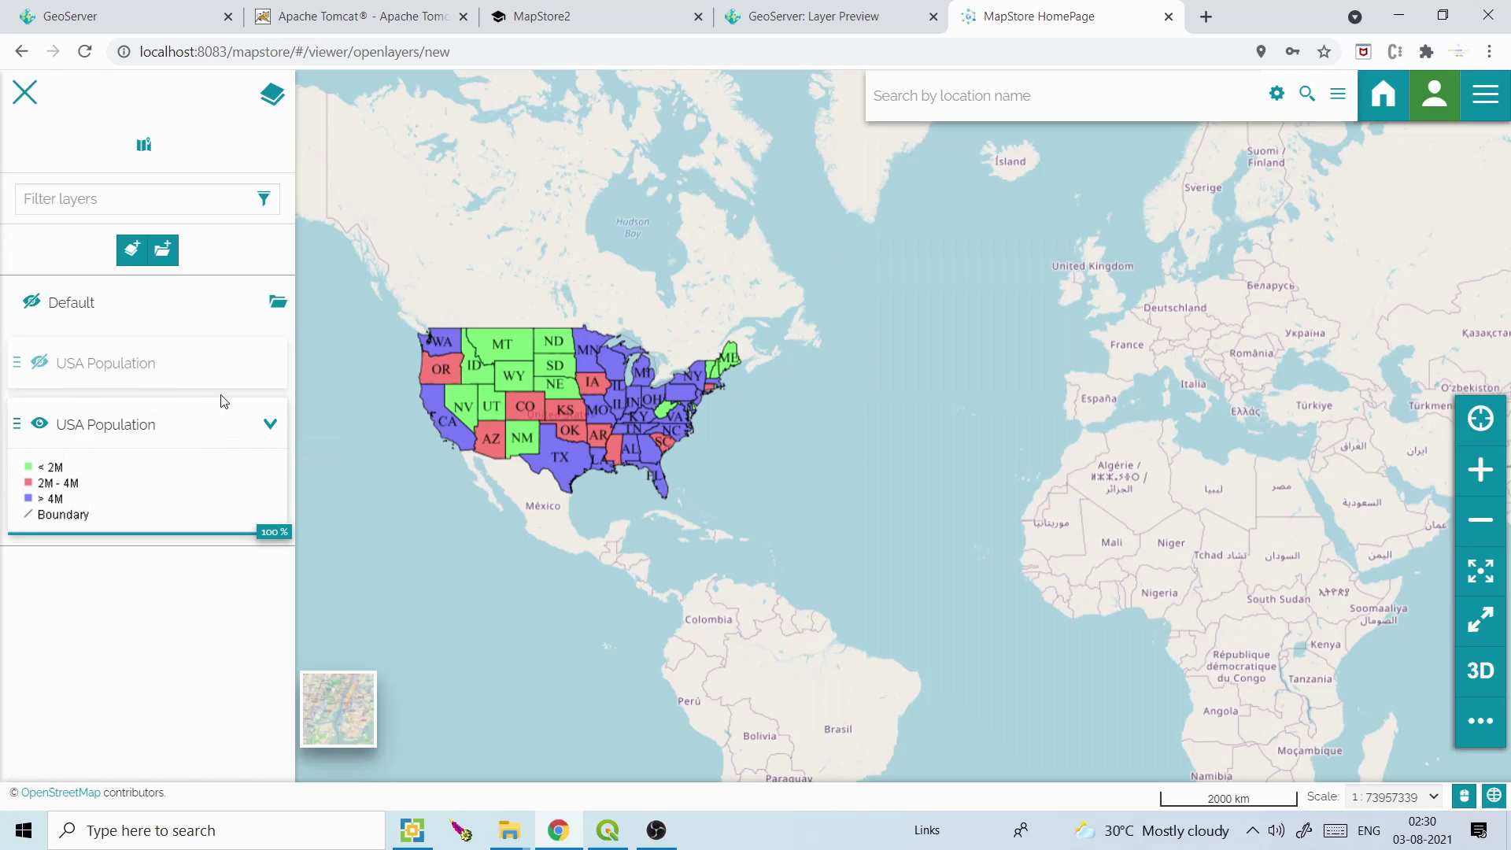
{"action": "left_click", "coordinate": [38, 363]}
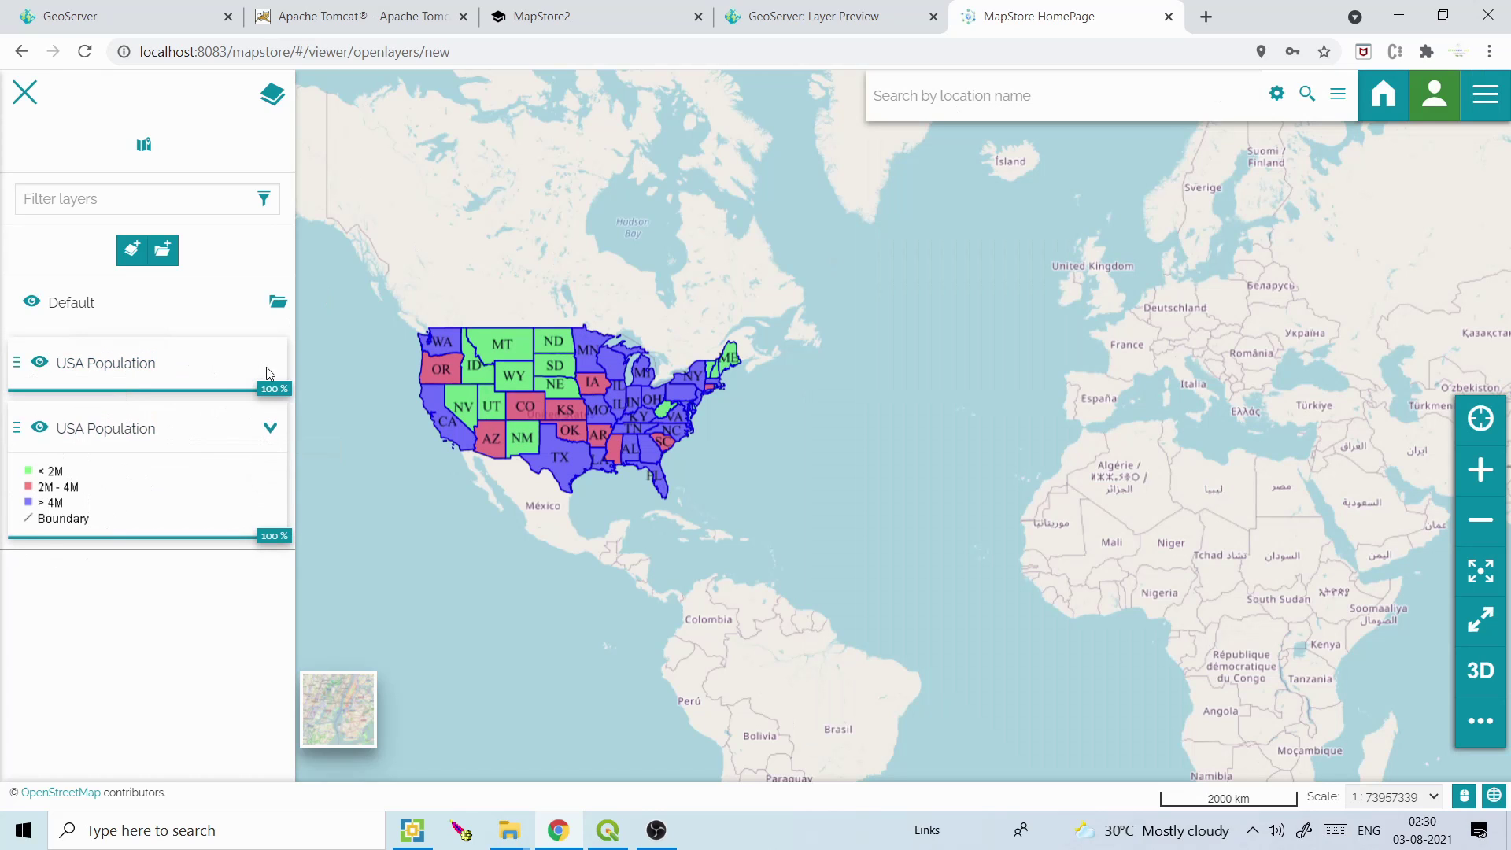
{"action": "left_click", "coordinate": [40, 362]}
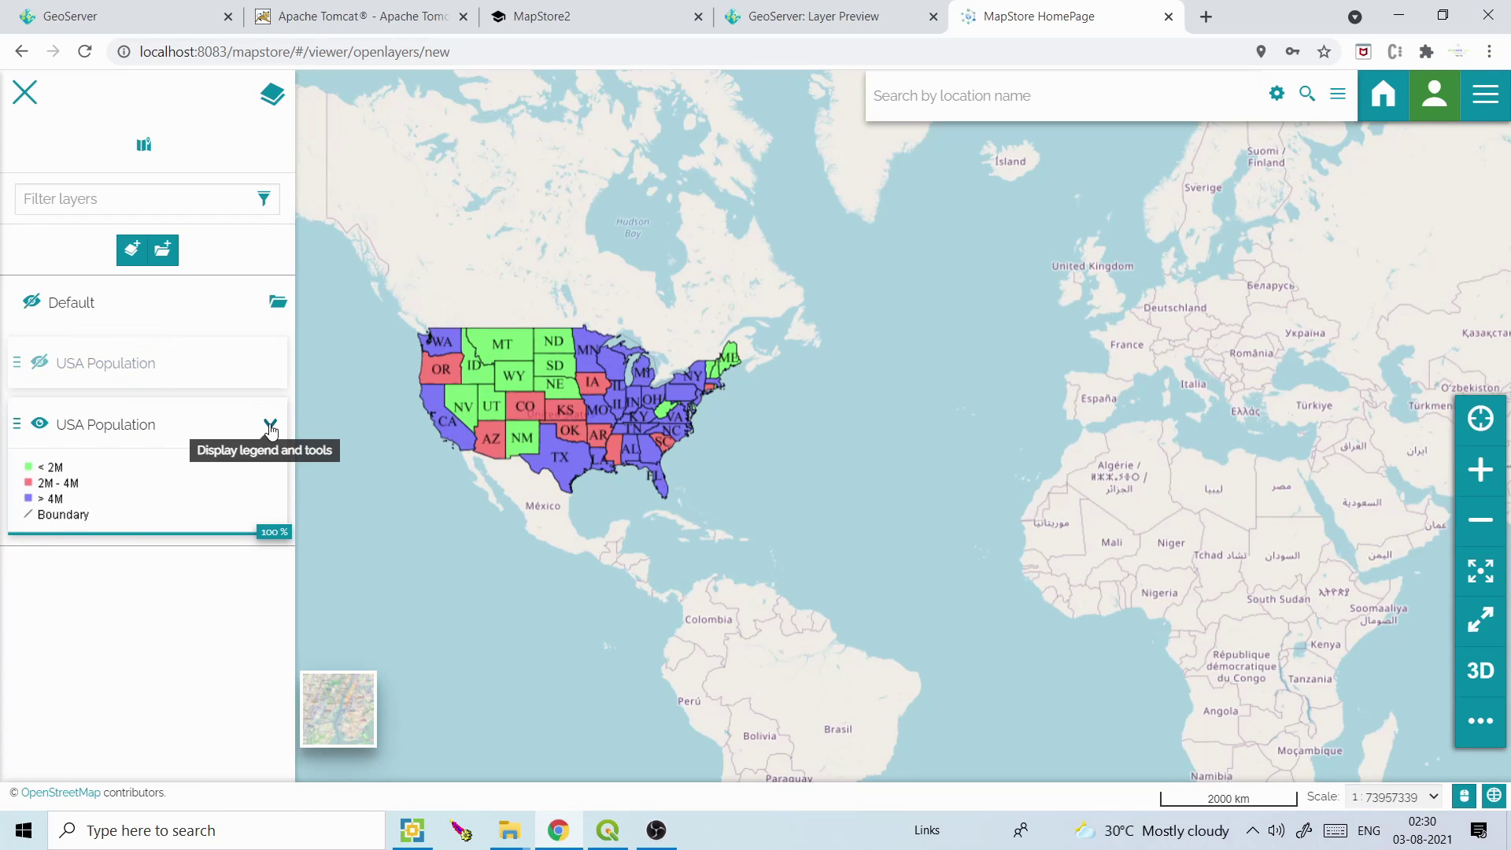
{"action": "left_click_drag", "start_coordinate": [277, 537], "coordinate": [339, 537]}
{"action": "left_click", "coordinate": [103, 409]}
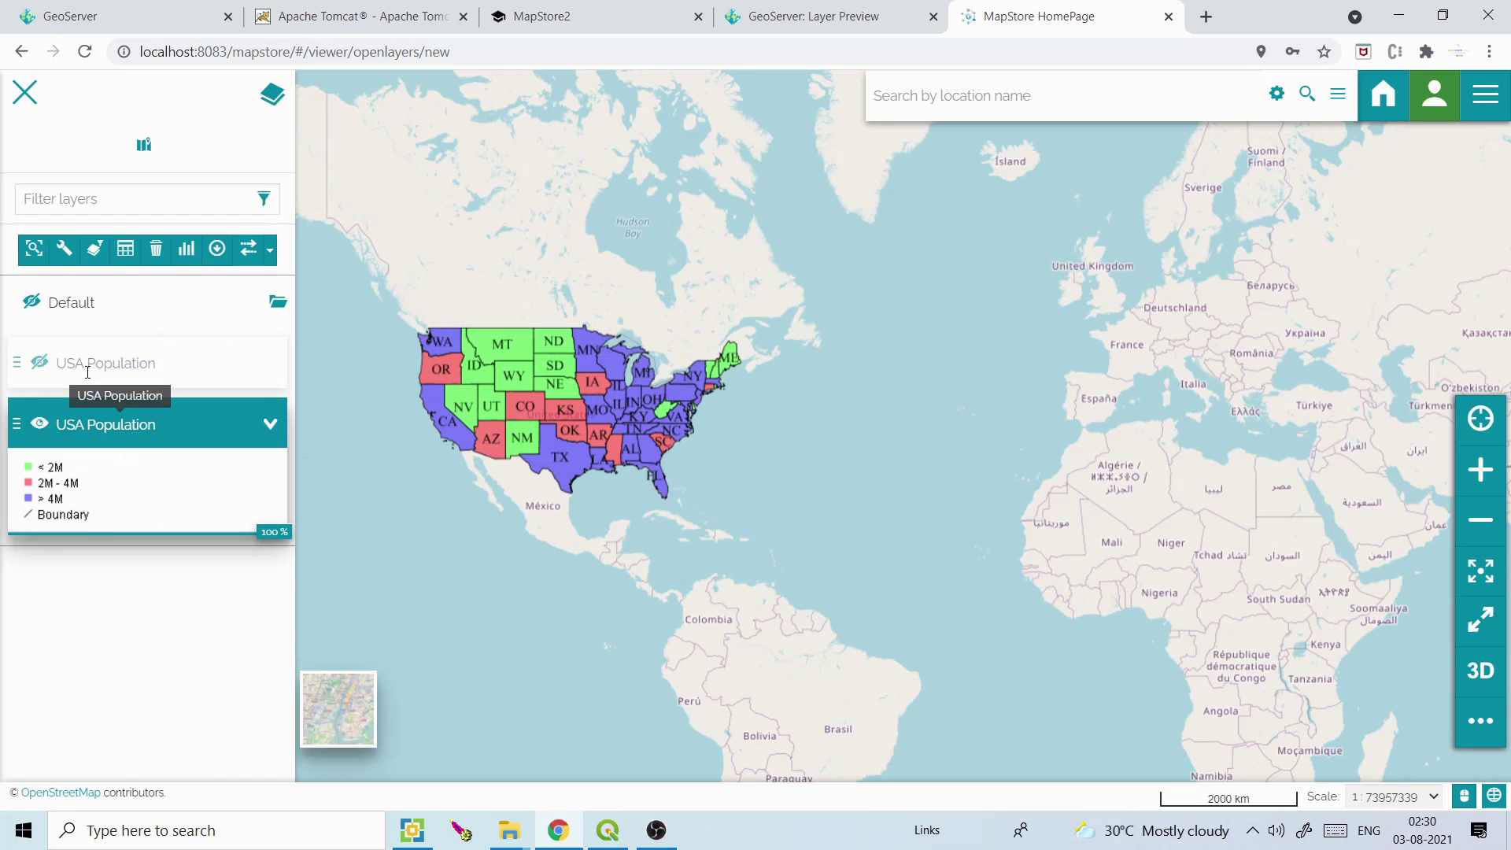
{"action": "left_click", "coordinate": [34, 250]}
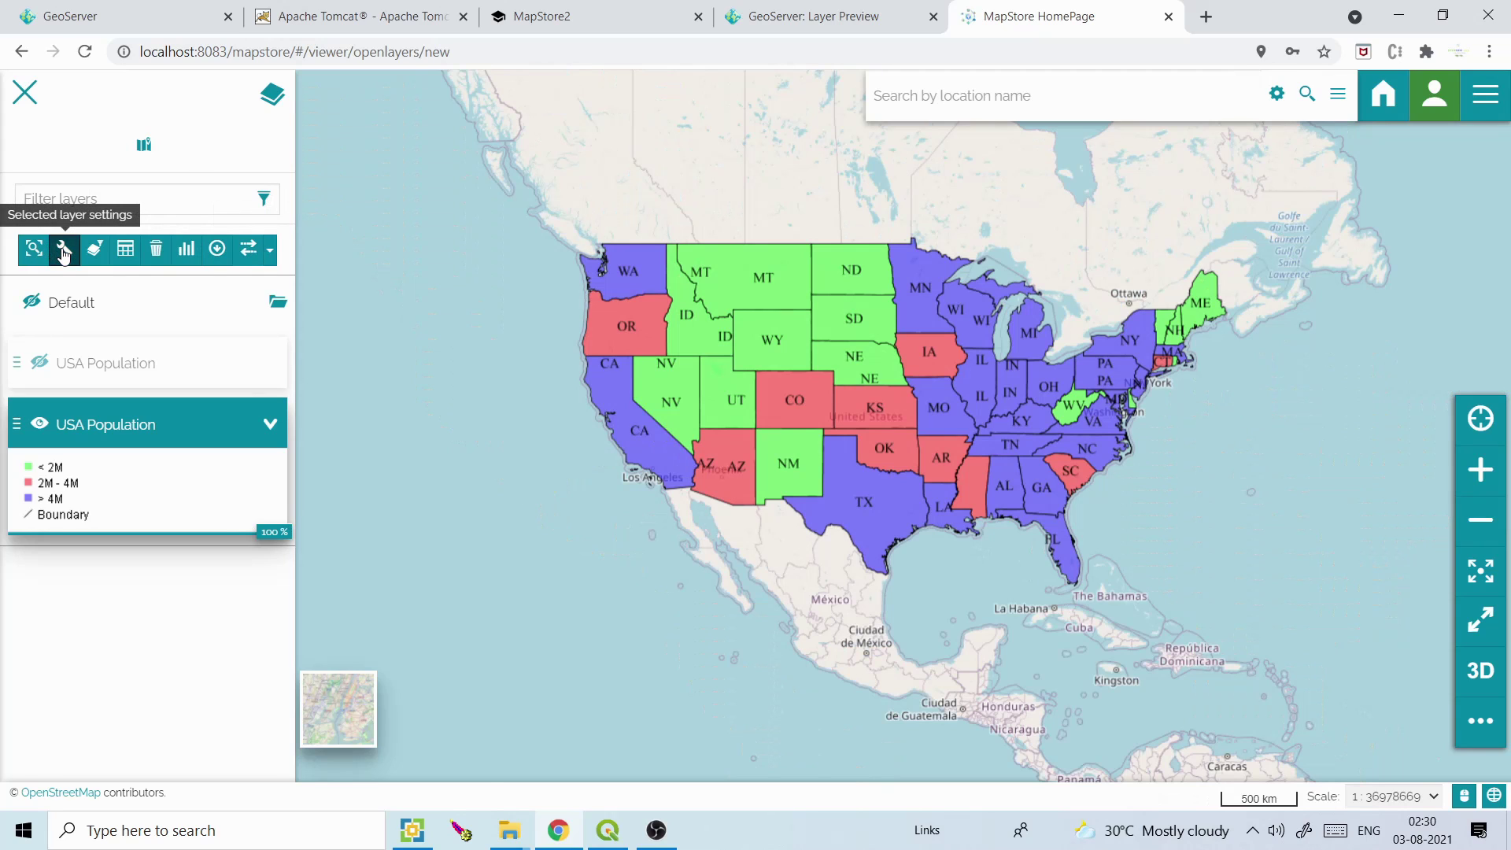
Open USA Population's layer settings and review its display options, keeping the image/png format
{"action": "left_click", "coordinate": [64, 250]}
{"action": "left_click", "coordinate": [159, 270]}
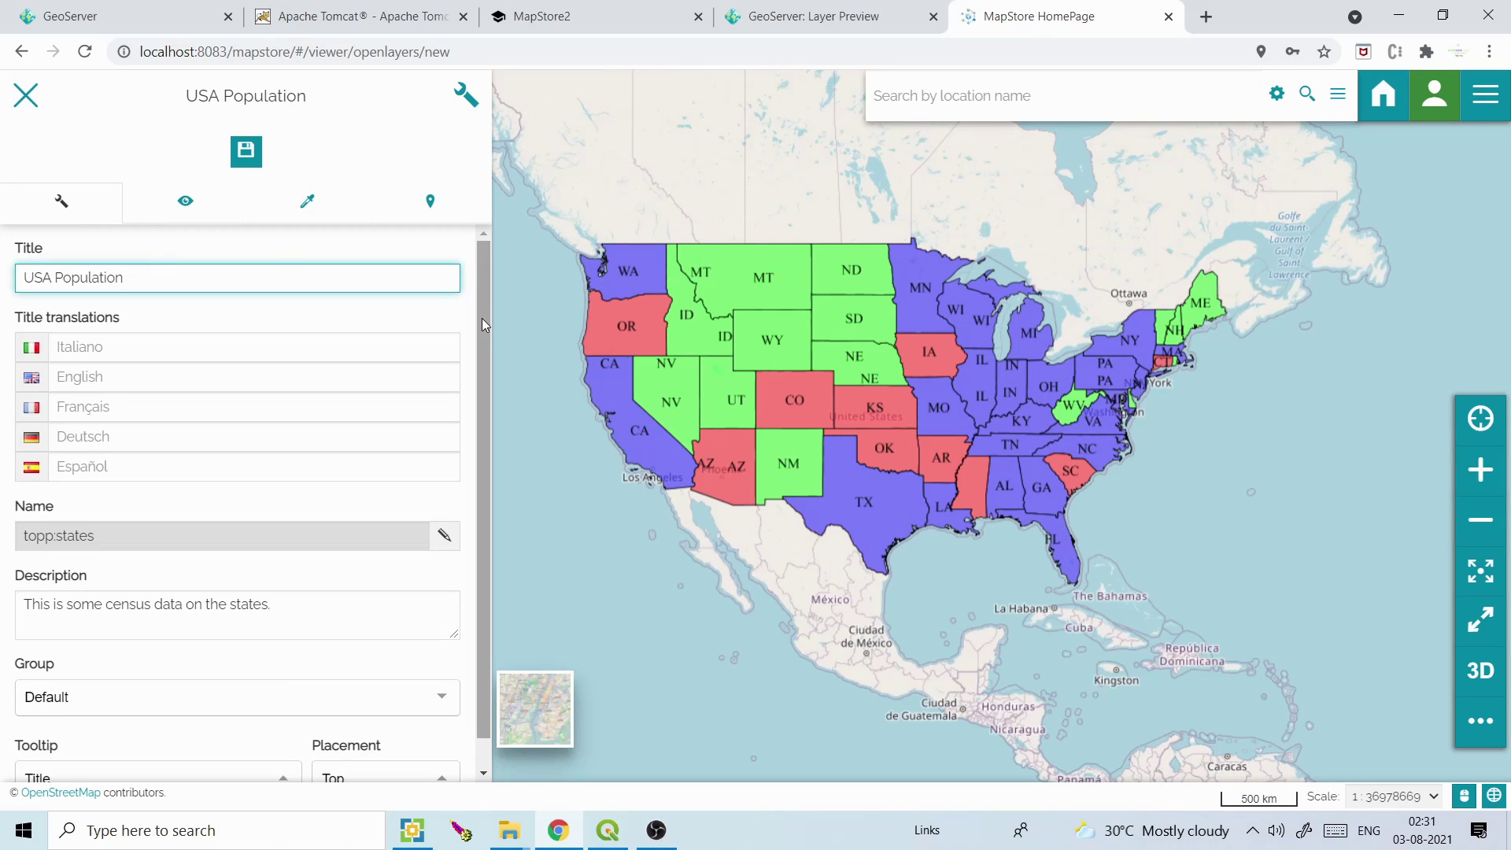
{"action": "scroll", "coordinate": [484, 327], "scroll_direction": "down", "scroll_amount": 1}
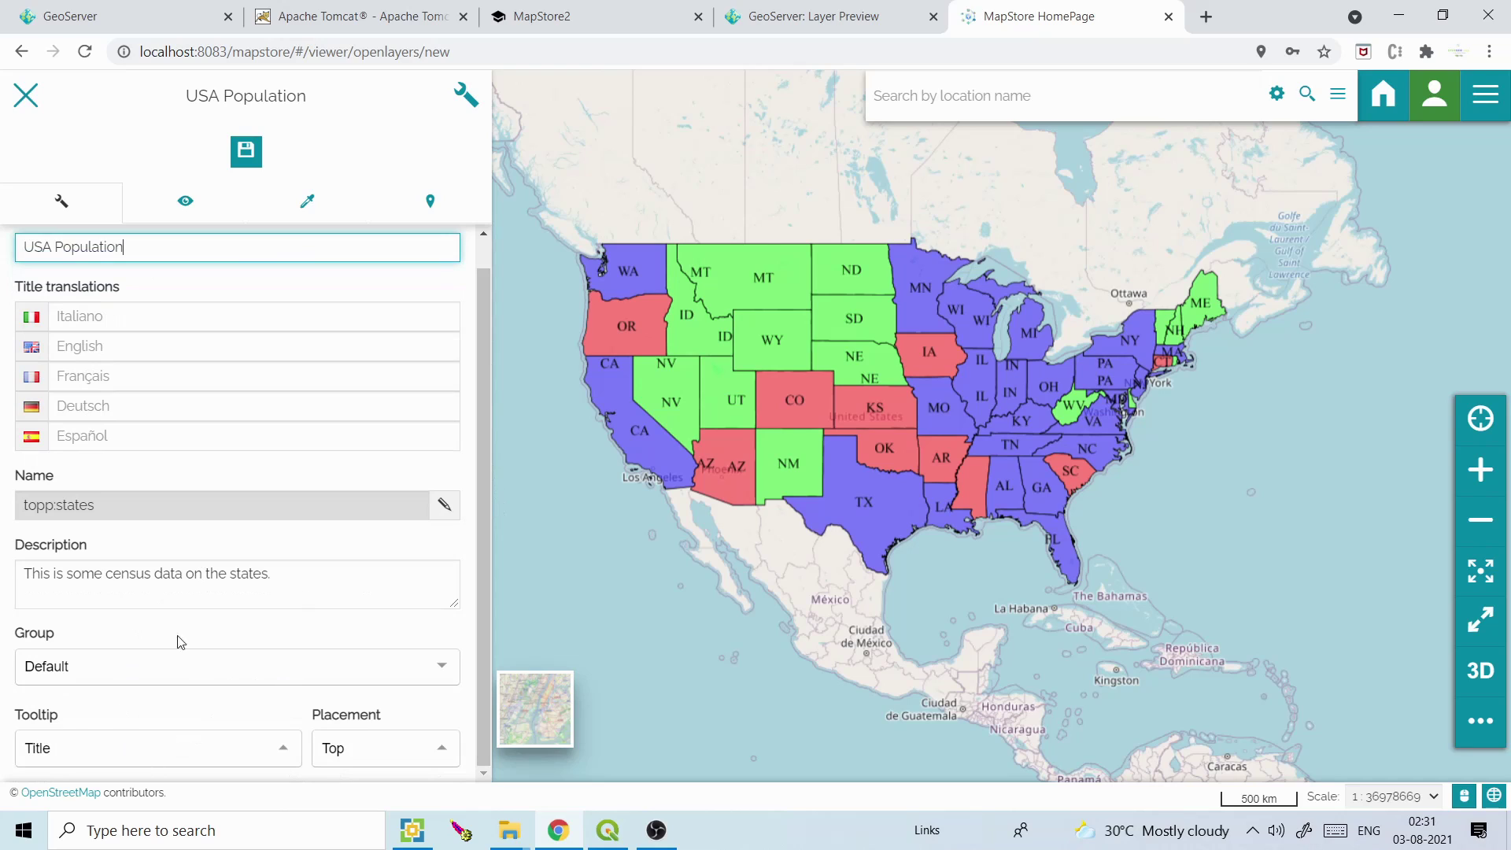
{"action": "left_click", "coordinate": [187, 203]}
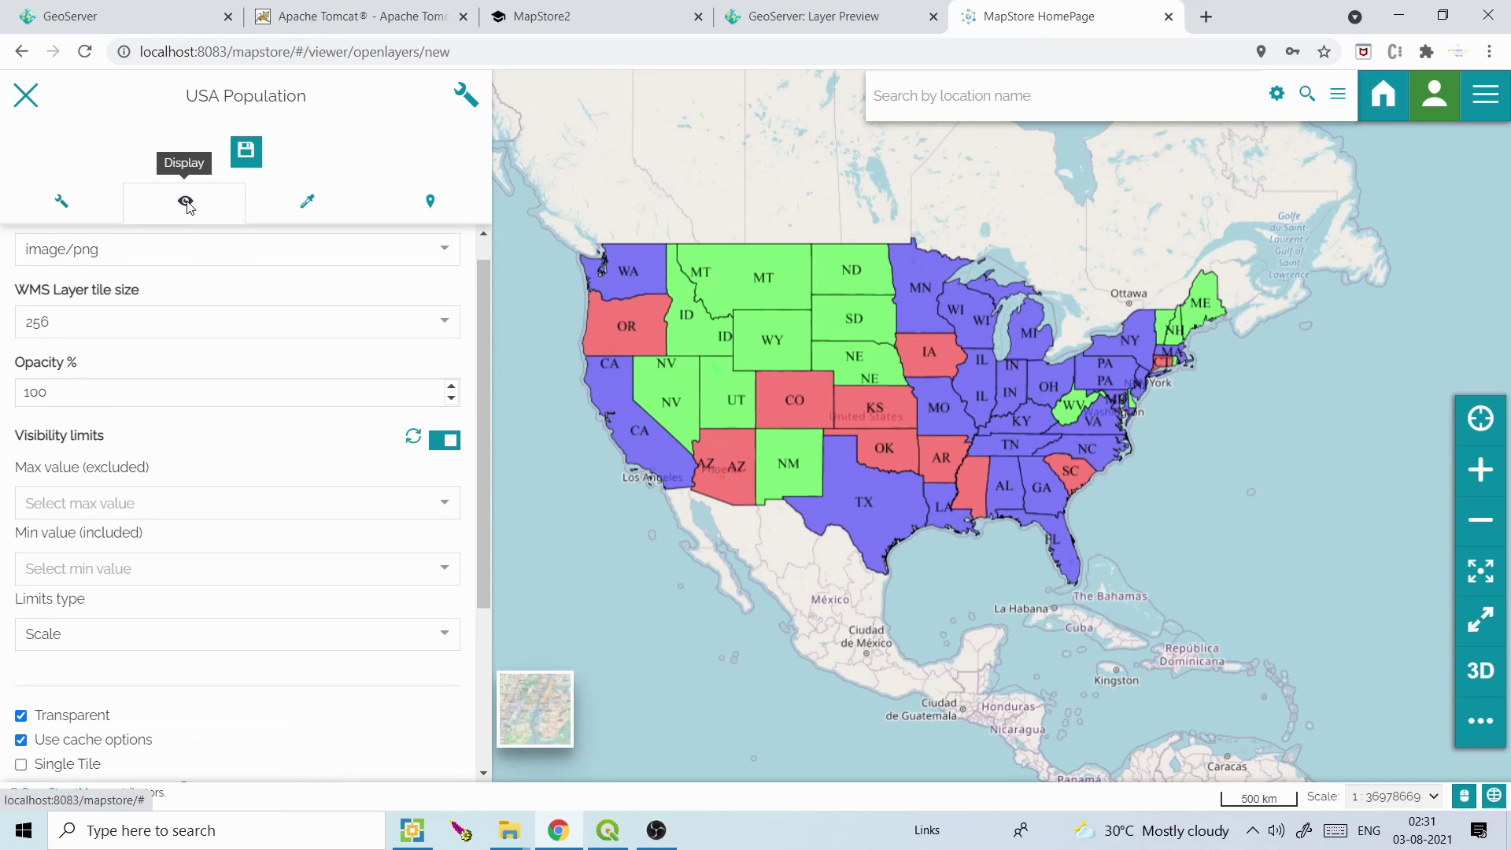
{"action": "left_click", "coordinate": [204, 252]}
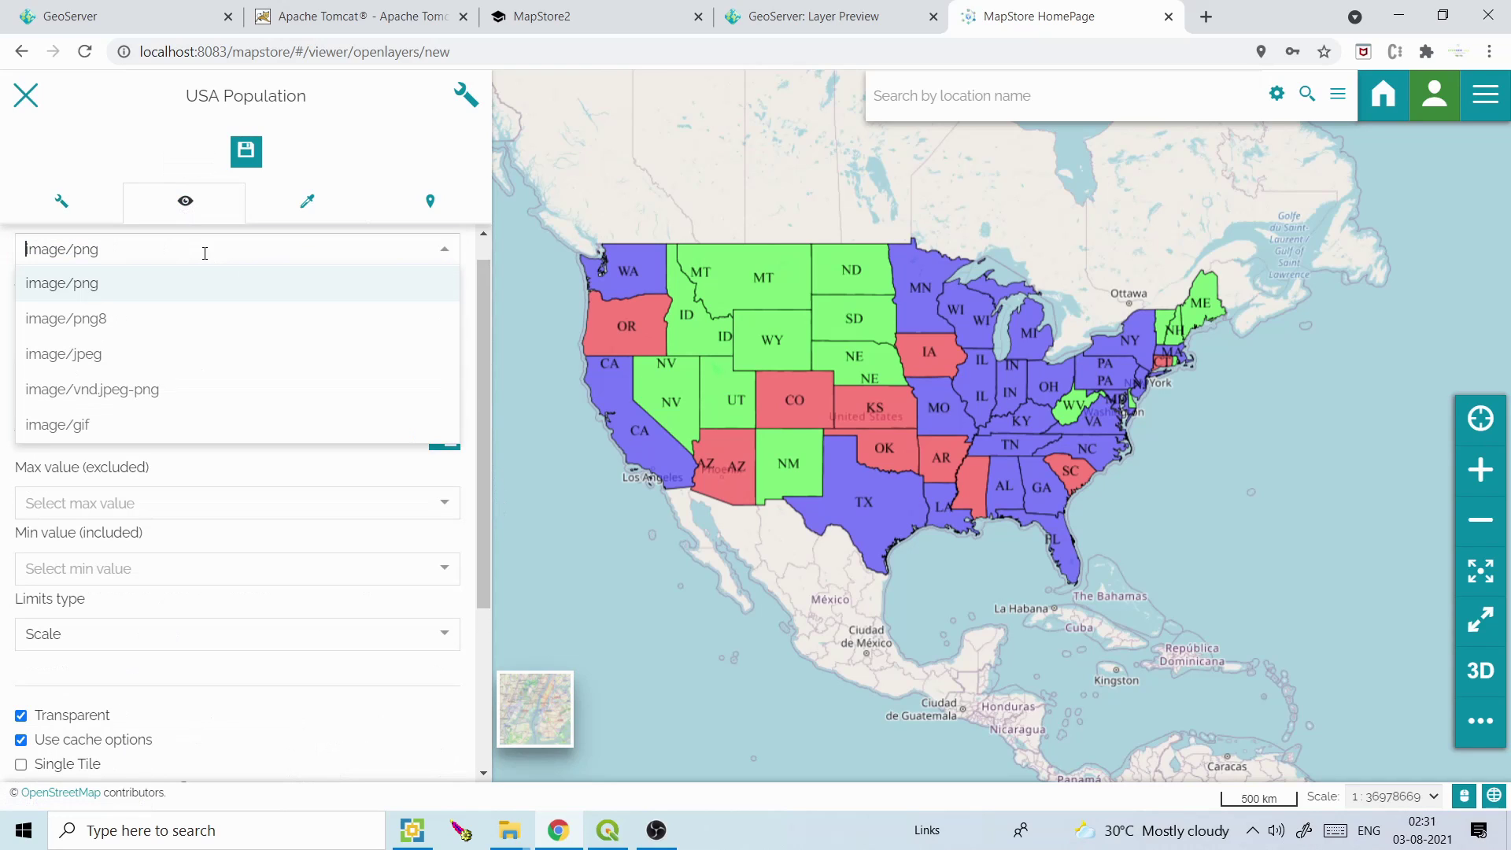
{"action": "left_click", "coordinate": [478, 304]}
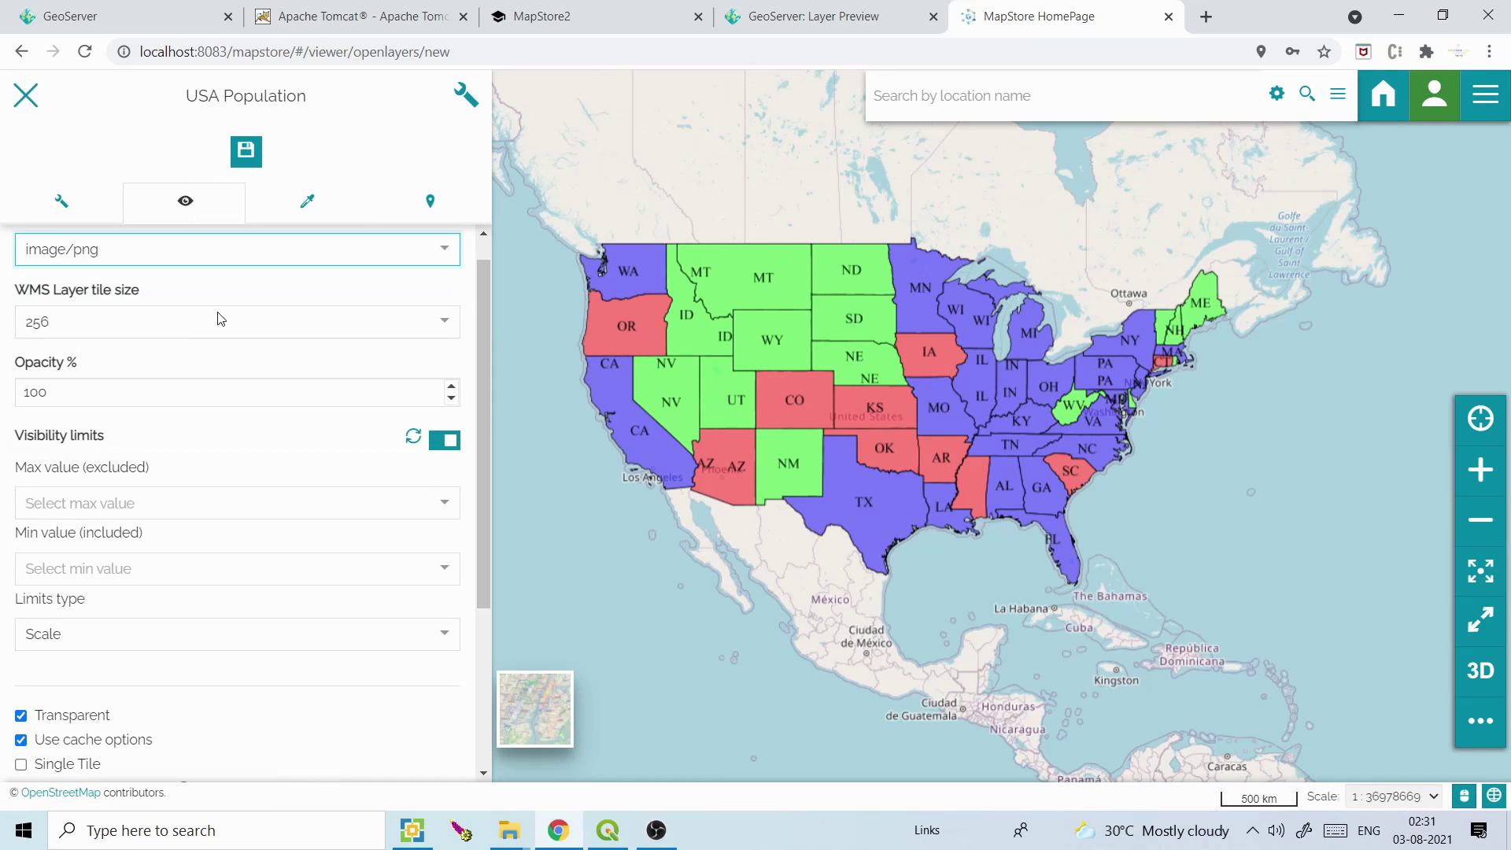
{"action": "left_click_drag", "start_coordinate": [485, 499], "coordinate": [480, 395]}
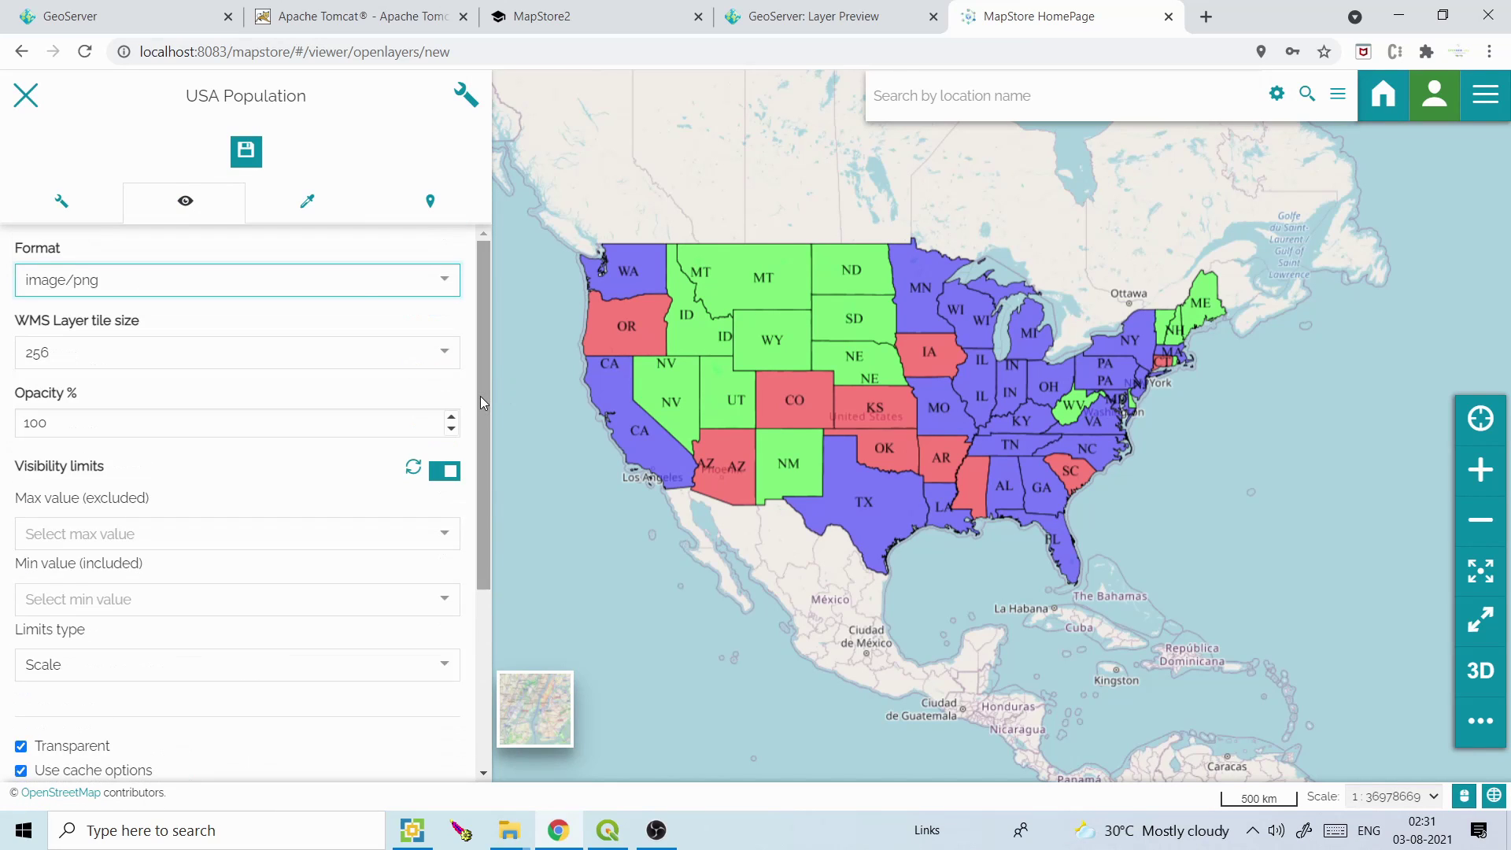
Try the Default Polygon and hatched styles, then reapply the coloured population style
{"action": "left_click", "coordinate": [308, 205]}
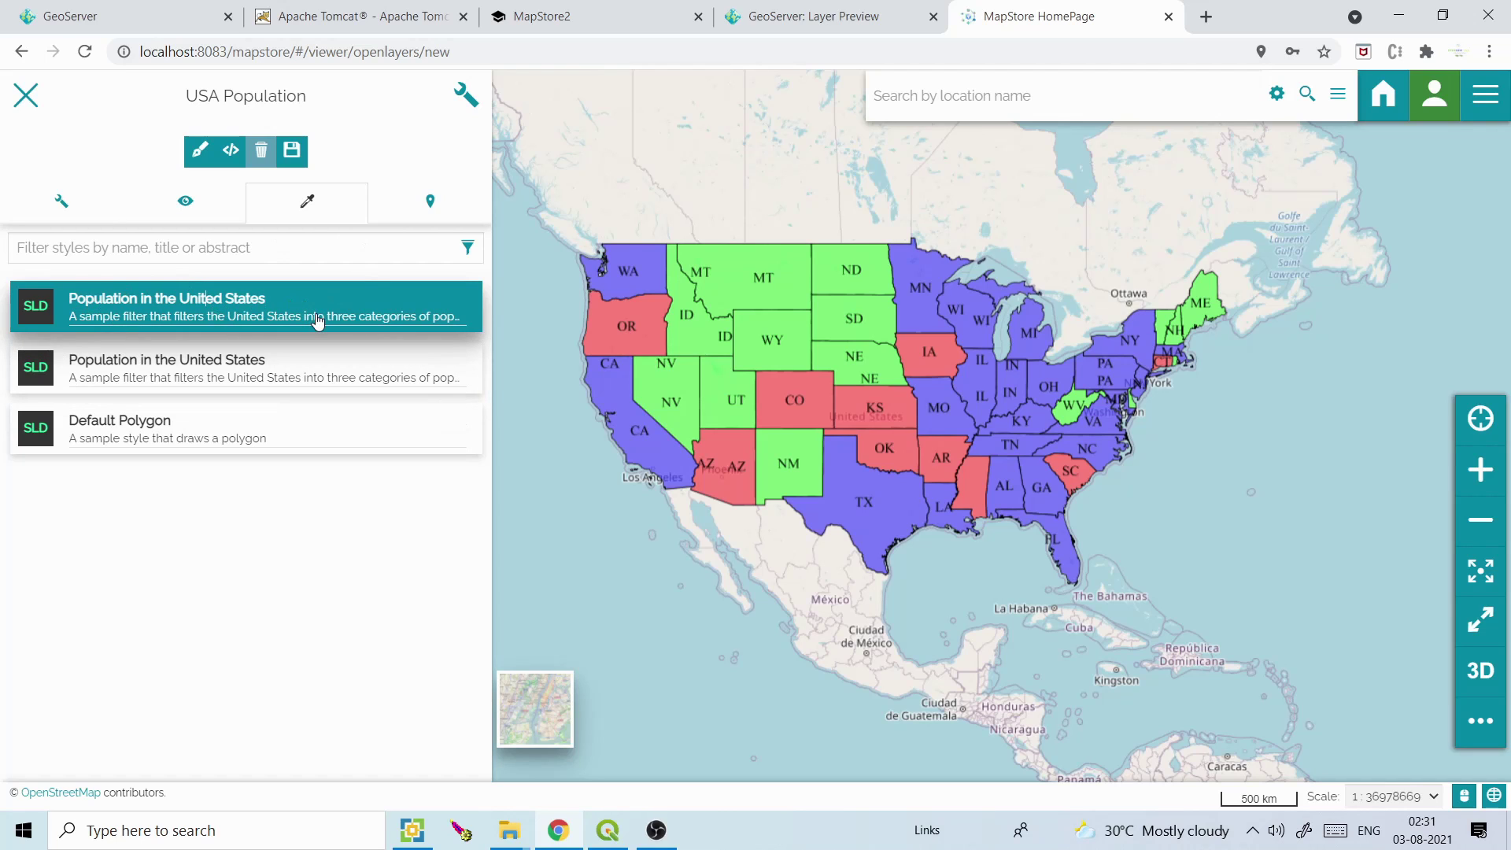
{"action": "left_click", "coordinate": [110, 424]}
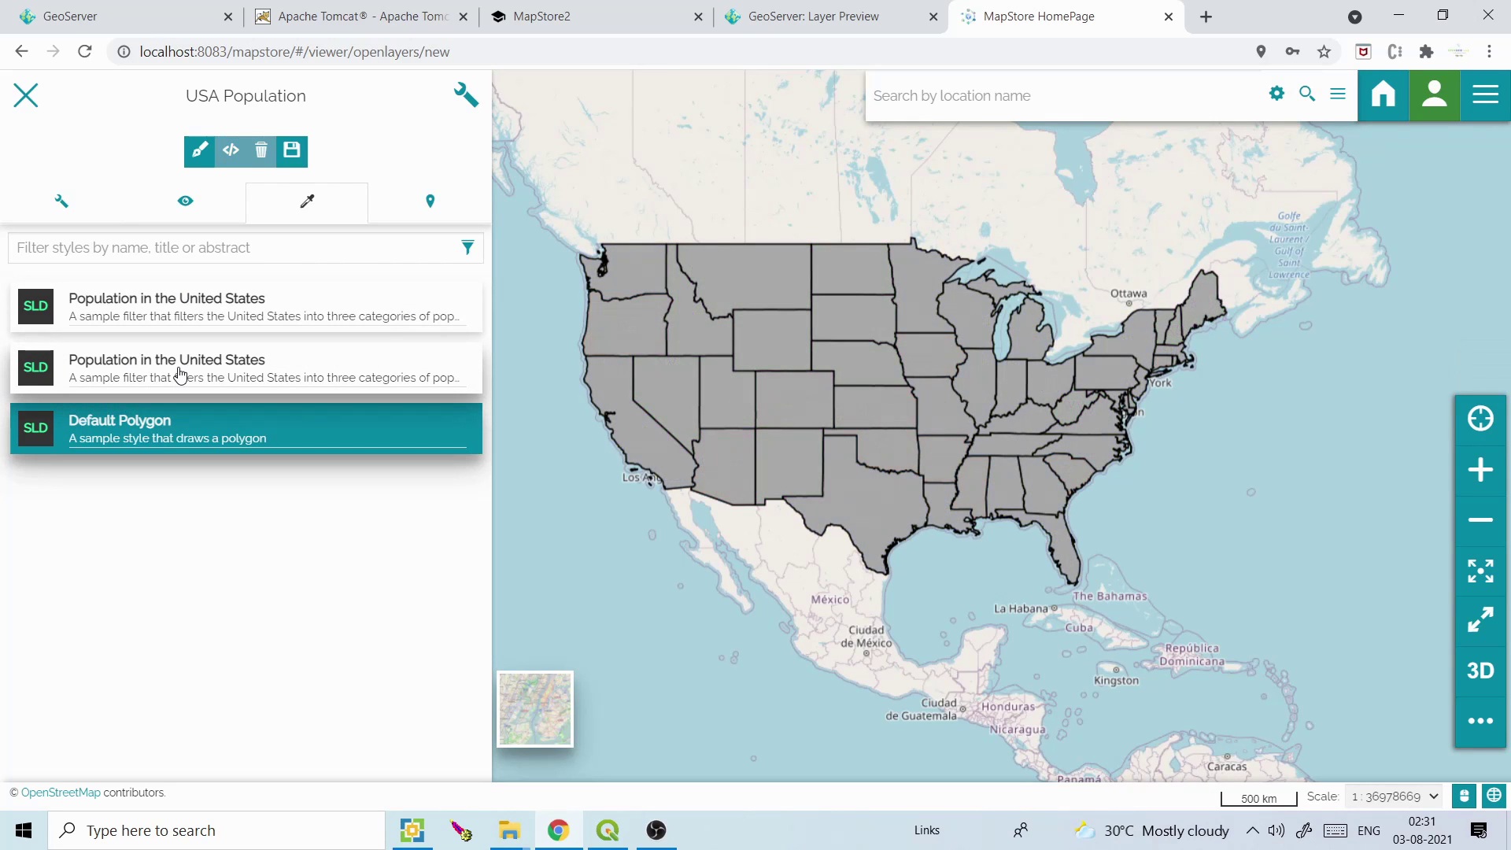
{"action": "left_click", "coordinate": [180, 373]}
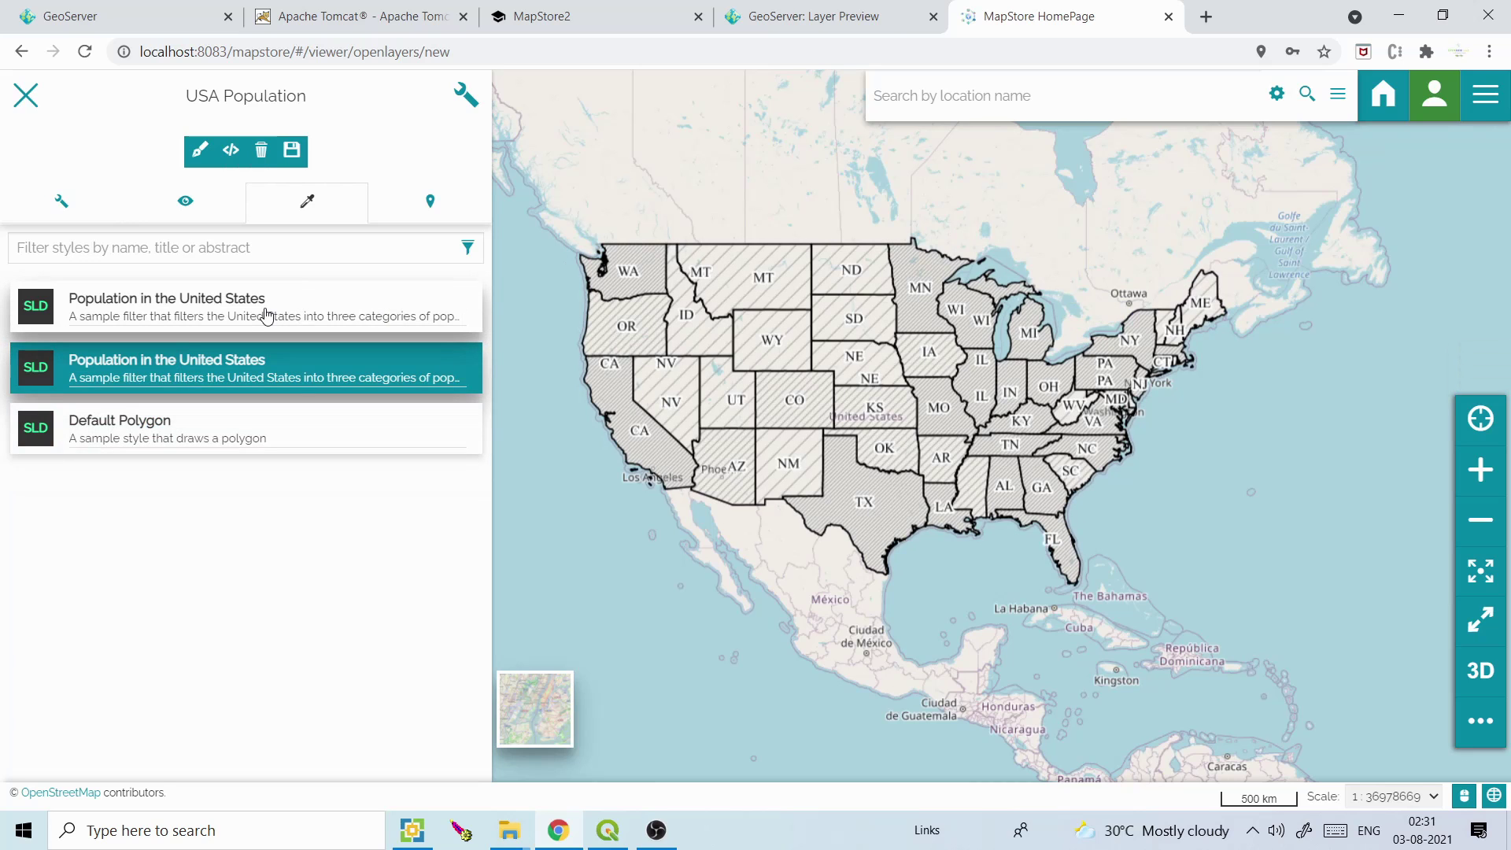
{"action": "left_click", "coordinate": [266, 316]}
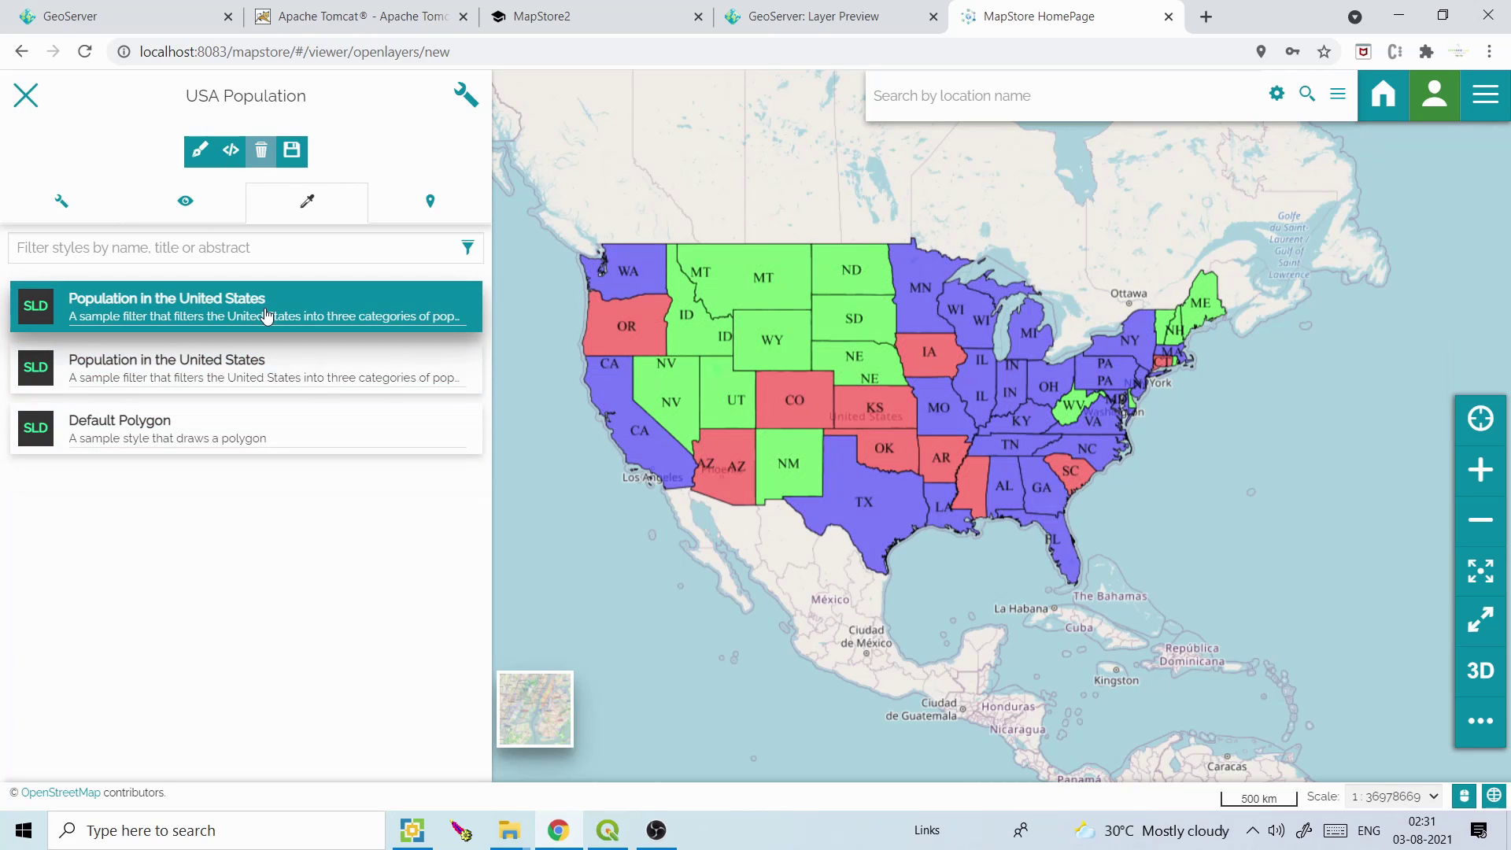
Explore the style editor in visual mode, adding mark, icon, line, polygon and text rules
{"action": "left_click", "coordinate": [230, 152]}
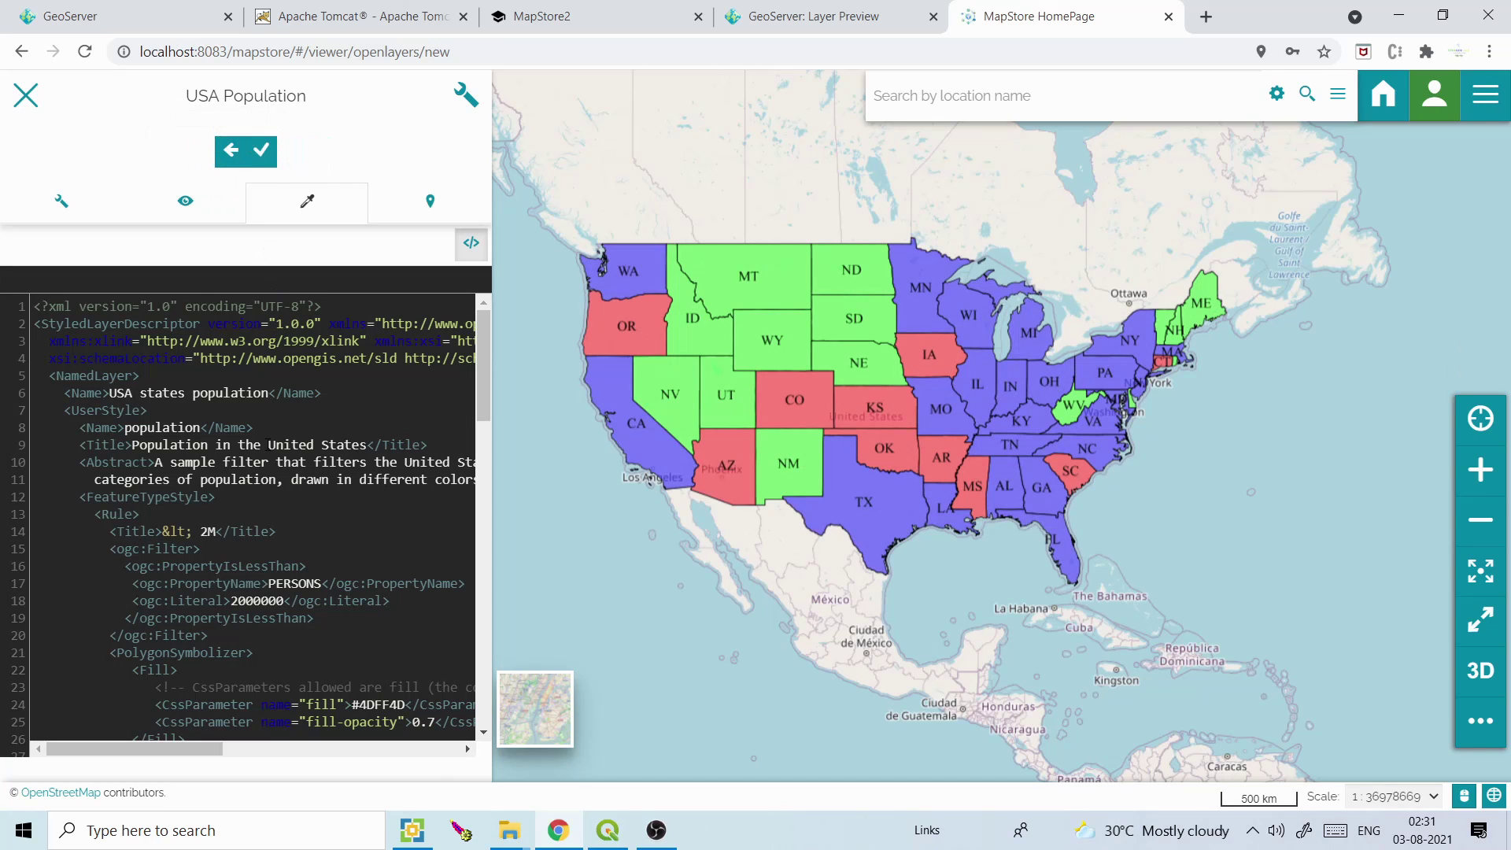
{"action": "left_click_drag", "start_coordinate": [34, 445], "coordinate": [307, 566]}
{"action": "left_click", "coordinate": [472, 243]}
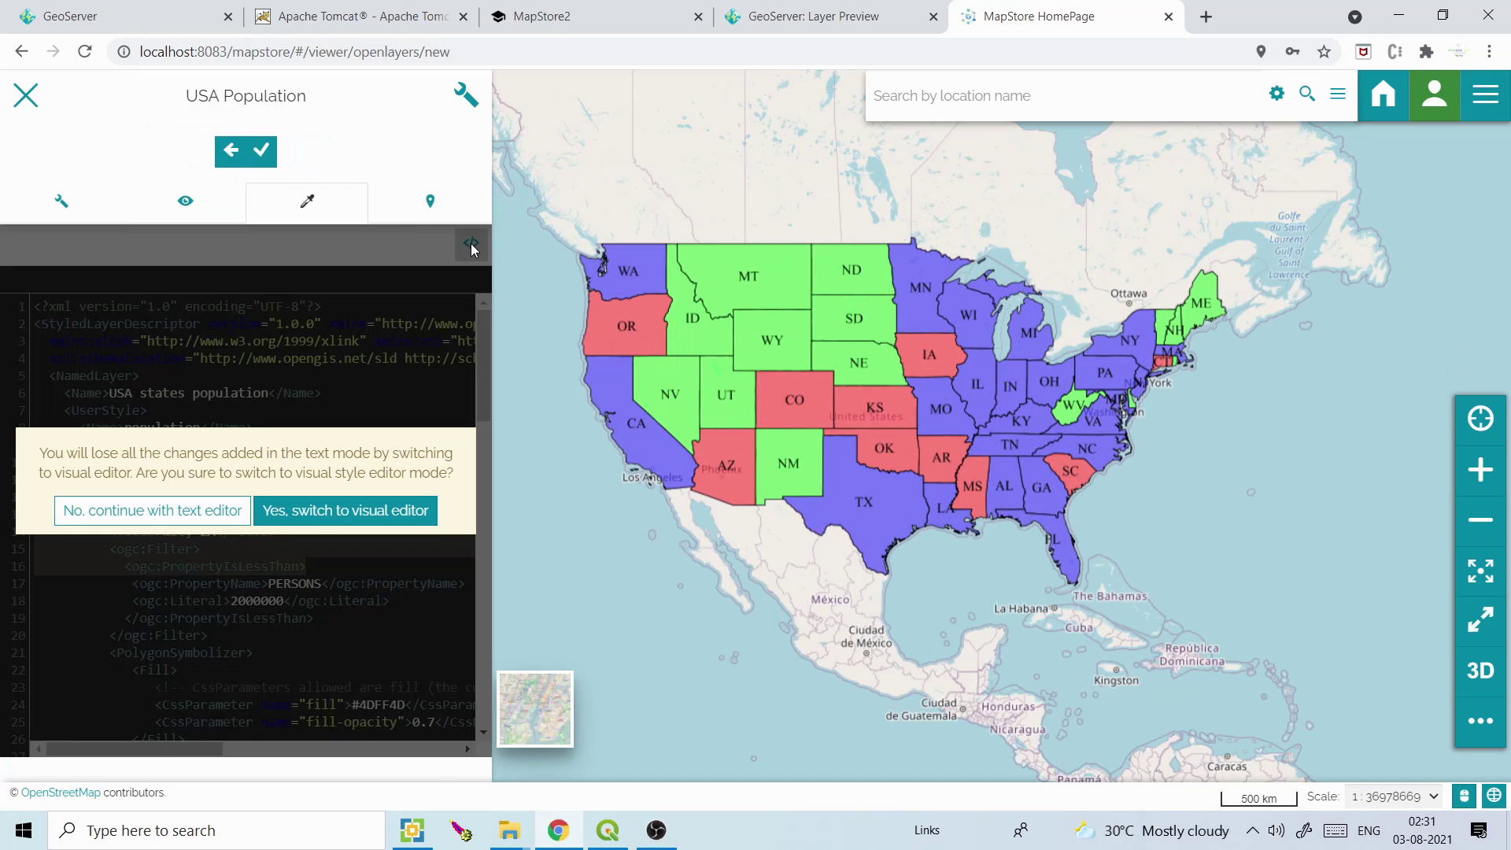
{"action": "left_click", "coordinate": [339, 515]}
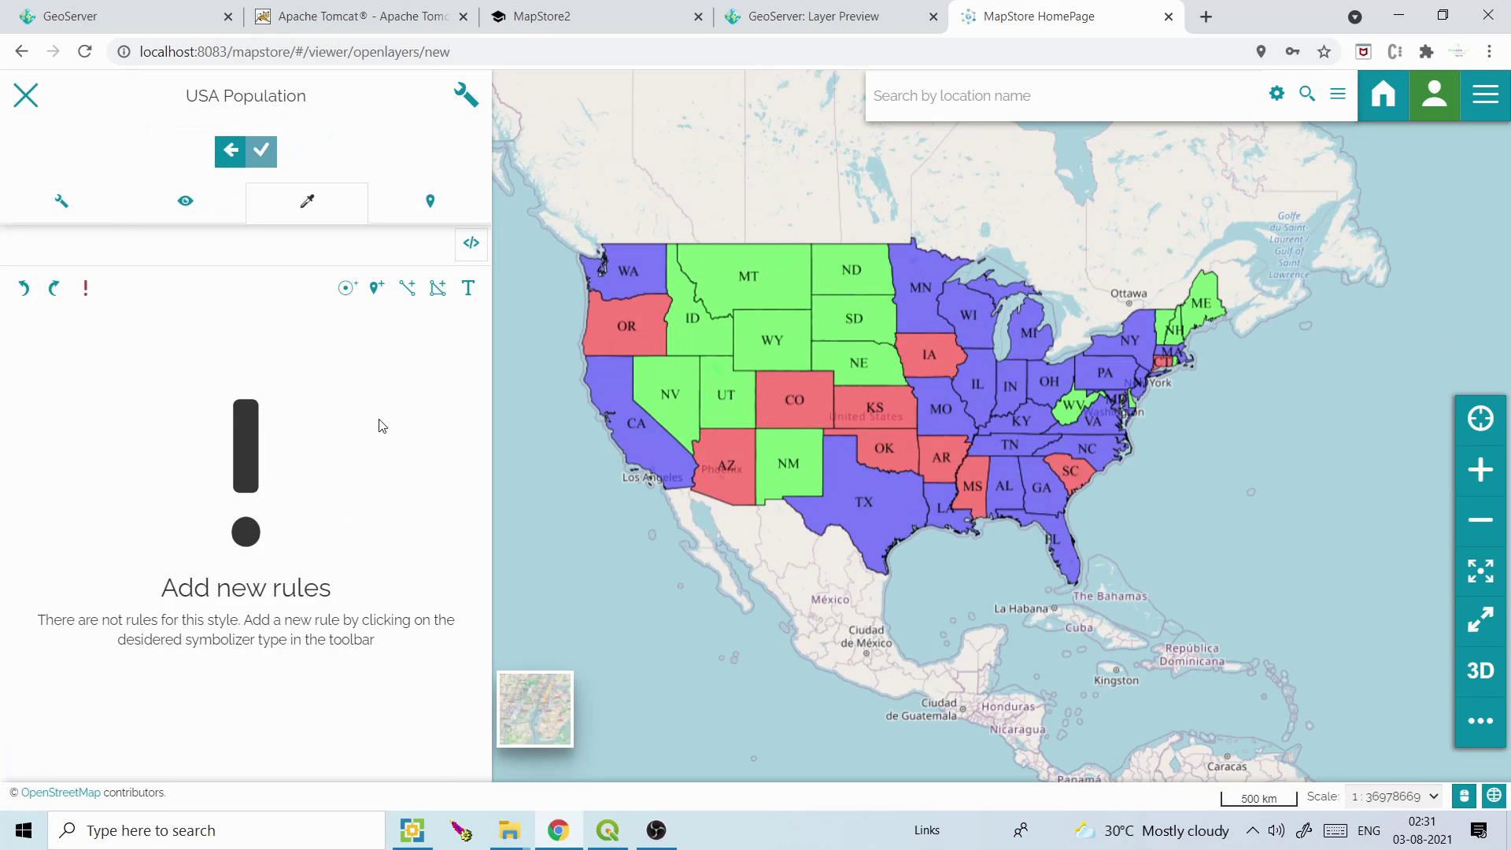
{"action": "left_click", "coordinate": [344, 289]}
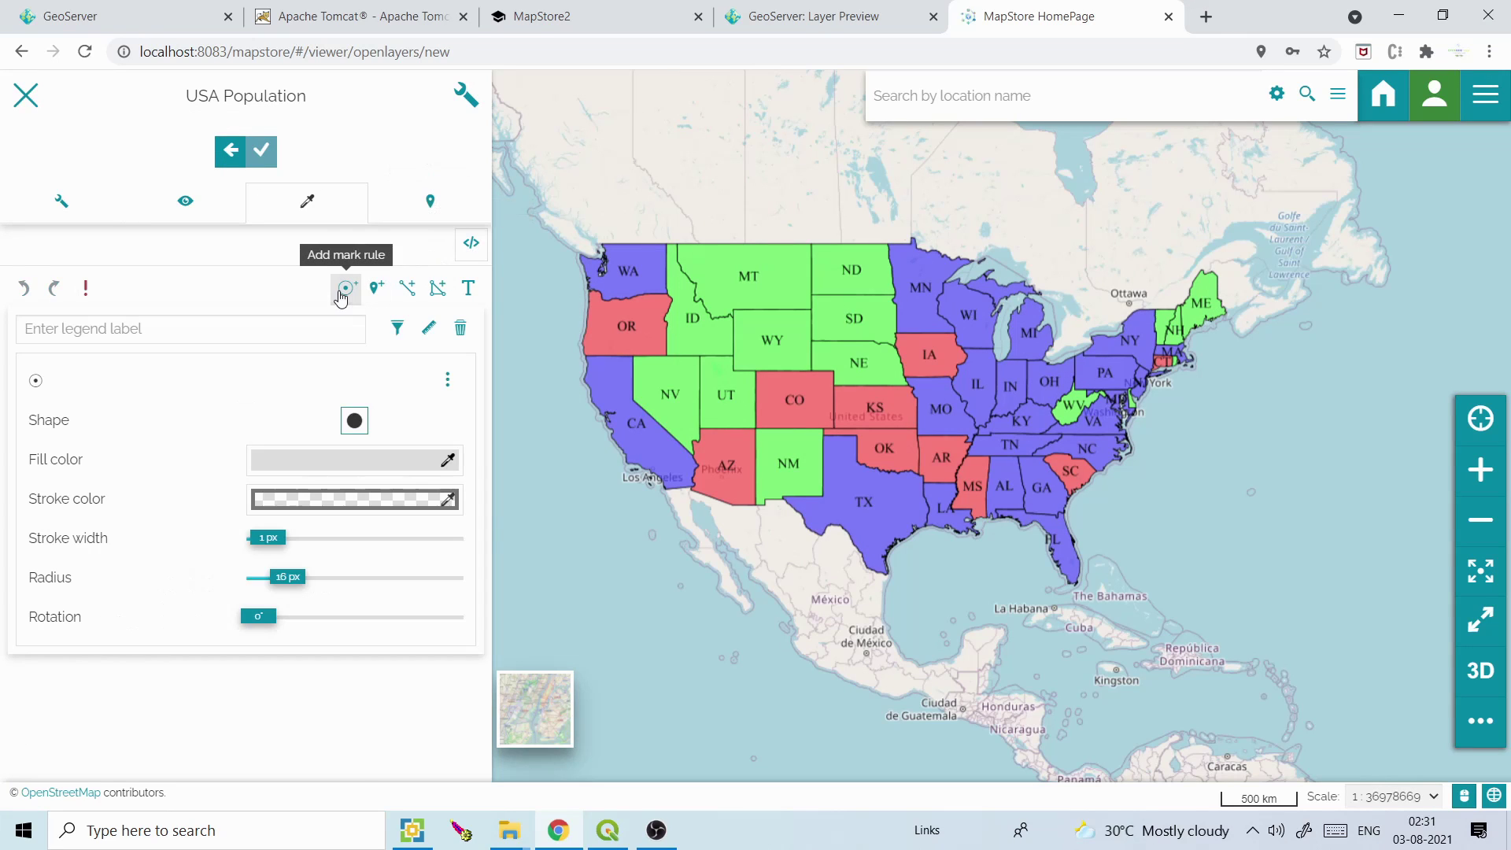
{"action": "left_click", "coordinate": [379, 292]}
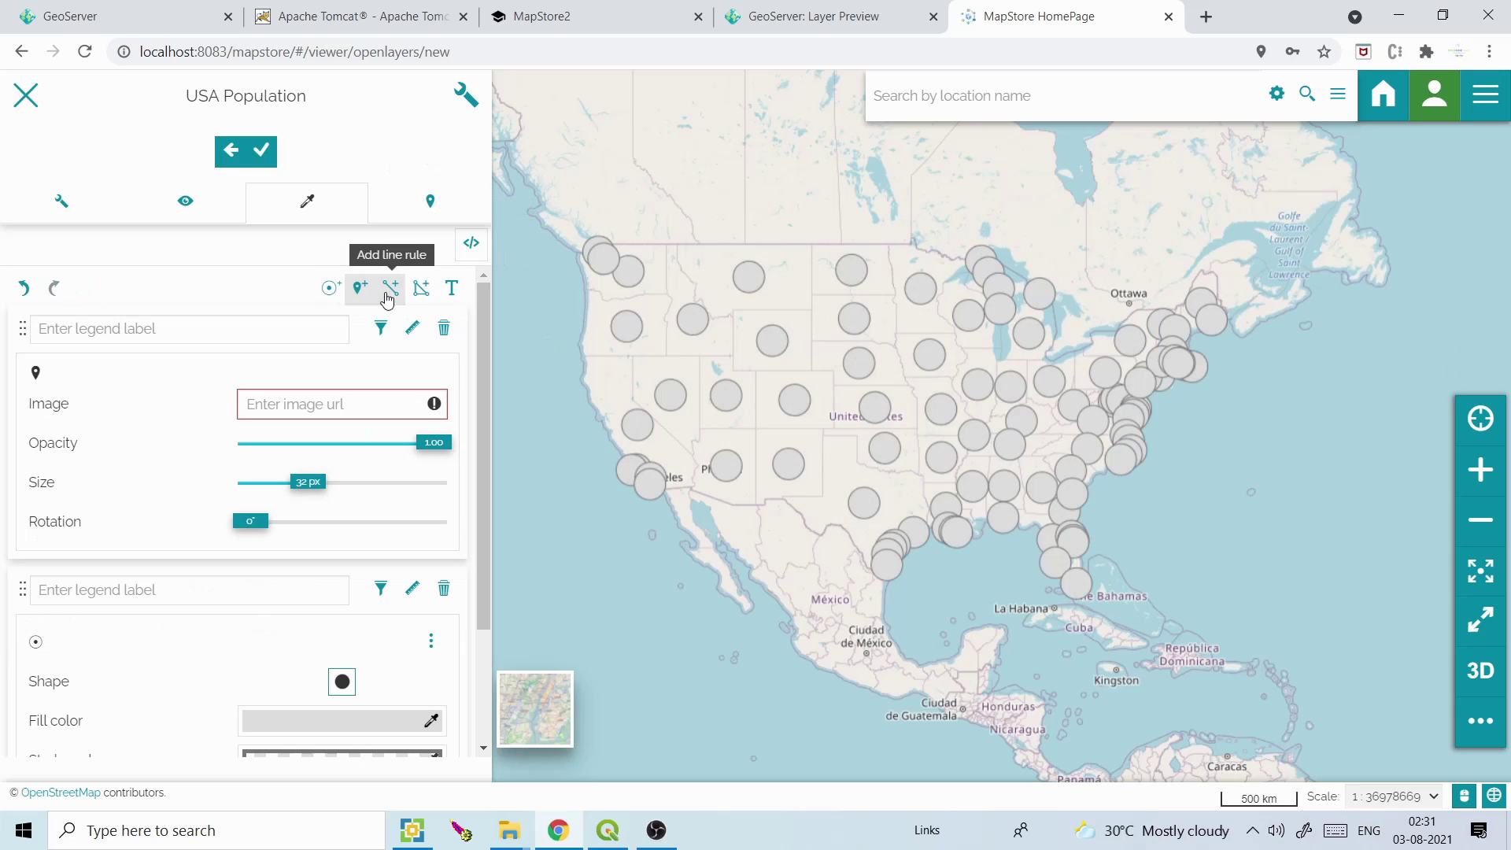
{"action": "left_click", "coordinate": [387, 292]}
{"action": "left_click_drag", "start_coordinate": [481, 348], "coordinate": [492, 311]}
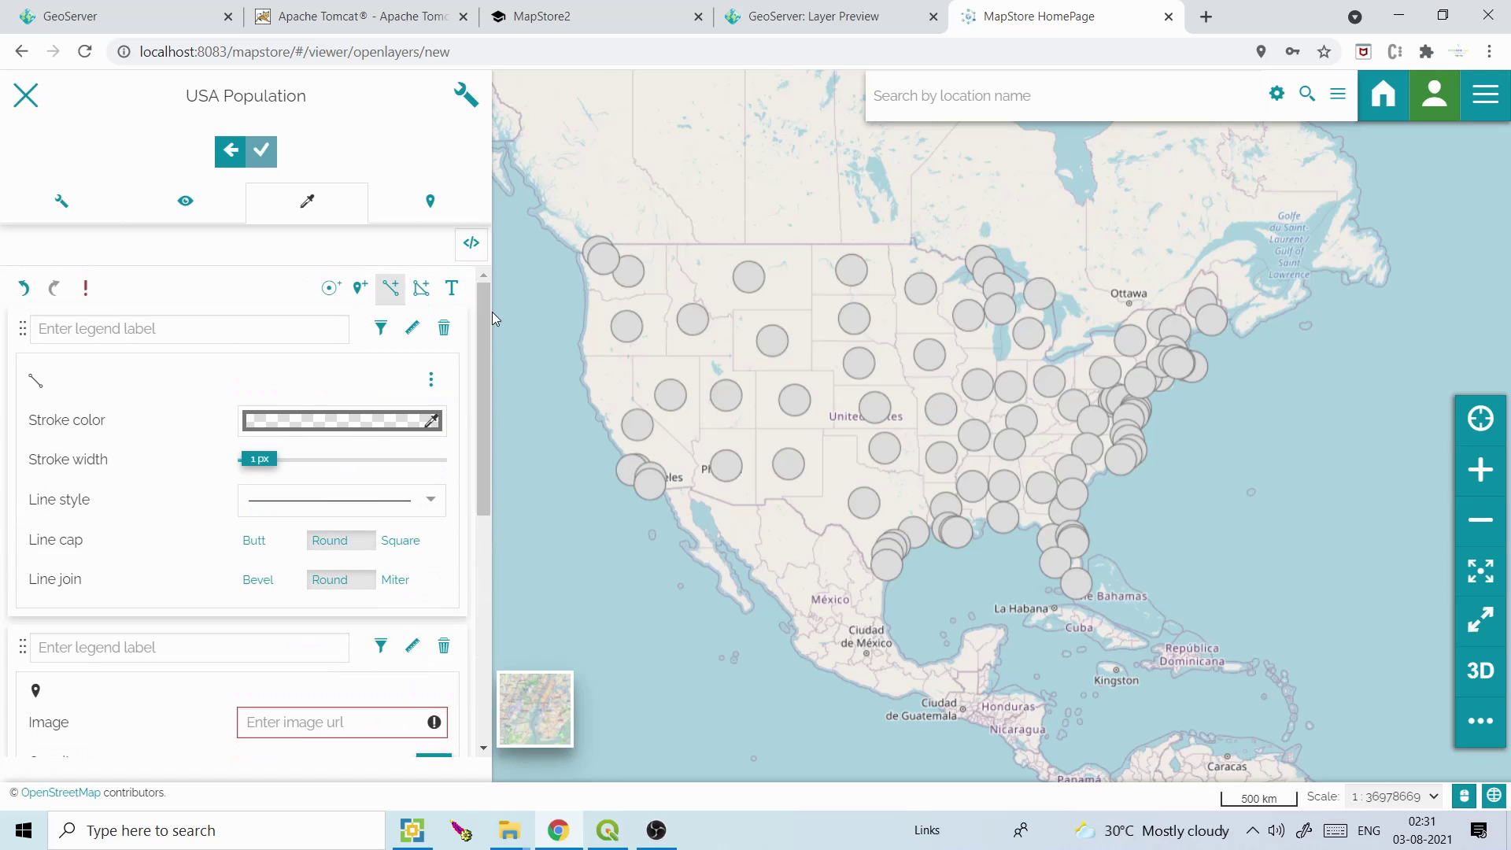
{"action": "left_click", "coordinate": [421, 288]}
{"action": "left_click", "coordinate": [455, 297]}
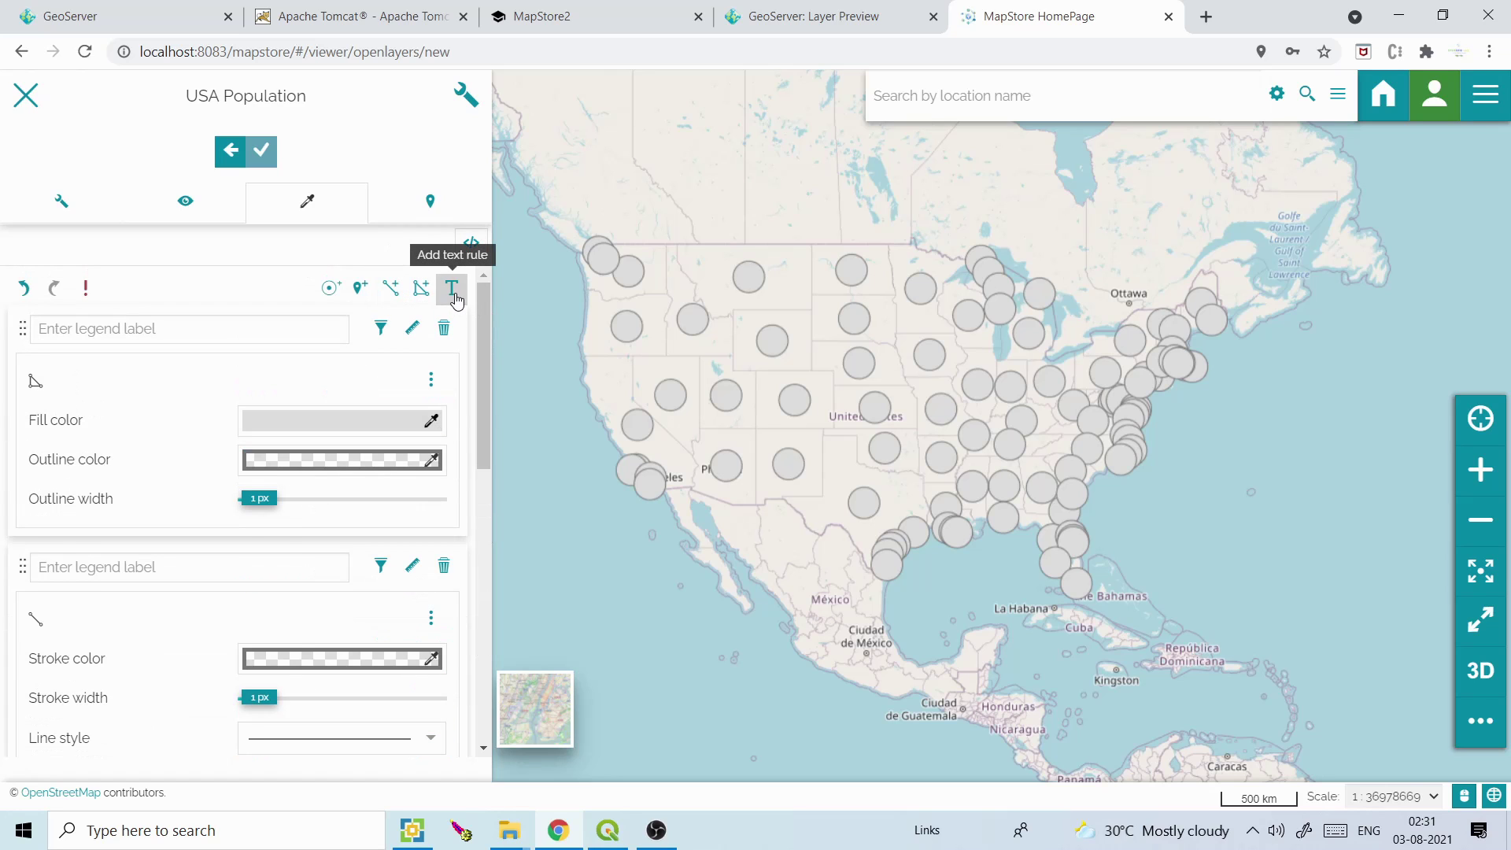
Discard the style edits, return to the style list, and disable feature identify for the layer
{"action": "left_click", "coordinate": [229, 152]}
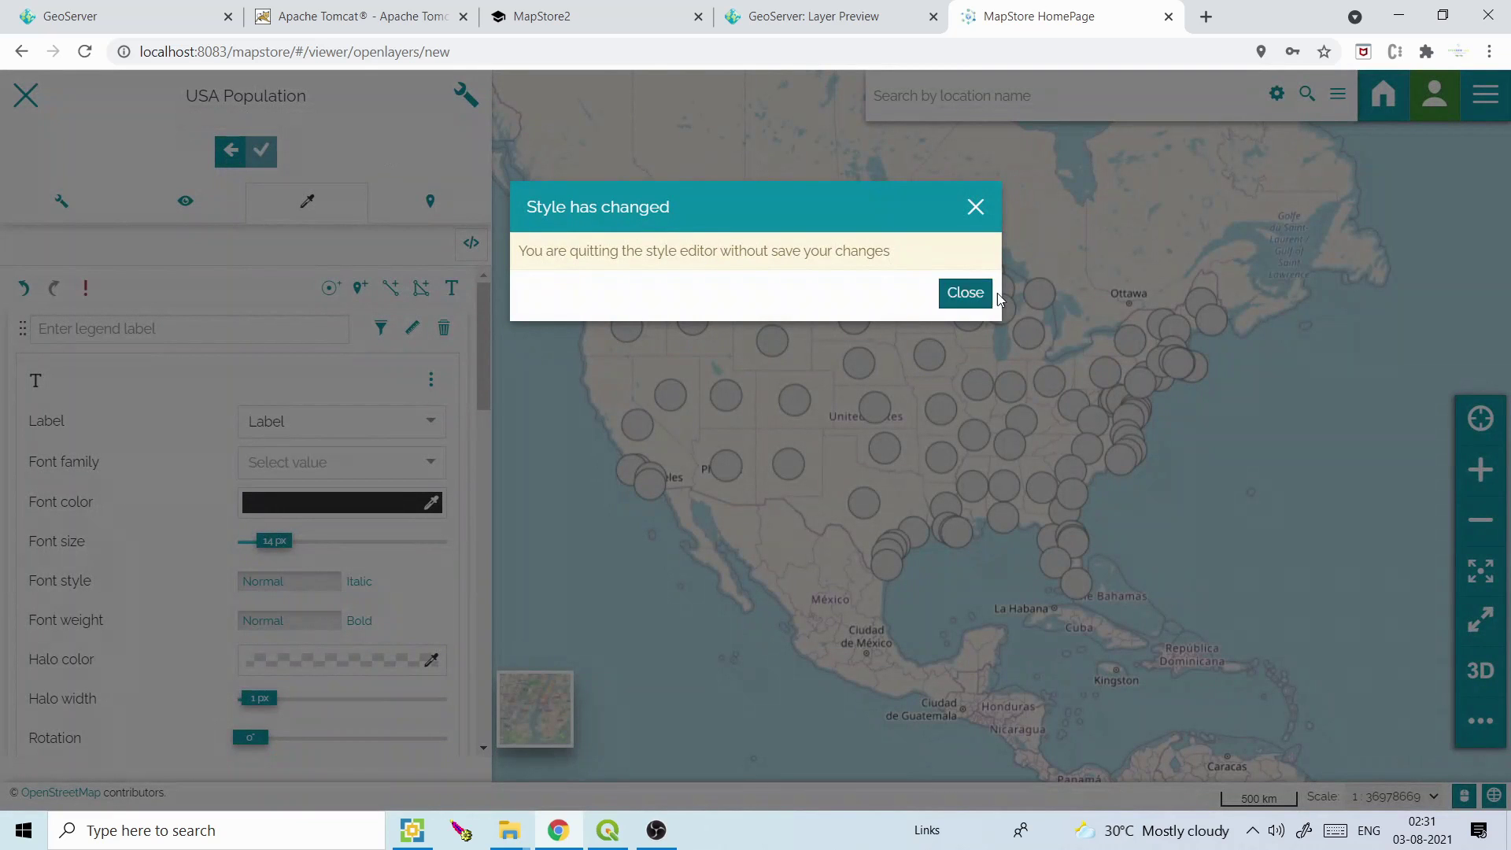
{"action": "left_click", "coordinate": [967, 293]}
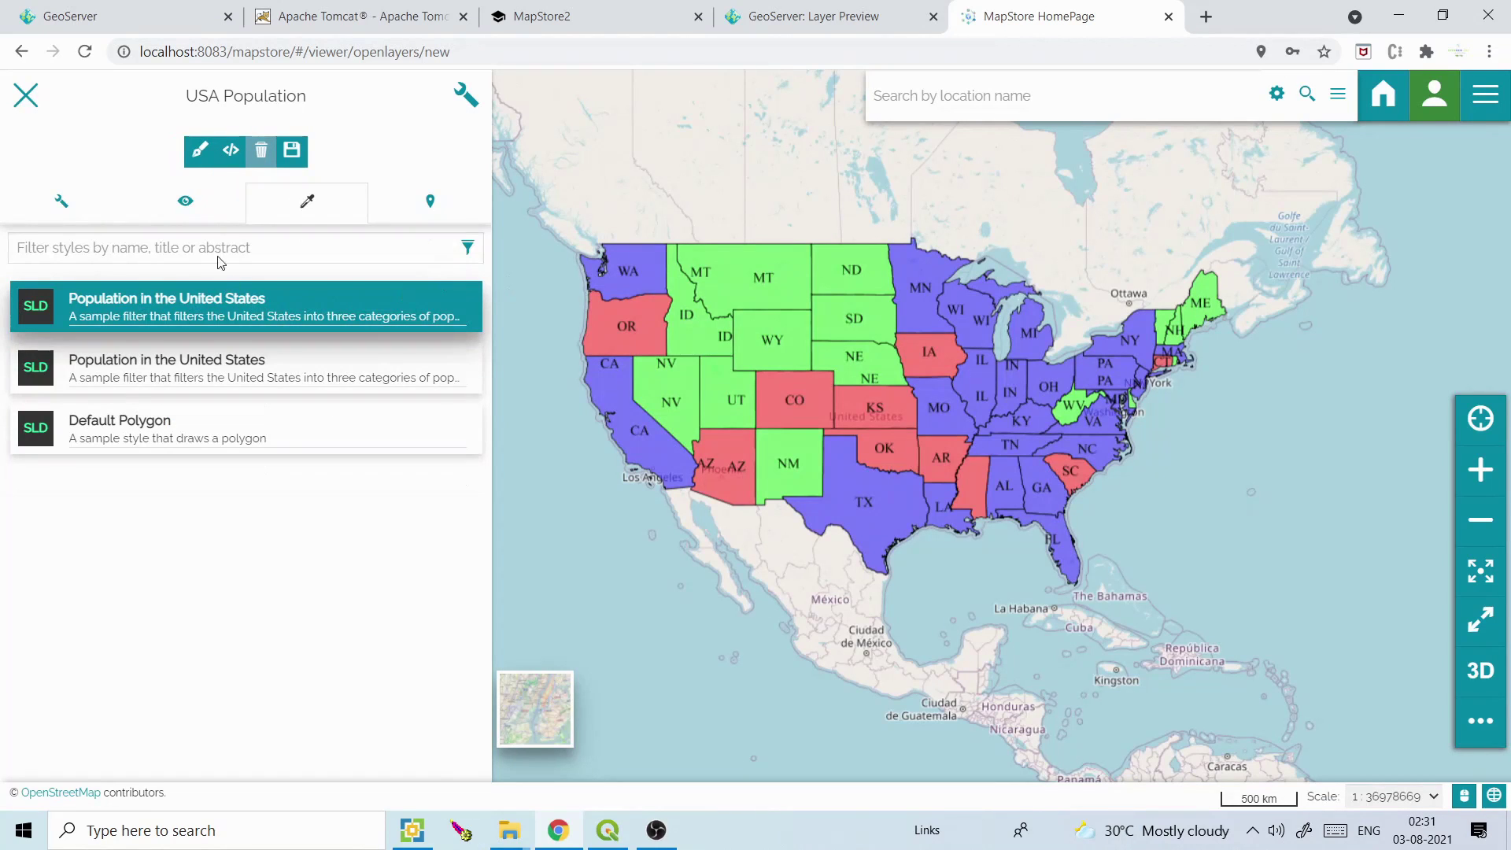
{"action": "left_click", "coordinate": [200, 150]}
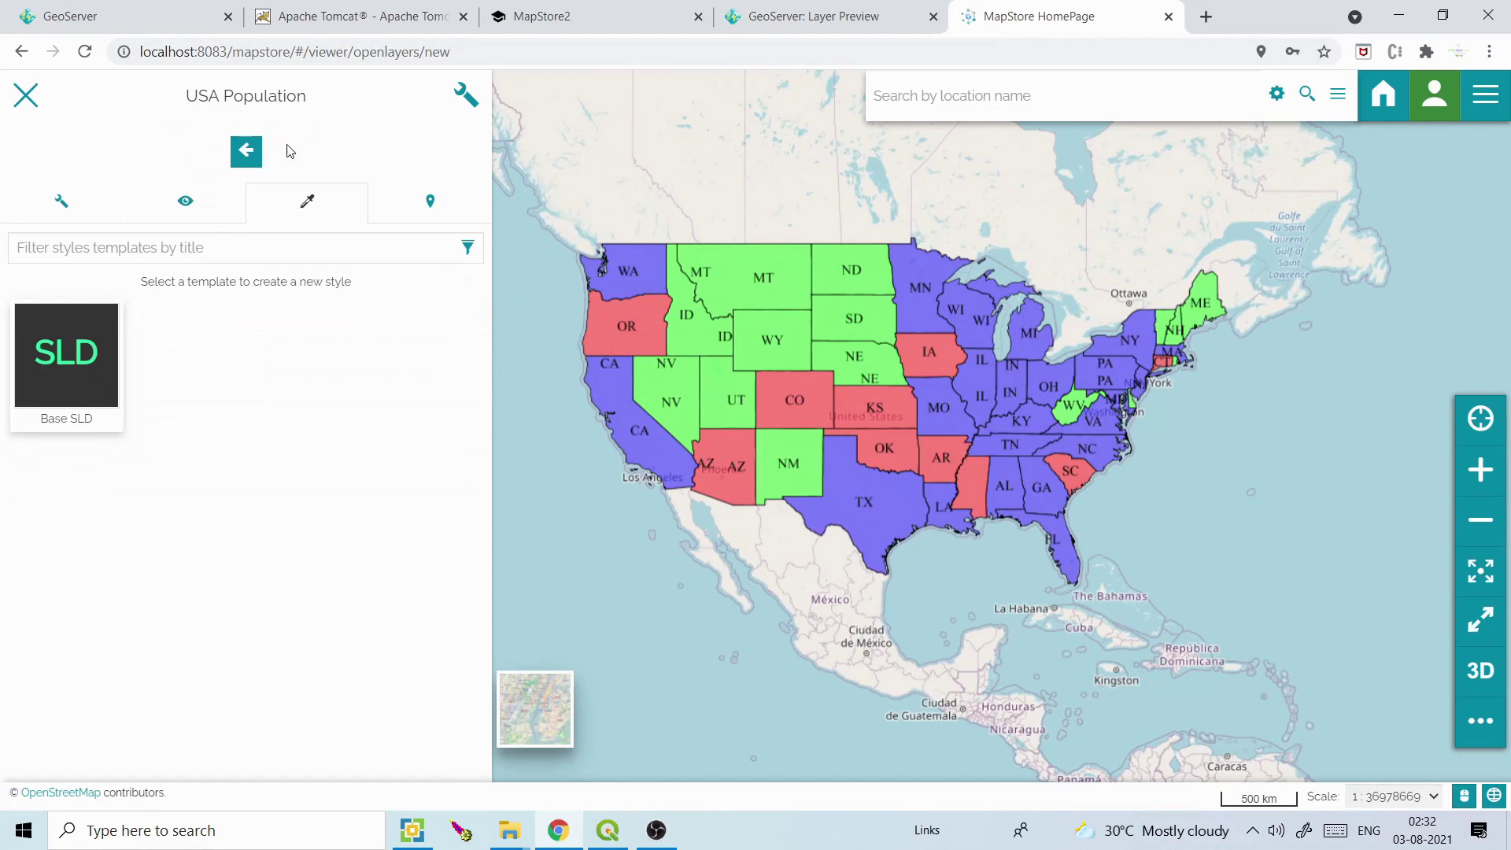
{"action": "left_click", "coordinate": [247, 151]}
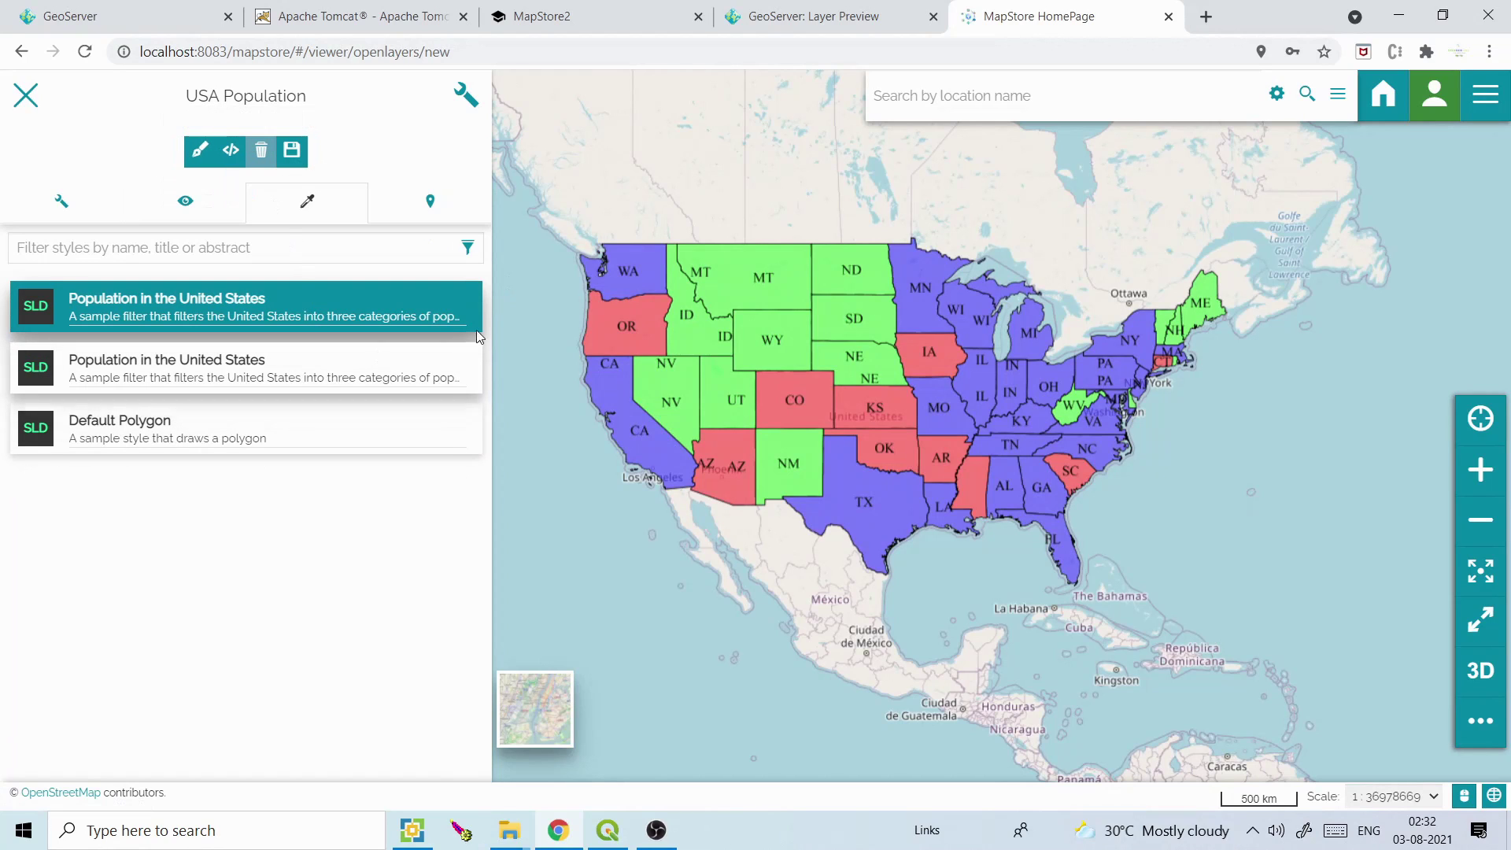
{"action": "left_click", "coordinate": [440, 209]}
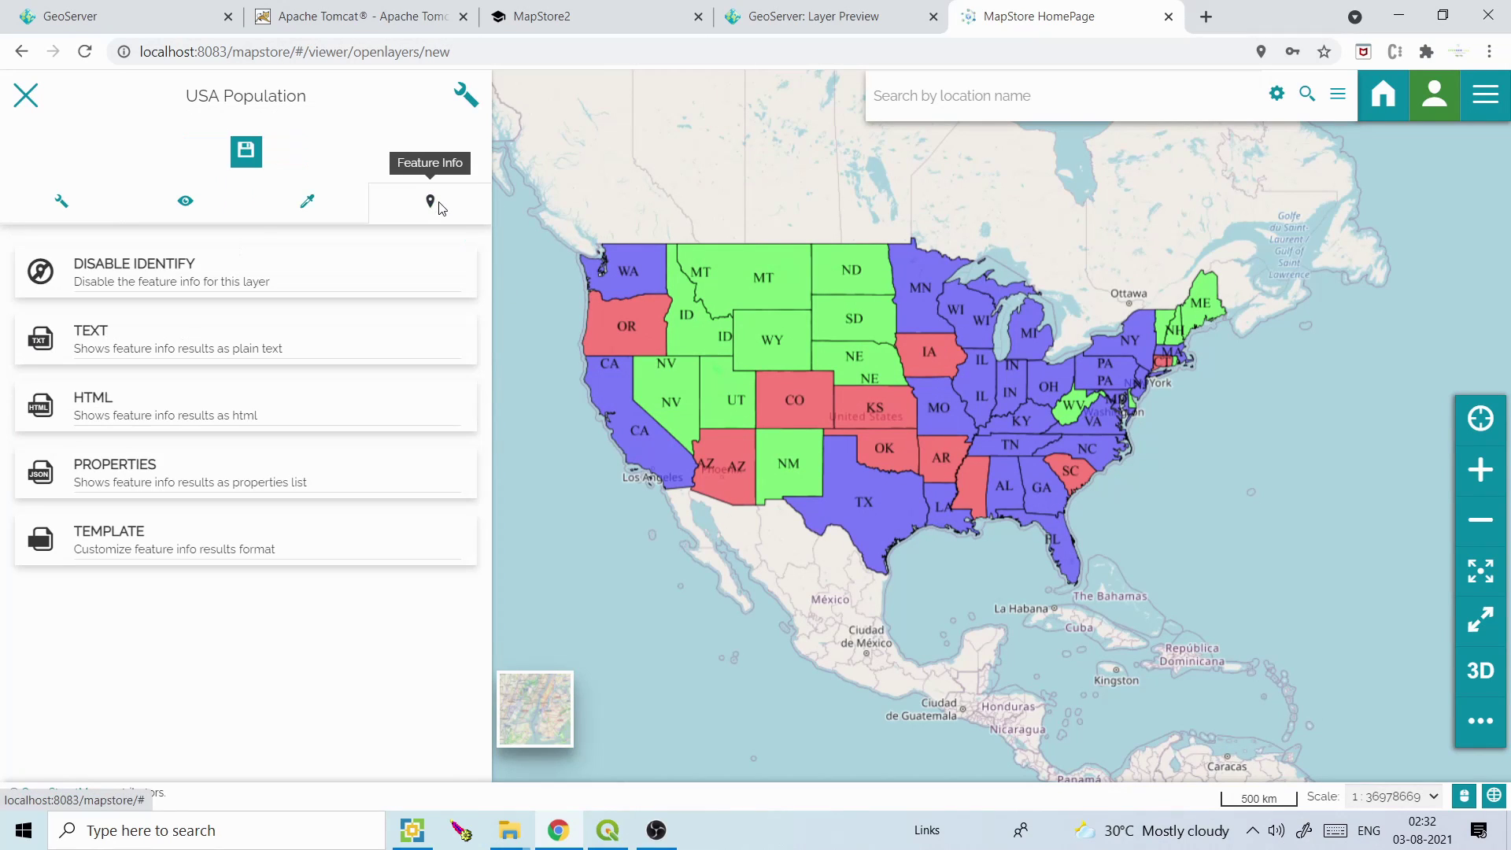
{"action": "left_click", "coordinate": [124, 279]}
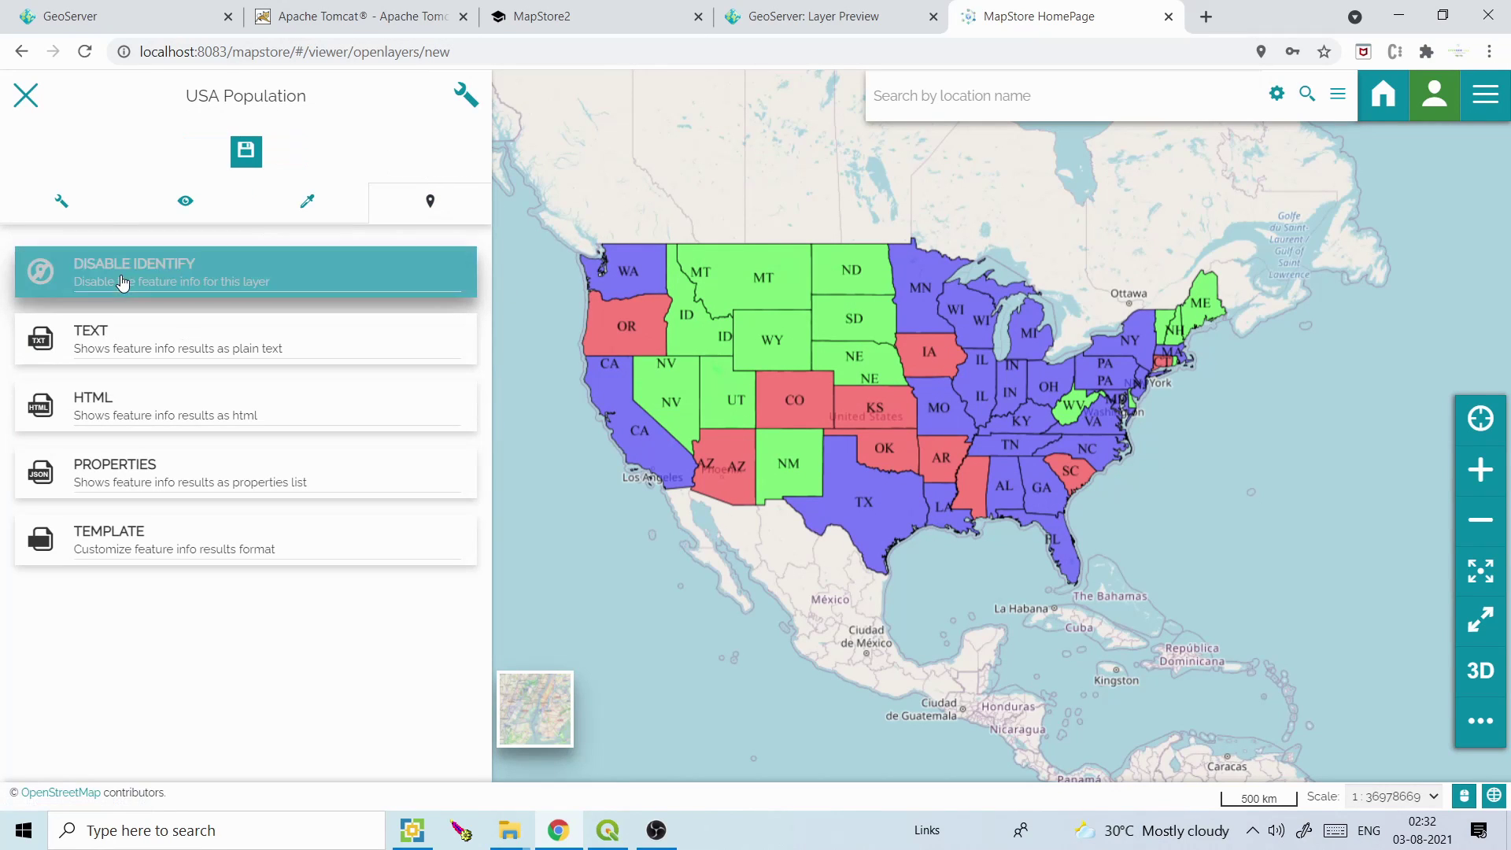
Preview Text and HTML feature info on Utah and Nevada, keep Properties, and save
{"action": "left_click", "coordinate": [785, 291]}
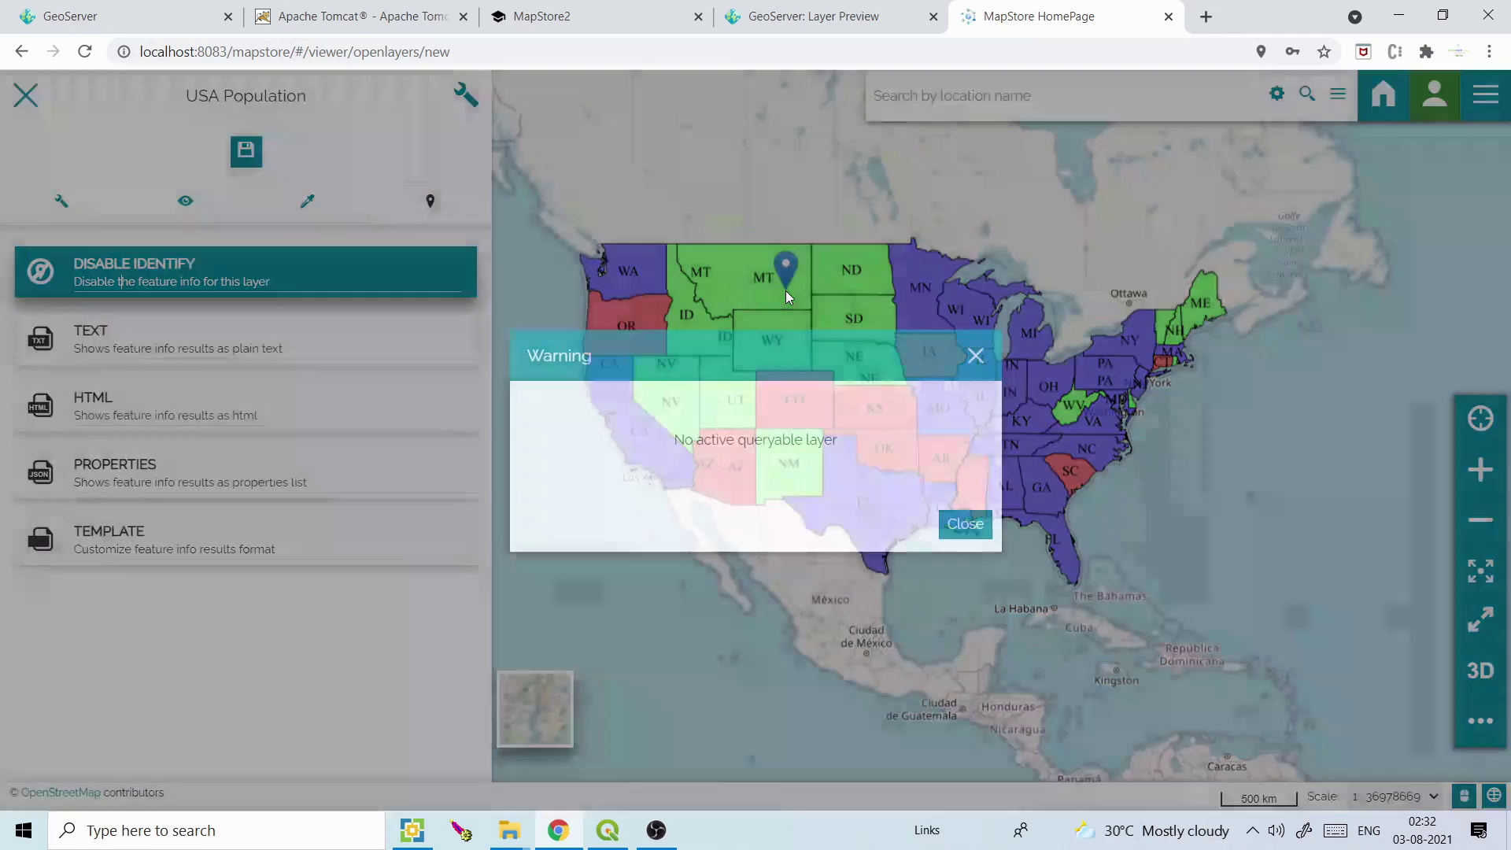
{"action": "left_click", "coordinate": [976, 356]}
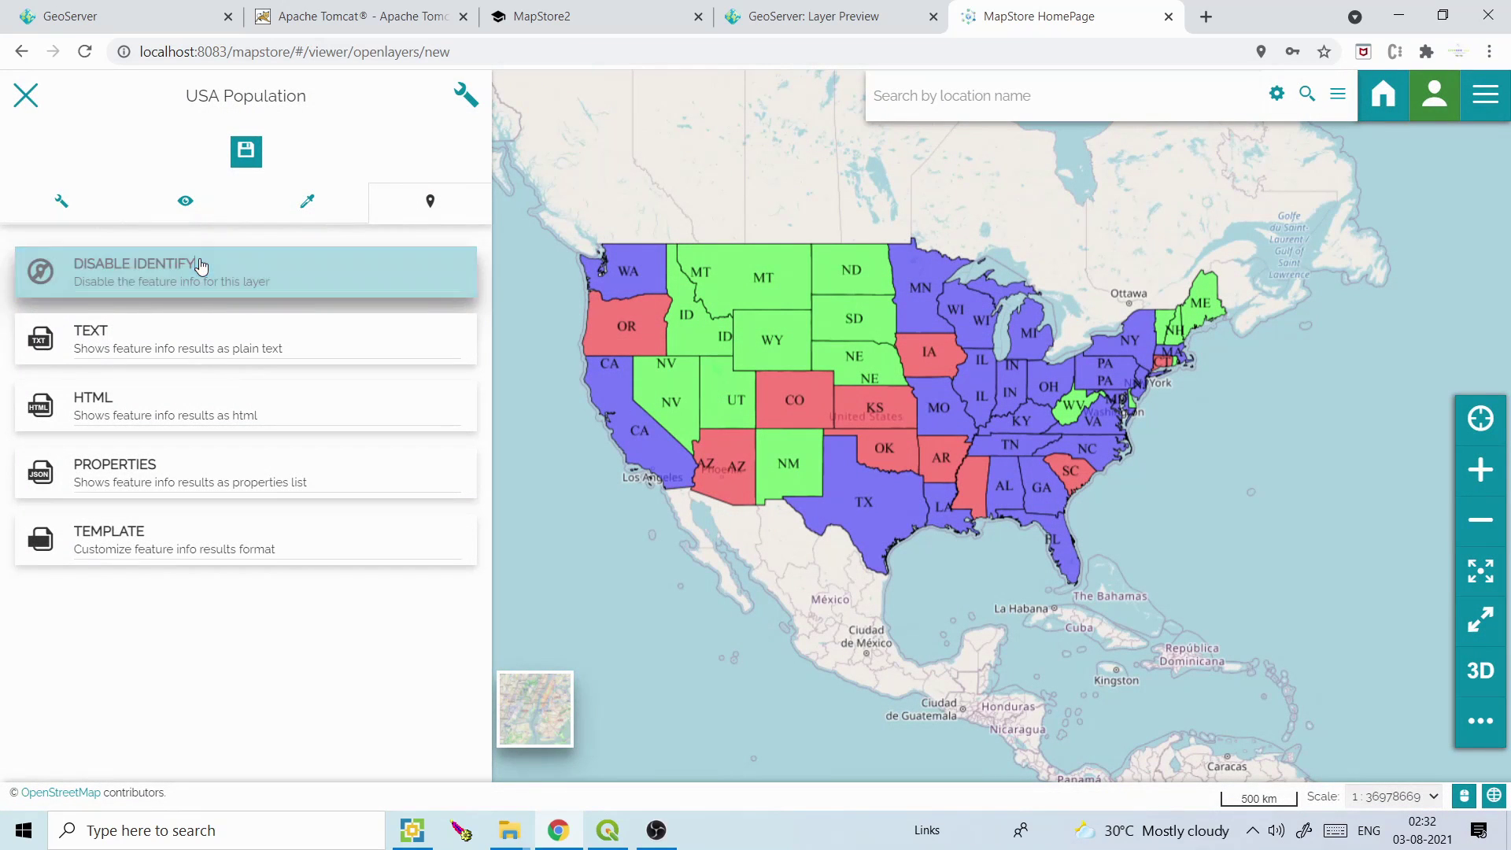
{"action": "left_click", "coordinate": [90, 346]}
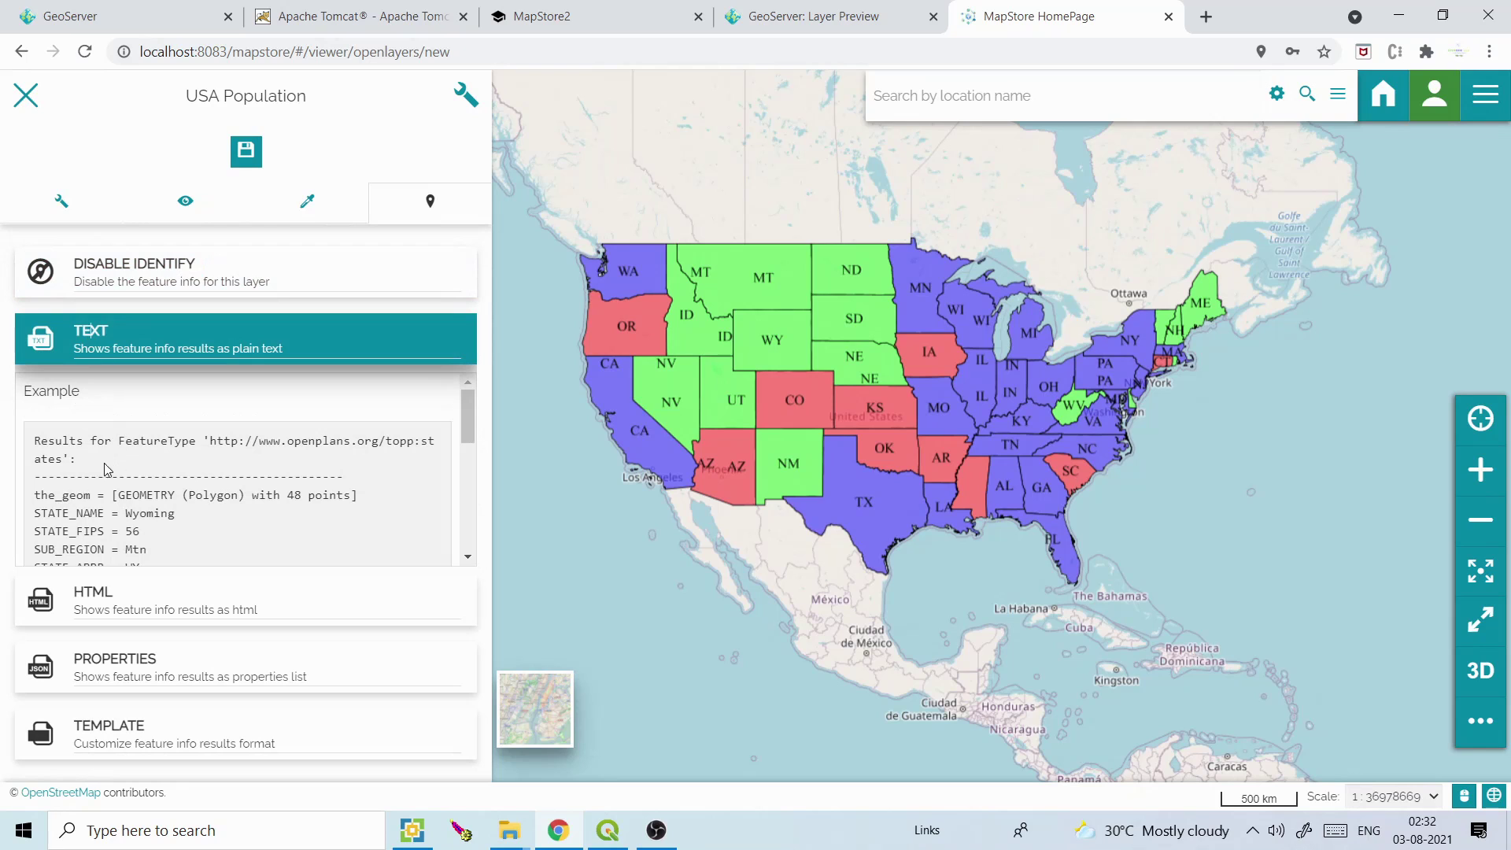
{"action": "mouse_move", "coordinate": [461, 426]}
{"action": "left_mouse_down"}
{"action": "mouse_move", "coordinate": [465, 465]}
{"action": "mouse_move", "coordinate": [465, 439]}
{"action": "left_mouse_up"}
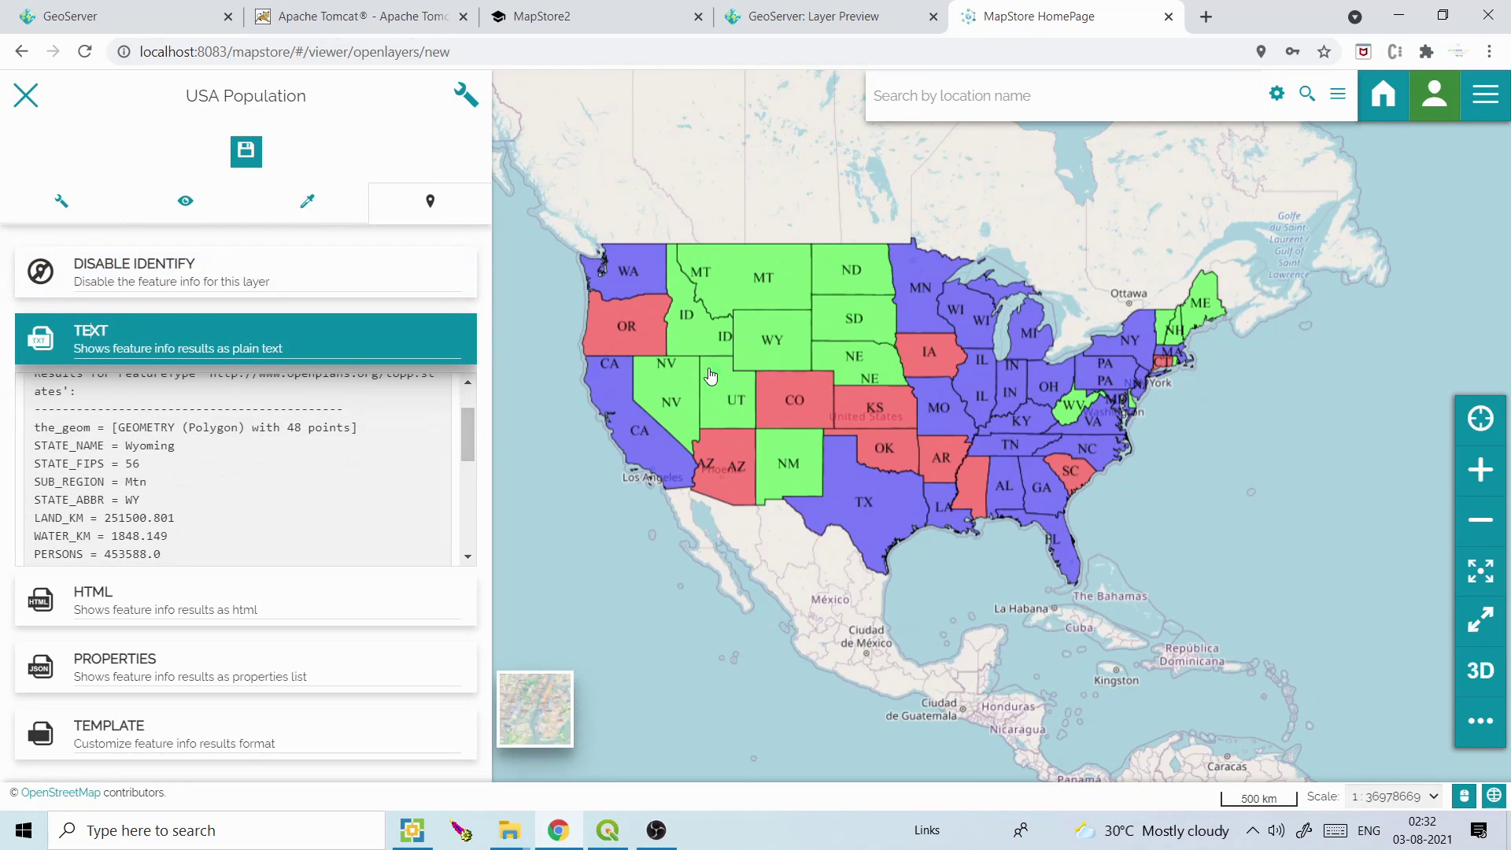
{"action": "left_click", "coordinate": [709, 375]}
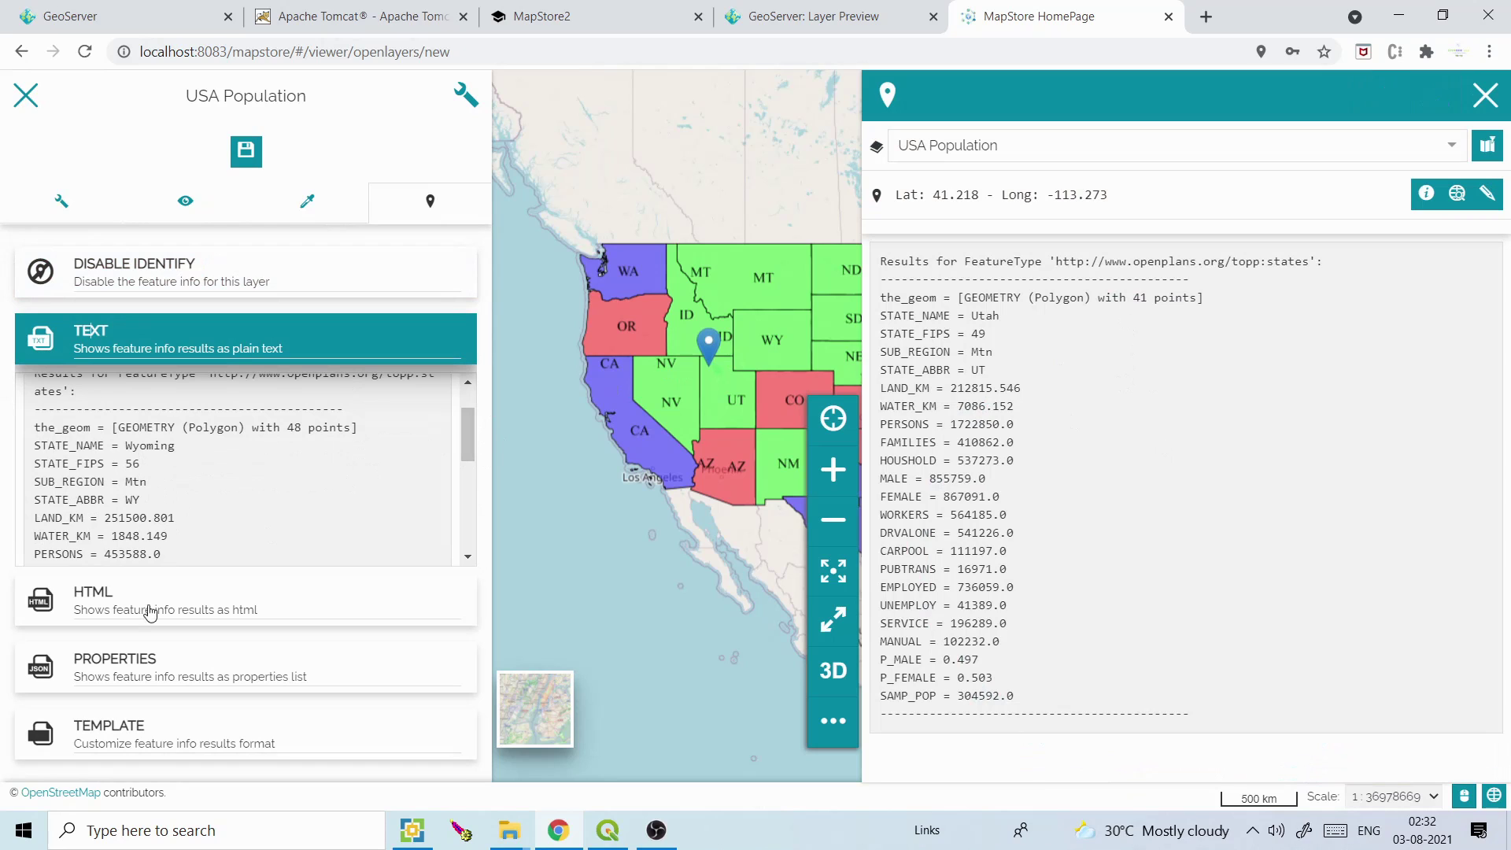
{"action": "left_click", "coordinate": [176, 600]}
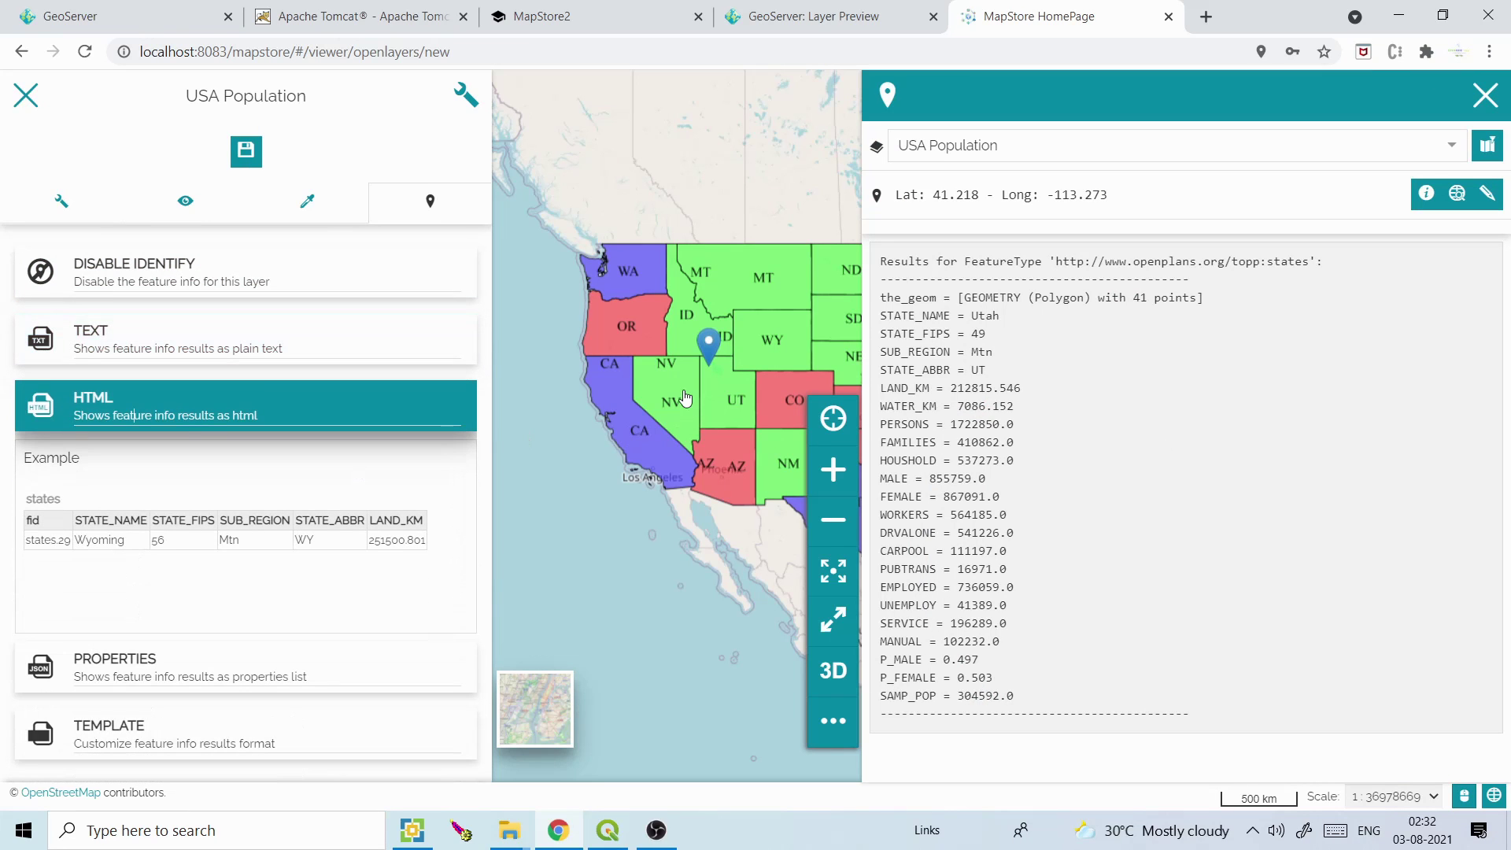
{"action": "left_click", "coordinate": [683, 394]}
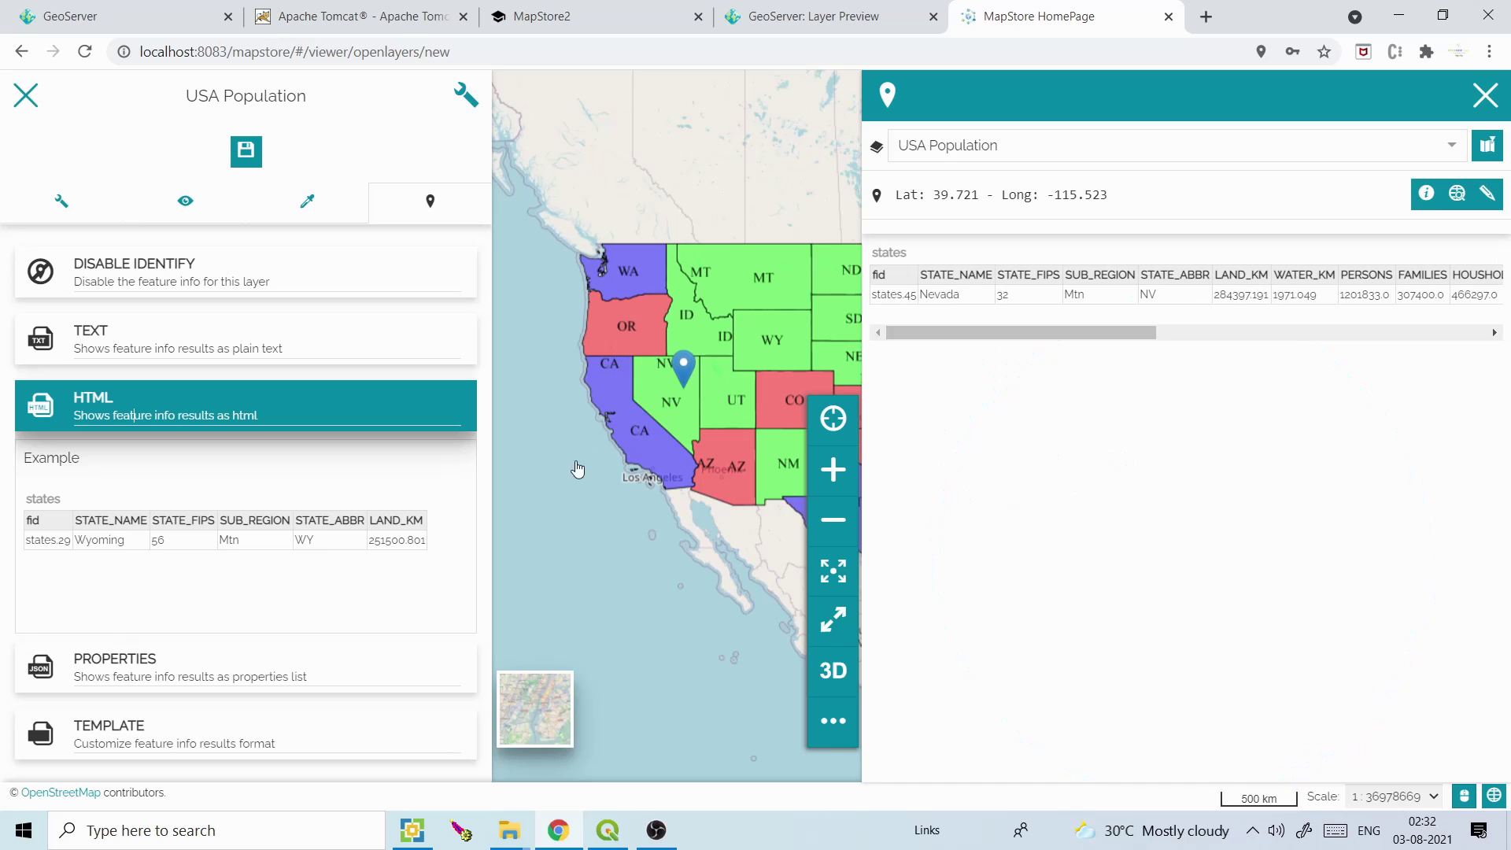
{"action": "left_click", "coordinate": [231, 659]}
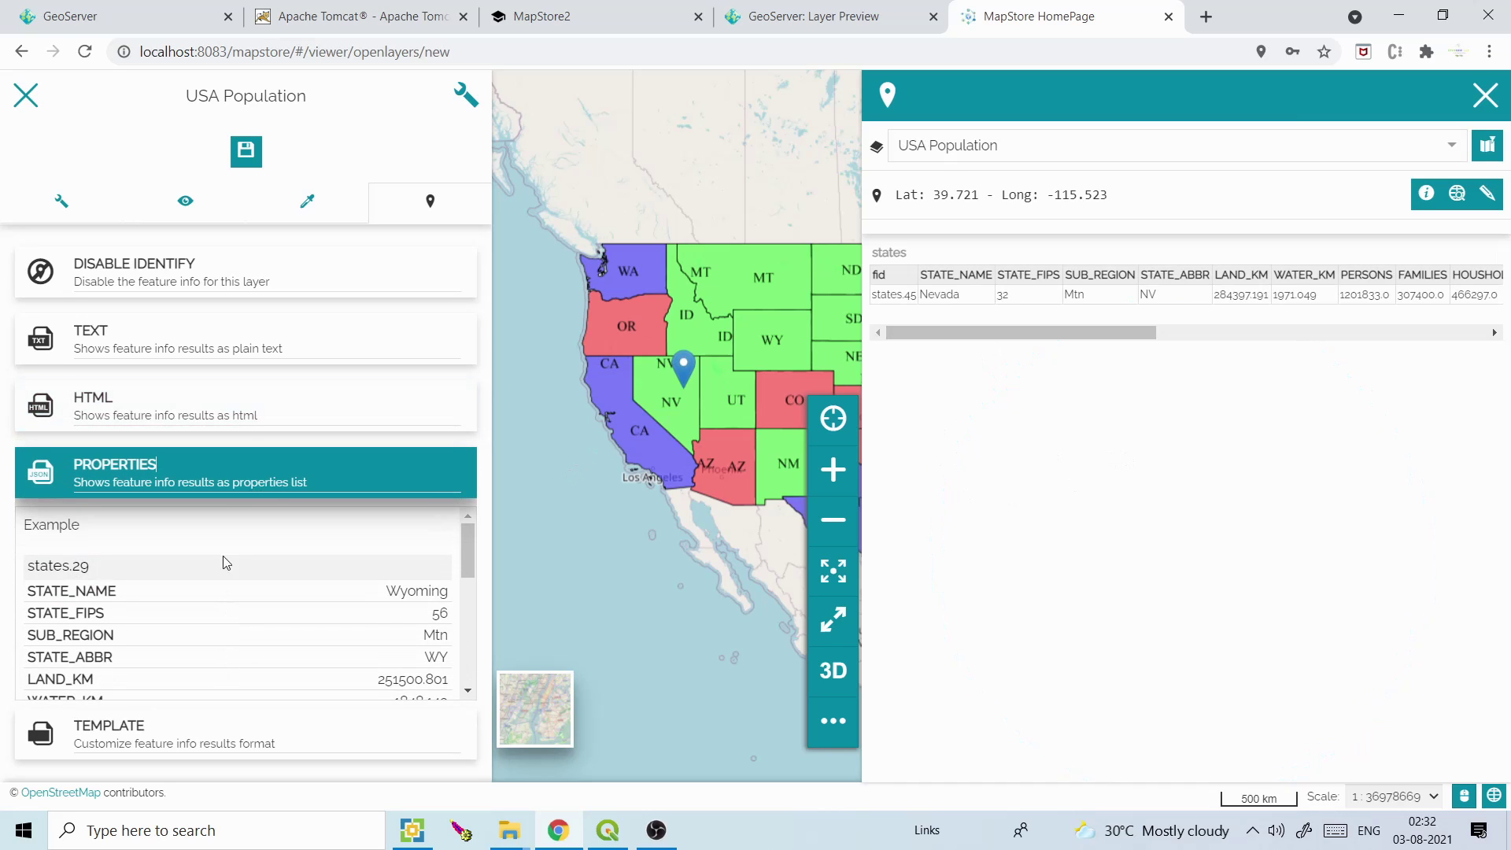
{"action": "left_click", "coordinate": [686, 407]}
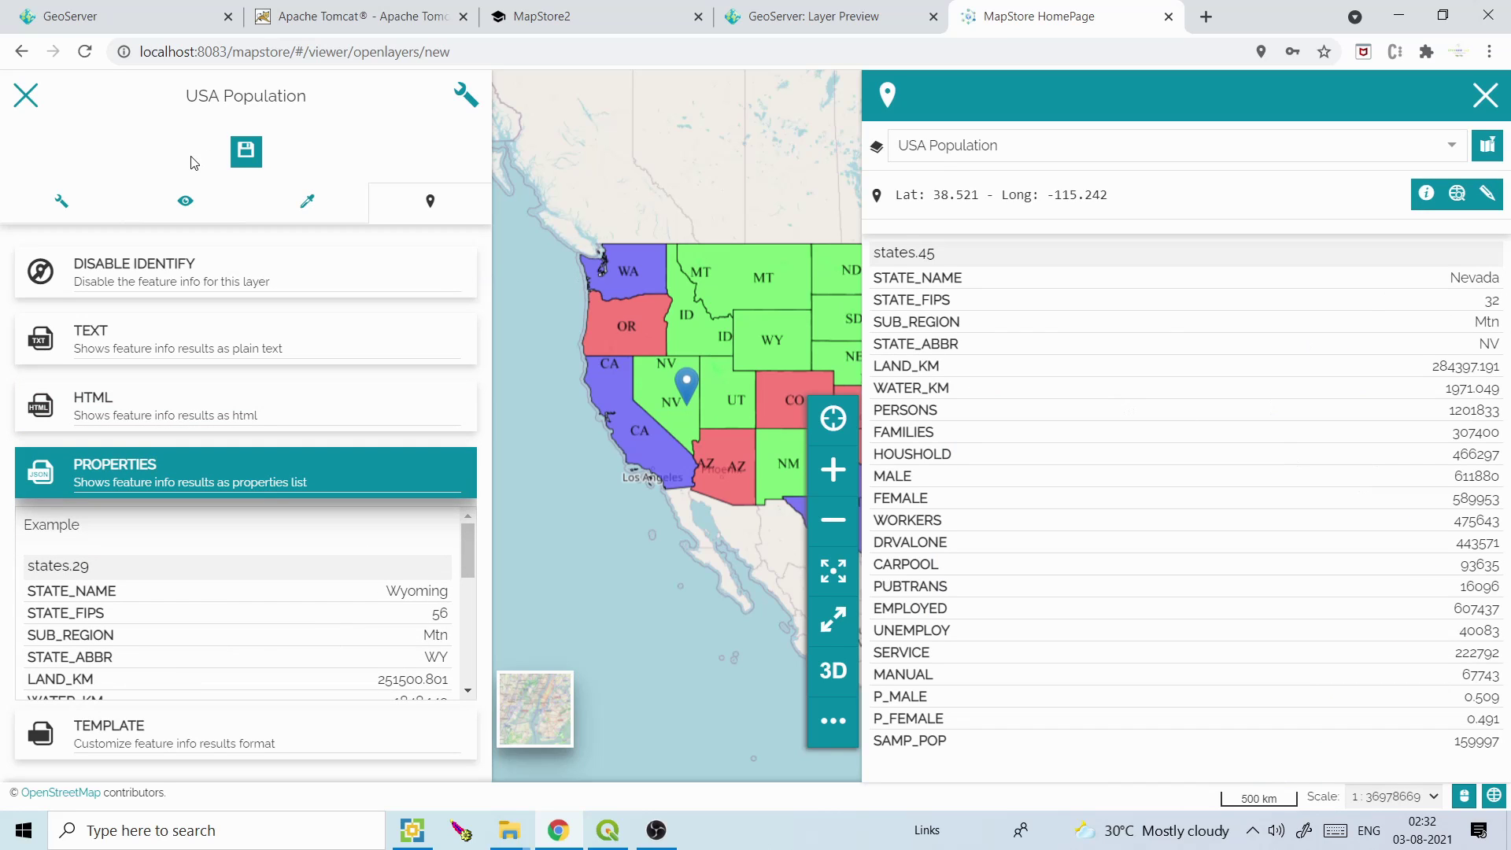
{"action": "left_click", "coordinate": [245, 151]}
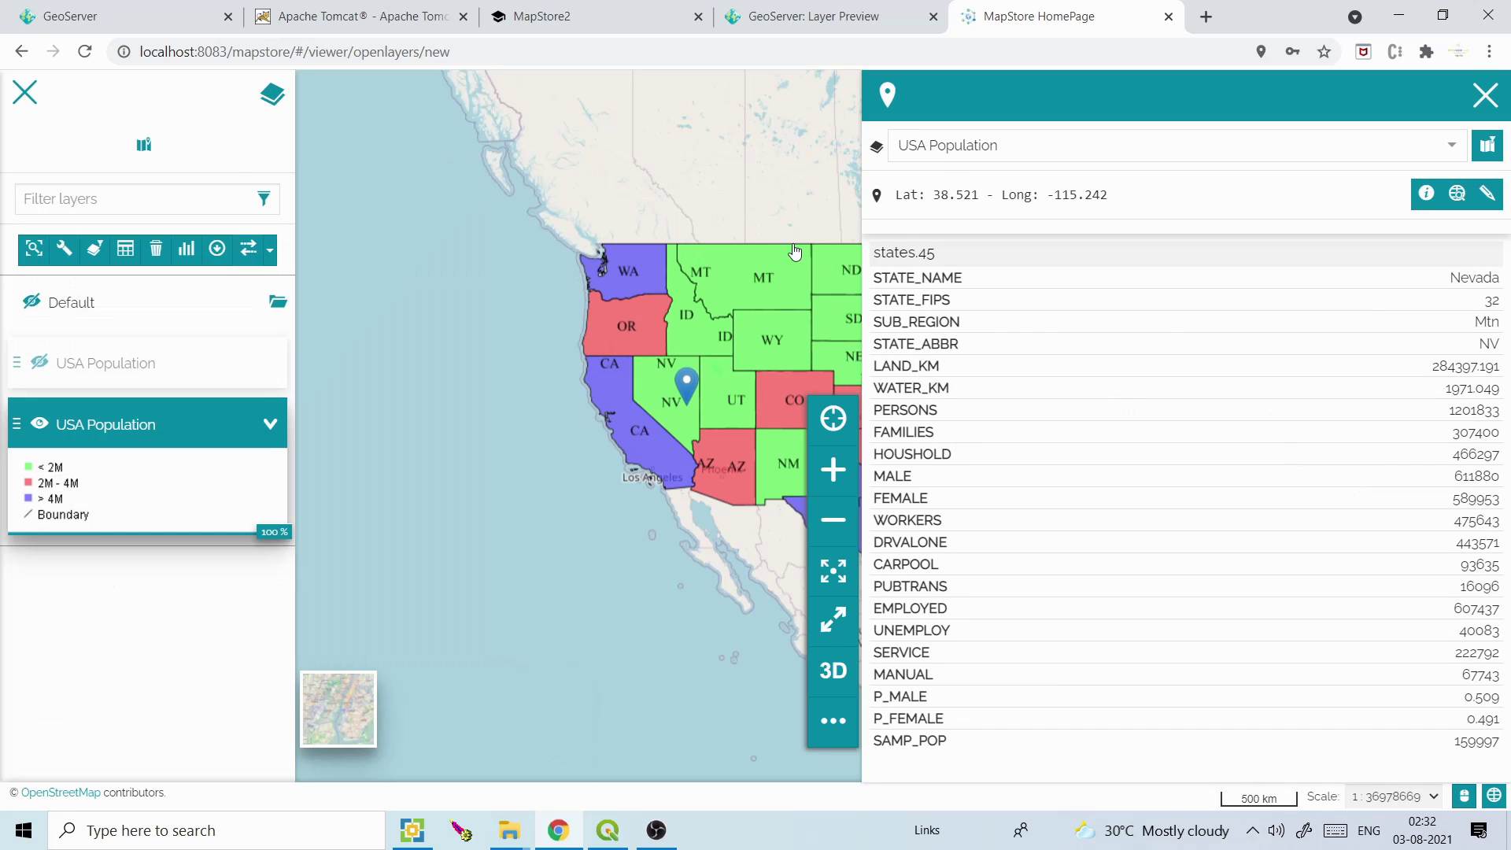
Turn on Highlight features, identify Montana, Idaho and Nevada, then close the results panel
{"action": "left_click", "coordinate": [1485, 94]}
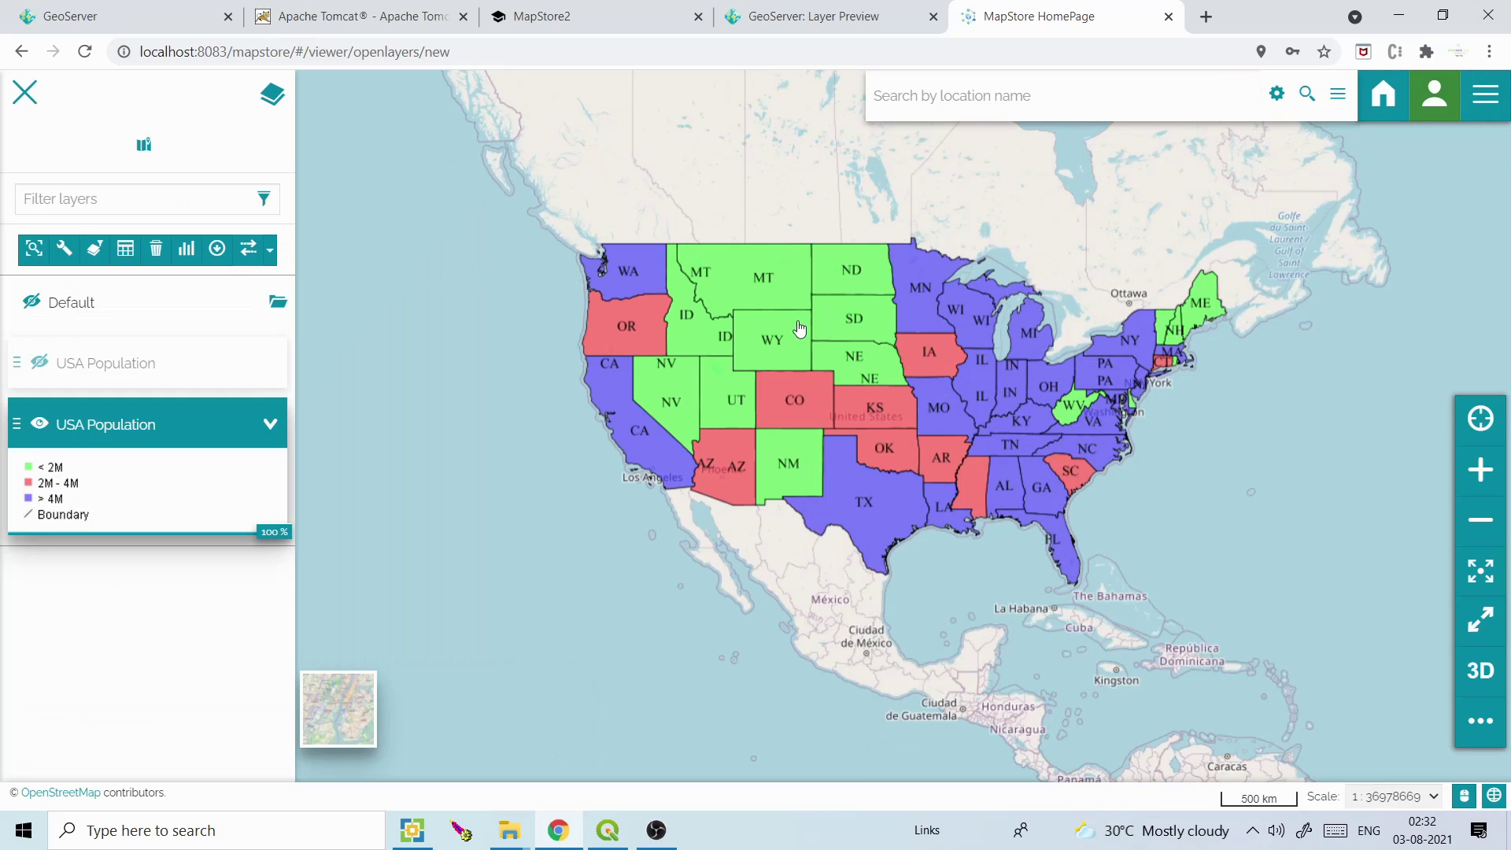
{"action": "left_click", "coordinate": [755, 301]}
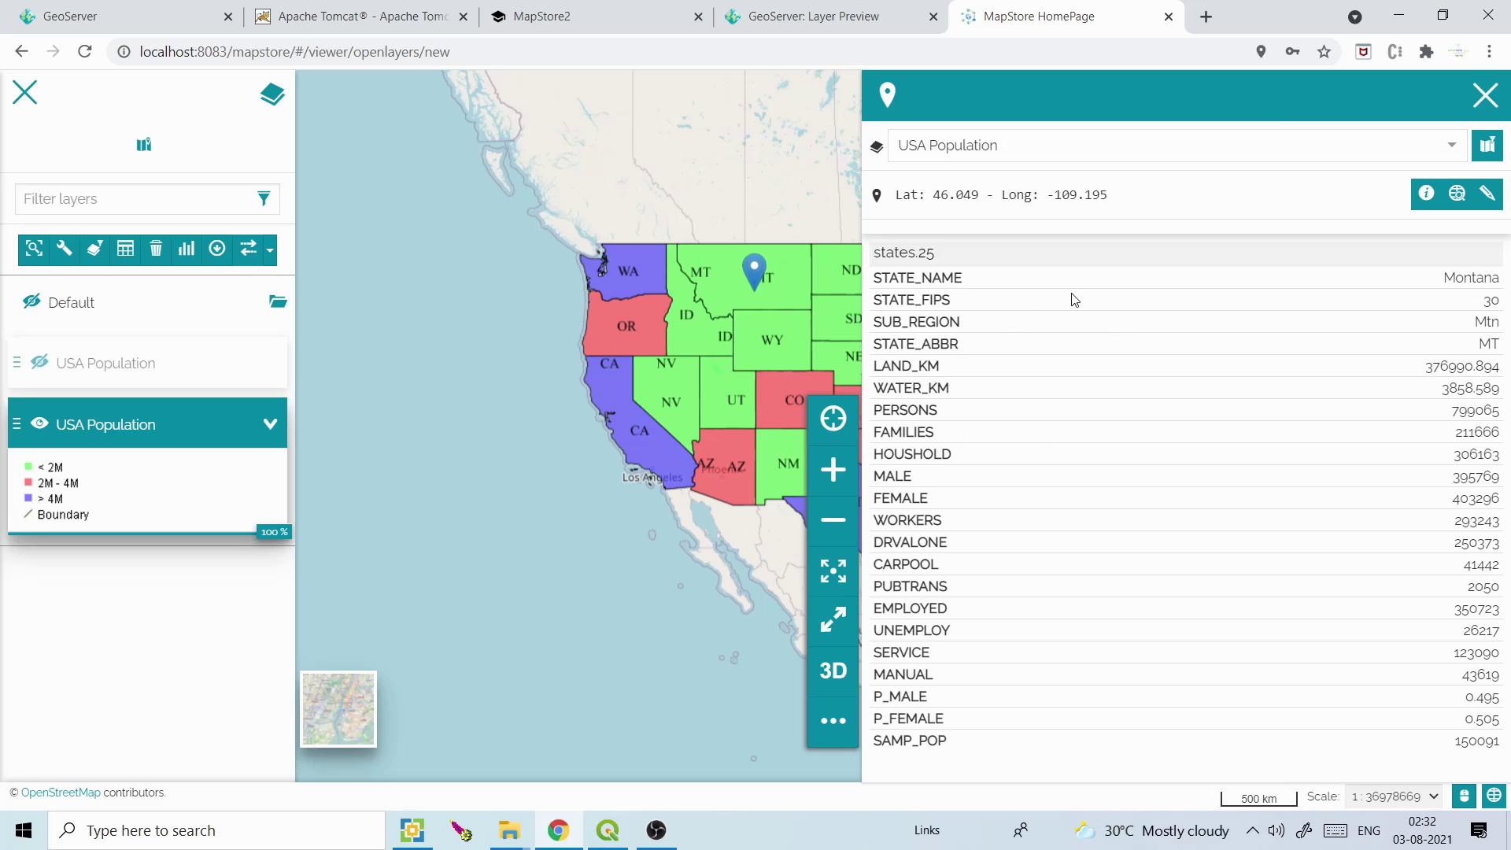
{"action": "left_click", "coordinate": [1487, 149]}
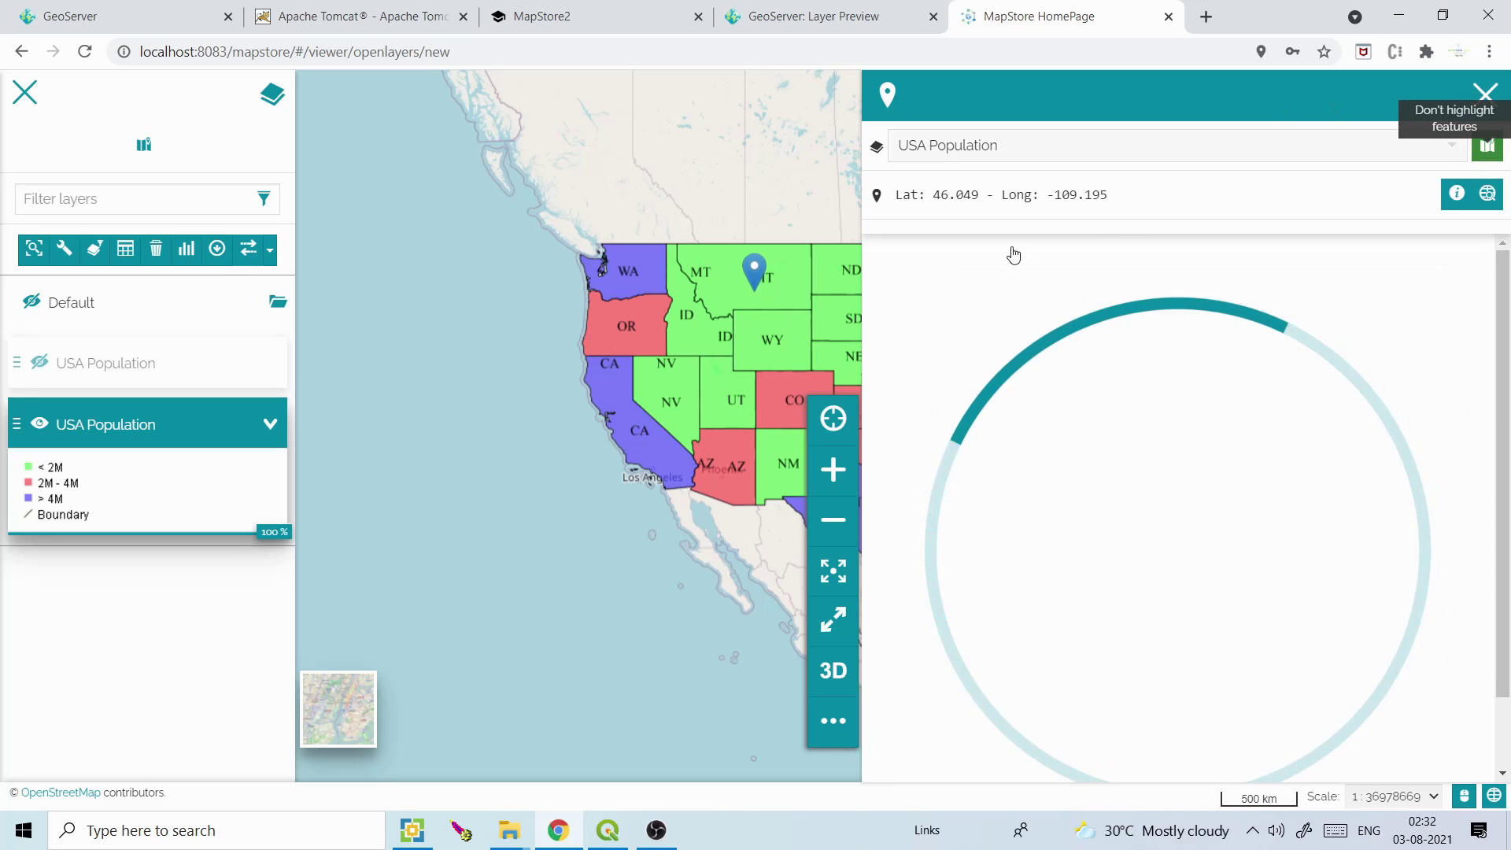
{"action": "left_click", "coordinate": [682, 324]}
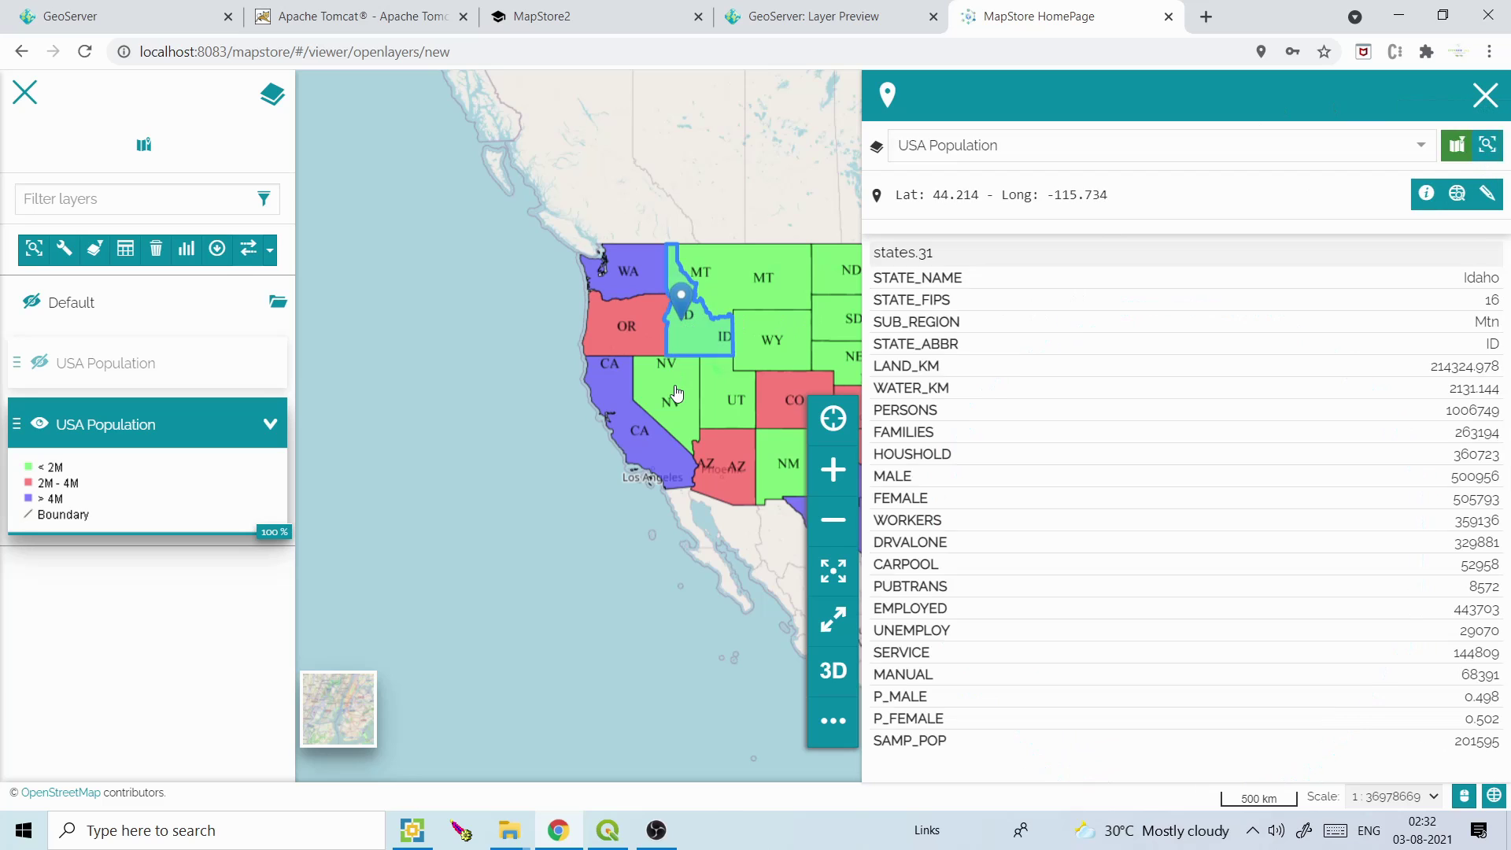
{"action": "left_click", "coordinate": [676, 387]}
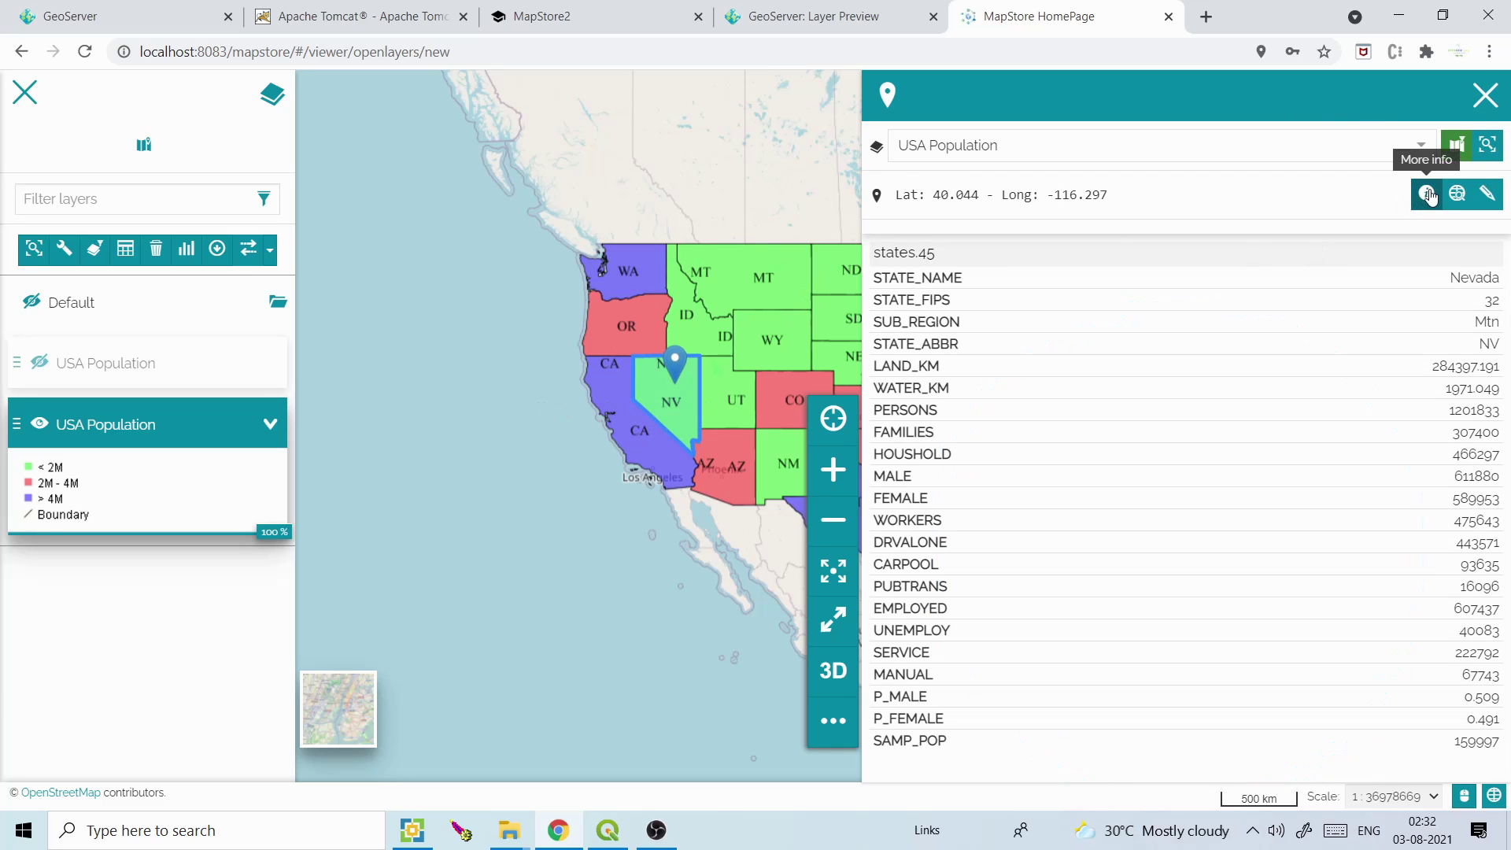
{"action": "left_click", "coordinate": [1485, 95]}
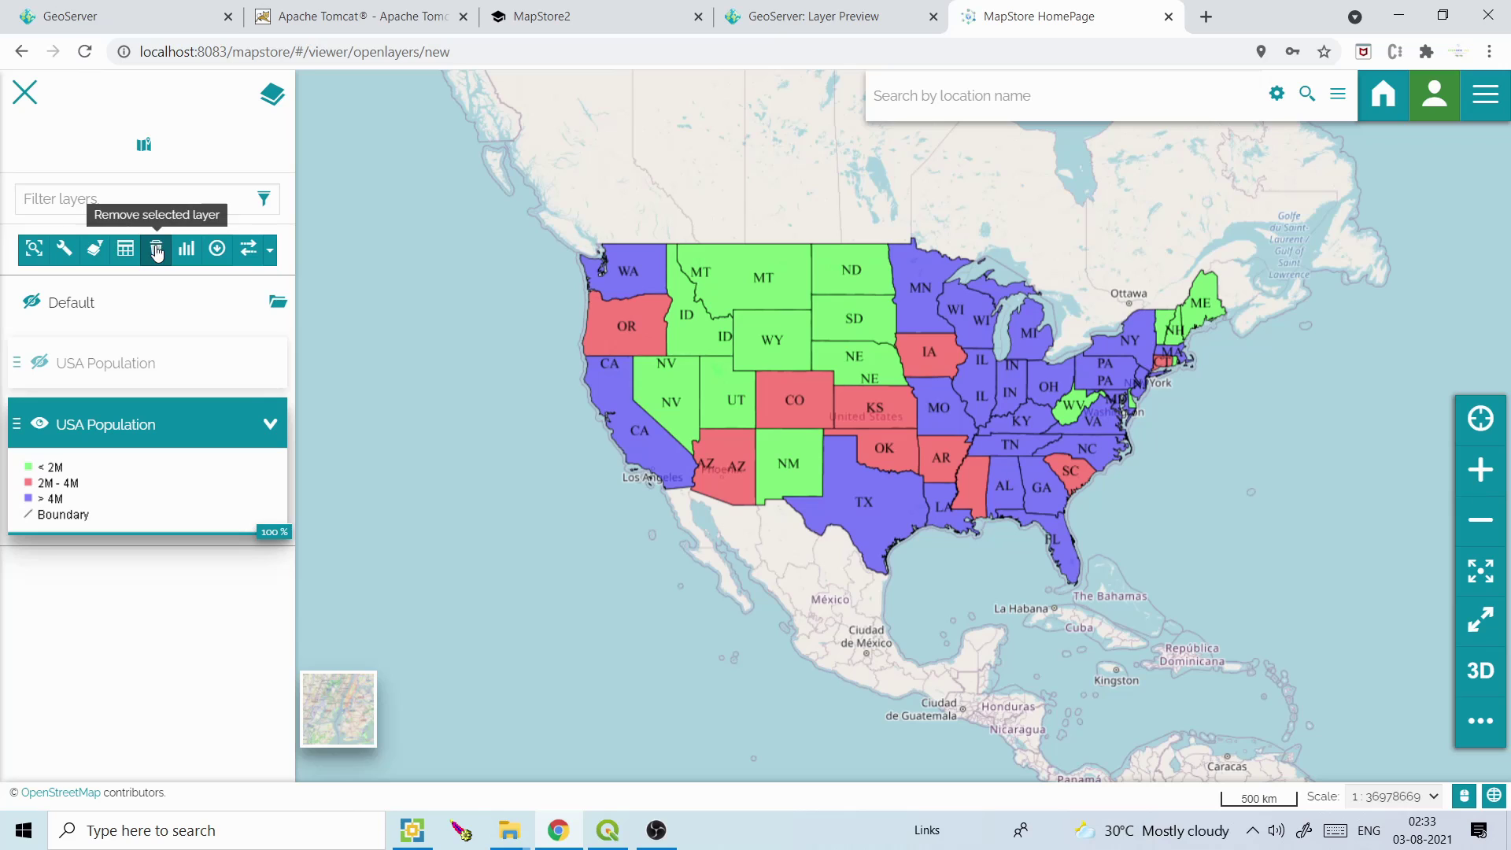
Build a red bar chart widget plotting PERSONS against STATE_NAME
{"action": "left_click", "coordinate": [187, 250]}
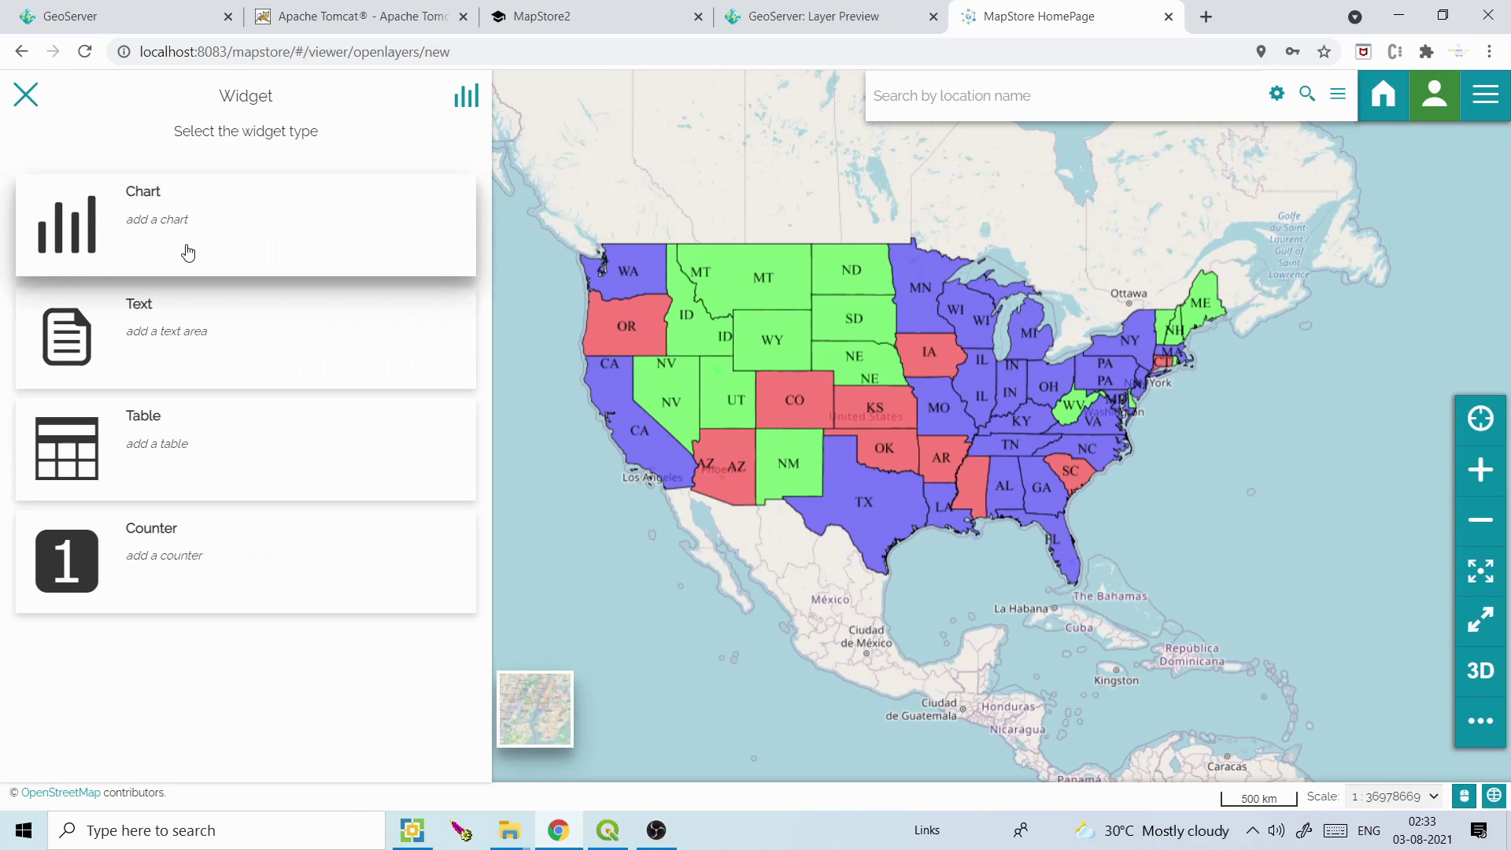
{"action": "left_click", "coordinate": [187, 250]}
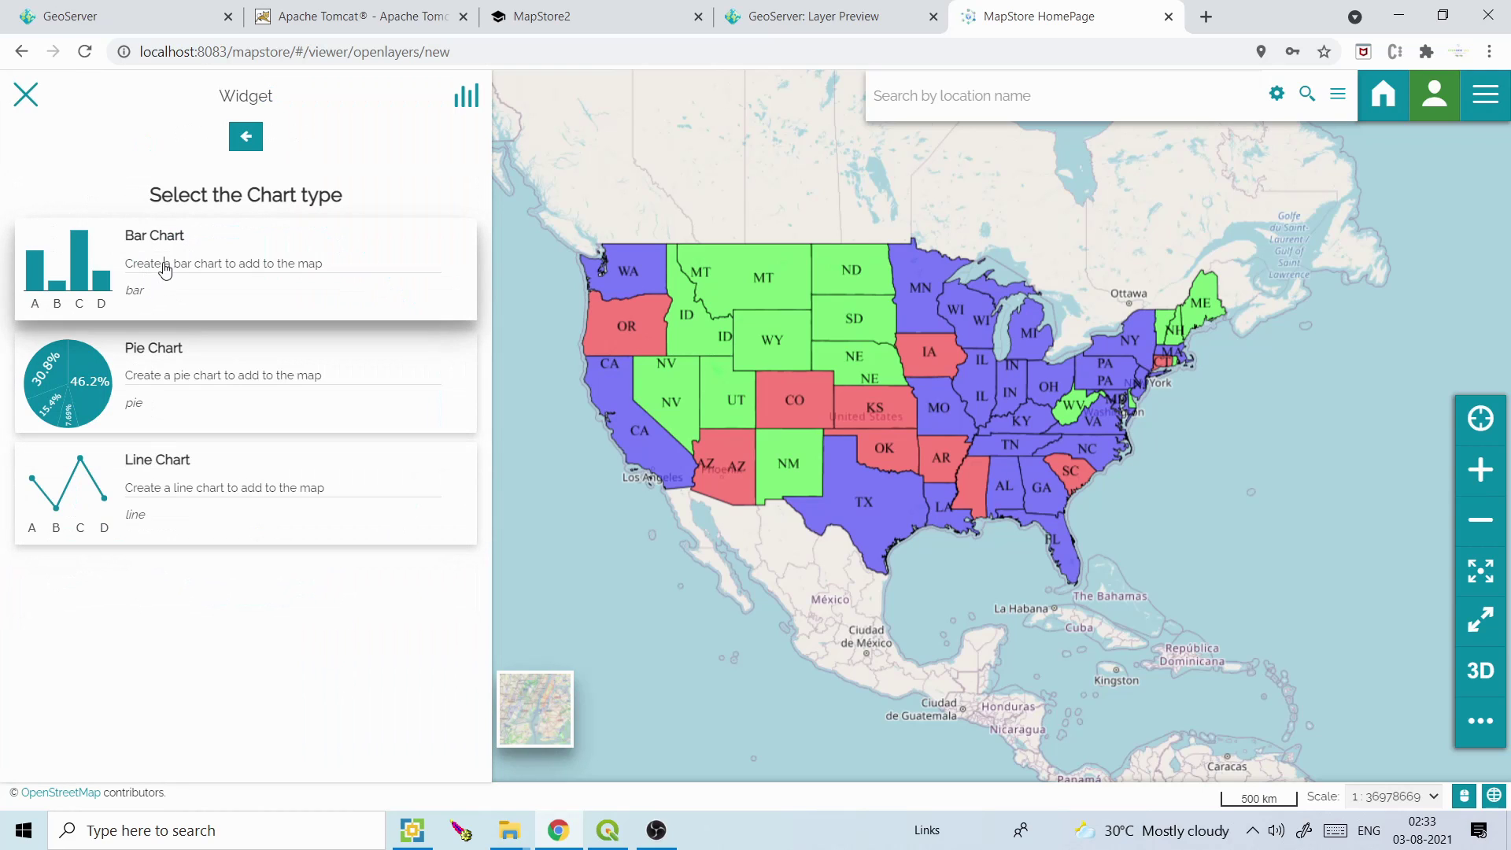
{"action": "left_click", "coordinate": [165, 270]}
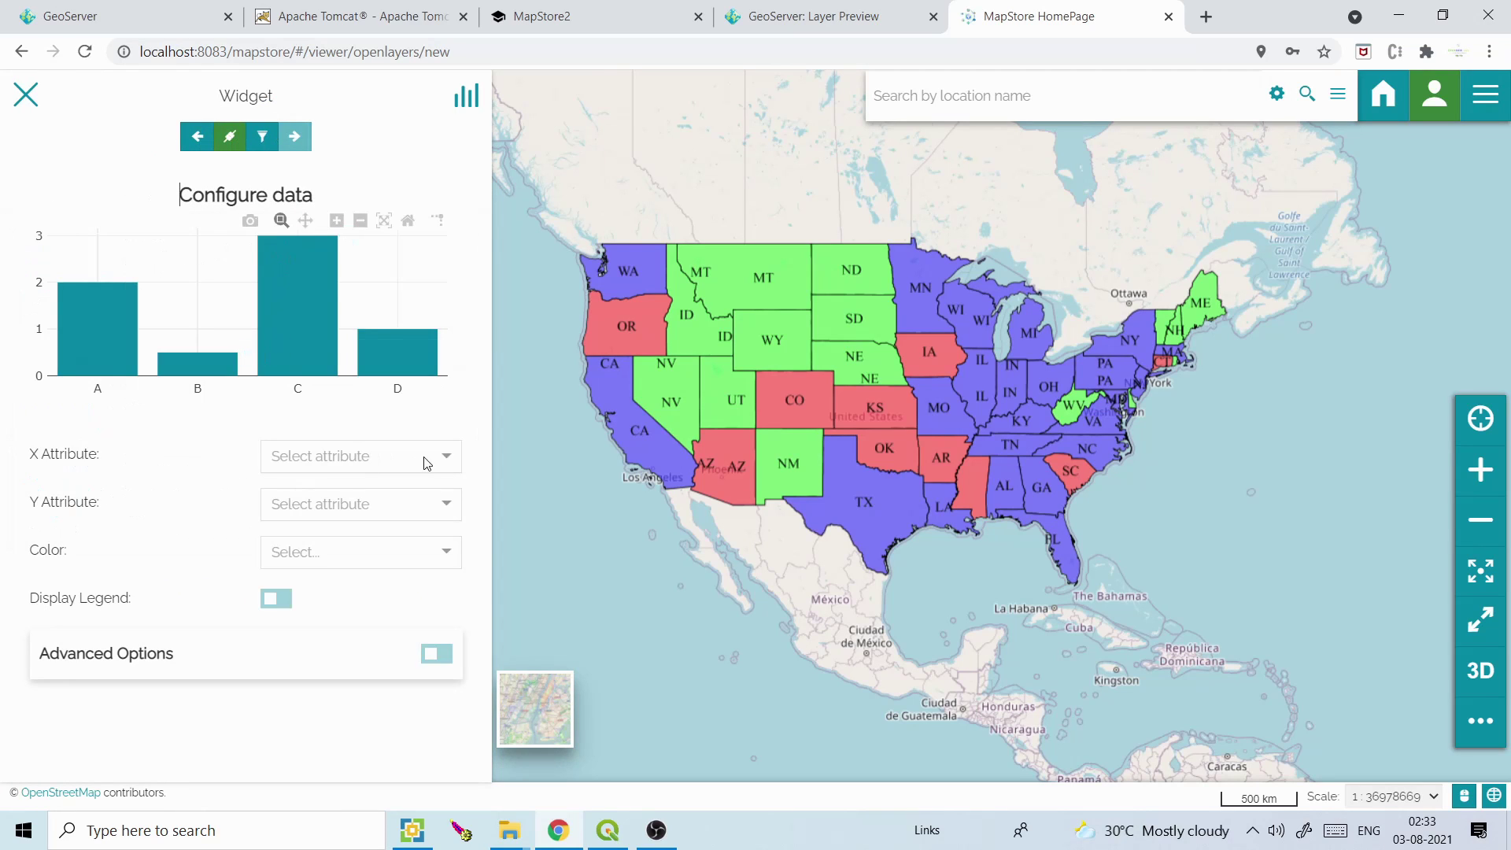
{"action": "left_click", "coordinate": [446, 460]}
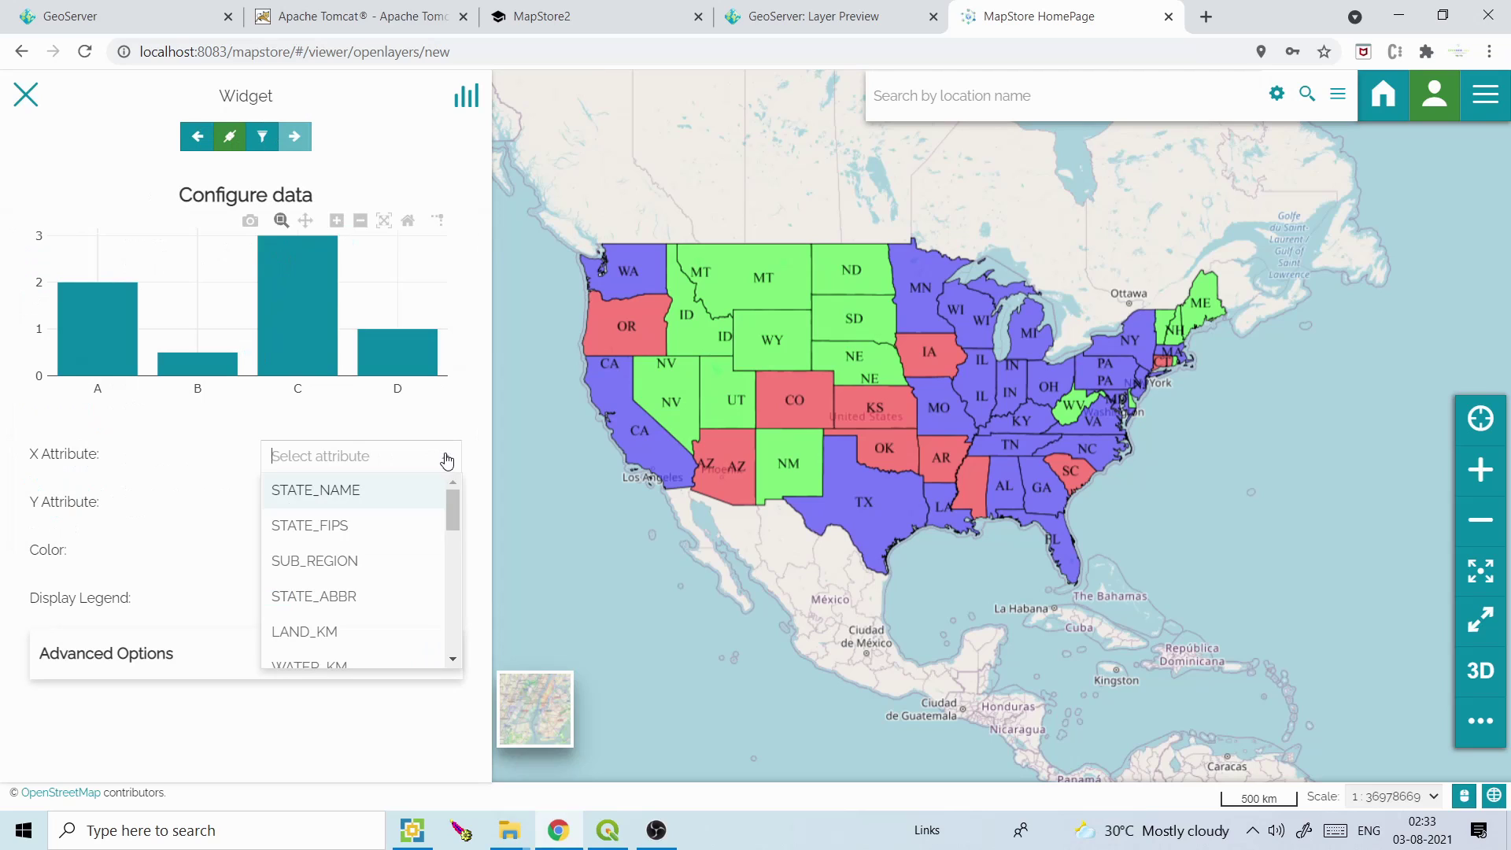
{"action": "left_click", "coordinate": [376, 493]}
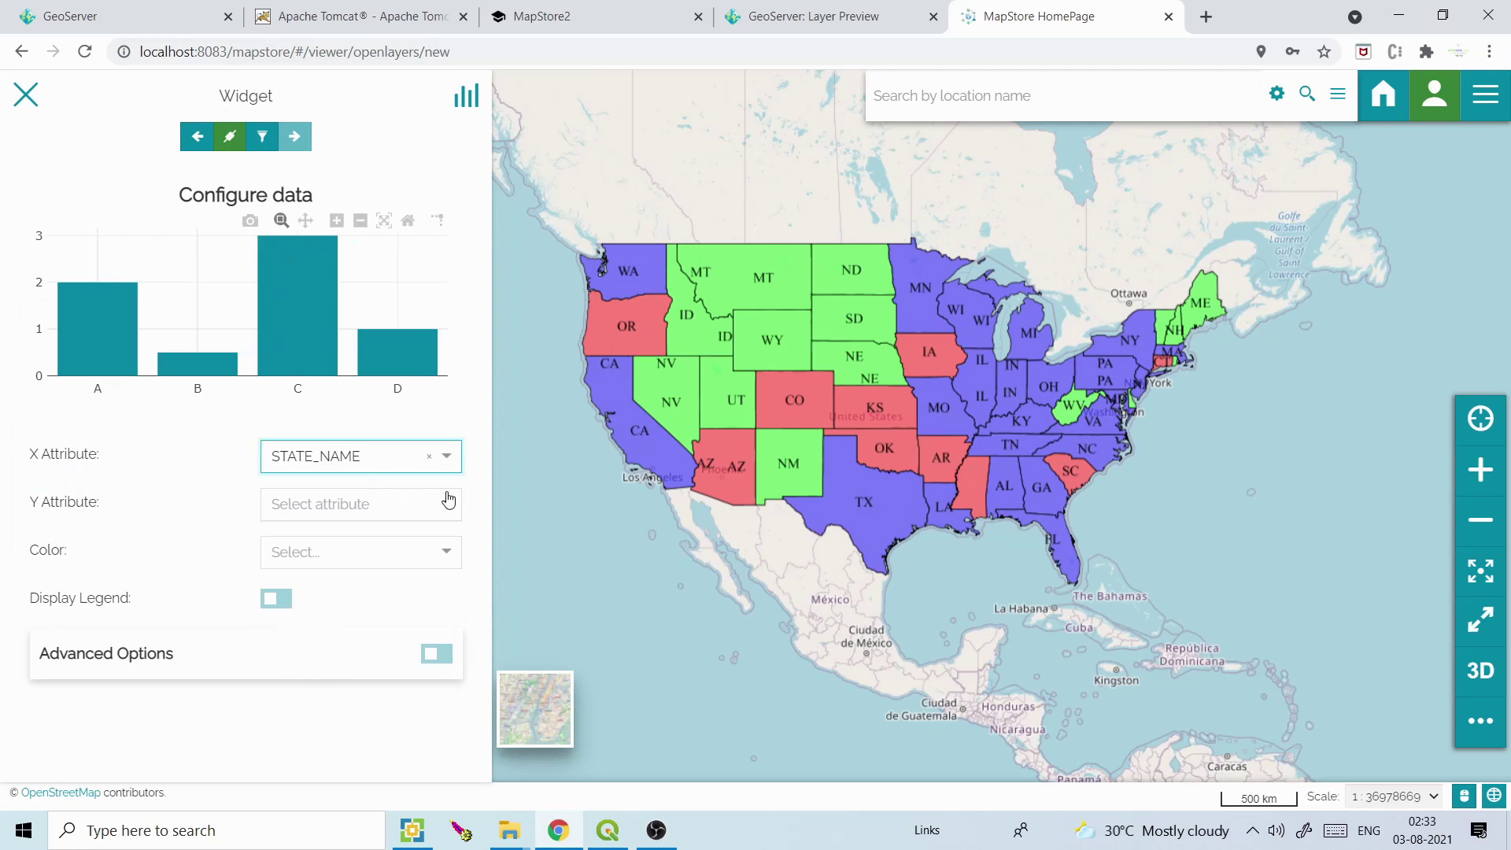
{"action": "left_click", "coordinate": [446, 506]}
{"action": "left_click_drag", "start_coordinate": [452, 545], "coordinate": [452, 565]}
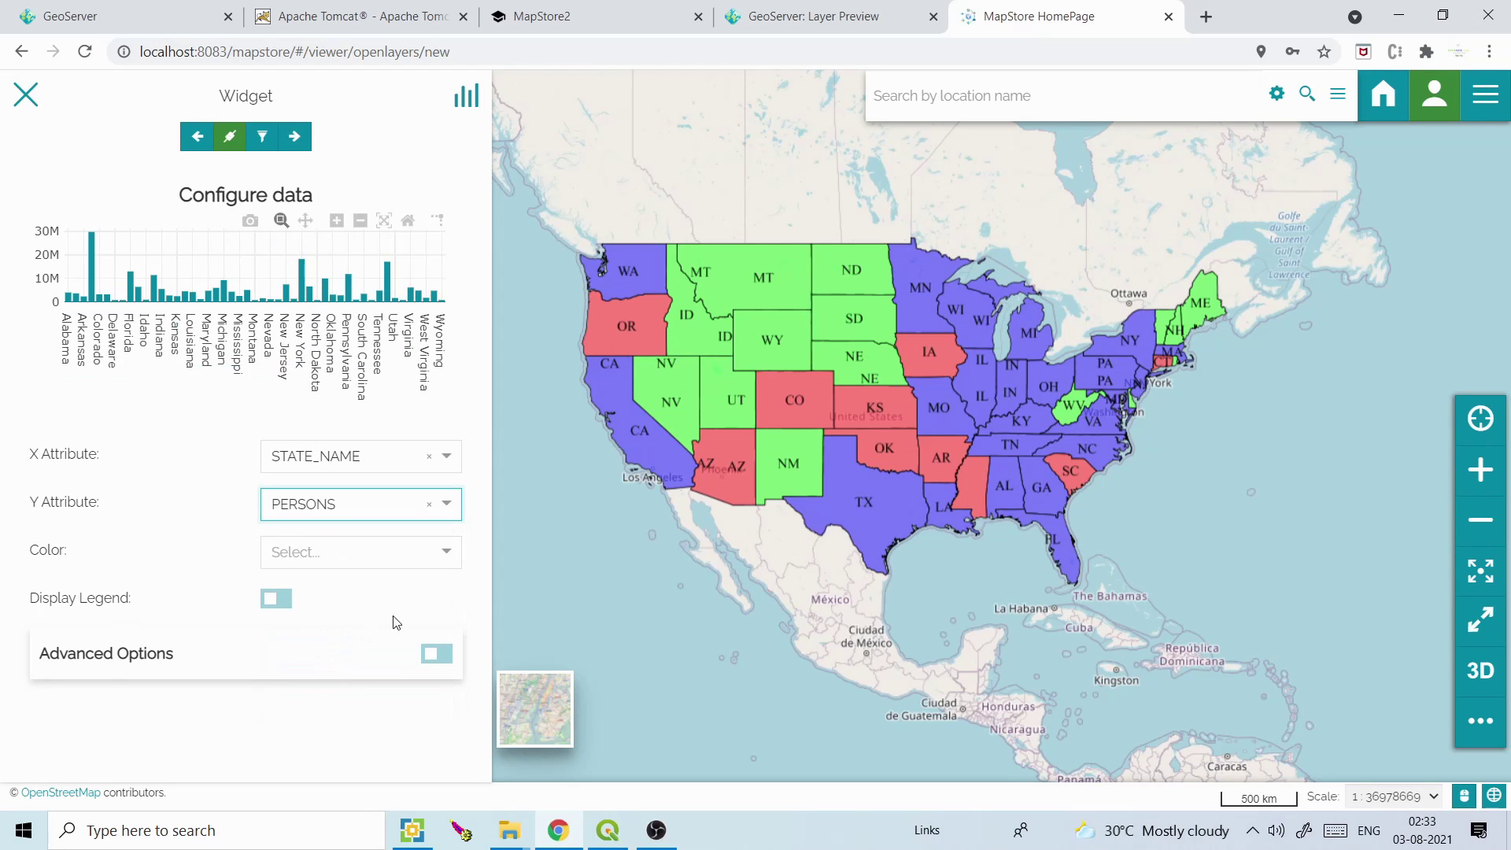
{"action": "left_click", "coordinate": [447, 554]}
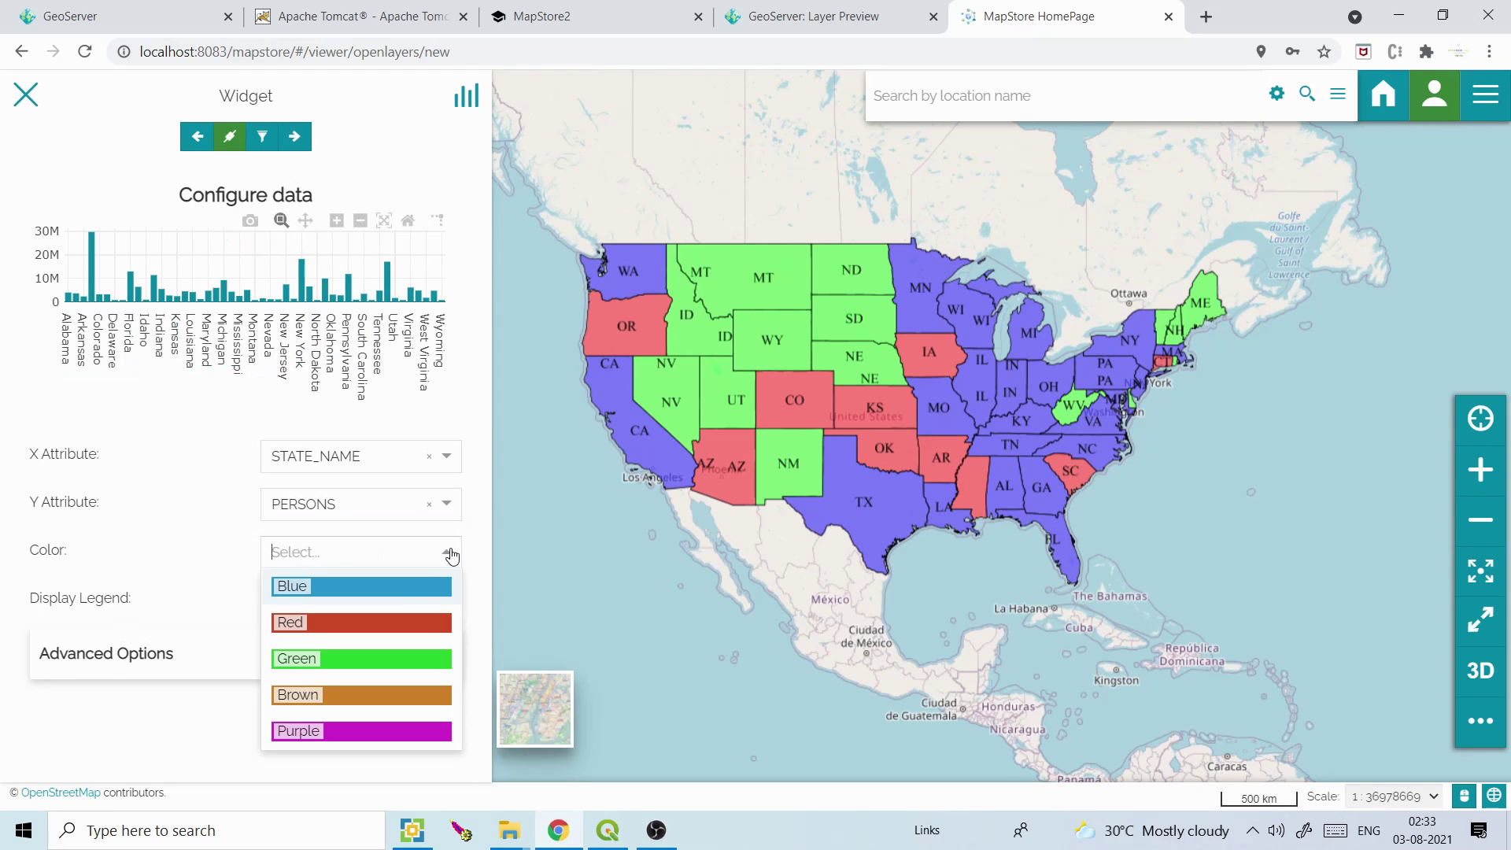
{"action": "left_click", "coordinate": [379, 620]}
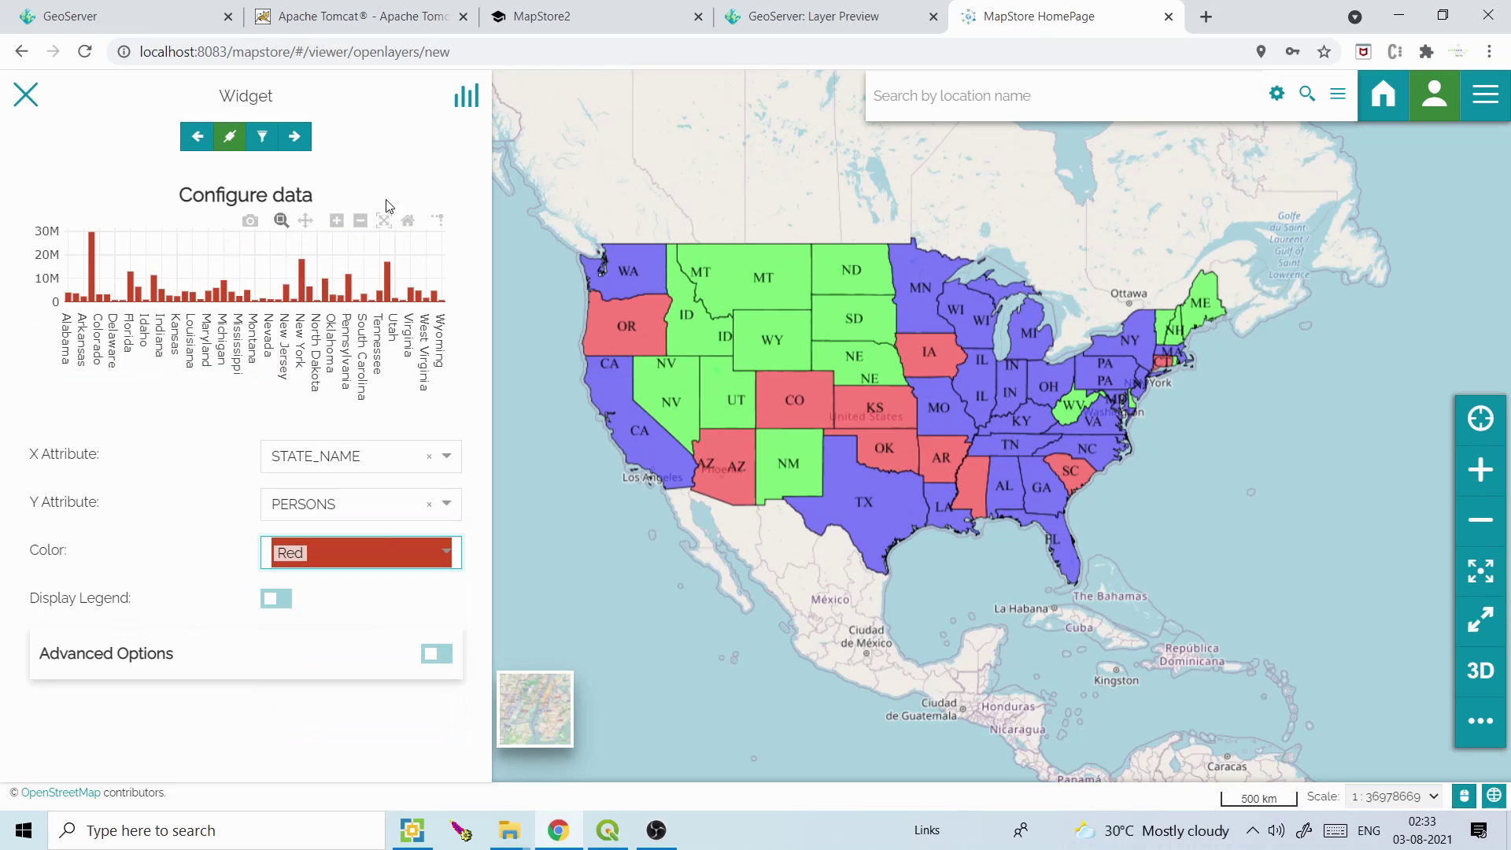
Title the chart widget 'USA Population' and add it to the map
{"action": "left_click", "coordinate": [295, 138]}
{"action": "left_click", "coordinate": [315, 445]}
{"action": "left_click", "coordinate": [313, 488]}
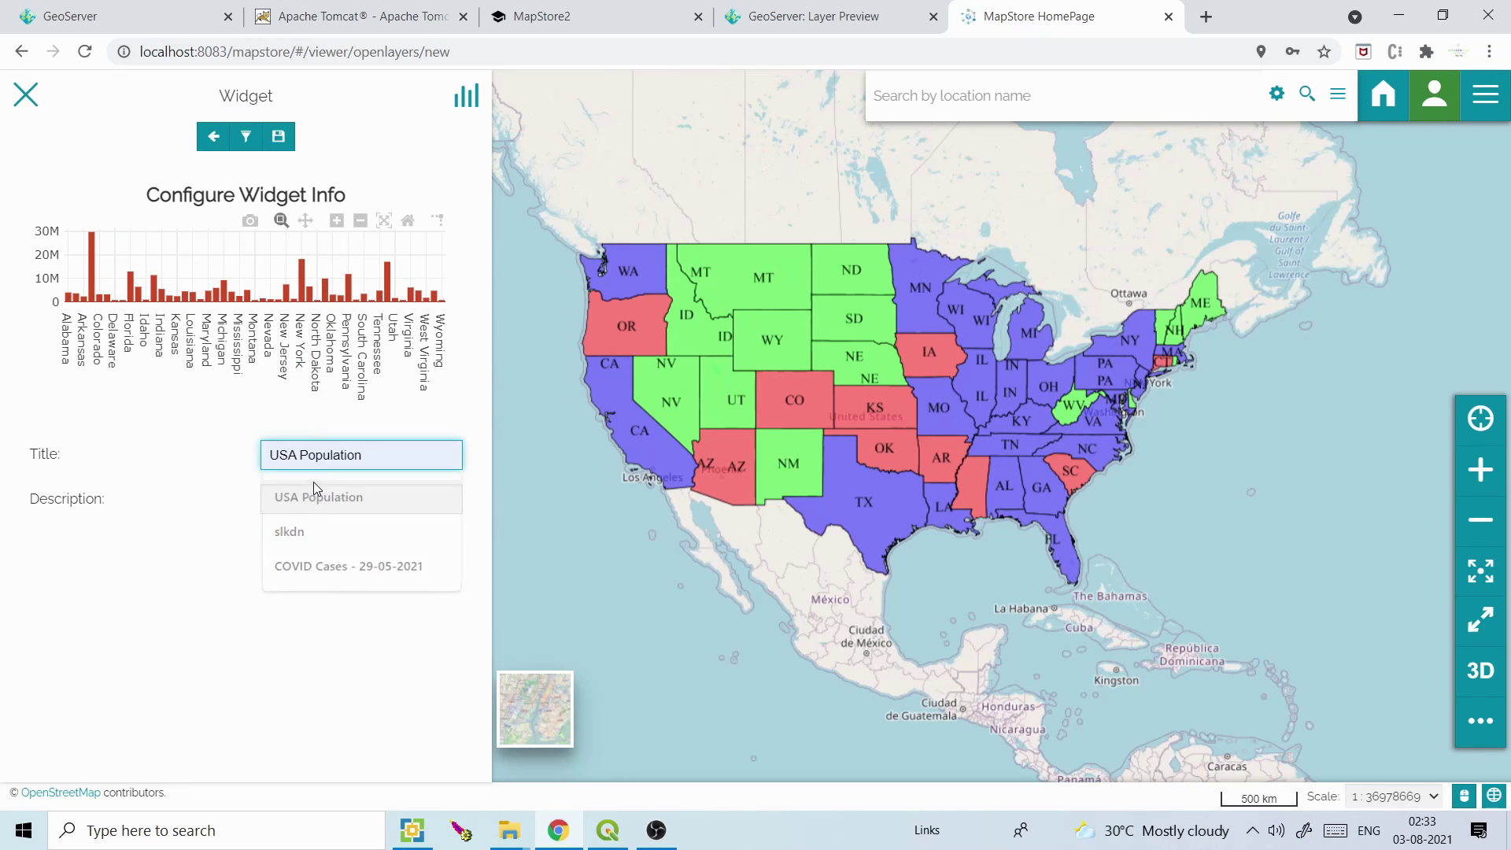
{"action": "left_click", "coordinate": [280, 136]}
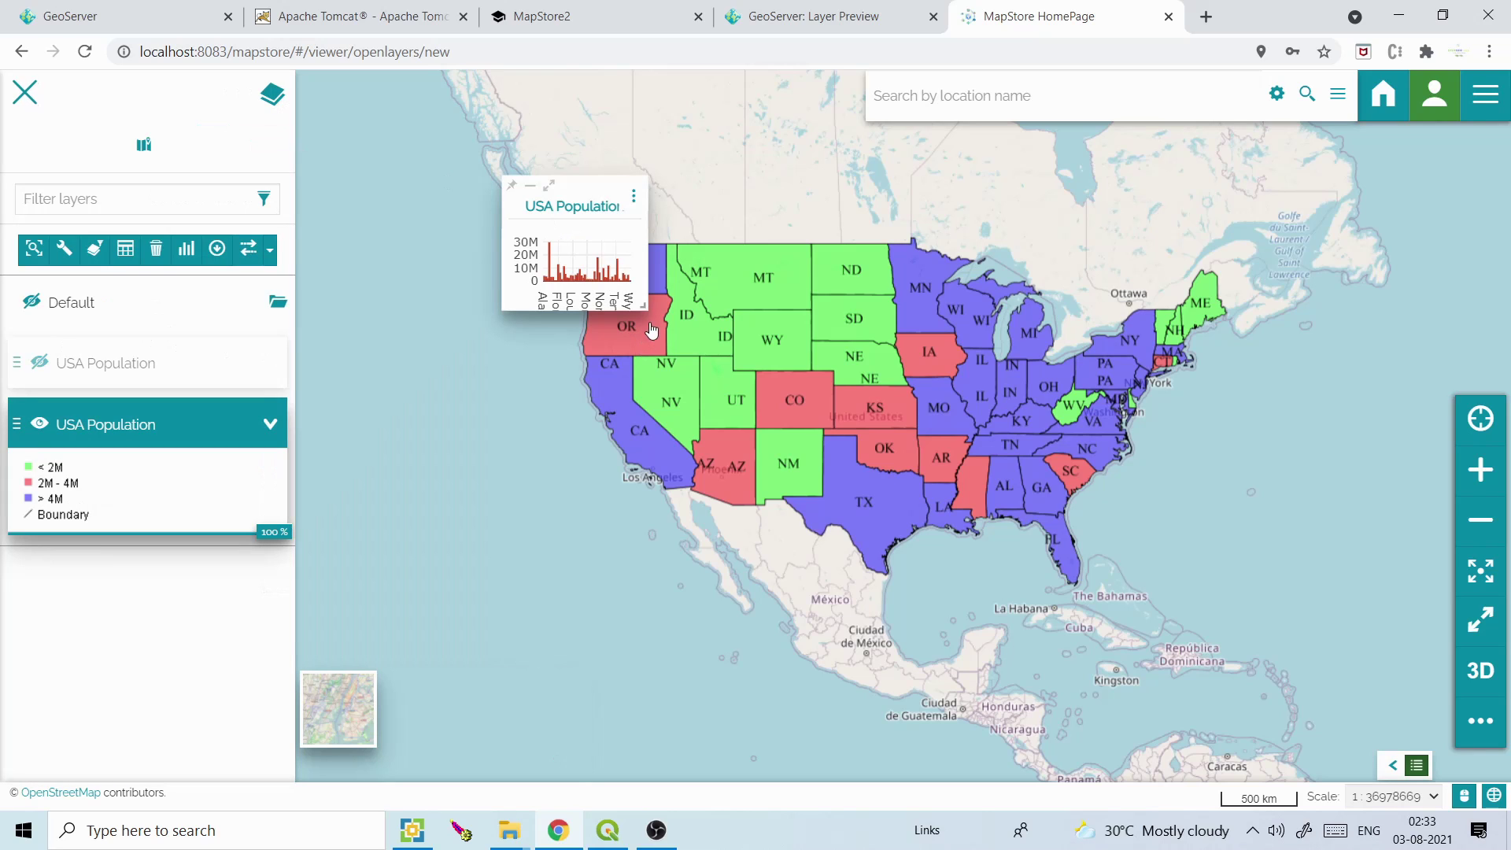
Enlarge the chart, move it to the lower right, and zoom the map in and out to check it updates
{"action": "left_click_drag", "start_coordinate": [642, 305], "coordinate": [1060, 411]}
{"action": "left_click_drag", "start_coordinate": [875, 195], "coordinate": [1137, 500]}
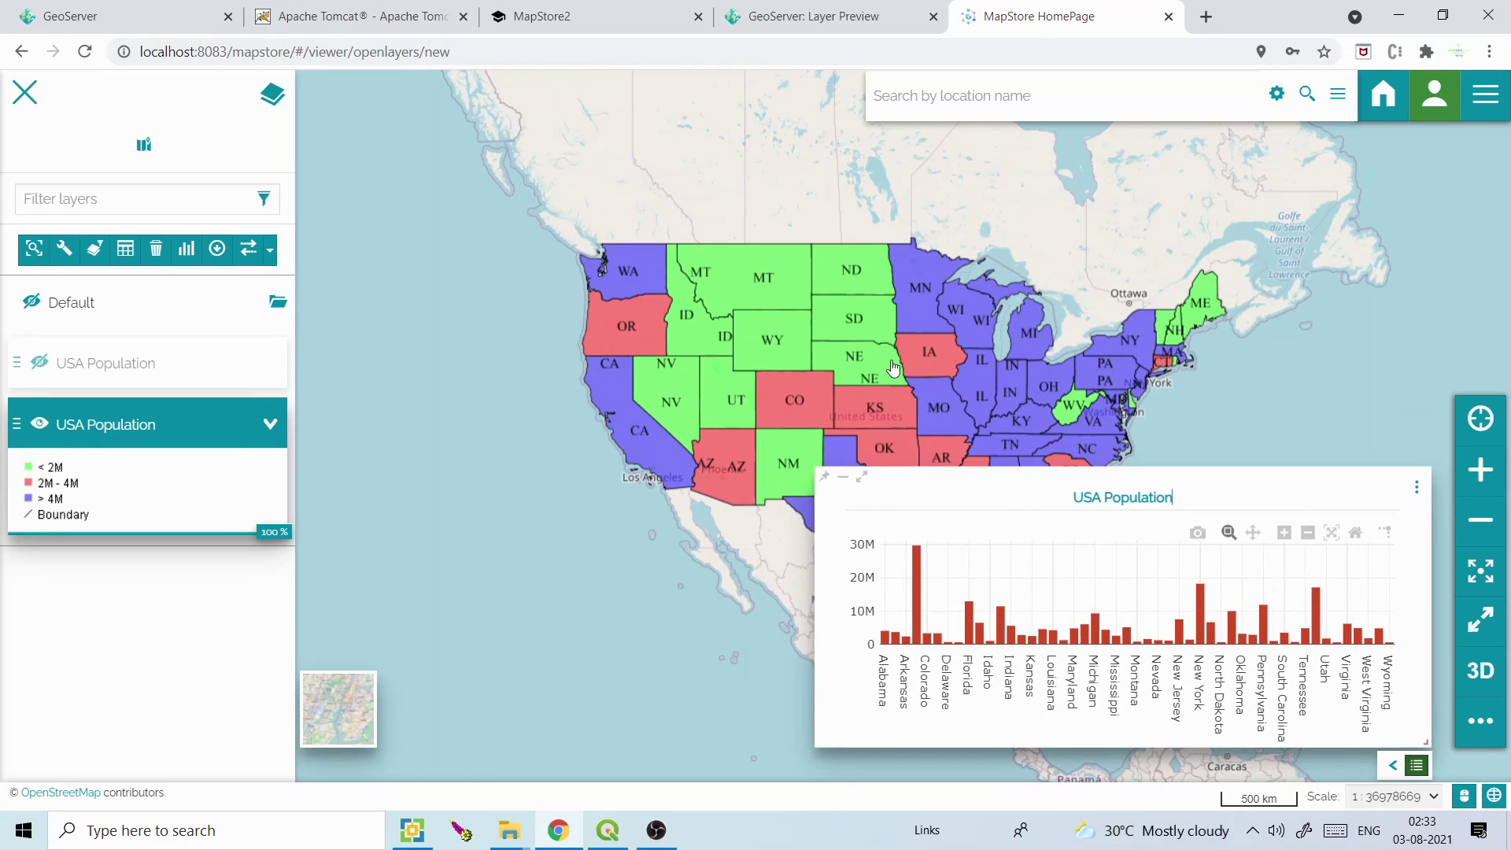
{"action": "left_click_drag", "start_coordinate": [895, 368], "coordinate": [680, 322]}
{"action": "scroll", "coordinate": [681, 322], "scroll_direction": "up", "scroll_amount": 1}
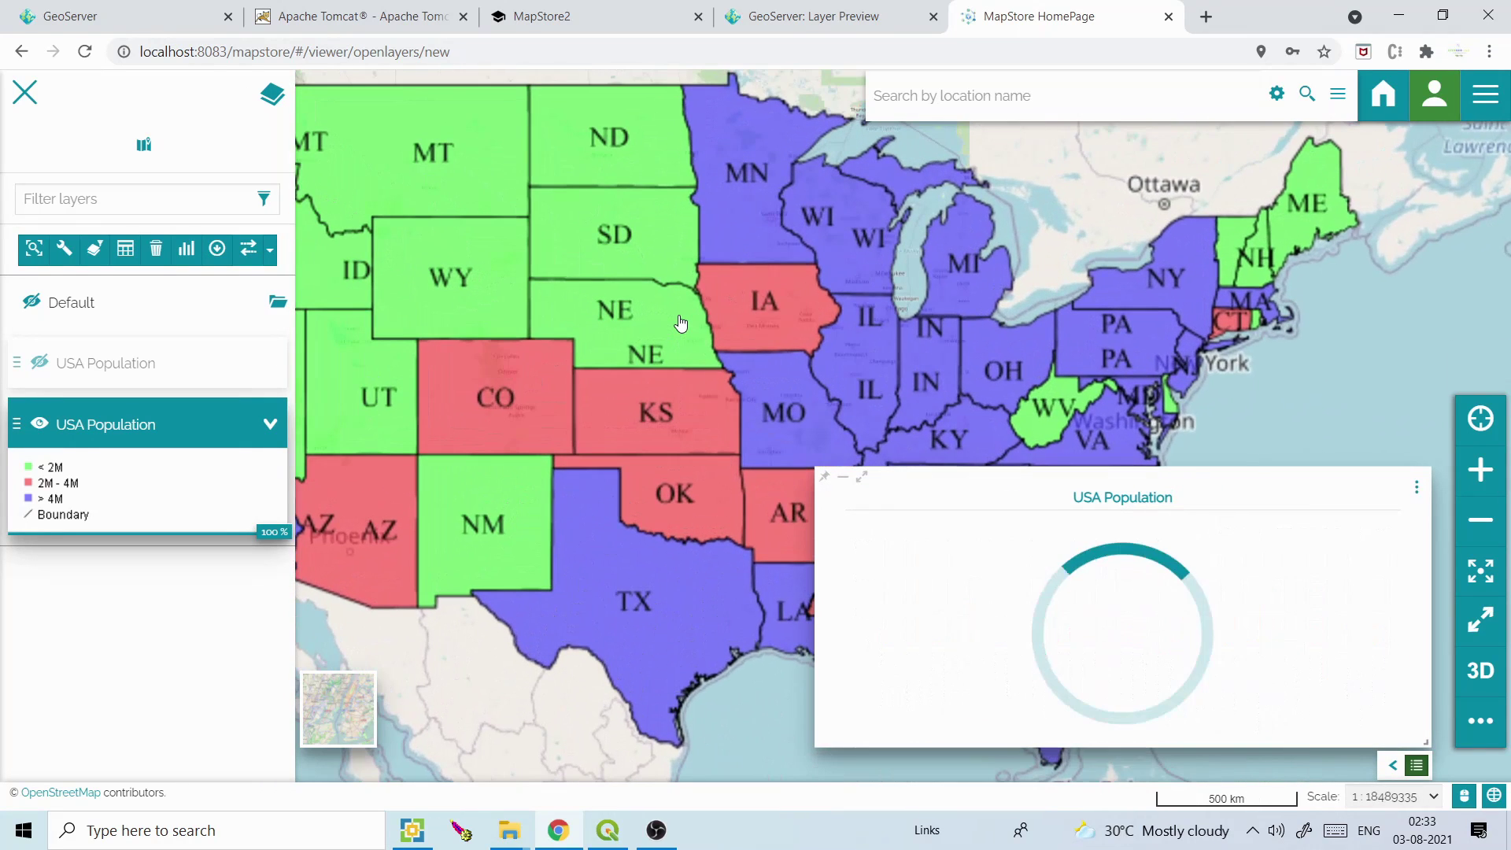
{"action": "scroll", "coordinate": [681, 323], "scroll_direction": "up", "scroll_amount": 1}
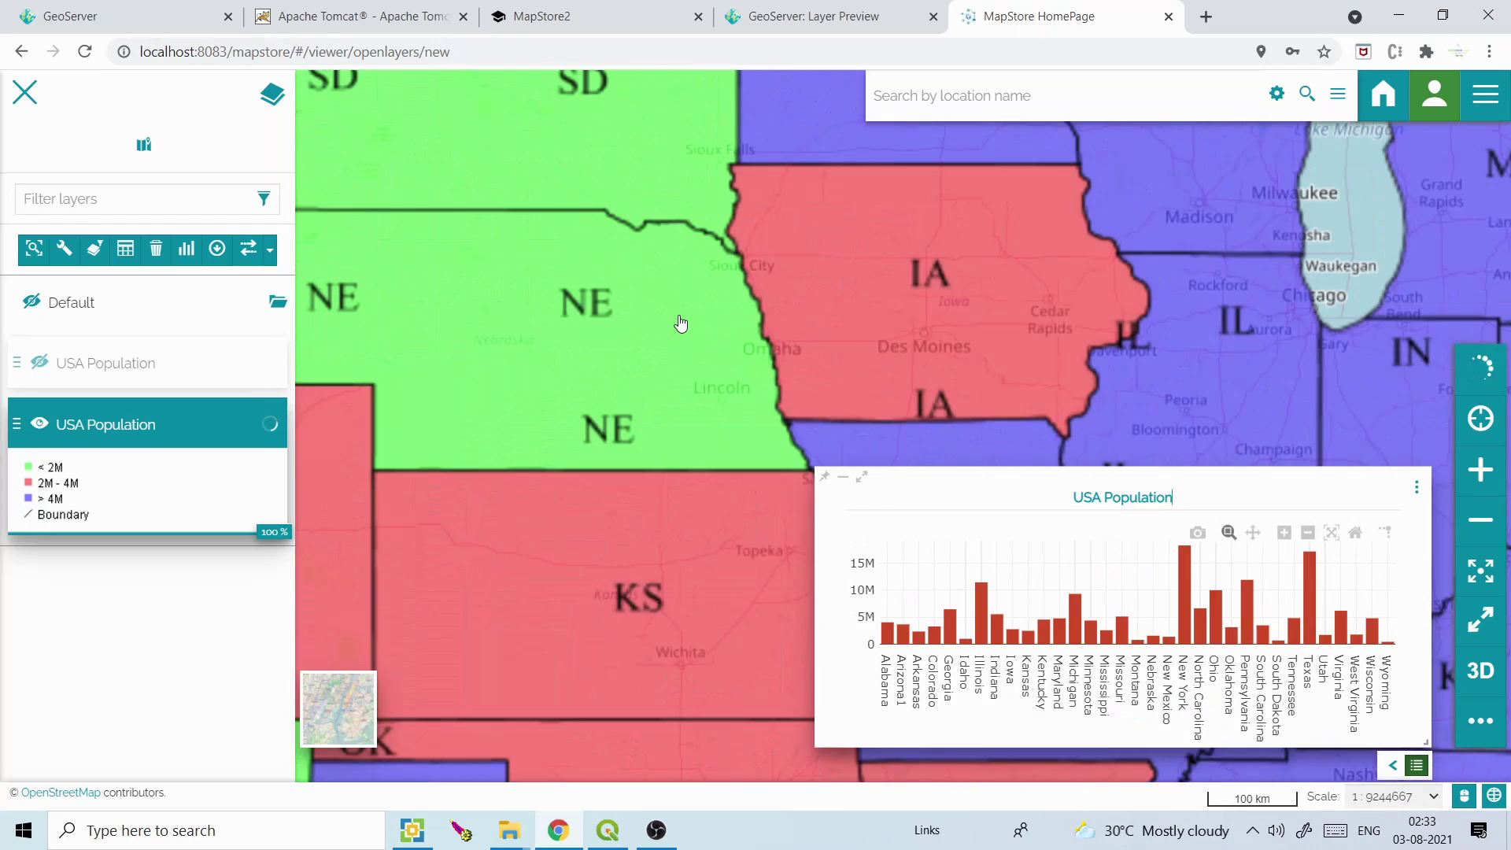
{"action": "scroll", "coordinate": [680, 323], "scroll_direction": "up", "scroll_amount": 1}
{"action": "scroll", "coordinate": [679, 323], "scroll_direction": "up", "scroll_amount": 1}
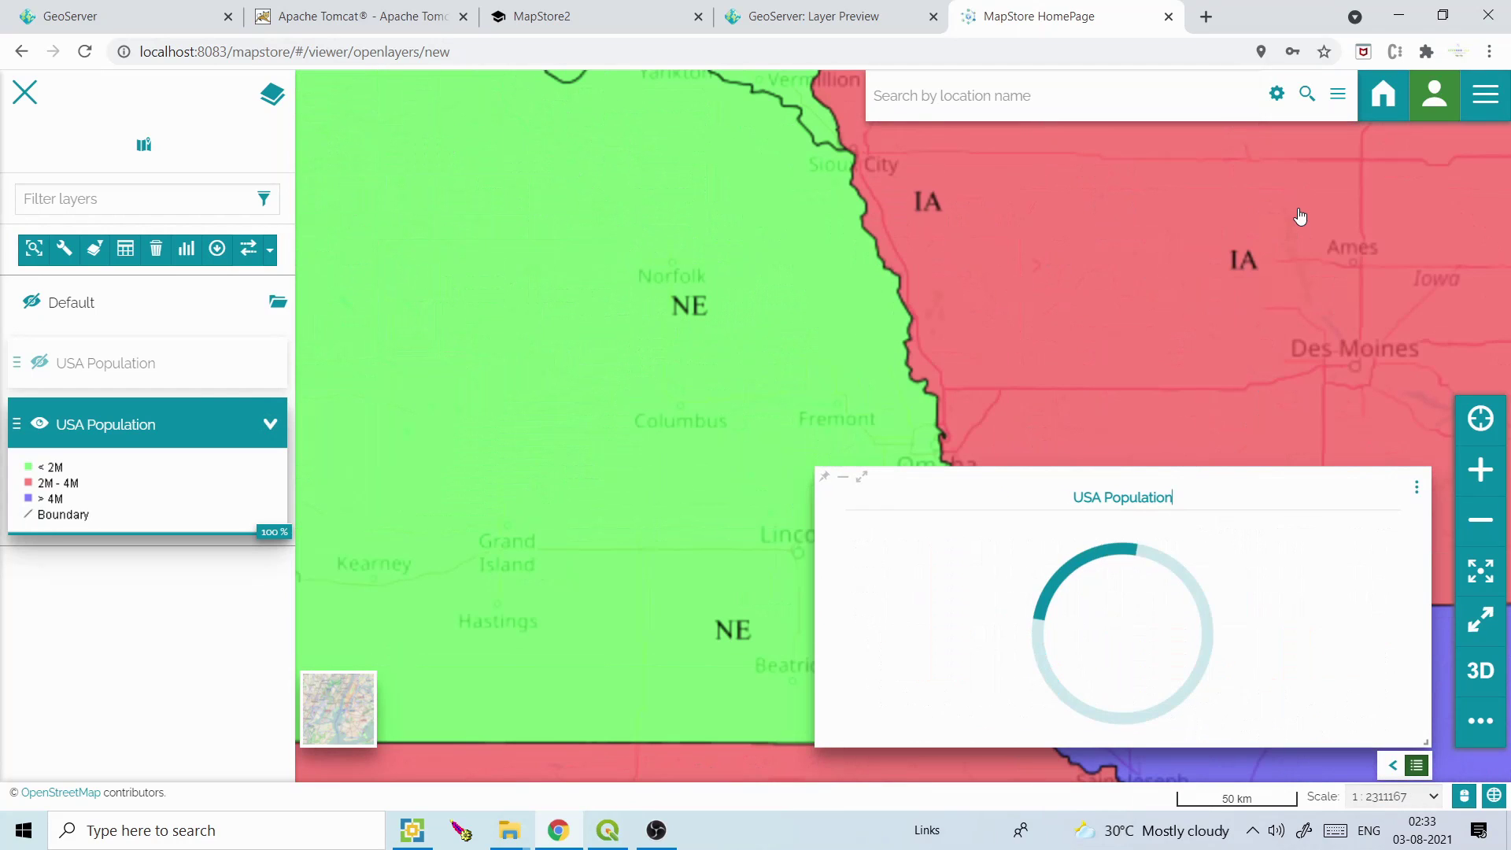
{"action": "double_click", "coordinate": [1480, 523]}
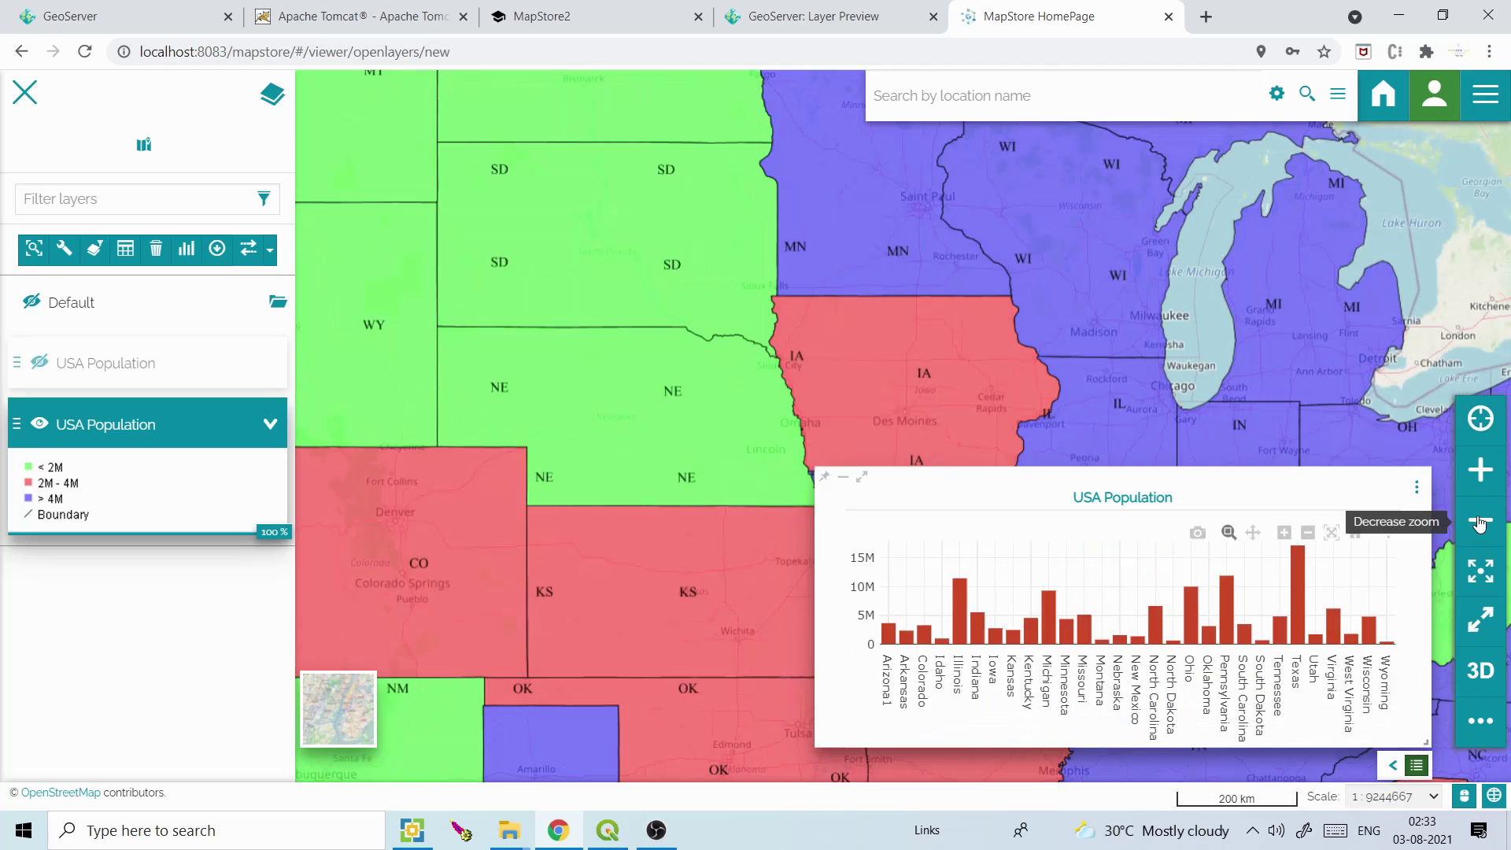
{"action": "triple_click", "coordinate": [1480, 523]}
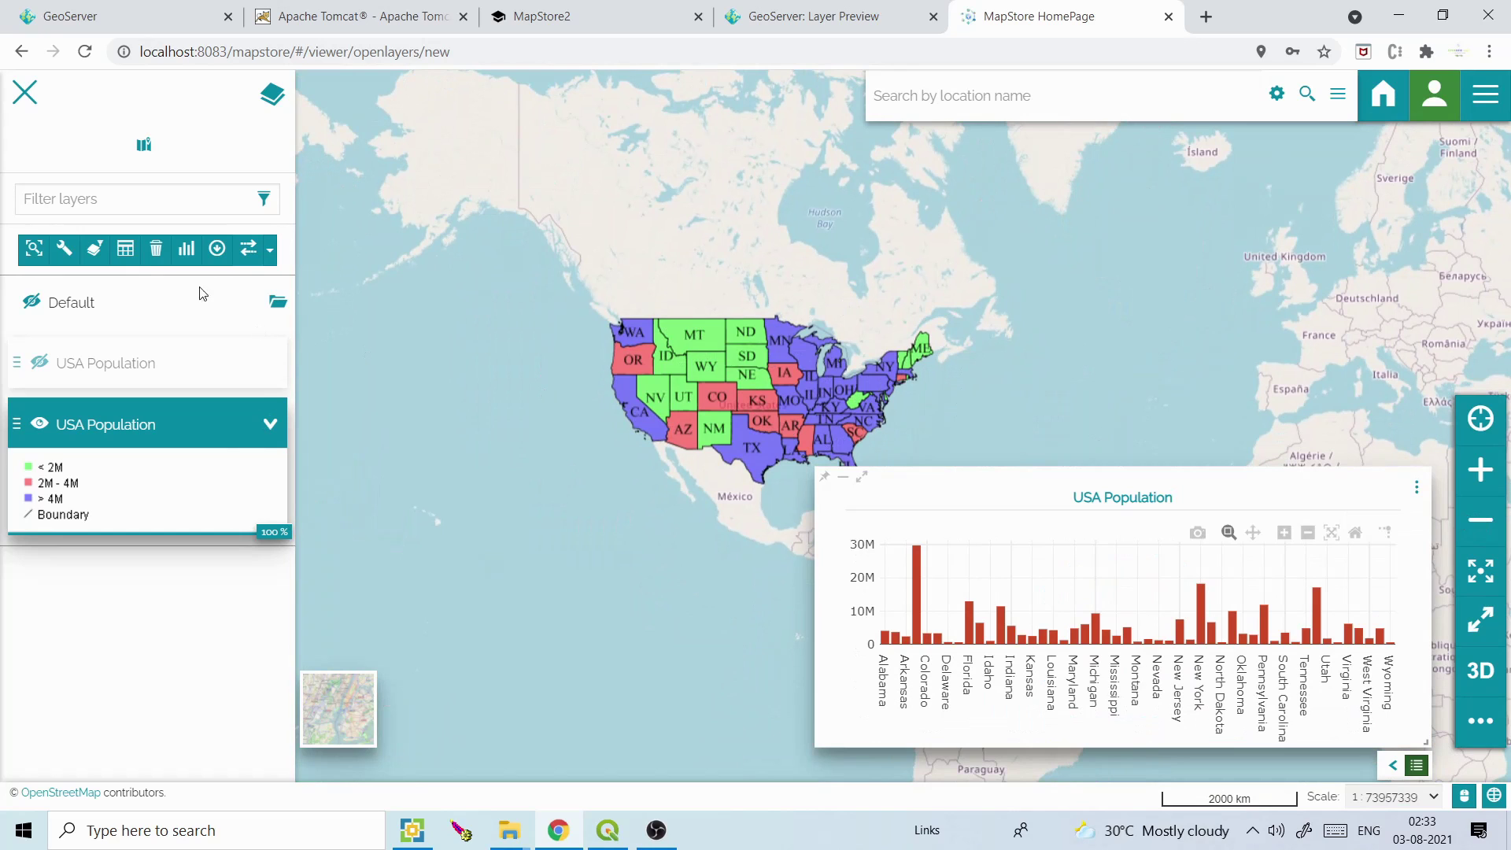
Create a table widget titled 'USA Population' and add it to the map
{"action": "left_click", "coordinate": [187, 250]}
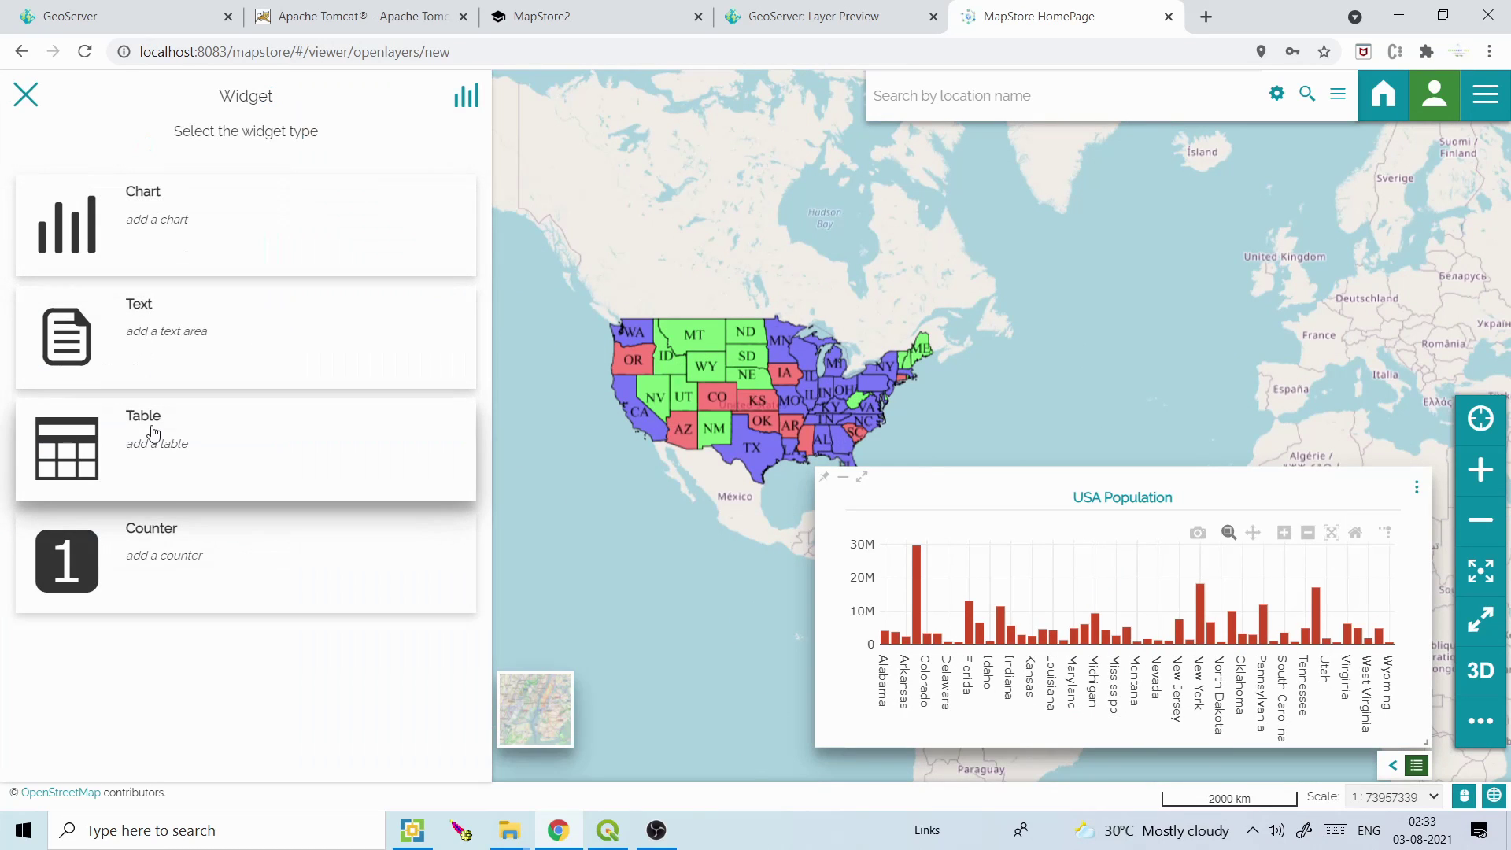
{"action": "left_click", "coordinate": [153, 433]}
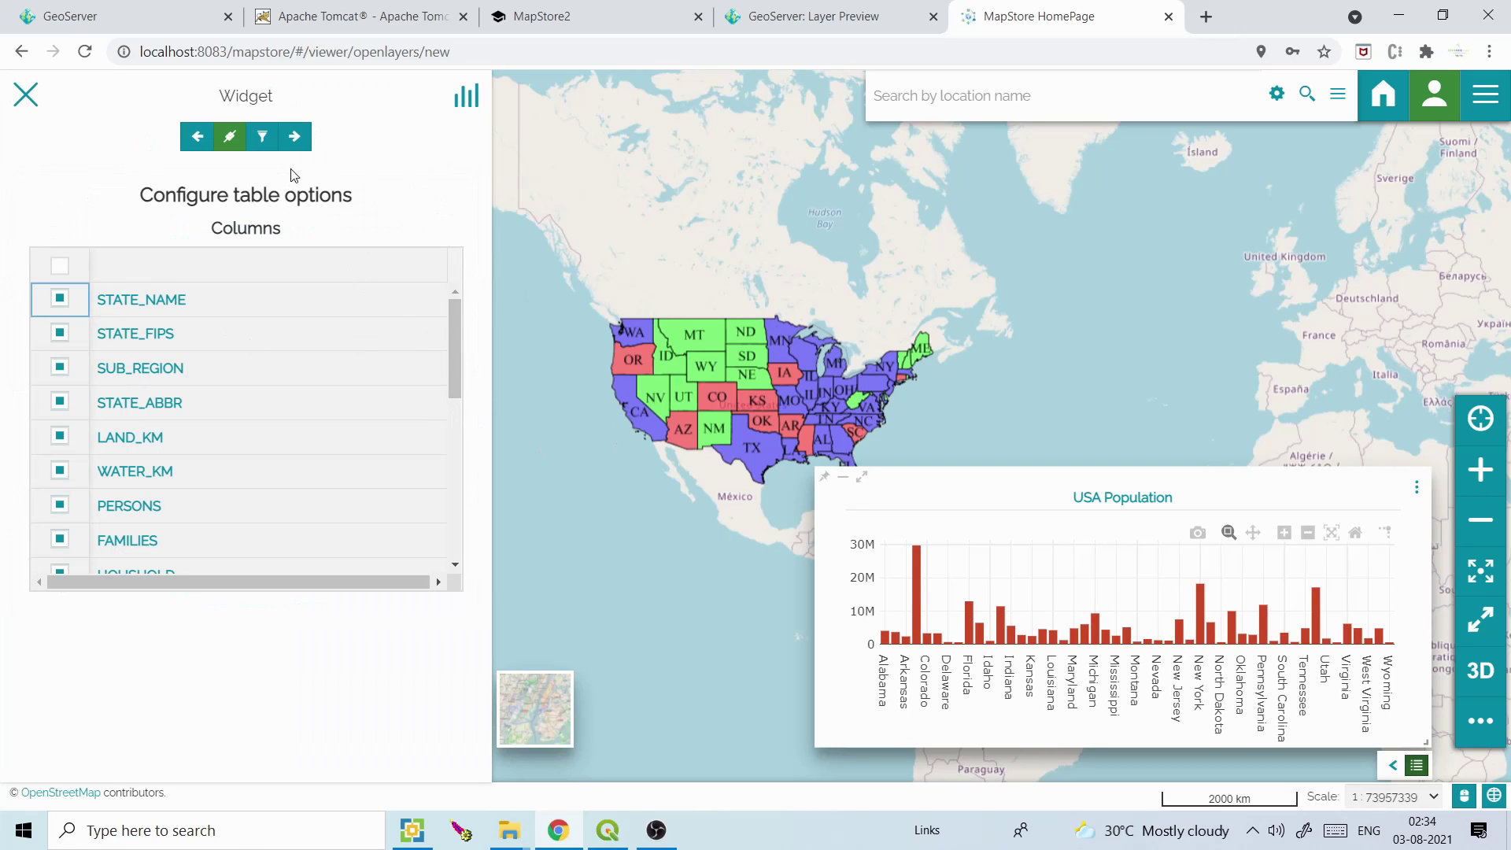
{"action": "left_click", "coordinate": [296, 138]}
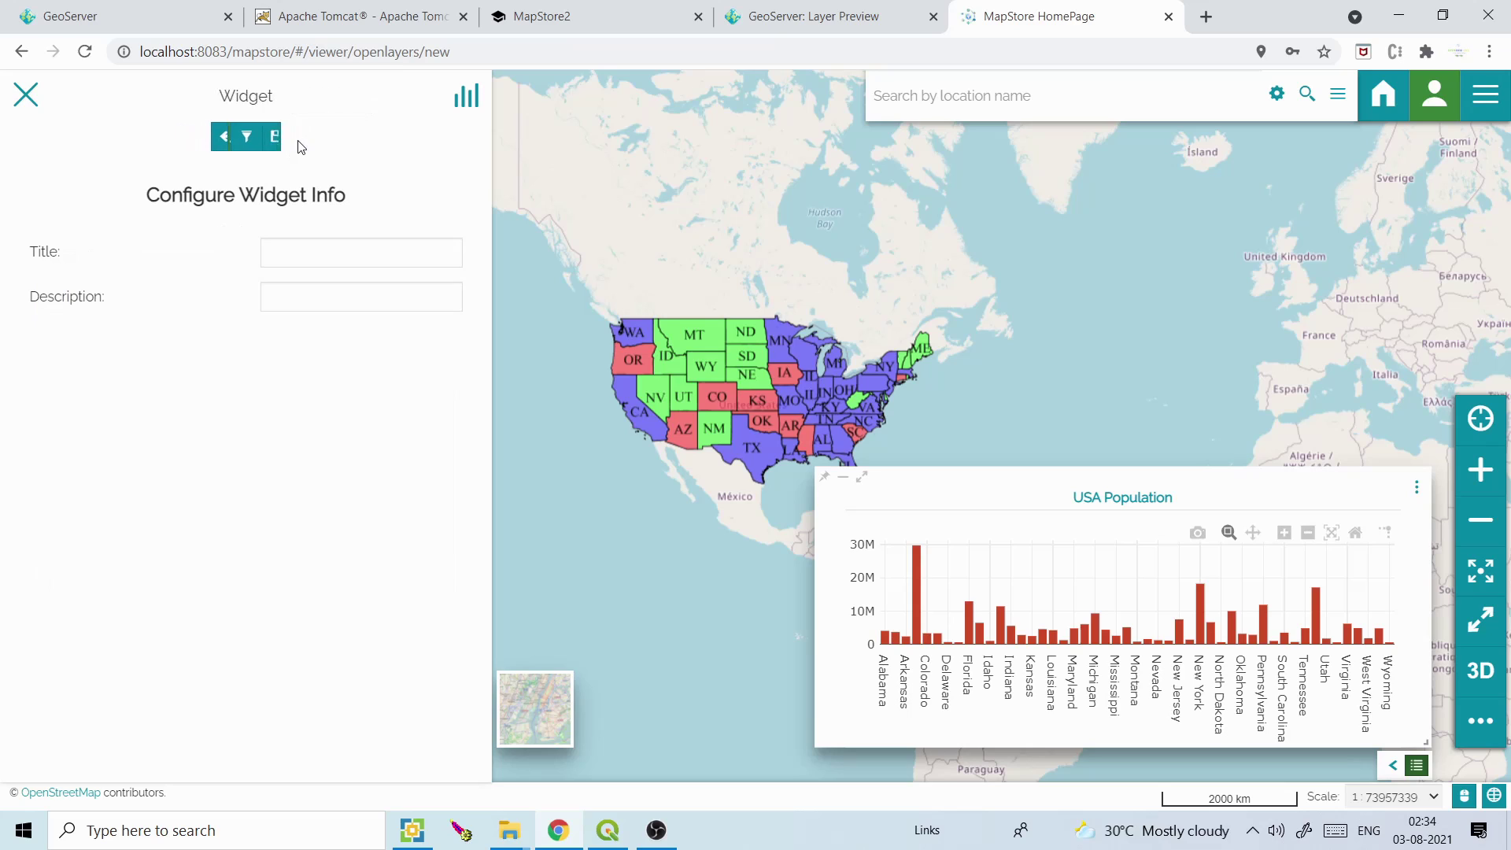
{"action": "left_click", "coordinate": [290, 250]}
{"action": "left_click", "coordinate": [296, 294]}
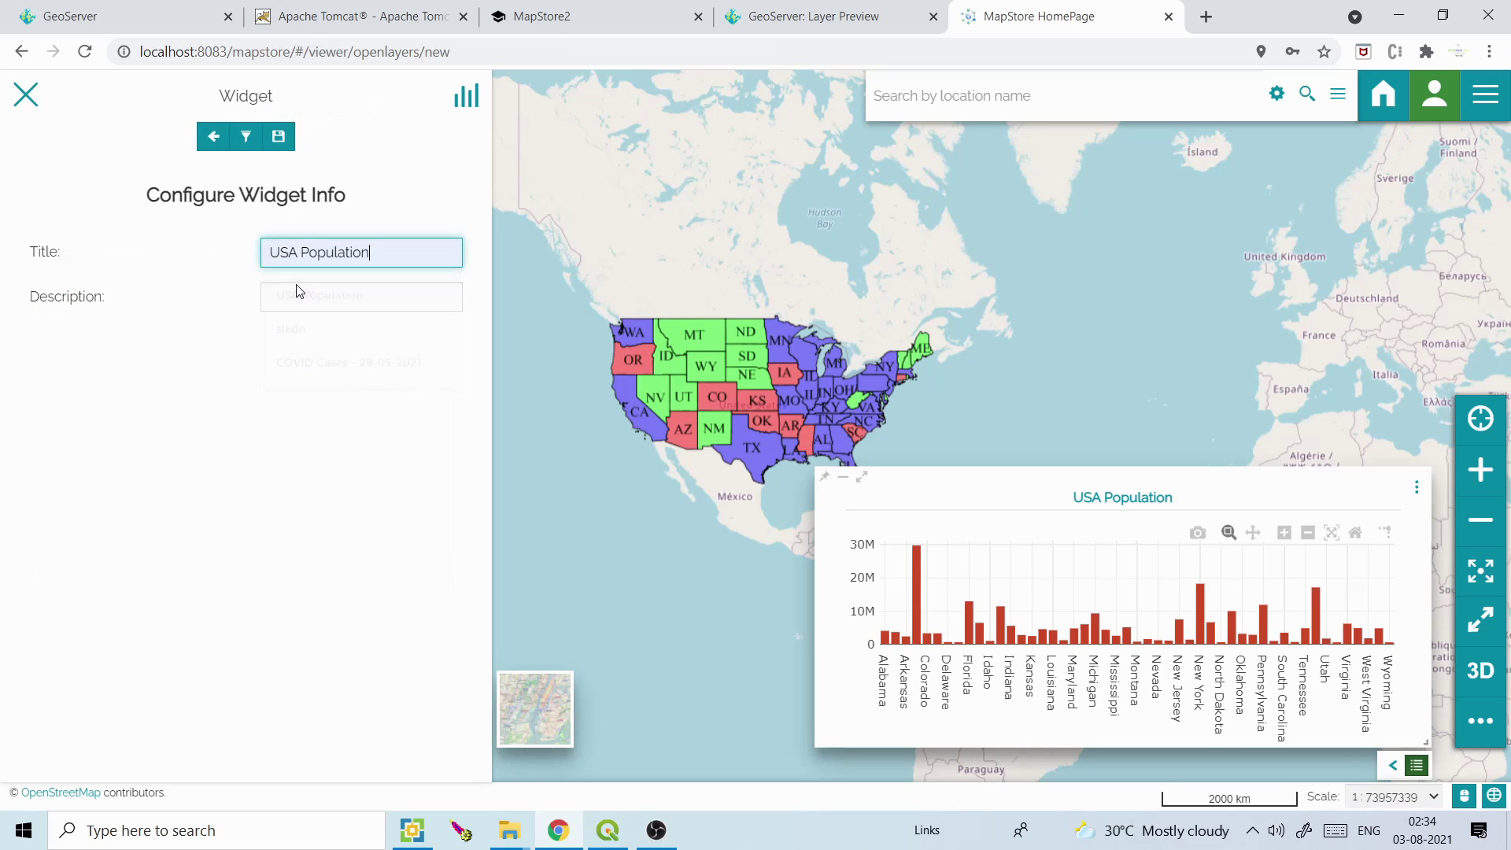
{"action": "left_click", "coordinate": [290, 138]}
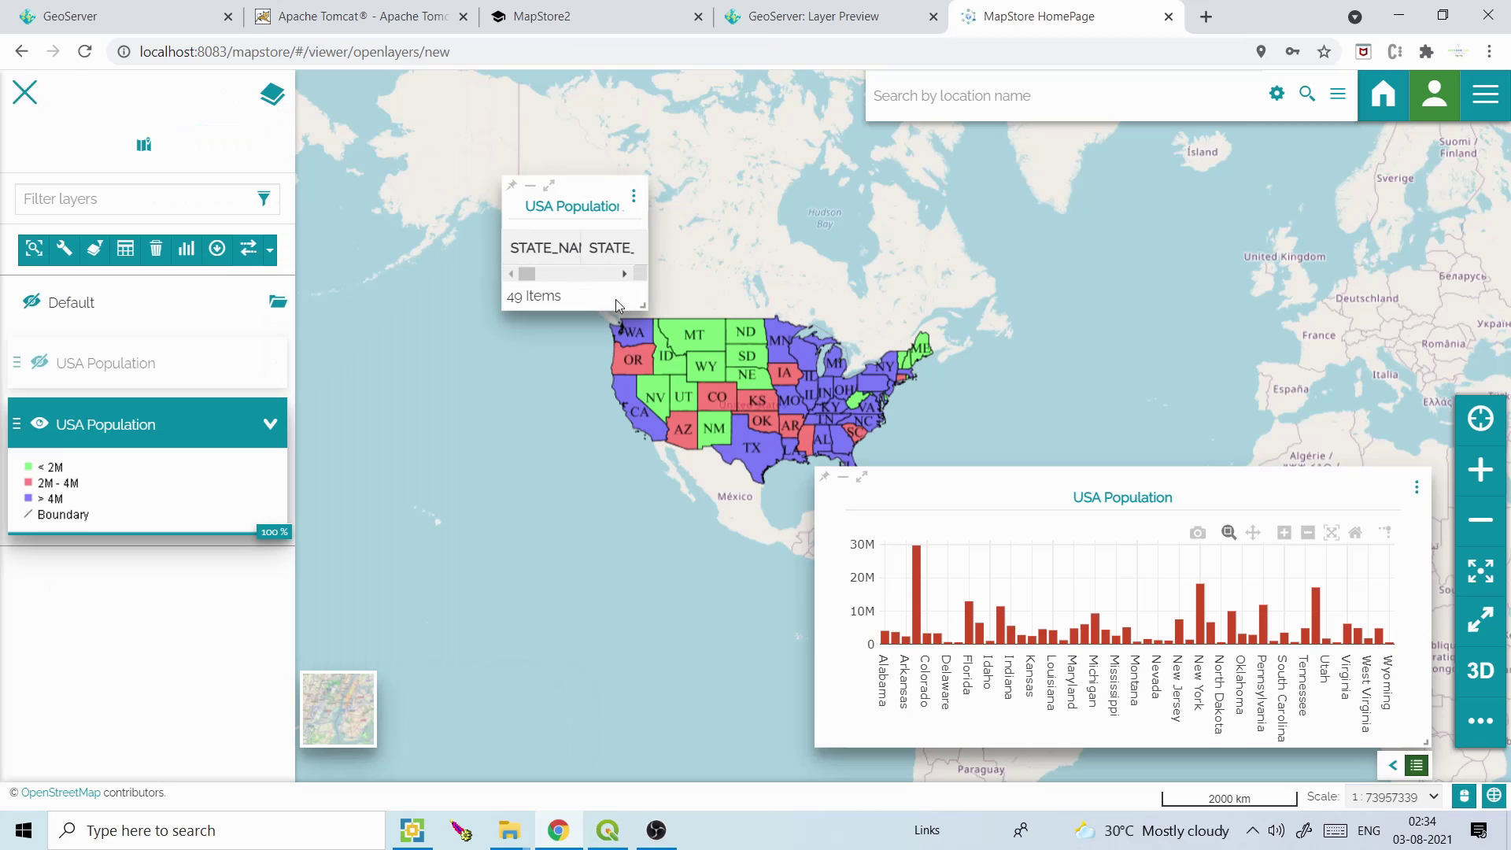
Enlarge the table, narrow the chart, and place the two widgets side by side below the USA
{"action": "left_click_drag", "start_coordinate": [647, 307], "coordinate": [1012, 515]}
{"action": "left_click_drag", "start_coordinate": [810, 198], "coordinate": [653, 472]}
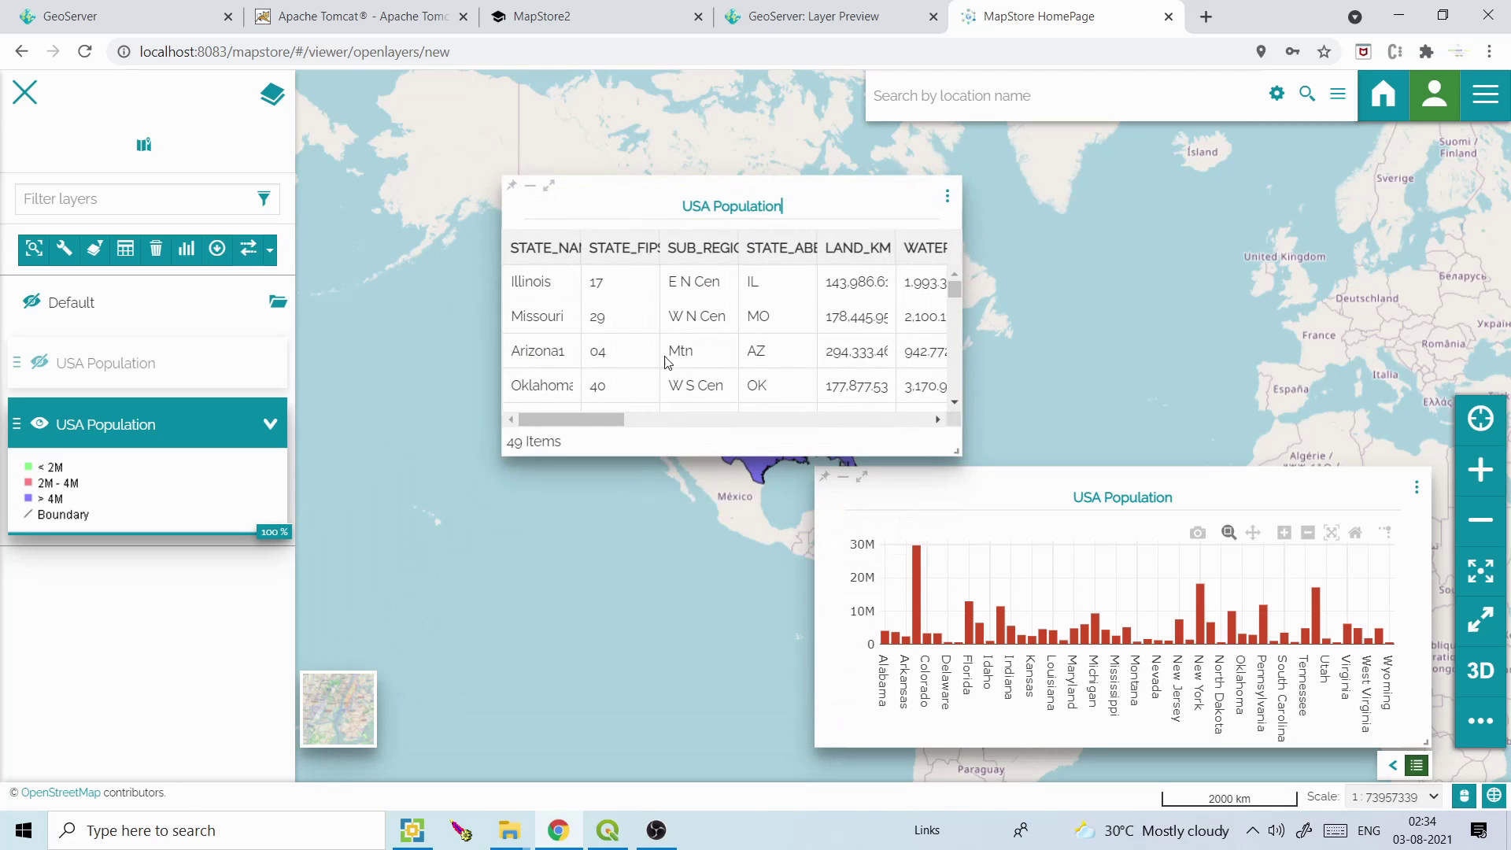
{"action": "left_click_drag", "start_coordinate": [720, 193], "coordinate": [804, 484]}
{"action": "left_click_drag", "start_coordinate": [1427, 743], "coordinate": [1271, 744]}
{"action": "left_click_drag", "start_coordinate": [1094, 483], "coordinate": [1251, 483]}
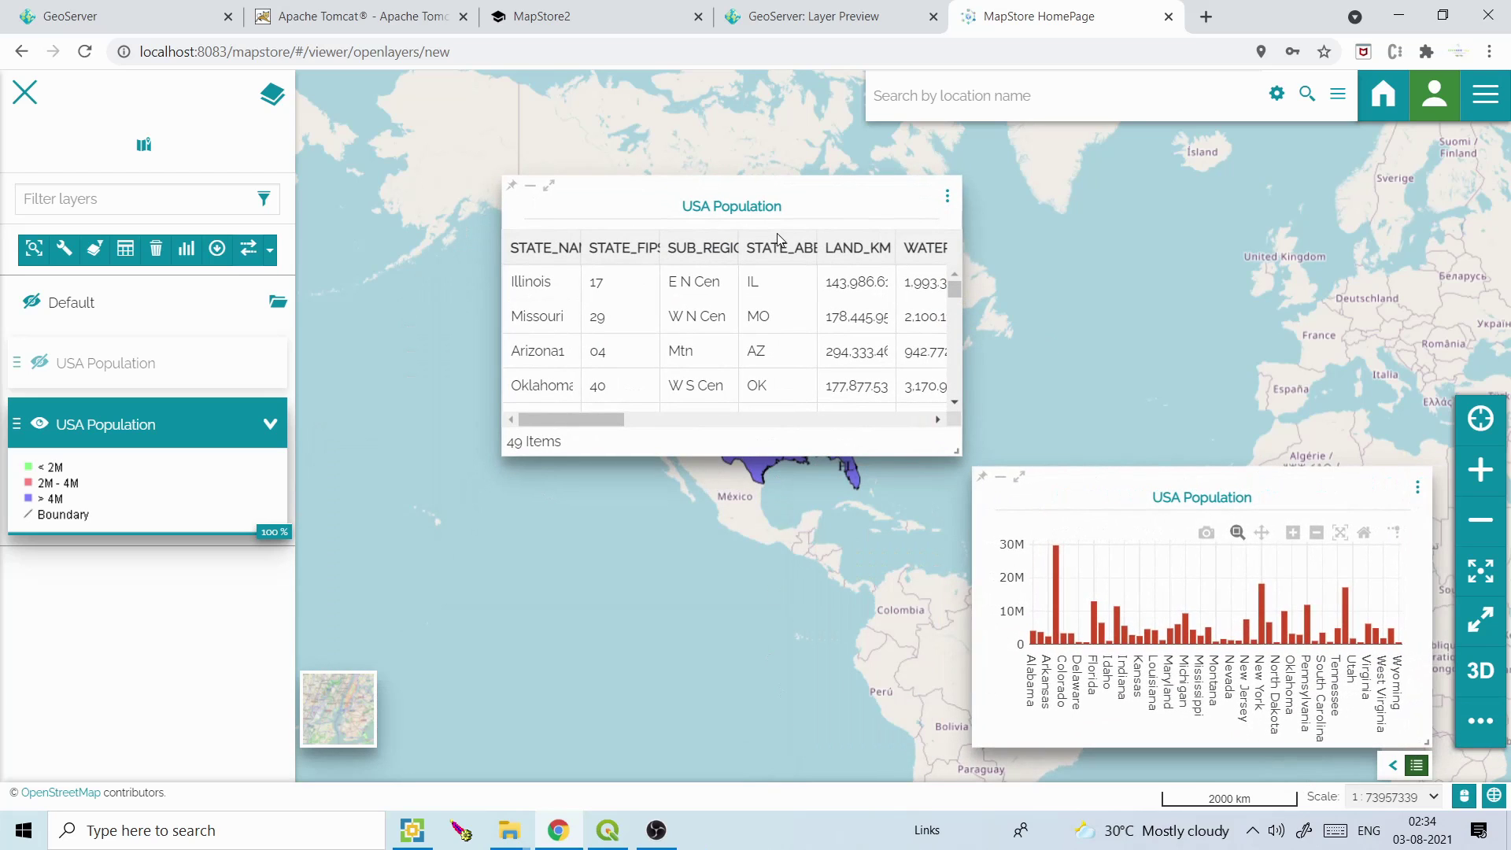
{"action": "left_click_drag", "start_coordinate": [762, 197], "coordinate": [762, 487]}
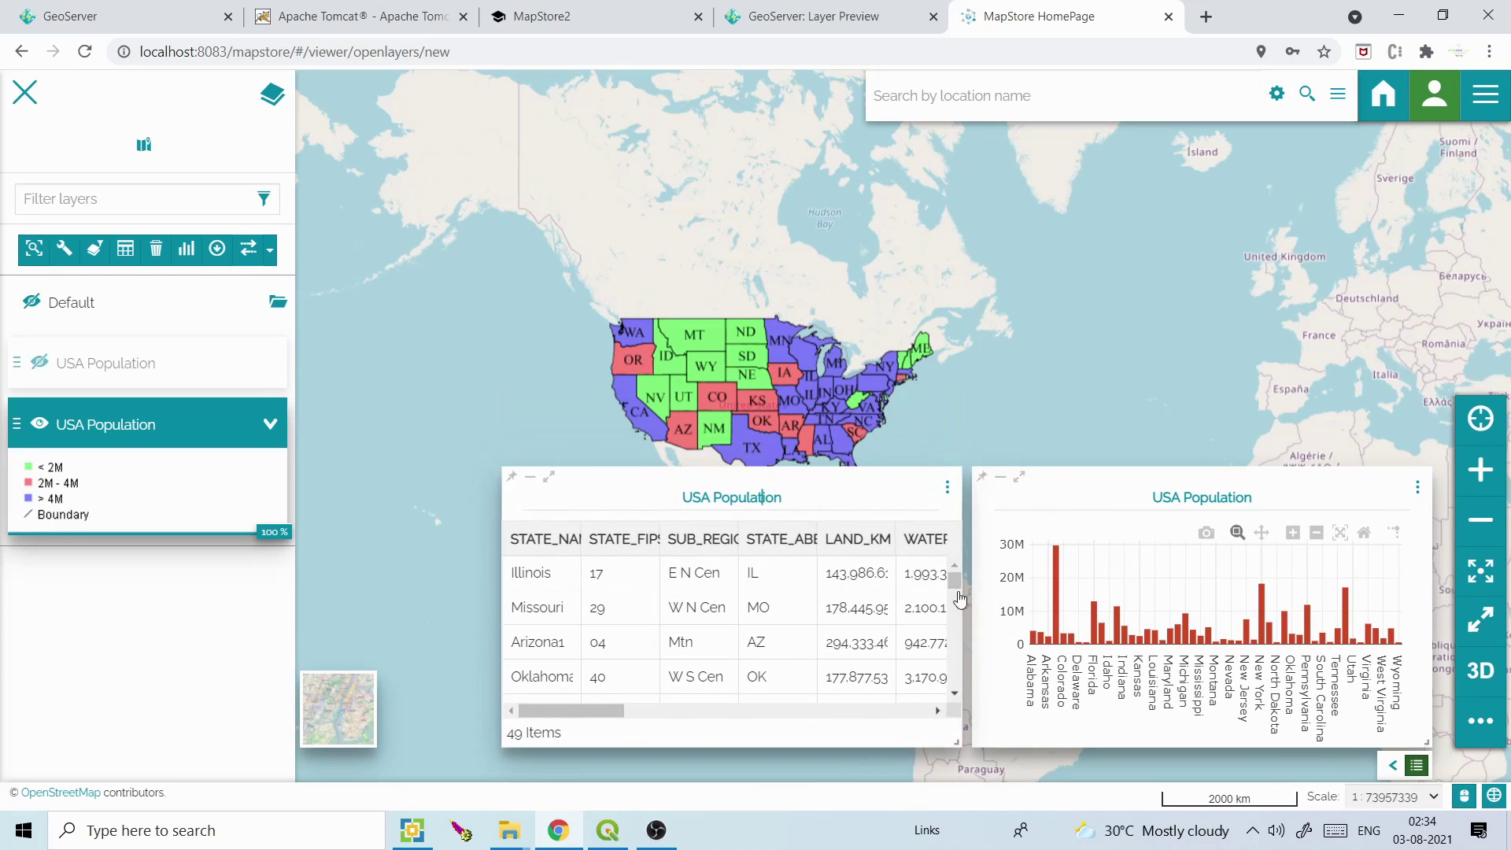
Toggle the widgets hidden and shown, then recentre the USA on the map
{"action": "left_click", "coordinate": [1417, 766]}
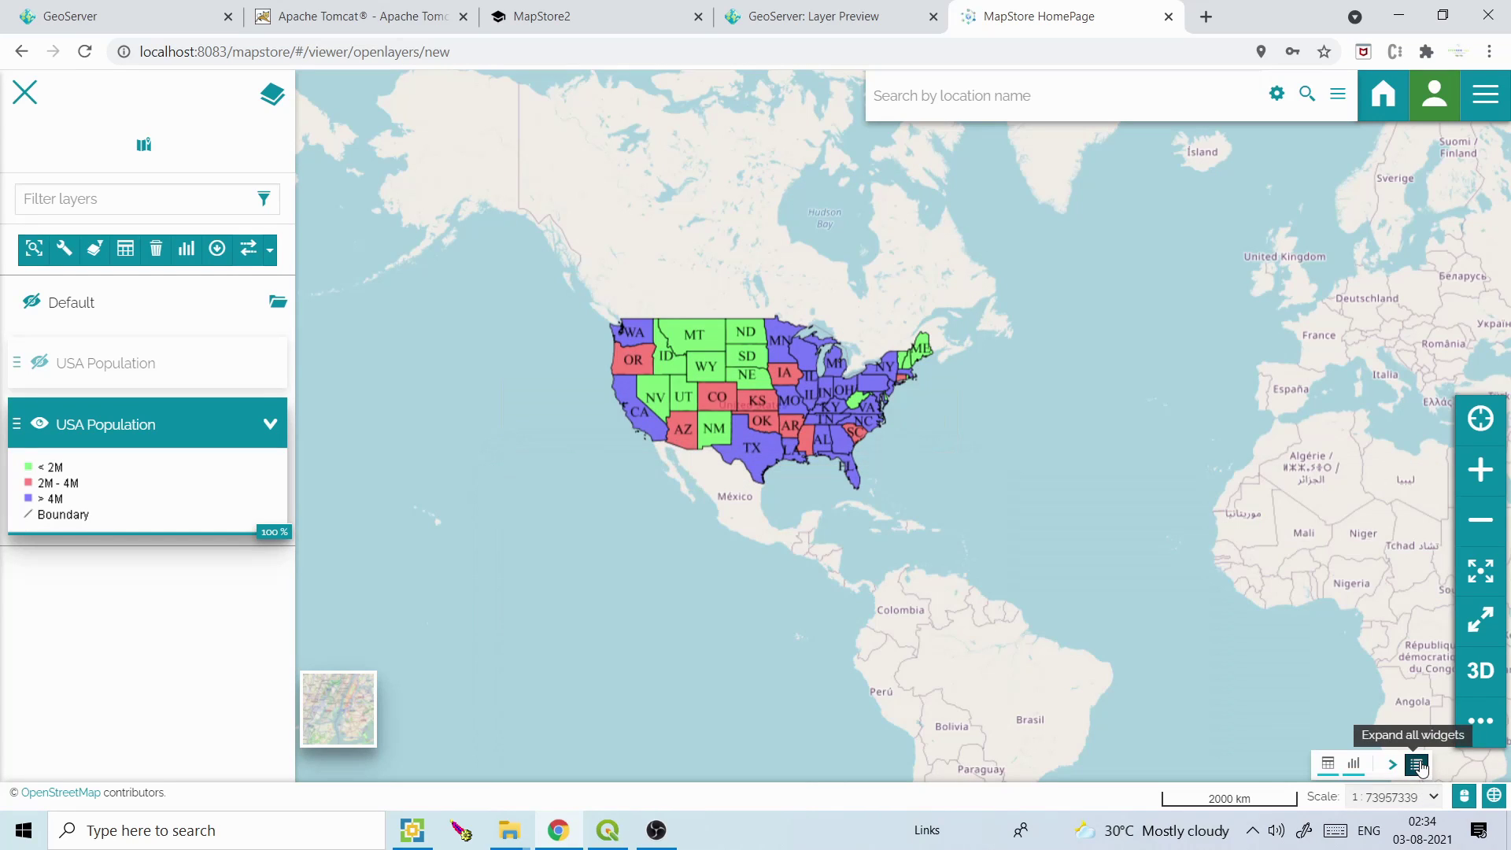
{"action": "left_click", "coordinate": [1419, 766]}
{"action": "left_click", "coordinate": [1419, 766]}
{"action": "left_click", "coordinate": [1419, 766]}
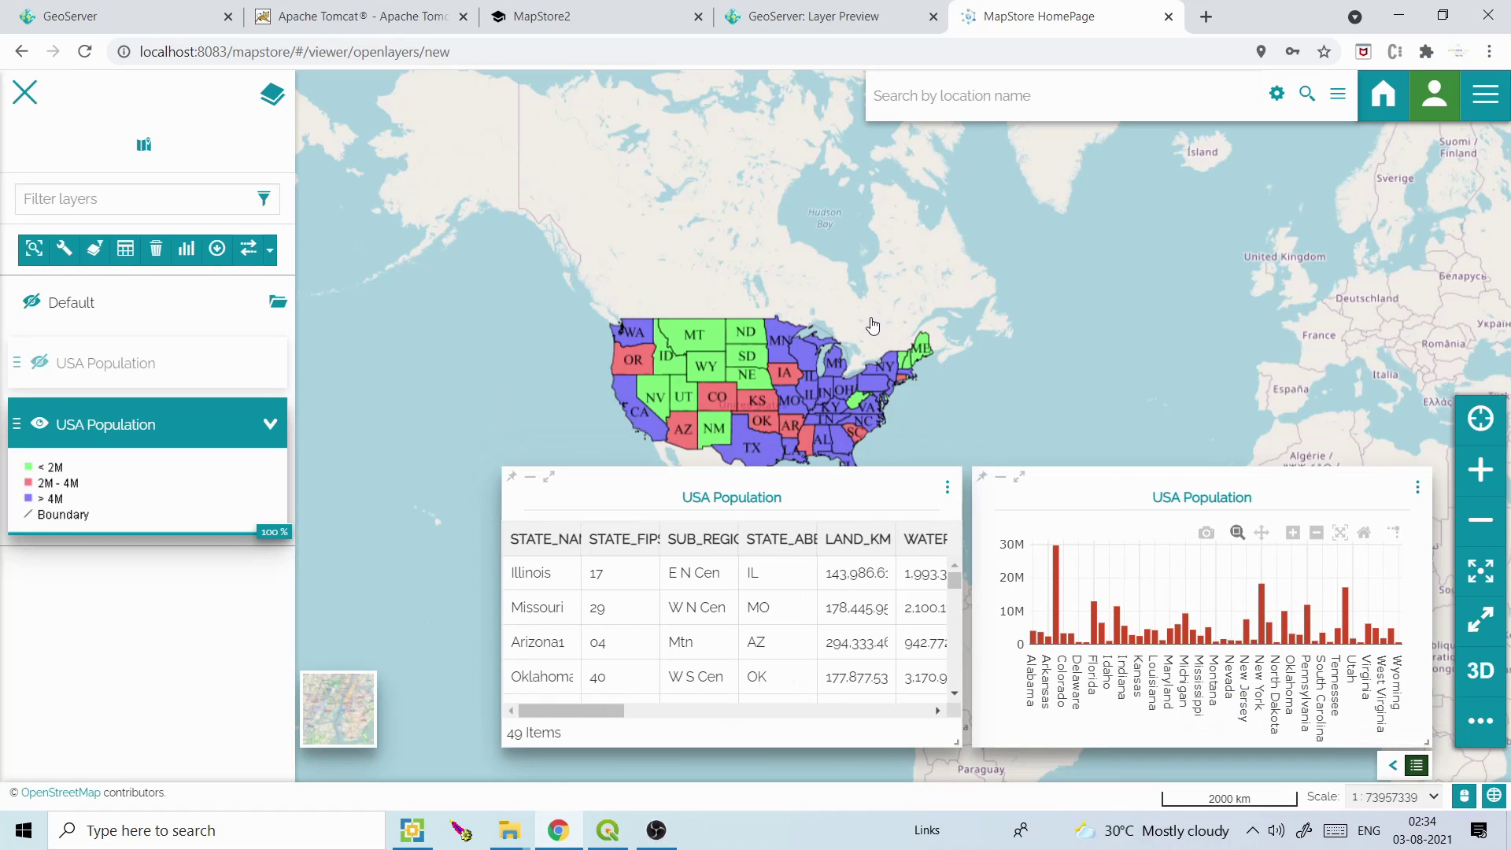
{"action": "left_click_drag", "start_coordinate": [873, 319], "coordinate": [991, 168]}
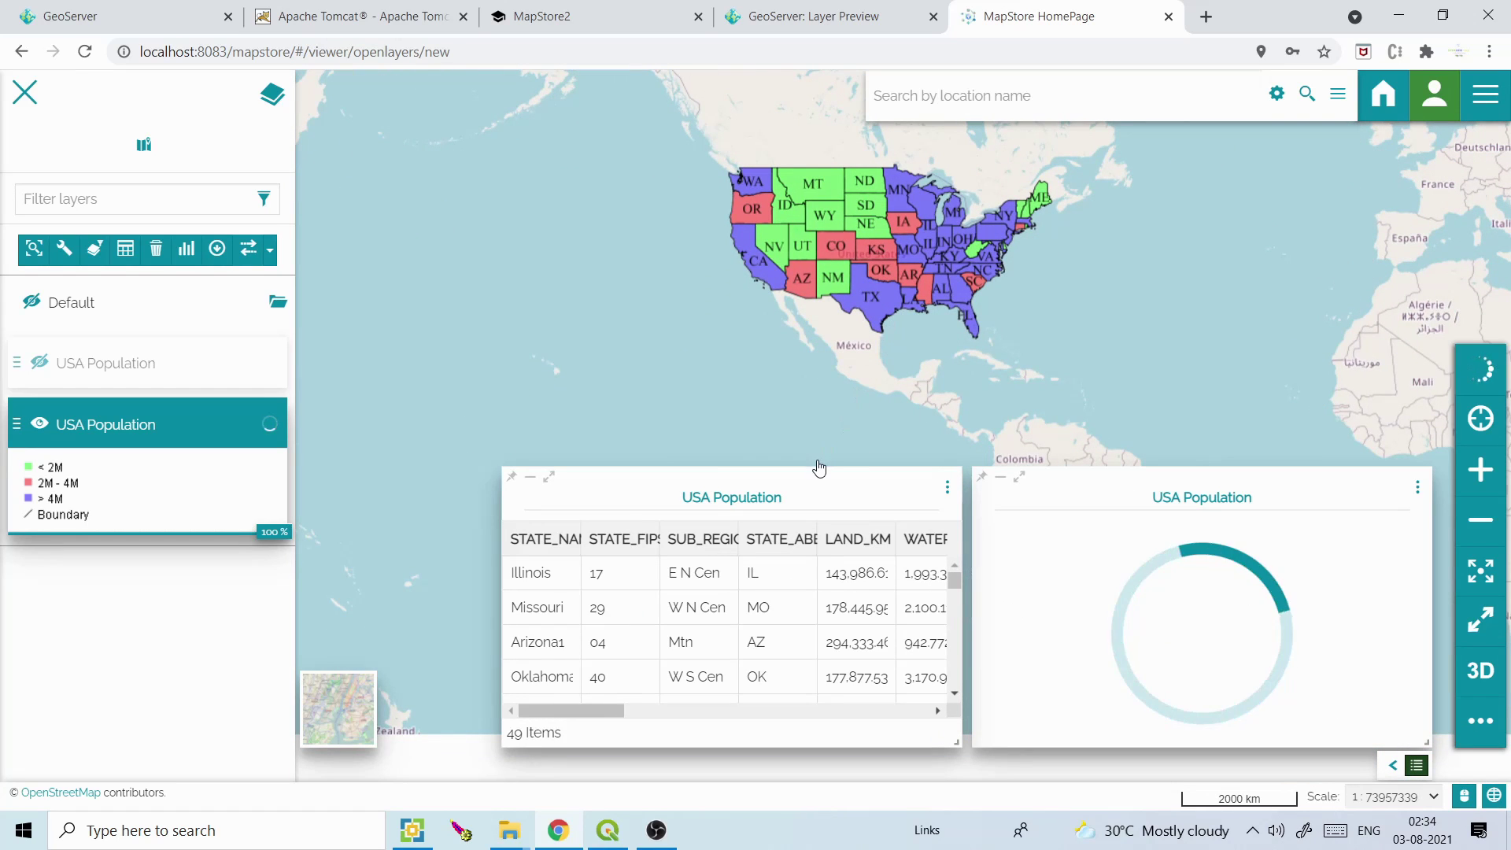
{"action": "left_click_drag", "start_coordinate": [841, 362], "coordinate": [760, 328]}
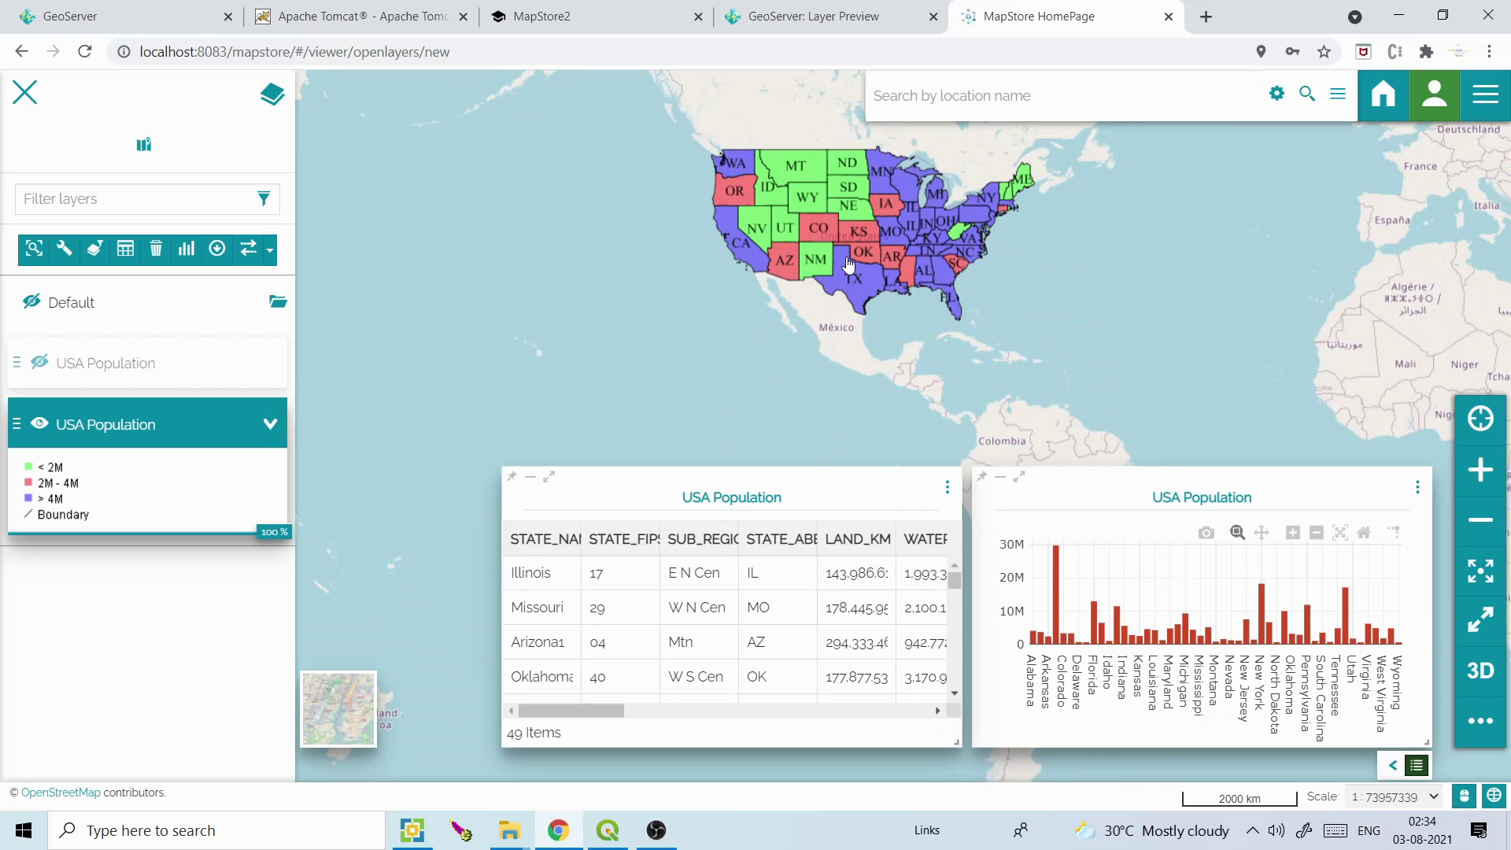
{"action": "scroll", "coordinate": [847, 266], "scroll_direction": "up", "scroll_amount": 1}
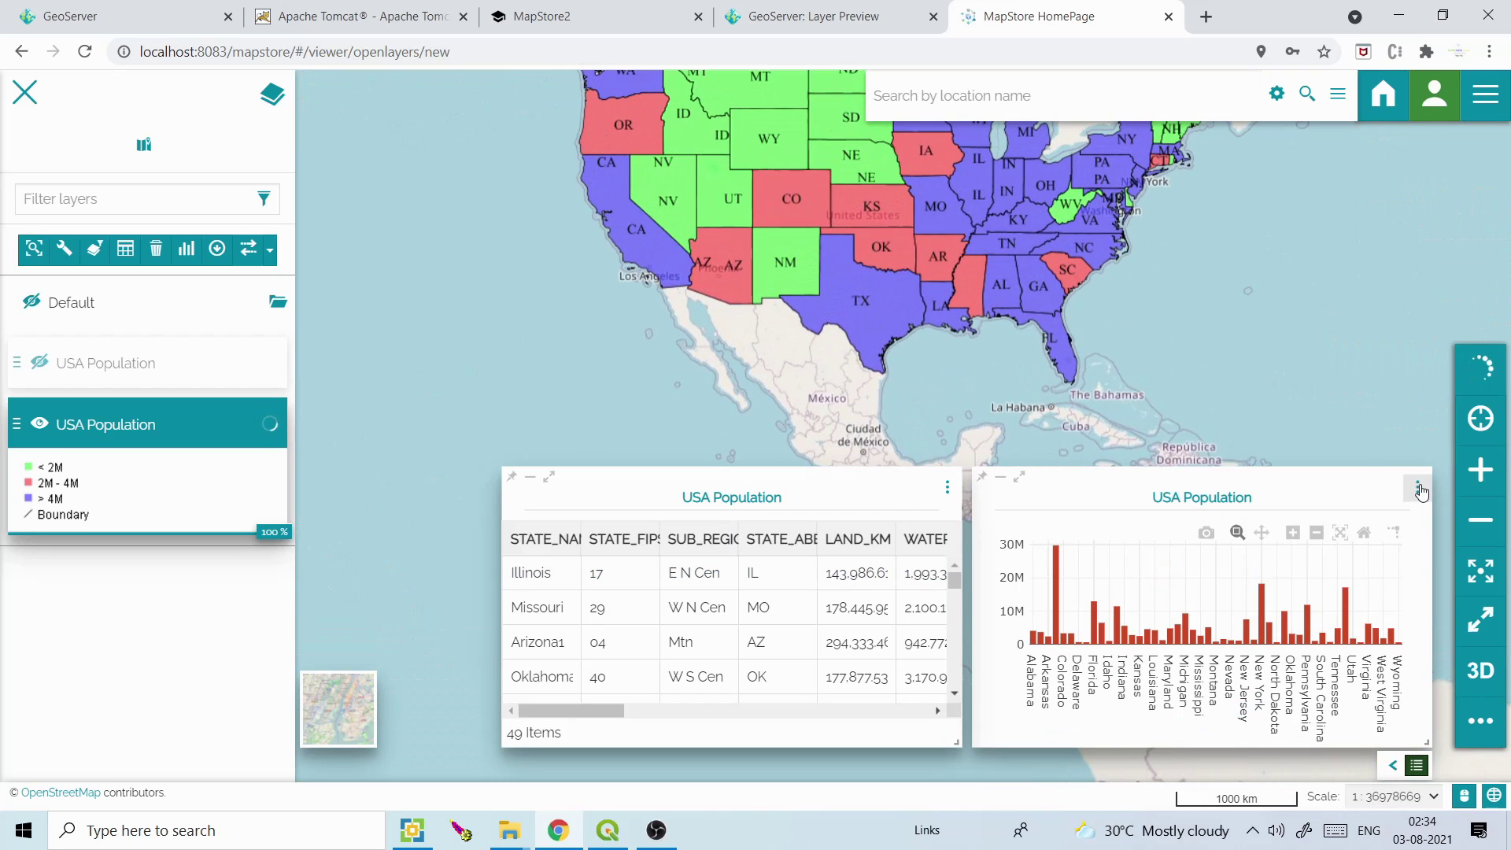
View the chart's underlying data as a table, return to the bar chart, and check the widget menus
{"action": "left_click", "coordinate": [1421, 490]}
{"action": "left_click", "coordinate": [1366, 523]}
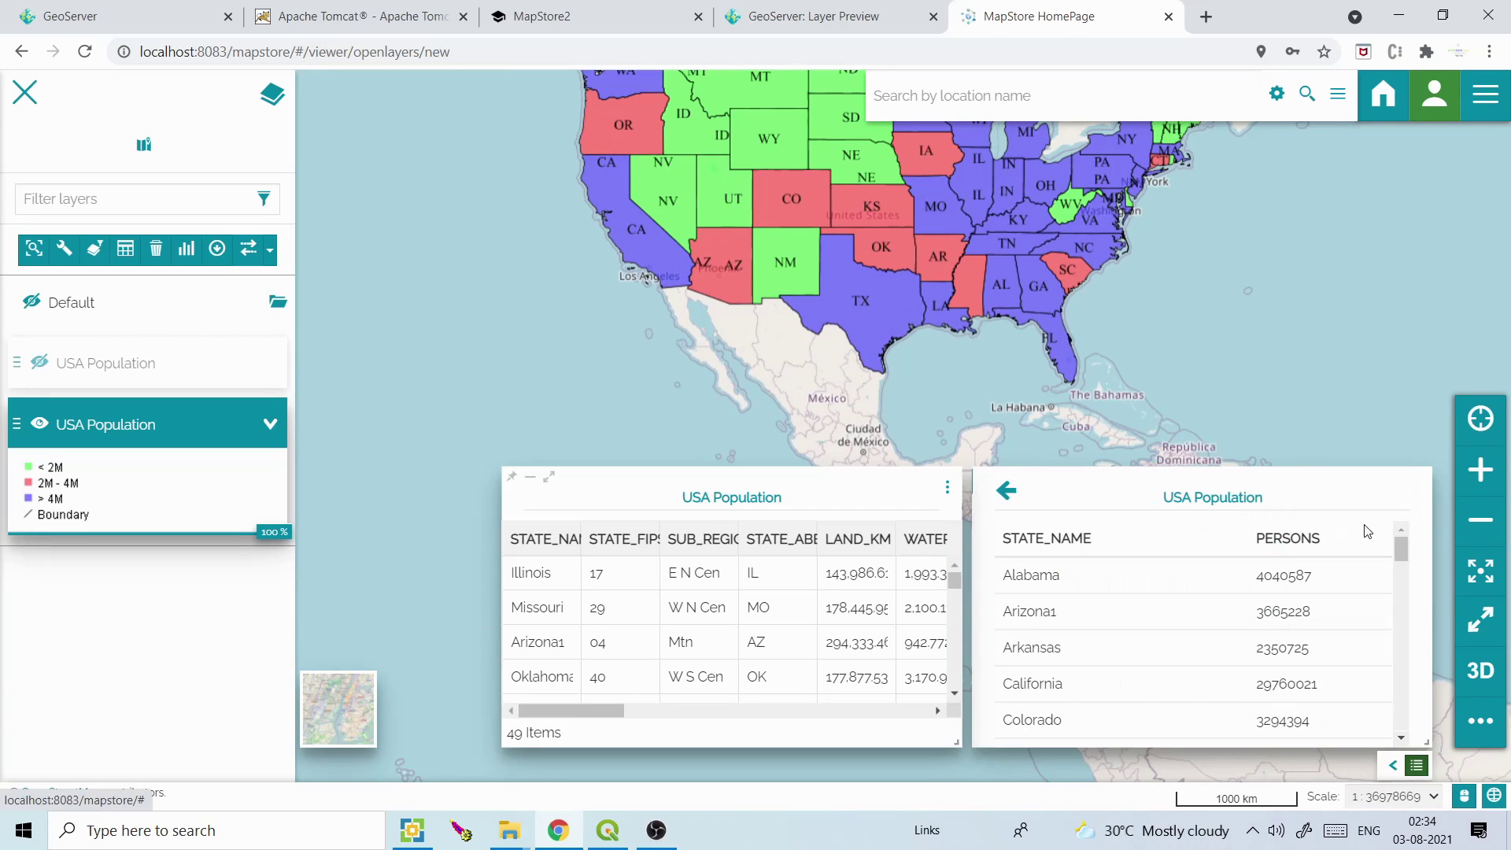
{"action": "left_click", "coordinate": [1005, 489]}
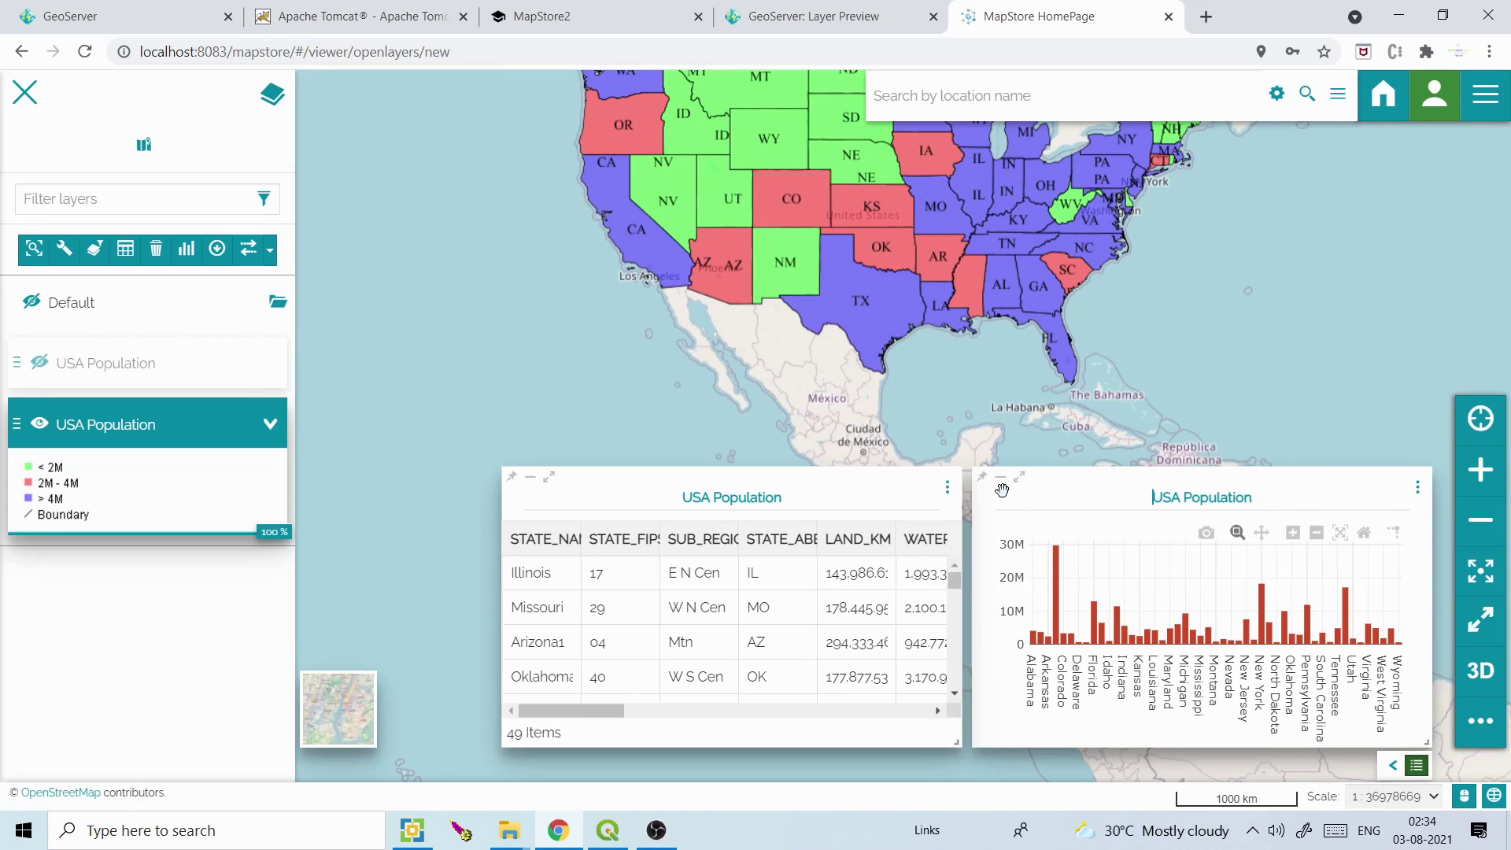
{"action": "left_click", "coordinate": [1417, 489]}
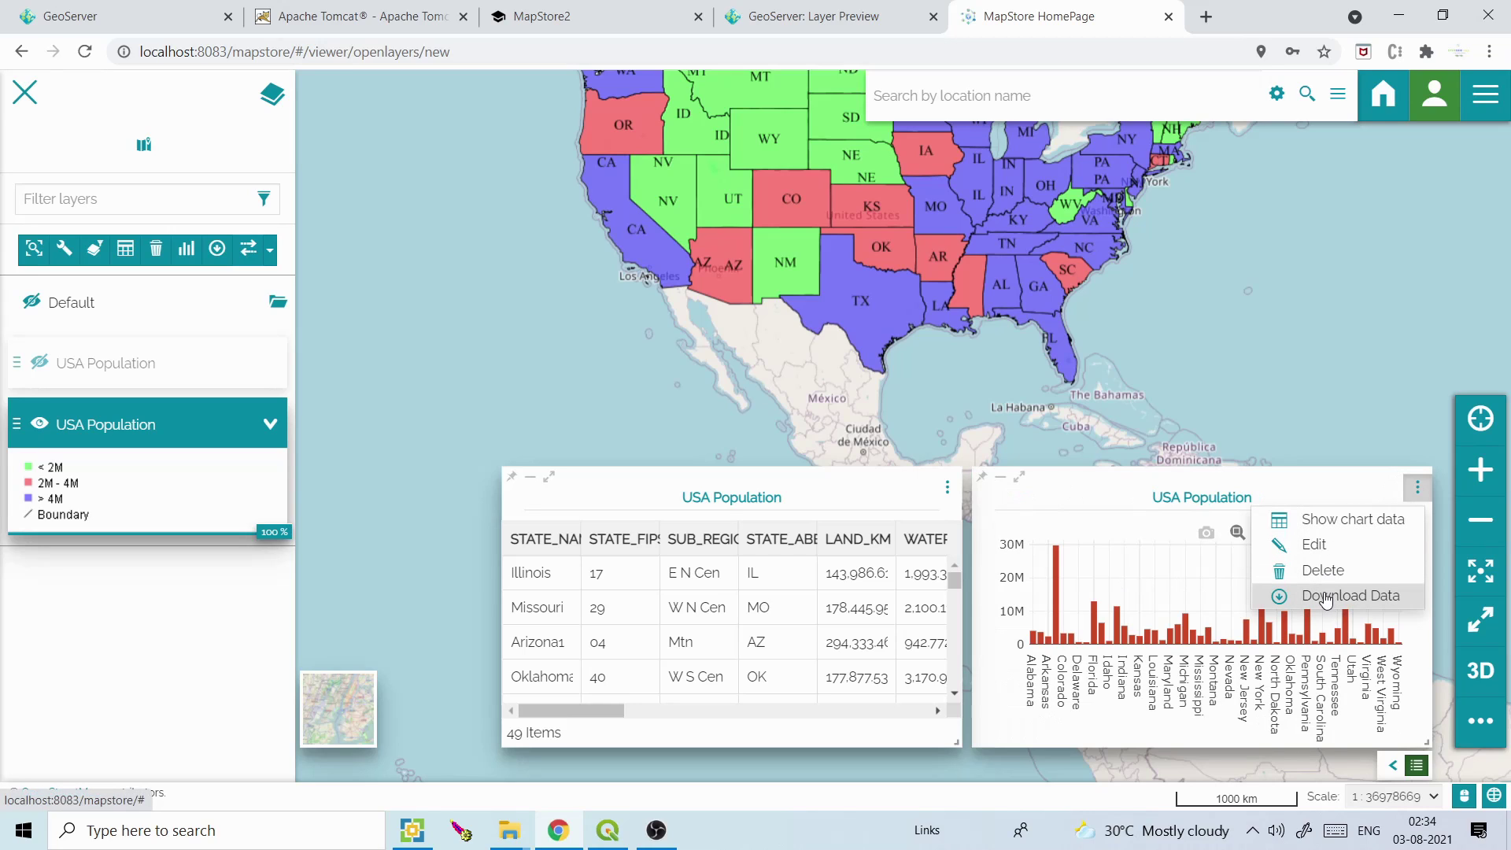
{"action": "left_click", "coordinate": [946, 488]}
{"action": "left_click", "coordinate": [947, 491]}
Open and close the widget builder, then collapse both widgets
{"action": "left_click", "coordinate": [189, 250]}
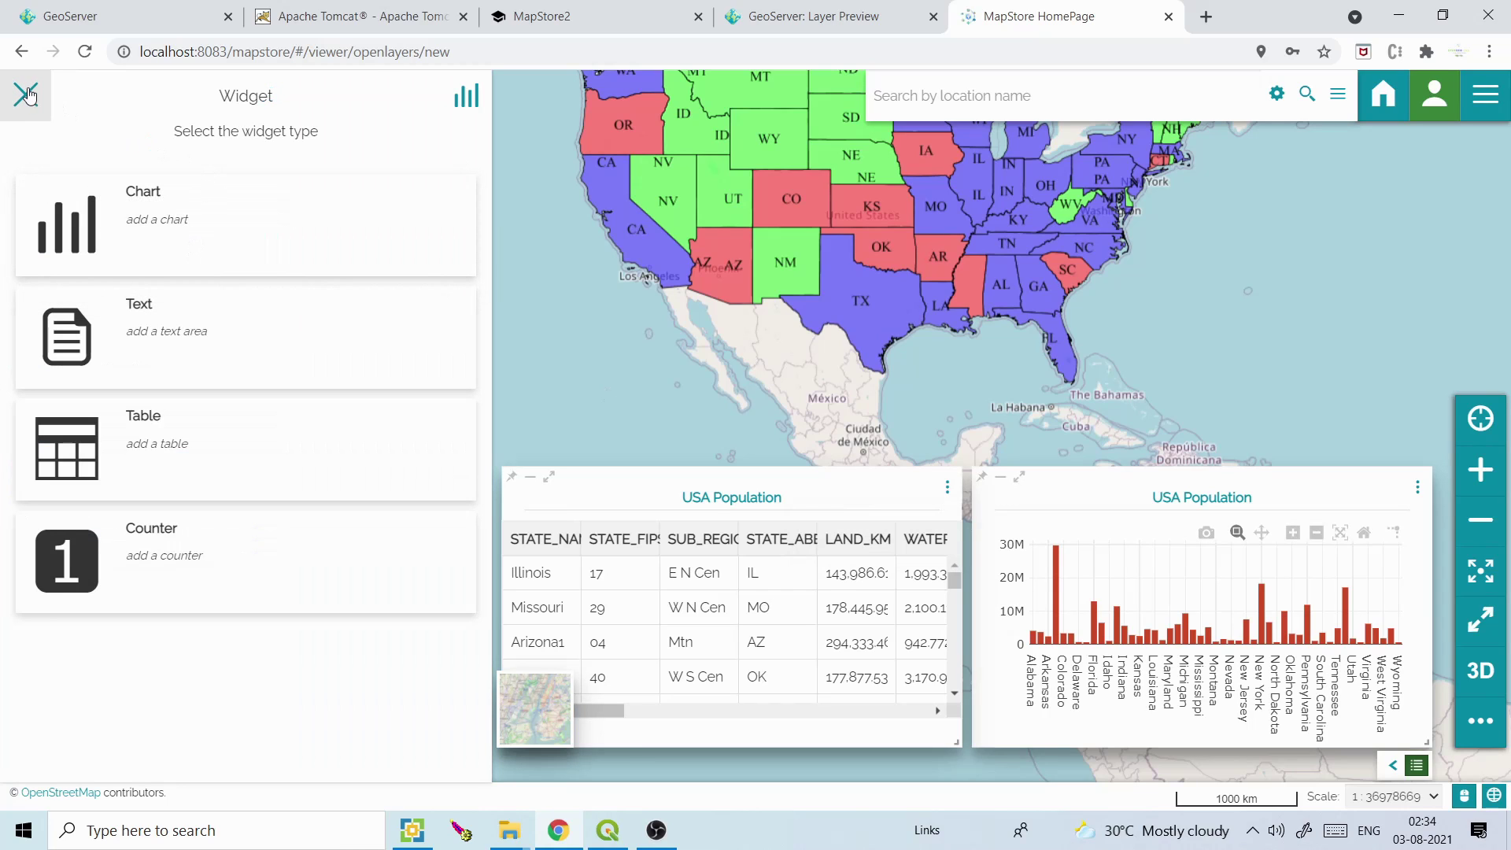
{"action": "left_click", "coordinate": [26, 95]}
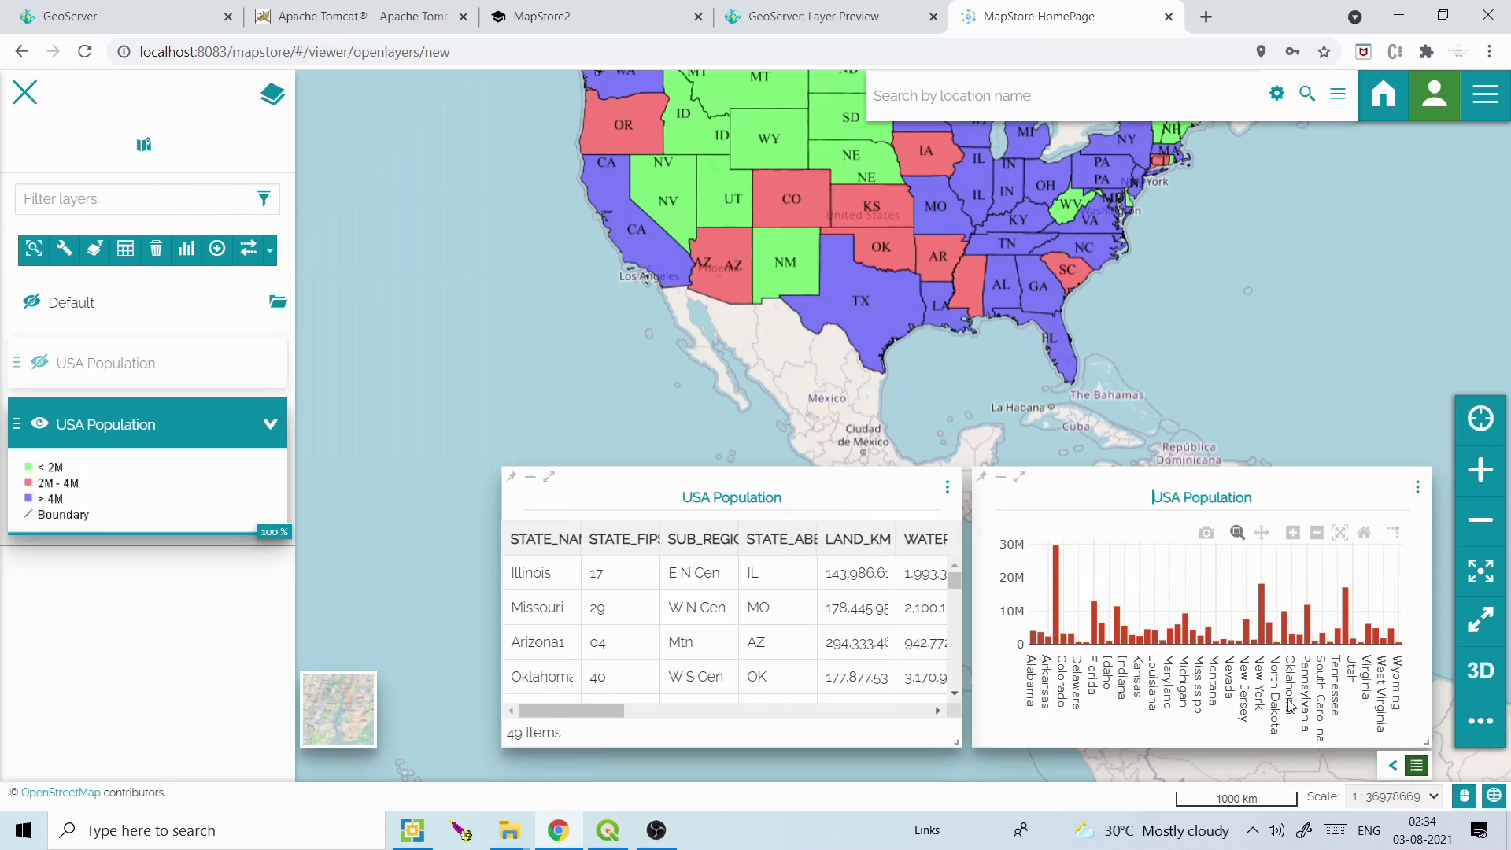
{"action": "left_click", "coordinate": [1417, 766]}
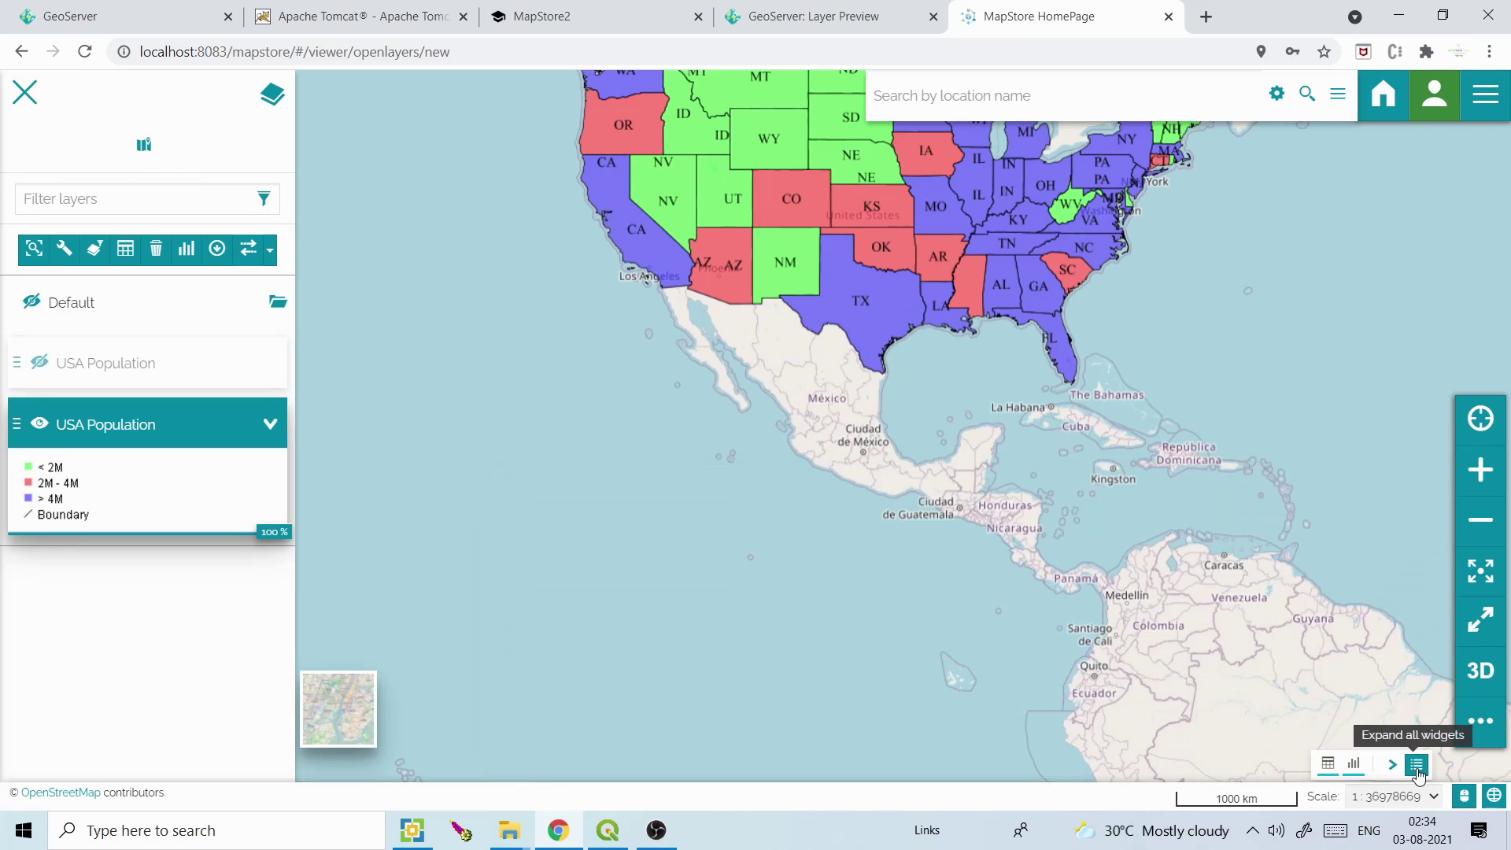
{"action": "left_click_drag", "start_coordinate": [1026, 444], "coordinate": [946, 681]}
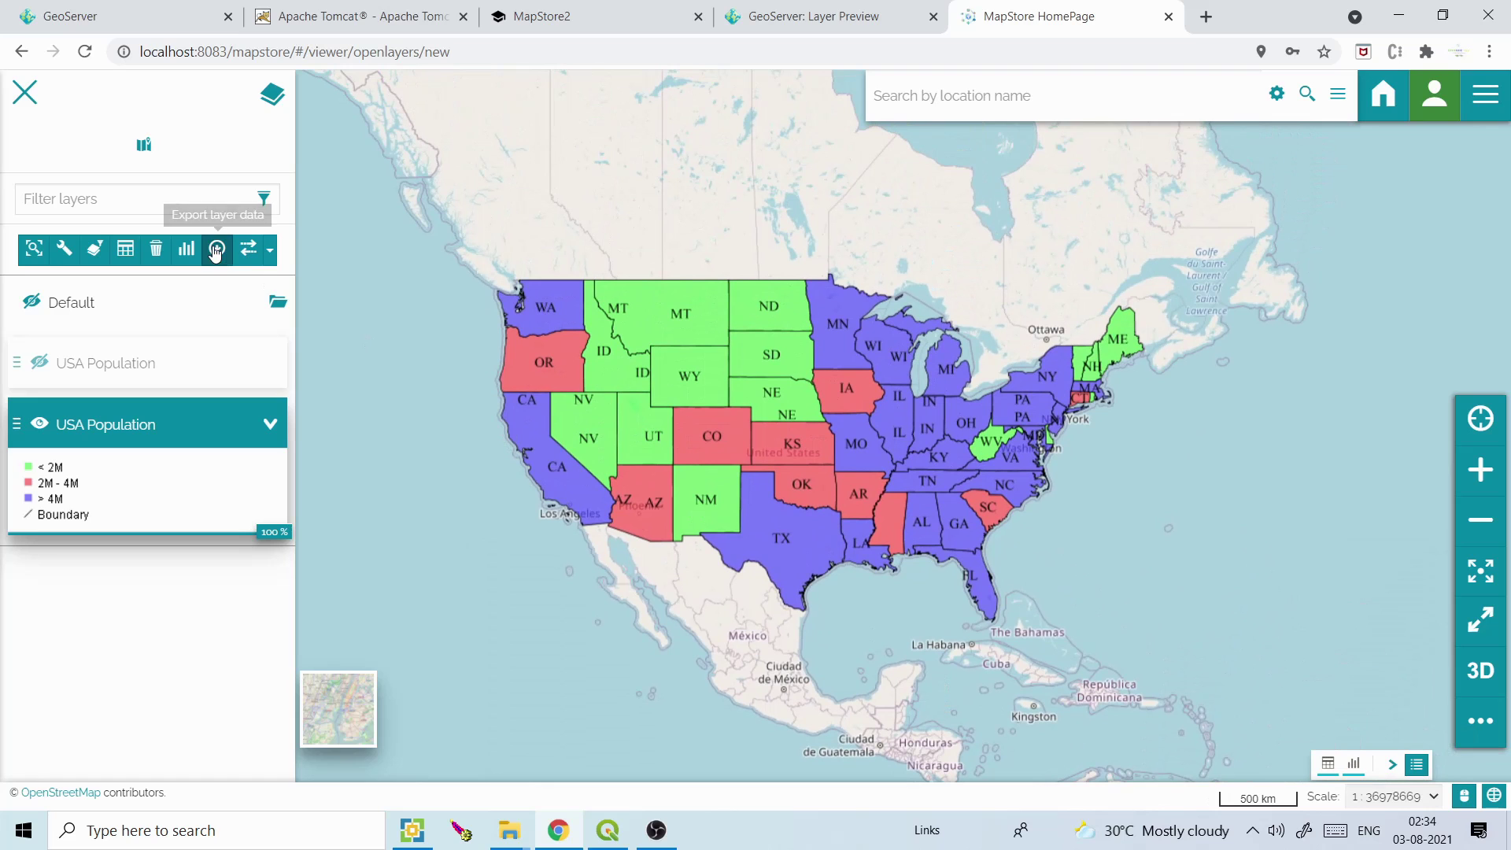
{"action": "left_click", "coordinate": [256, 256]}
{"action": "left_click_drag", "start_coordinate": [758, 432], "coordinate": [639, 435]}
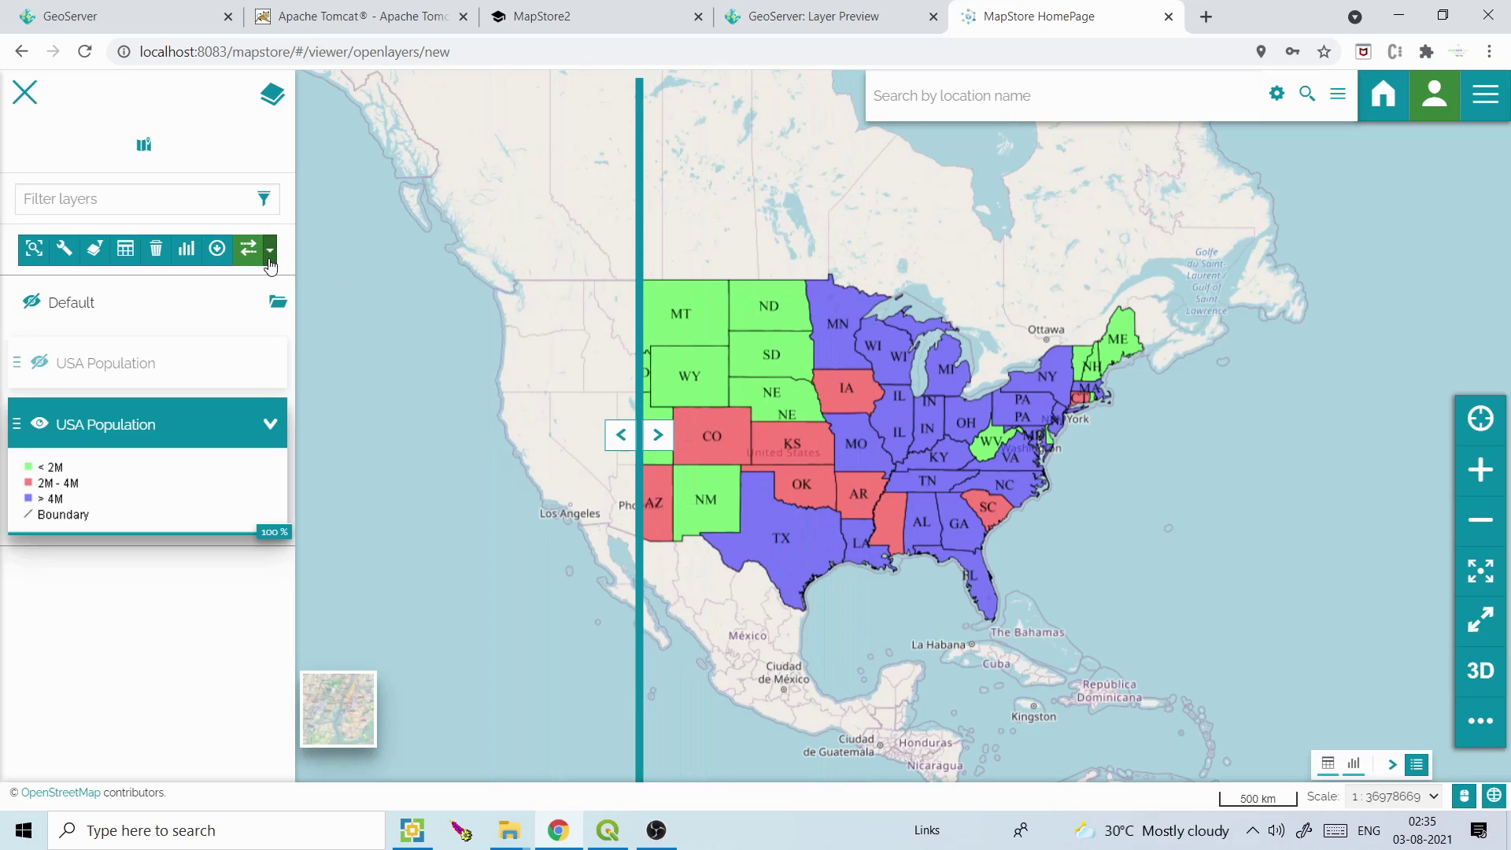
{"action": "left_click", "coordinate": [270, 252]}
{"action": "left_click", "coordinate": [218, 314]}
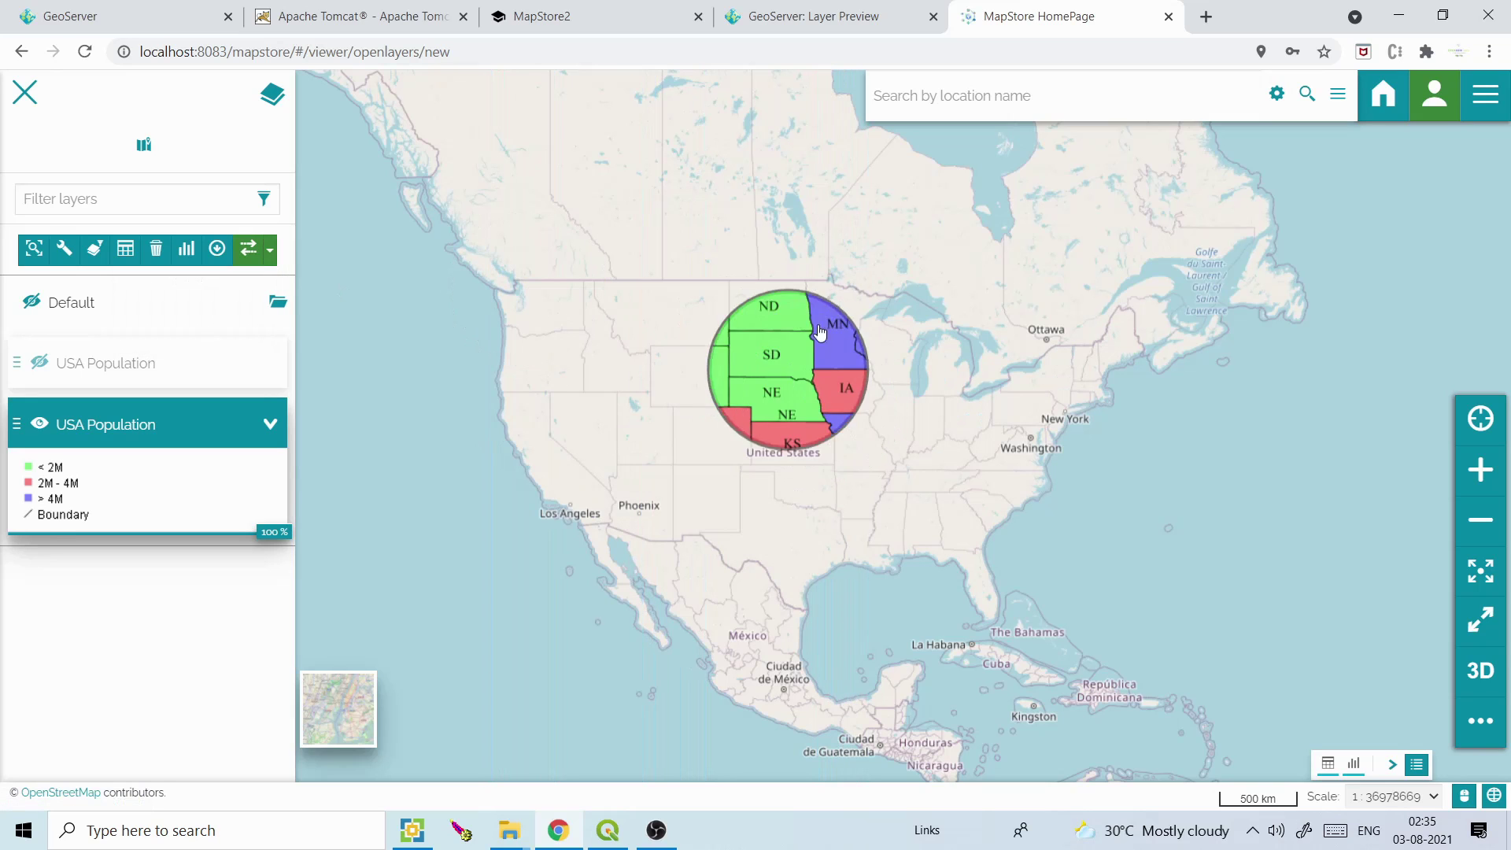
{"action": "left_click", "coordinate": [250, 262]}
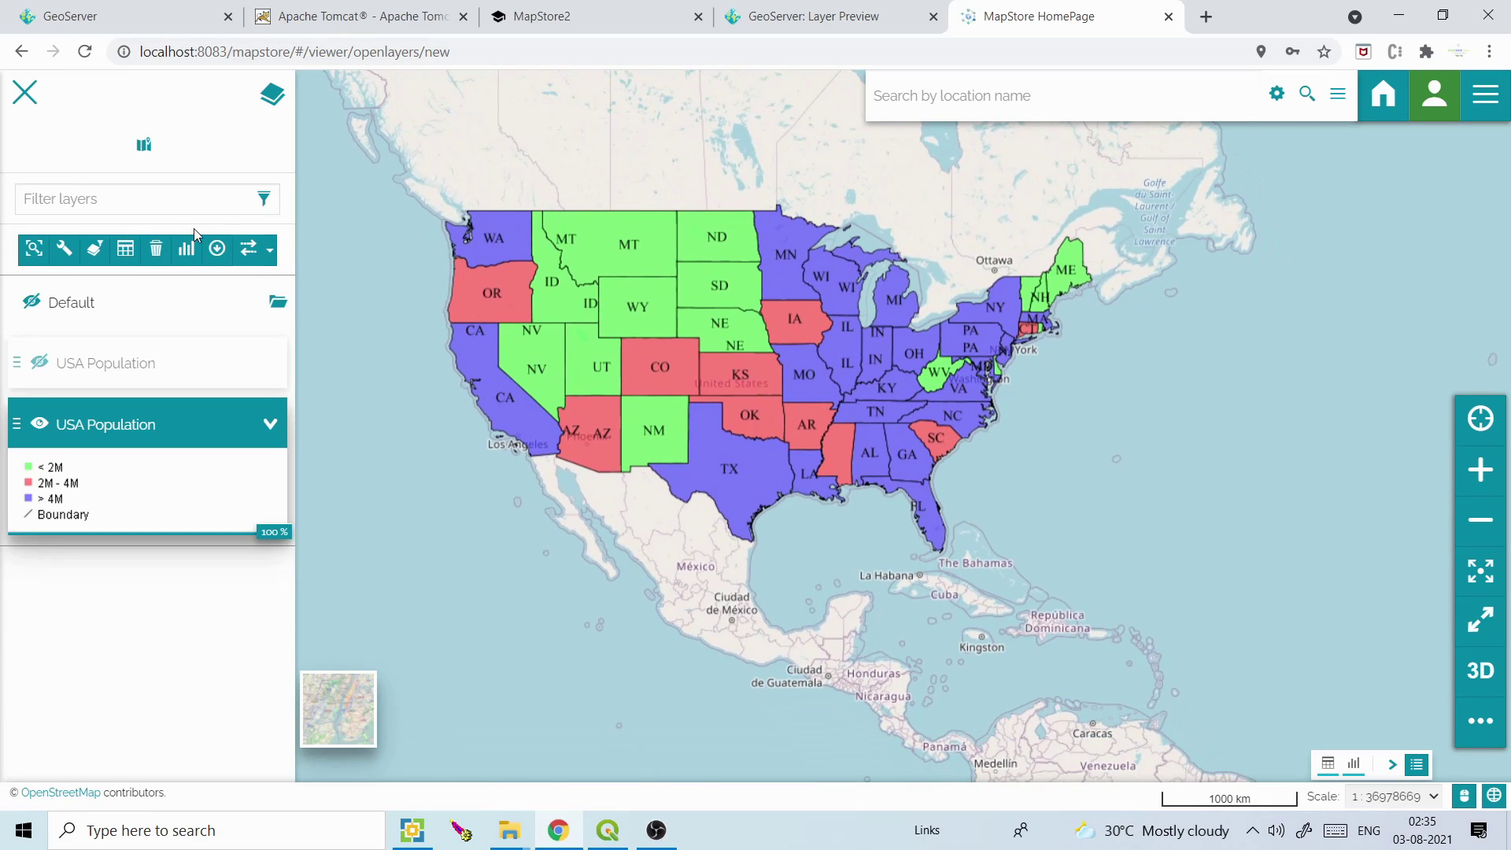
{"action": "left_click", "coordinate": [126, 249]}
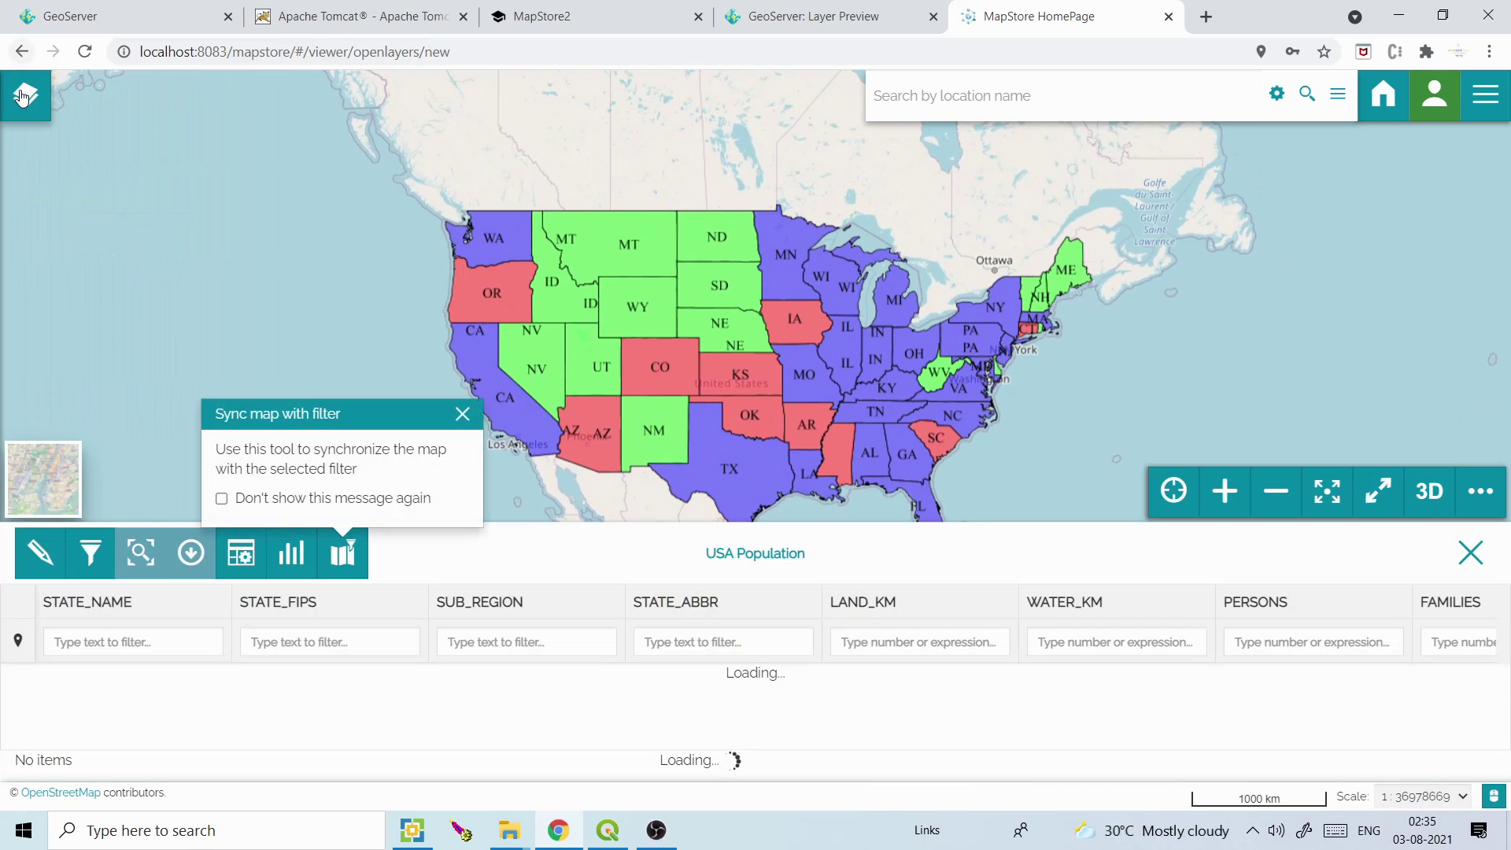
{"action": "left_click", "coordinate": [24, 94]}
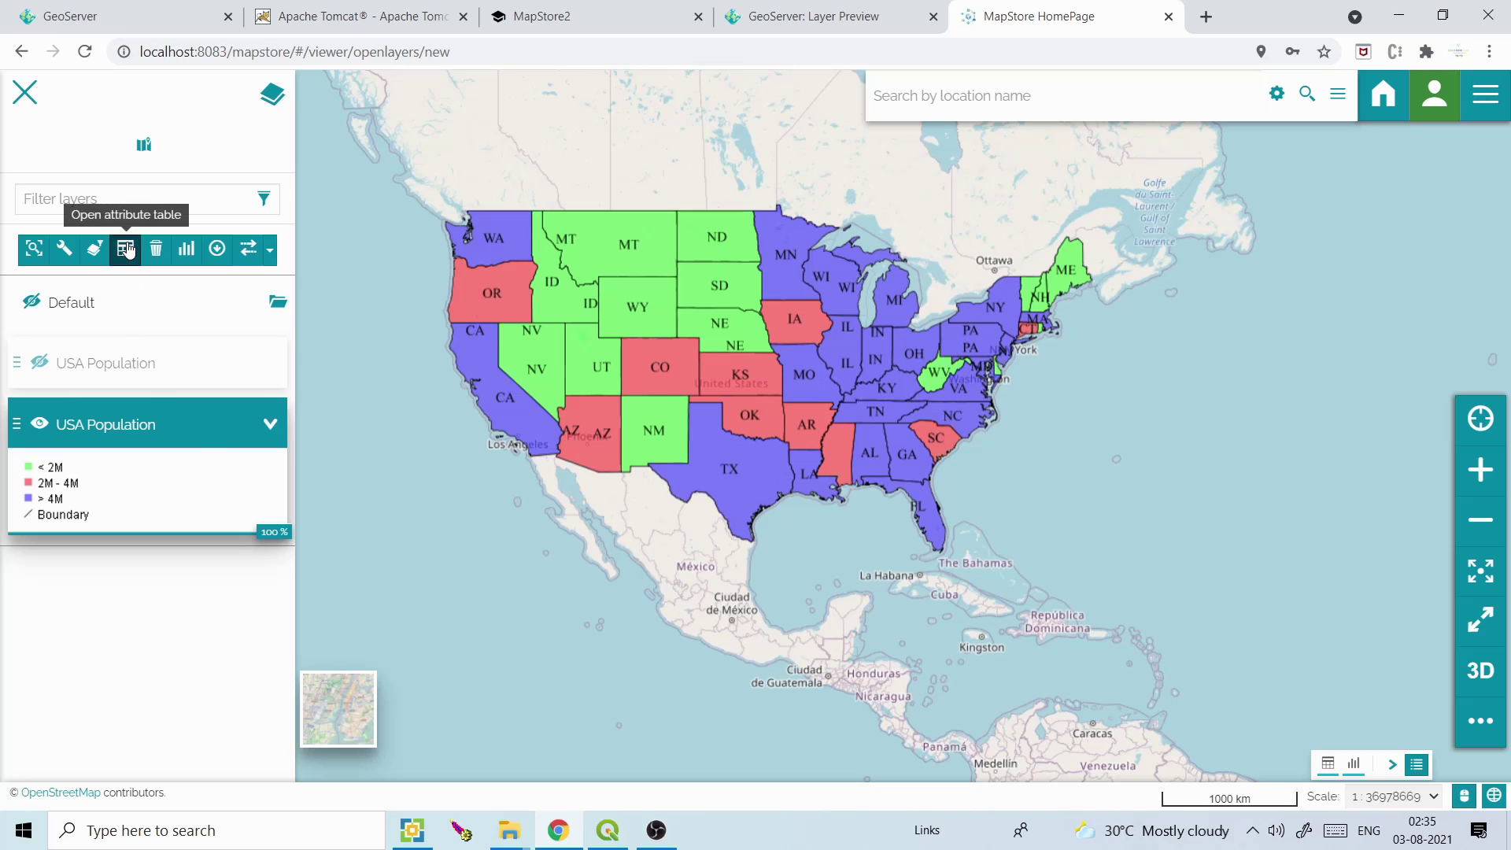
Open the USA Population attribute table, sync the map with its filter, and select Arizona
{"action": "left_click", "coordinate": [125, 249]}
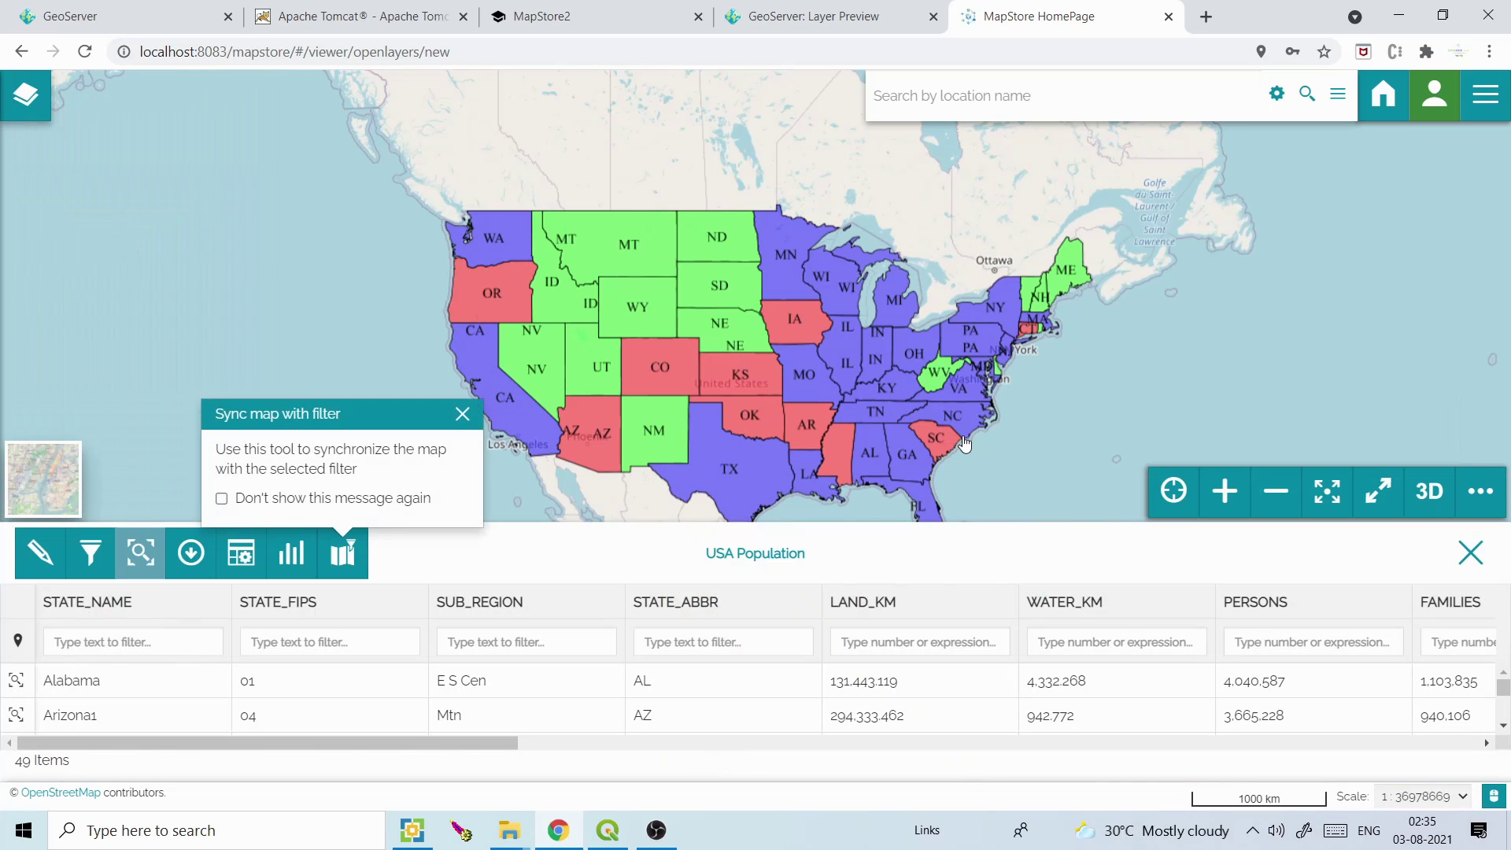
{"action": "left_click_drag", "start_coordinate": [976, 390], "coordinate": [983, 324]}
{"action": "left_click", "coordinate": [347, 560]}
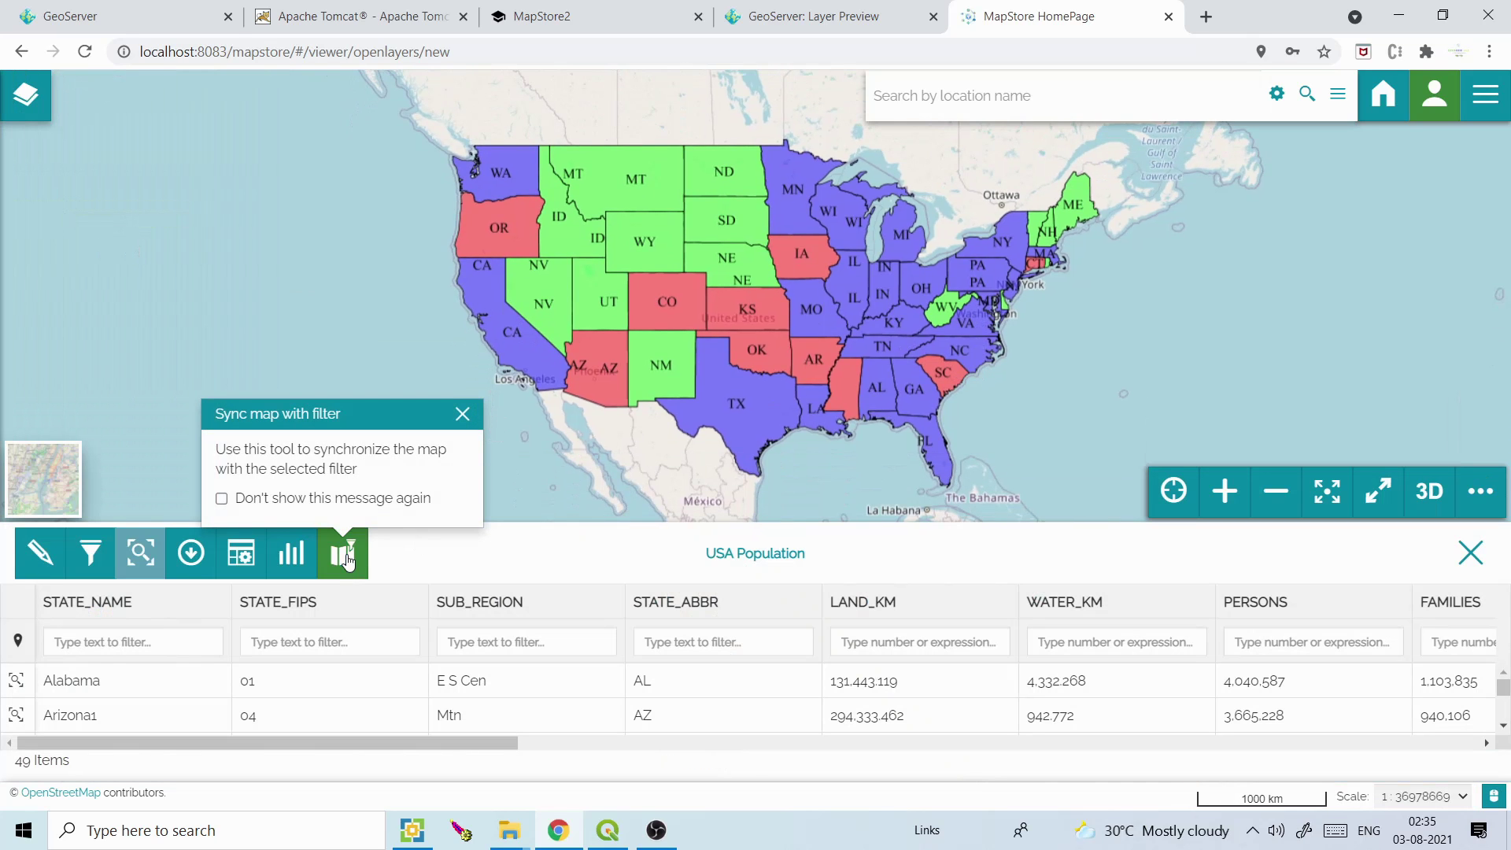
{"action": "left_click", "coordinate": [165, 686]}
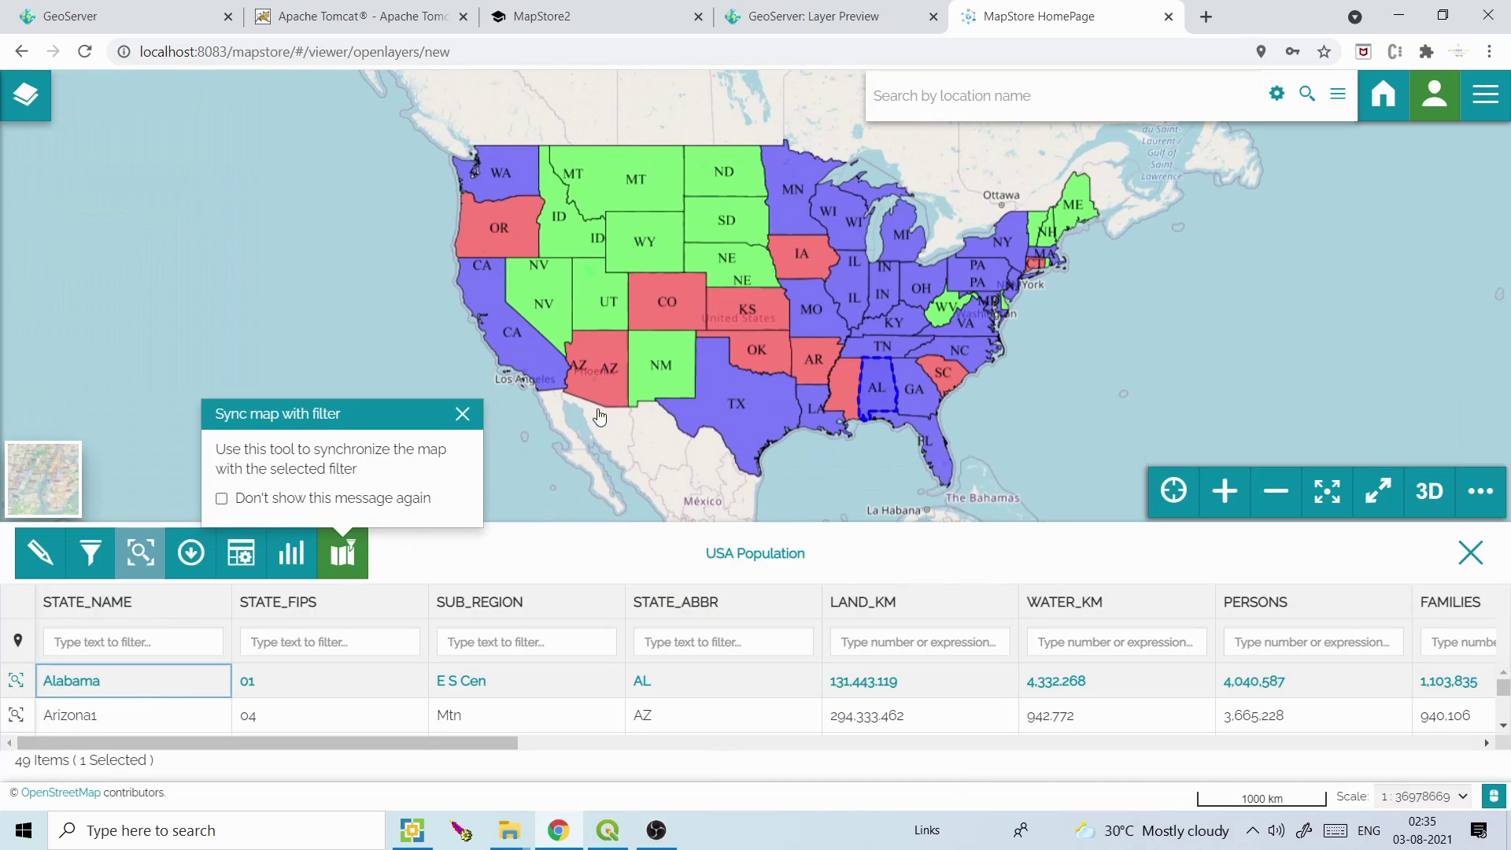
{"action": "left_click", "coordinate": [400, 720]}
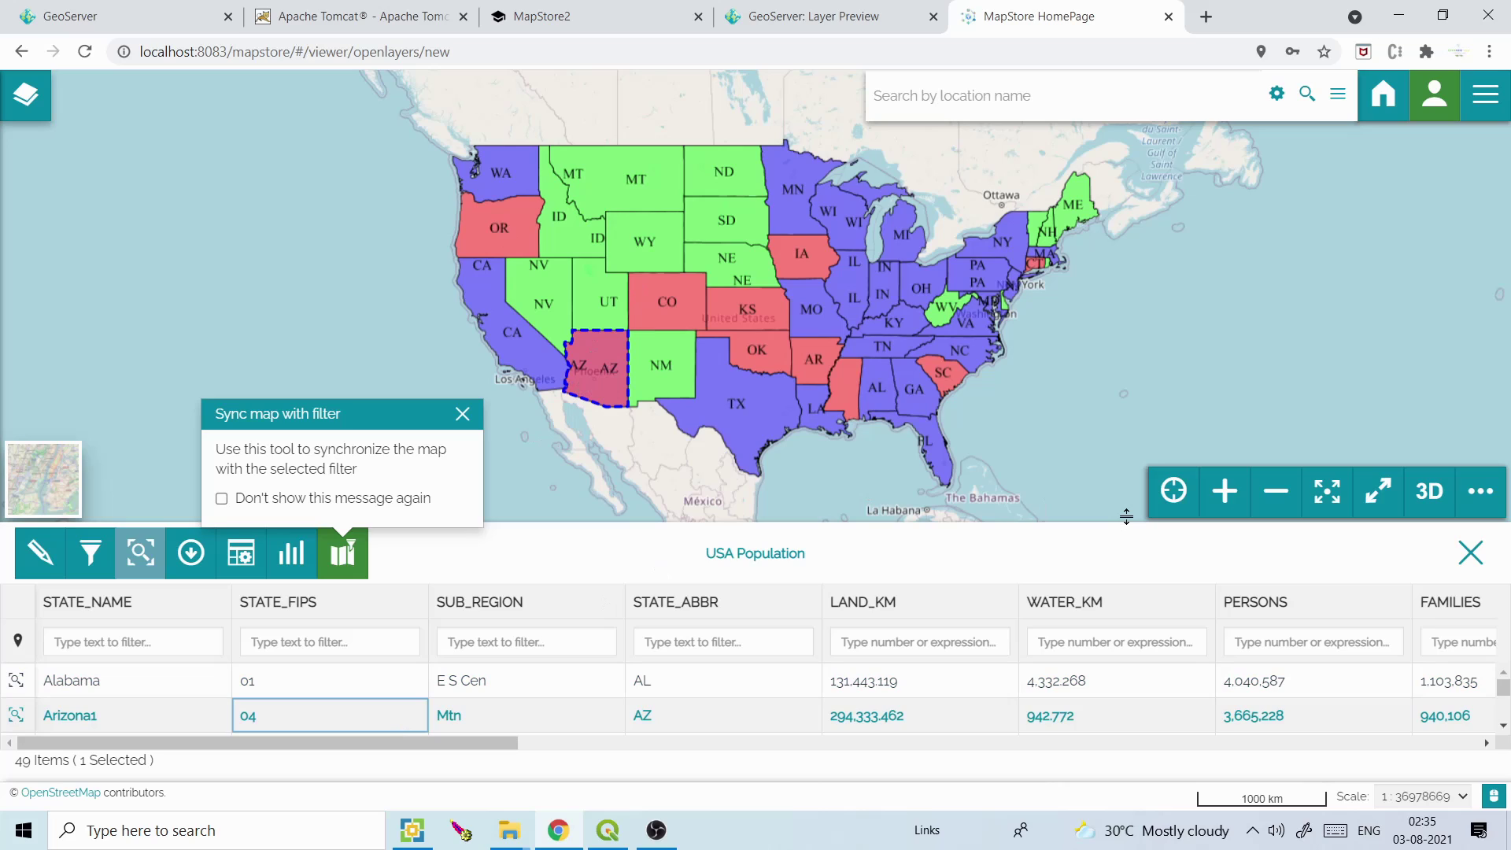
{"action": "left_click", "coordinate": [462, 414]}
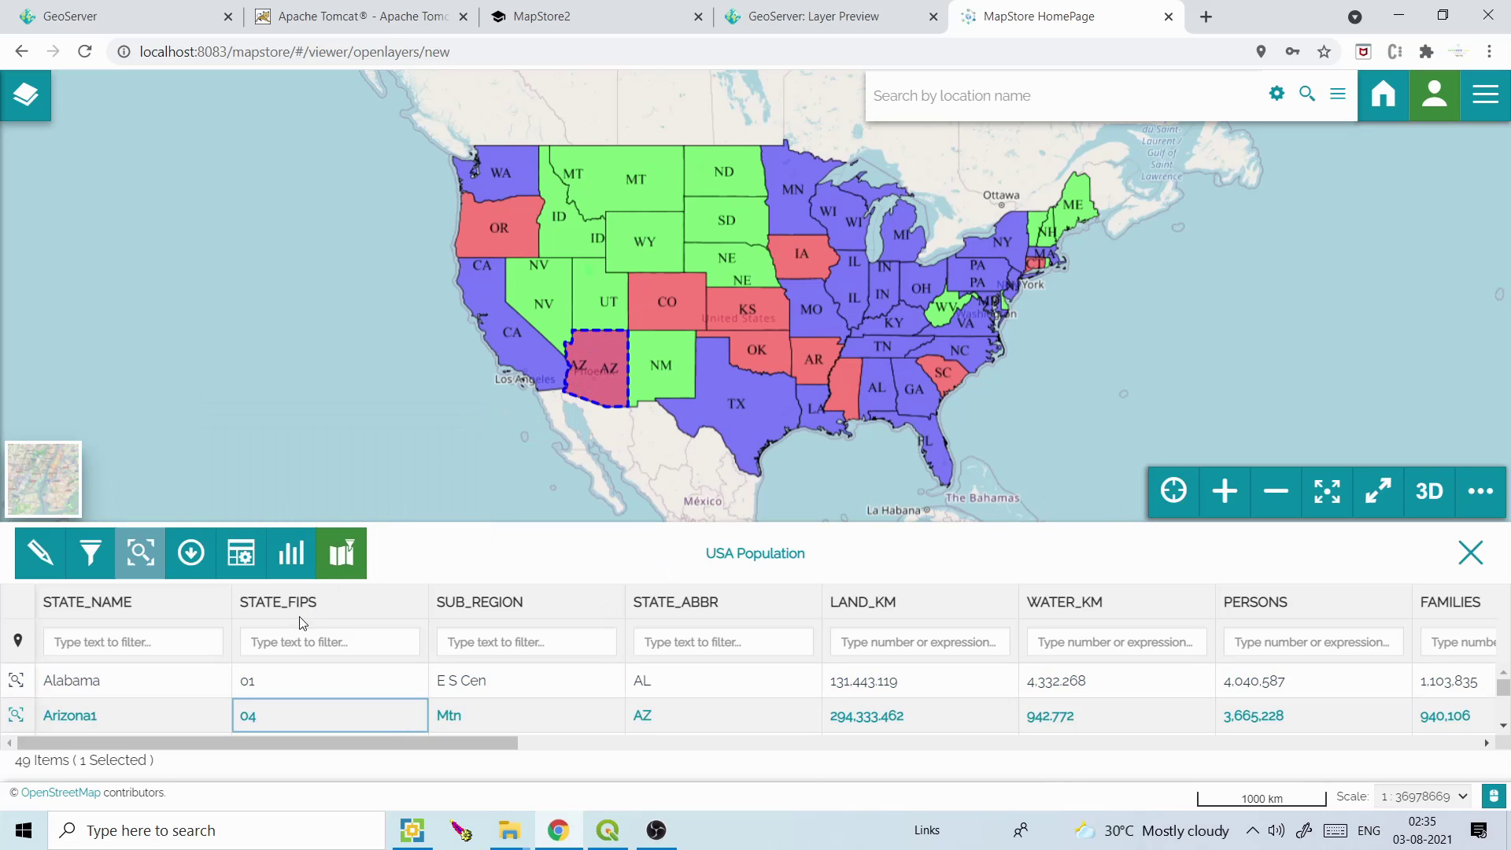
Enter edit mode and edit Arizona1's state name to read Arizona12
{"action": "left_click", "coordinate": [47, 556]}
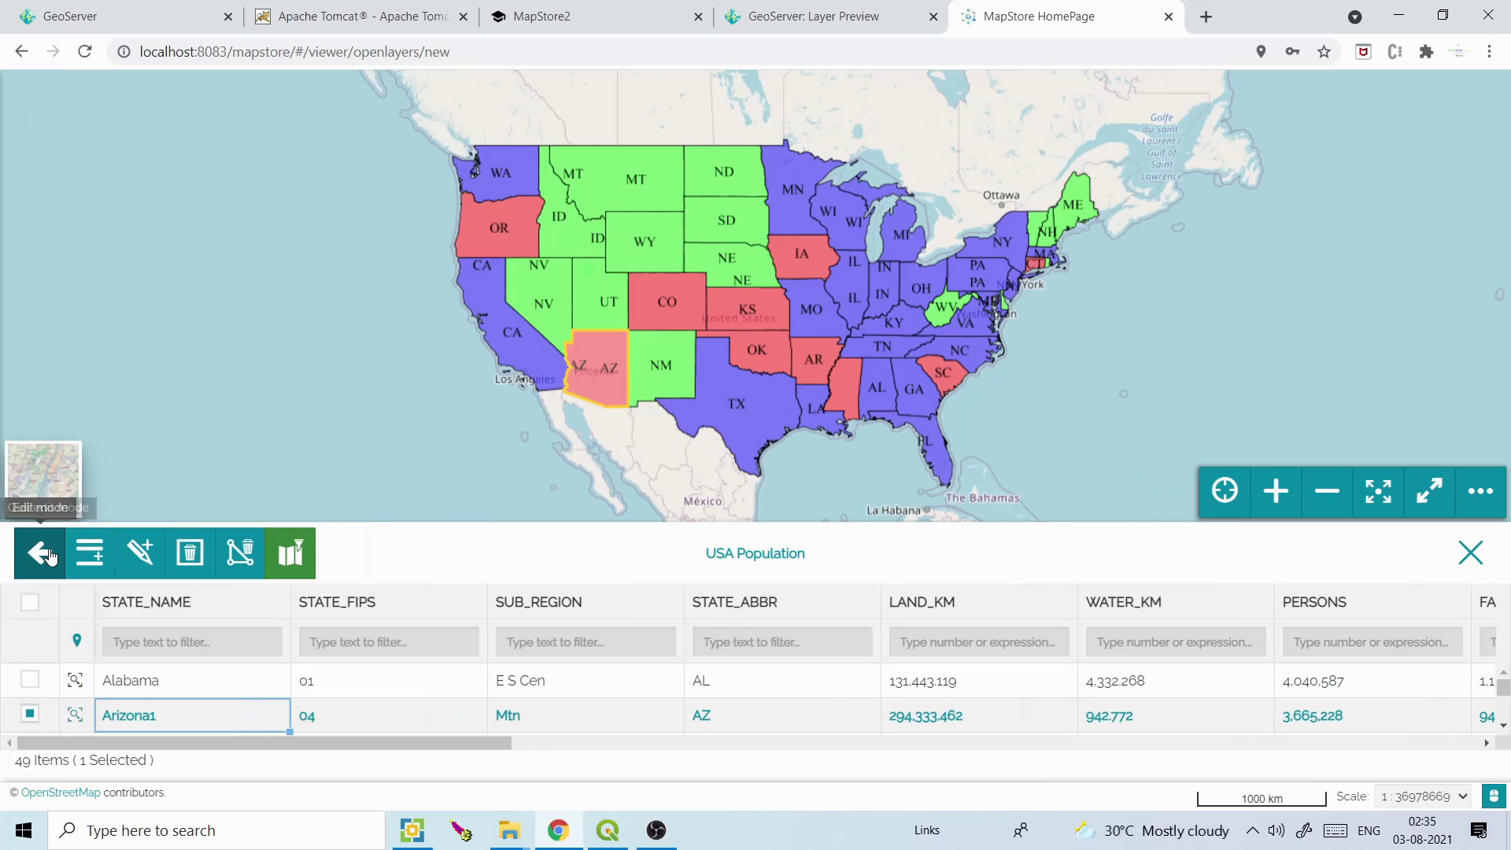
{"action": "left_click", "coordinate": [203, 717]}
{"action": "double_click", "coordinate": [201, 721]}
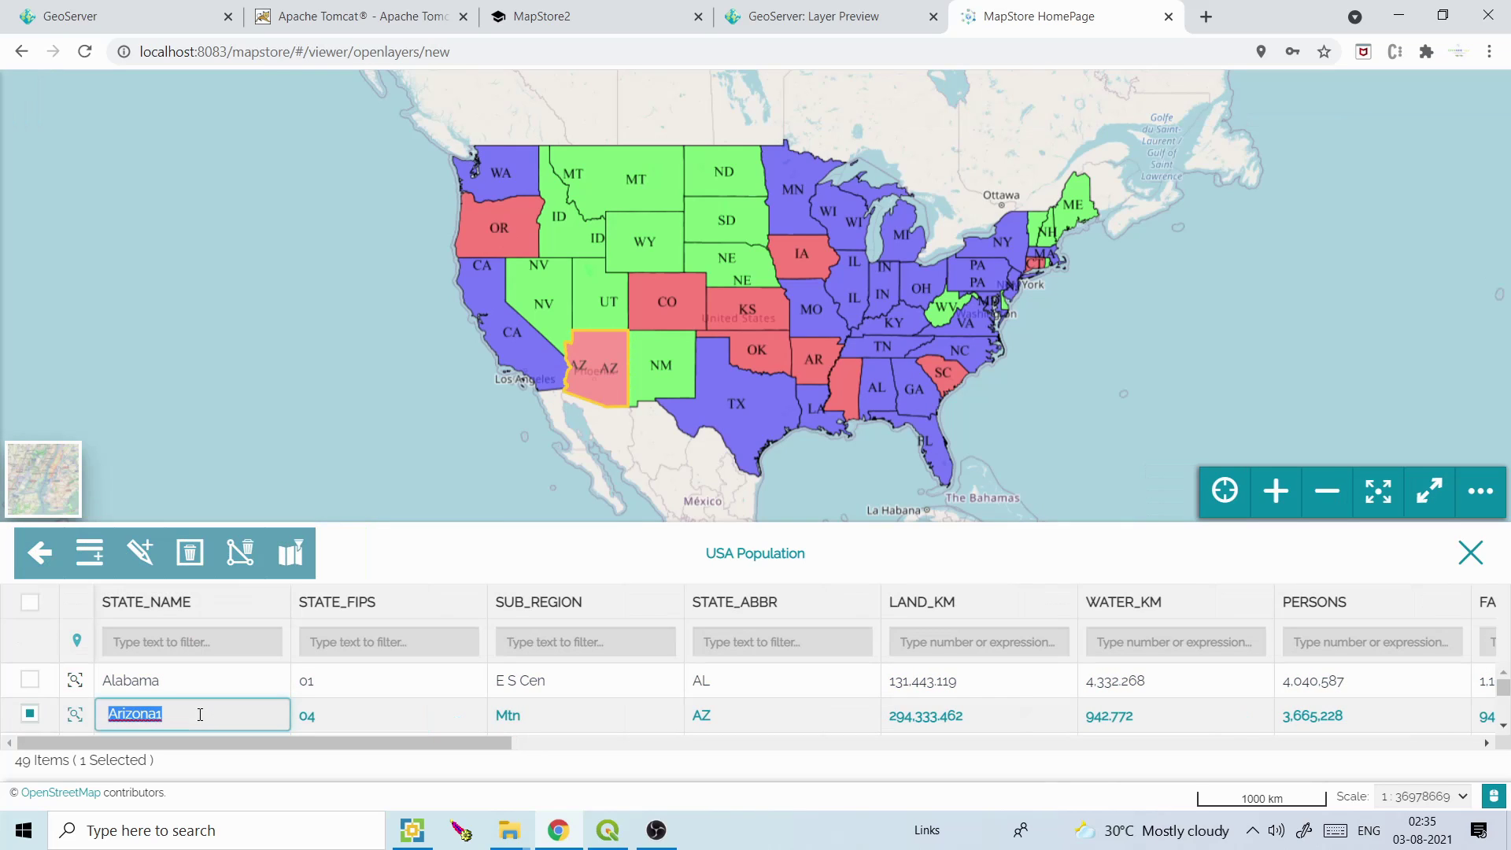
{"action": "left_click", "coordinate": [200, 714]}
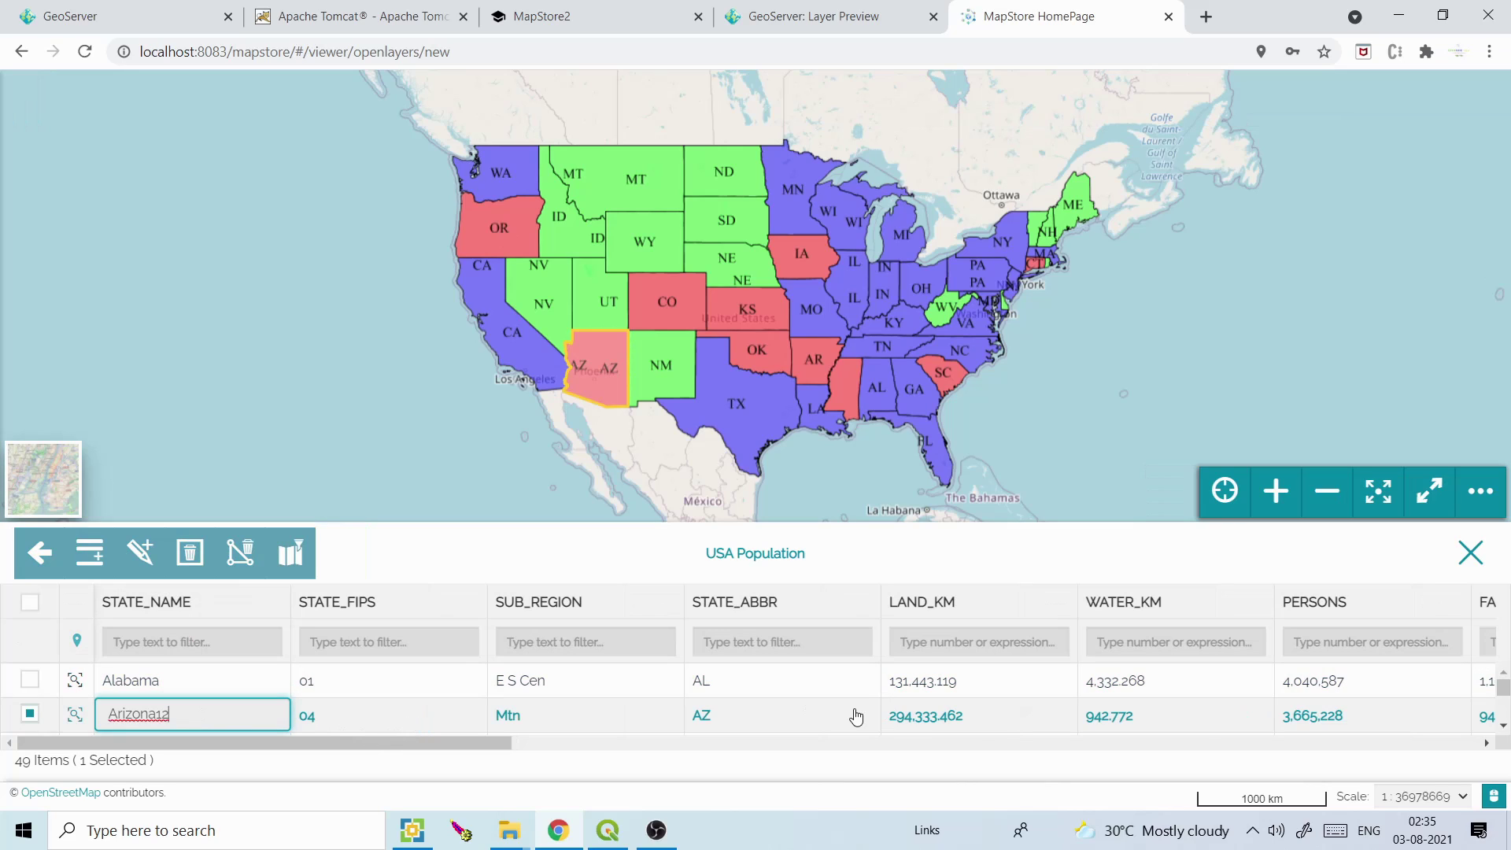
Set Arizona12's WATER_KM to 36,655,228 and save, declining to discard the changes
{"action": "double_click", "coordinate": [1368, 716]}
{"action": "left_click", "coordinate": [1322, 712]}
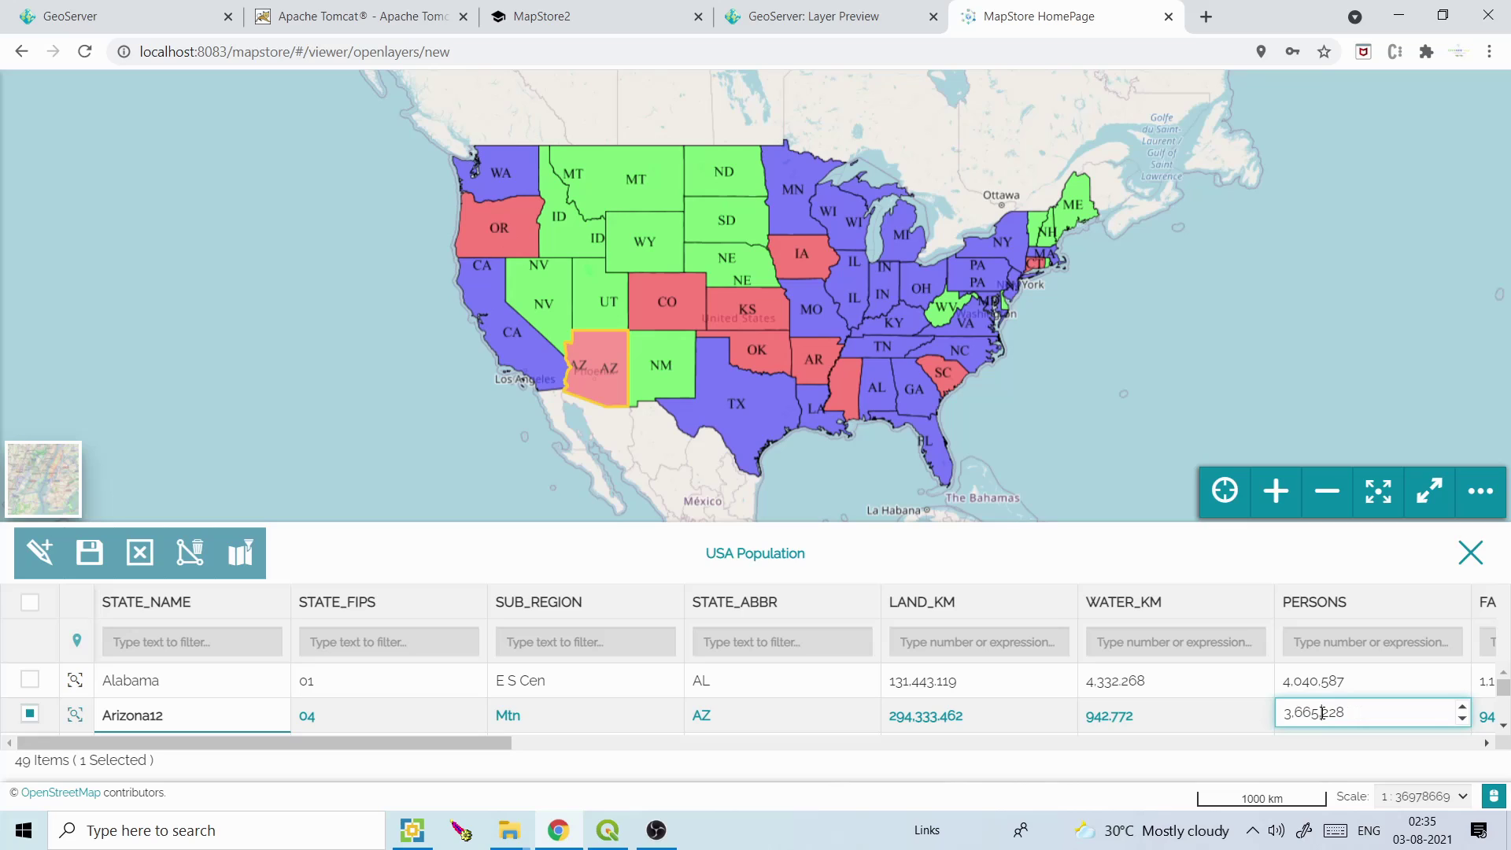
{"action": "key", "text": "shift+Tab"}
{"action": "type", "text": "5"}
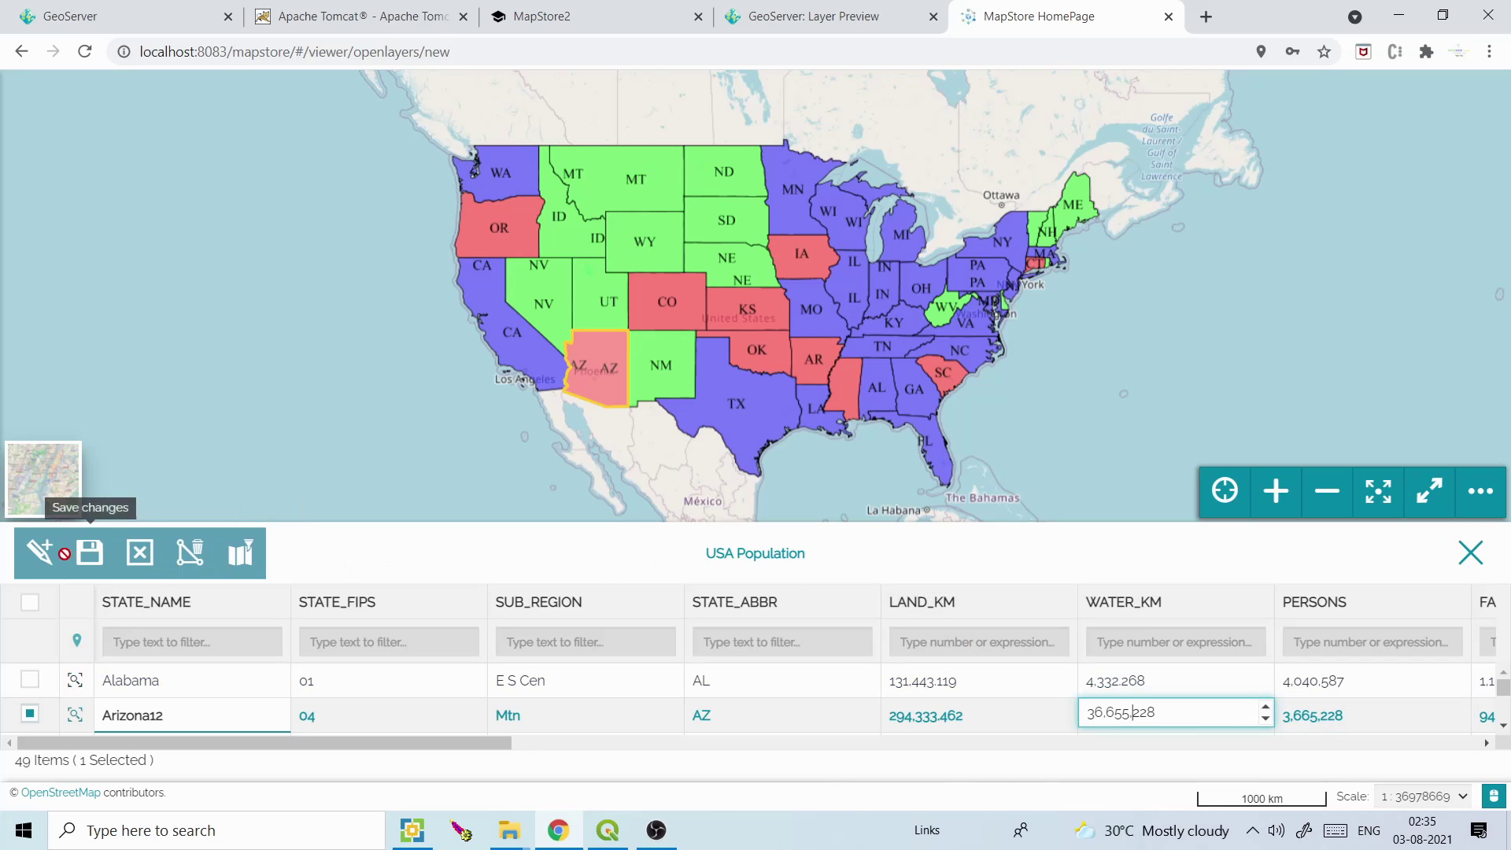
{"action": "left_click", "coordinate": [89, 553]}
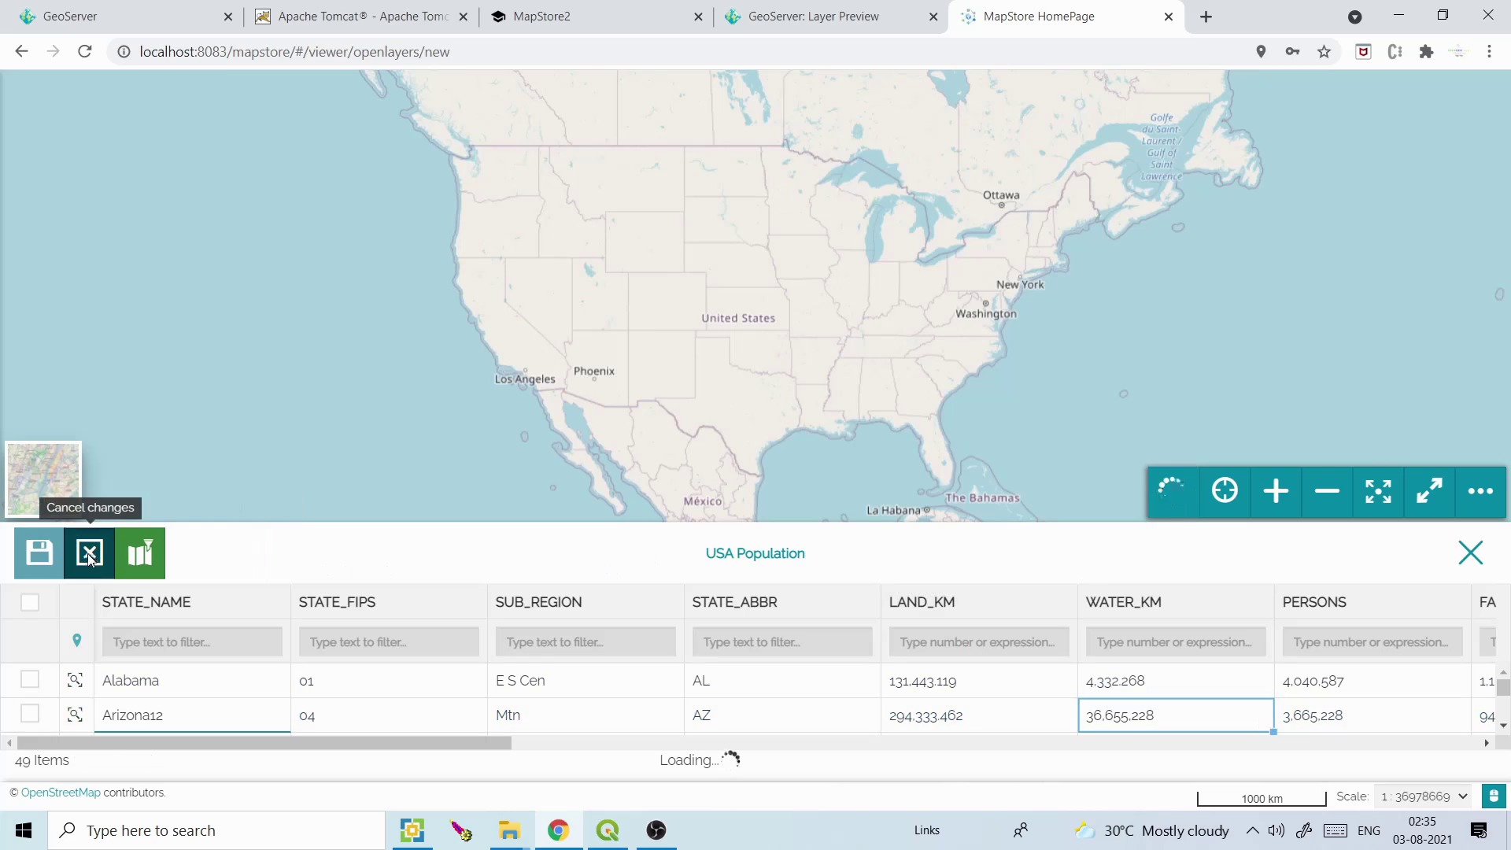
{"action": "left_click", "coordinate": [89, 555]}
{"action": "left_click", "coordinate": [1020, 350]}
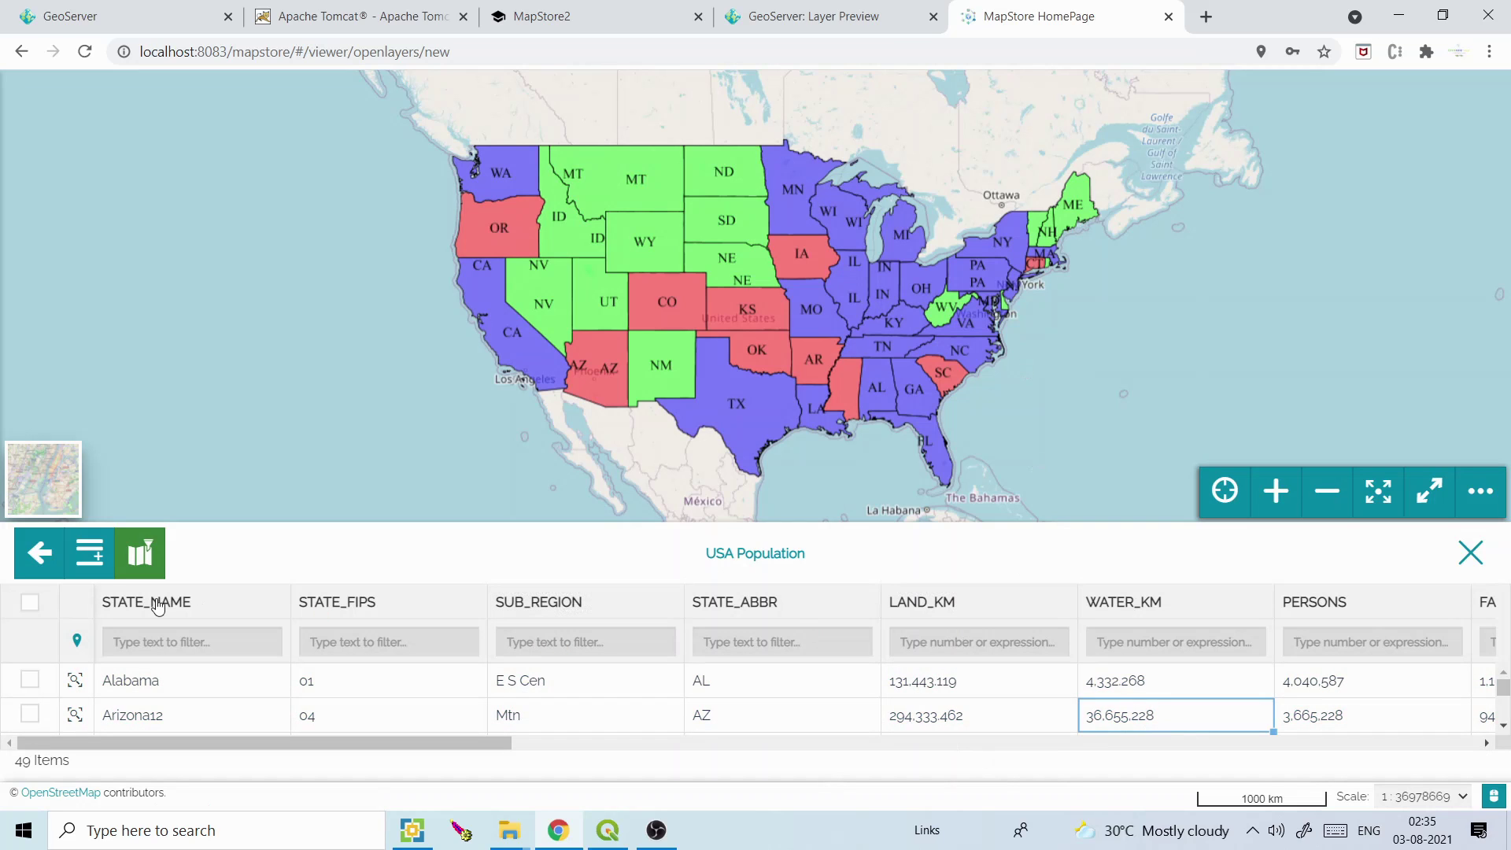
Add a new feature and draw a four-cornered polygon off Baja California
{"action": "left_click", "coordinate": [53, 562]}
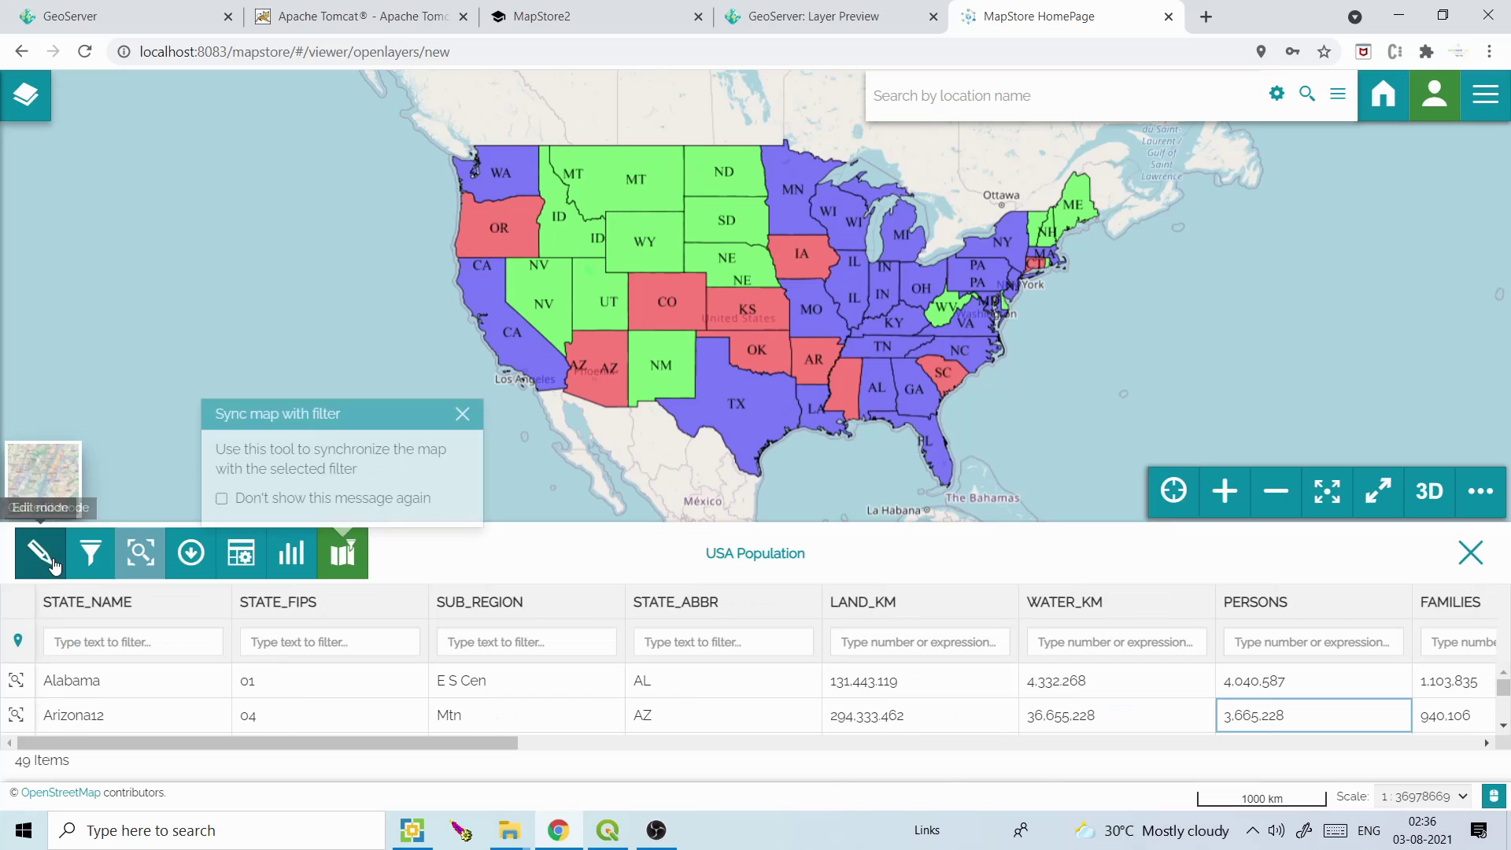
{"action": "left_click", "coordinate": [52, 567]}
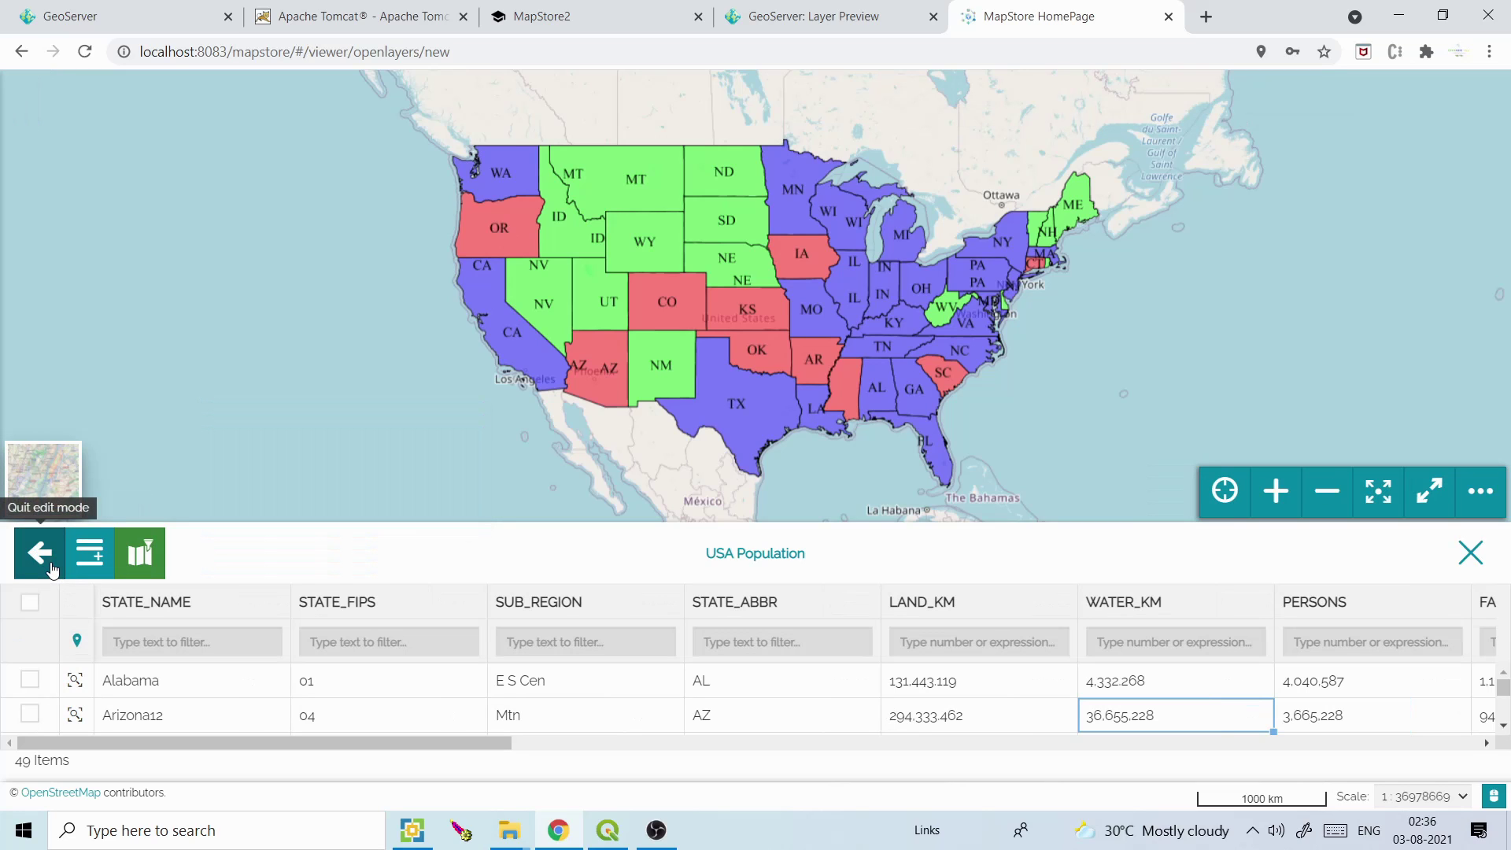
{"action": "left_click", "coordinate": [89, 551]}
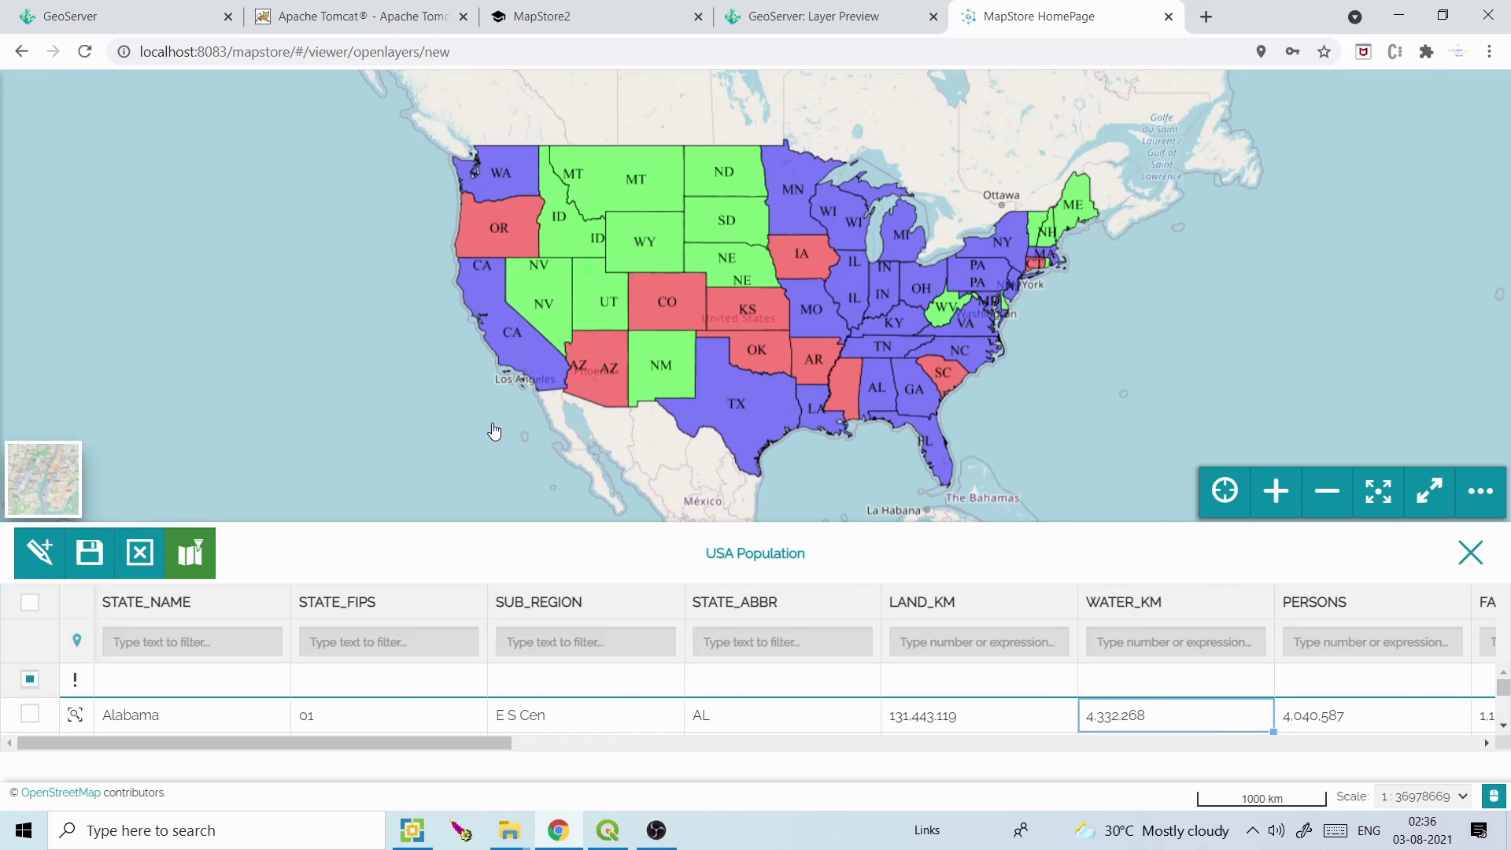
{"action": "left_click", "coordinate": [40, 551]}
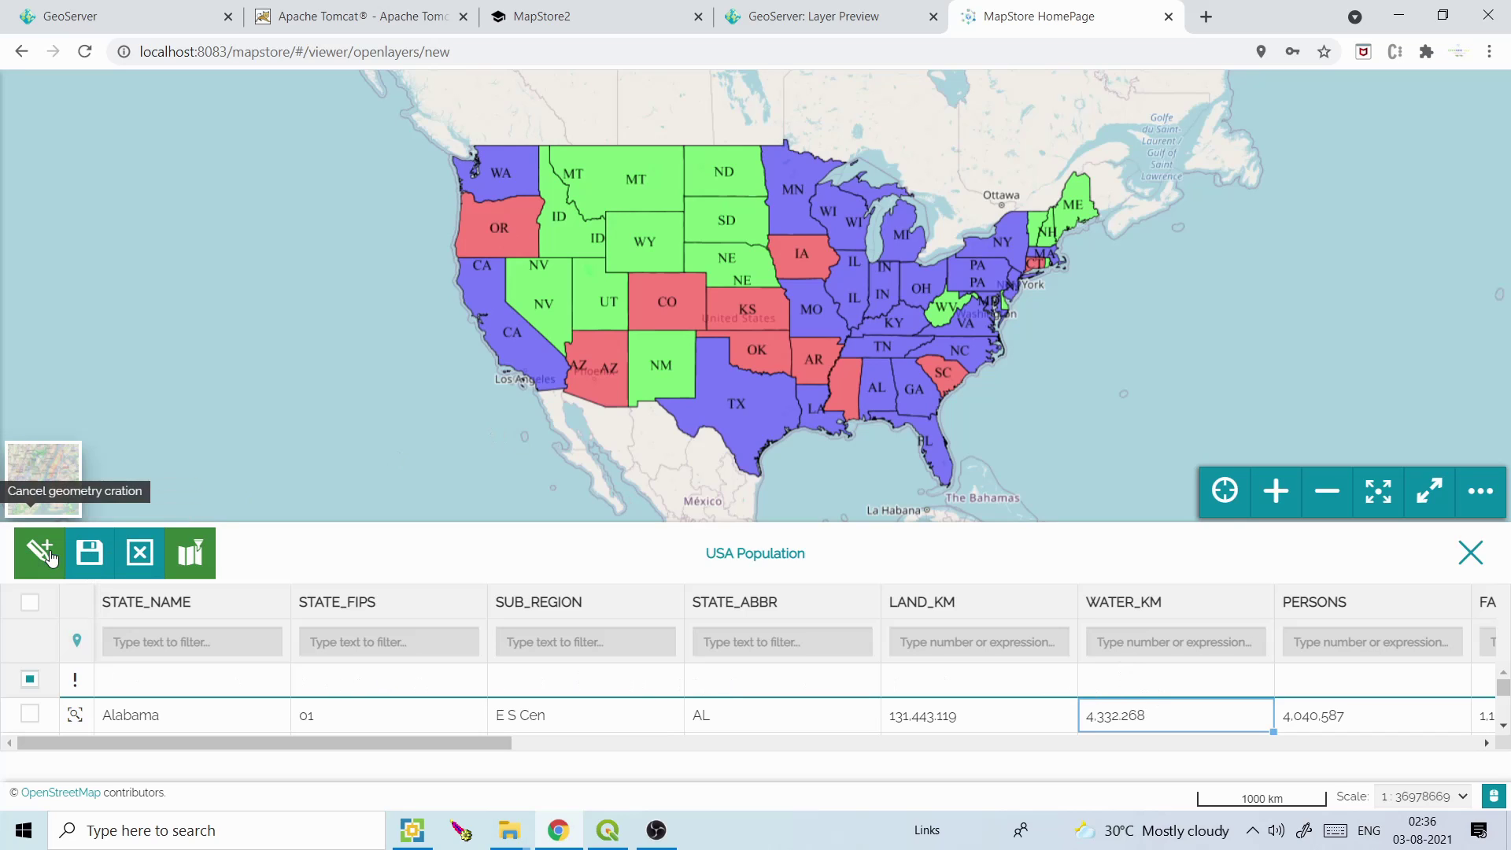
{"action": "left_click", "coordinate": [510, 431]}
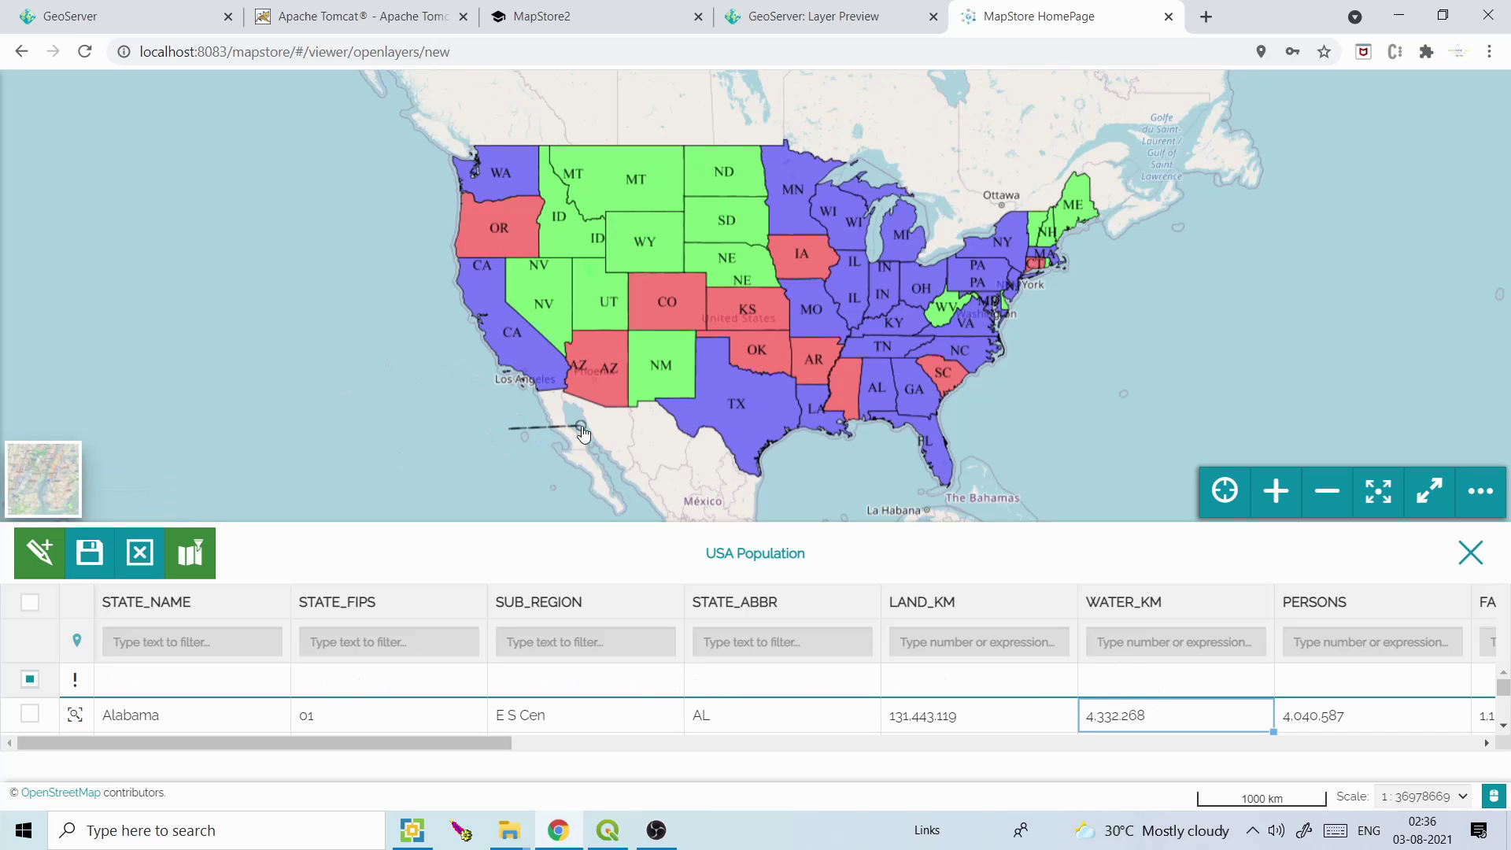
{"action": "left_click", "coordinate": [611, 427]}
{"action": "left_click", "coordinate": [622, 489]}
{"action": "double_click", "coordinate": [481, 472]}
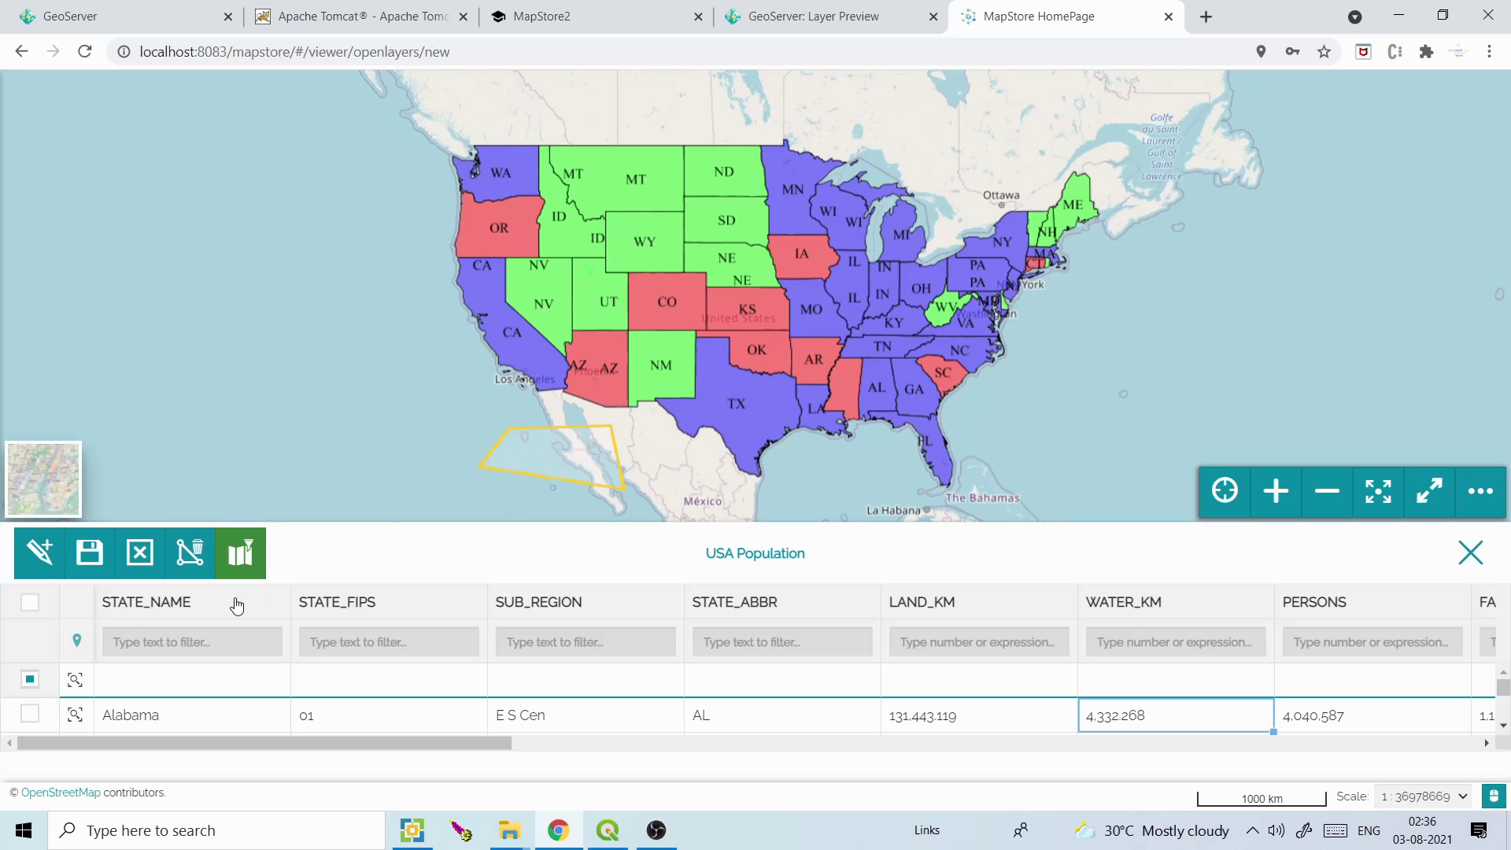
Fill in STATE_NAME test, STATE_ABBR tt and PERSONS 100,000,000,000, then save the feature
{"action": "double_click", "coordinate": [133, 682]}
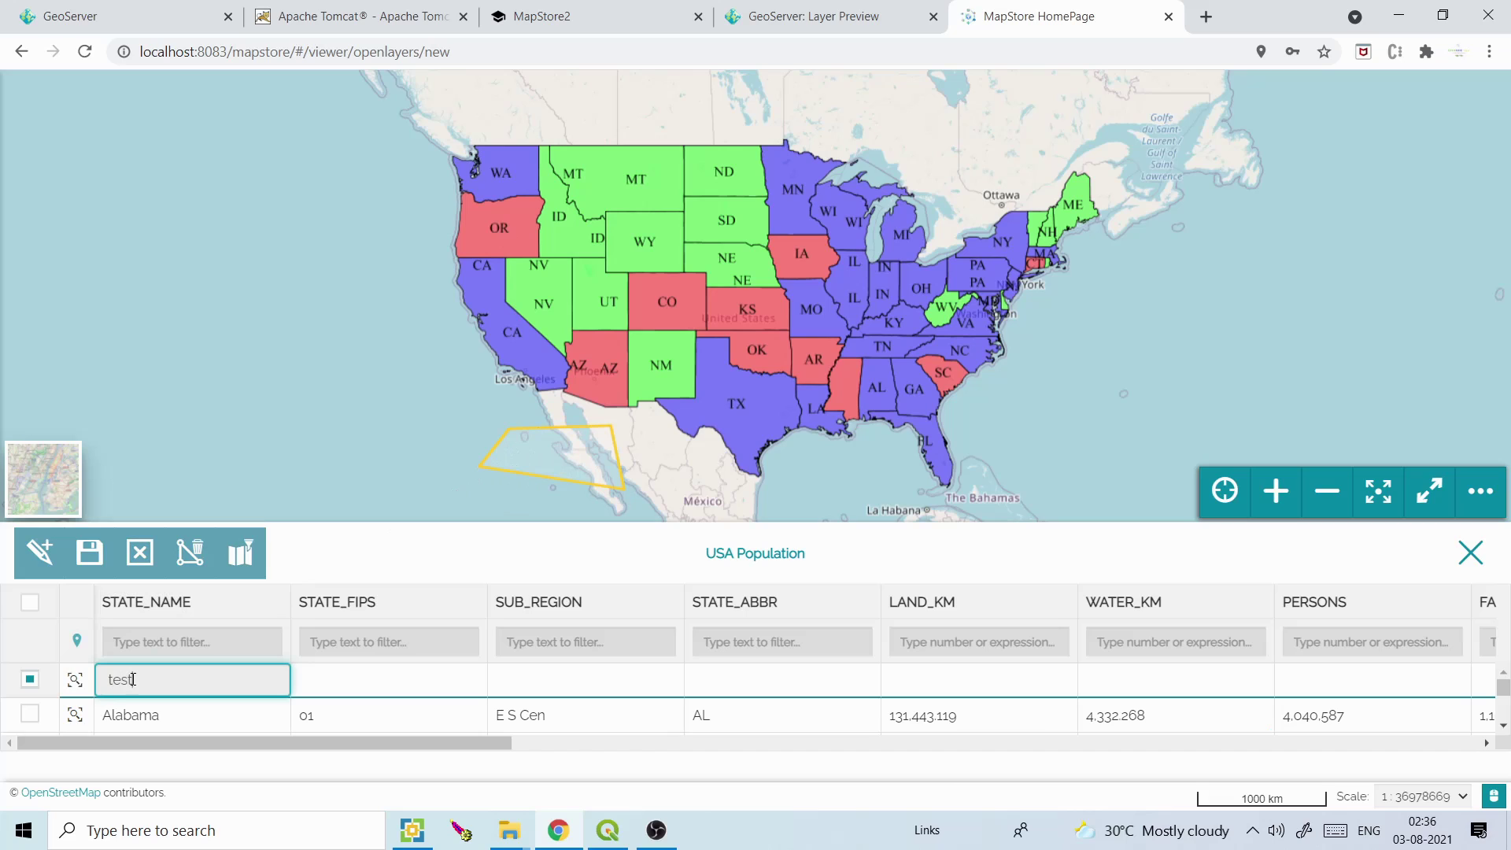
{"action": "double_click", "coordinate": [787, 678]}
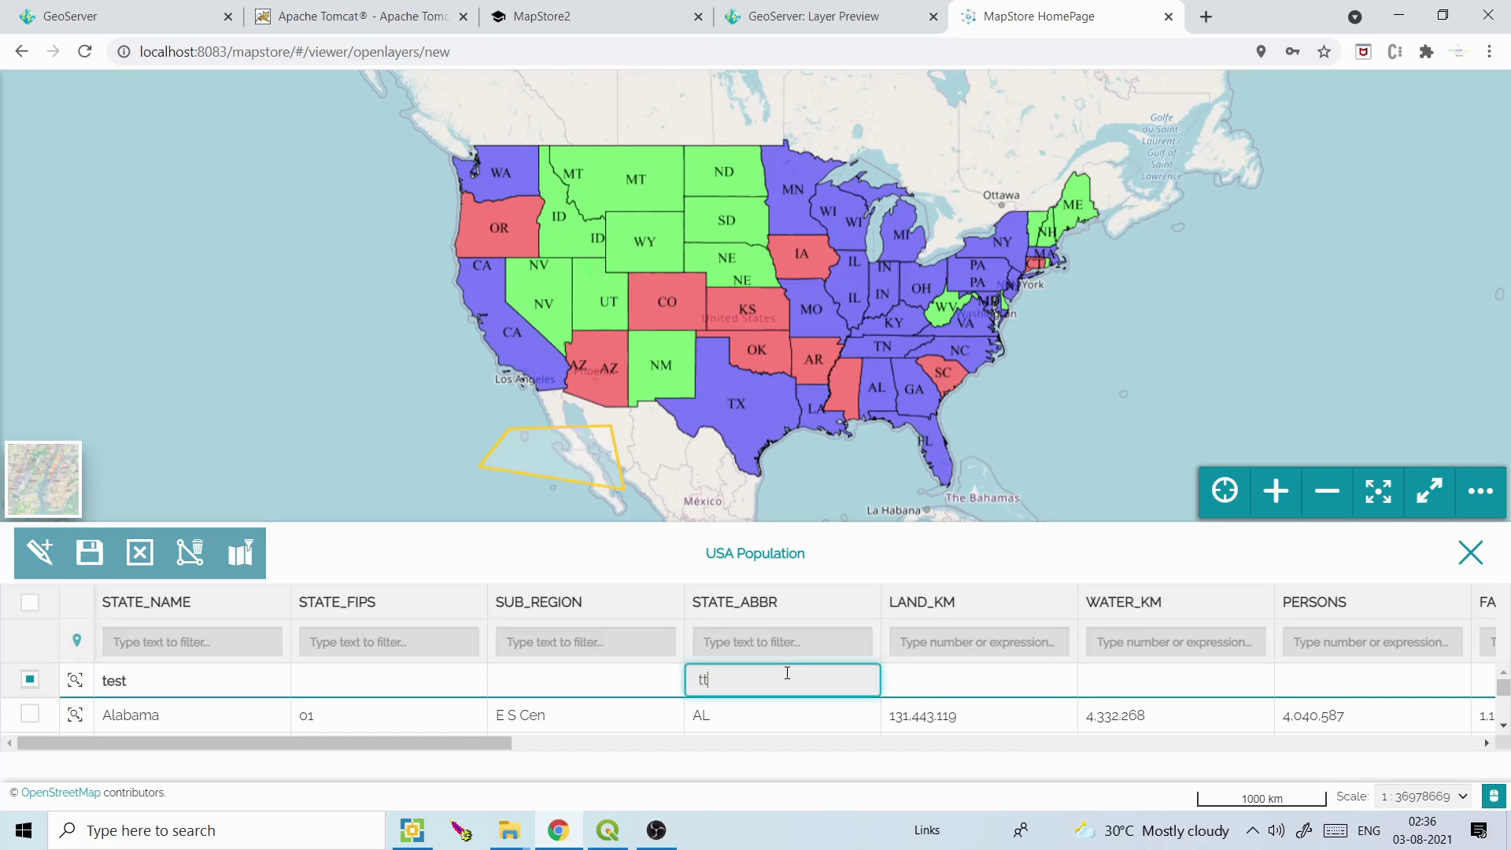
{"action": "double_click", "coordinate": [1312, 679]}
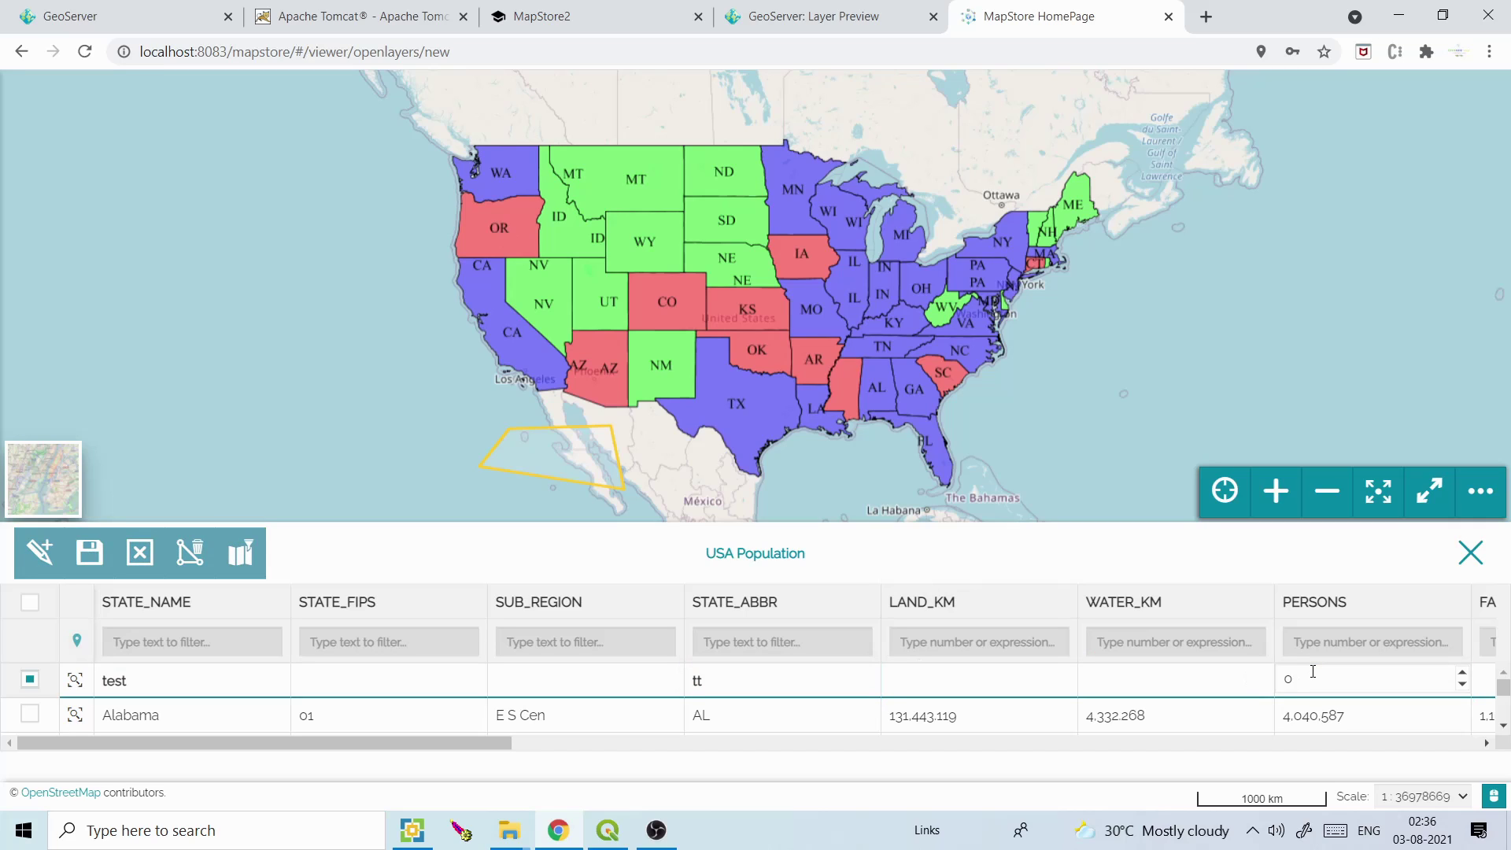
{"action": "double_click", "coordinate": [1282, 675]}
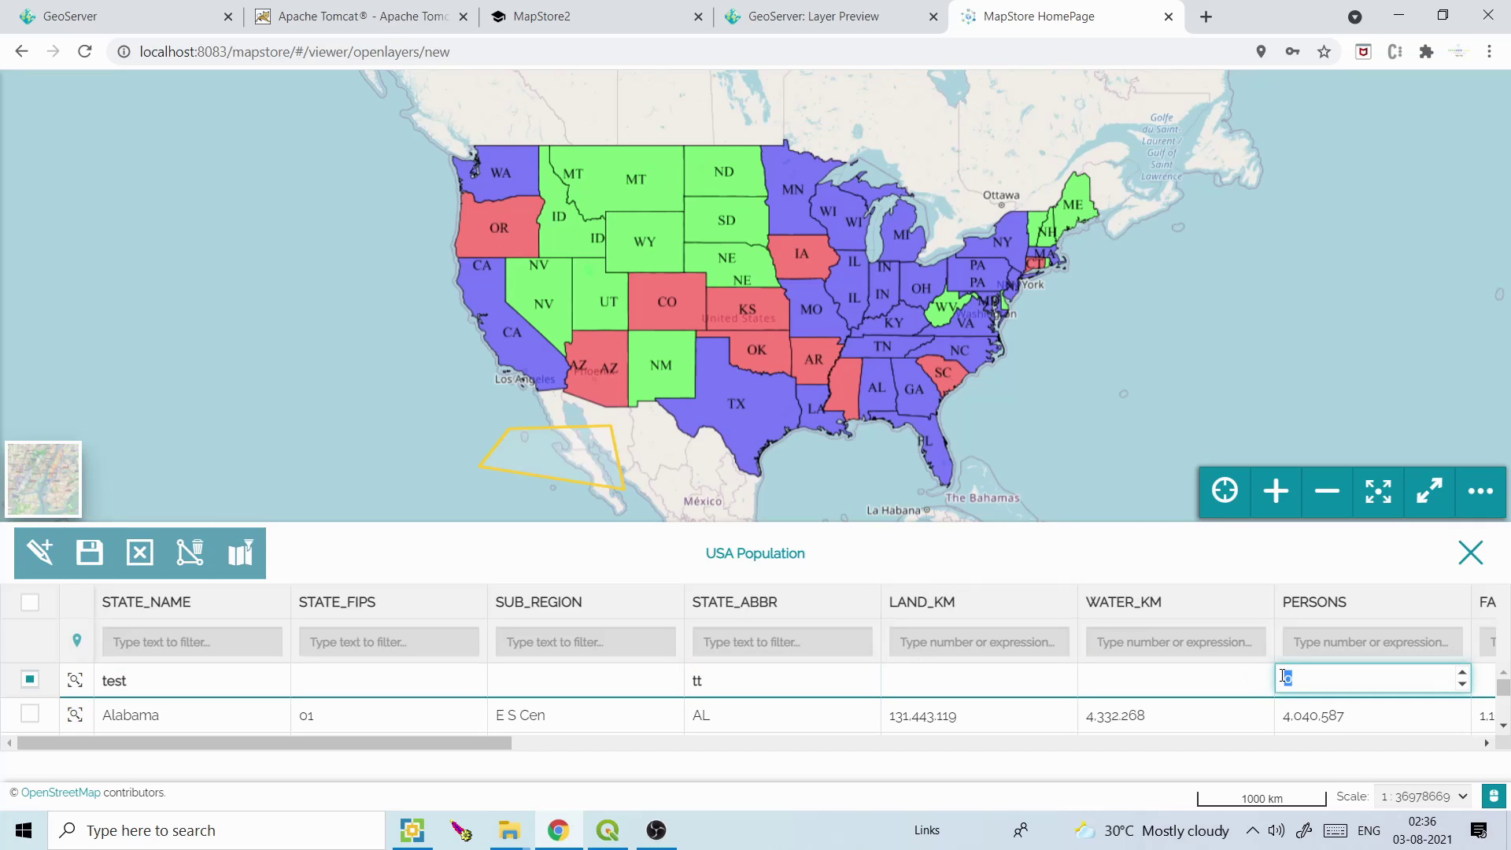
{"action": "type", "text": "100,000,000,000"}
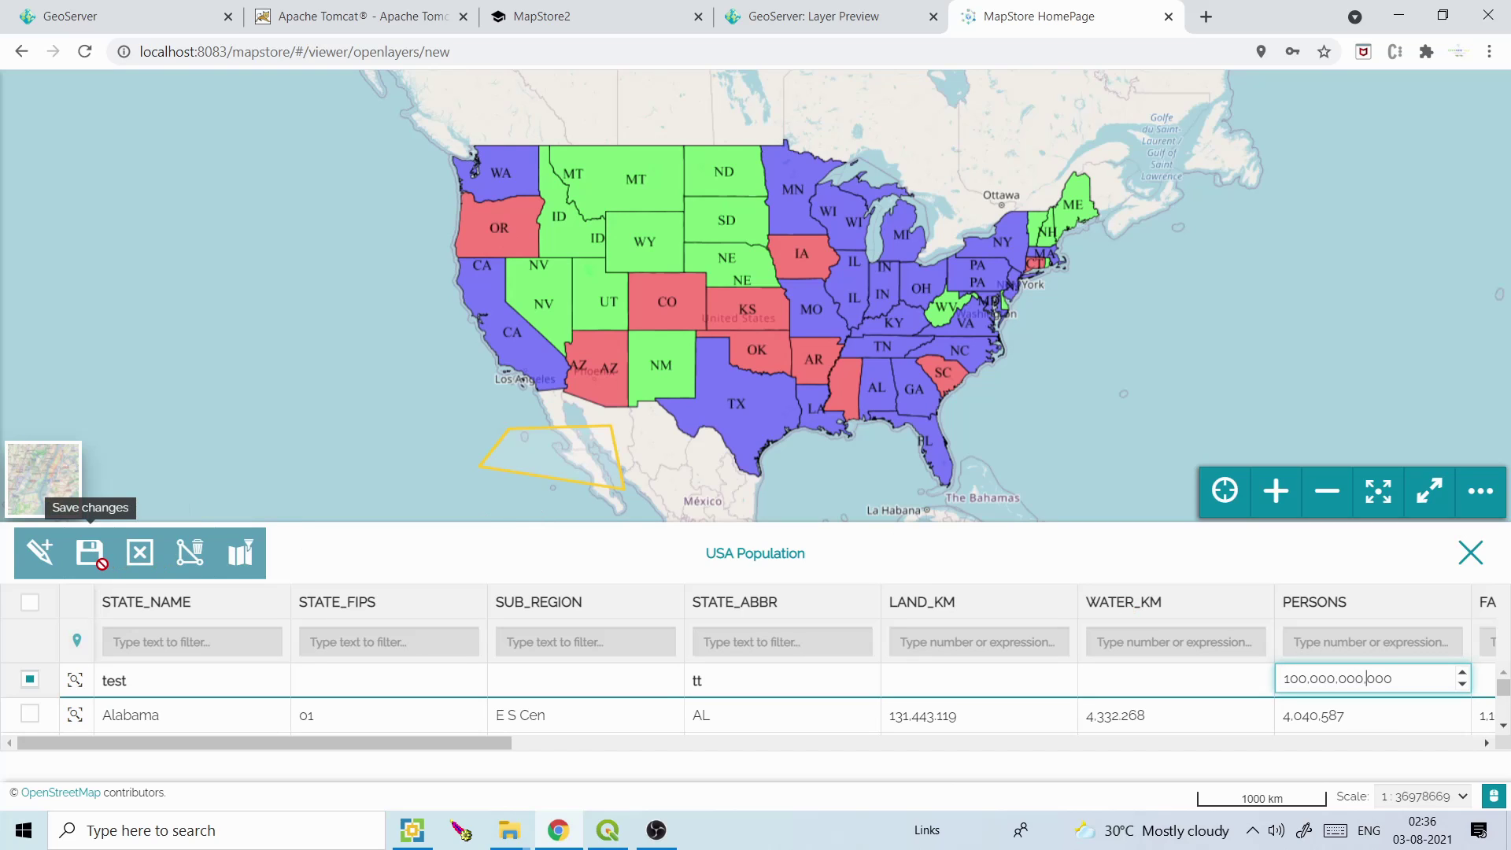
{"action": "left_click", "coordinate": [90, 554]}
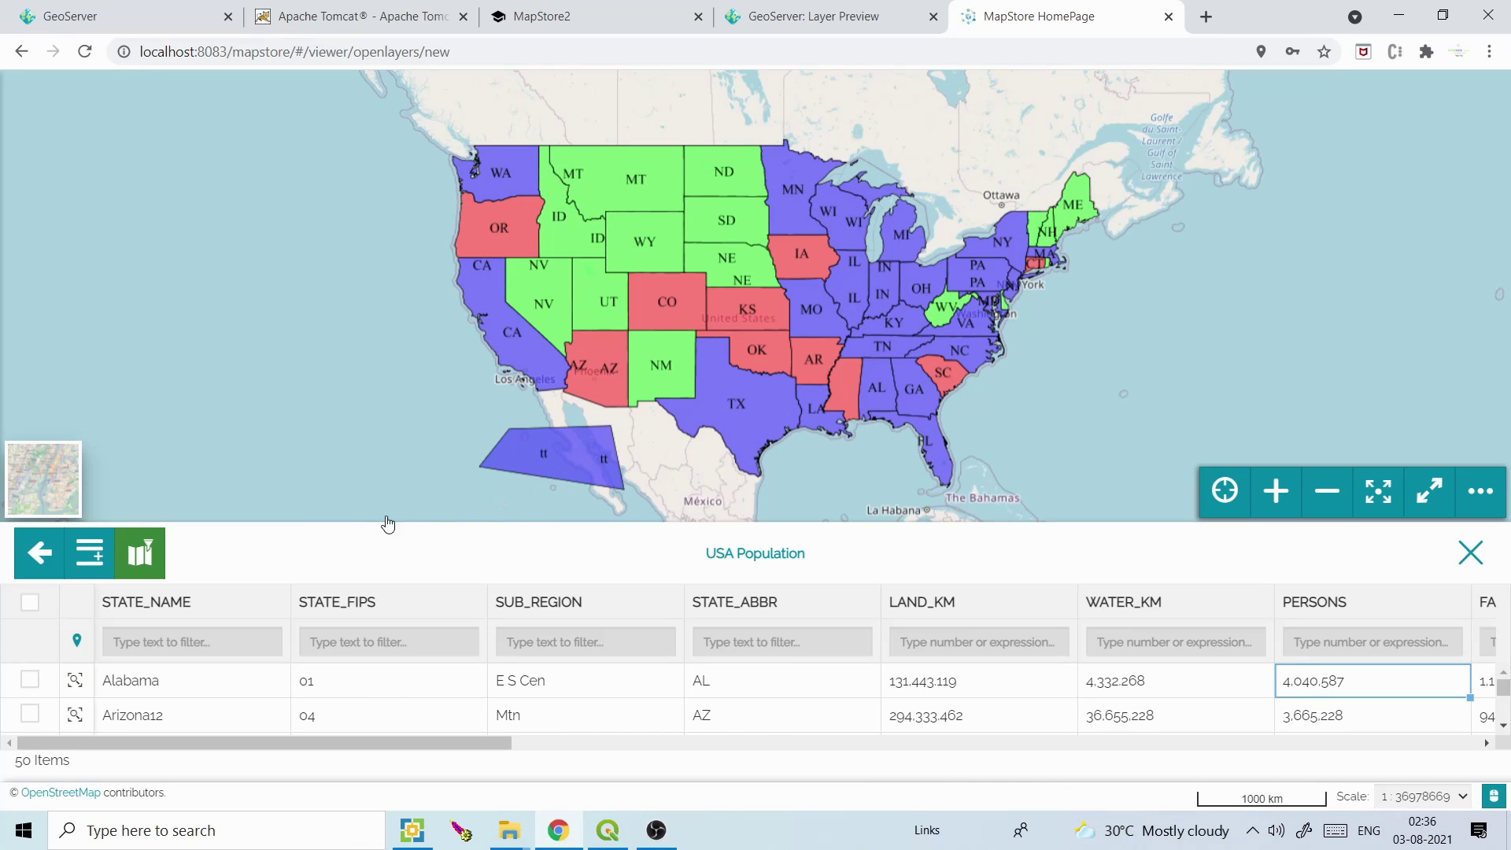
Leave edit mode and close the USA Population attribute table
{"action": "left_click", "coordinate": [41, 555]}
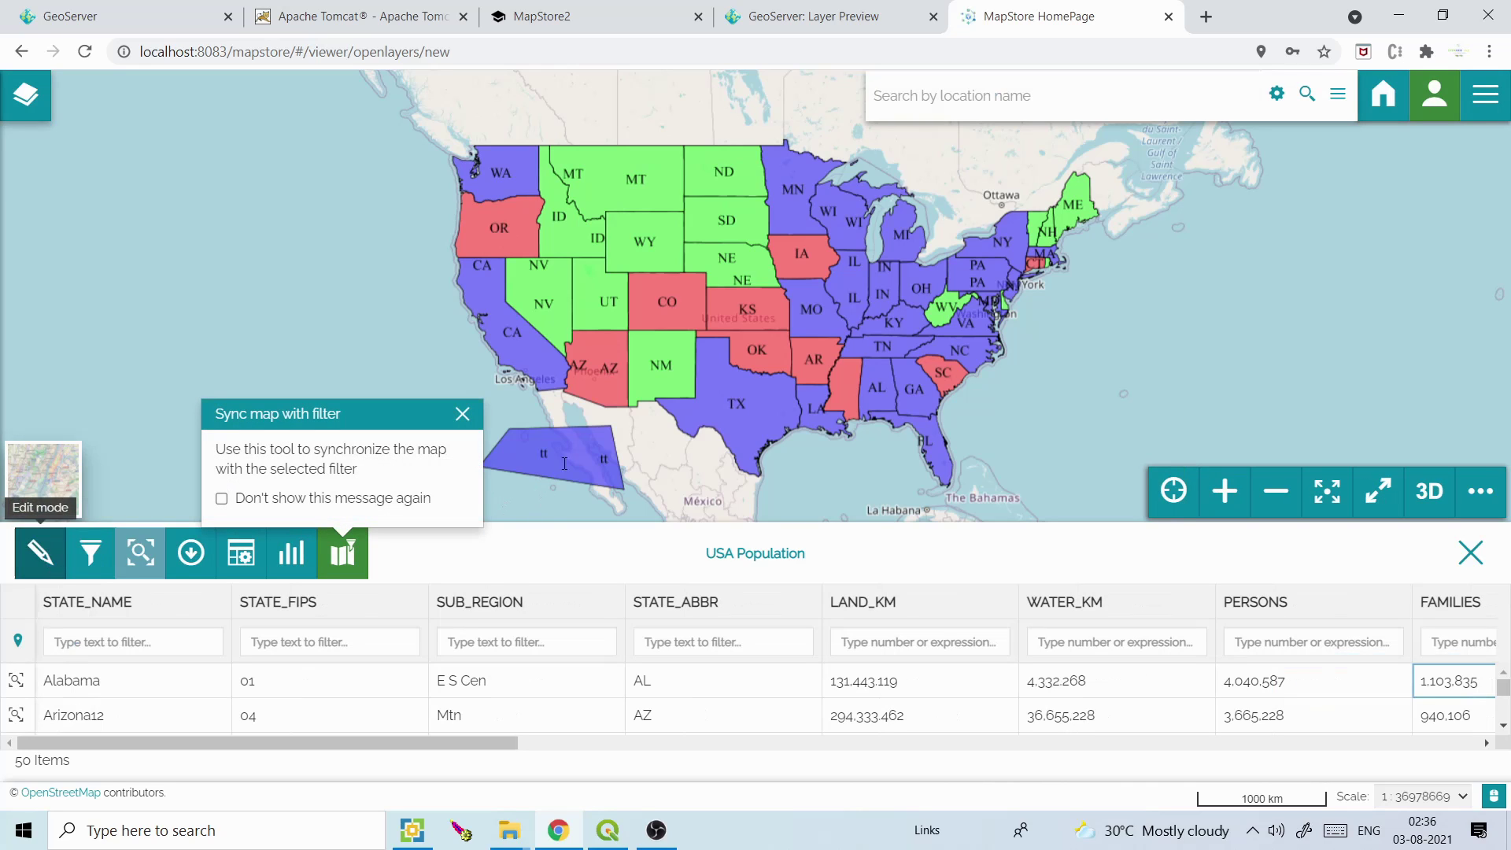
{"action": "left_click", "coordinate": [1470, 553]}
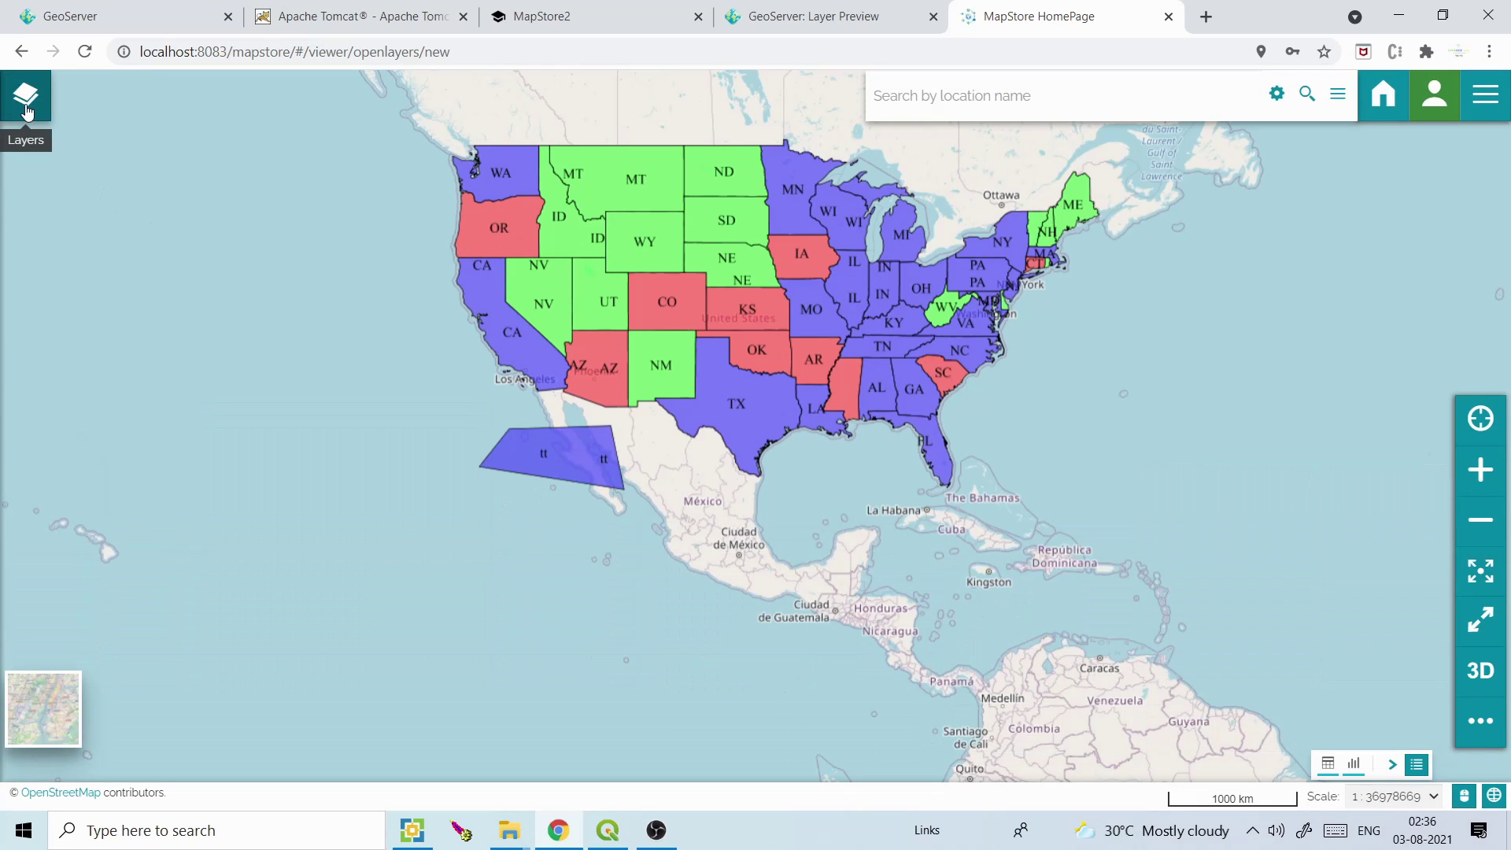
{"action": "left_click", "coordinate": [1477, 528]}
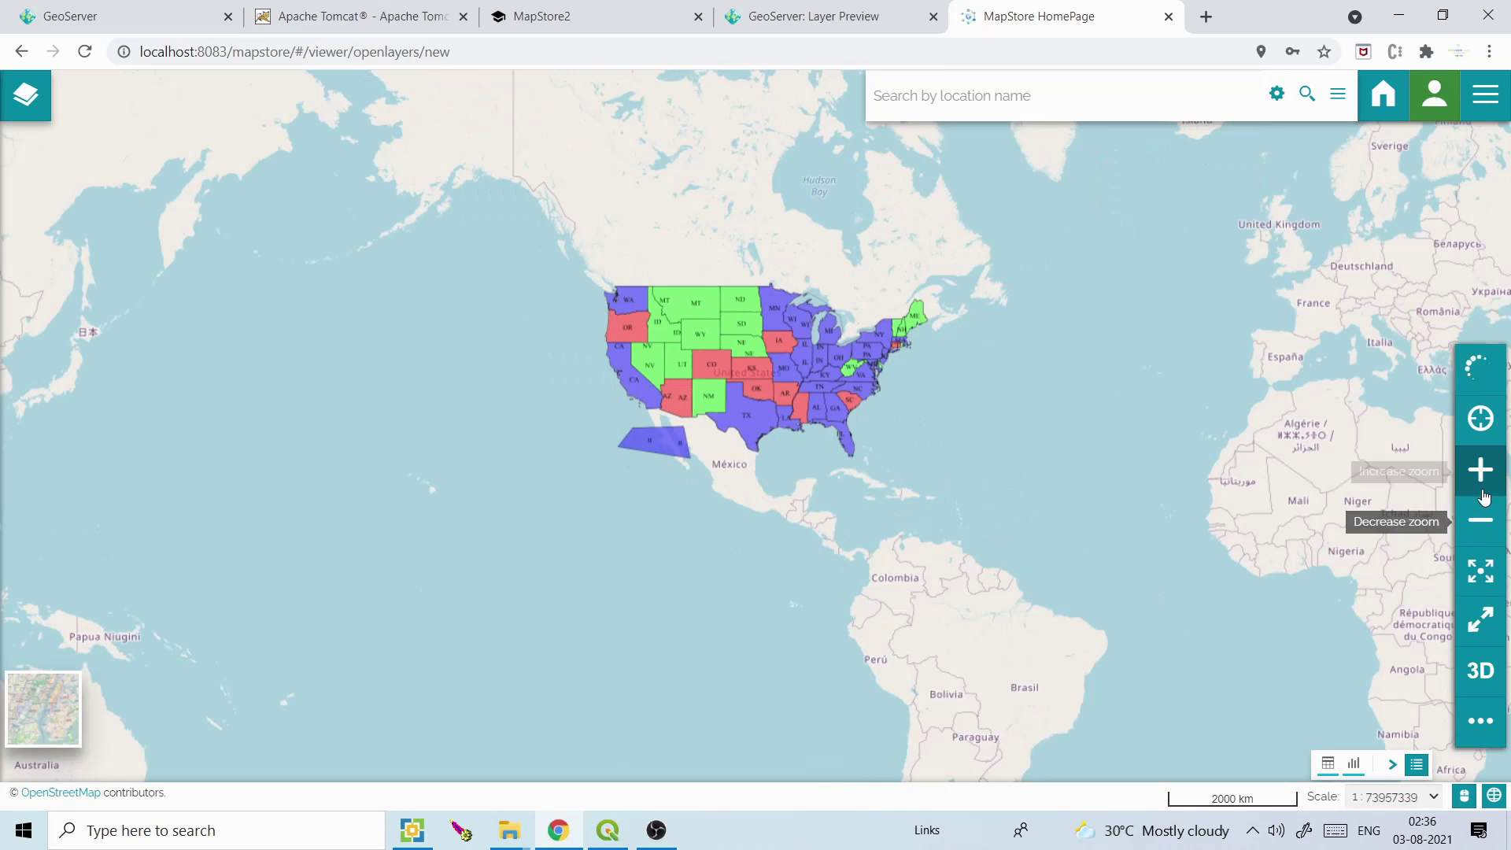
{"action": "left_click", "coordinate": [1482, 474]}
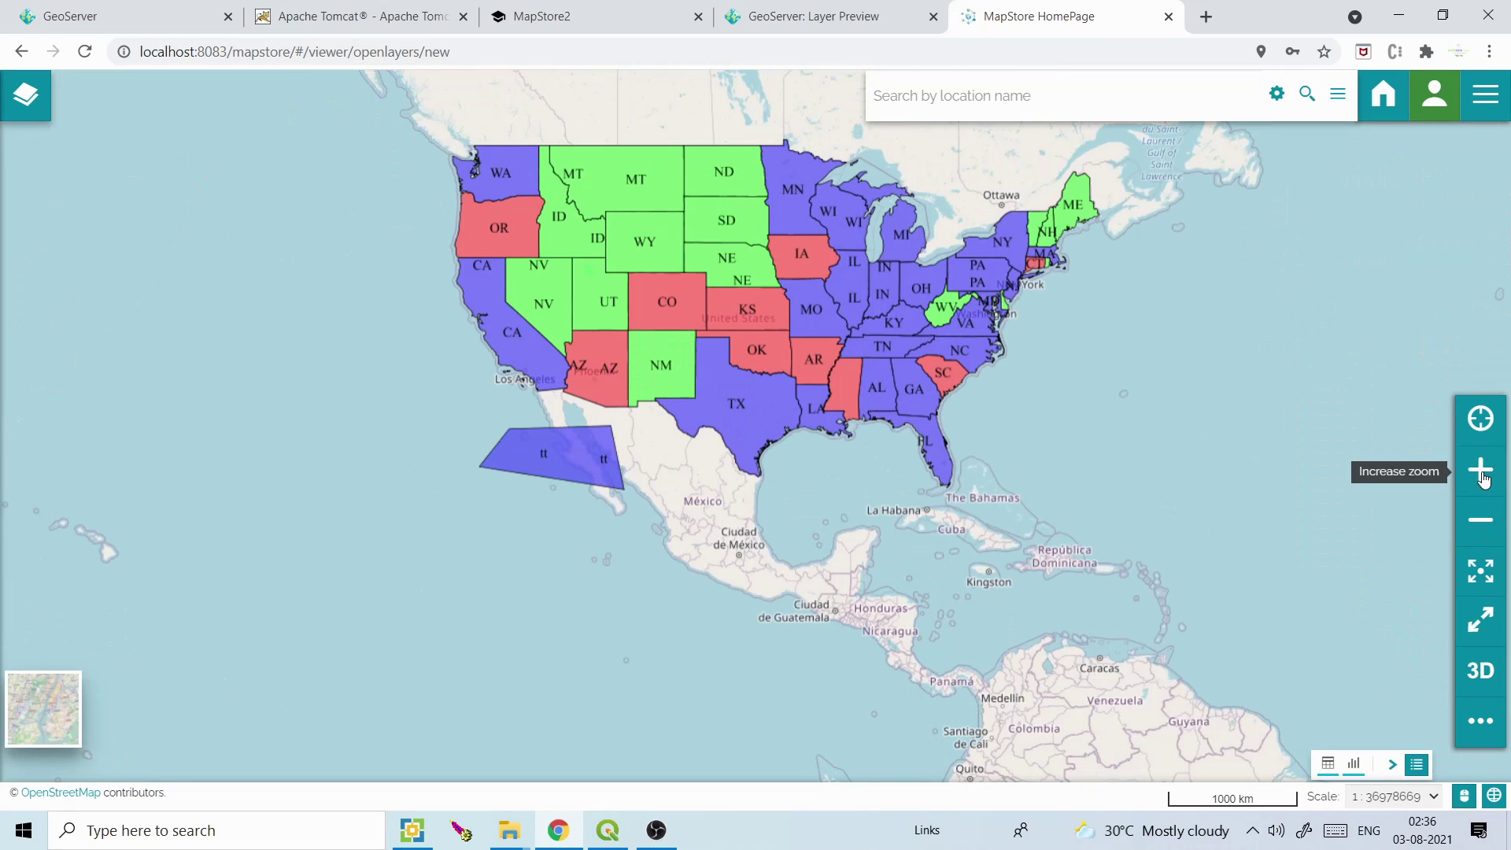
Identify the tt polygon off Baja California to check its attributes, then show the layers panel
{"action": "left_click", "coordinate": [552, 456]}
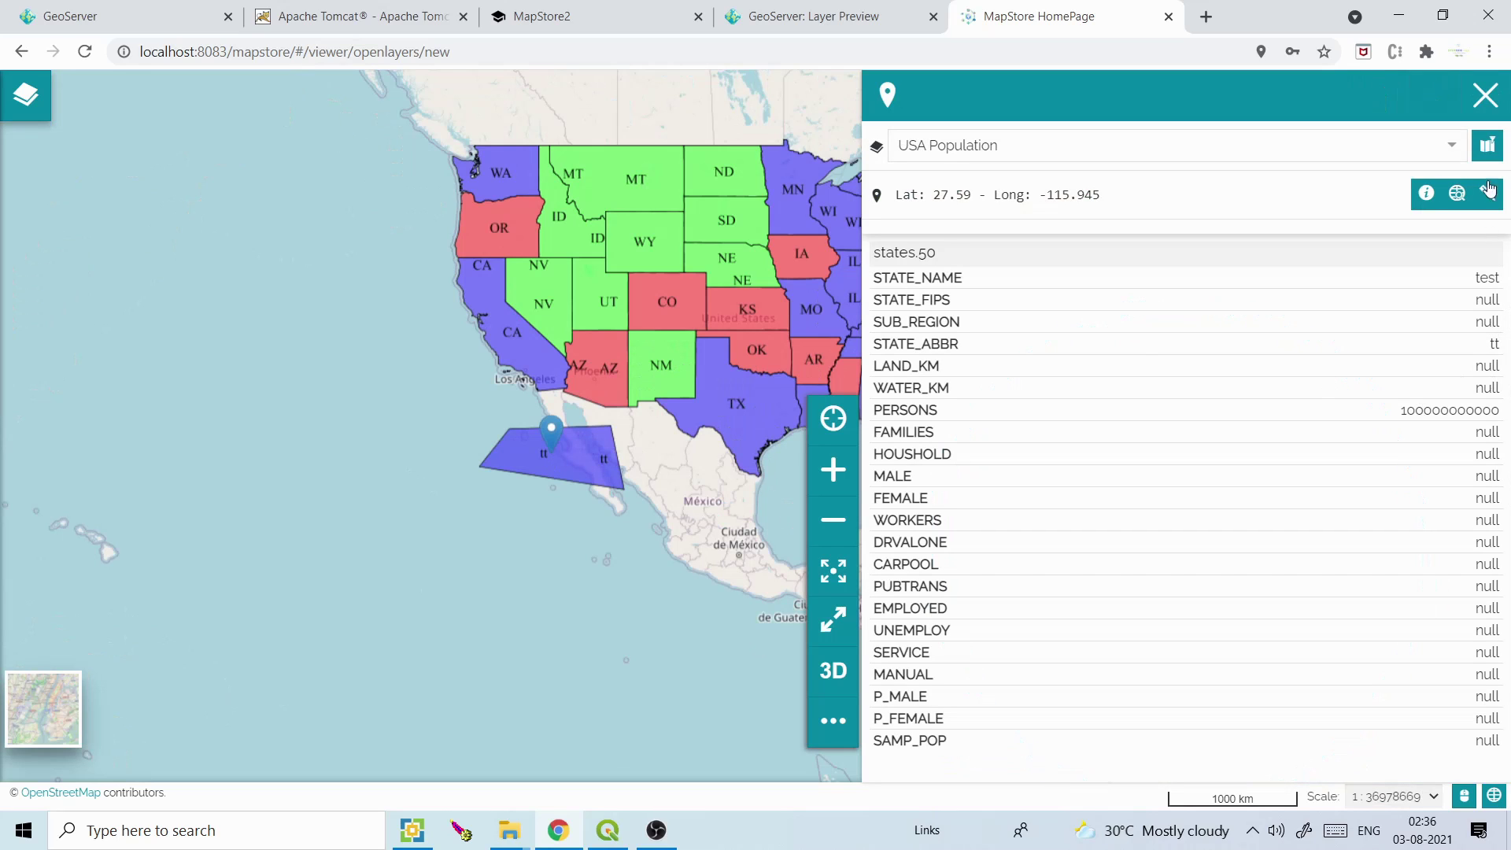
{"action": "left_click", "coordinate": [1483, 95]}
{"action": "left_click_drag", "start_coordinate": [501, 178], "coordinate": [464, 261]}
{"action": "left_click", "coordinate": [31, 99]}
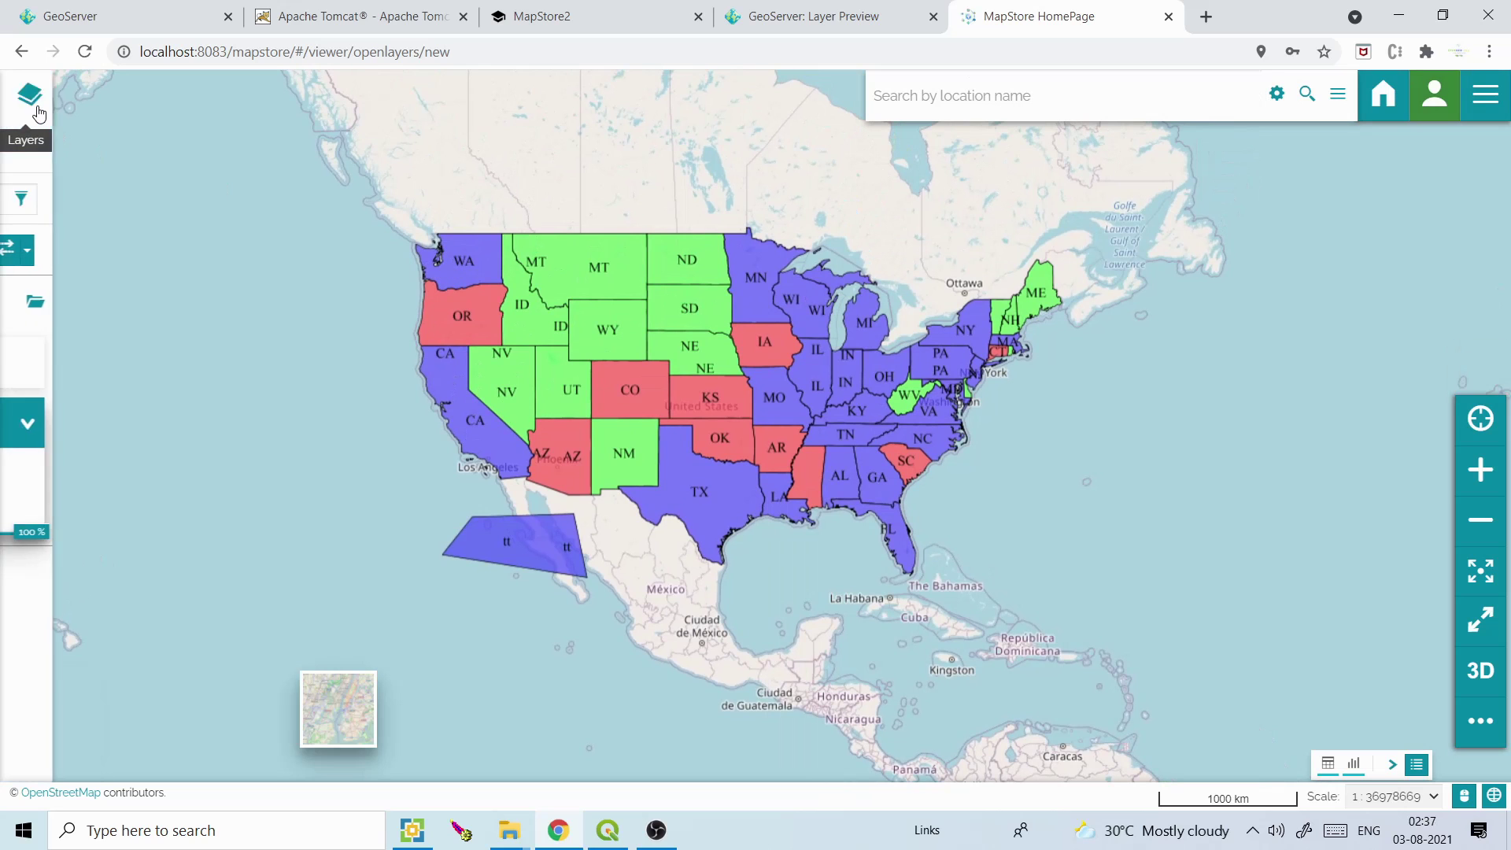
Open the USA Population attribute table in edit mode with the tt polygon in view
{"action": "left_click", "coordinate": [130, 252]}
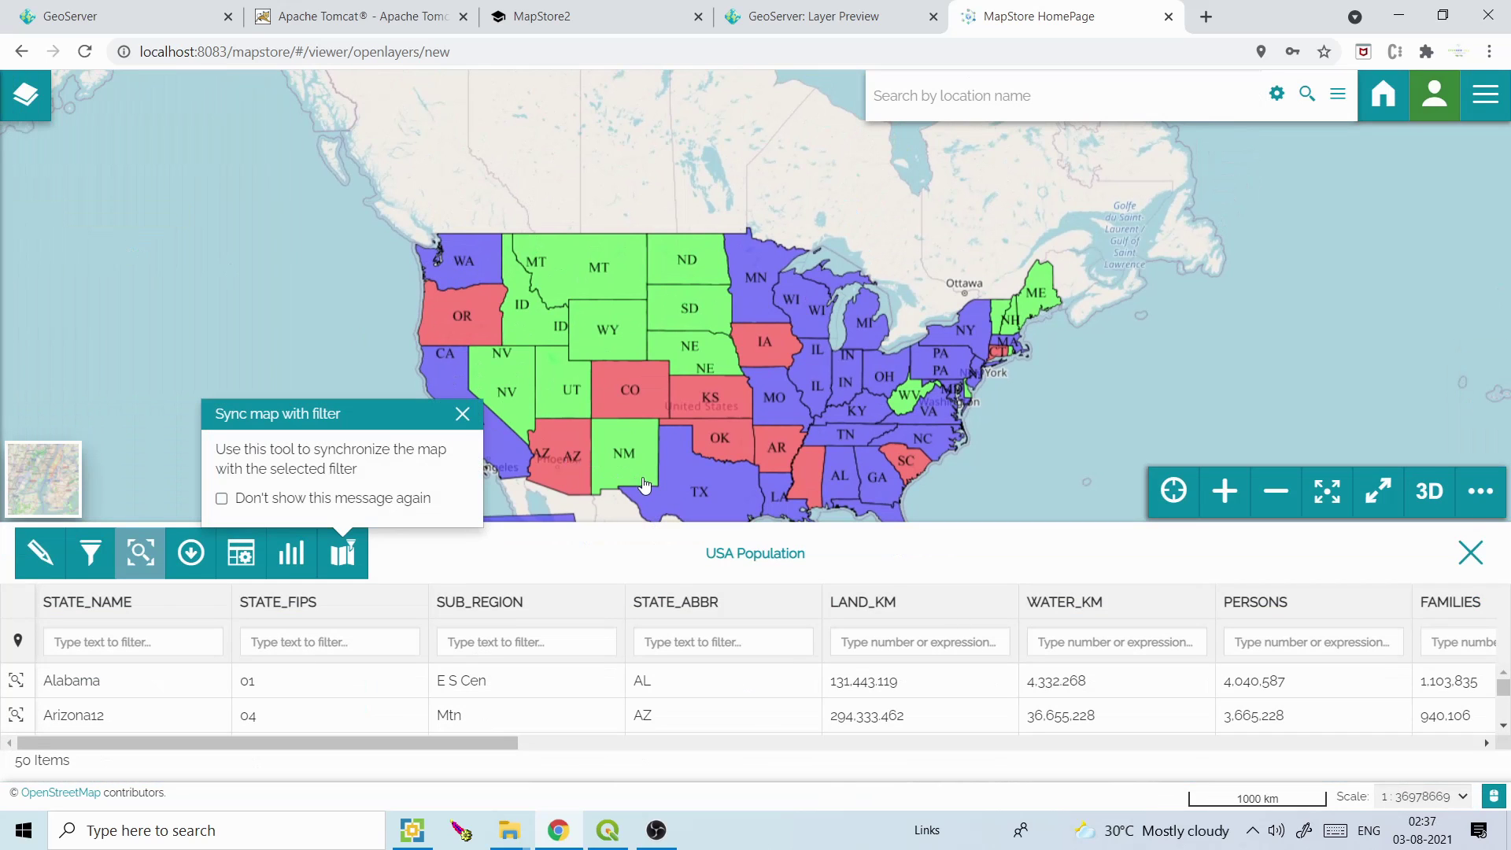
{"action": "left_click_drag", "start_coordinate": [644, 484], "coordinate": [680, 343]}
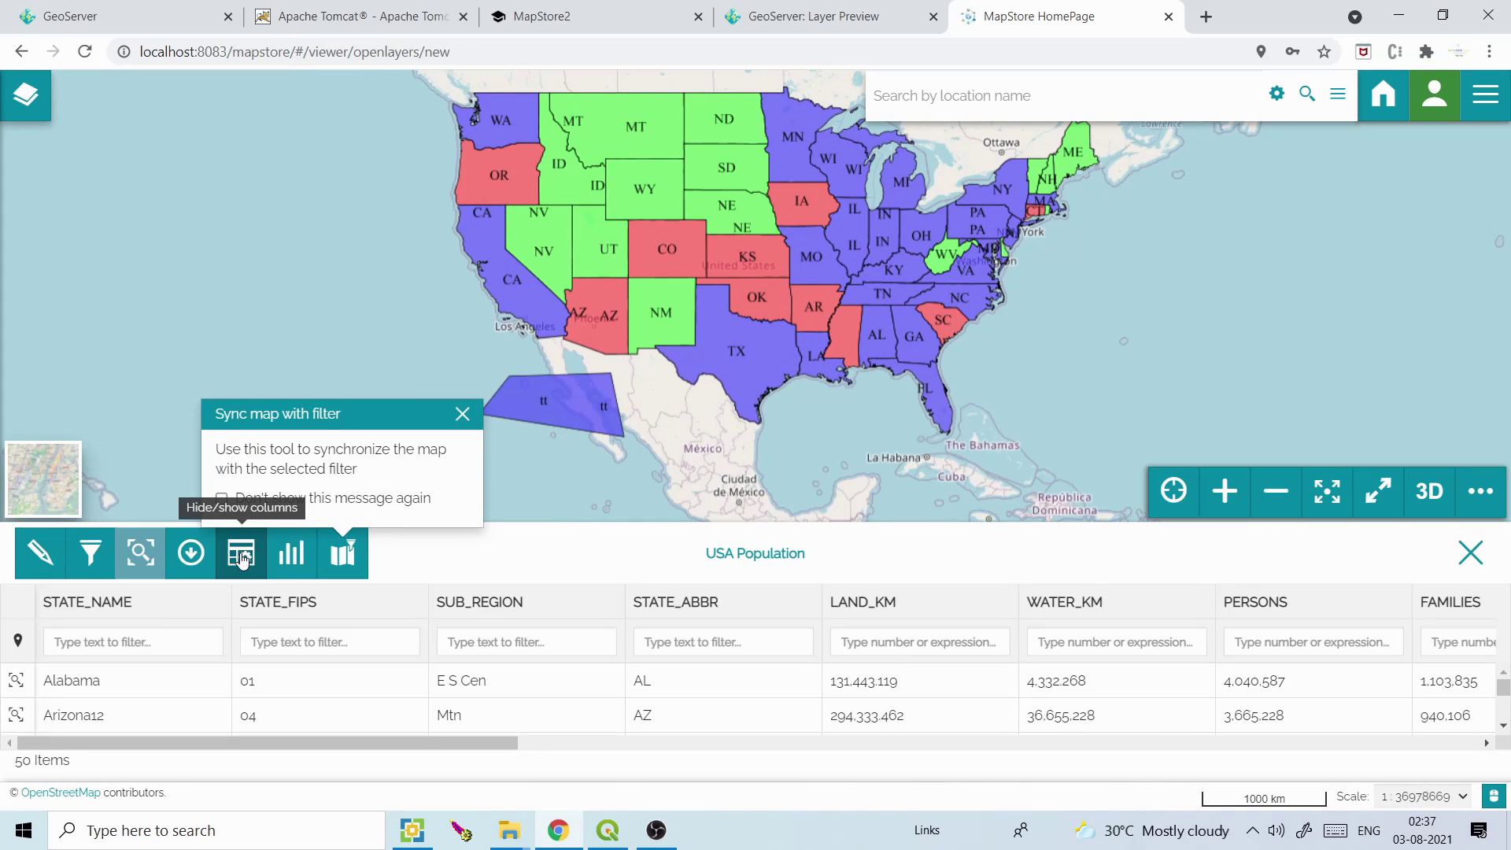
{"action": "left_click", "coordinate": [44, 556]}
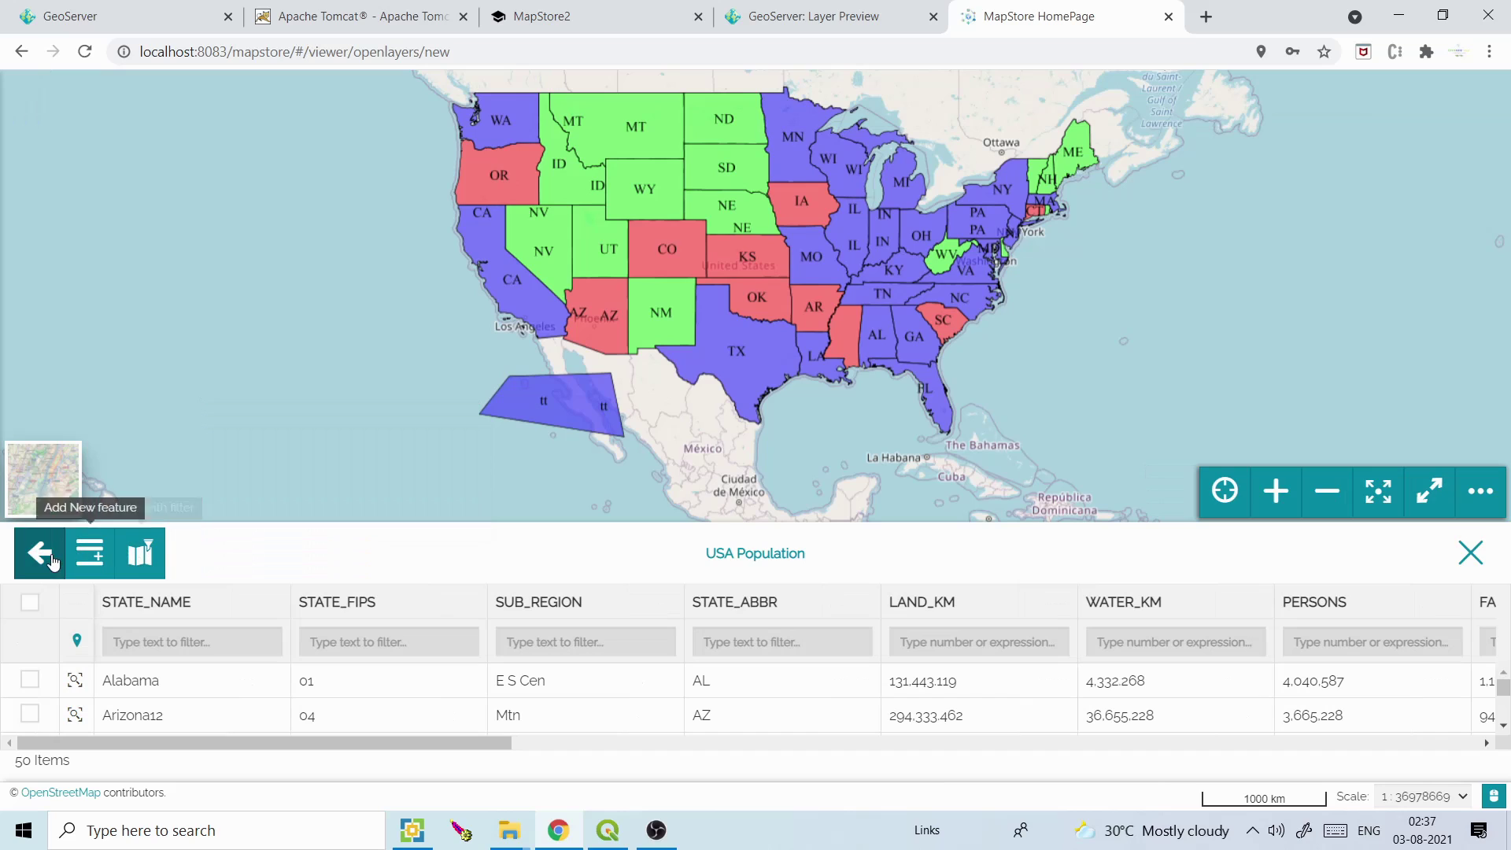
Select and delete the tt polygon, close the table, and show the layer list
{"action": "left_click", "coordinate": [586, 407]}
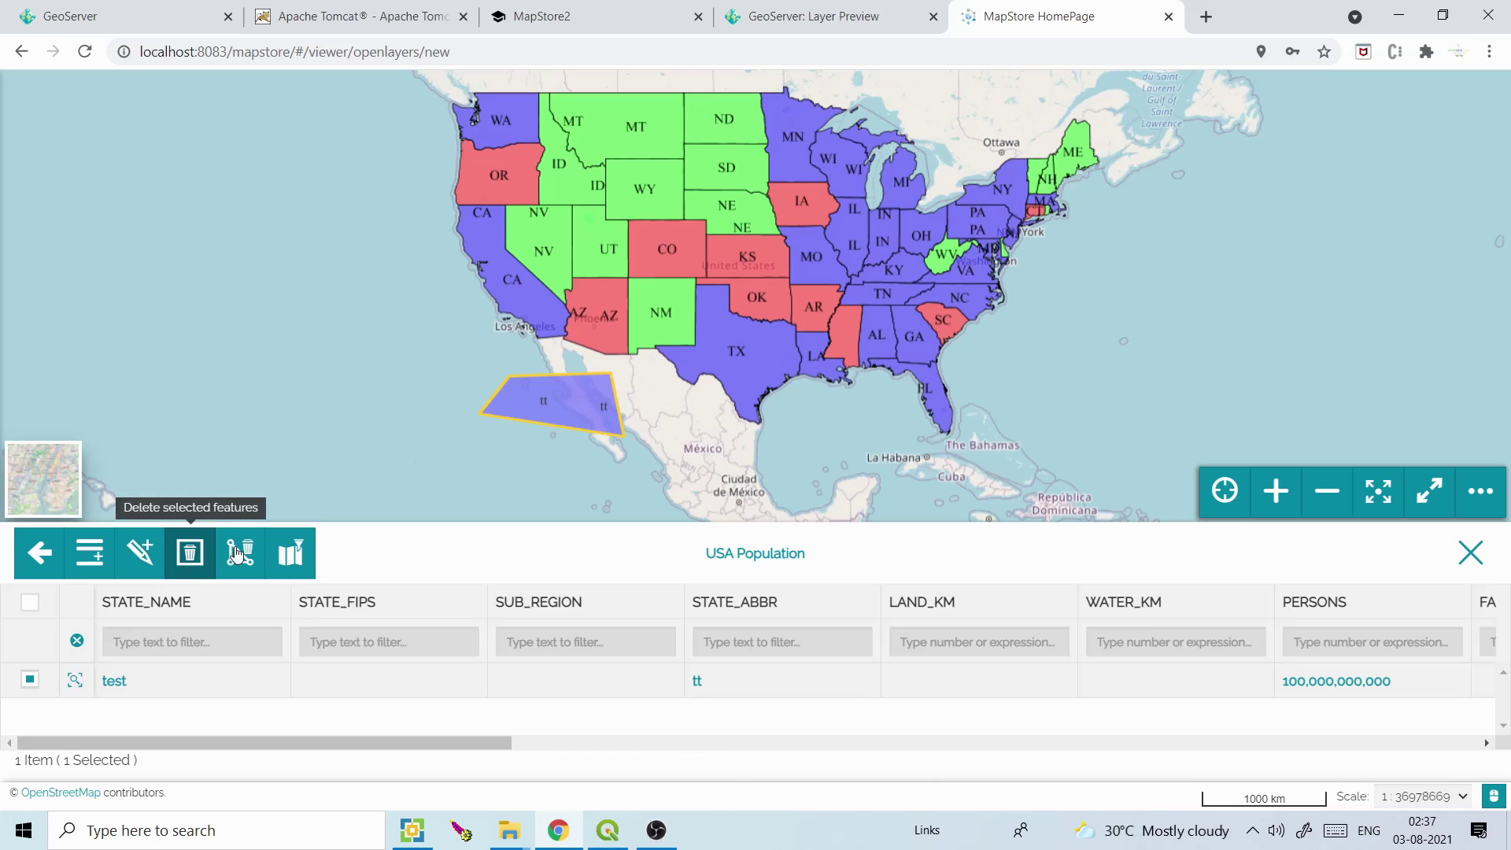
{"action": "left_click", "coordinate": [193, 553]}
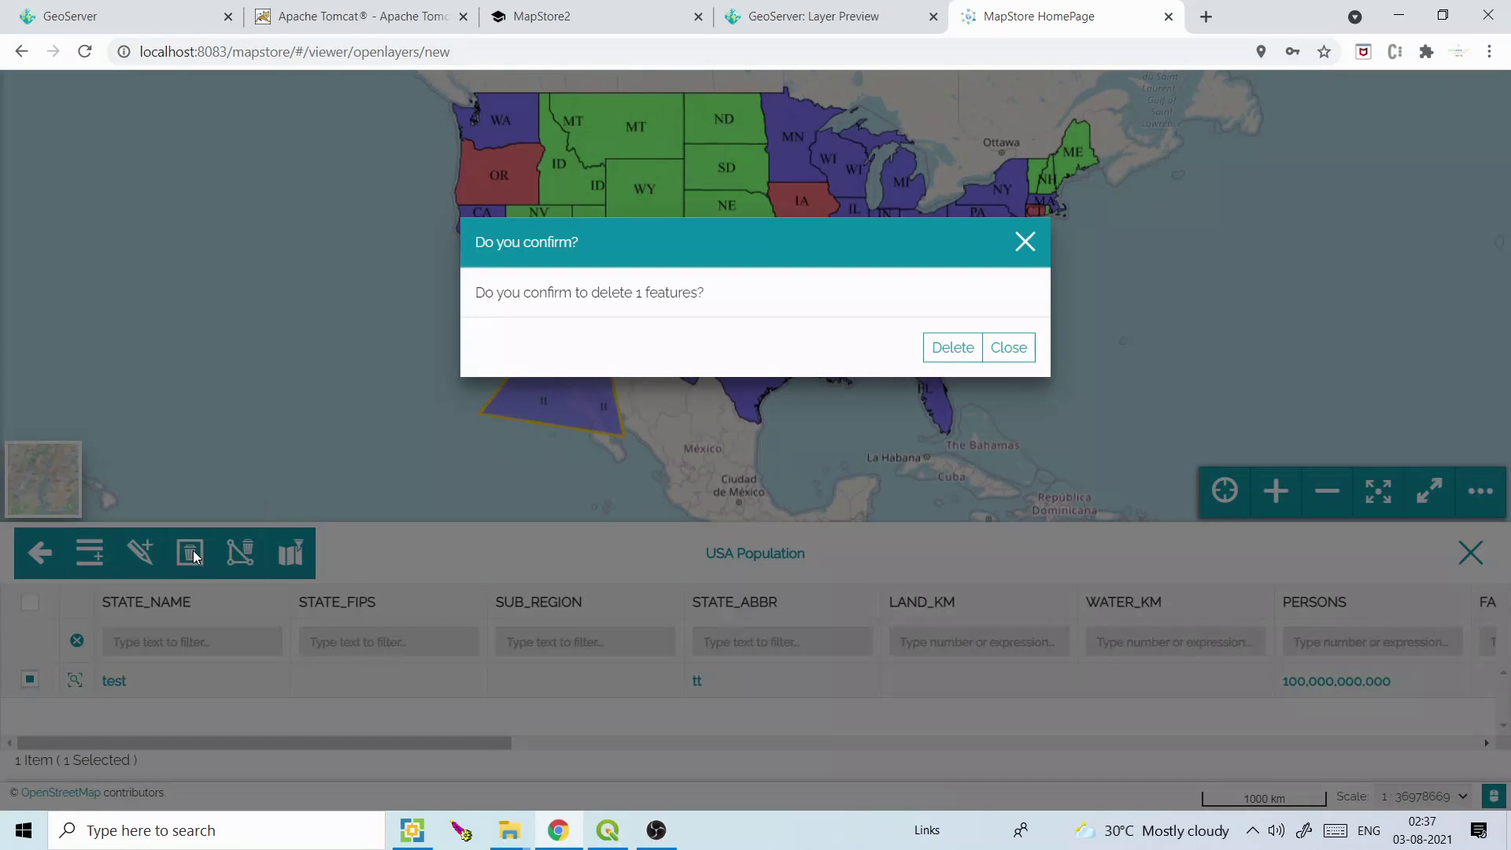
{"action": "left_click", "coordinate": [938, 353]}
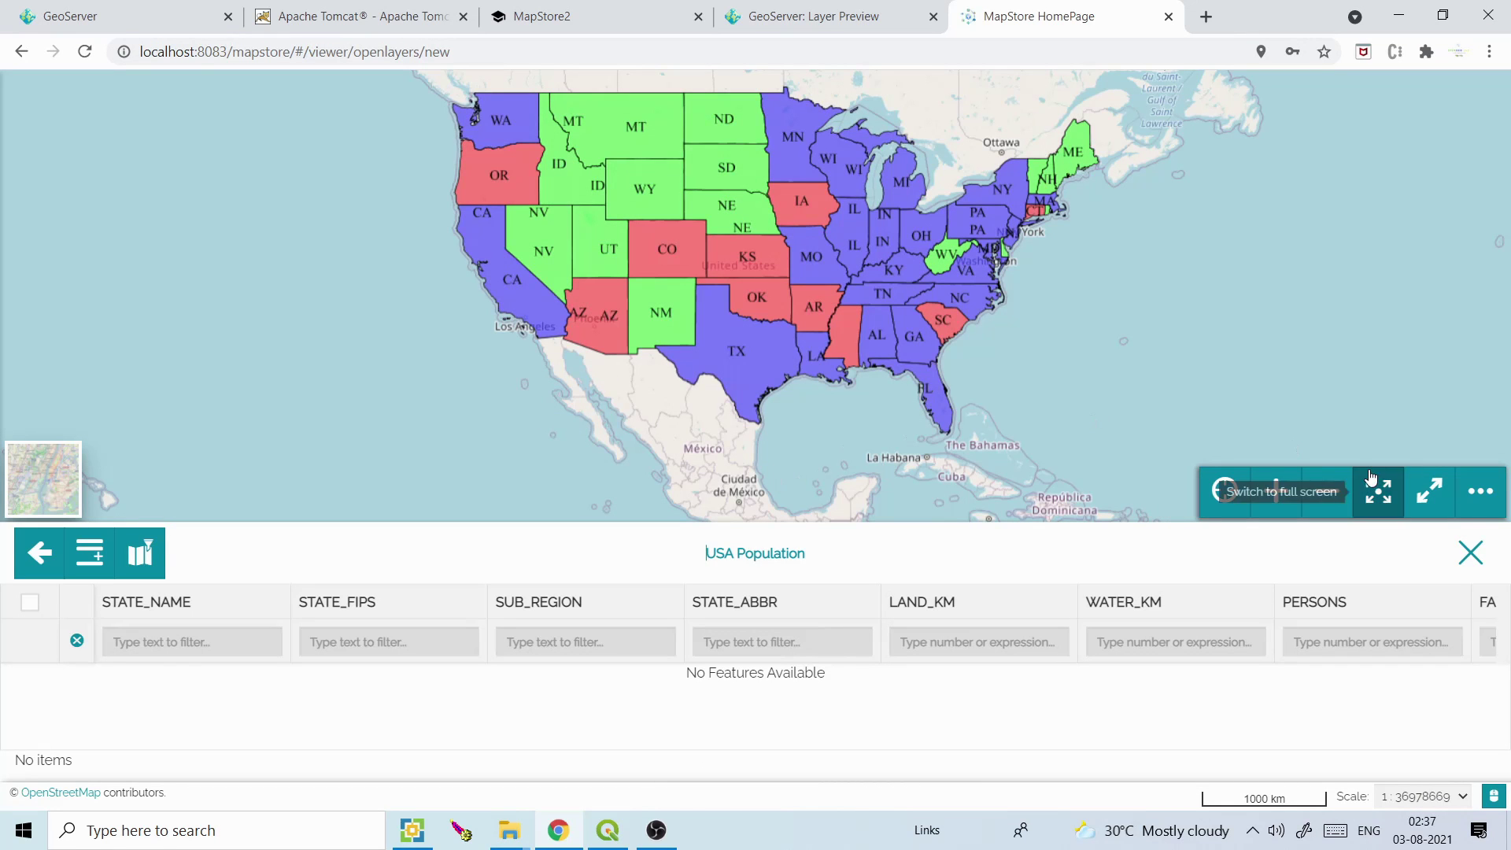
{"action": "left_click", "coordinate": [1467, 551]}
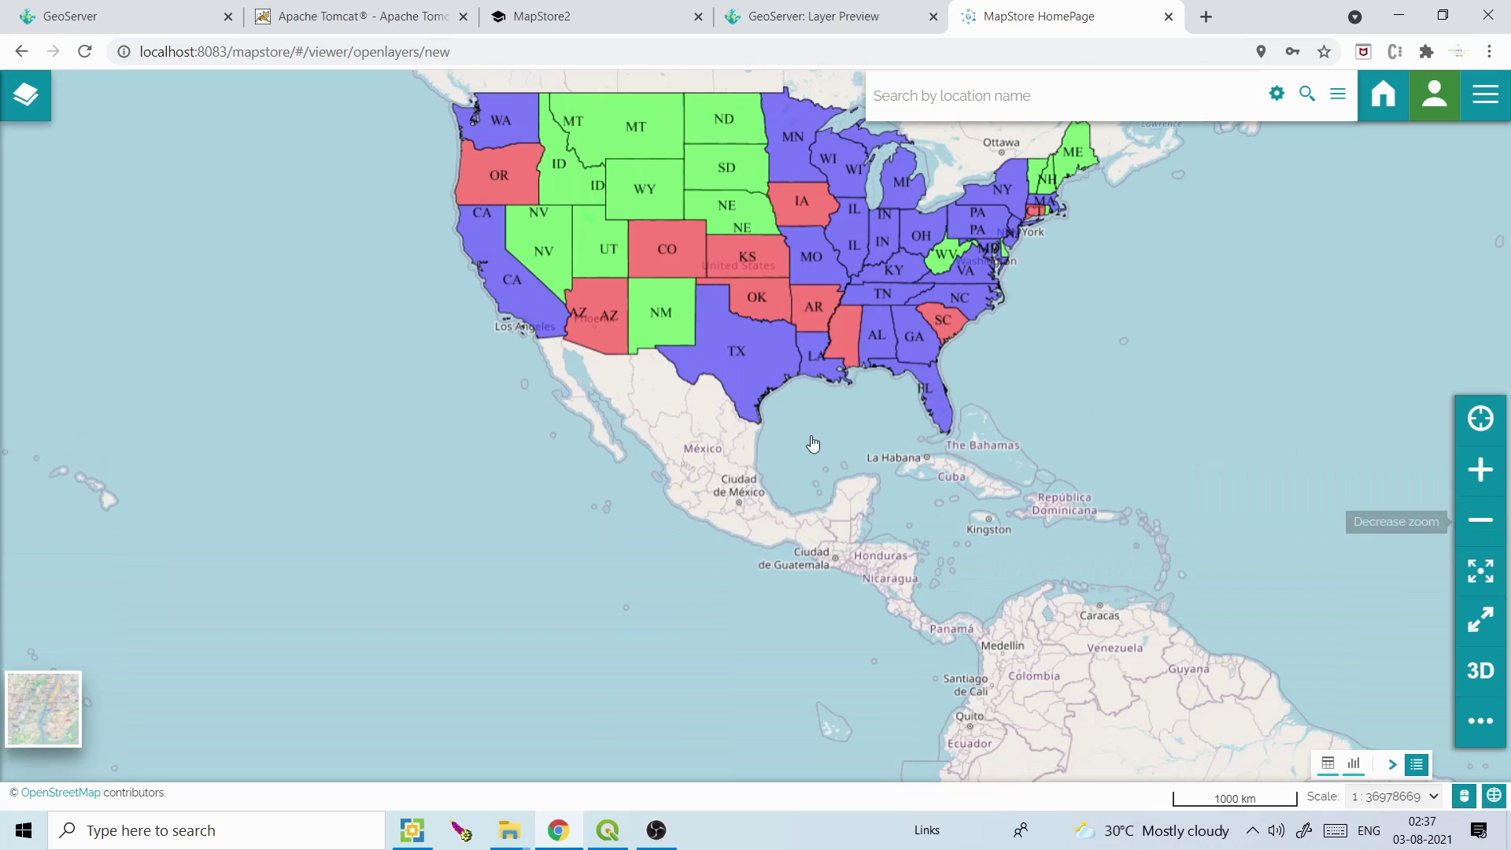
{"action": "left_click", "coordinate": [30, 104]}
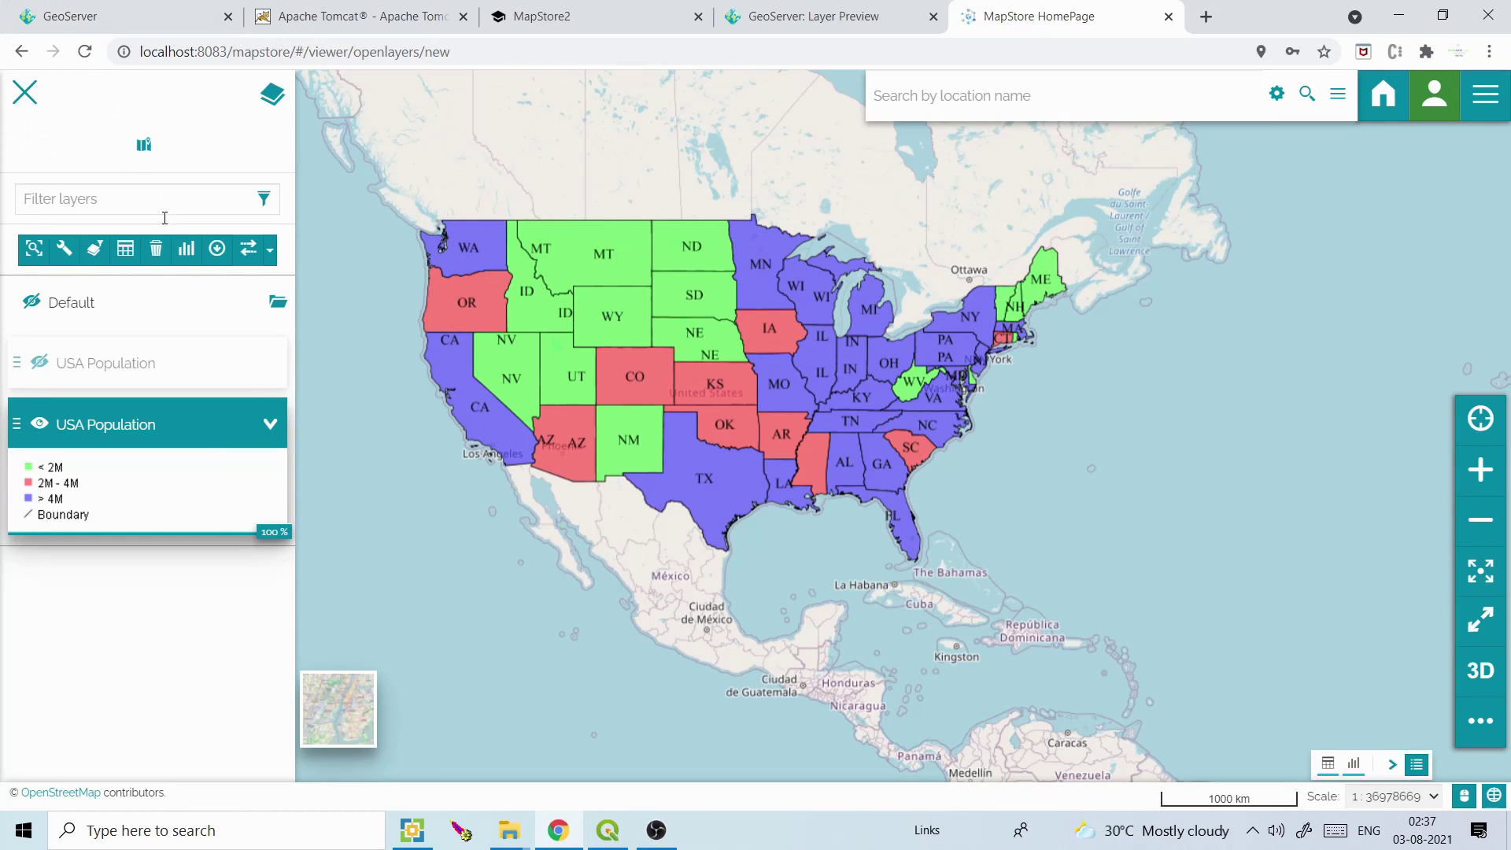
Toggle the USA Population table and chart widgets, leaving them collapsed
{"action": "left_click", "coordinate": [1418, 768]}
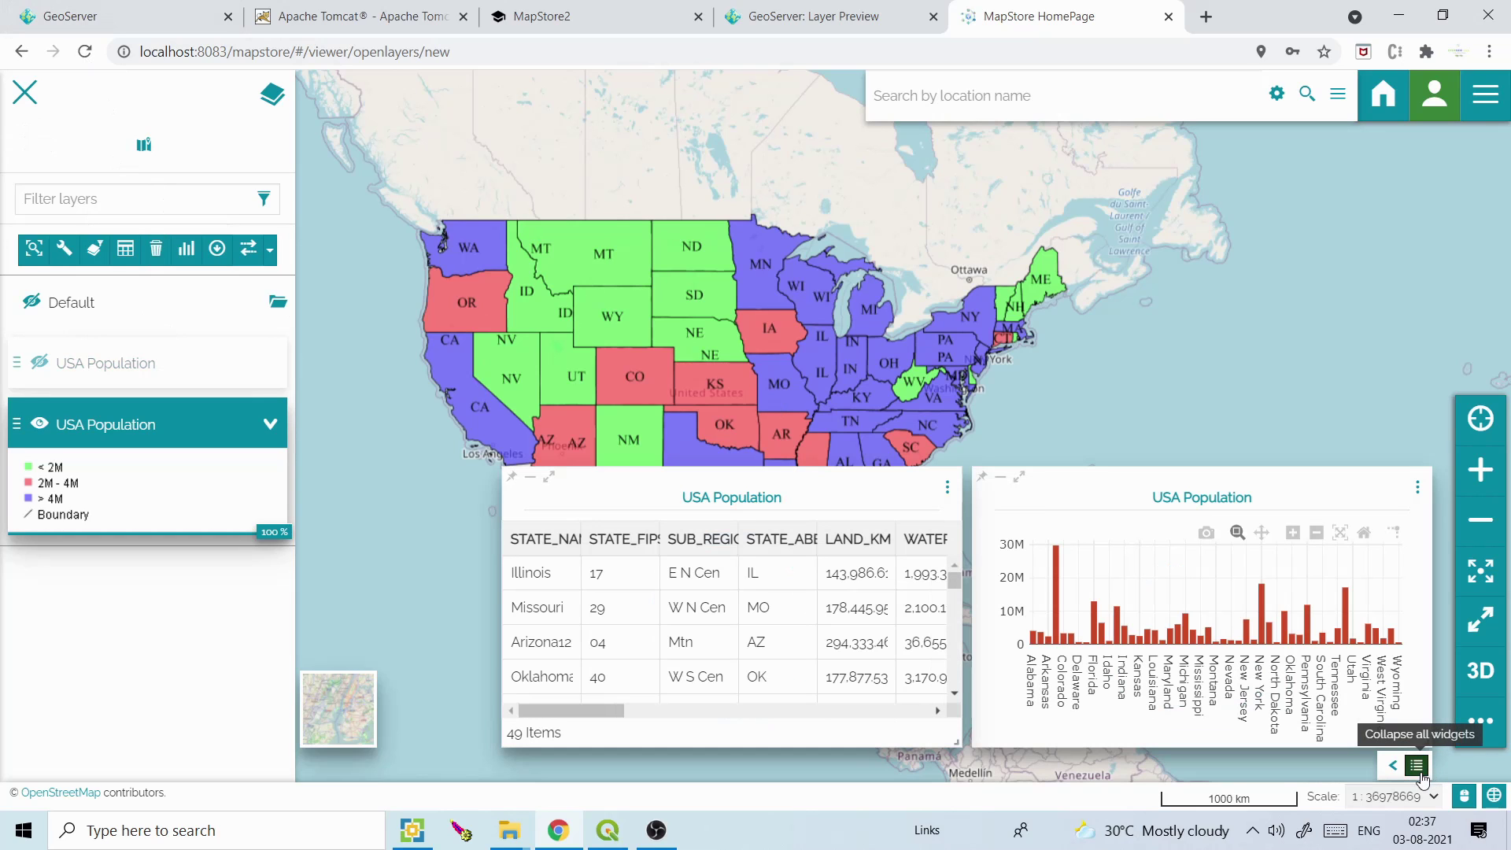
{"action": "left_click", "coordinate": [1419, 768]}
{"action": "left_click", "coordinate": [1418, 768]}
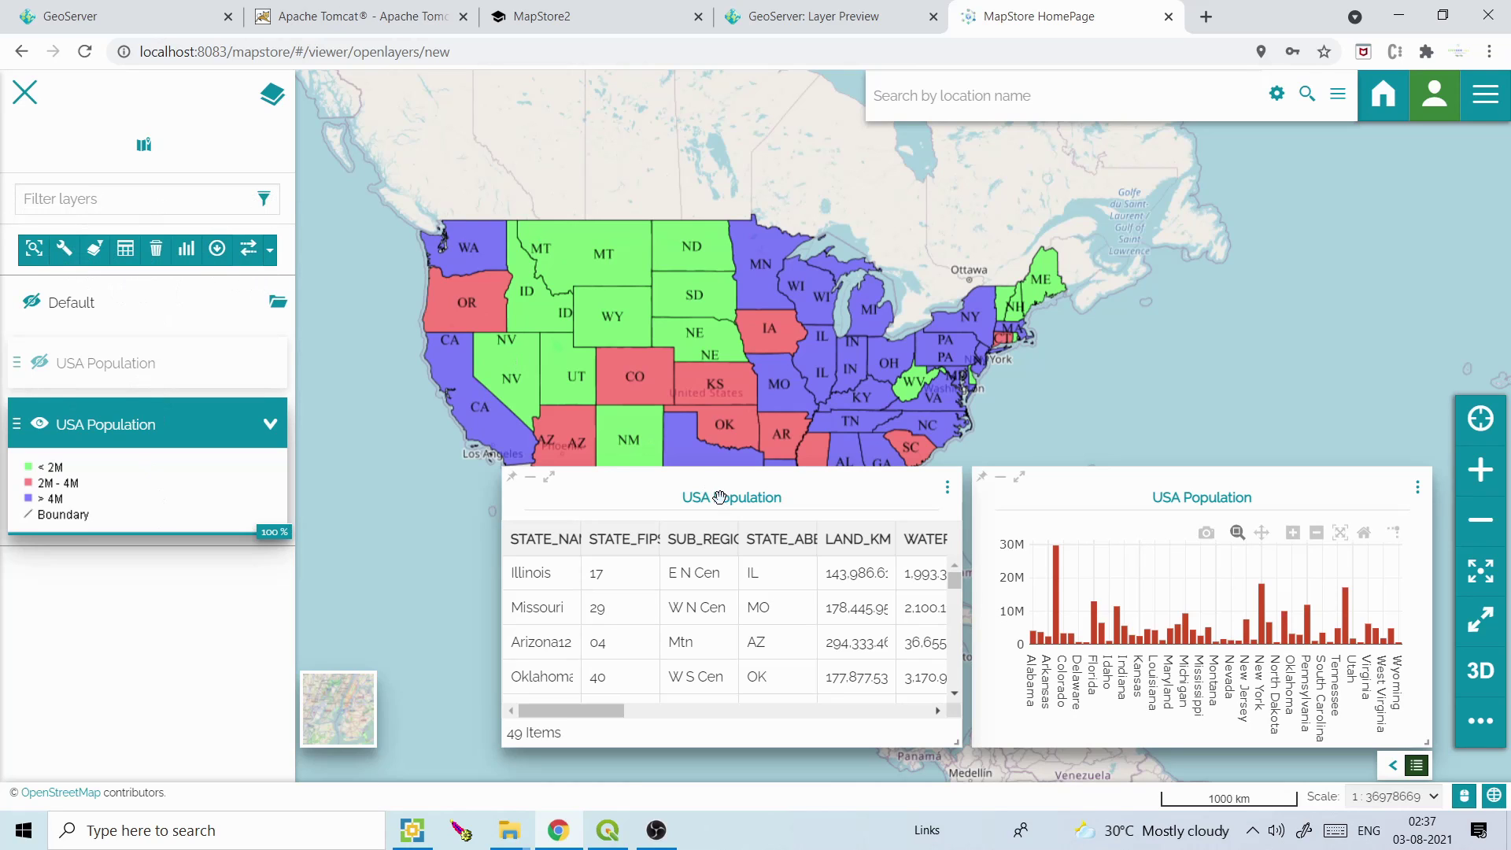
{"action": "left_click", "coordinate": [1416, 765]}
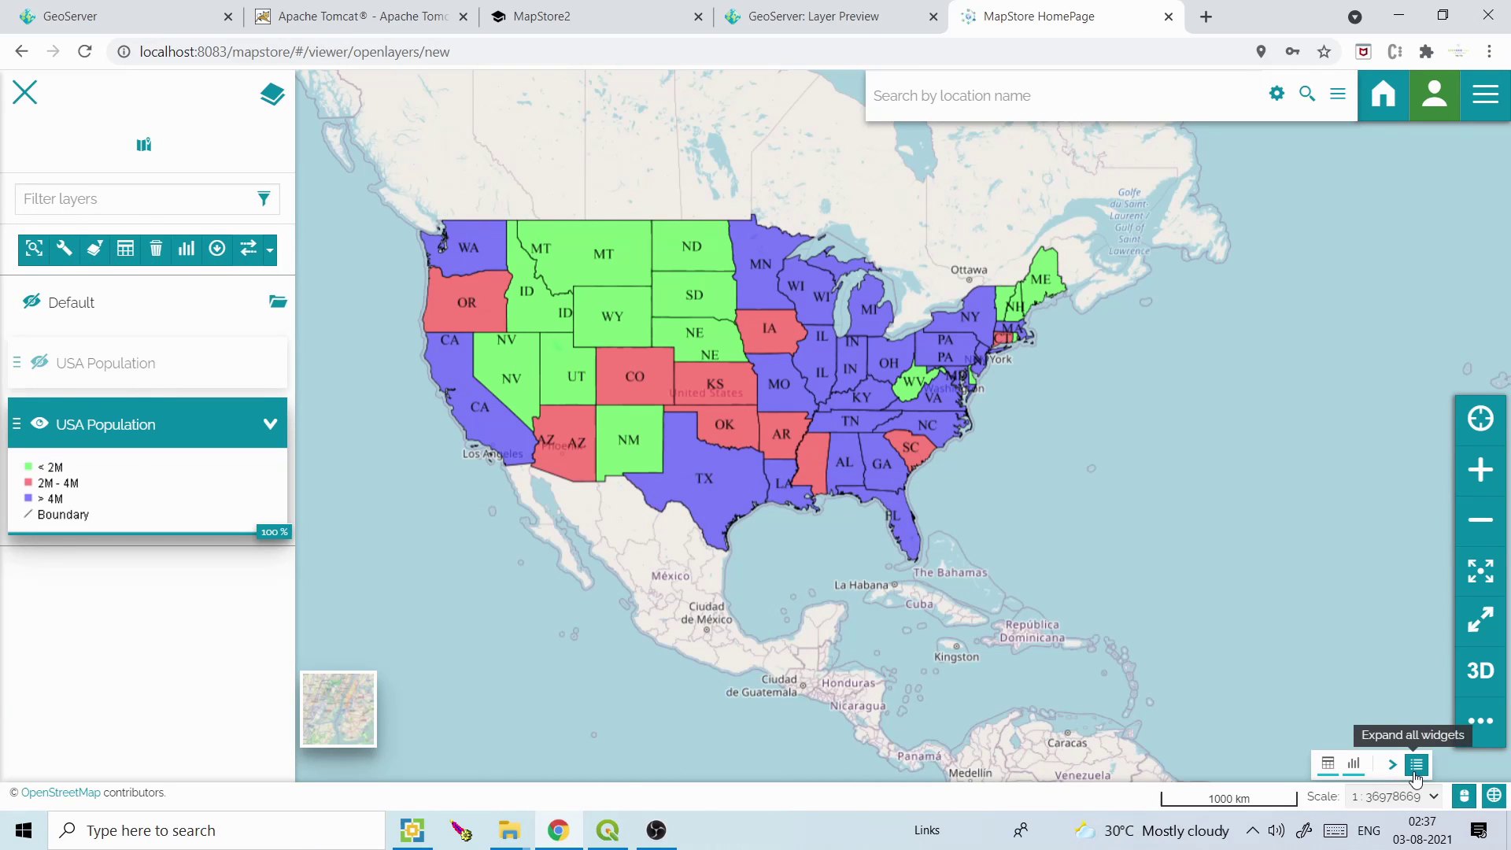
Measure a distance line, then an area polygon over Mexico
{"action": "left_click", "coordinate": [1485, 94]}
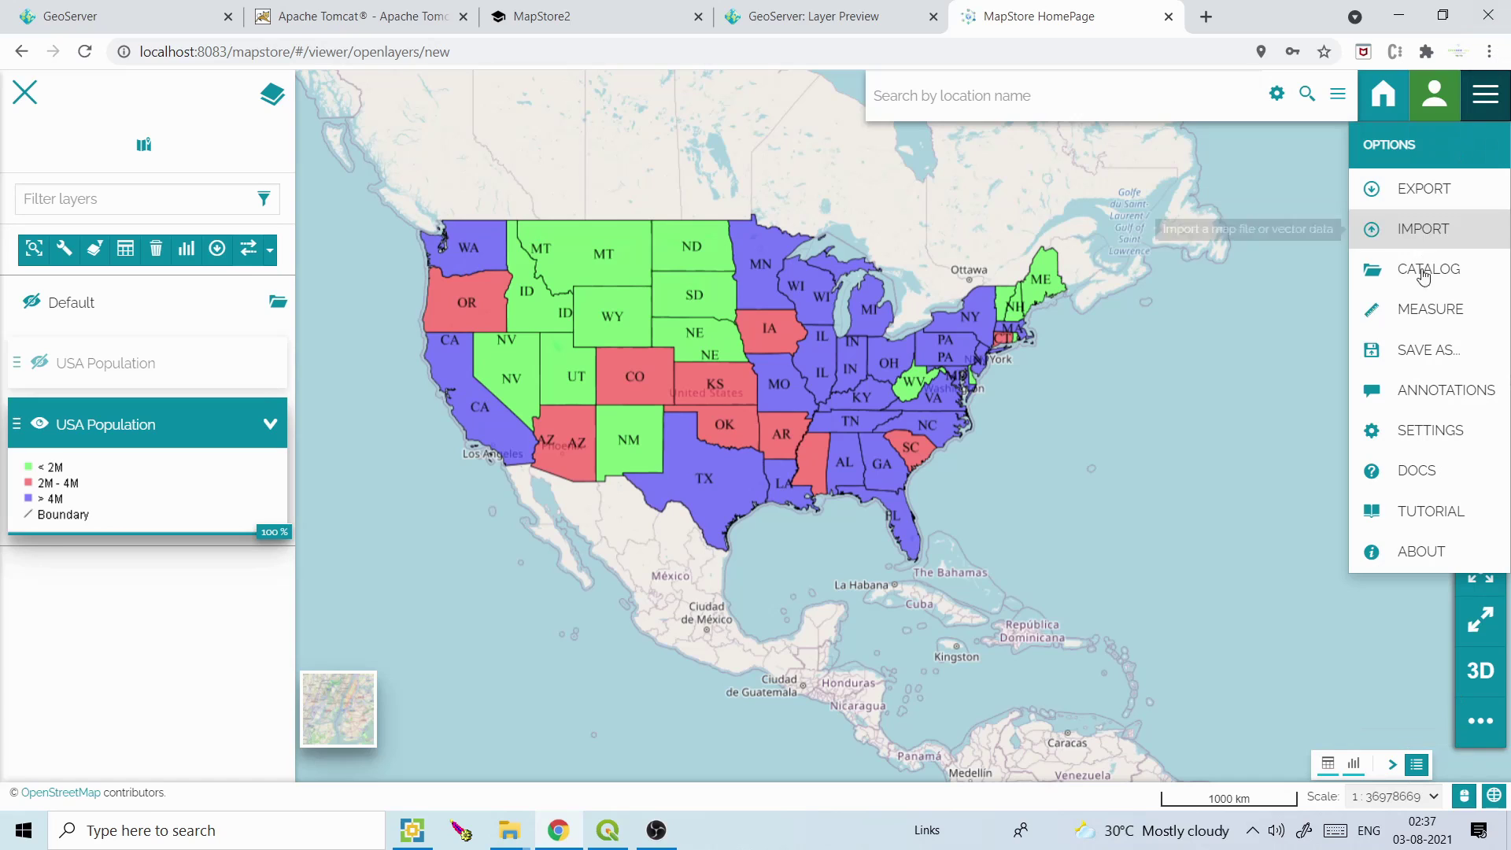
{"action": "left_click", "coordinate": [1408, 311]}
{"action": "left_click", "coordinate": [464, 522]}
{"action": "left_click", "coordinate": [623, 538]}
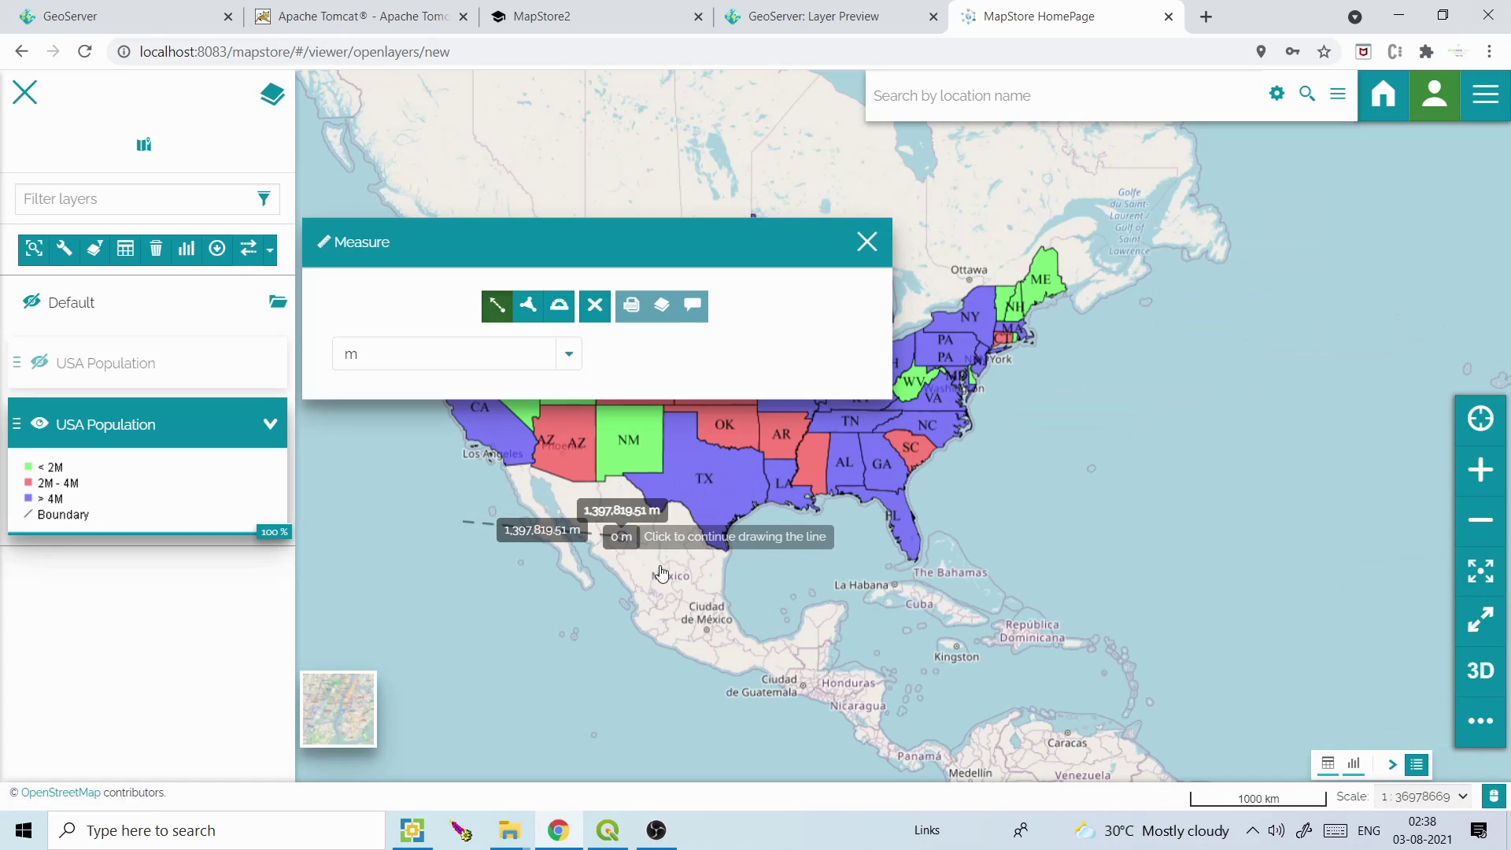
{"action": "left_click", "coordinate": [527, 306]}
{"action": "left_click", "coordinate": [472, 634]}
{"action": "left_click", "coordinate": [539, 608]}
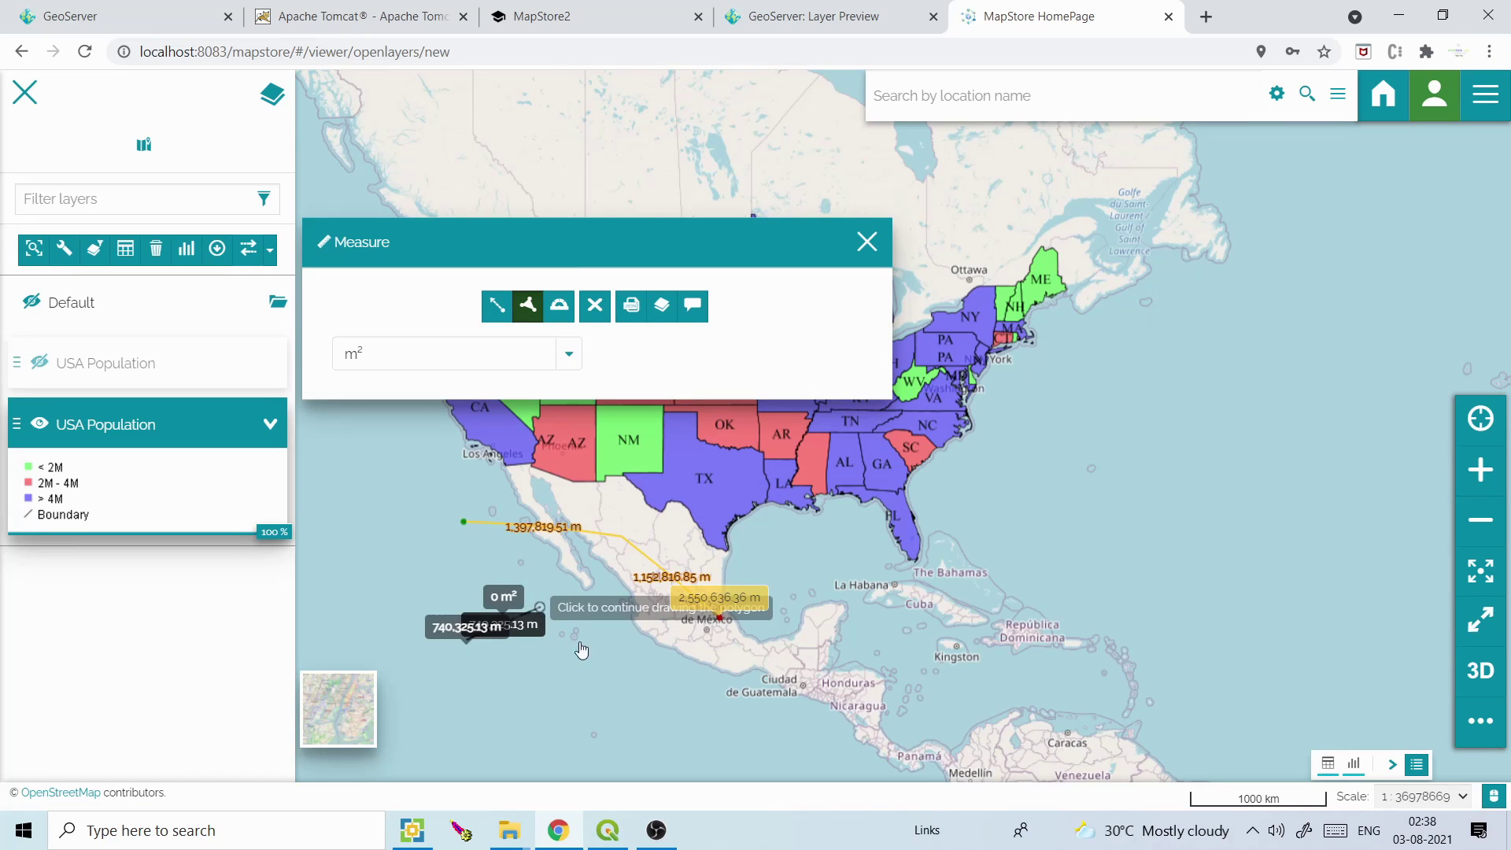
{"action": "left_click_drag", "start_coordinate": [540, 609], "coordinate": [605, 670]}
{"action": "double_click", "coordinate": [506, 603]}
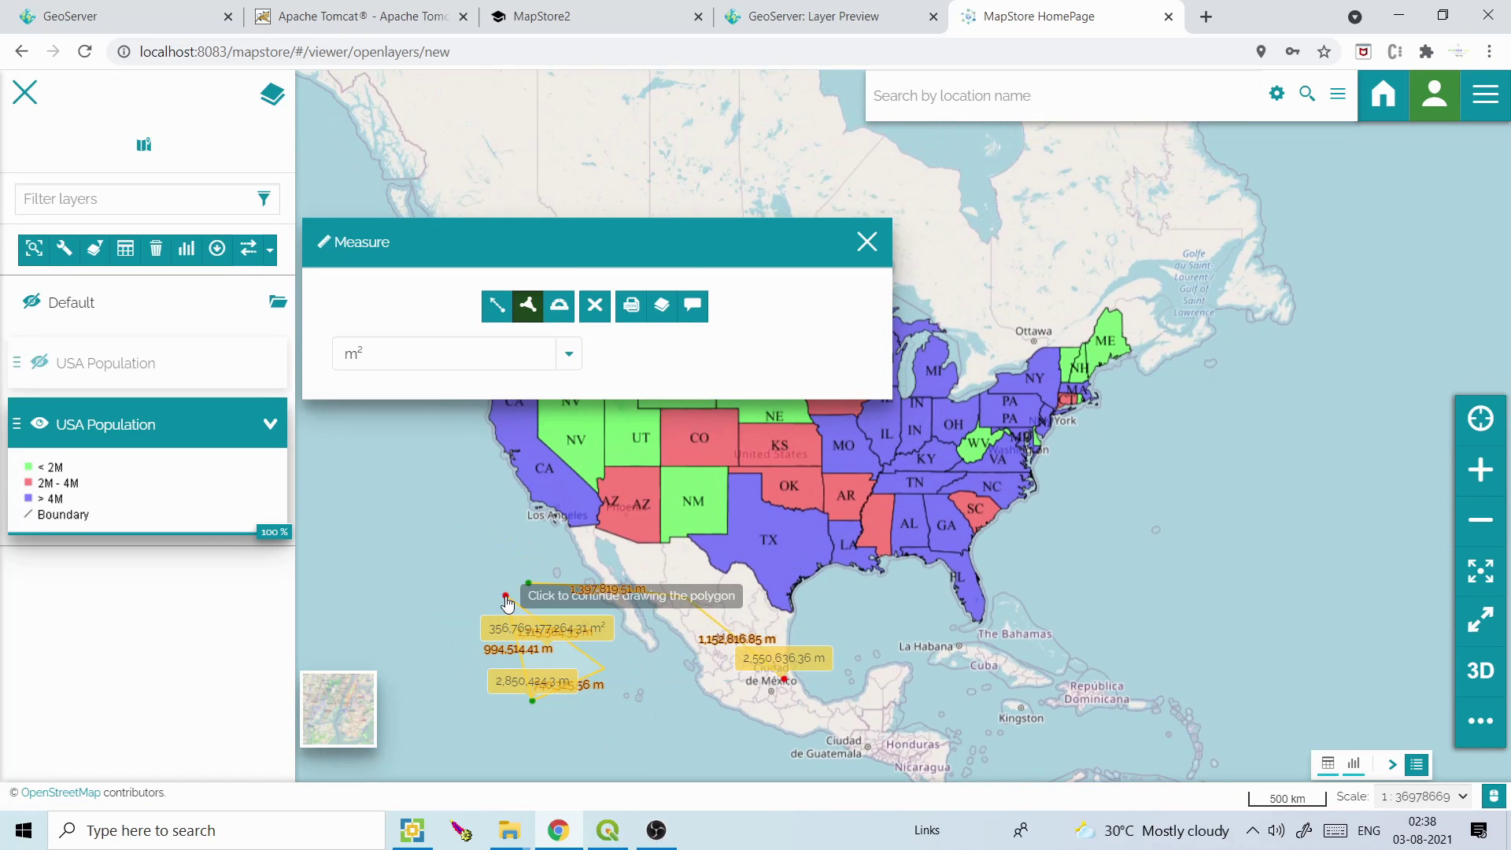
Measure a bearing west of Mexico, clear all measurements and close the measuring tool
{"action": "left_click", "coordinate": [559, 305]}
{"action": "left_click", "coordinate": [356, 522]}
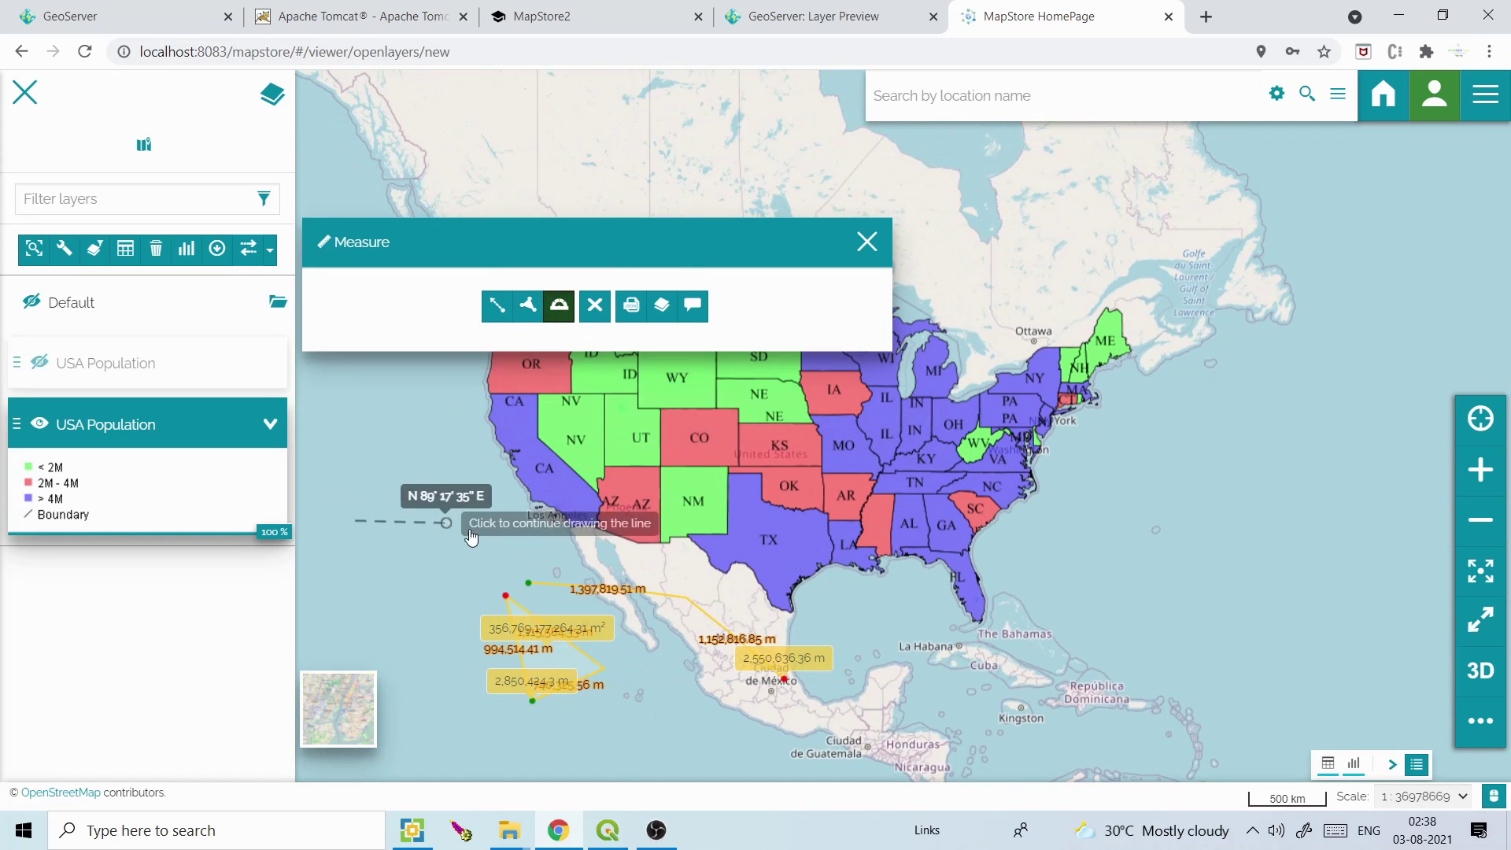
{"action": "left_click", "coordinate": [476, 530]}
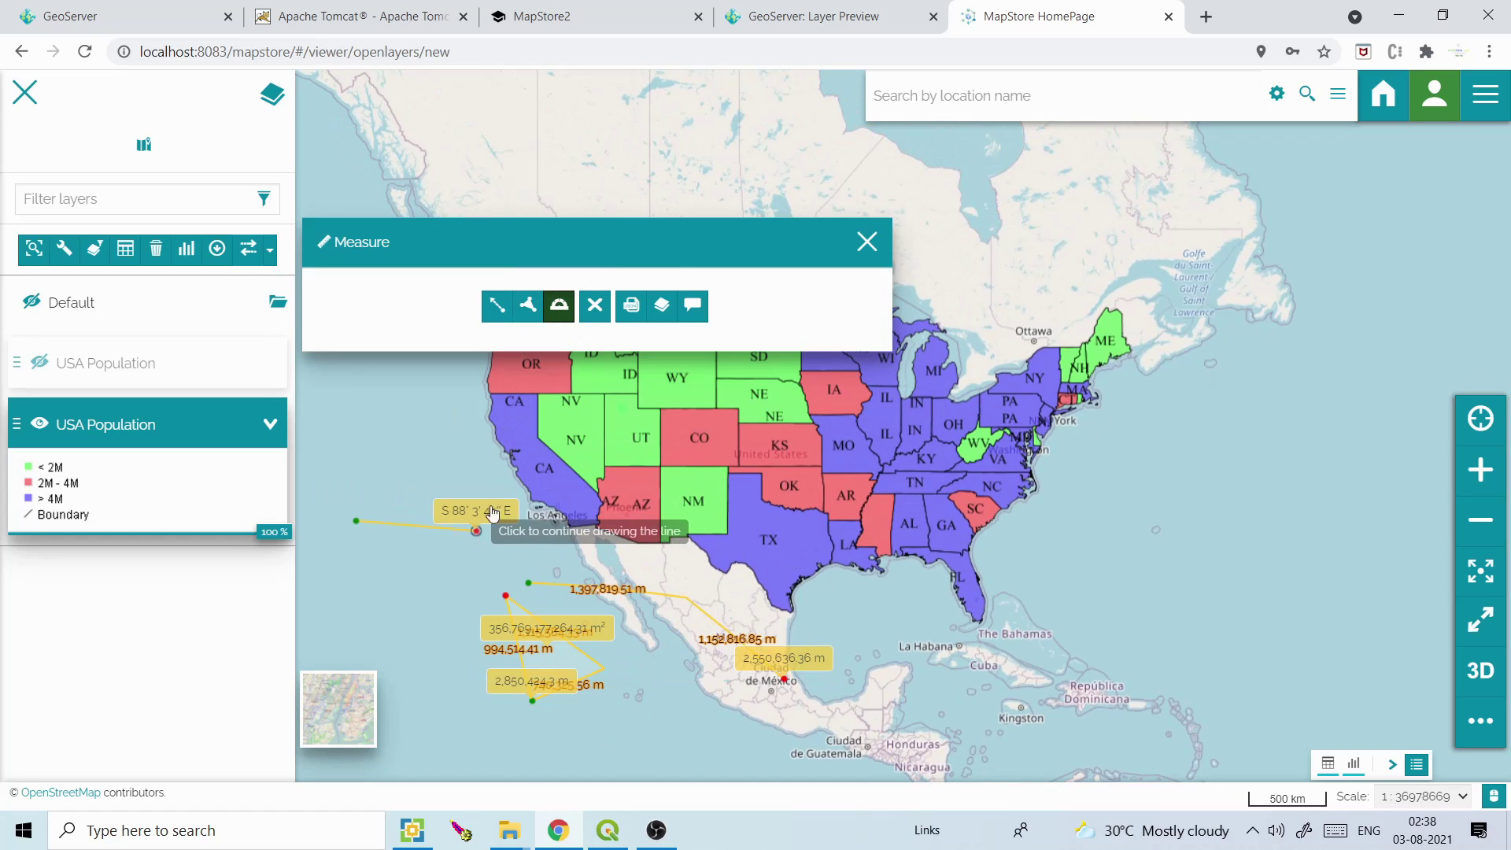
{"action": "left_click", "coordinate": [596, 308]}
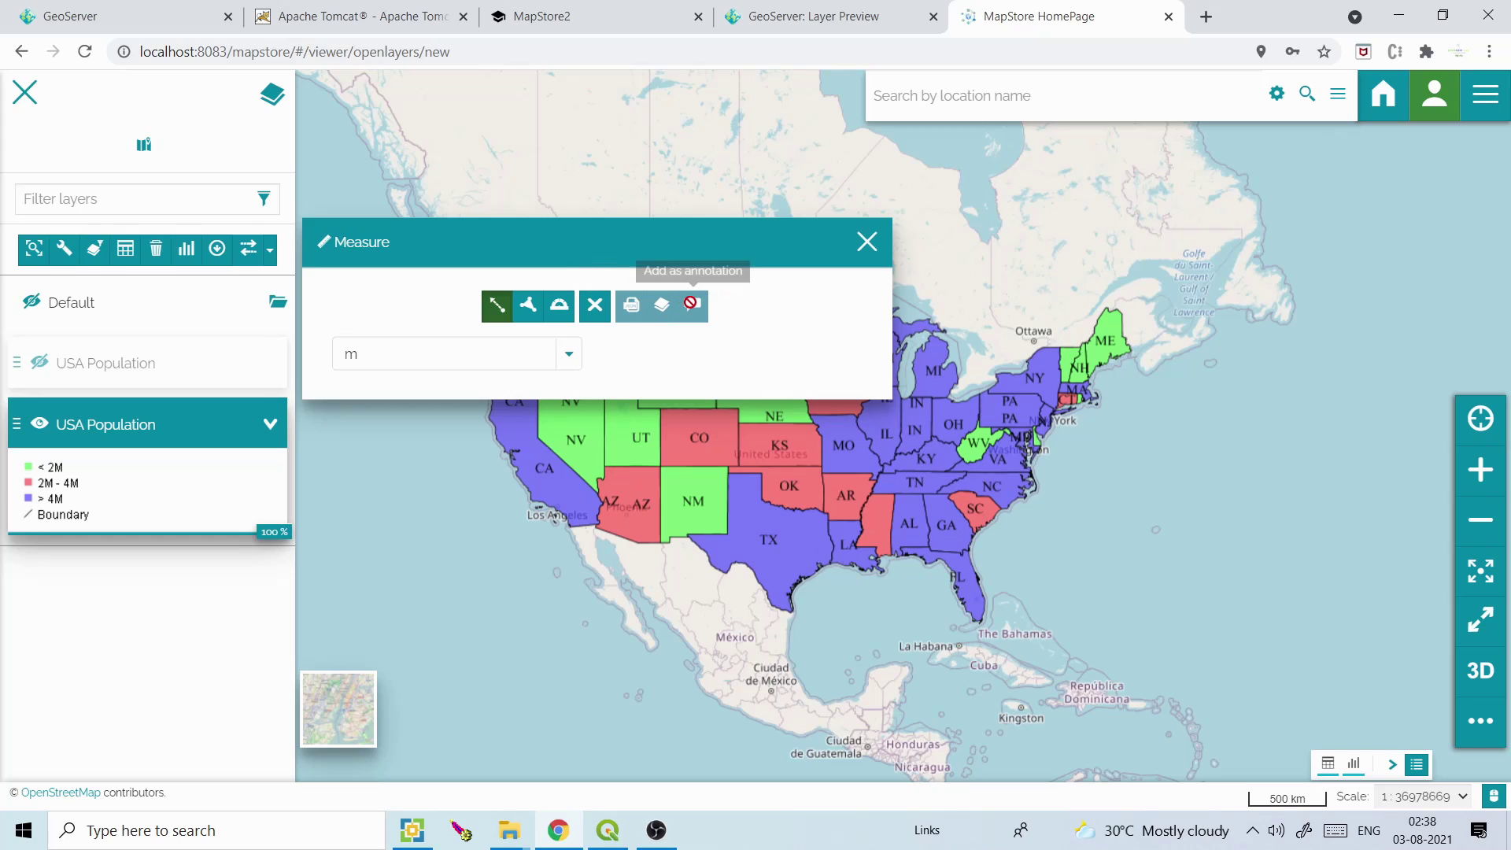
{"action": "left_click", "coordinate": [865, 242]}
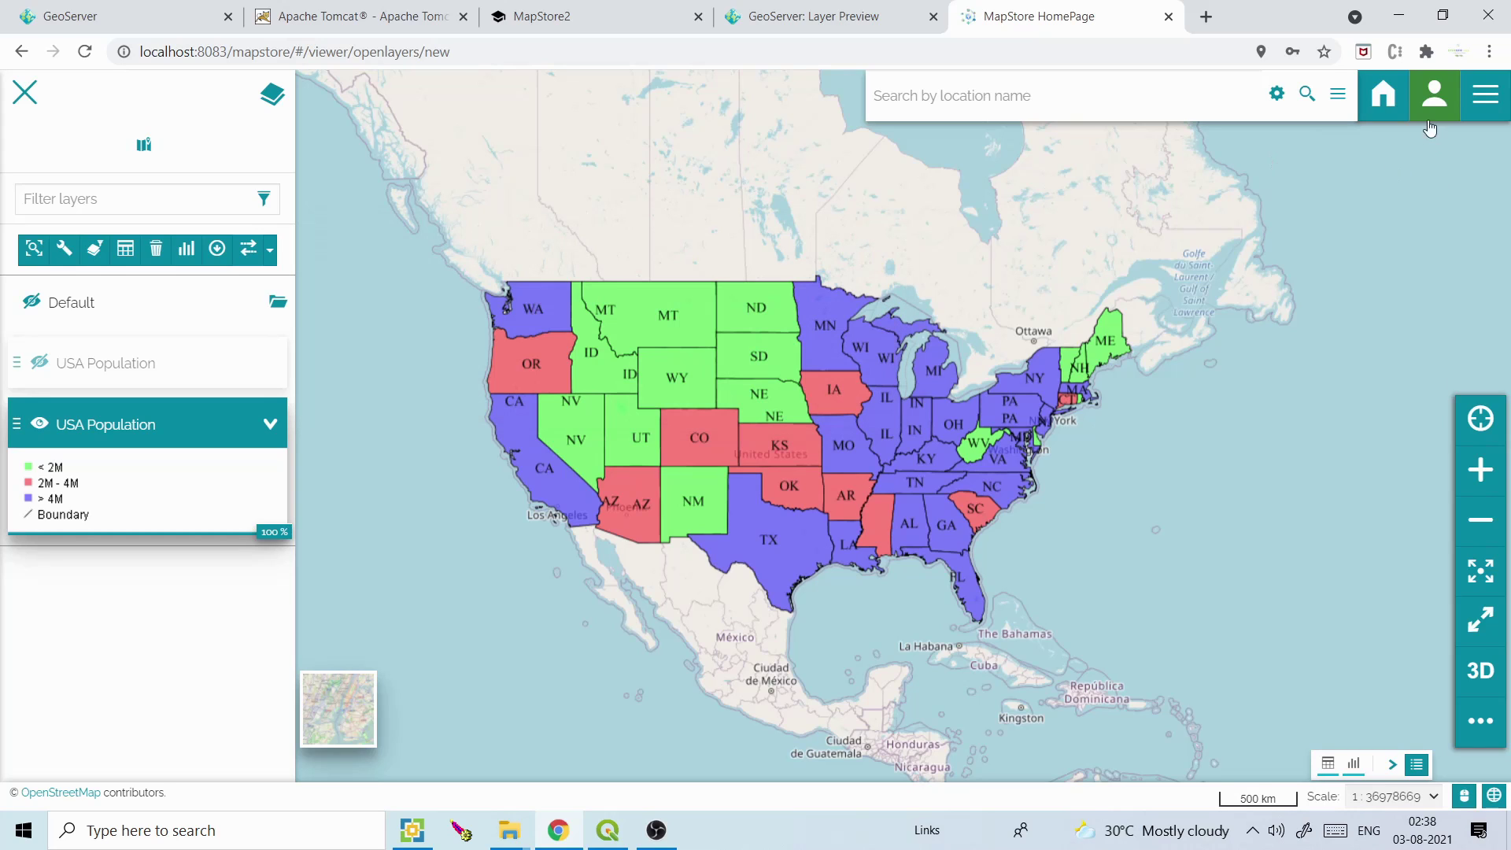
Choose Import from the options menu and browse the computer for a file
{"action": "left_click", "coordinate": [1483, 101]}
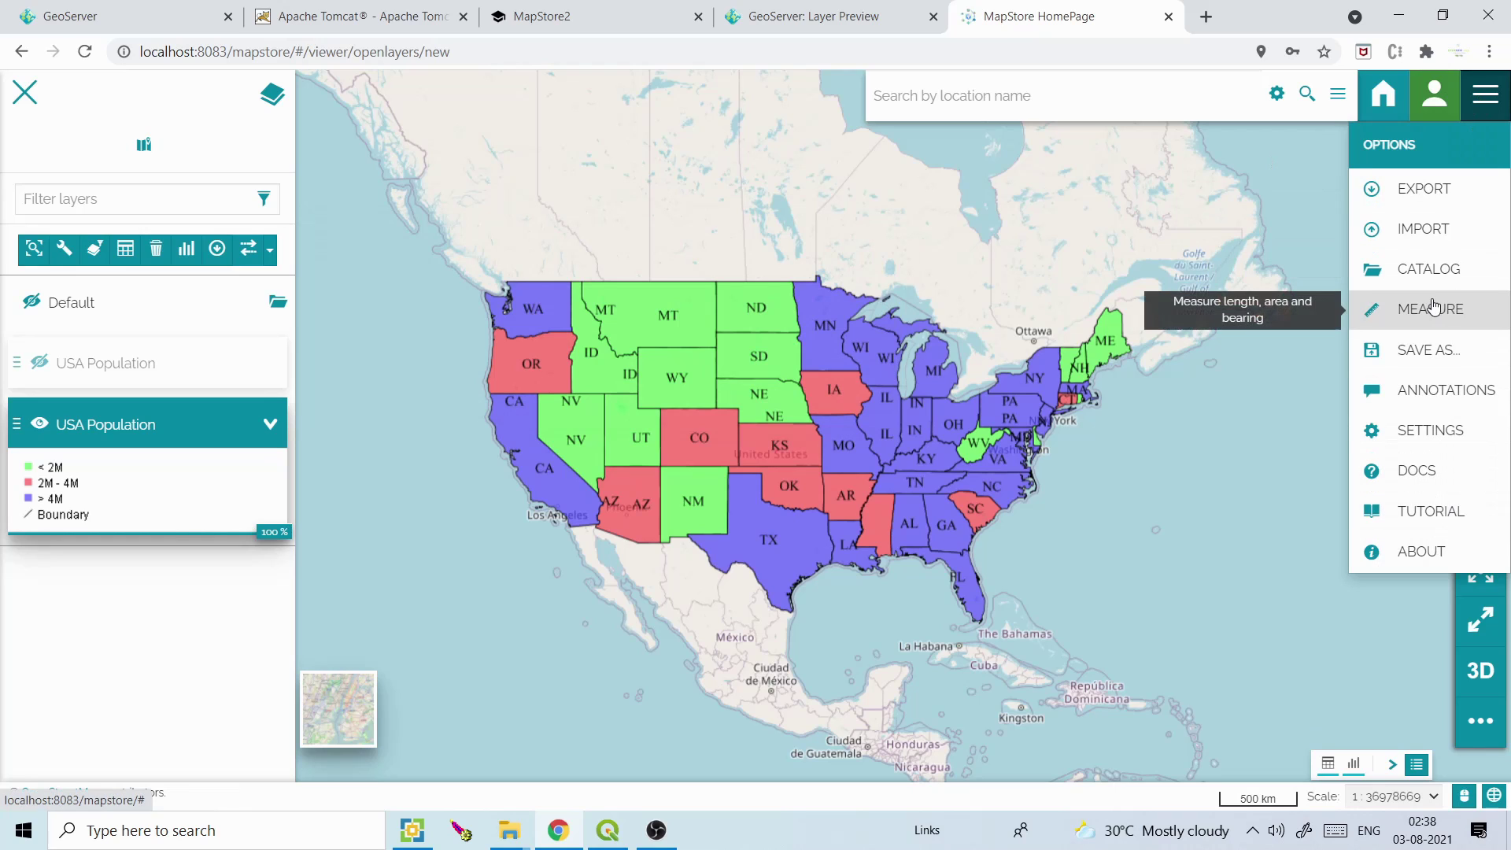
{"action": "left_click", "coordinate": [1436, 236]}
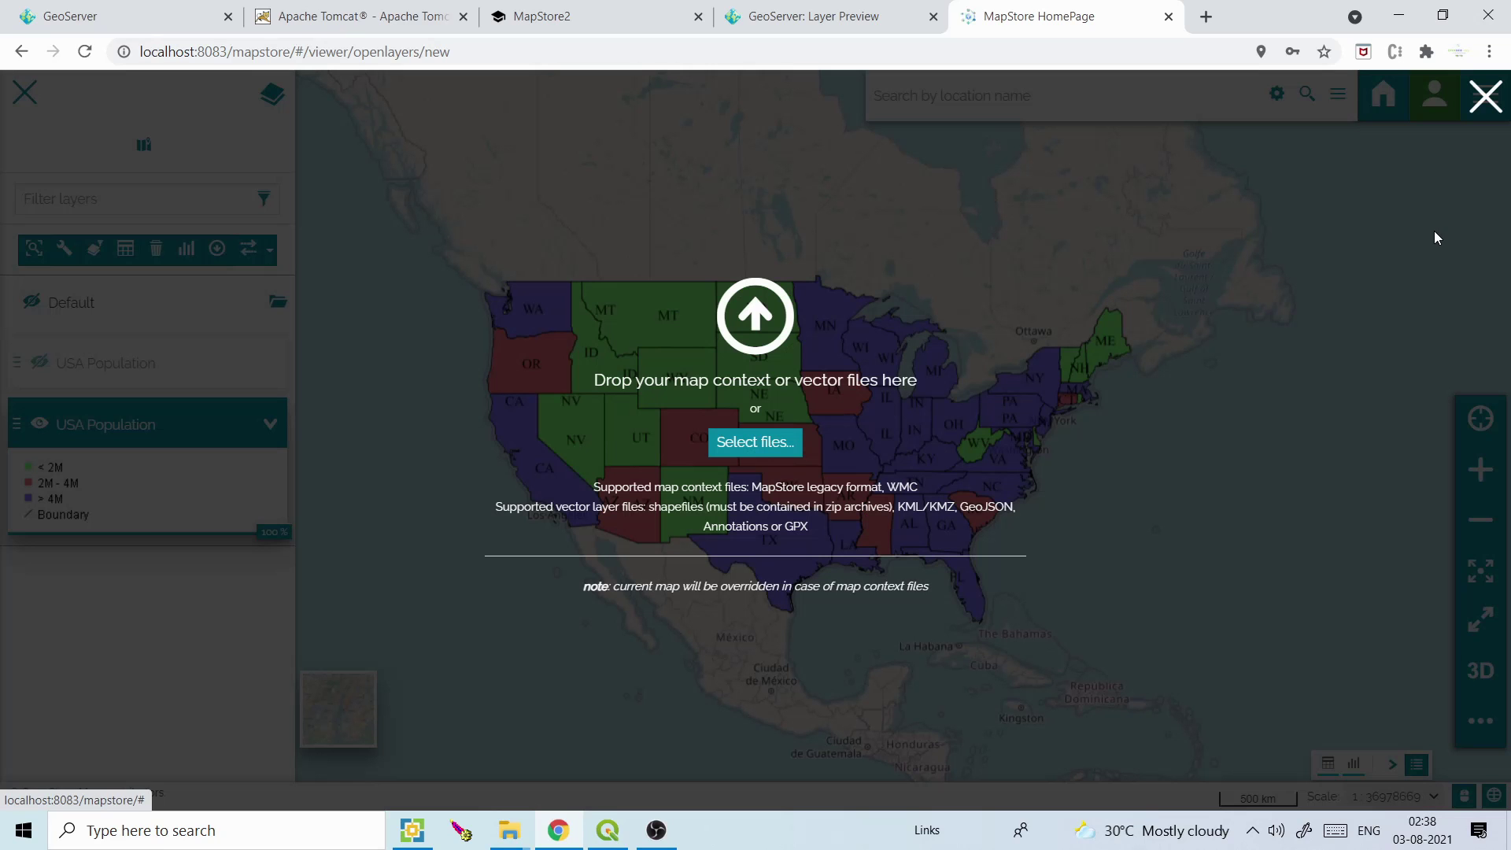
{"action": "left_click", "coordinate": [757, 449]}
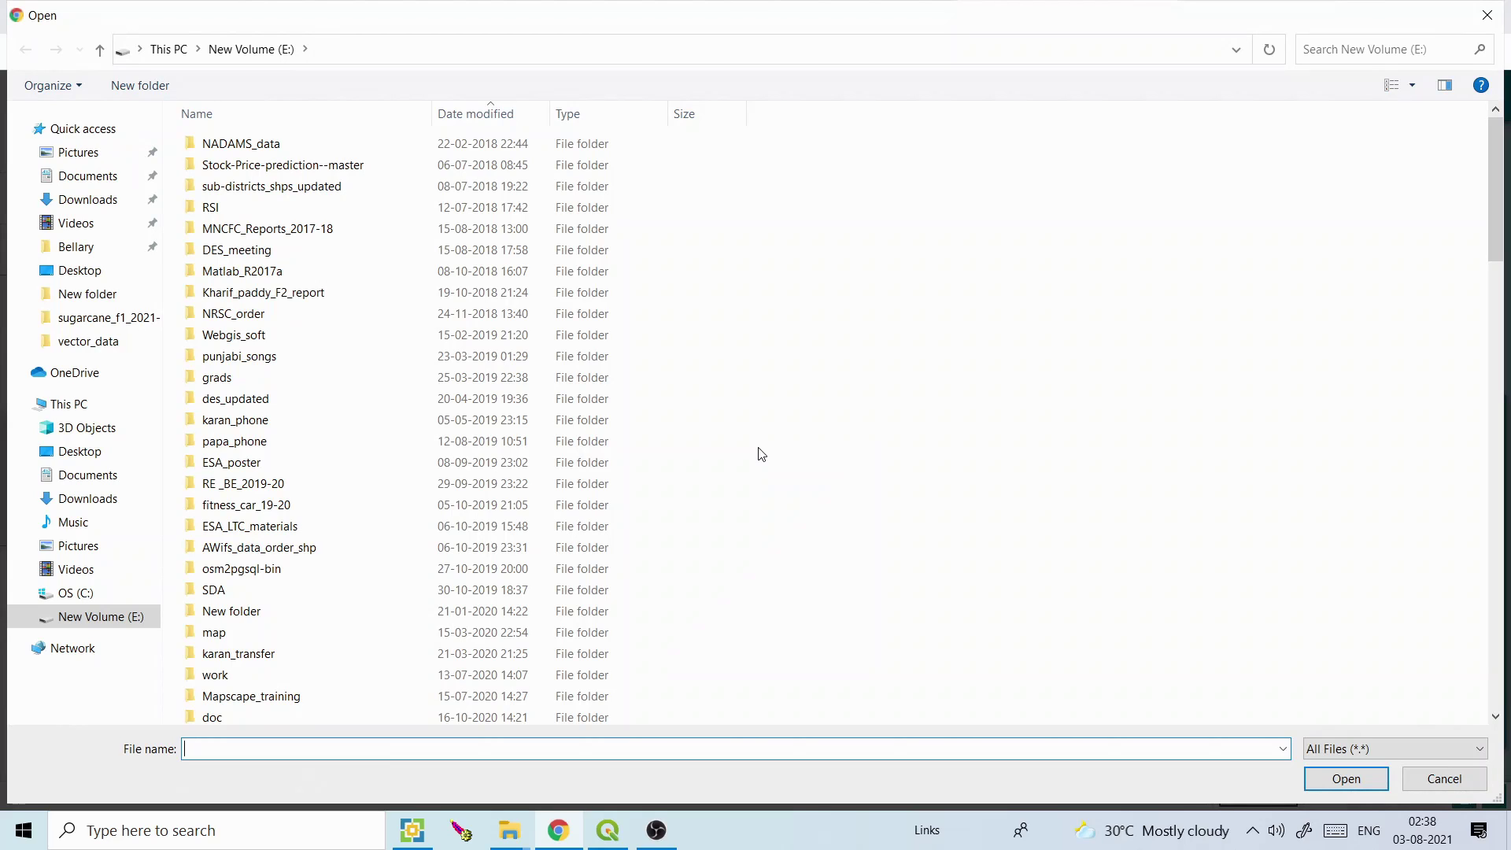
Scroll the E: drive listing and pick India_Districts_Boundary.zip
{"action": "left_click_drag", "start_coordinate": [1495, 202], "coordinate": [1499, 654]}
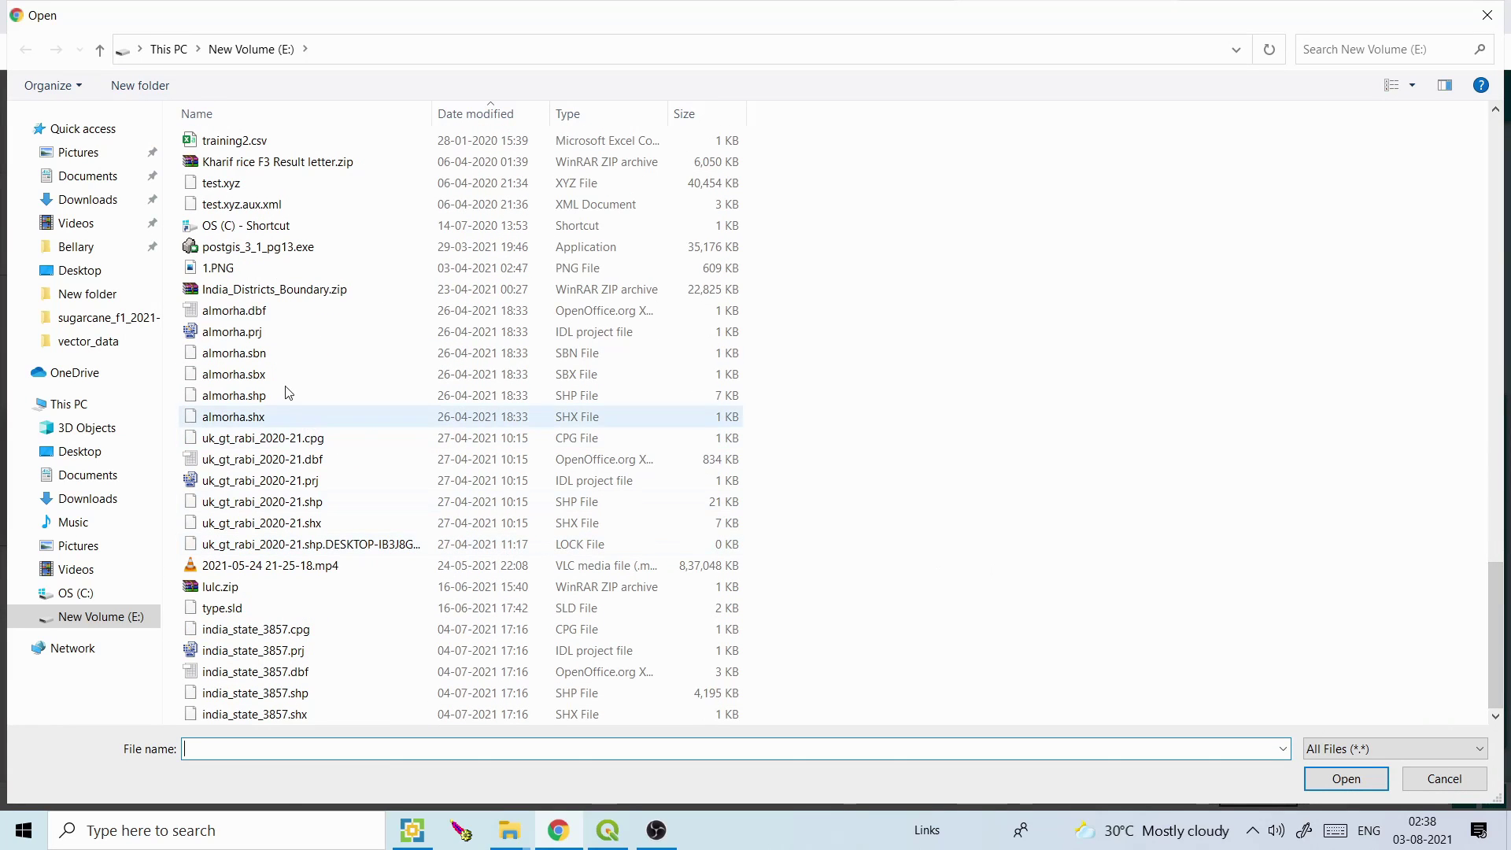
{"action": "double_click", "coordinate": [277, 293]}
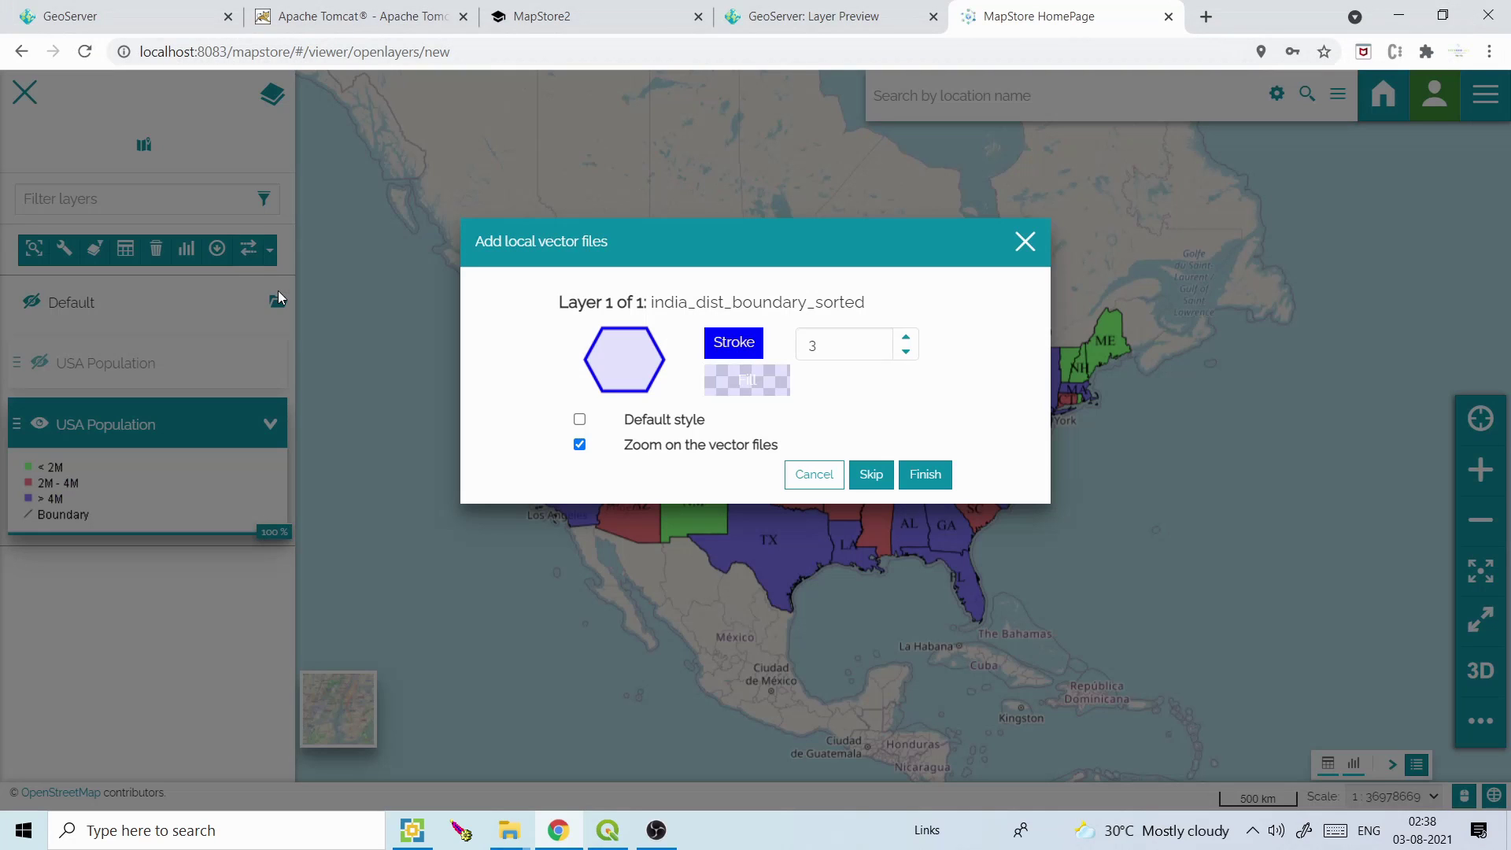
Give india_dist_boundary_sorted a 1-width outline and red fill at about 46 alpha, then finish
{"action": "left_click", "coordinate": [905, 352]}
{"action": "left_click", "coordinate": [905, 352]}
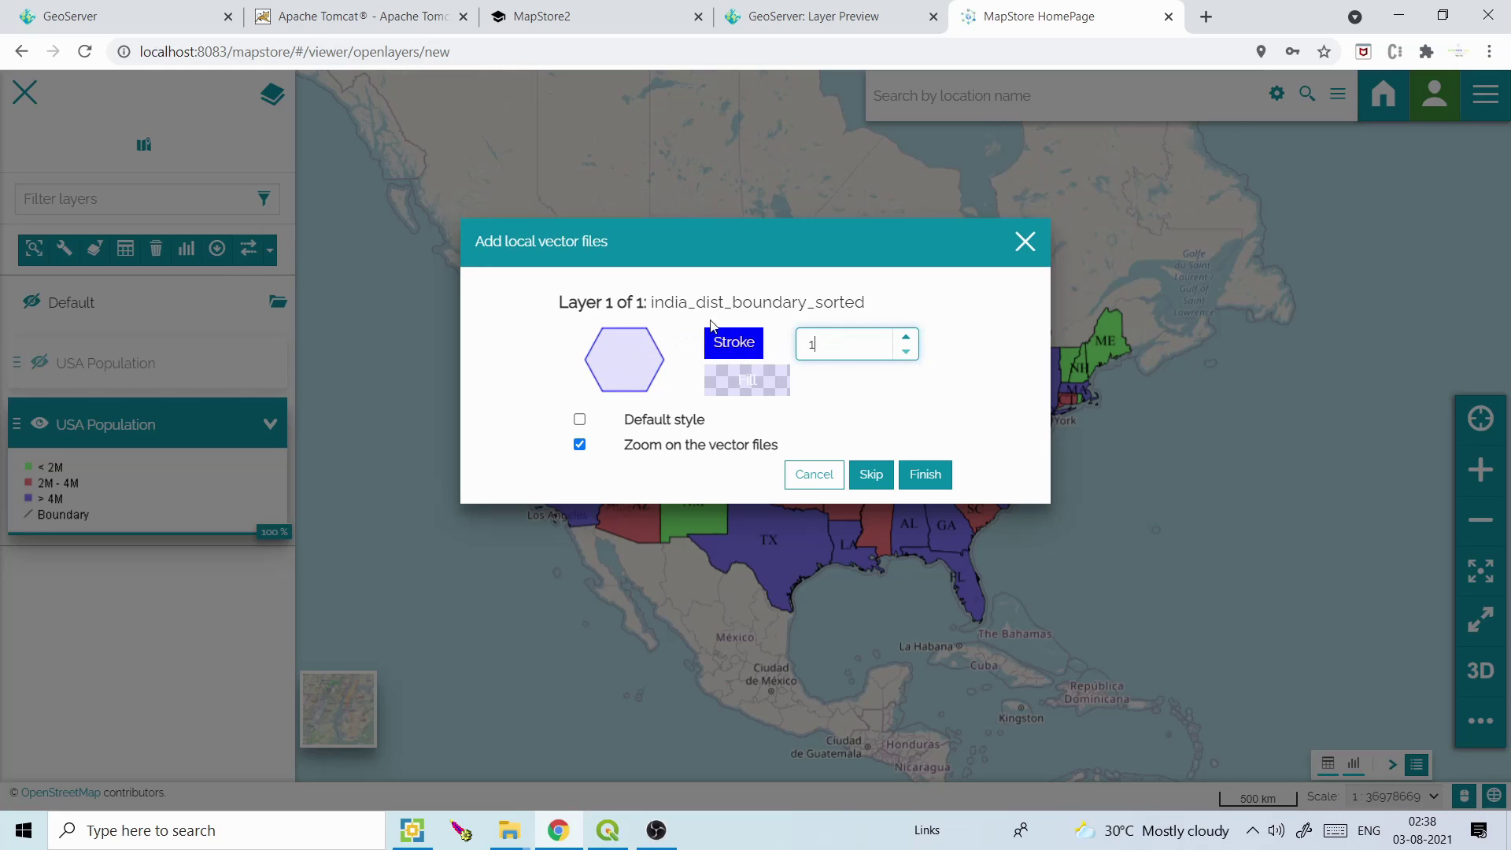
{"action": "left_click", "coordinate": [750, 393]}
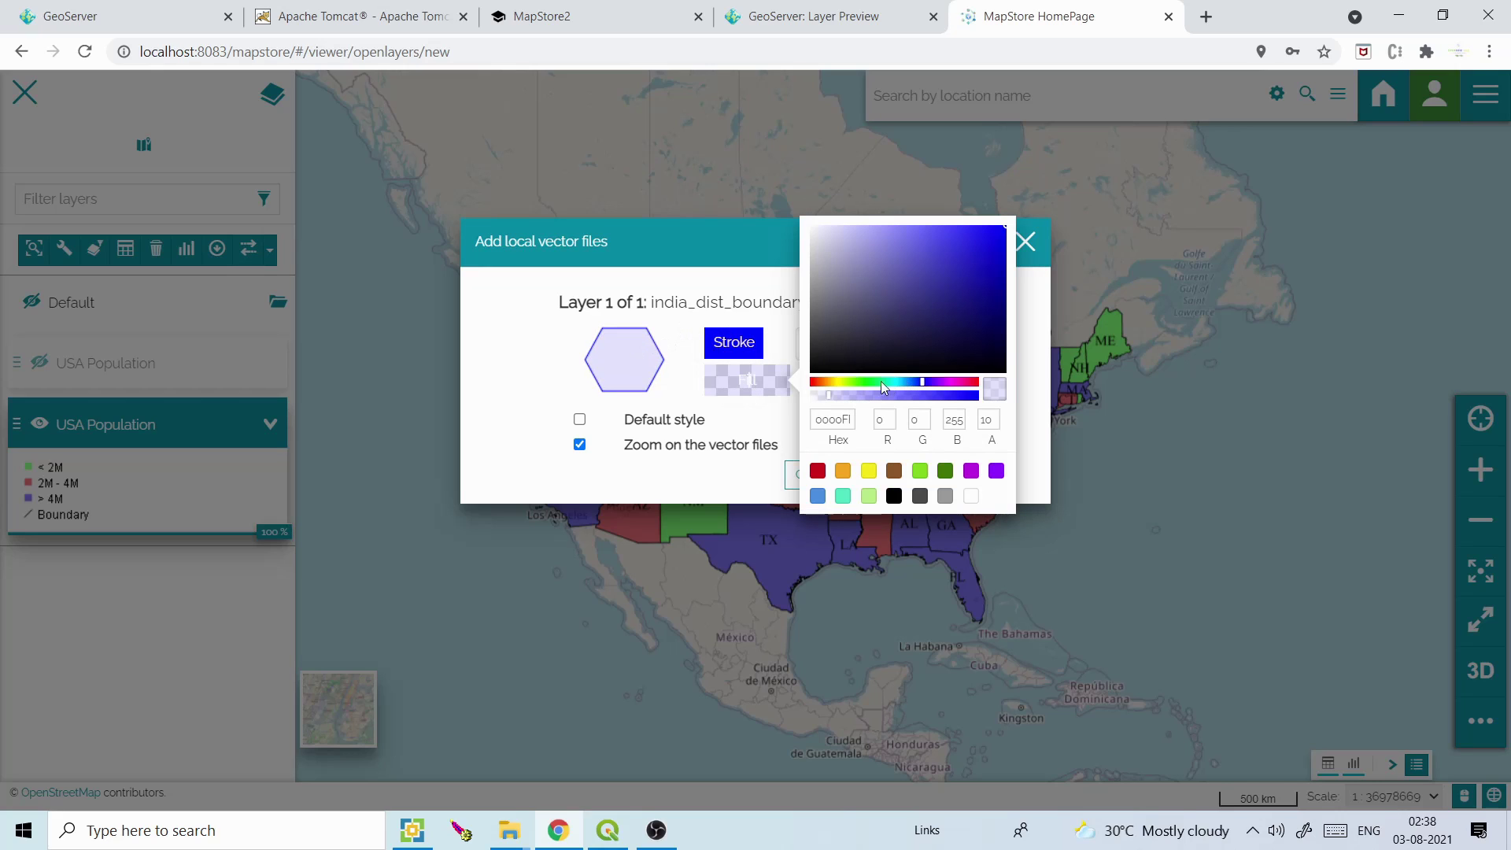
{"action": "left_click_drag", "start_coordinate": [832, 401], "coordinate": [882, 393]}
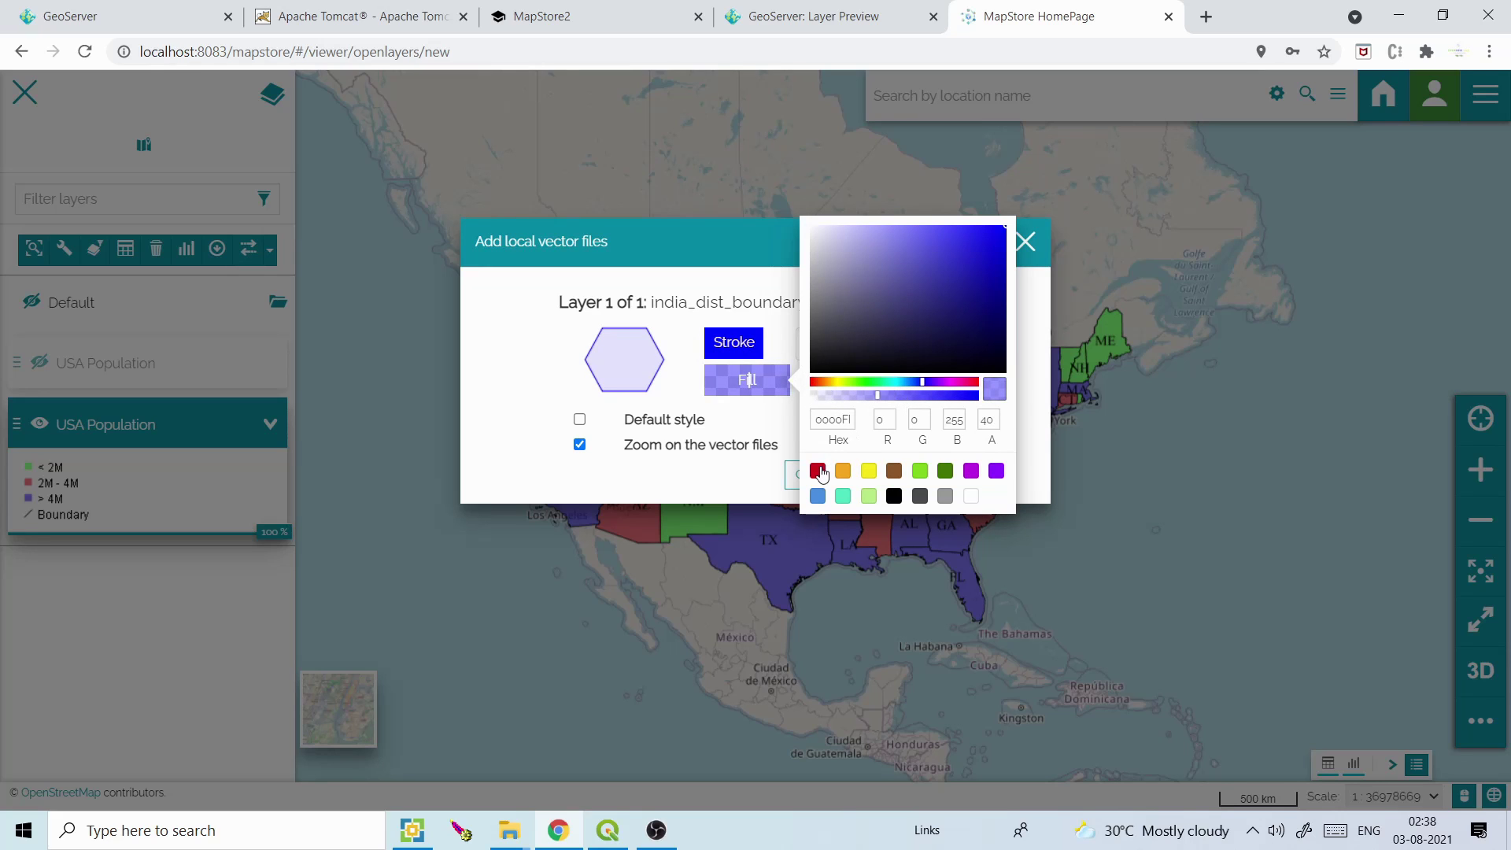
{"action": "left_click", "coordinate": [819, 471]}
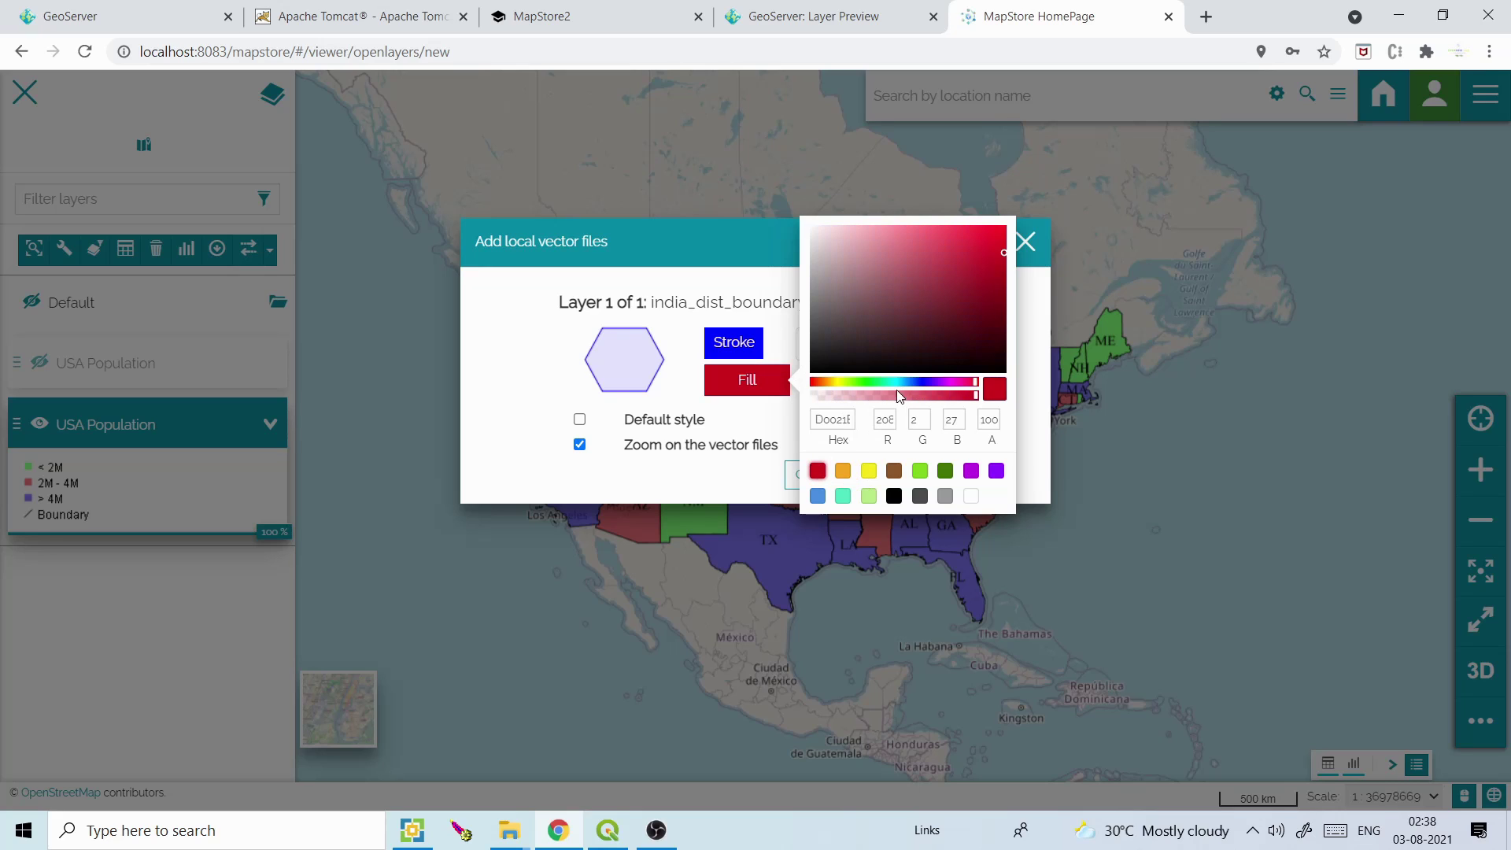
{"action": "left_click_drag", "start_coordinate": [964, 394], "coordinate": [887, 394]}
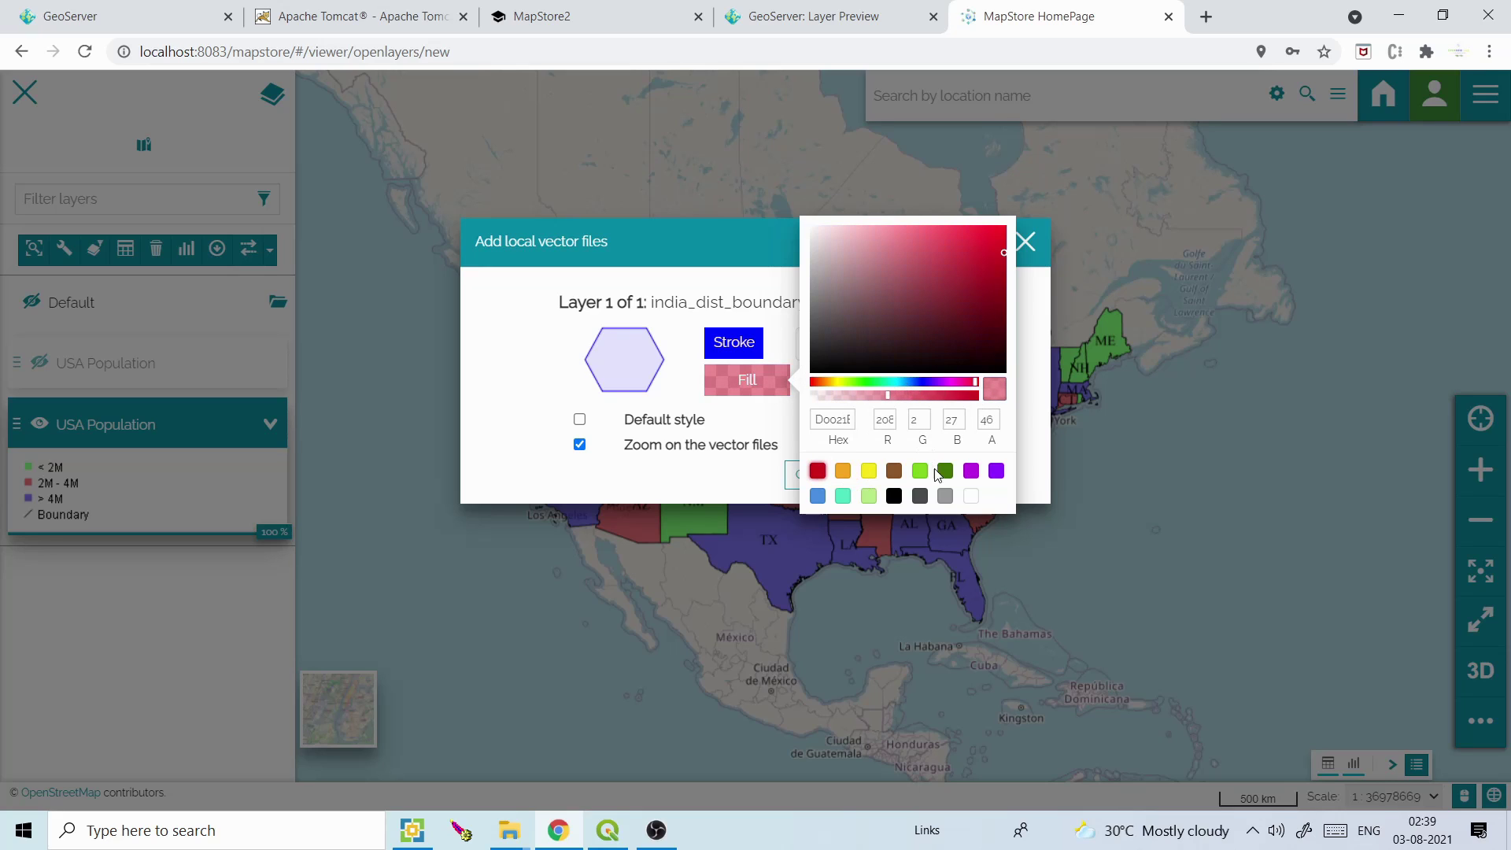
{"action": "left_click", "coordinate": [1027, 406]}
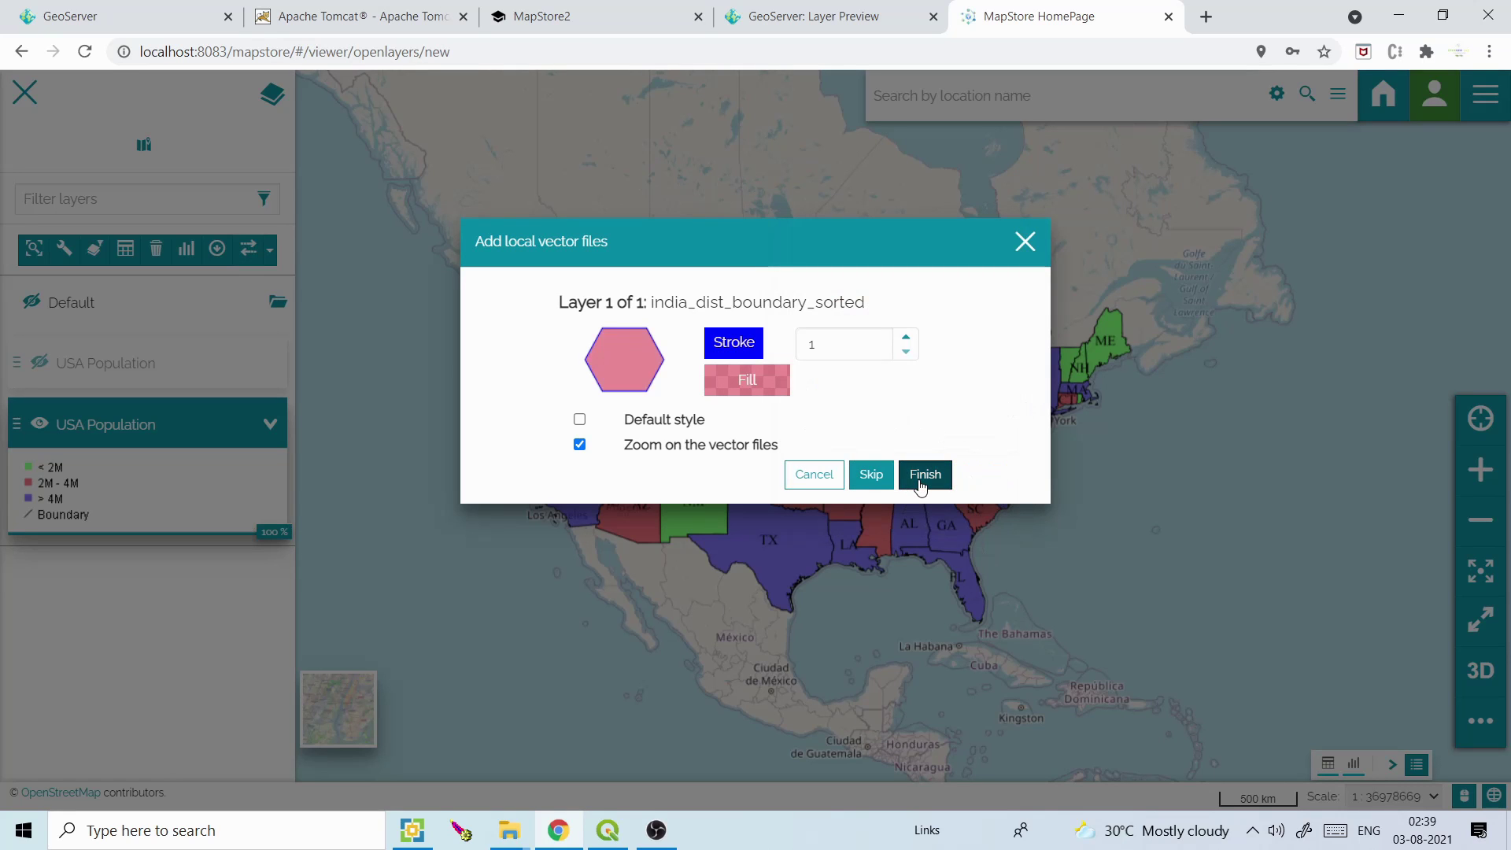
{"action": "left_click", "coordinate": [921, 475]}
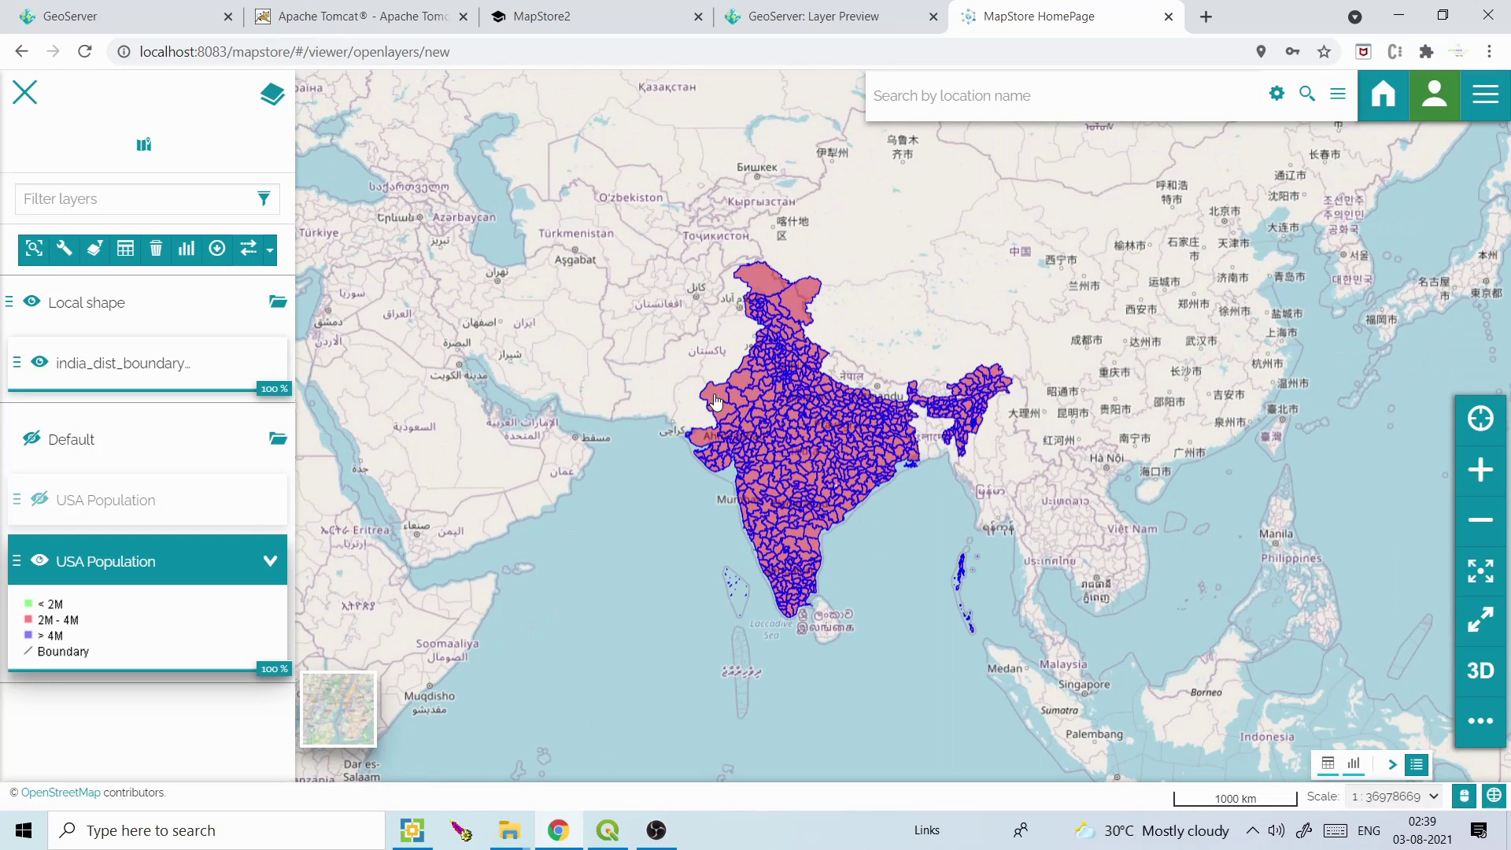
Identify points in western India, select india_dist_boundary, and zoom into Jaisalmer and Jodhpur in Rajasthan
{"action": "left_click", "coordinate": [715, 399]}
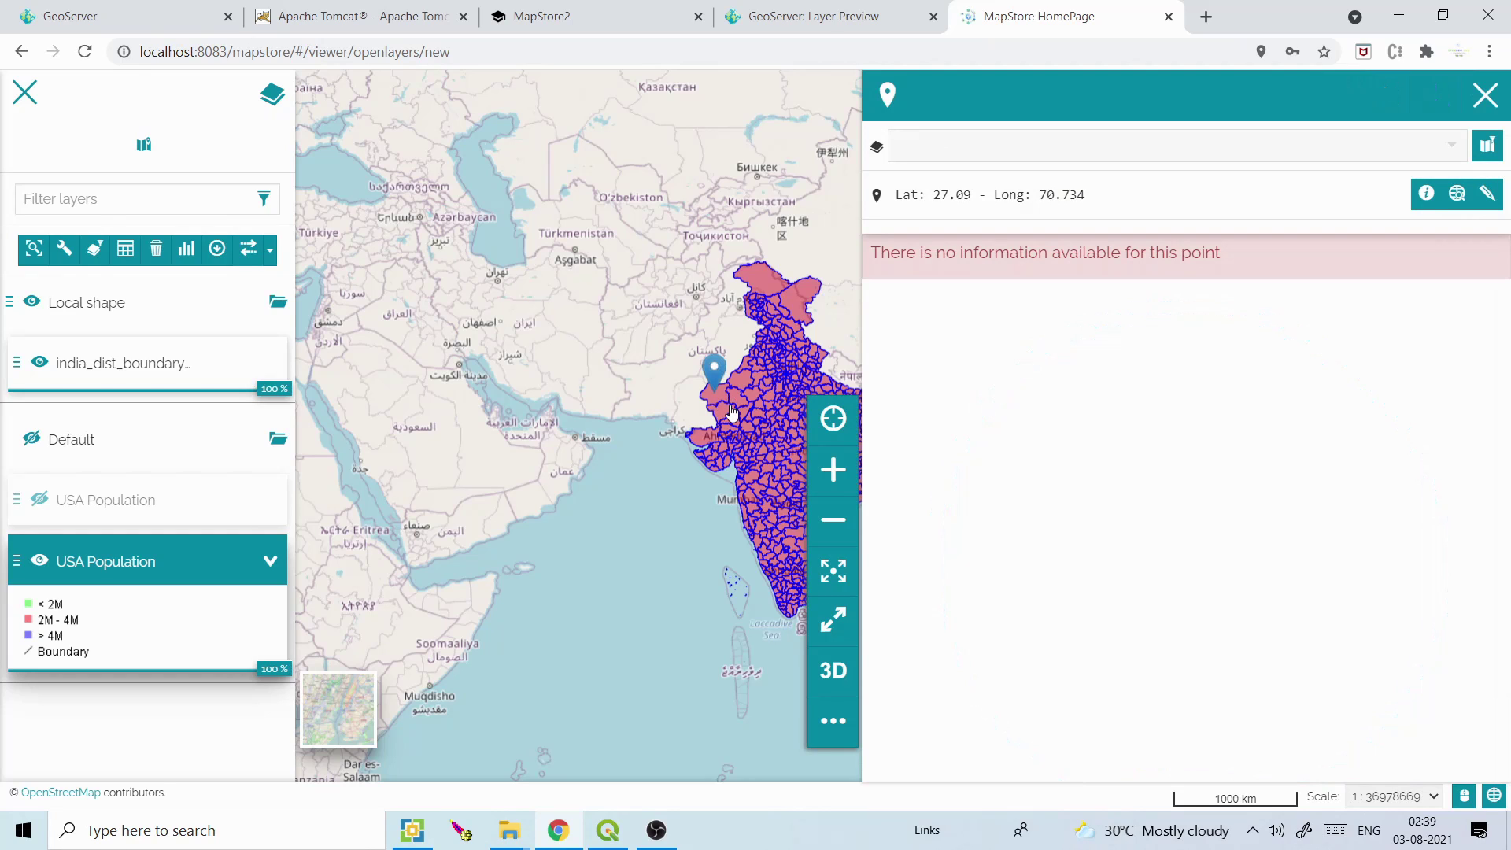
{"action": "left_click", "coordinate": [731, 406]}
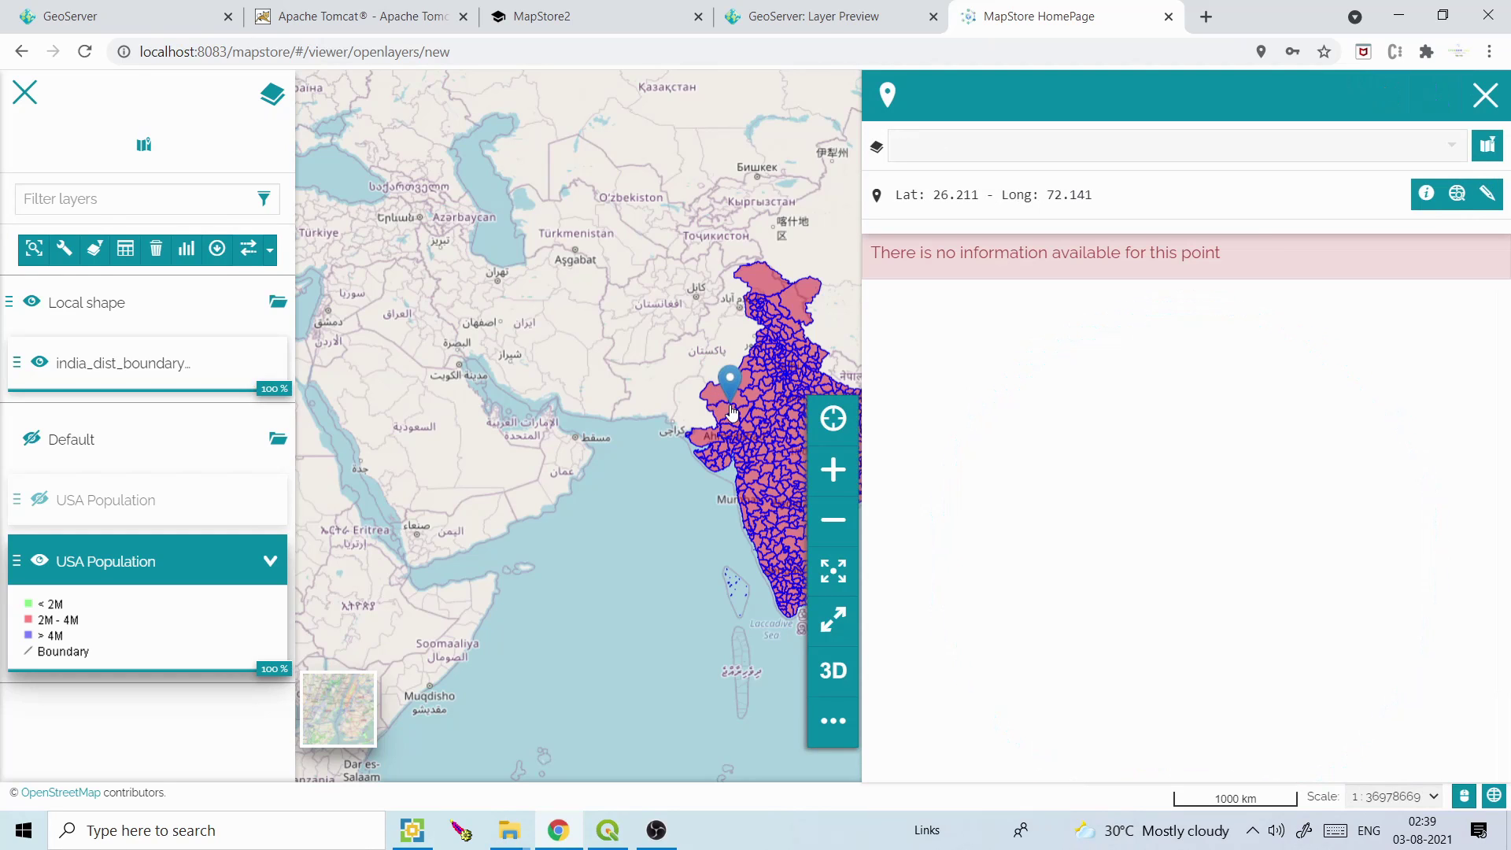
{"action": "left_click", "coordinate": [1484, 94]}
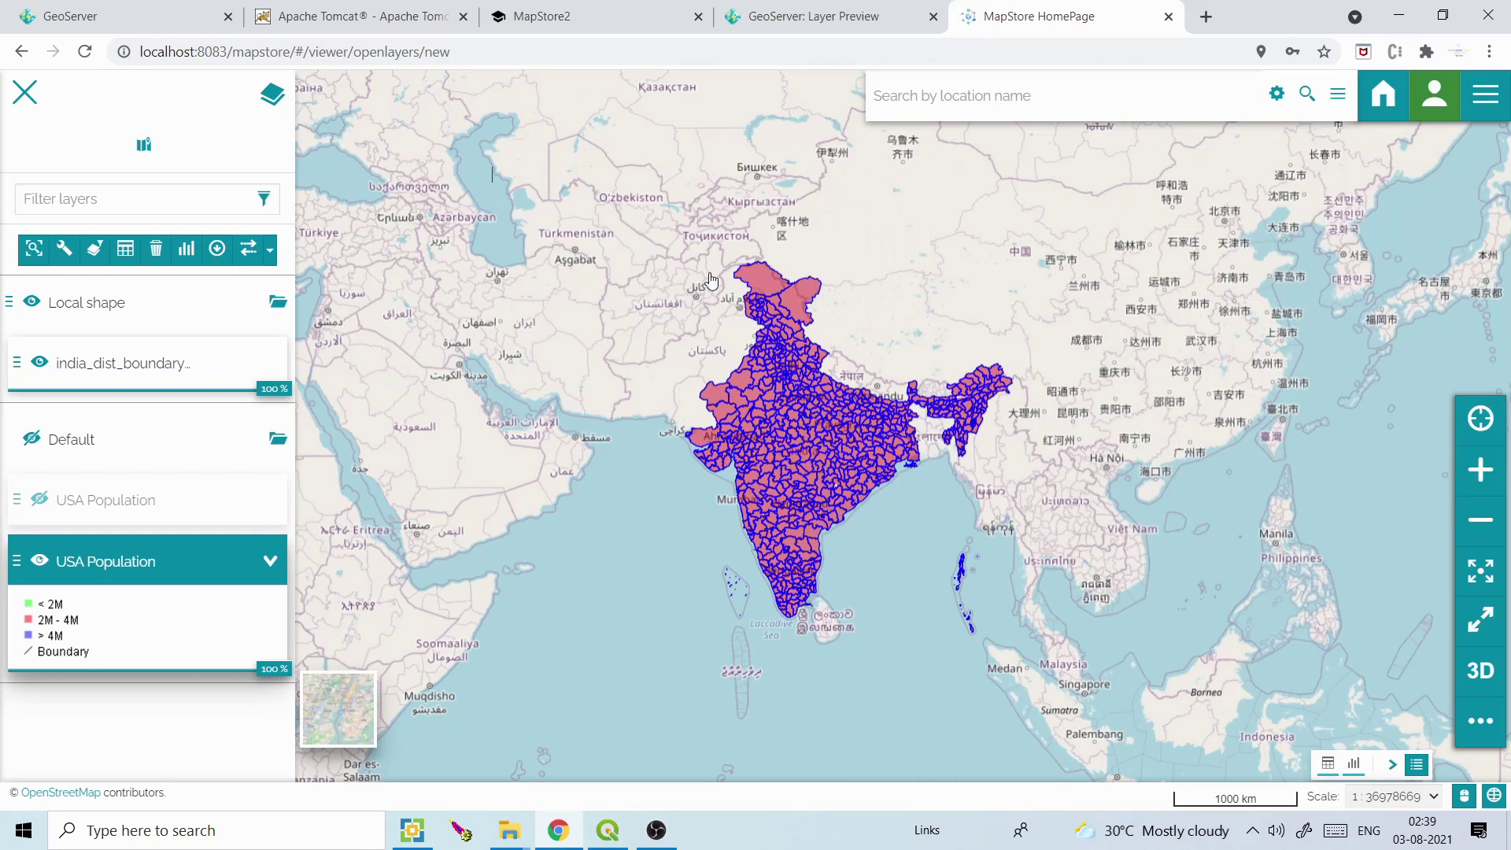
{"action": "left_click", "coordinate": [99, 376]}
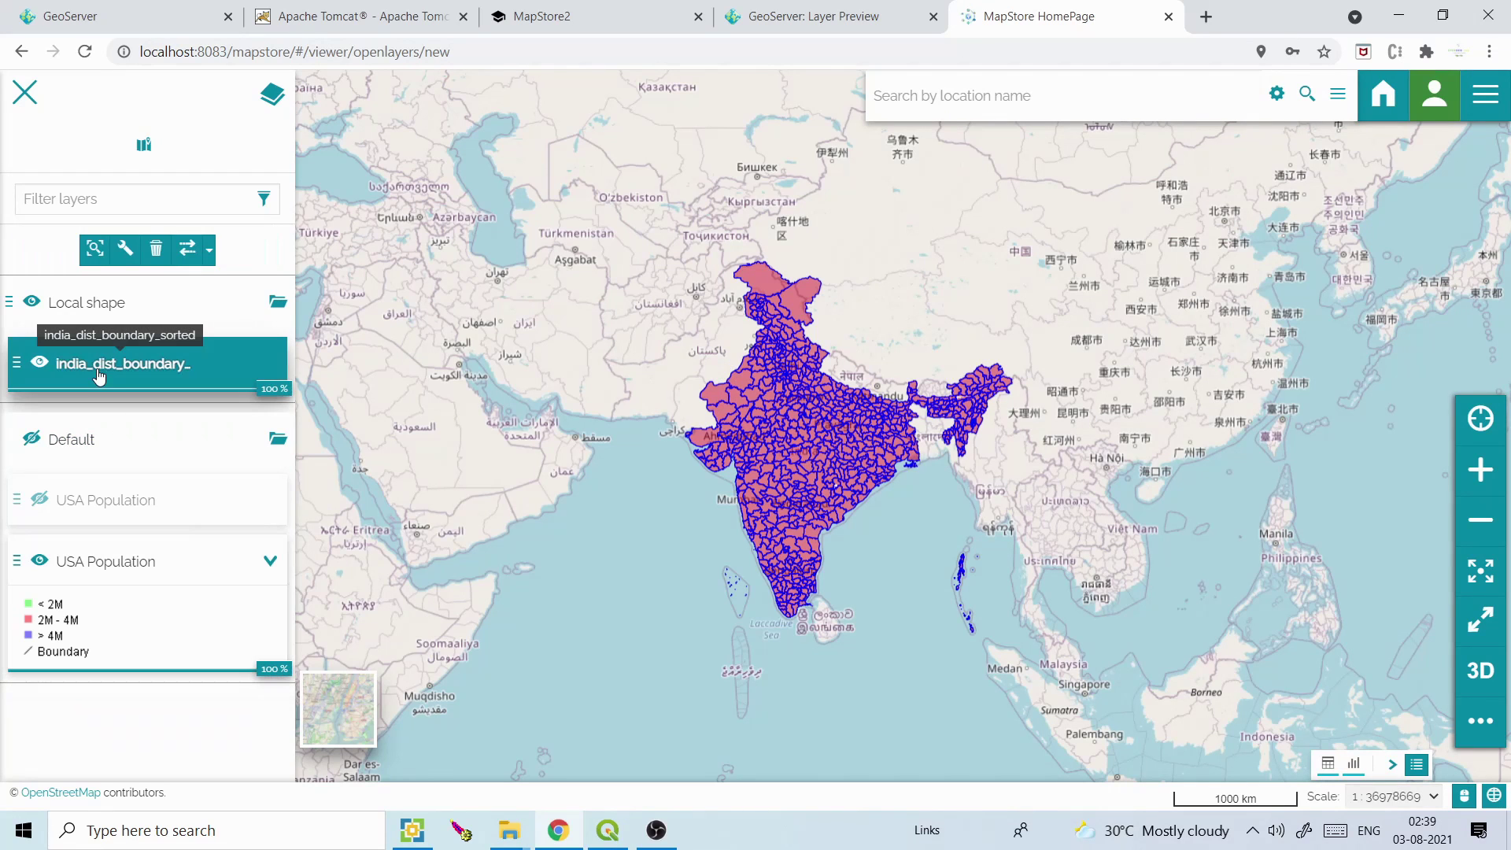
{"action": "double_click", "coordinate": [724, 395]}
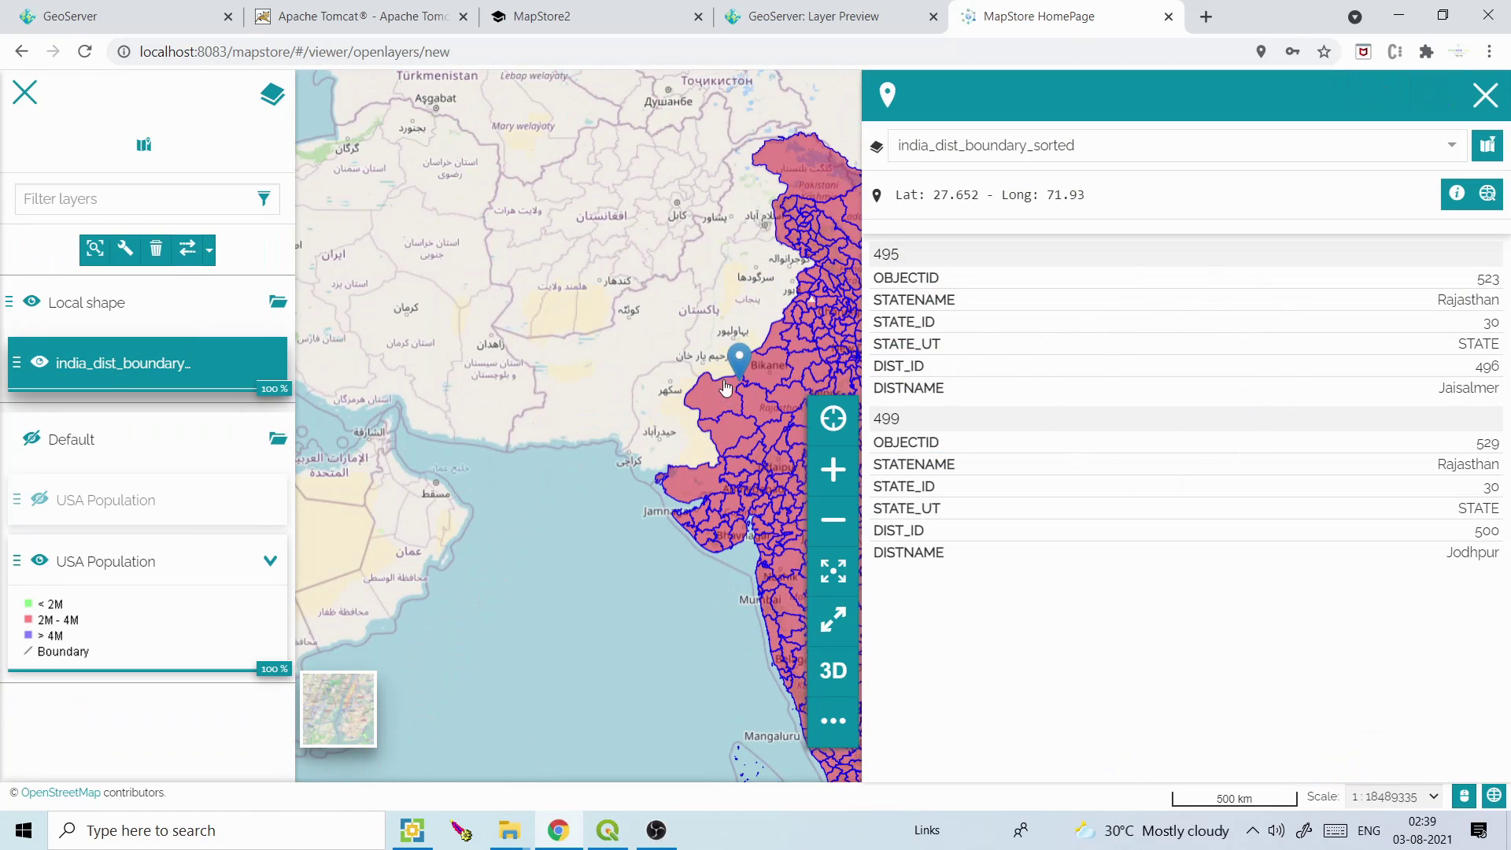
{"action": "left_click", "coordinate": [1485, 94]}
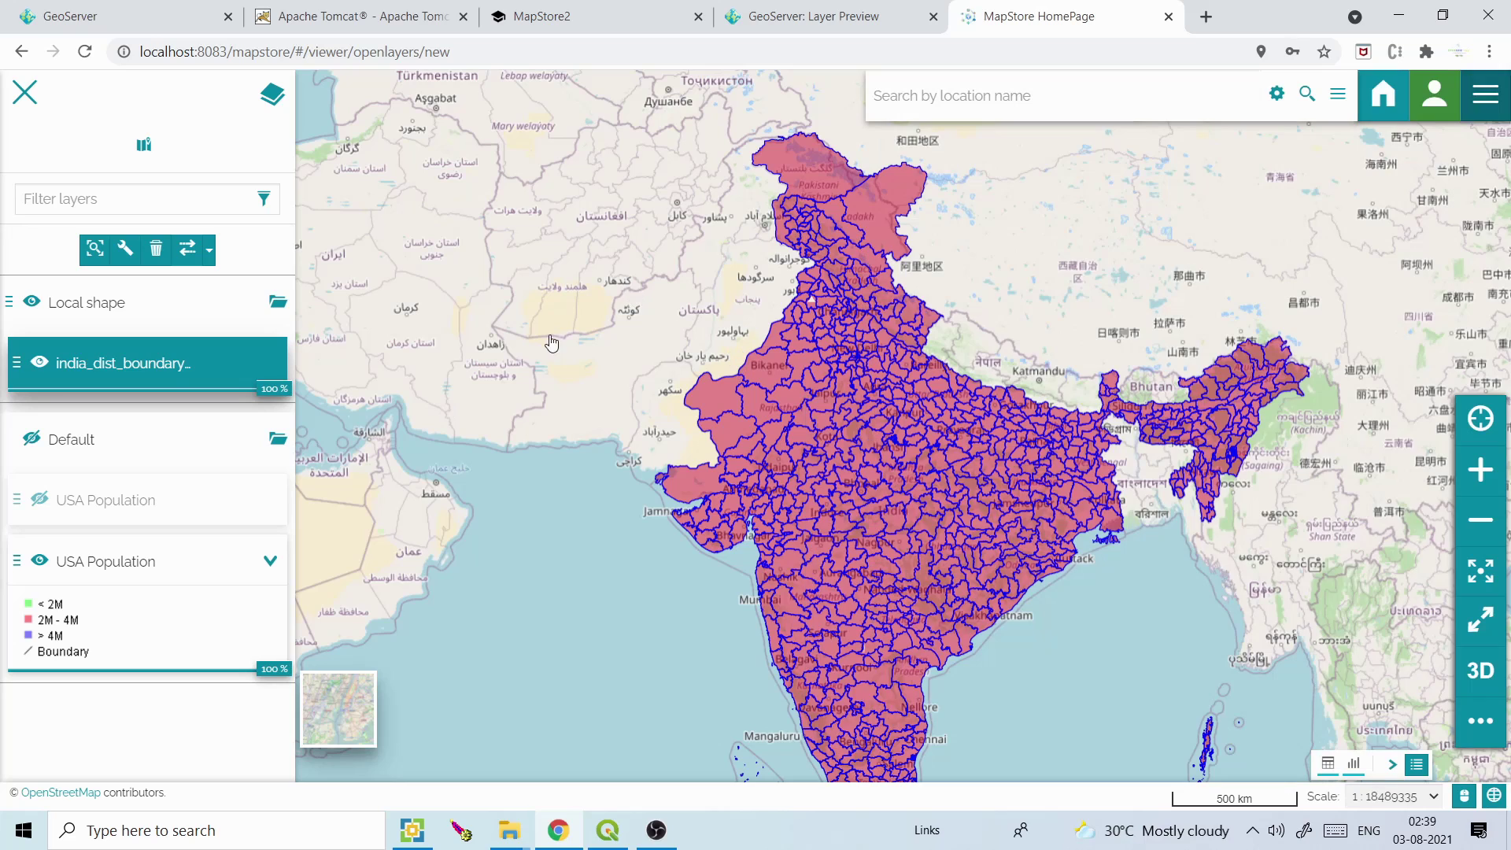
Delete the india_dist_boundary layer and the Local shape group, confirming each, then enable 3D
{"action": "left_click", "coordinate": [156, 249]}
{"action": "left_click", "coordinate": [936, 352]}
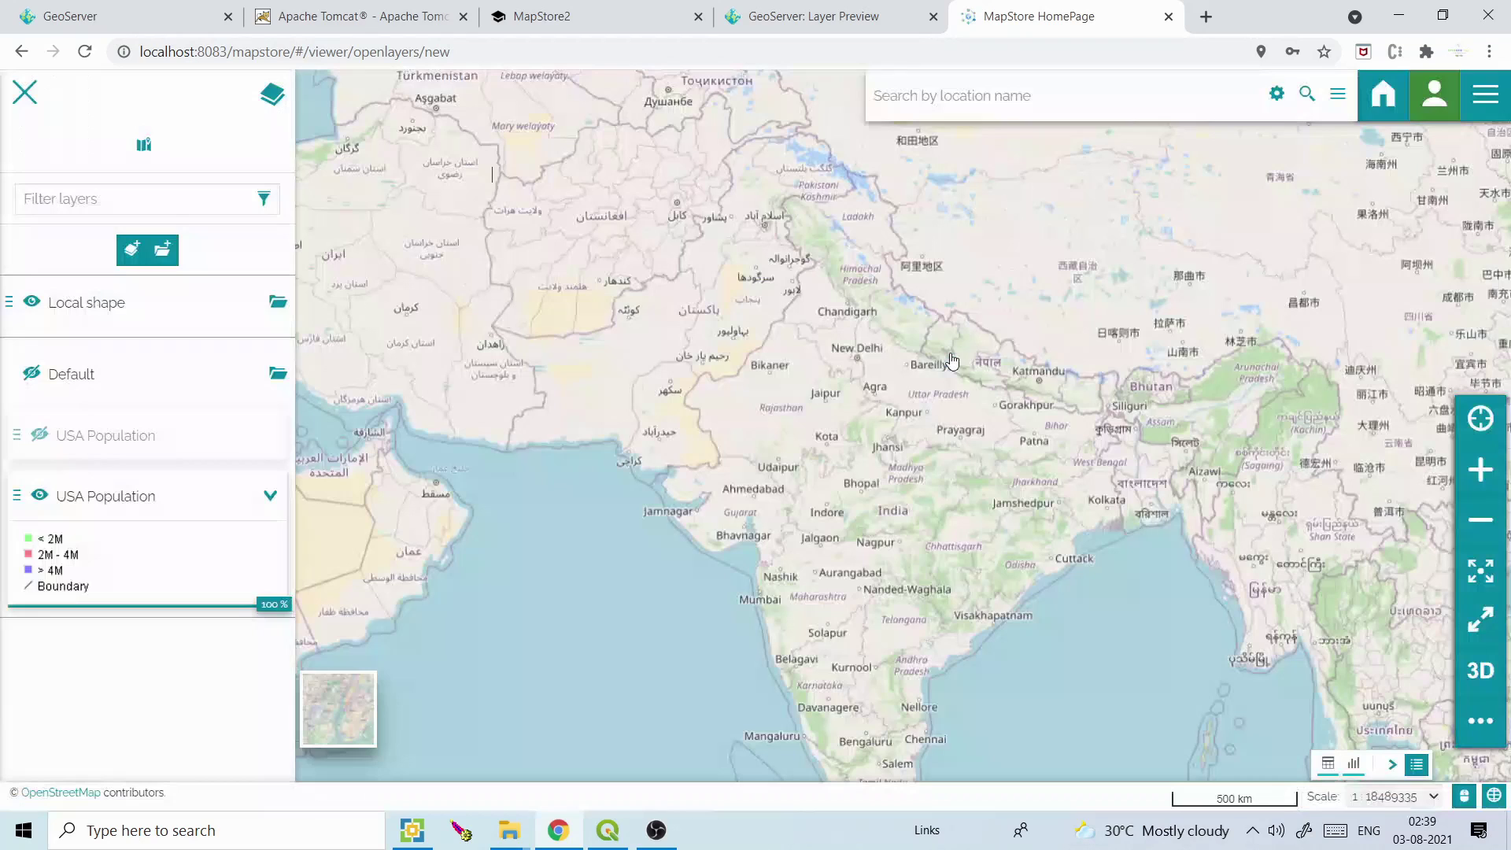
{"action": "left_click", "coordinate": [85, 305]}
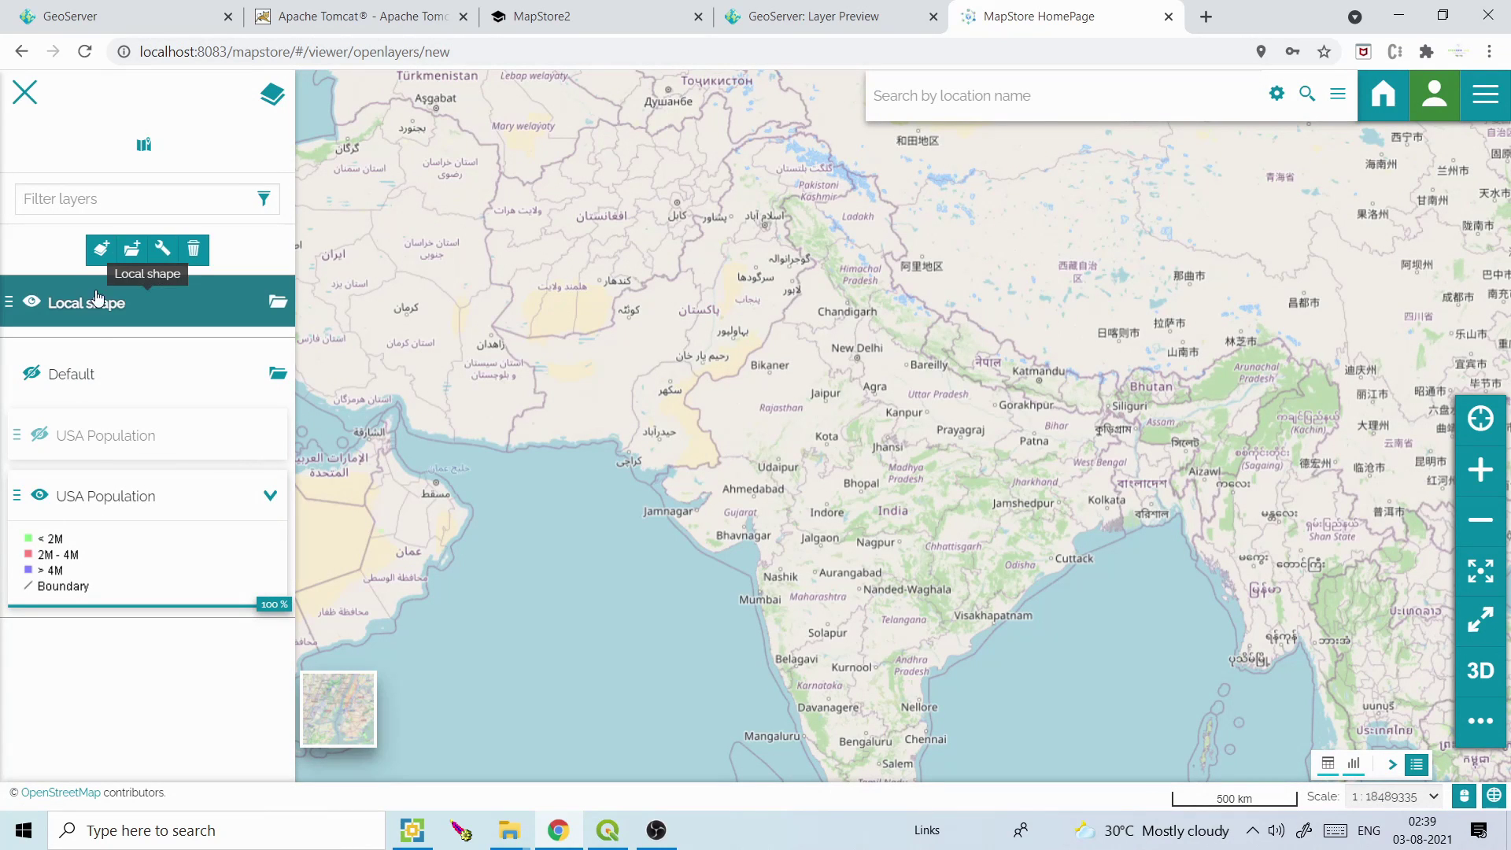
{"action": "left_click", "coordinate": [194, 252]}
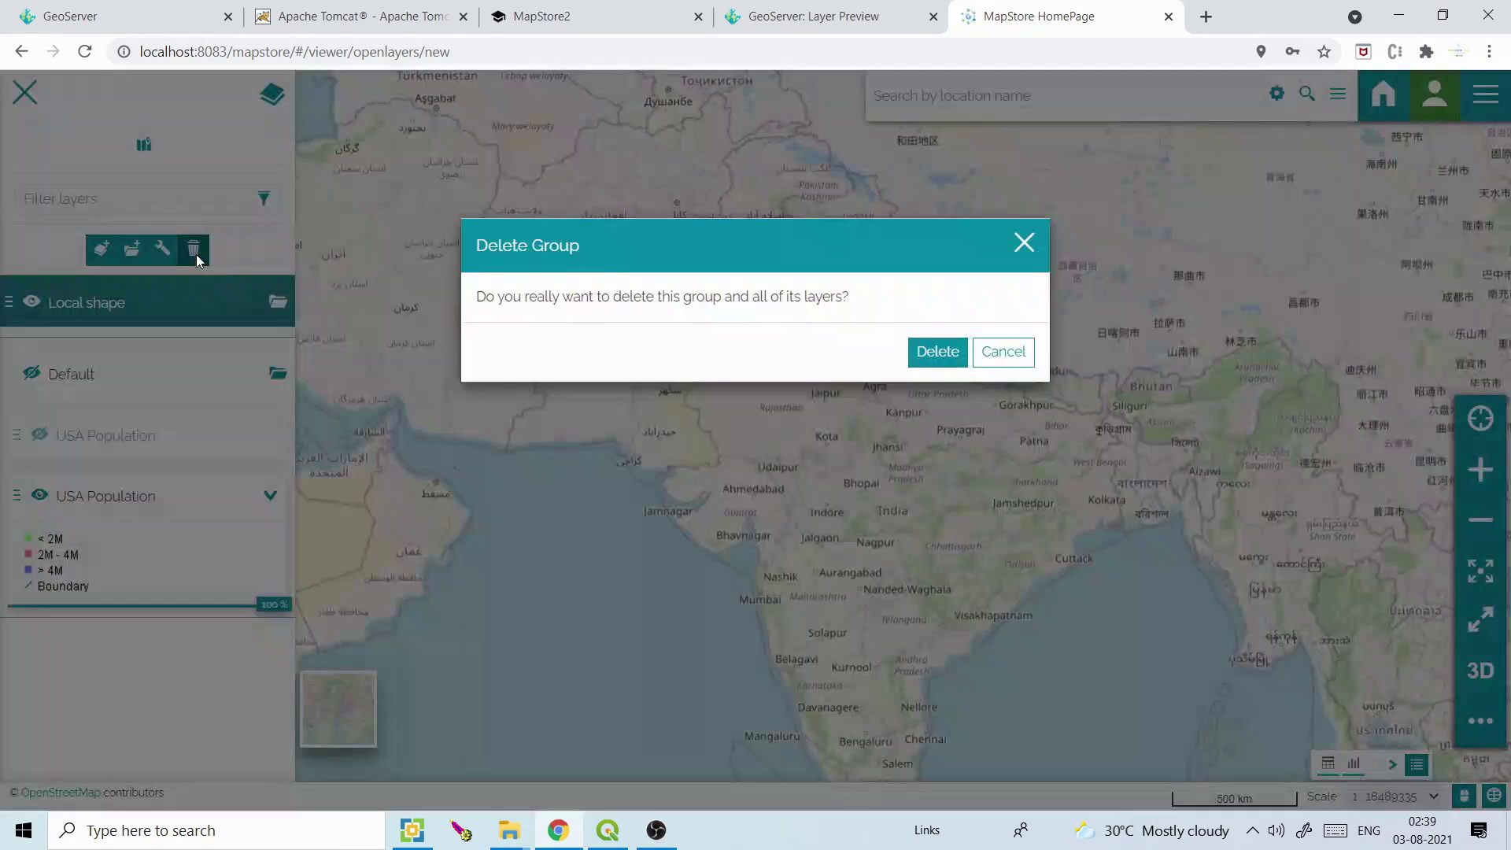
{"action": "left_click", "coordinate": [936, 356]}
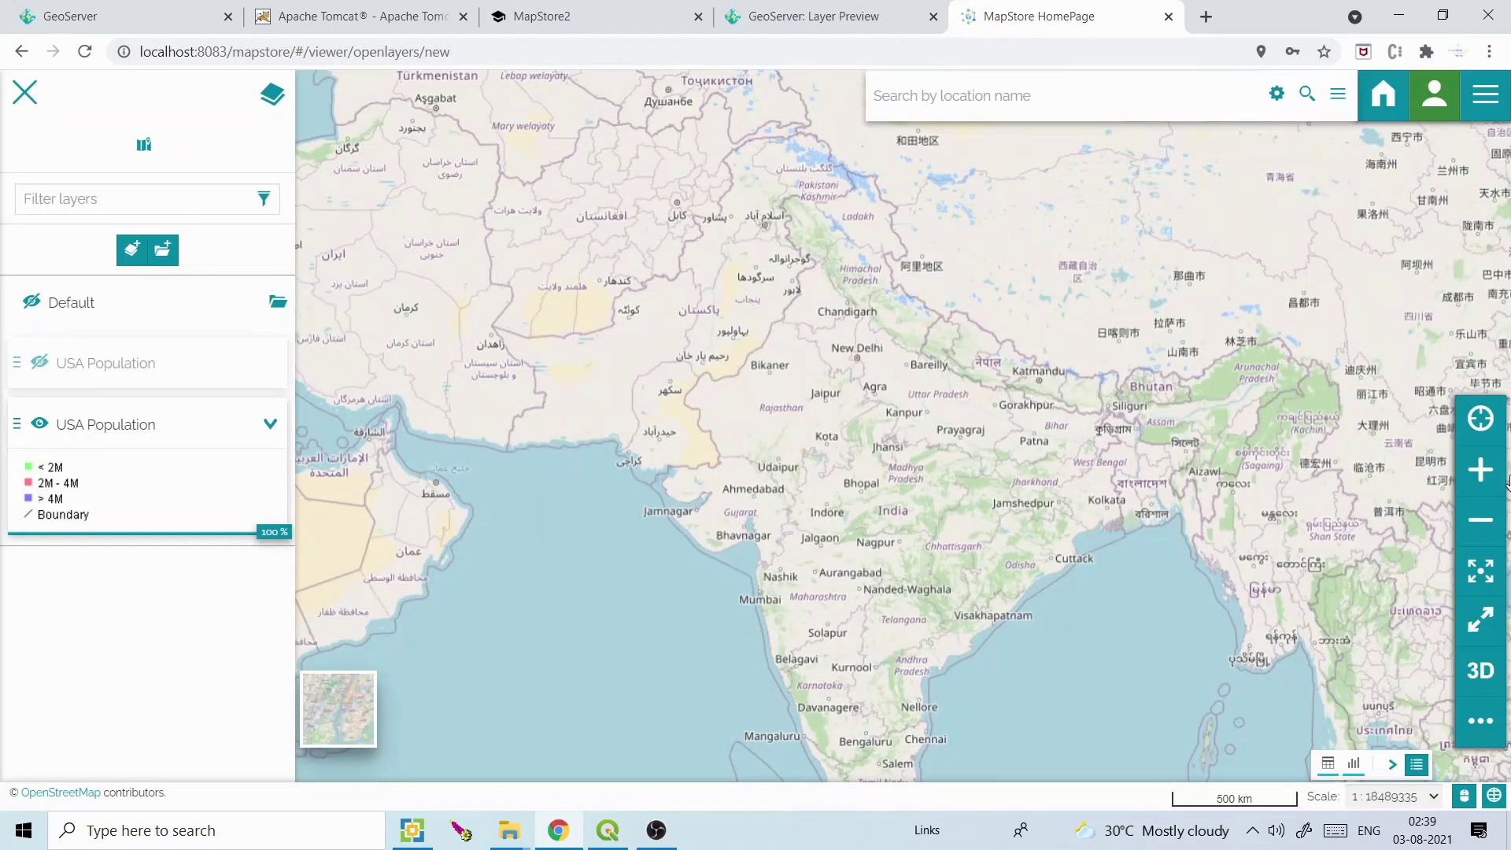
{"action": "left_click", "coordinate": [1491, 684]}
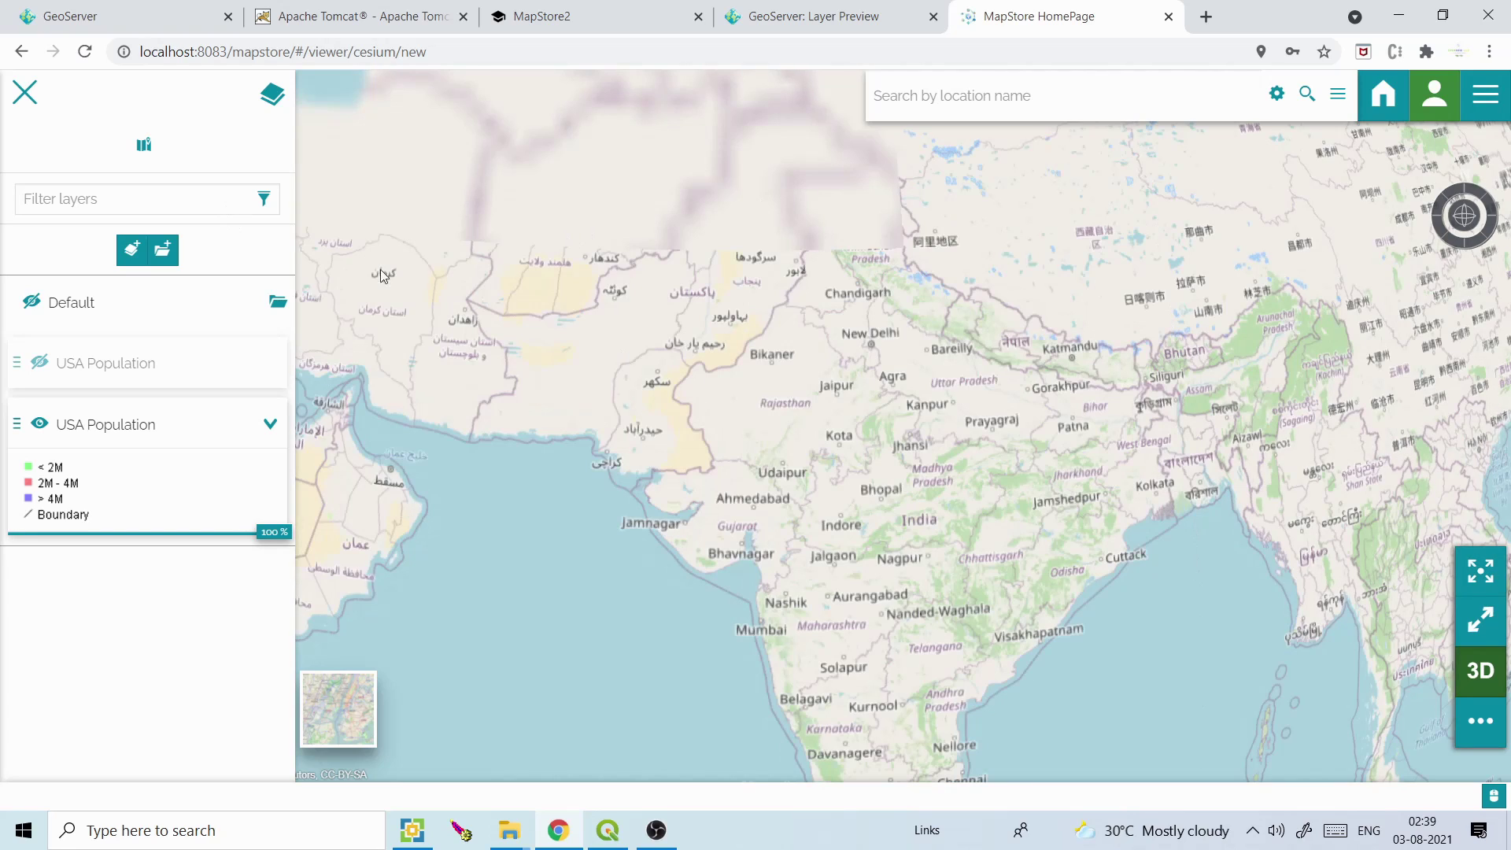
Pan the 3D globe west across Africa and the Atlantic to centre the USA, then return to 2D
{"action": "left_click_drag", "start_coordinate": [872, 547], "coordinate": [1068, 508]}
{"action": "left_click_drag", "start_coordinate": [566, 377], "coordinate": [1018, 397]}
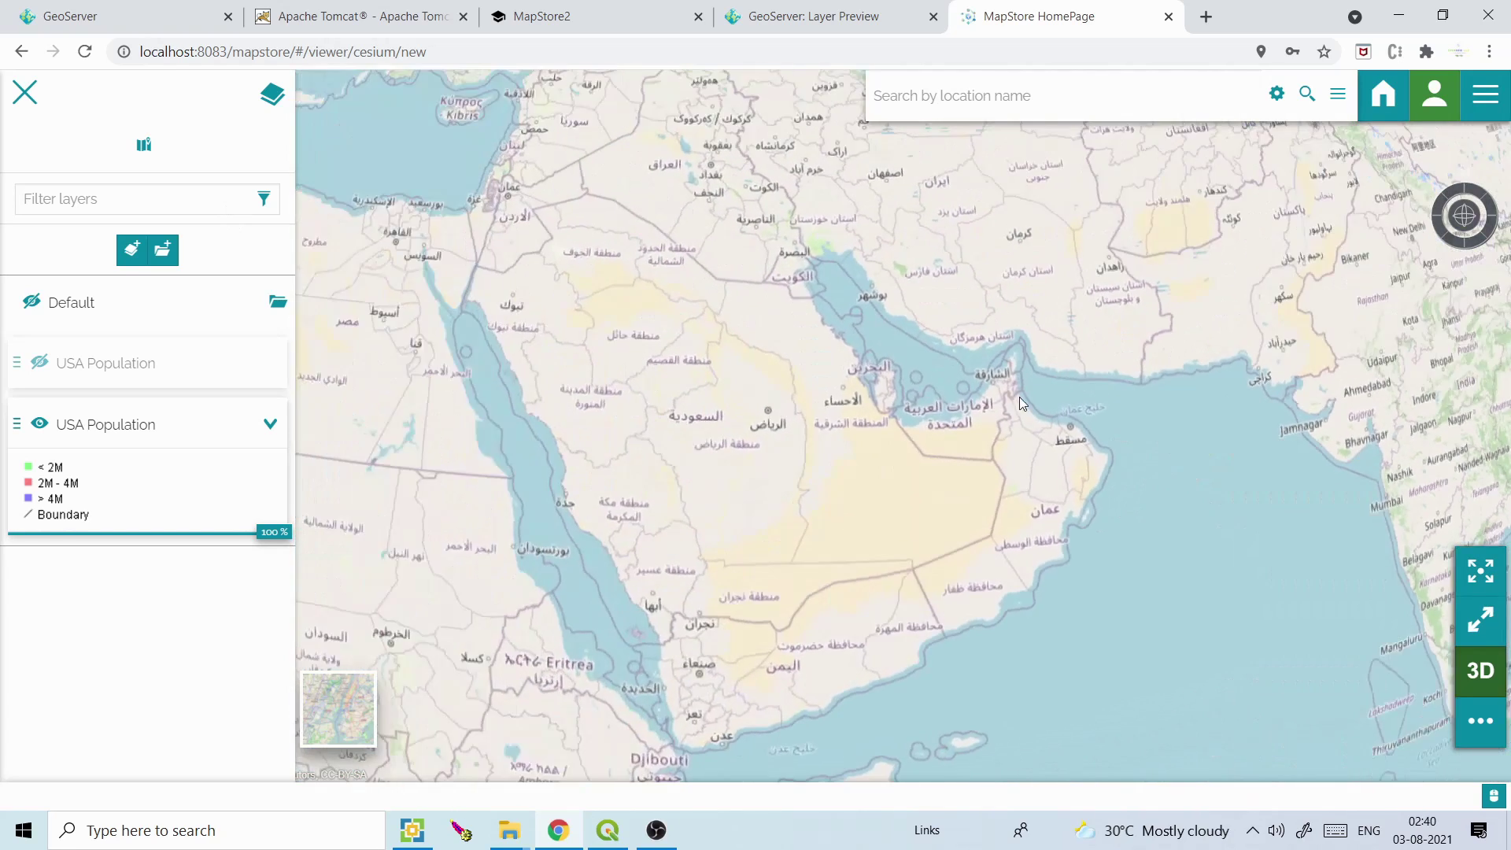
{"action": "left_click_drag", "start_coordinate": [650, 351], "coordinate": [1031, 401]}
{"action": "left_click_drag", "start_coordinate": [536, 399], "coordinate": [915, 432]}
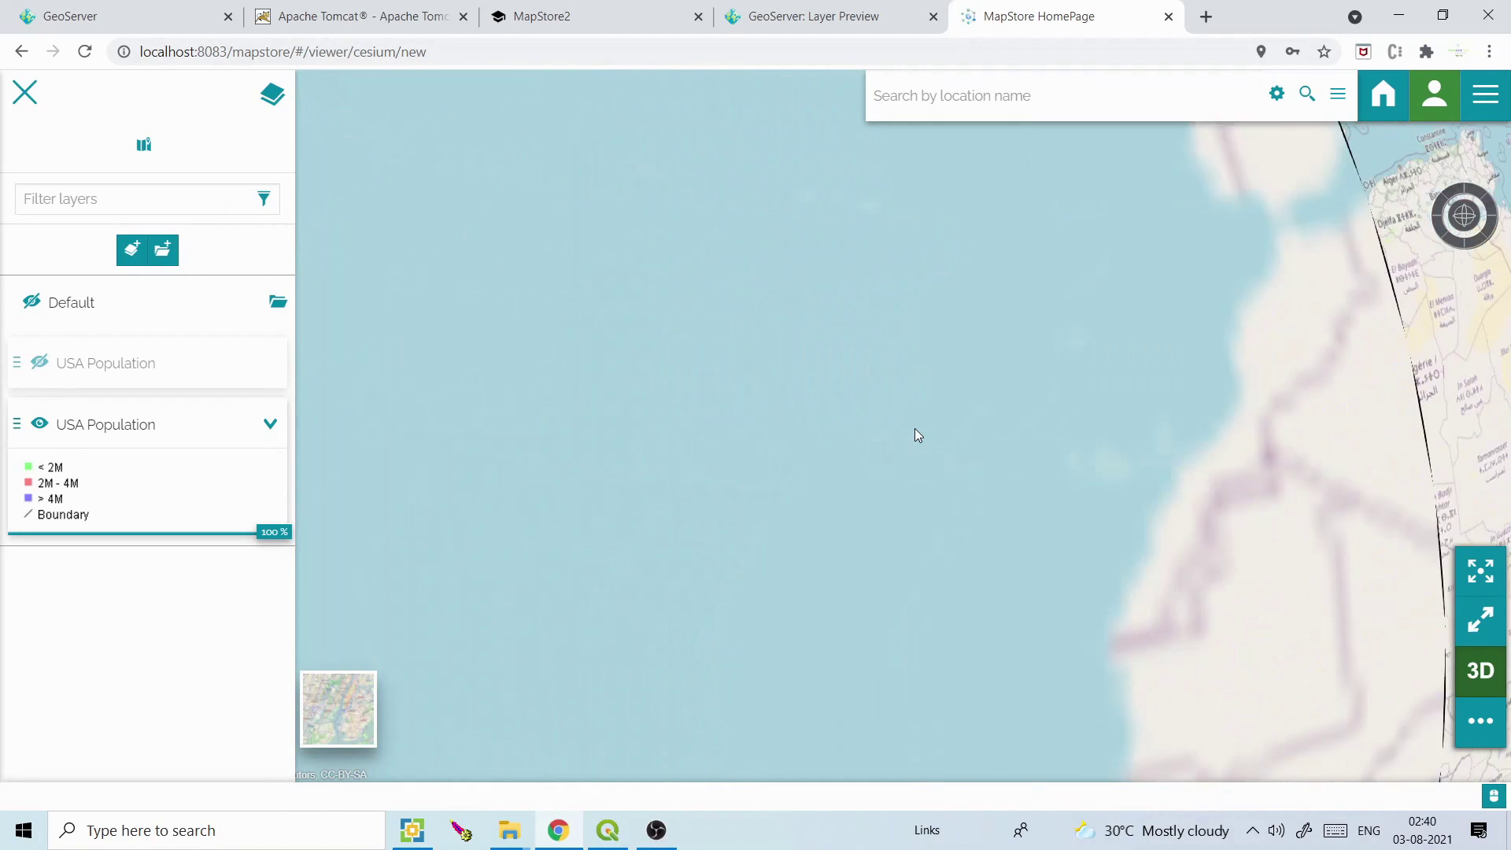
{"action": "left_click_drag", "start_coordinate": [651, 435], "coordinate": [982, 461]}
{"action": "left_click_drag", "start_coordinate": [730, 384], "coordinate": [678, 360]}
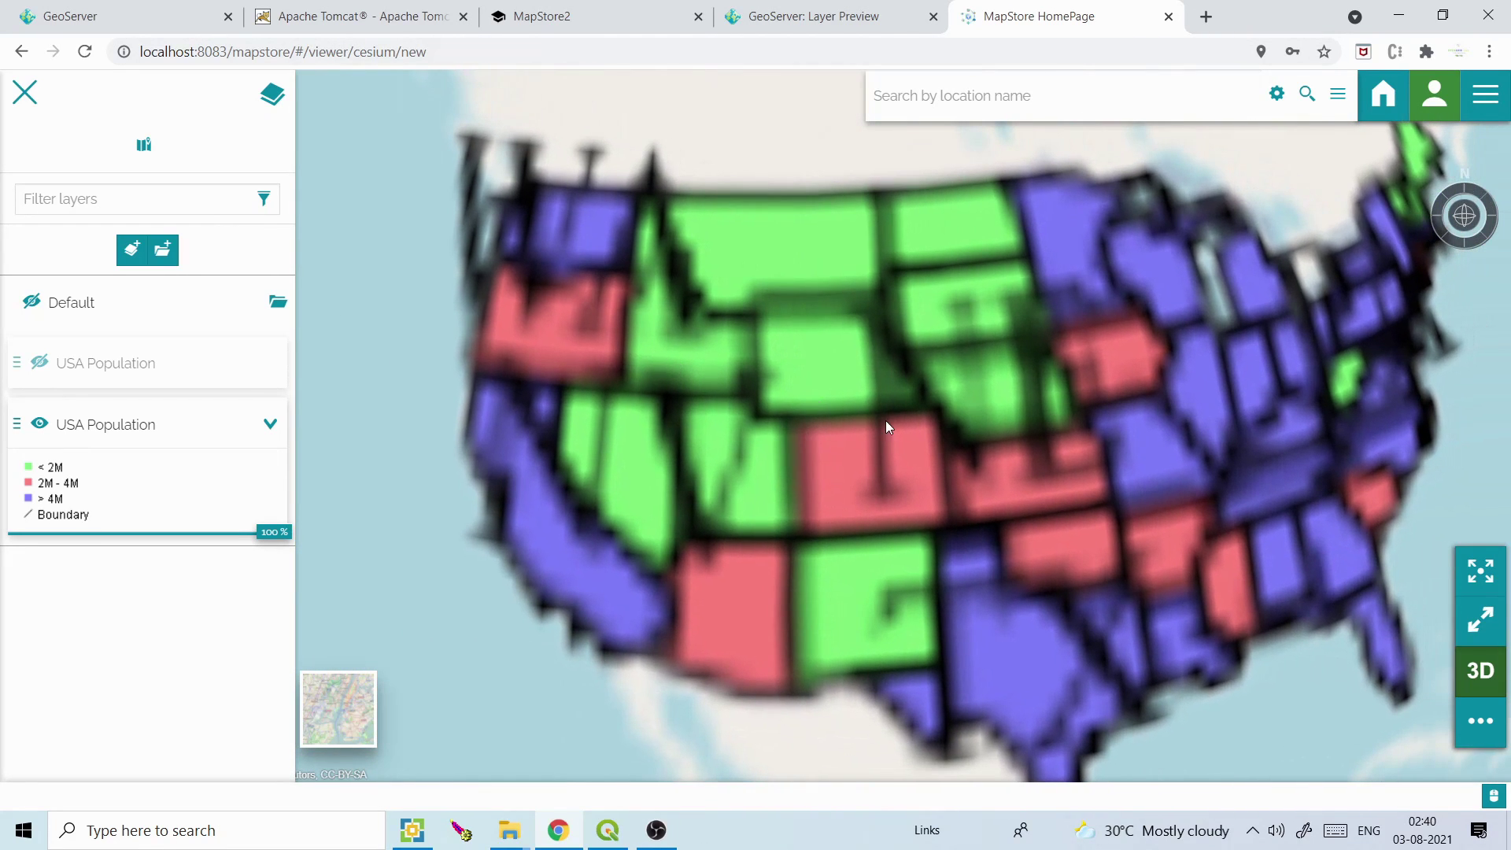
{"action": "left_click_drag", "start_coordinate": [885, 420], "coordinate": [787, 384]}
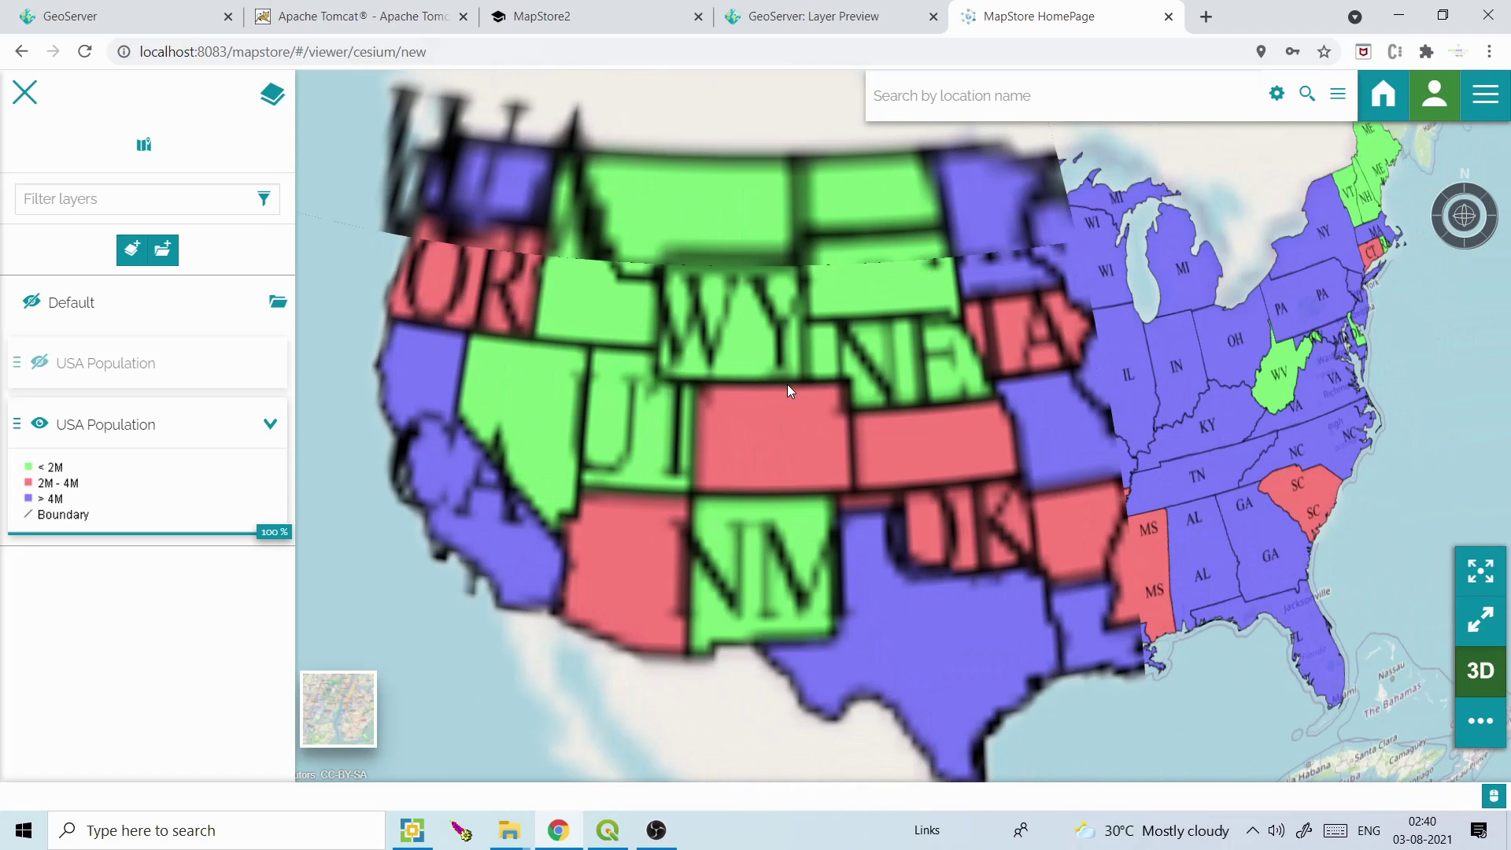
{"action": "left_click_drag", "start_coordinate": [949, 420], "coordinate": [922, 419]}
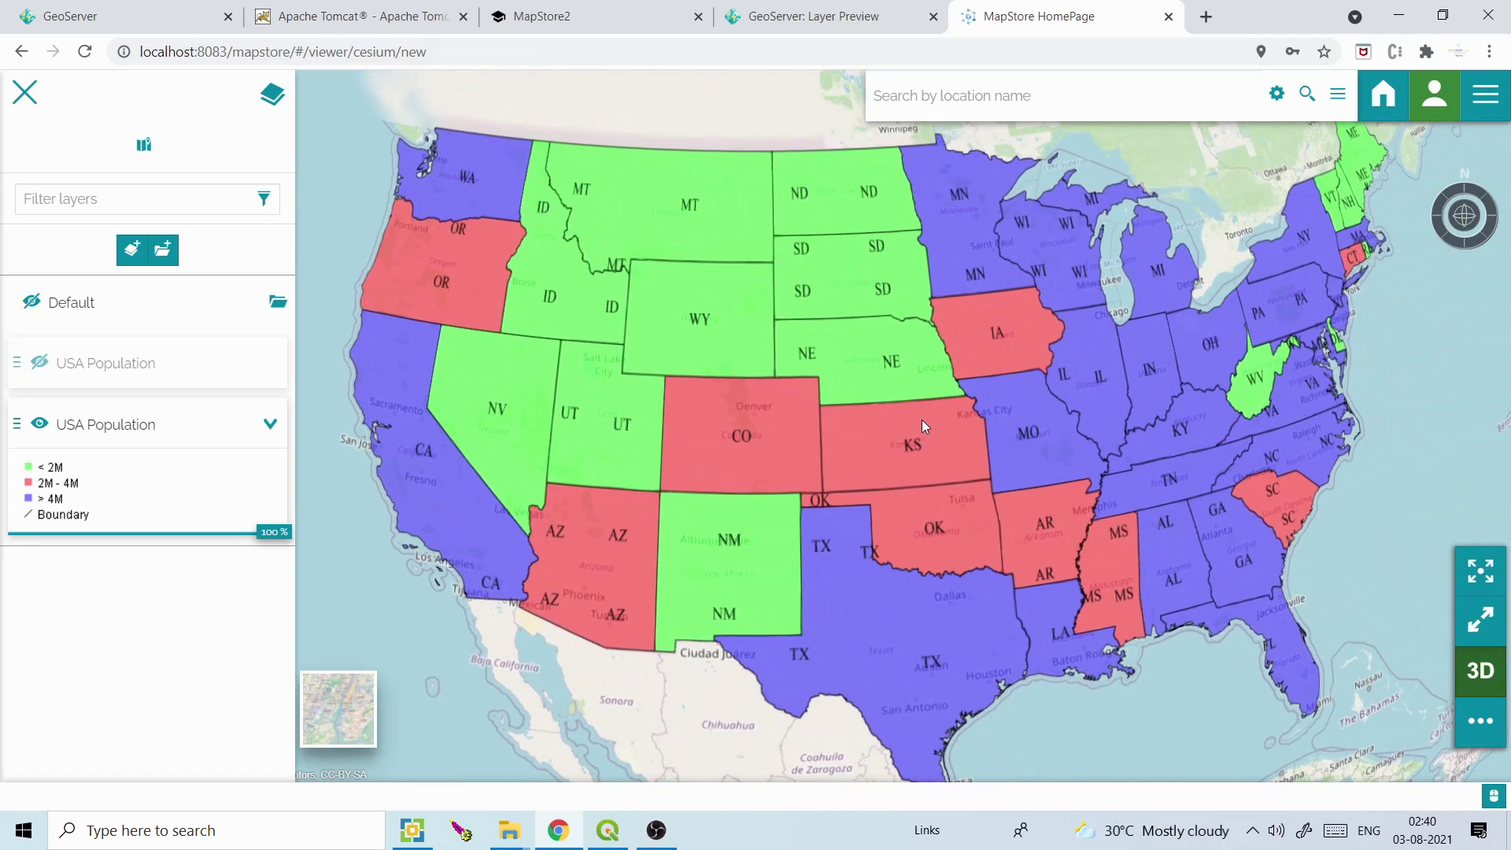
{"action": "left_click", "coordinate": [1486, 679]}
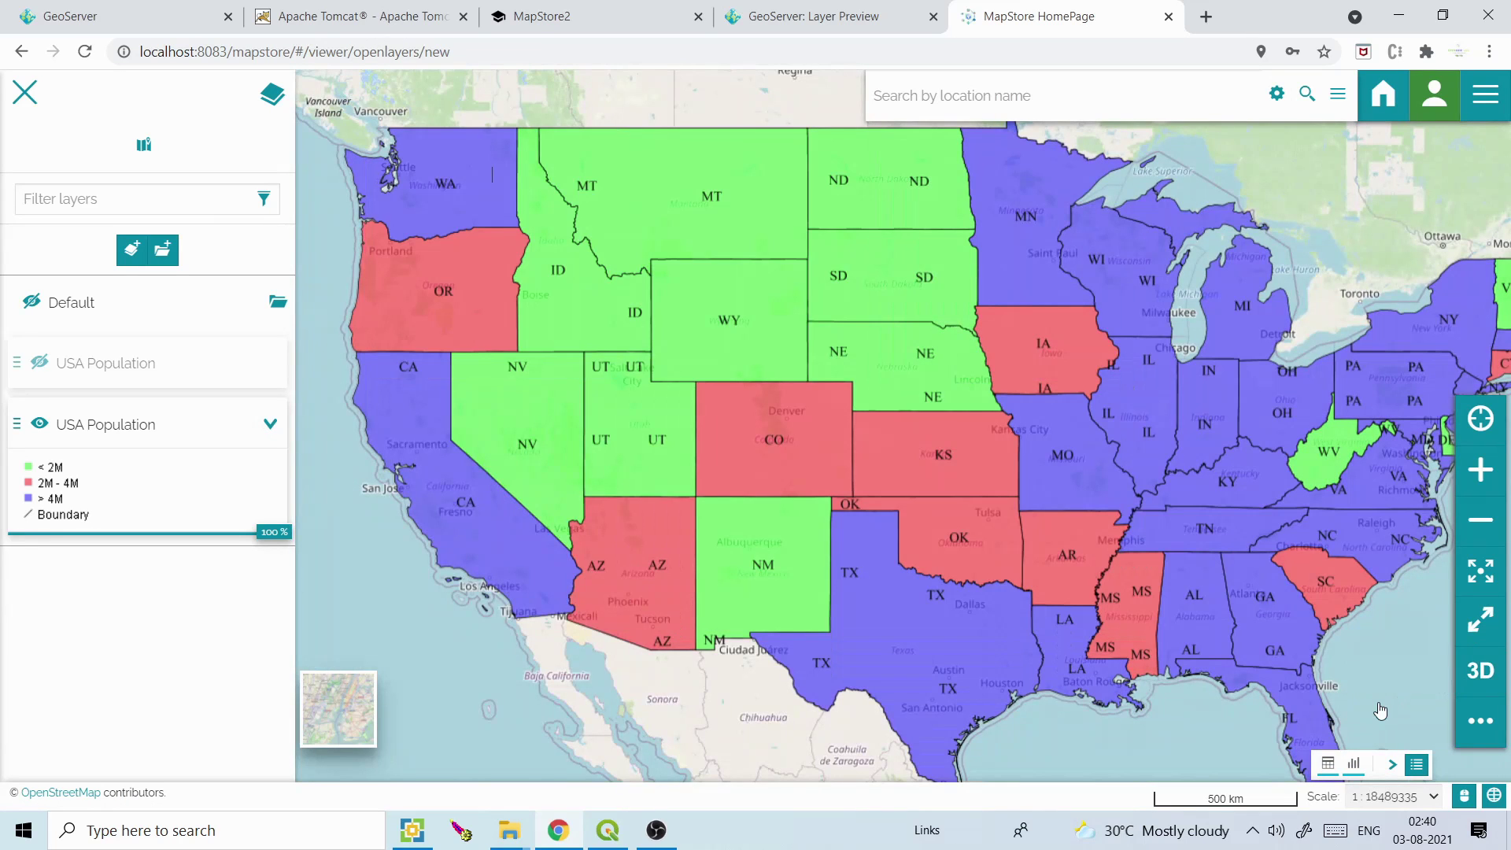
Reframe the USA, reveal the extra map tools, and expand all USA Population widgets
{"action": "left_click_drag", "start_coordinate": [1380, 712], "coordinate": [1351, 690]}
{"action": "left_click", "coordinate": [1476, 734]}
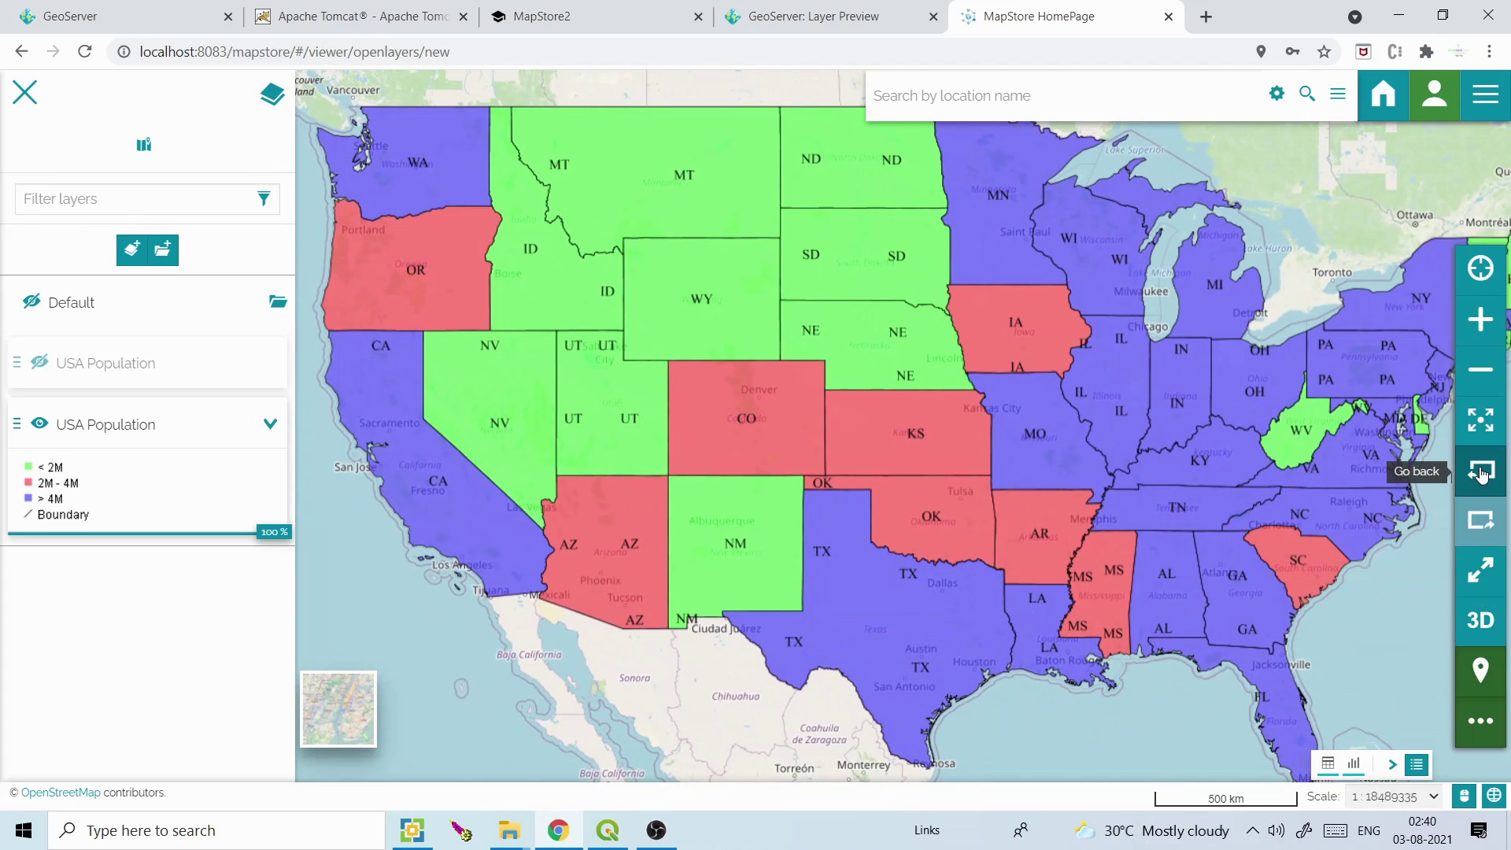
{"action": "left_click", "coordinate": [1490, 95]}
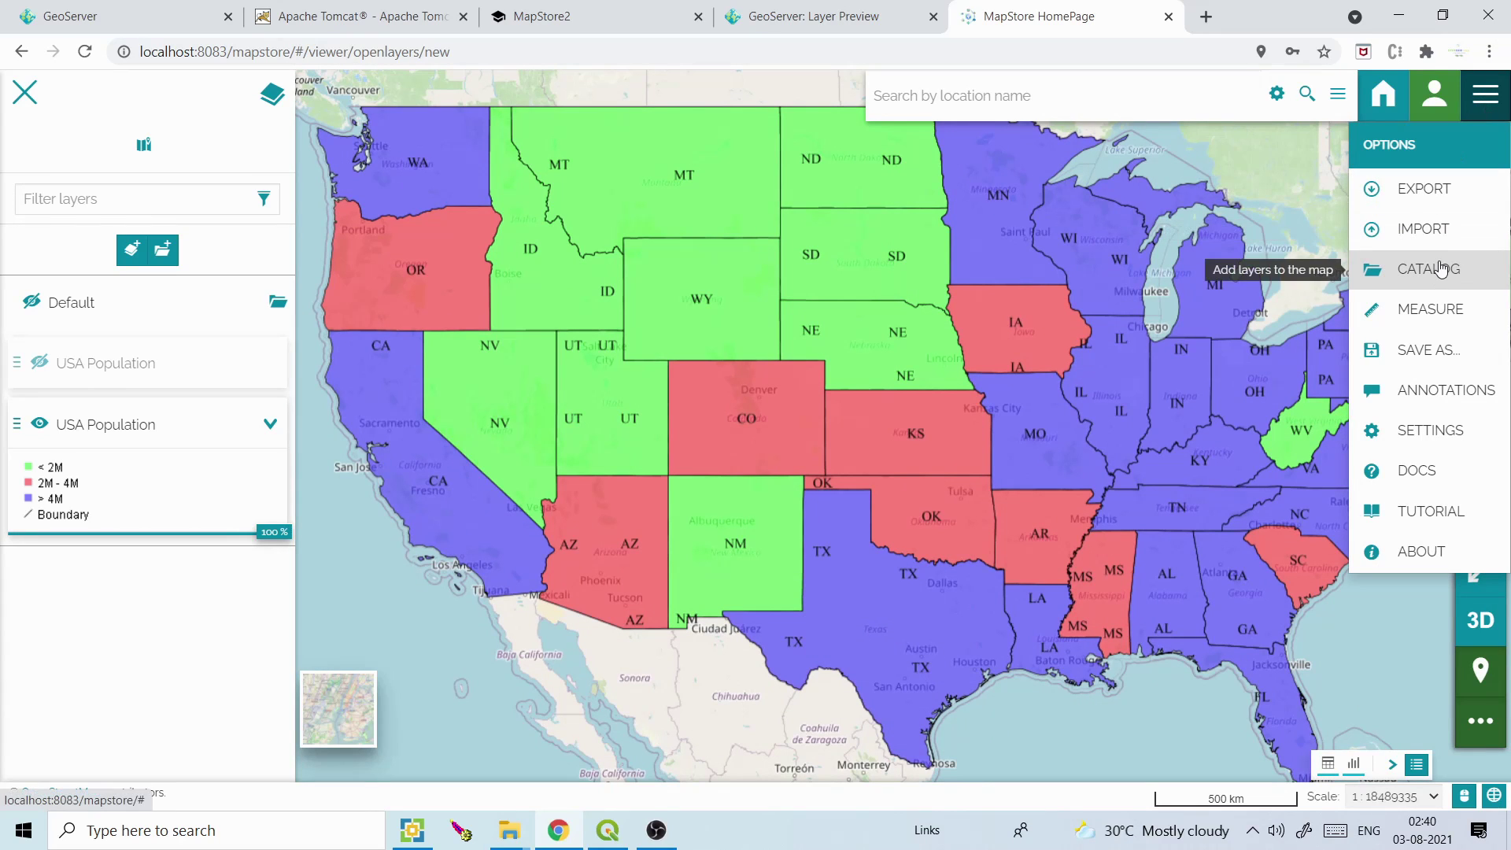
{"action": "left_click", "coordinate": [1416, 764]}
{"action": "left_click", "coordinate": [1485, 95]}
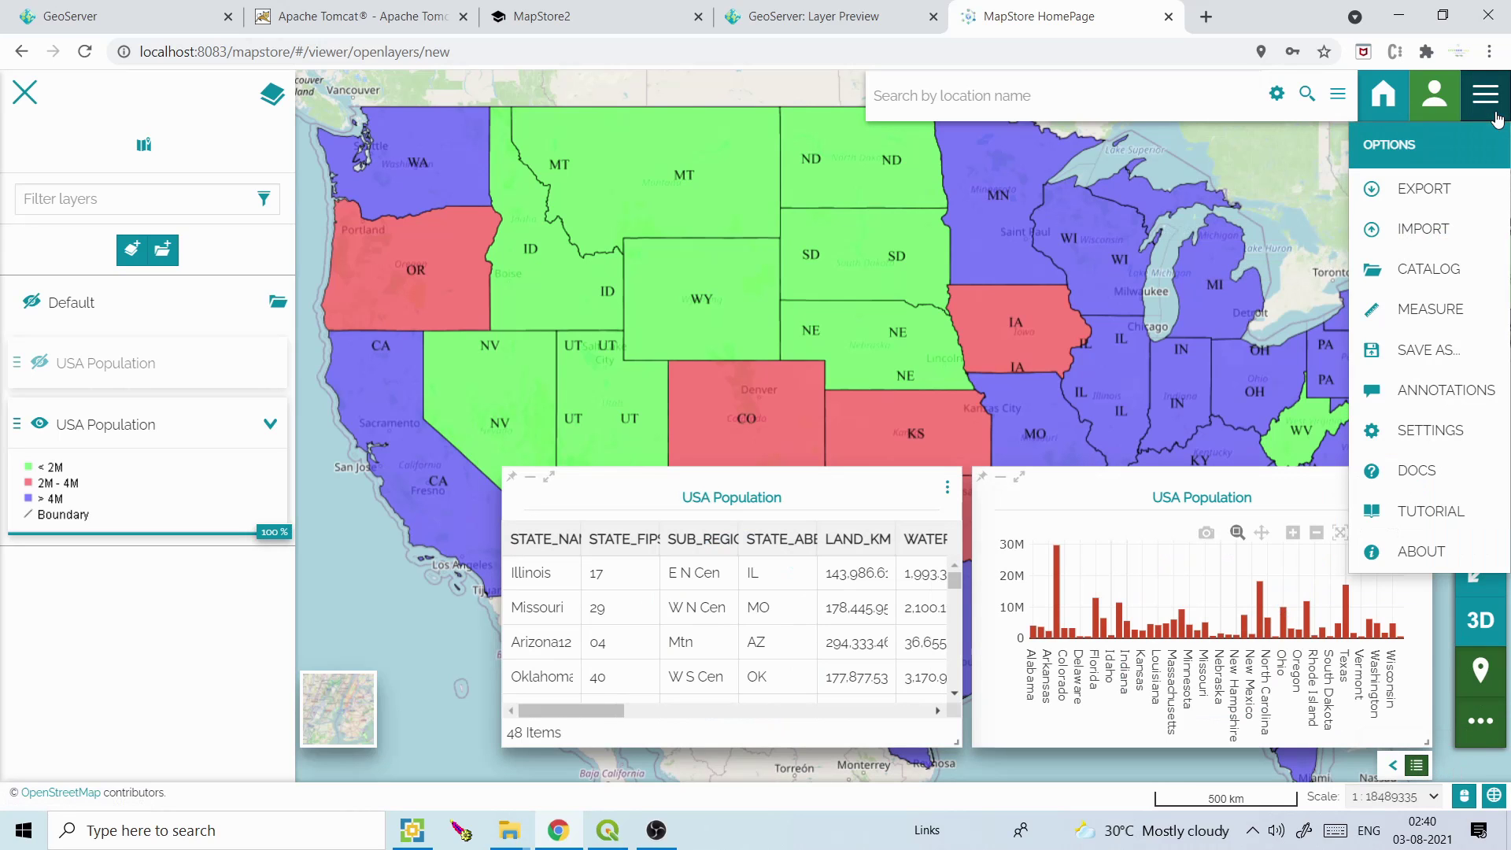
Save As a new map named my_map and select the resulting viewer URL
{"action": "left_click", "coordinate": [1433, 351]}
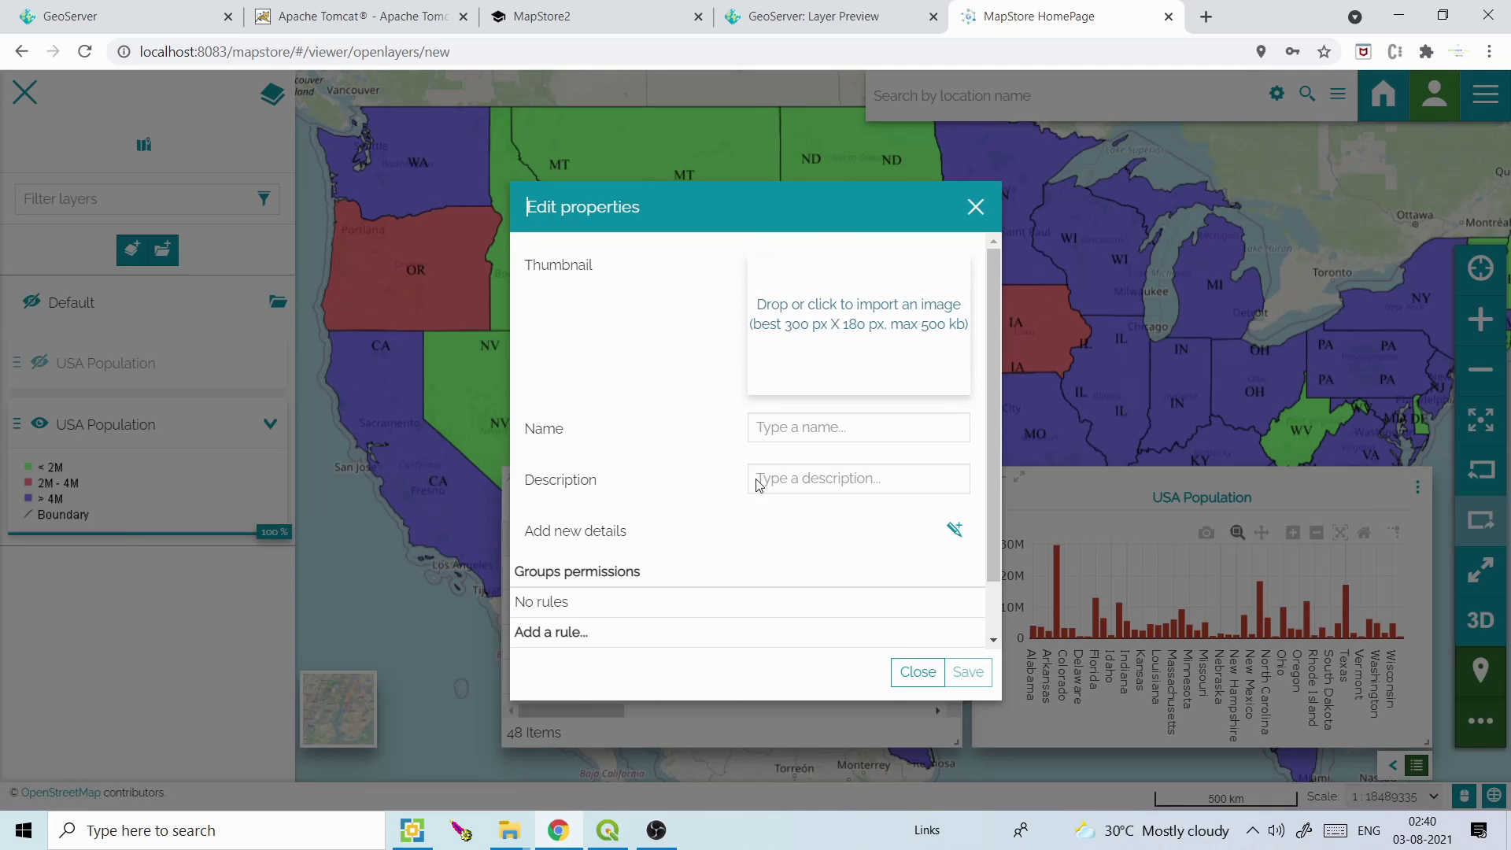
{"action": "left_click", "coordinate": [796, 430]}
{"action": "type", "text": "my_map"}
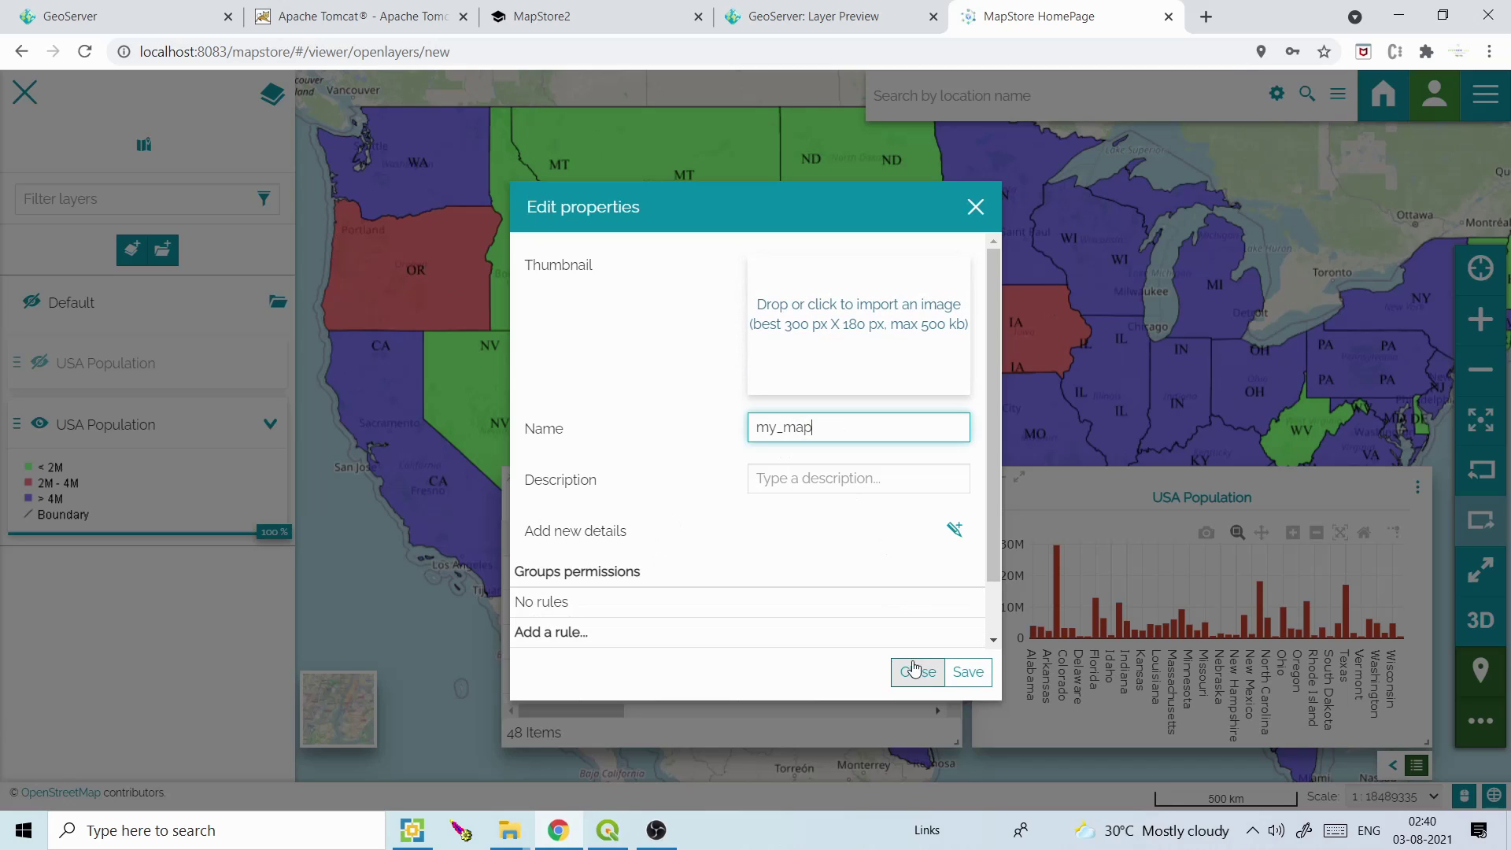
{"action": "left_click", "coordinate": [965, 673]}
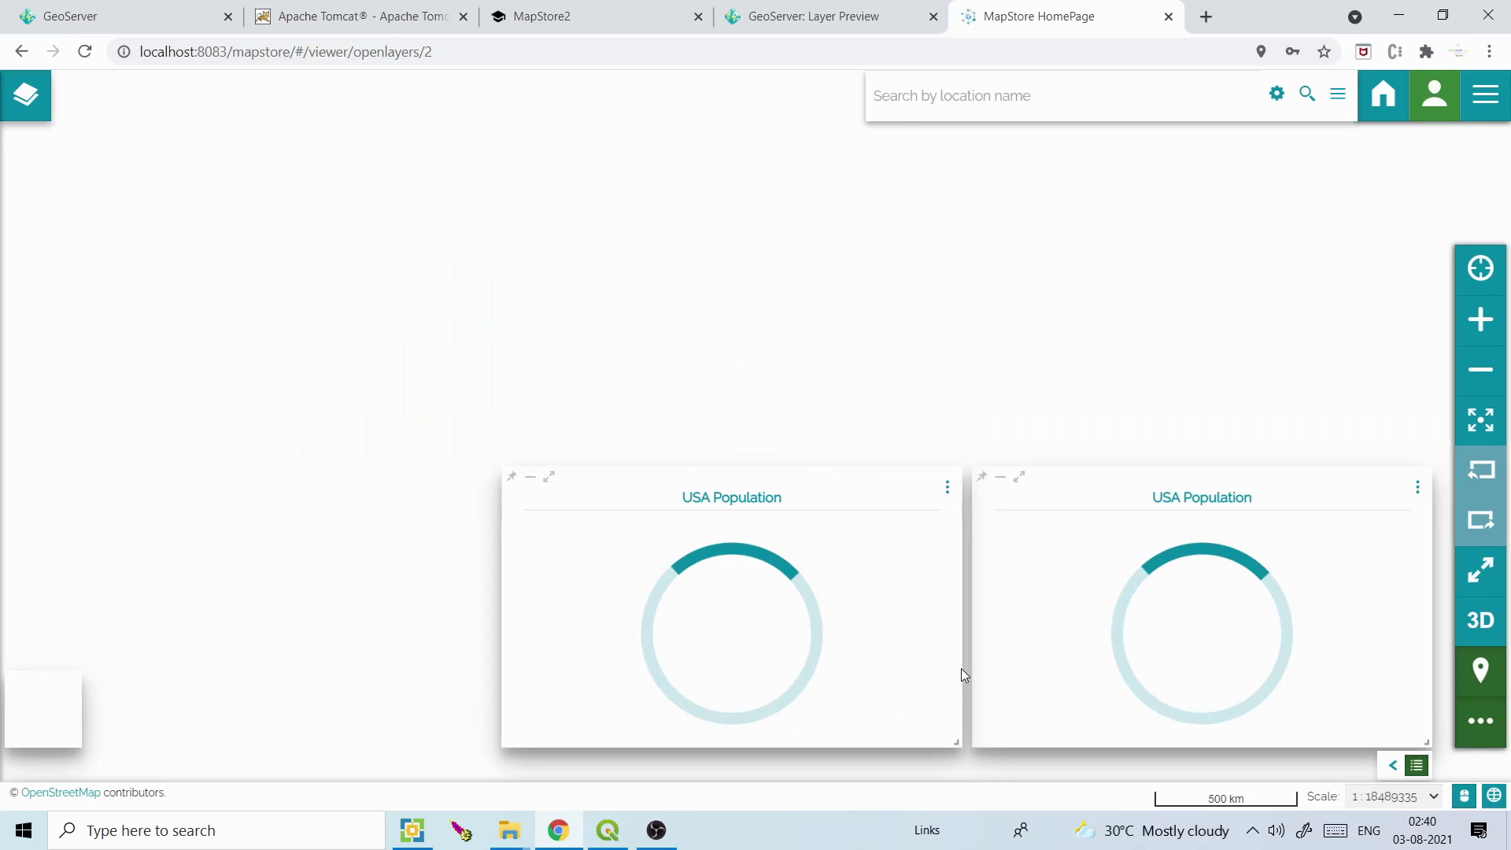
{"action": "left_click", "coordinate": [395, 46]}
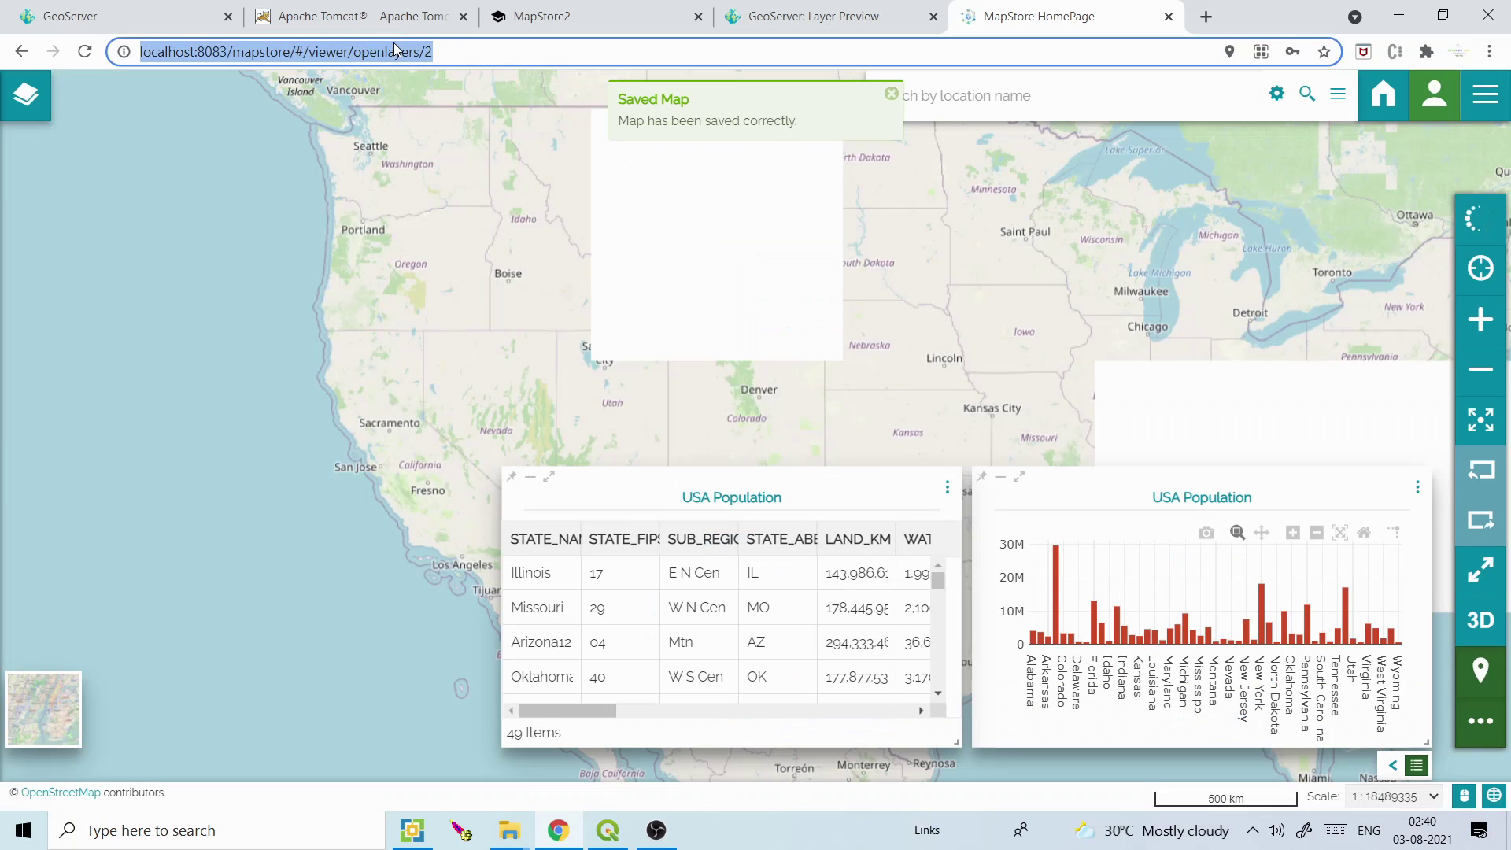
{"action": "left_click", "coordinate": [1485, 94]}
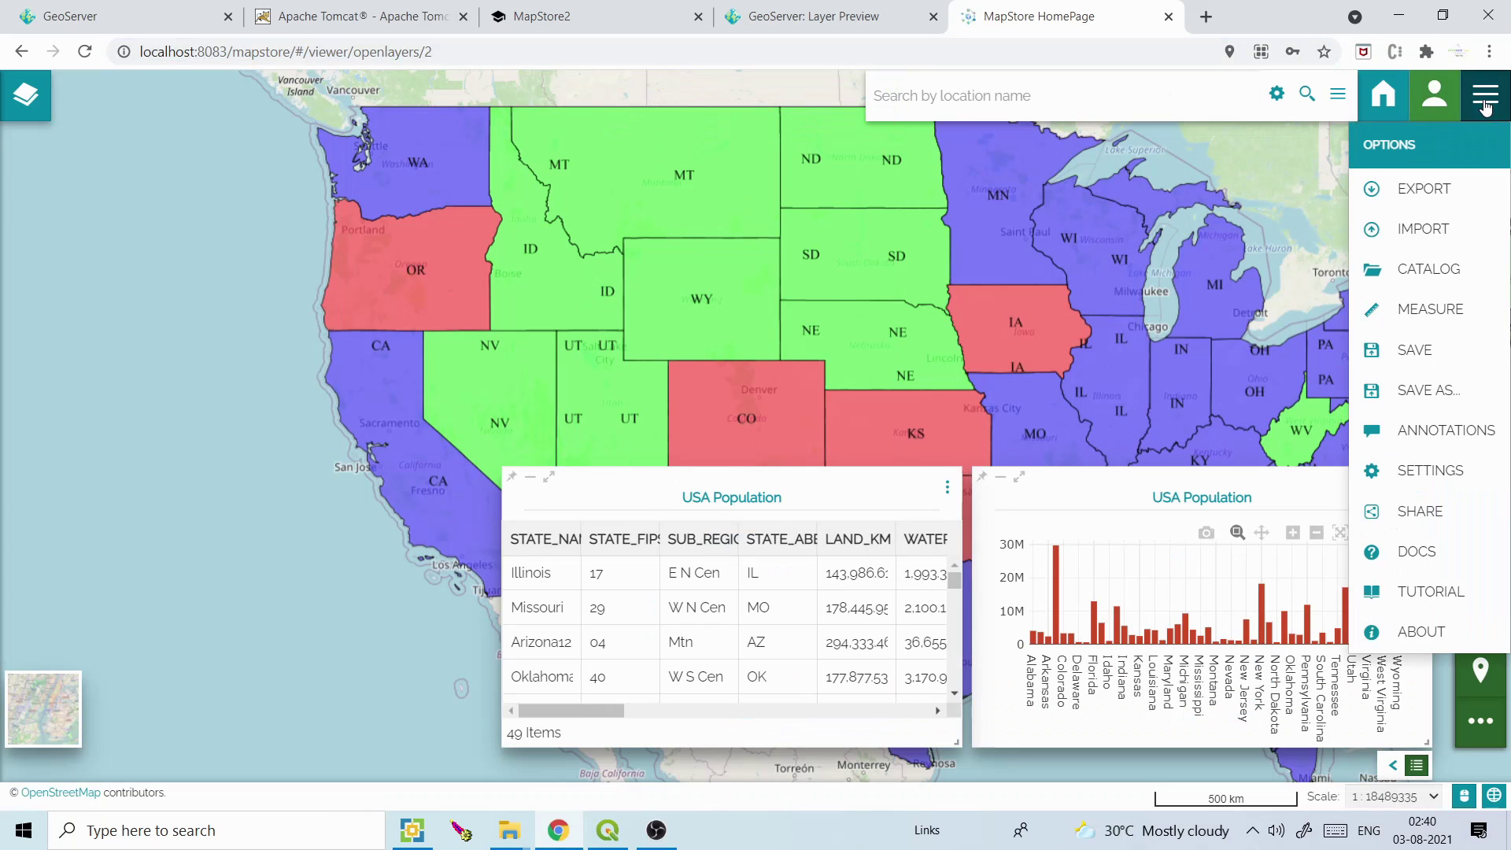
Copy the map's direct share link and load it in a new browser tab
{"action": "left_click", "coordinate": [1428, 510]}
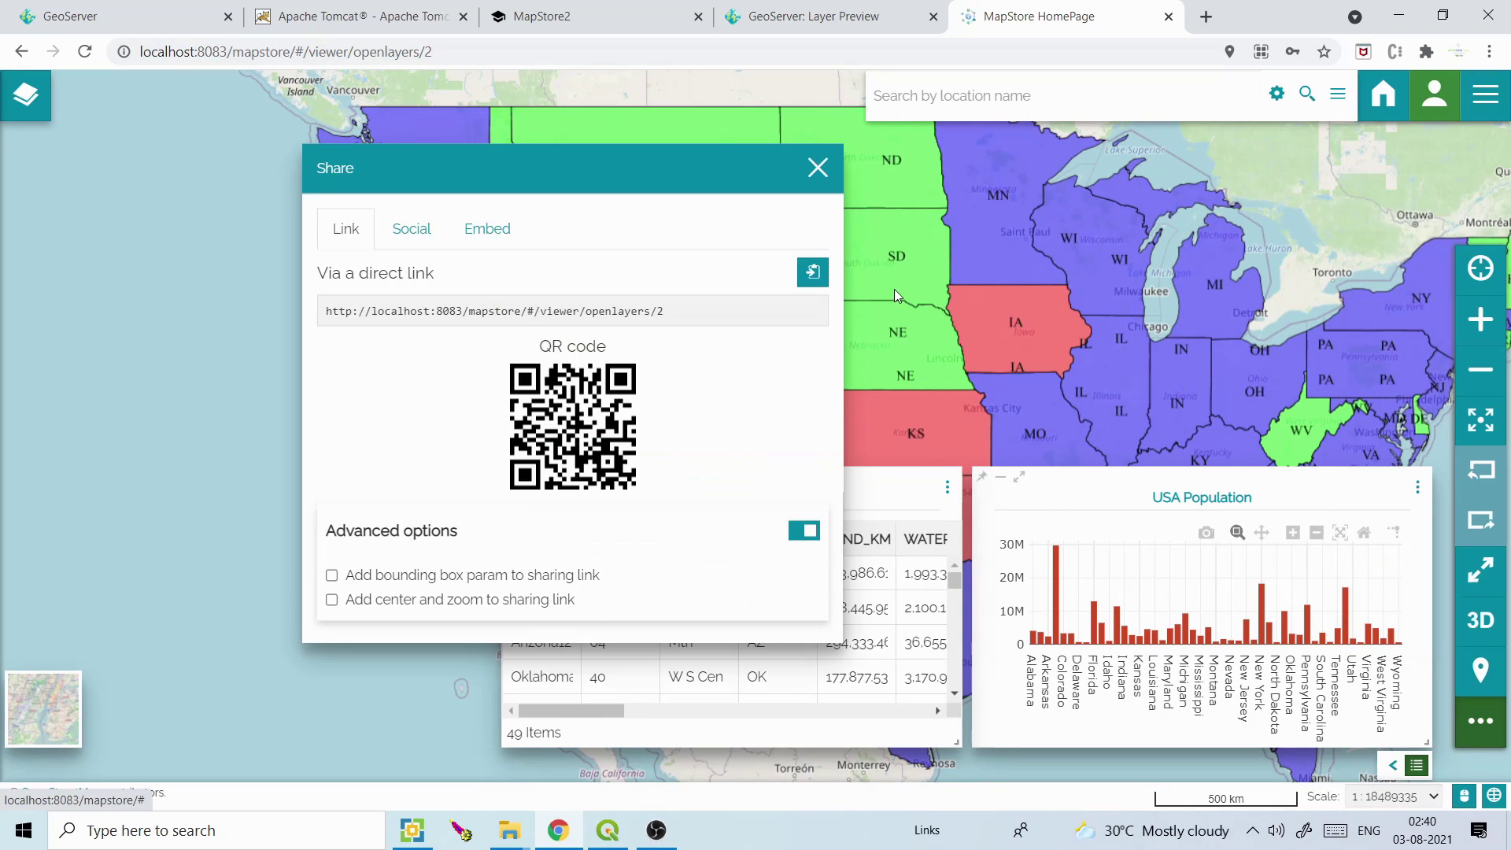
{"action": "left_click", "coordinate": [498, 308]}
{"action": "key", "text": "ctrl+c"}
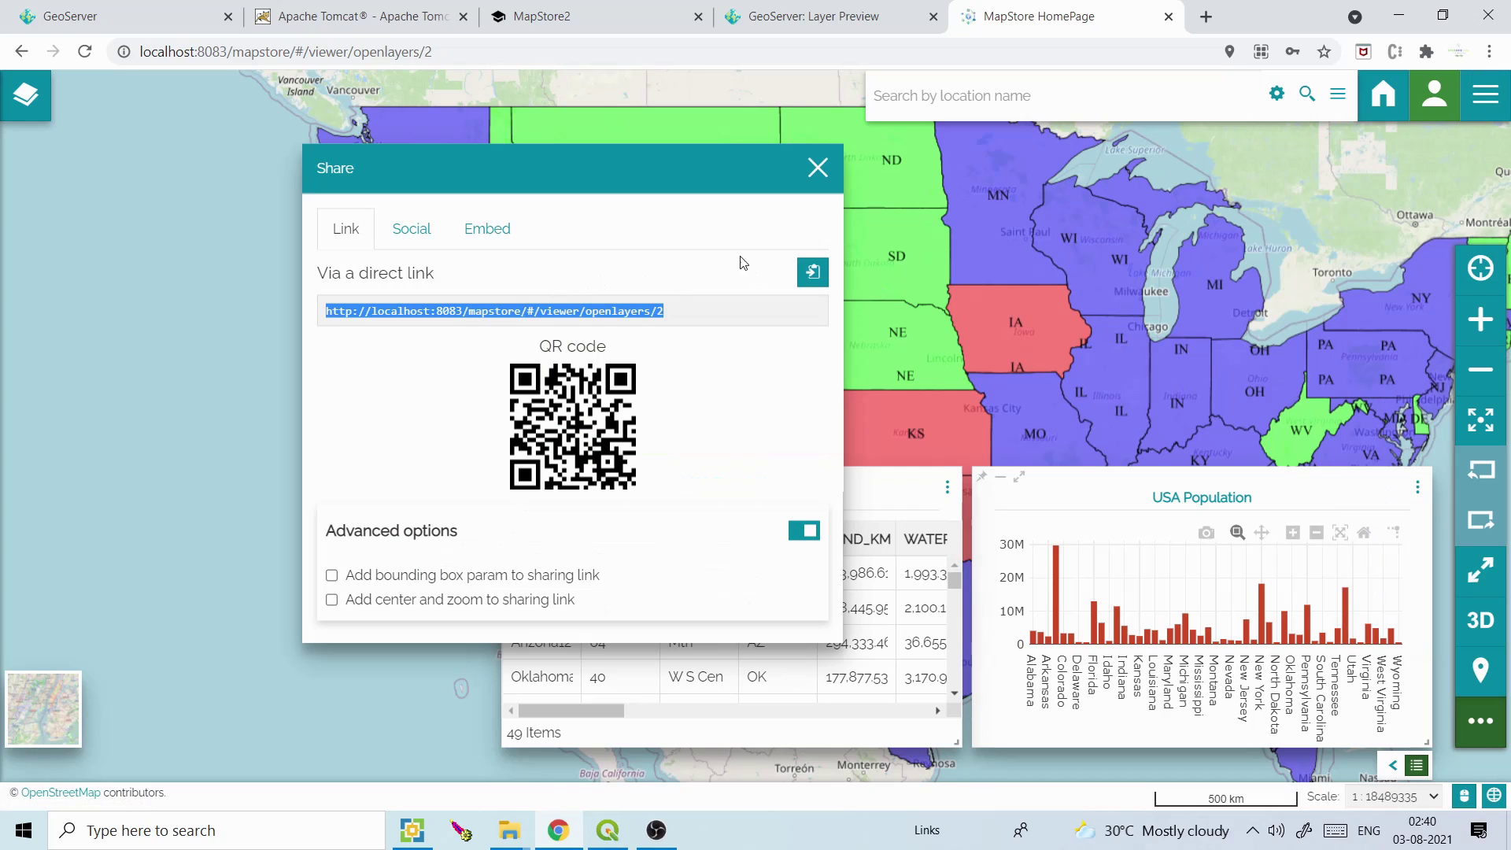
{"action": "left_click", "coordinate": [819, 168]}
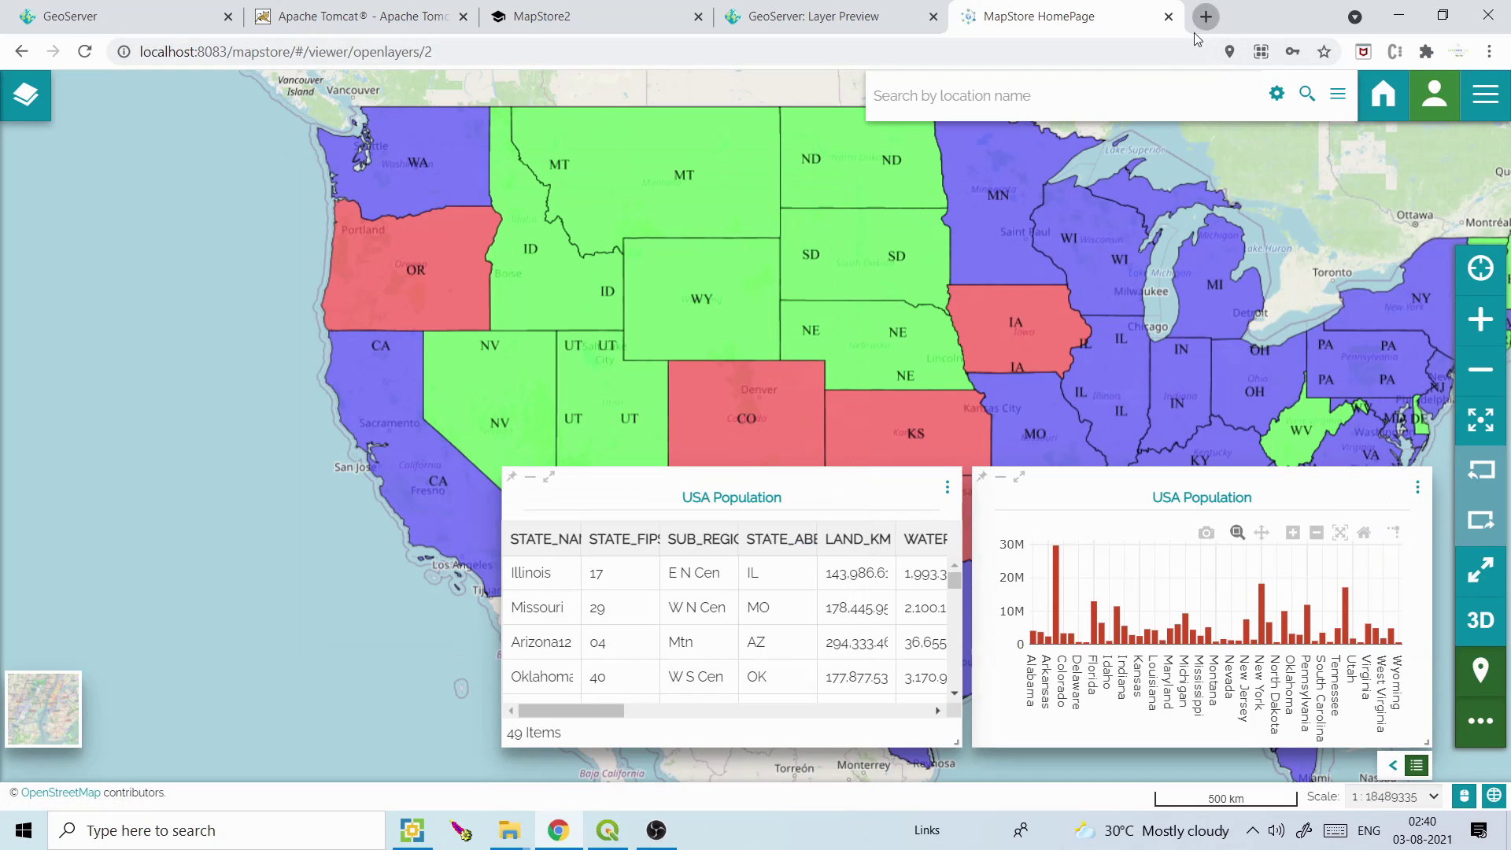
{"action": "left_click", "coordinate": [1205, 17]}
{"action": "key", "text": "ctrl+v"}
{"action": "key", "text": "Return"}
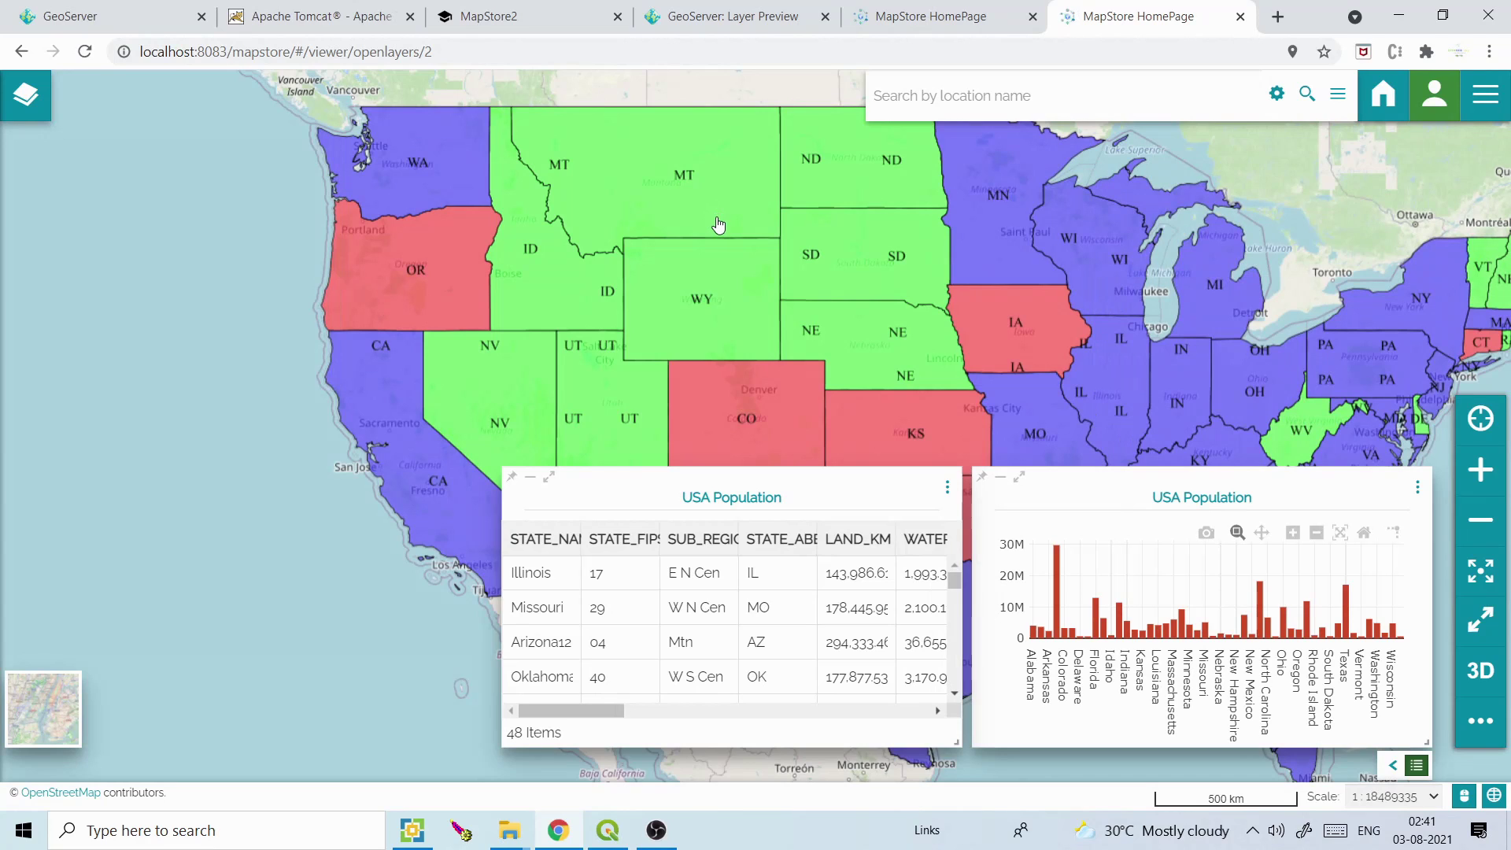
Pan the map, collapse and restore the widgets, then go Home from the first MapStore tab
{"action": "left_click_drag", "start_coordinate": [718, 225], "coordinate": [537, 219]}
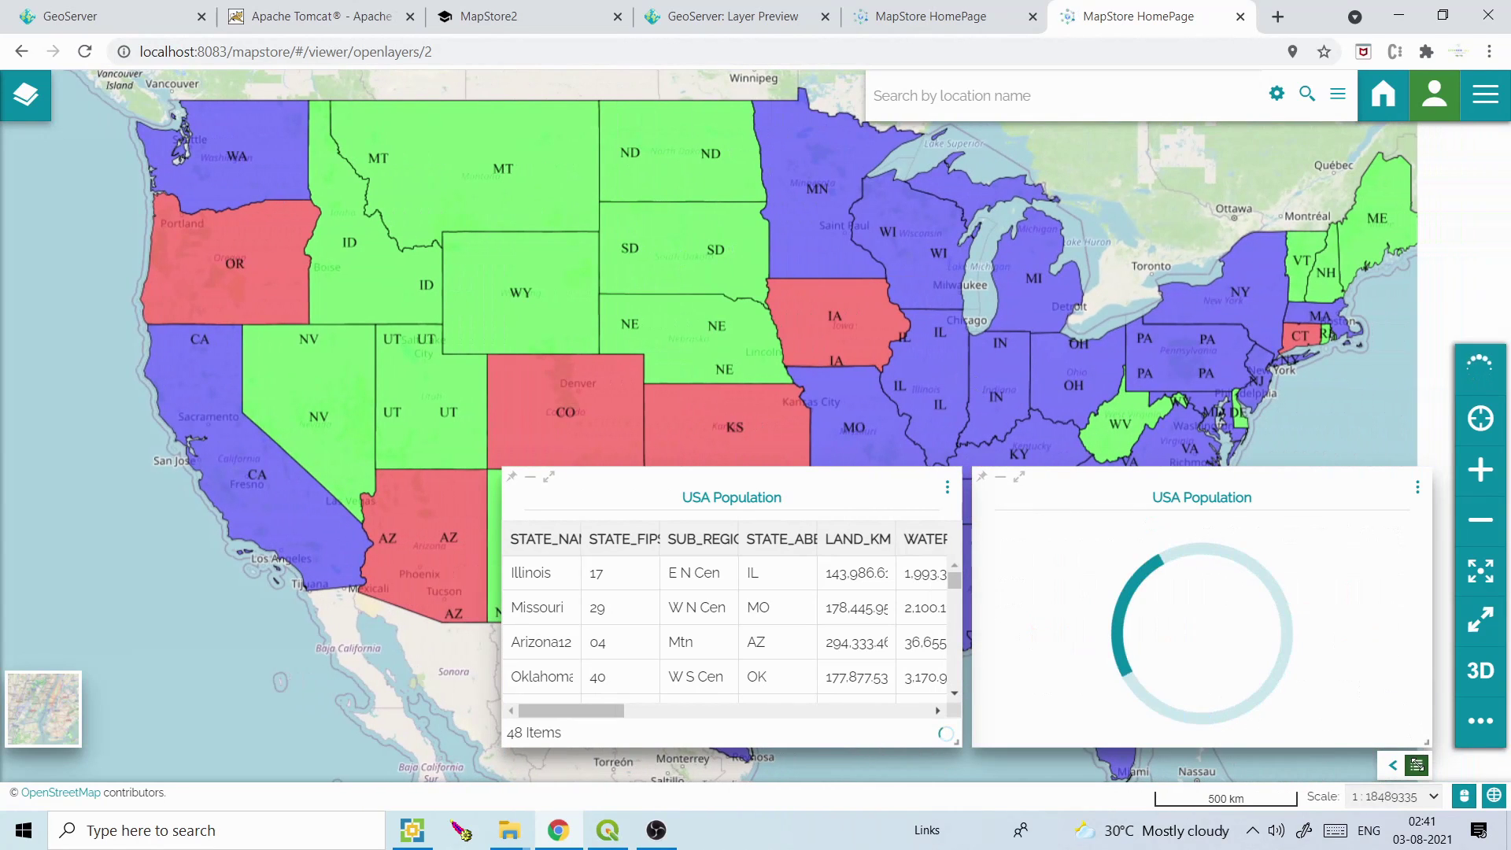
{"action": "left_click", "coordinate": [1417, 767]}
{"action": "left_click", "coordinate": [1418, 768]}
{"action": "left_click", "coordinate": [1417, 768]}
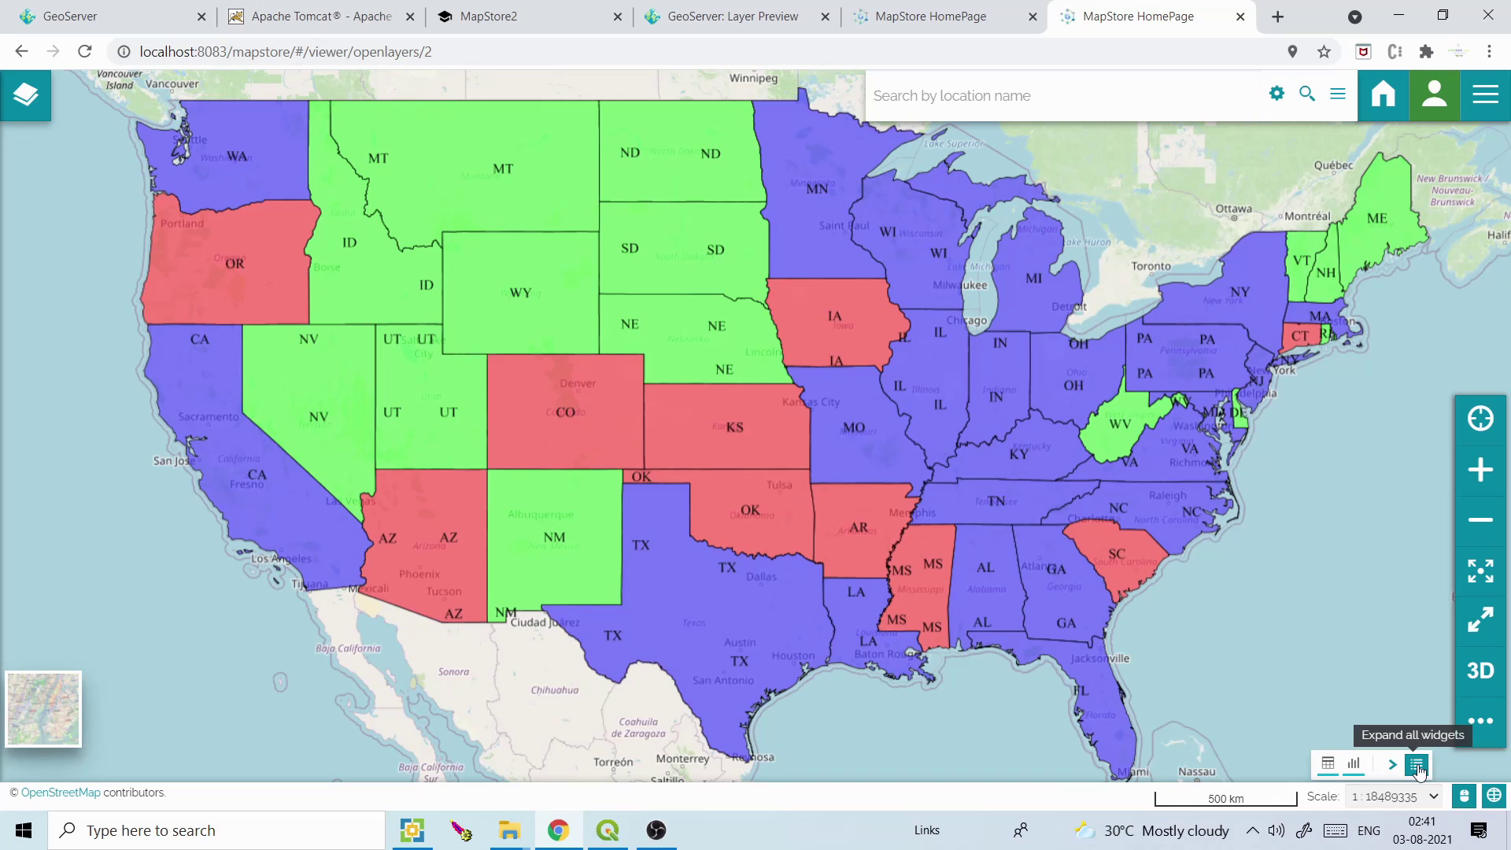
{"action": "left_click", "coordinate": [1417, 767]}
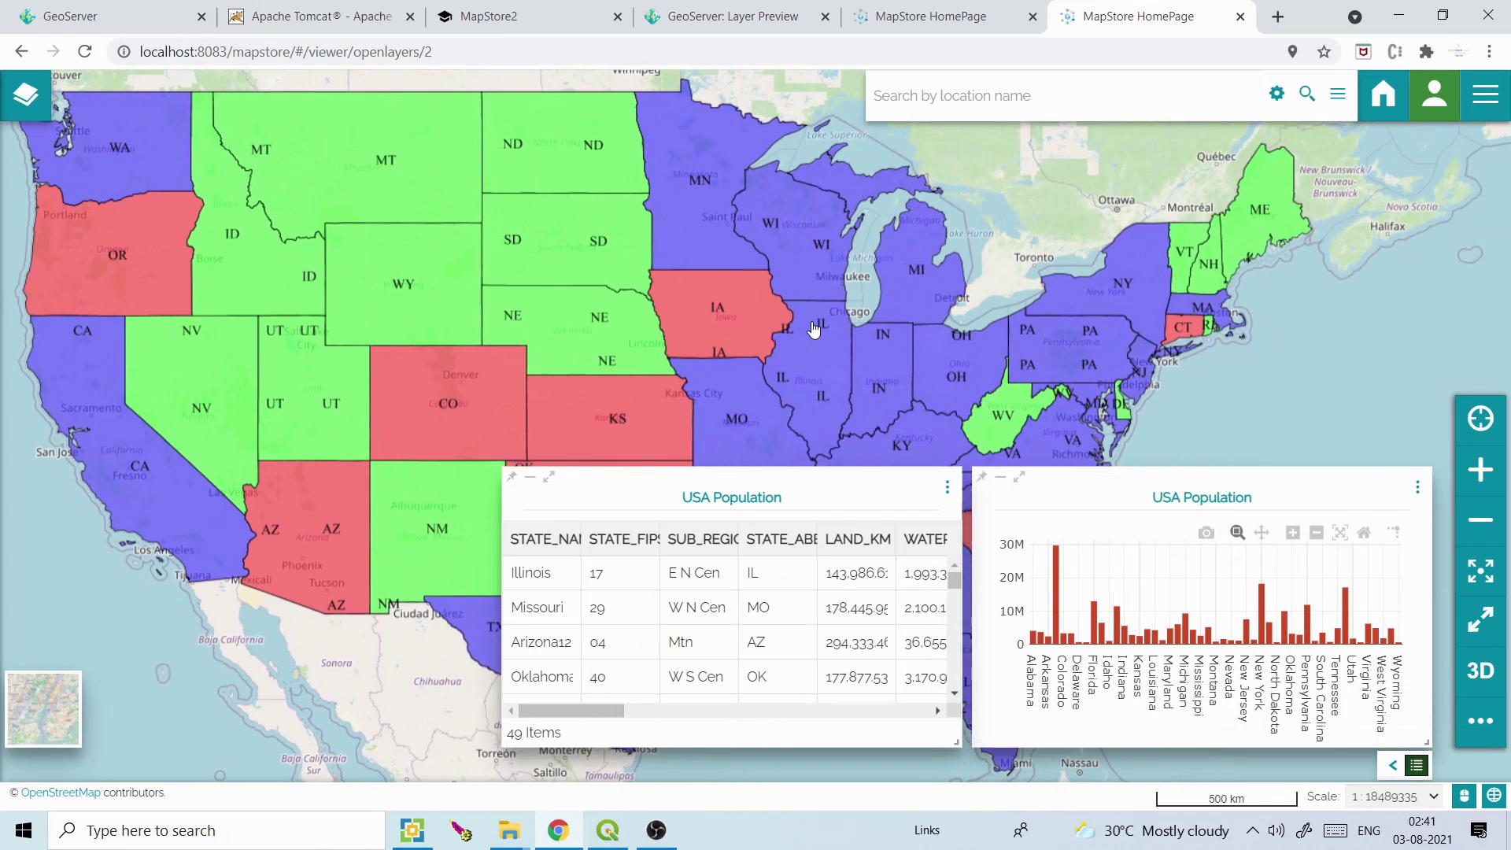
{"action": "left_click_drag", "start_coordinate": [865, 329], "coordinate": [717, 331]}
{"action": "left_click", "coordinate": [893, 6]}
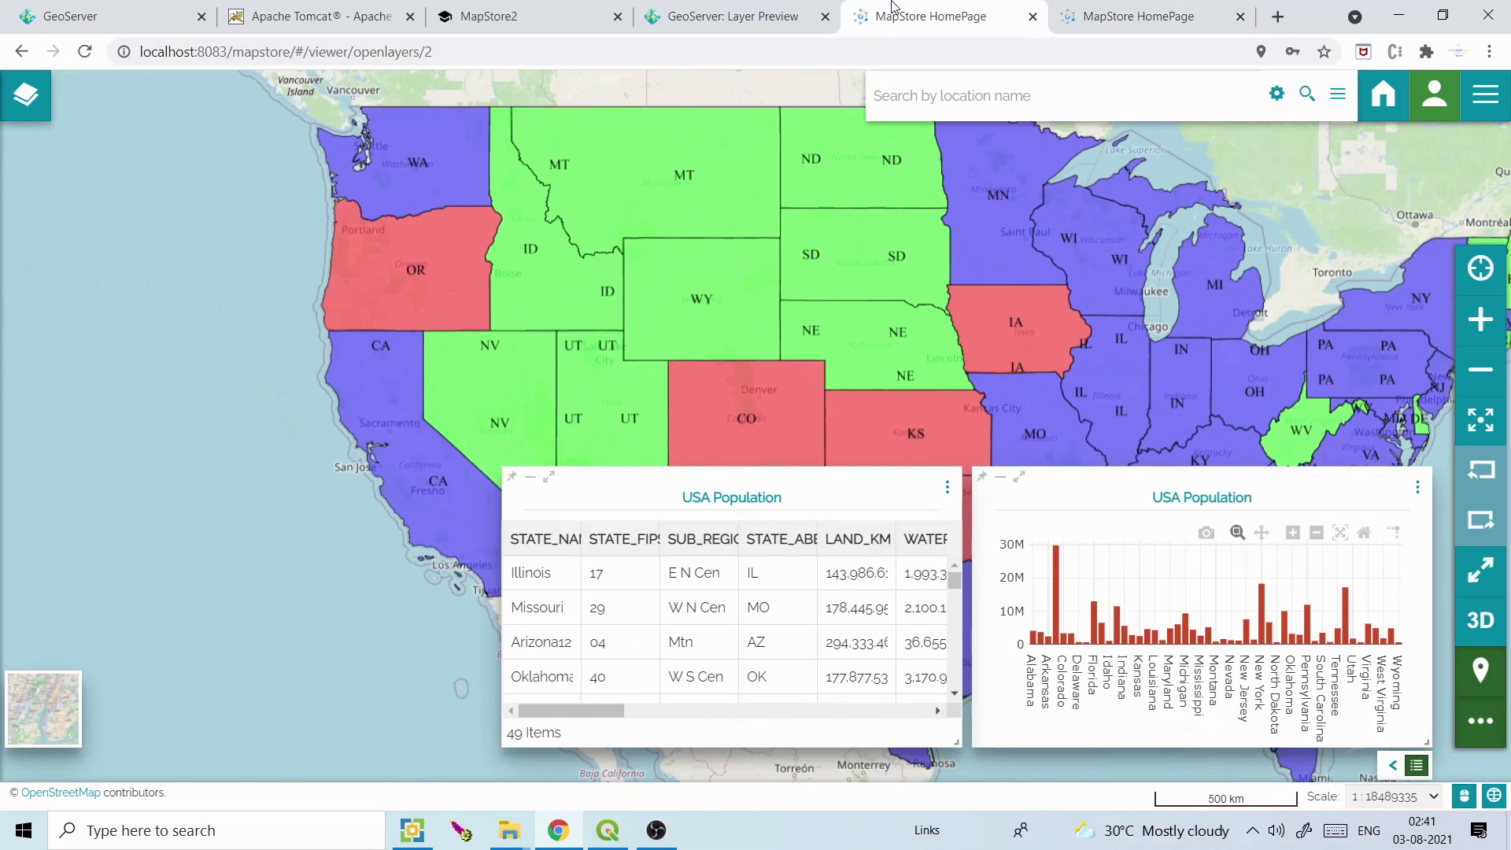
{"action": "left_click", "coordinate": [1387, 115]}
Leave without saving, reopen my_map, and switch the first USA Population layer on and back off
{"action": "left_click", "coordinate": [910, 305]}
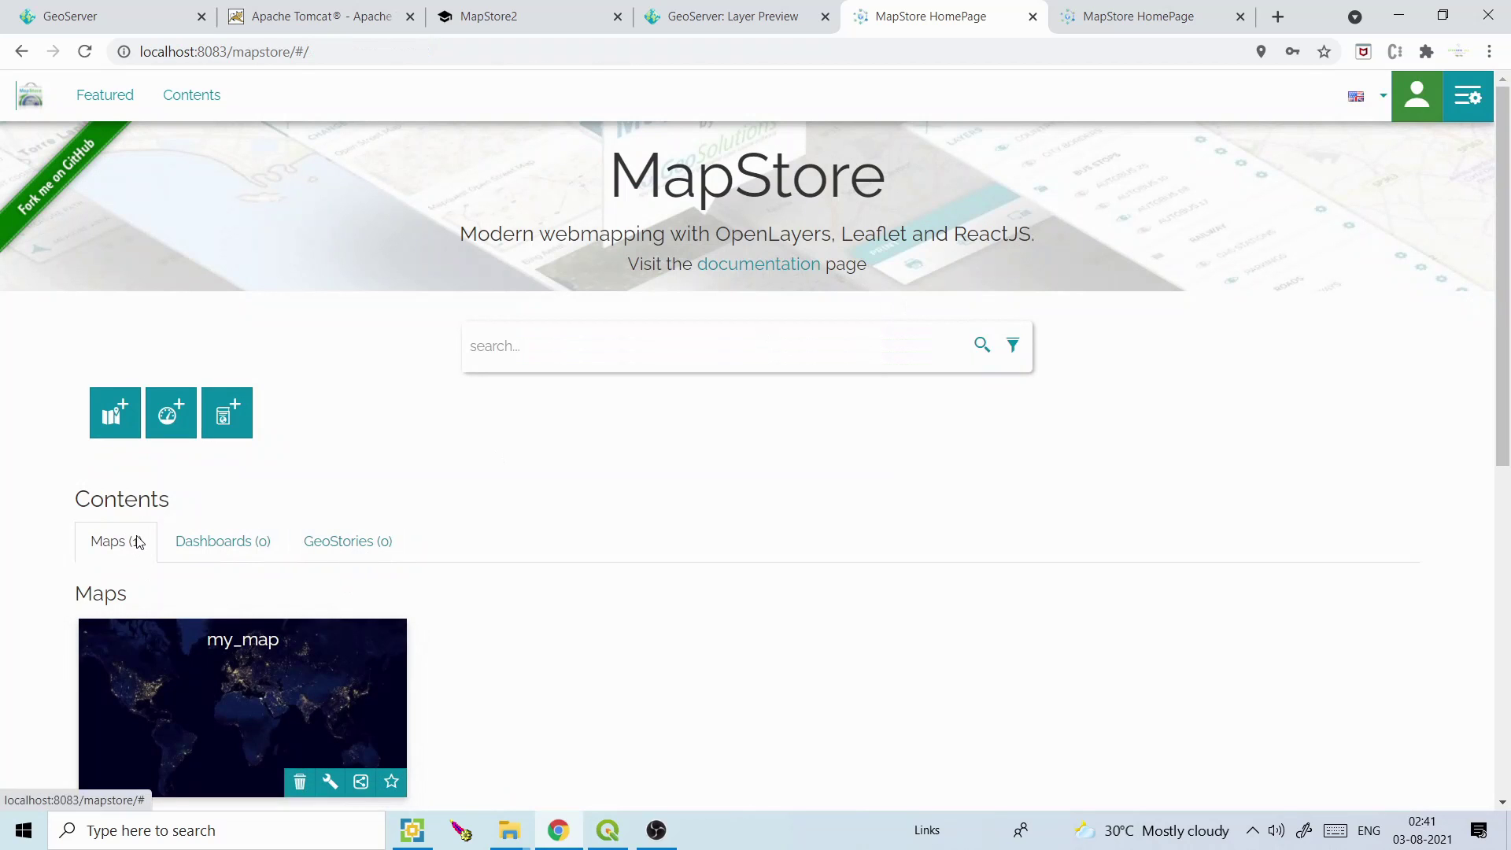
{"action": "scroll", "coordinate": [1508, 415], "scroll_direction": "down", "scroll_amount": 3}
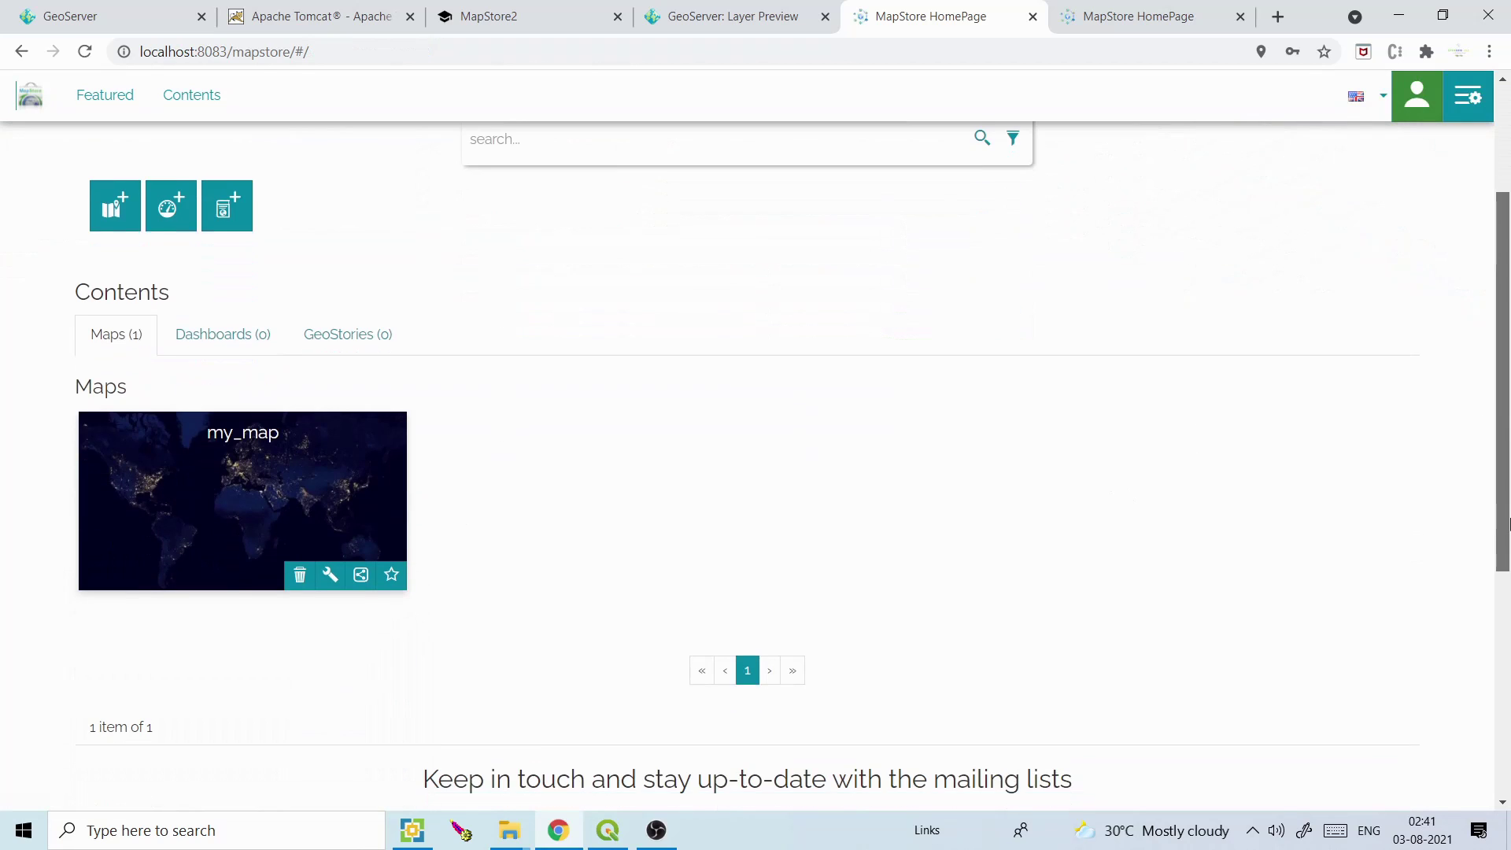
{"action": "left_click", "coordinate": [295, 469]}
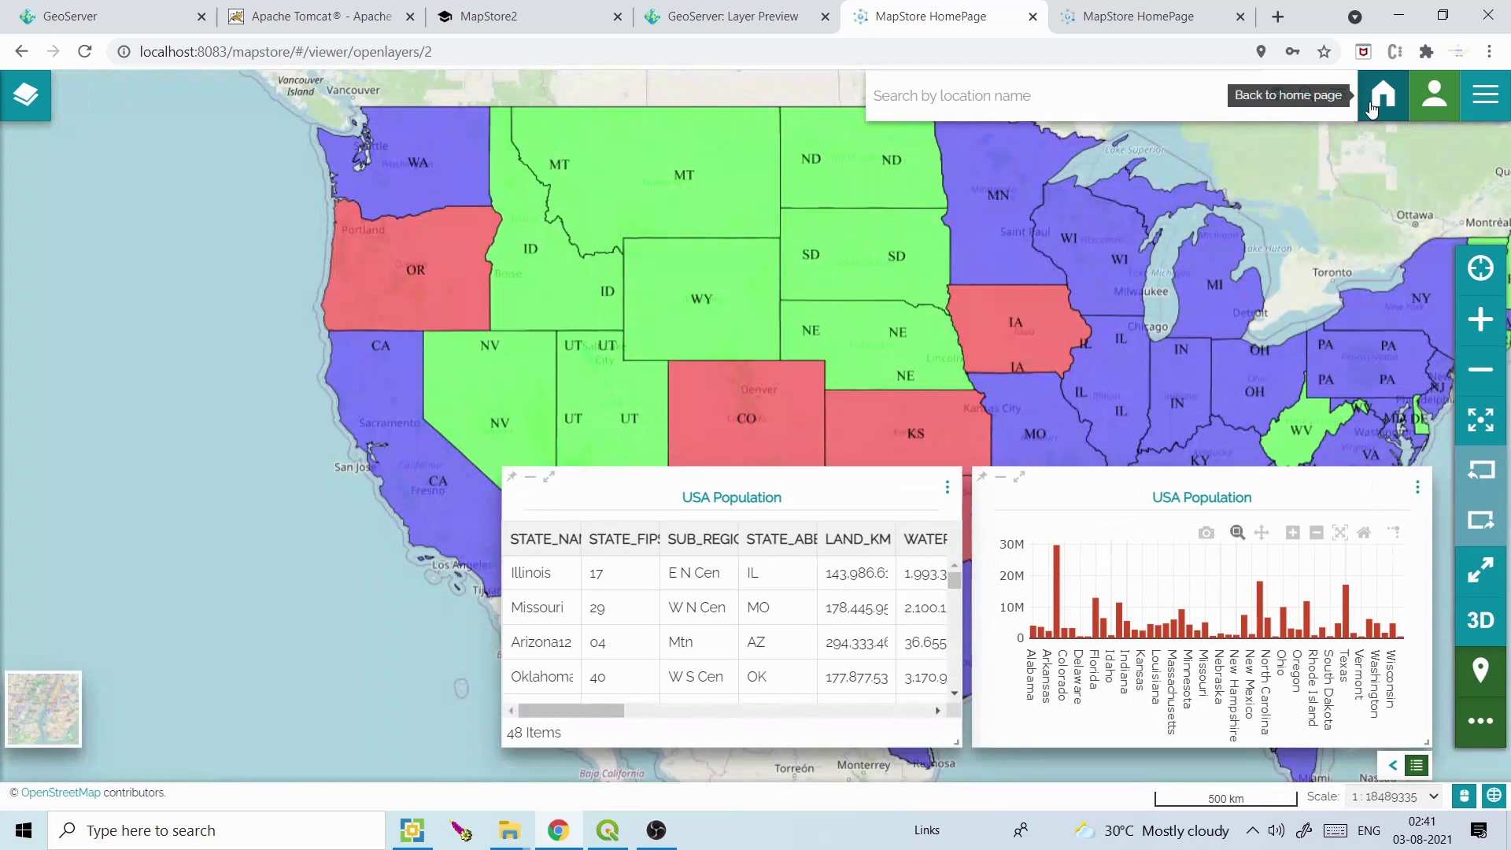
{"action": "left_click", "coordinate": [25, 95]}
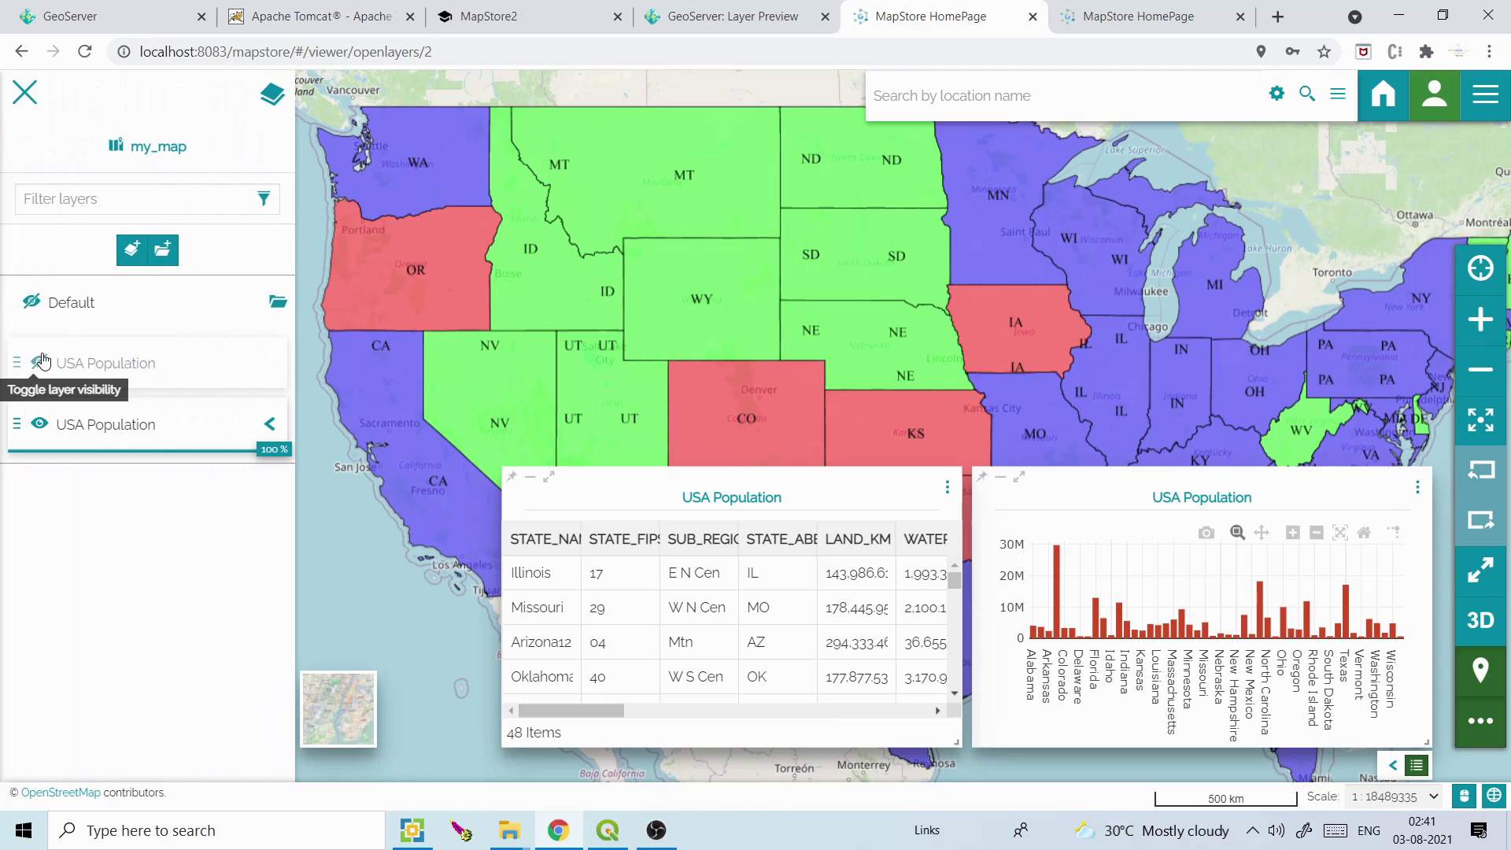
{"action": "left_click", "coordinate": [42, 362]}
{"action": "left_click", "coordinate": [42, 362]}
Return to the MapStore home page, discarding unsaved map changes
{"action": "left_click", "coordinate": [1388, 92]}
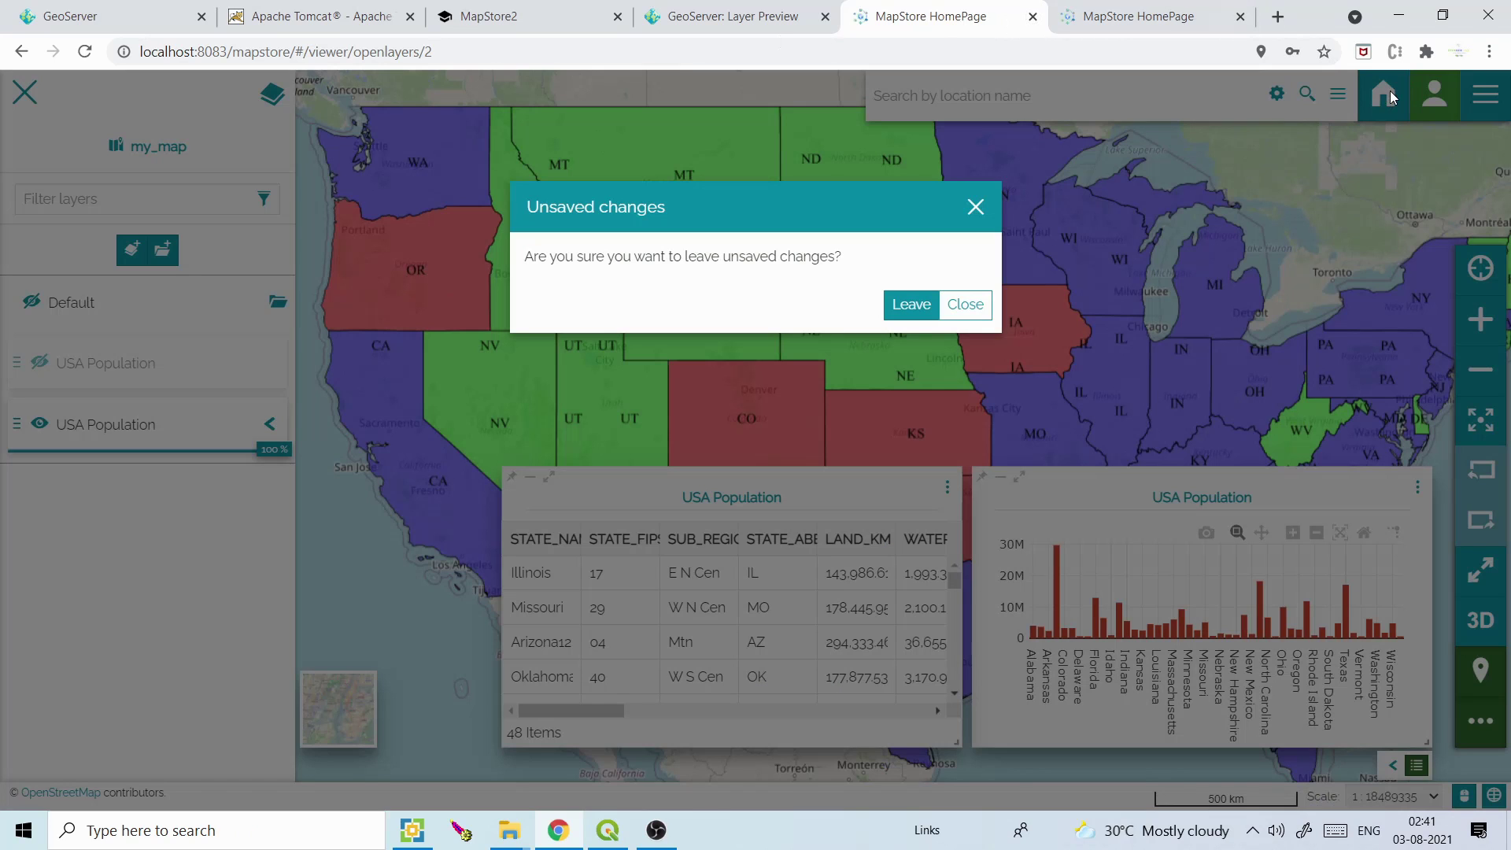
{"action": "left_click", "coordinate": [919, 306]}
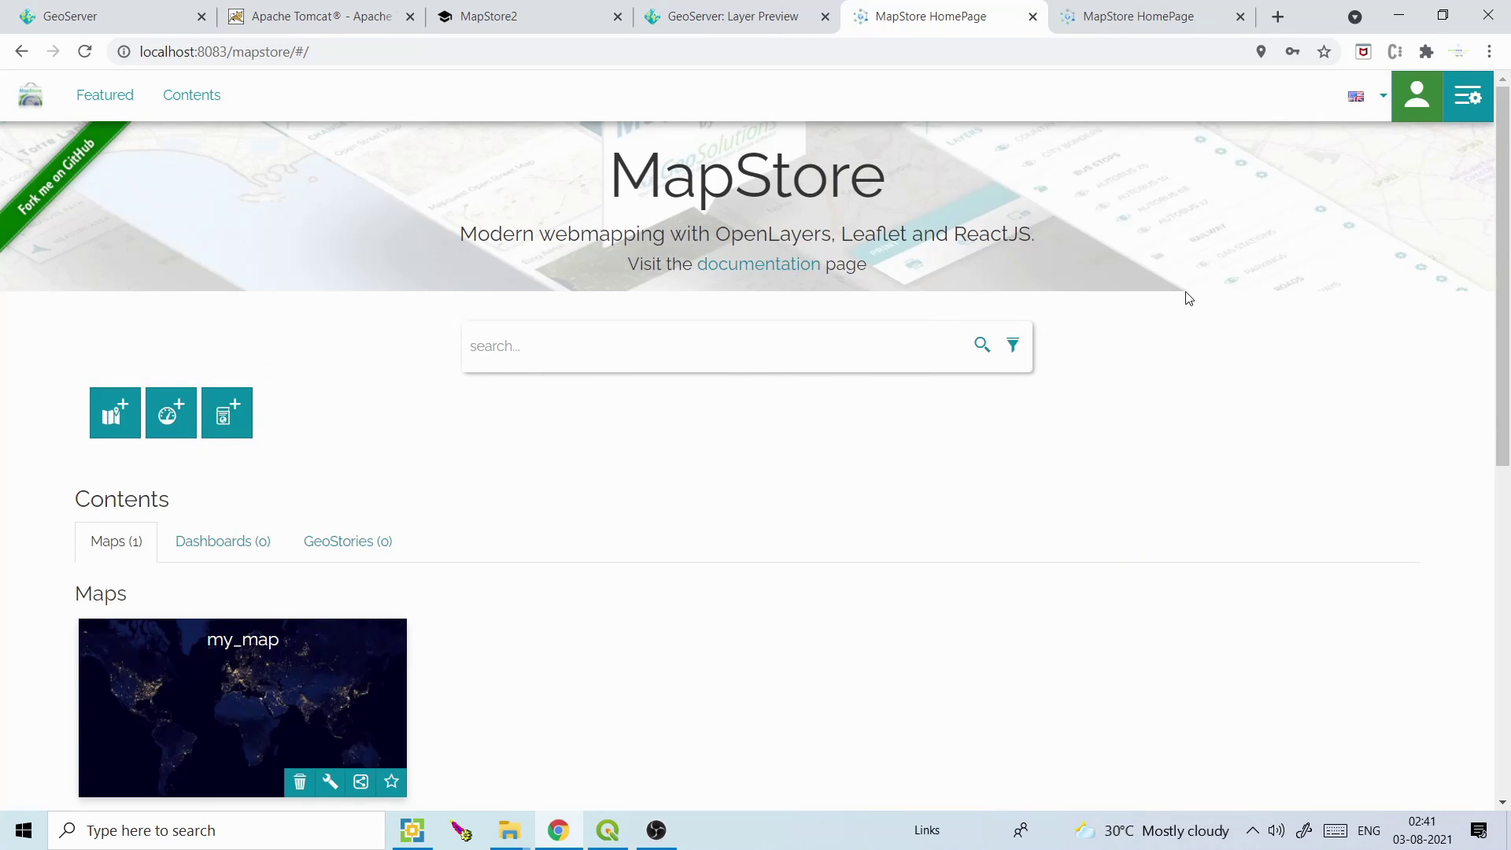
{"action": "key", "text": "ctrl+a"}
{"action": "left_click", "coordinate": [1291, 372]}
Create a new dashboard, skip the tutorial, and start a Map widget based on Empty Map
{"action": "left_click", "coordinate": [172, 413]}
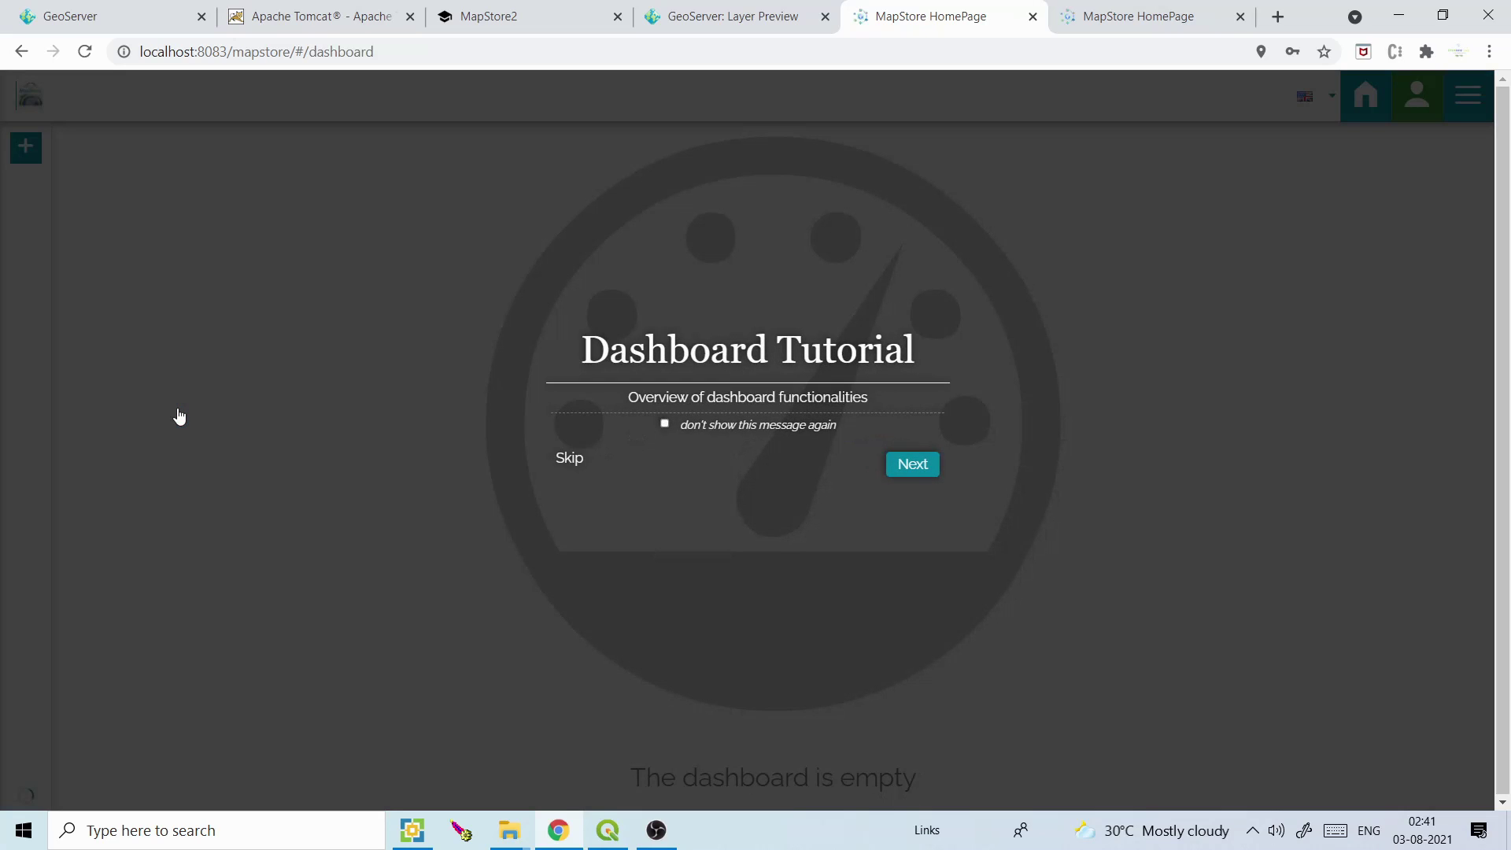
{"action": "left_click", "coordinate": [569, 459]}
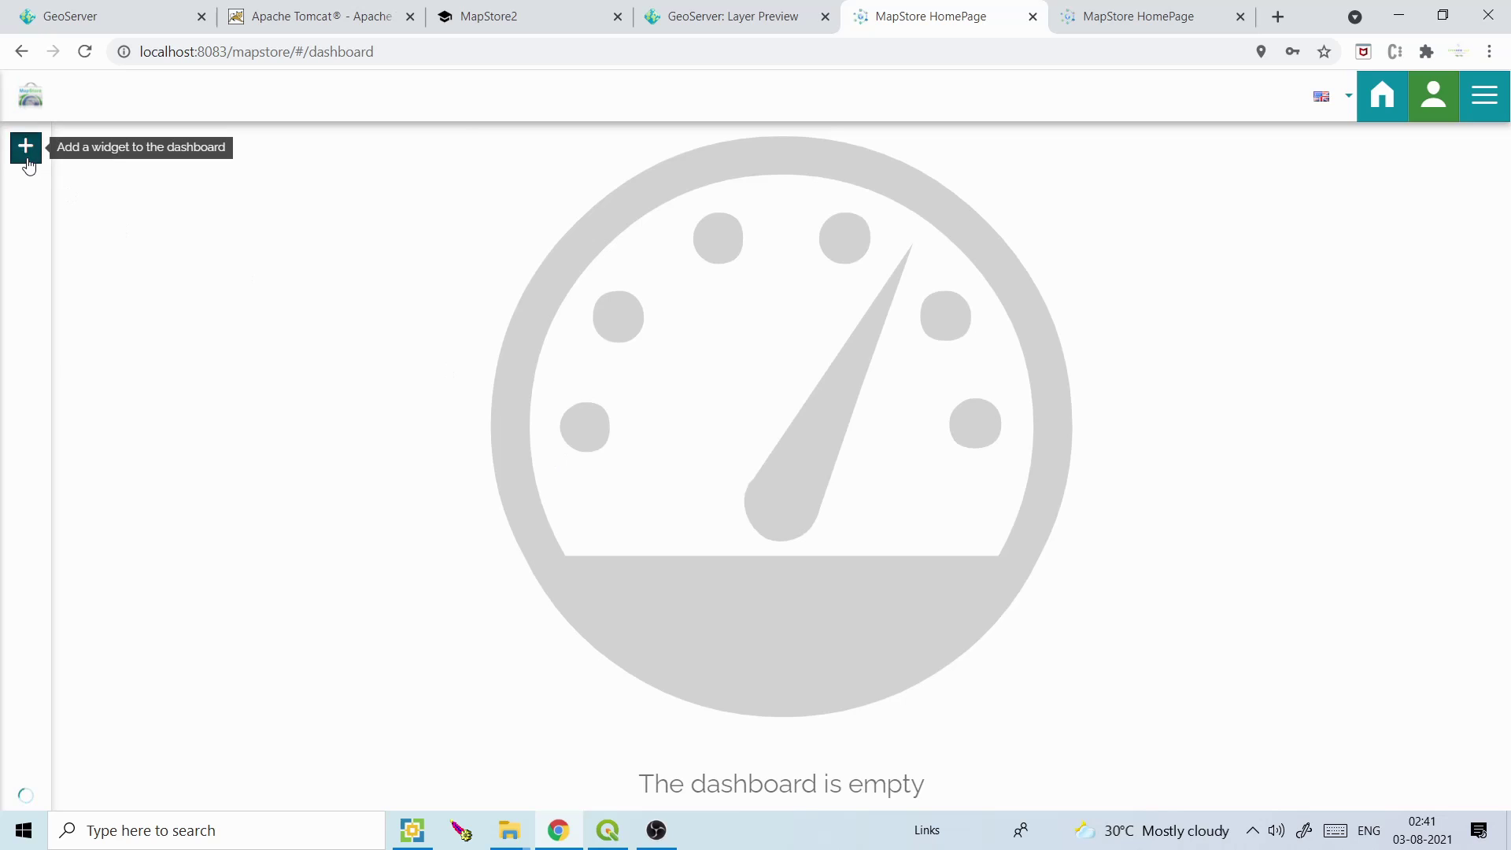
{"action": "left_click", "coordinate": [27, 157]}
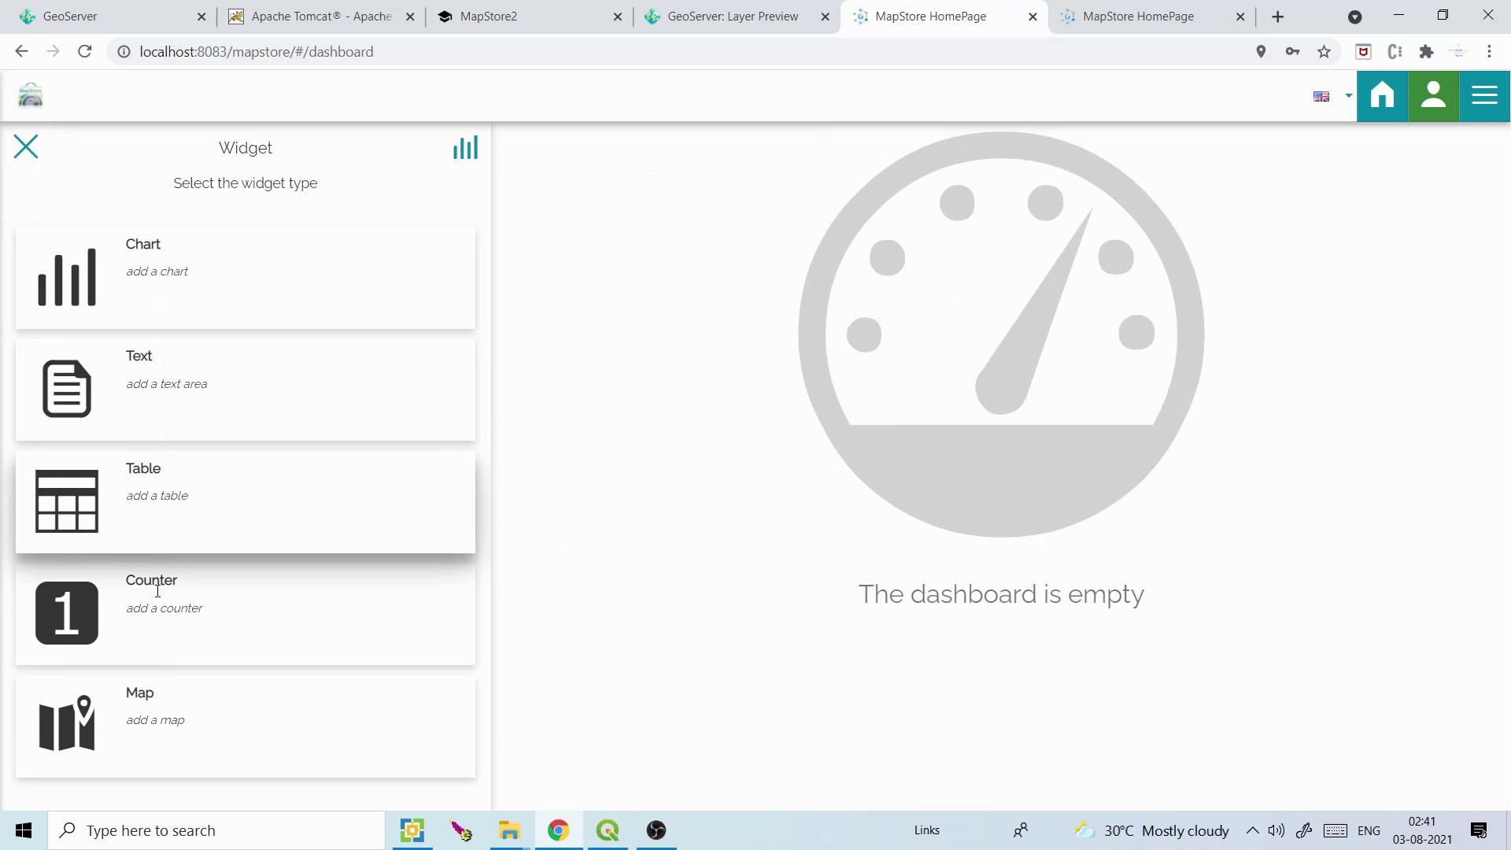
{"action": "left_click", "coordinate": [157, 696]}
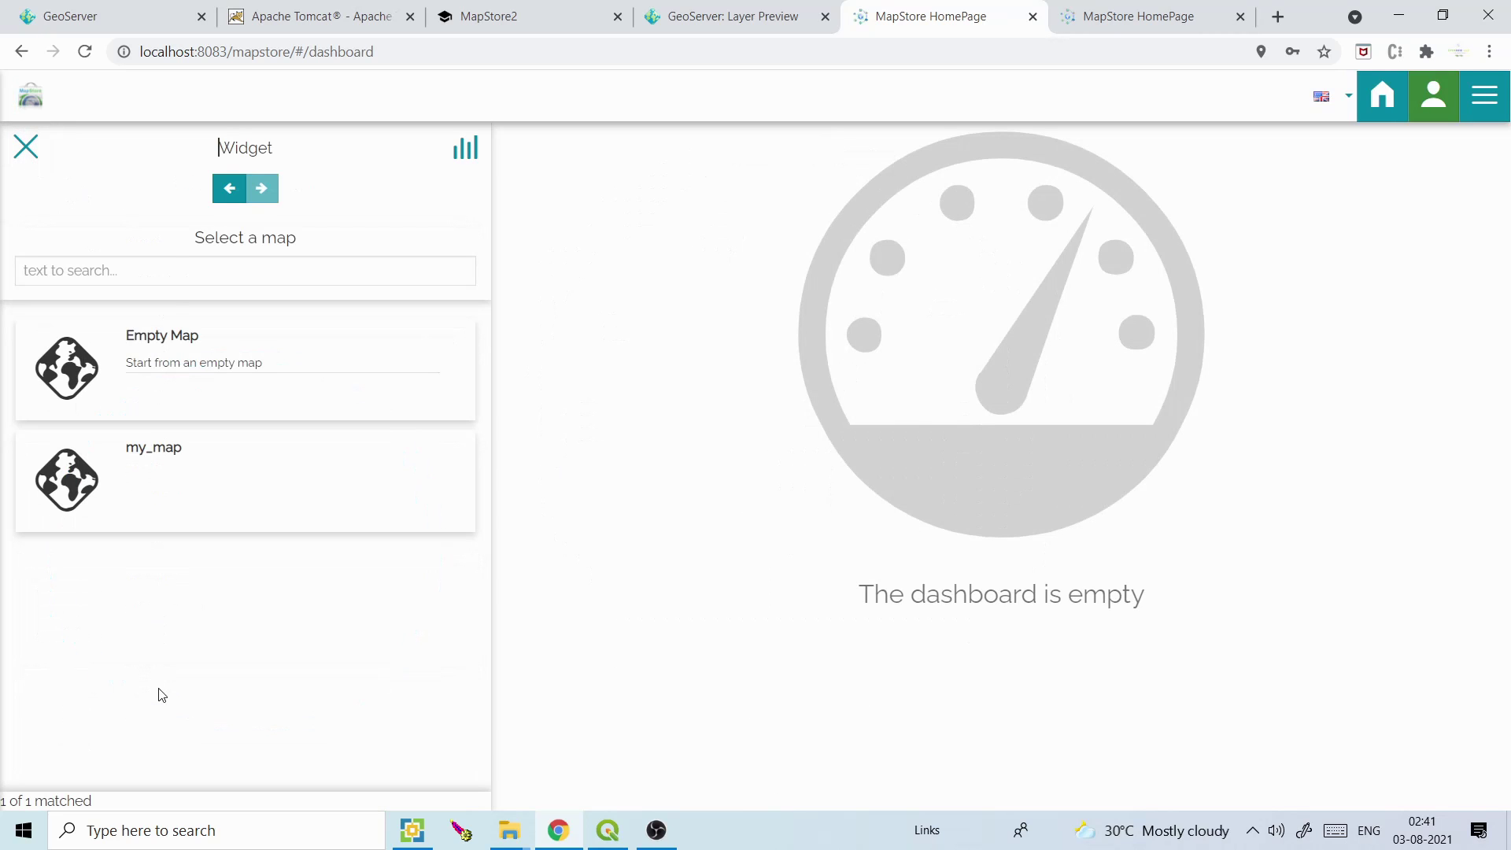
{"action": "left_click", "coordinate": [141, 276]}
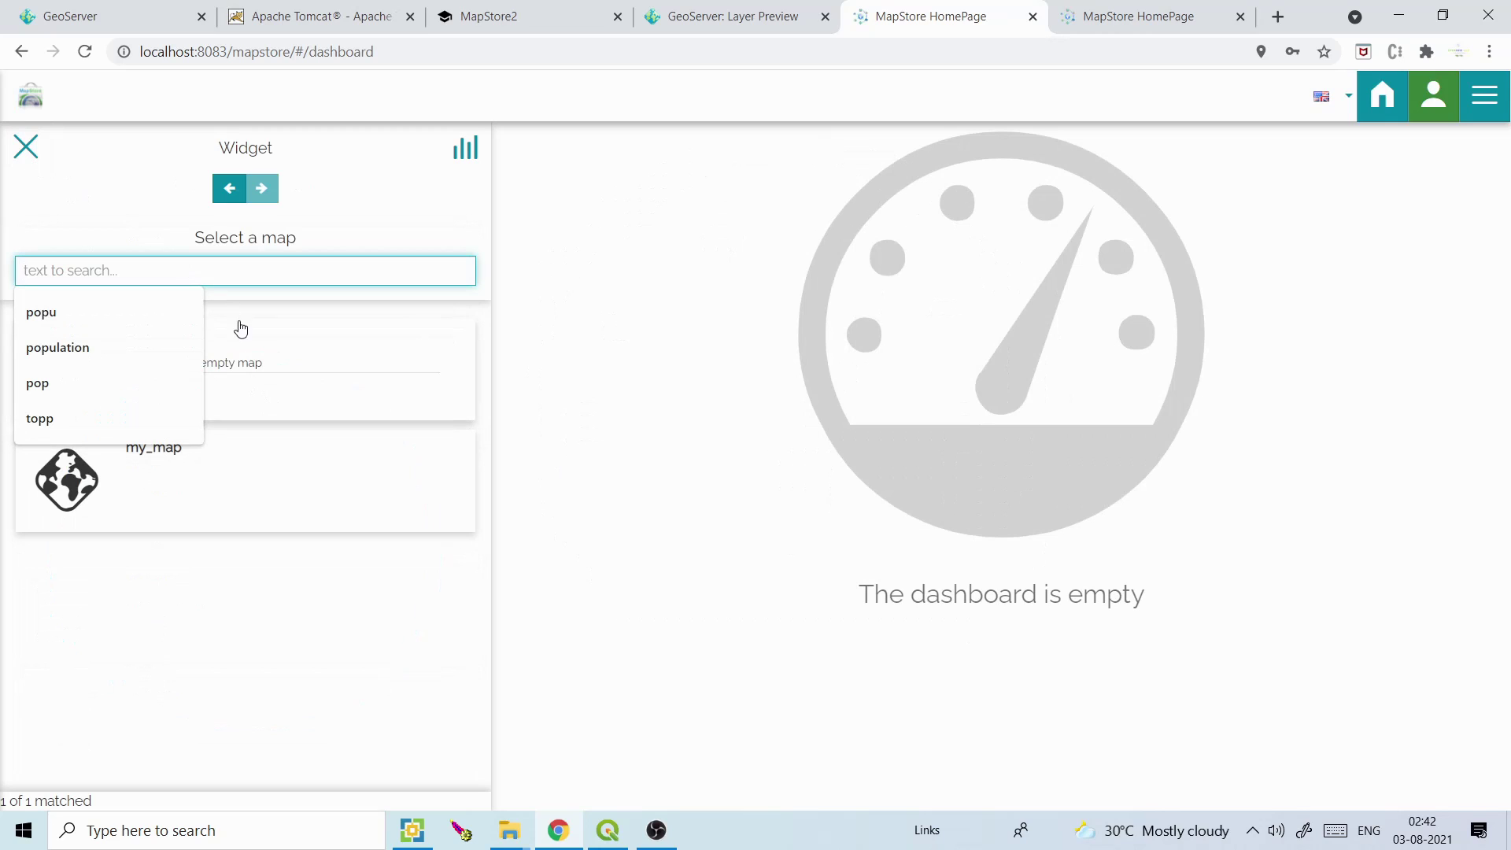
{"action": "left_click", "coordinate": [253, 351]}
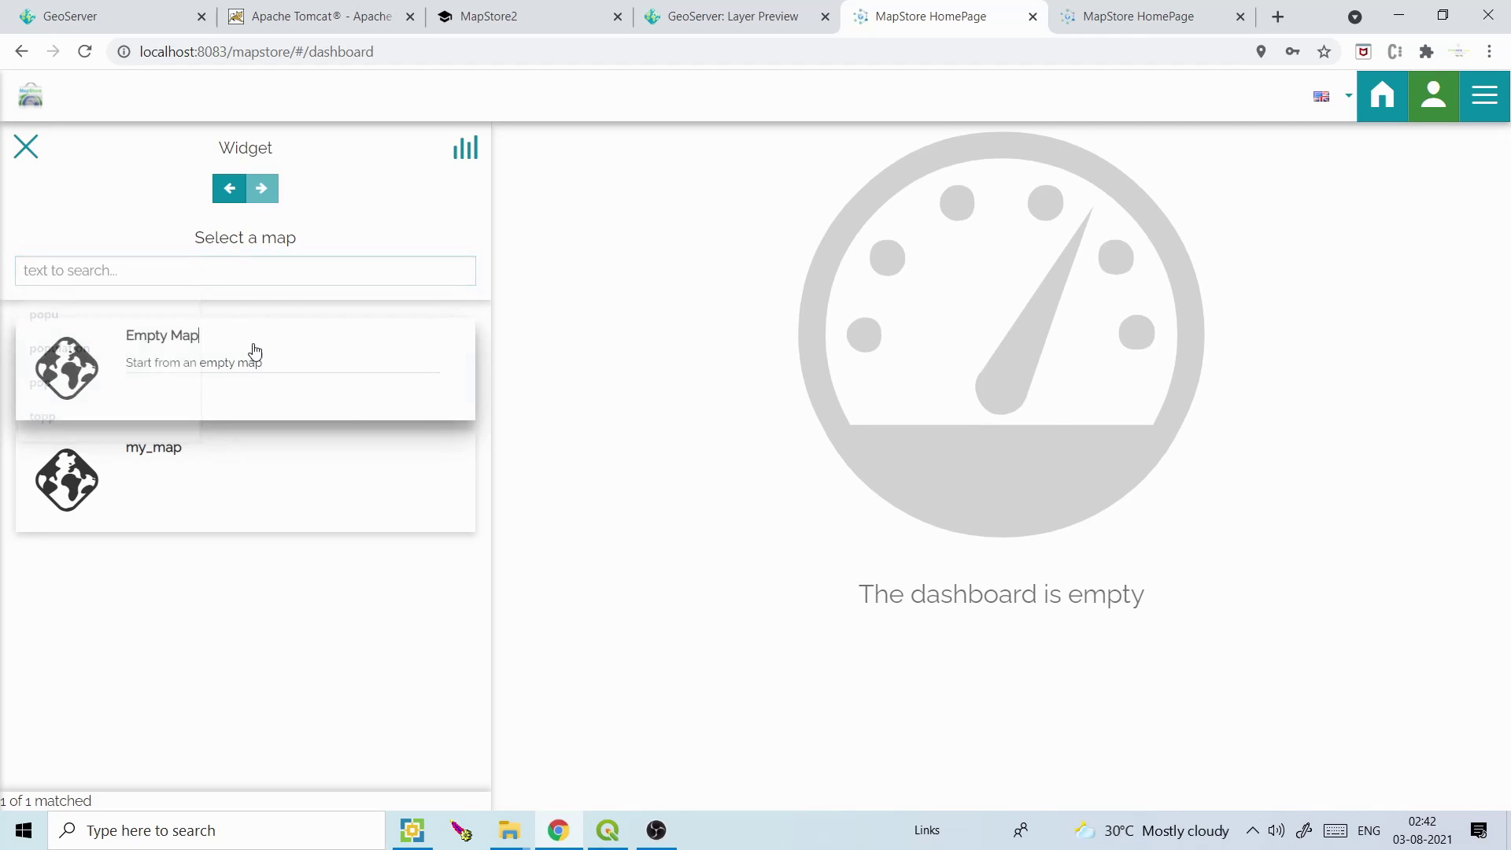
{"action": "left_click", "coordinate": [261, 188]}
{"action": "left_click_drag", "start_coordinate": [481, 551], "coordinate": [489, 389]}
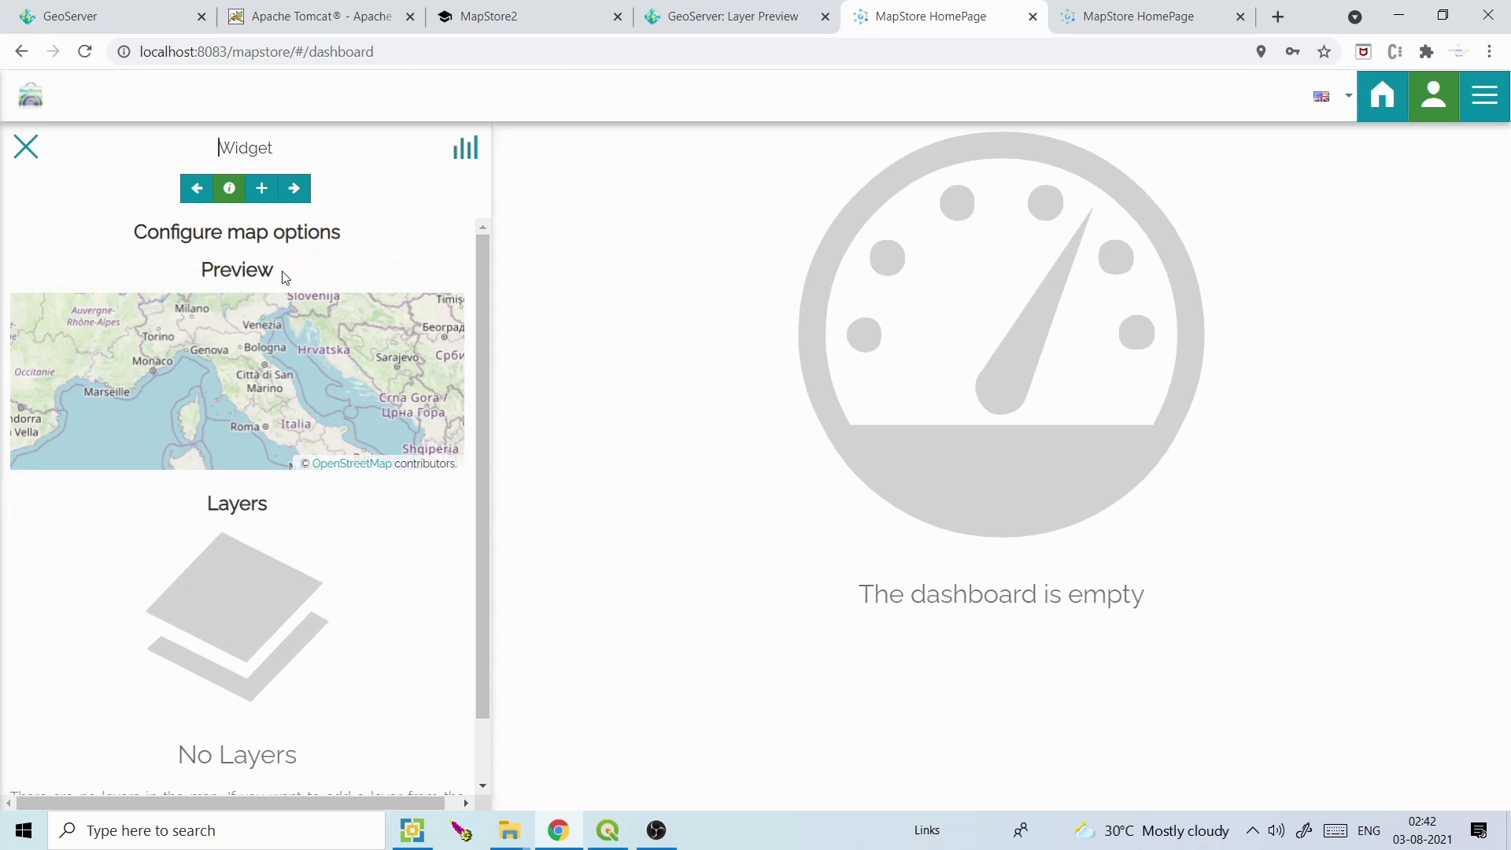
Add the USA Population layer to the widget's map
{"action": "left_click", "coordinate": [261, 188]}
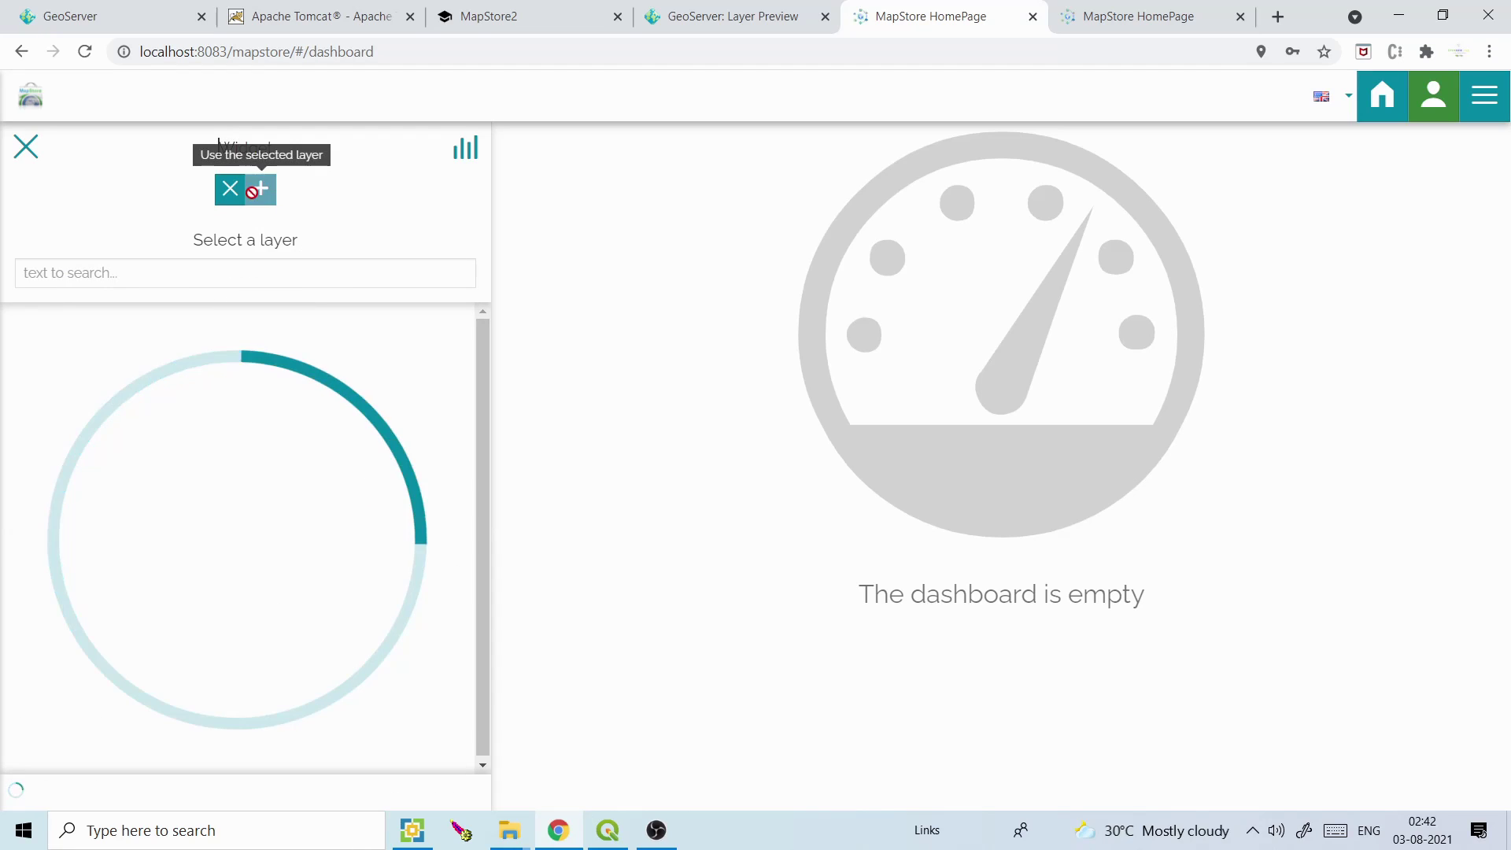
{"action": "left_click", "coordinate": [155, 285]}
{"action": "type", "text": "usa"}
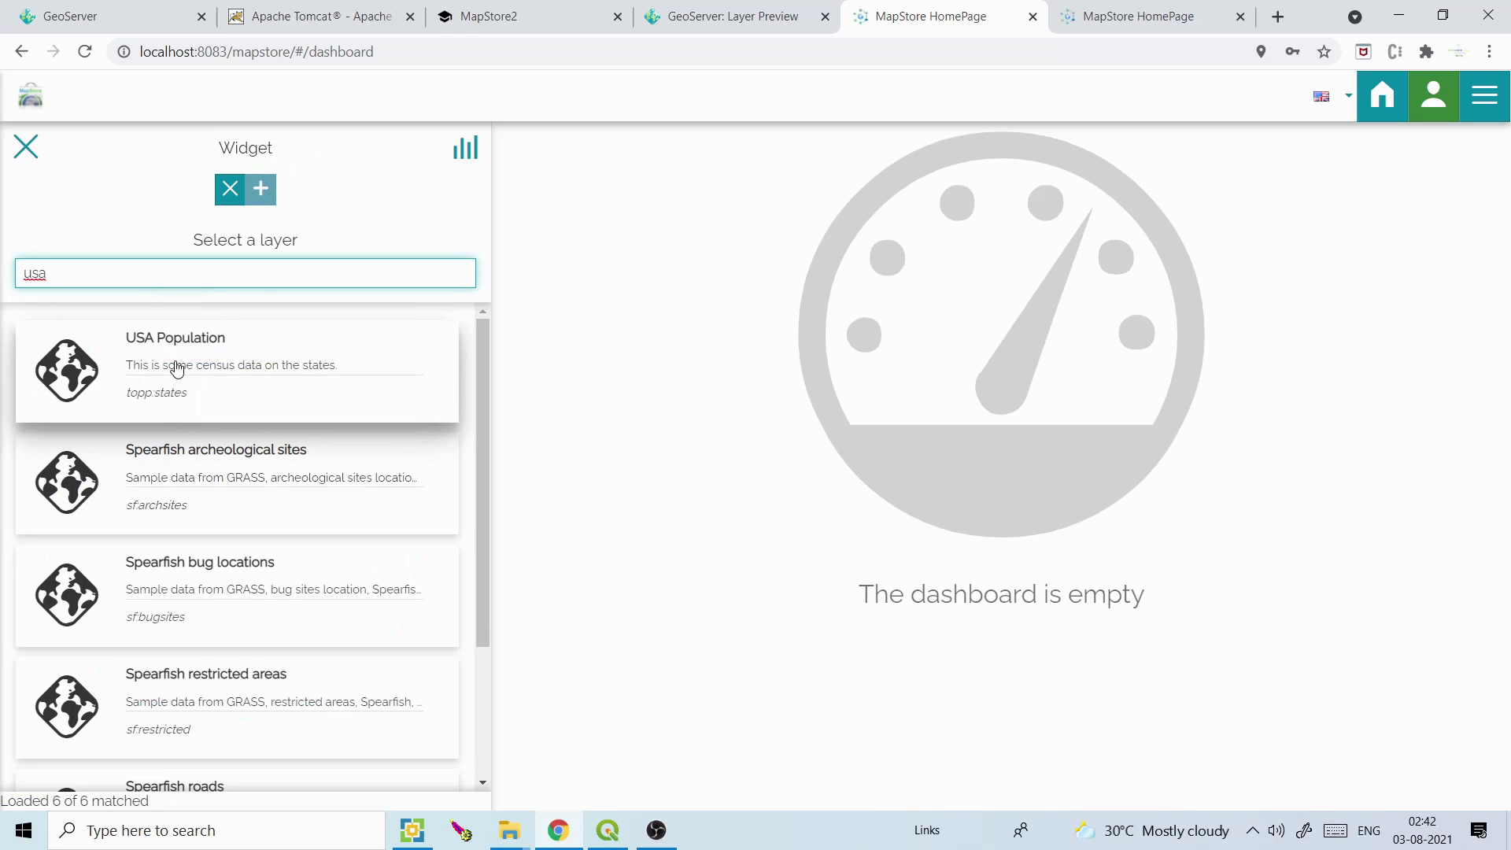
{"action": "left_click", "coordinate": [176, 367]}
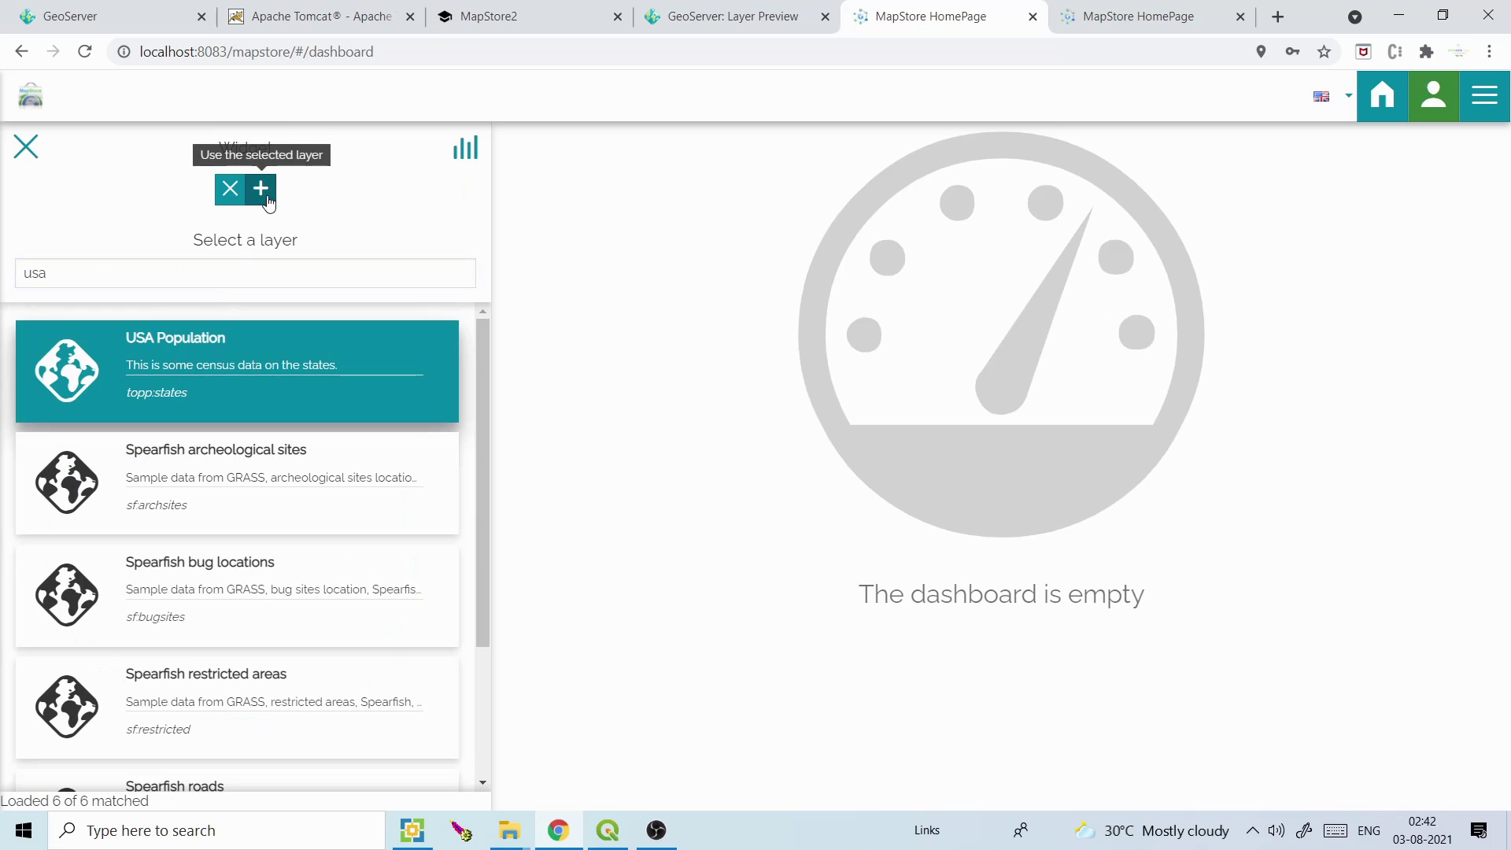
{"action": "left_click", "coordinate": [261, 189]}
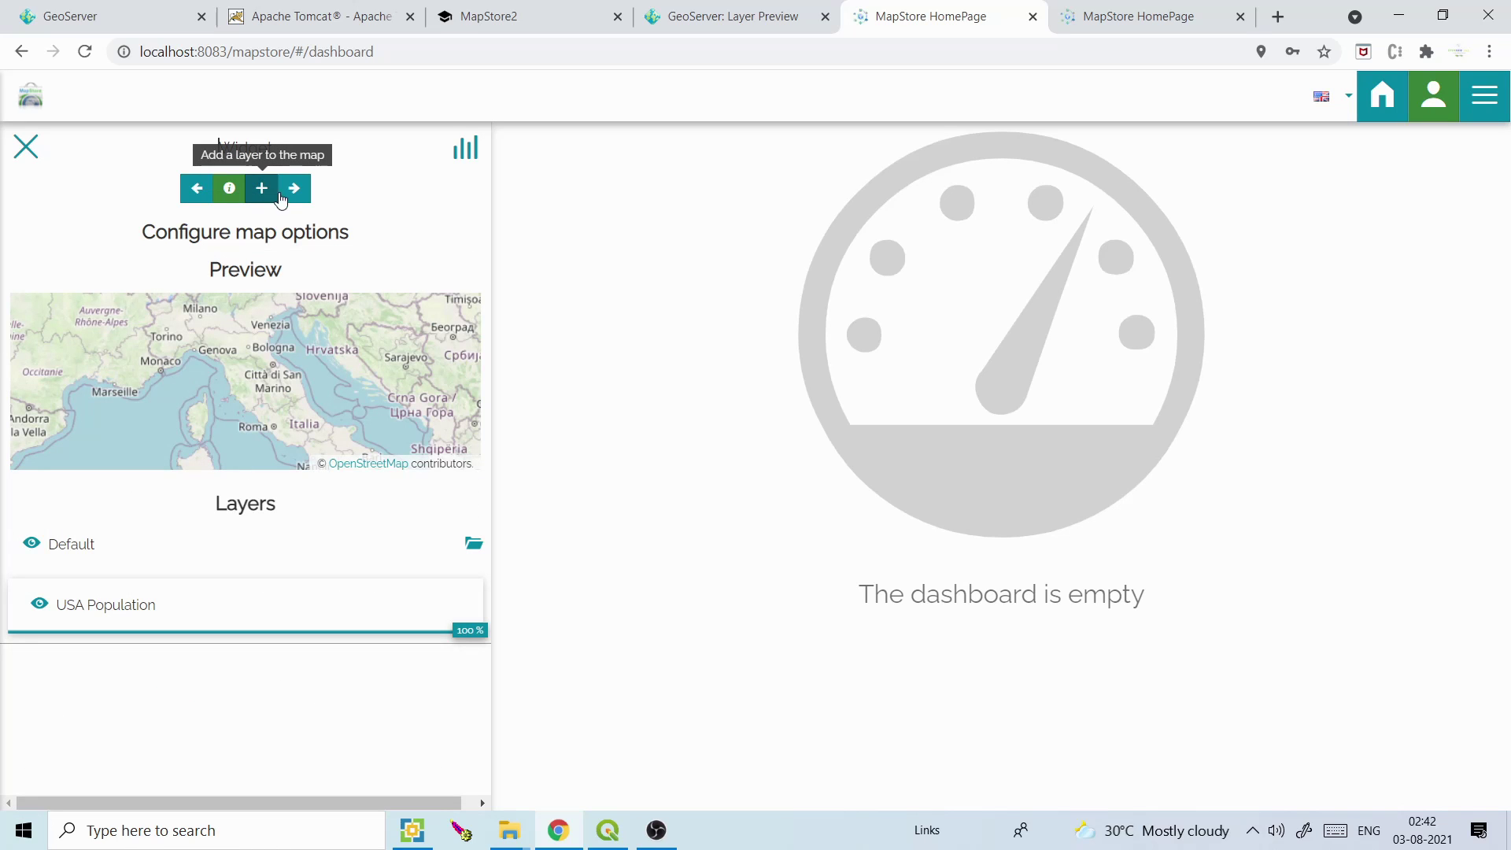
Title the widget USA Population and place it on the dashboard
{"action": "left_click", "coordinate": [294, 190]}
{"action": "left_click", "coordinate": [300, 305]}
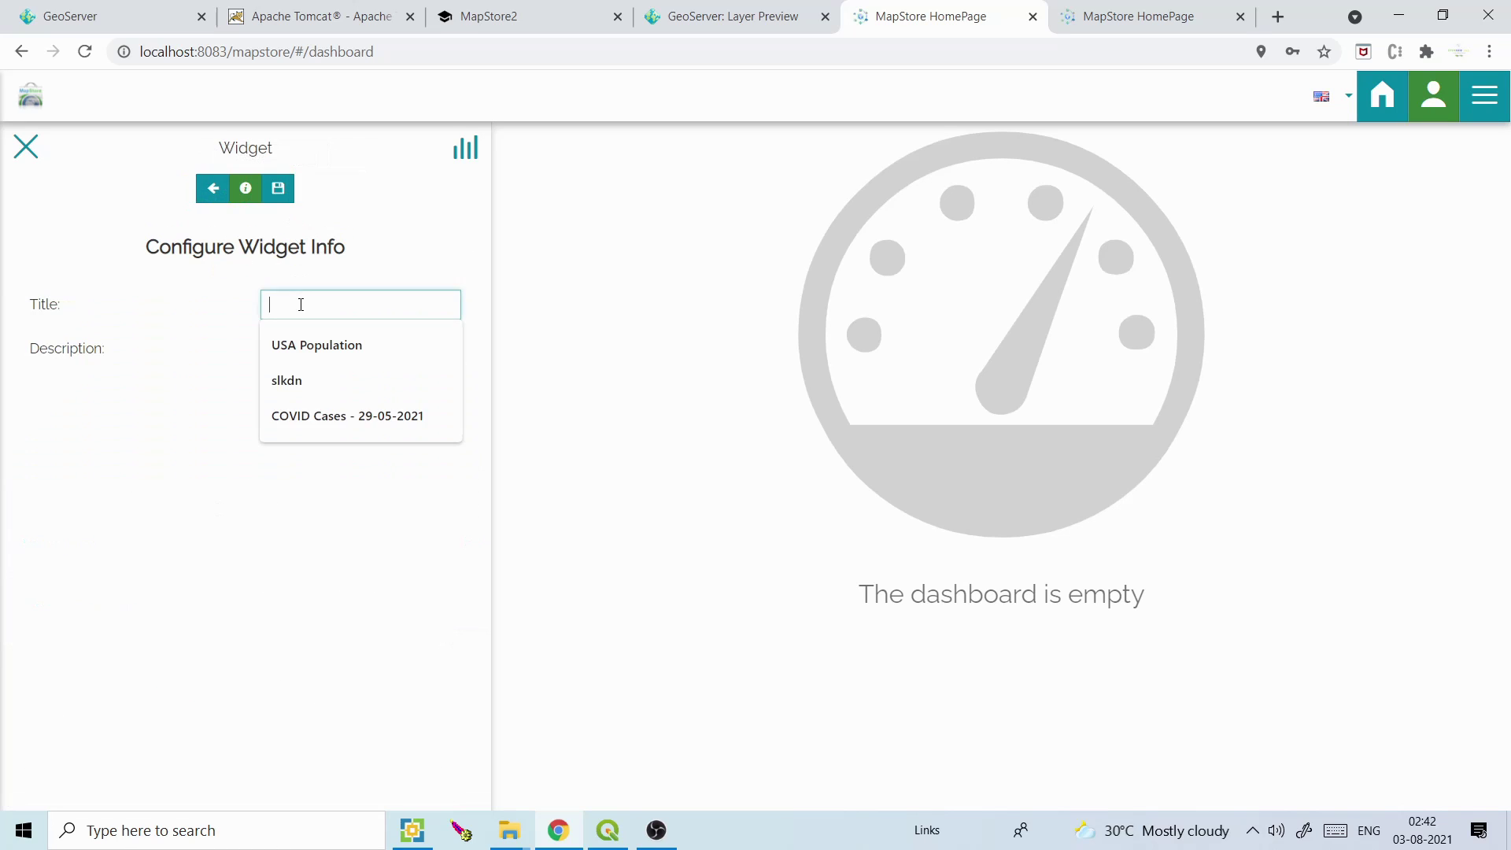
{"action": "left_click", "coordinate": [300, 344]}
{"action": "left_click", "coordinate": [278, 189]}
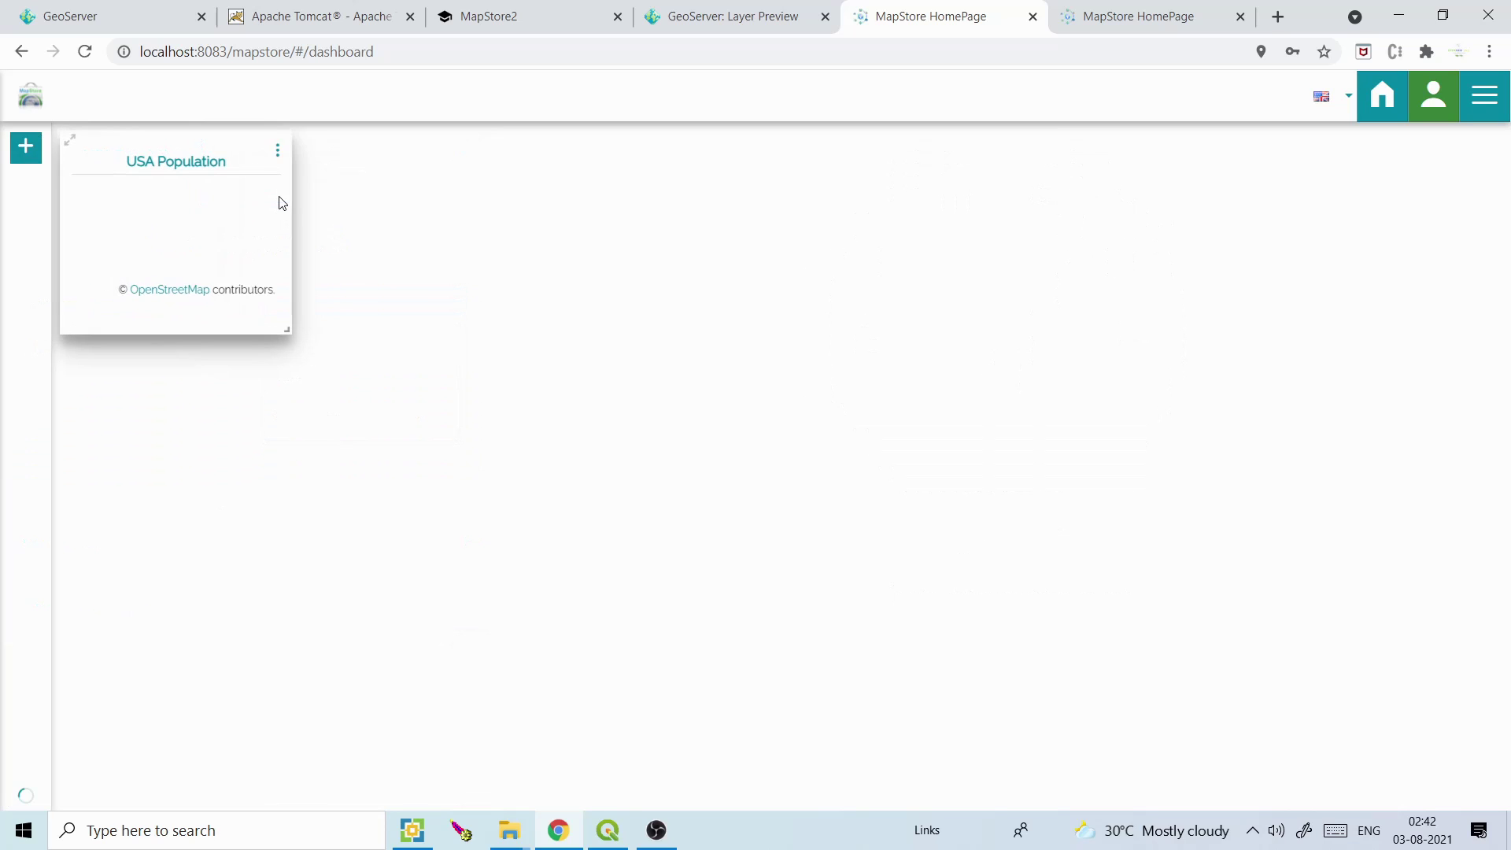
Enlarge the USA Population widget, move it right, abandon a Counter widget, and go to the map viewer
{"action": "left_click_drag", "start_coordinate": [290, 325], "coordinate": [656, 454]}
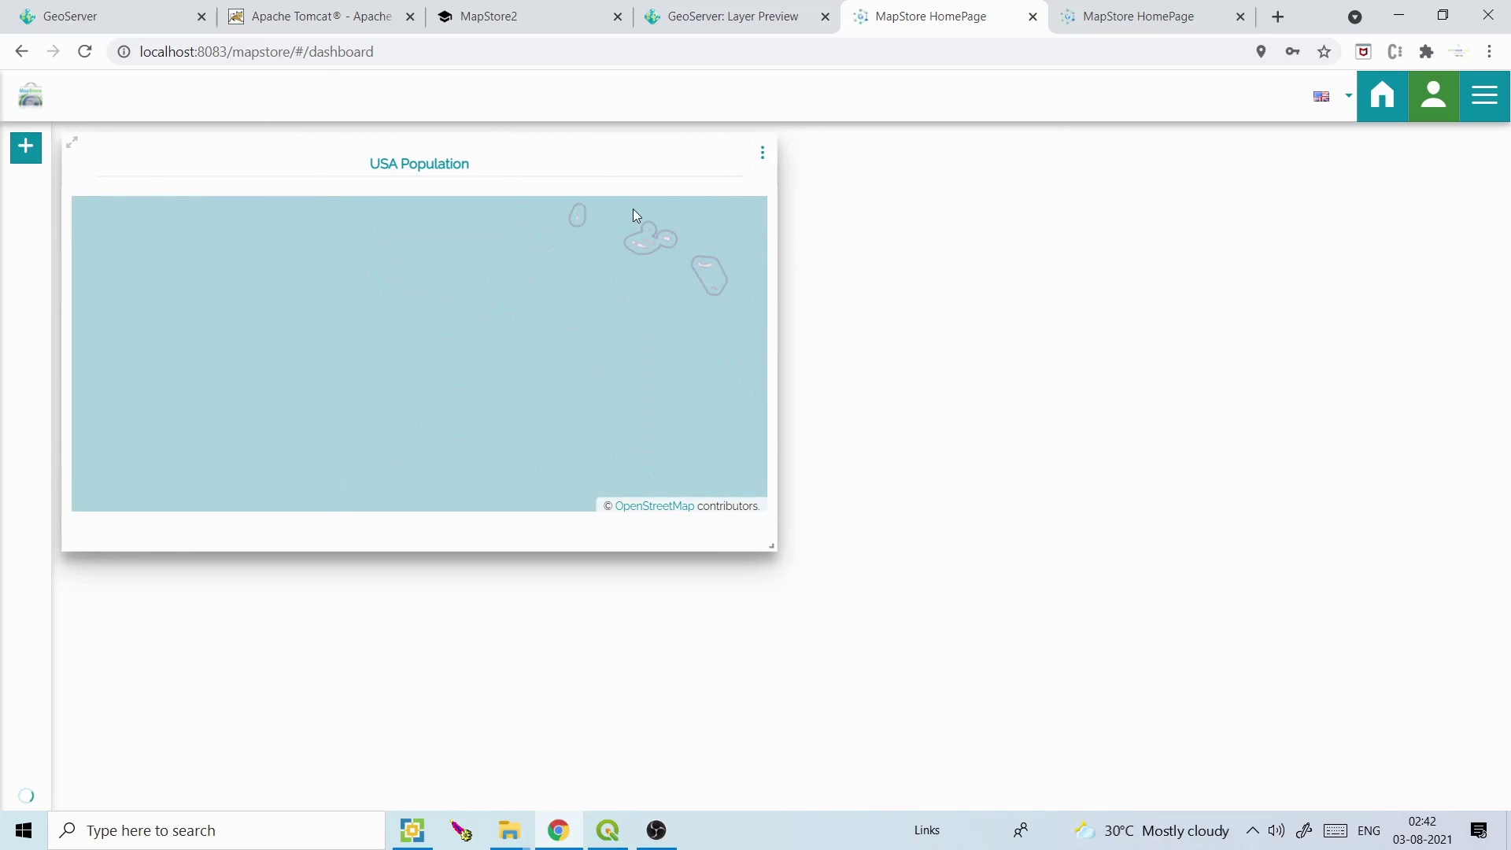
{"action": "left_click_drag", "start_coordinate": [589, 159], "coordinate": [870, 144]}
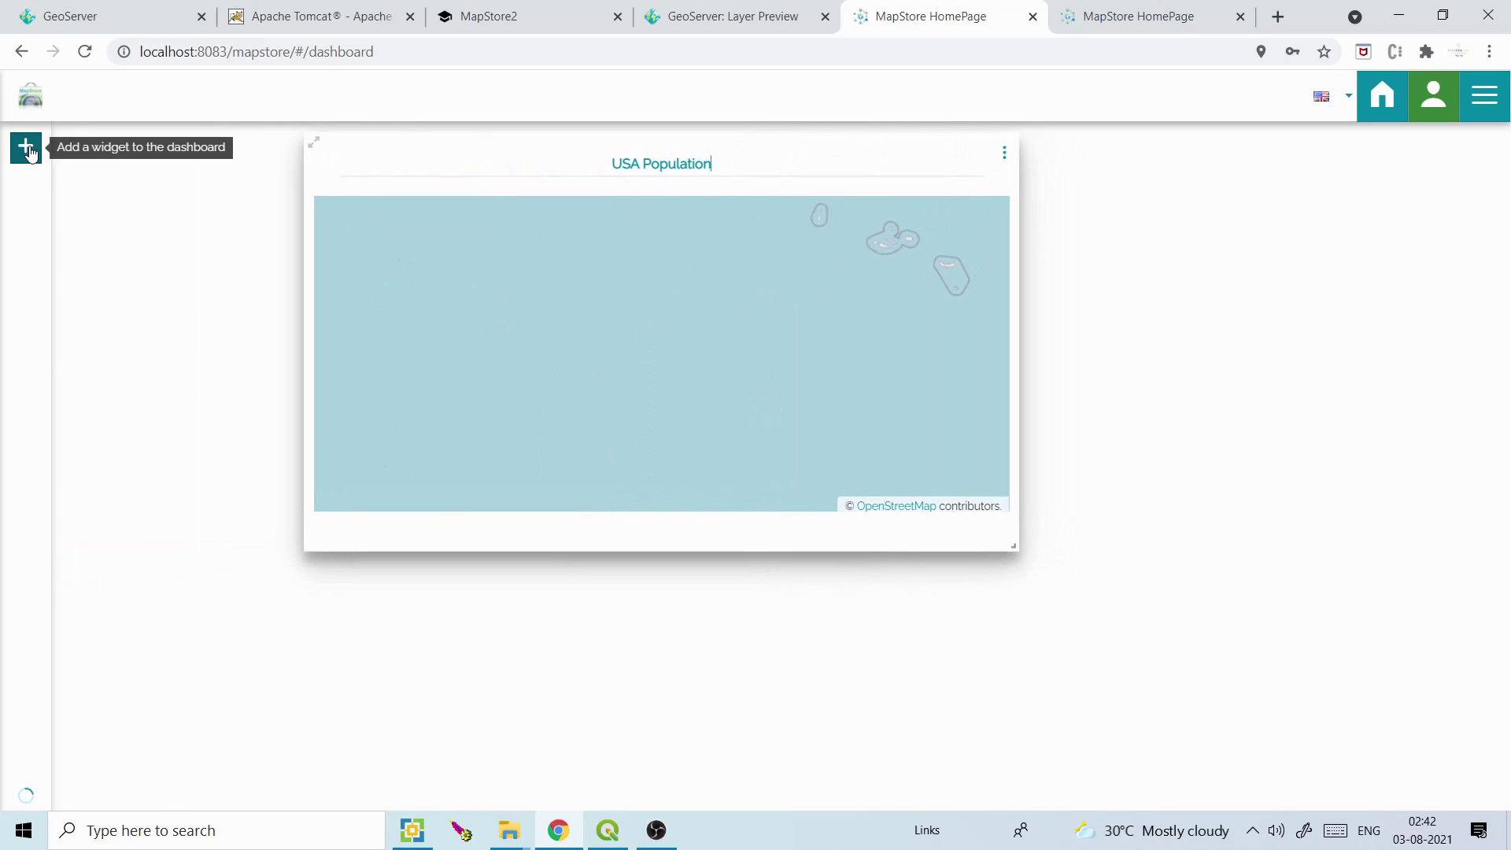
{"action": "left_click", "coordinate": [26, 146]}
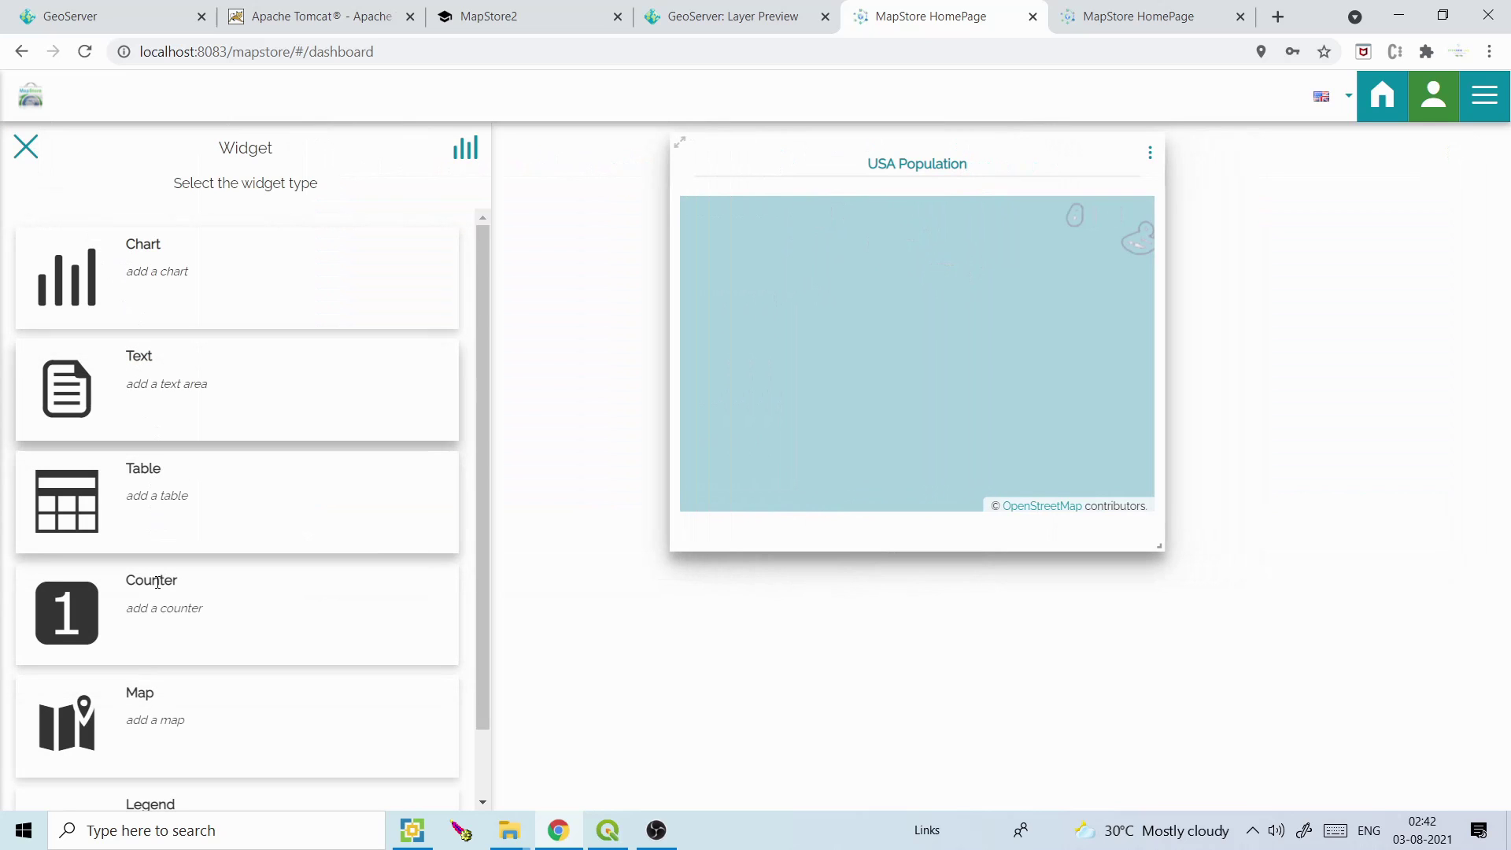
{"action": "left_click", "coordinate": [159, 624]}
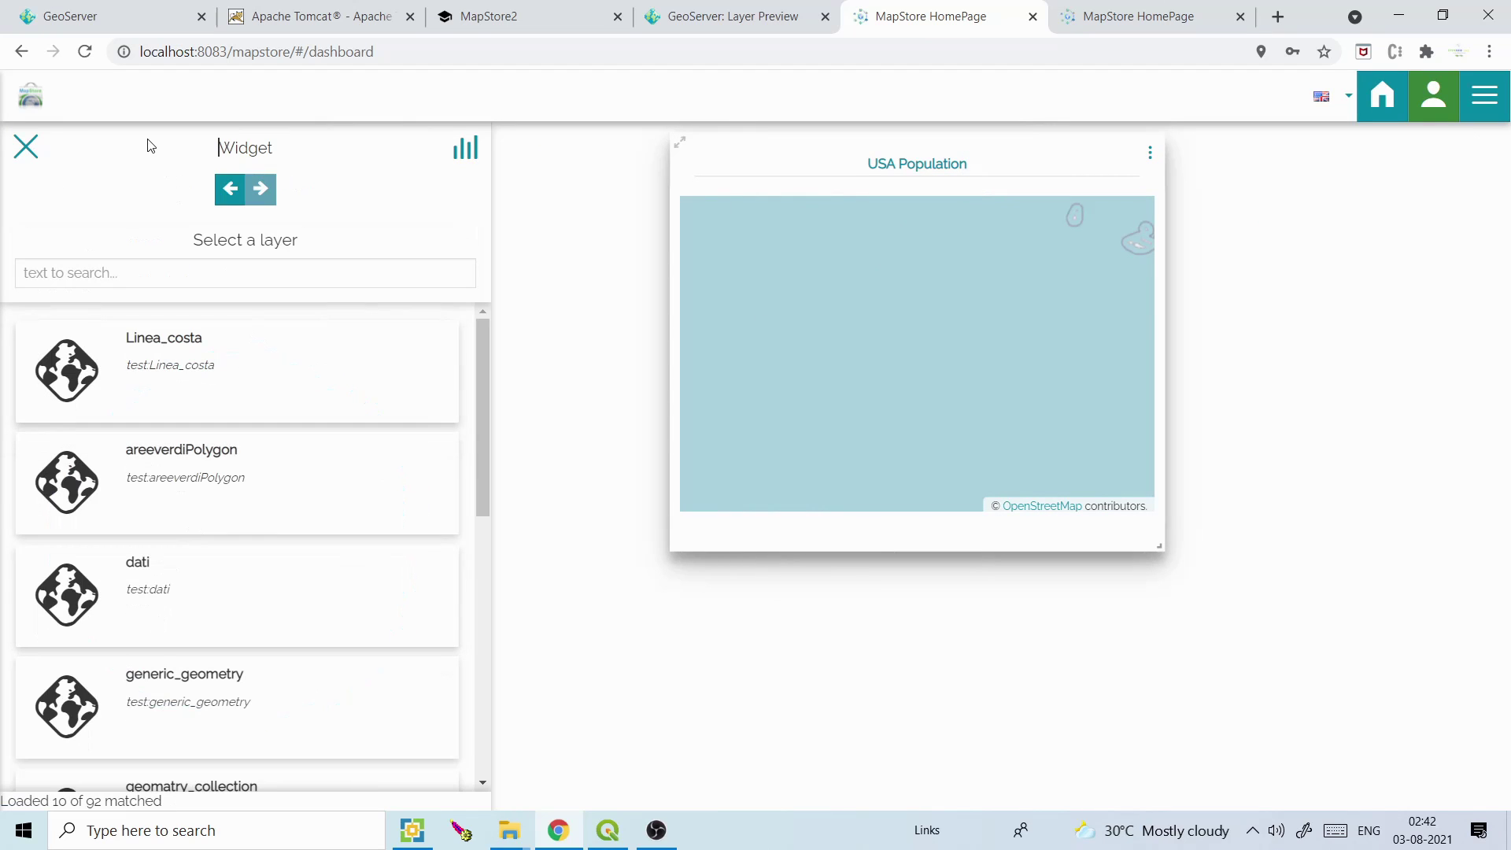
{"action": "left_click", "coordinate": [26, 148]}
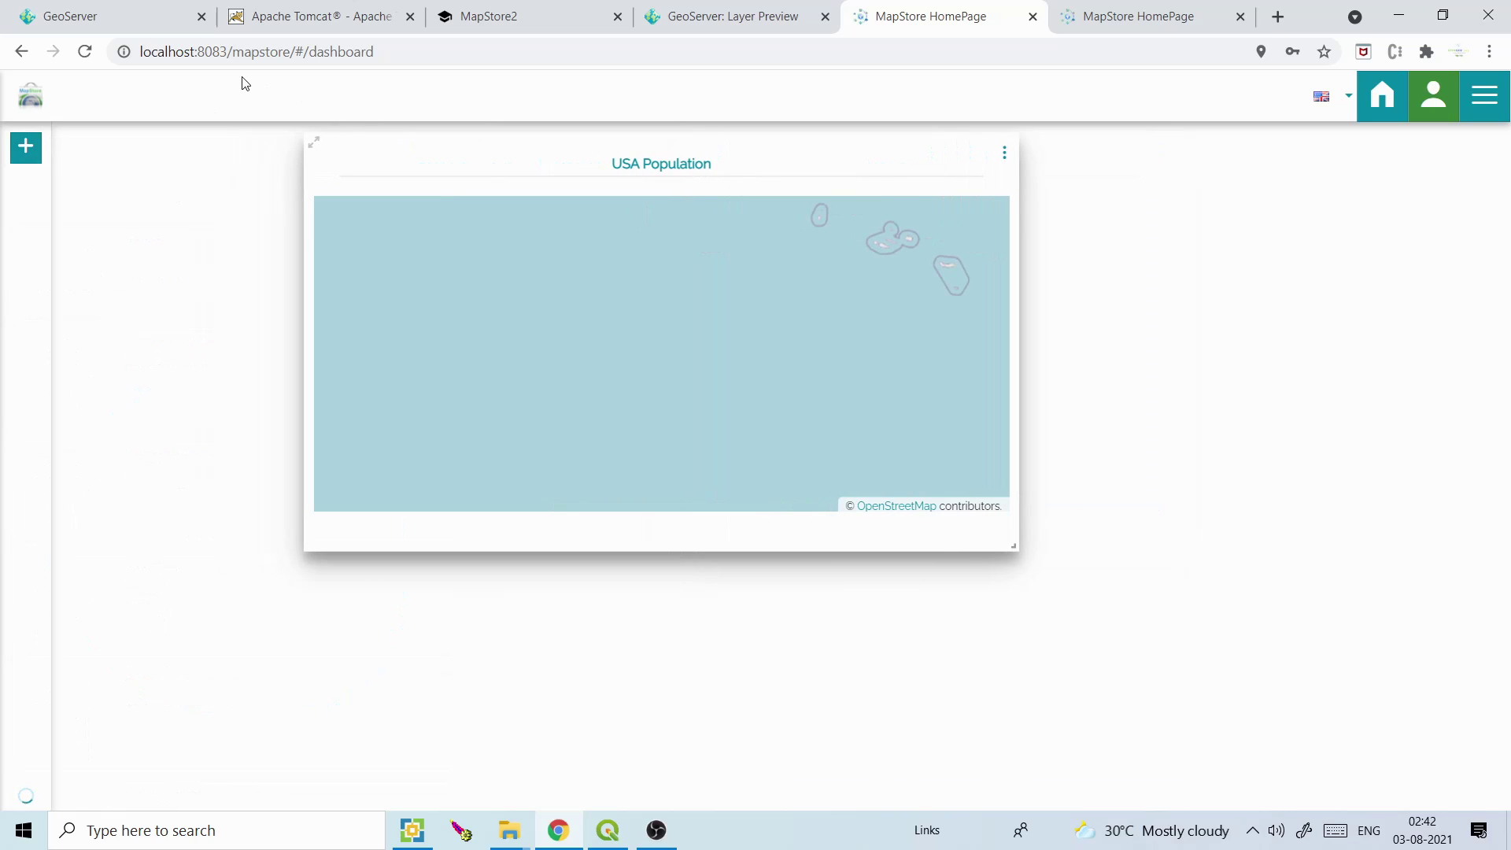
{"action": "left_click", "coordinate": [1092, 10]}
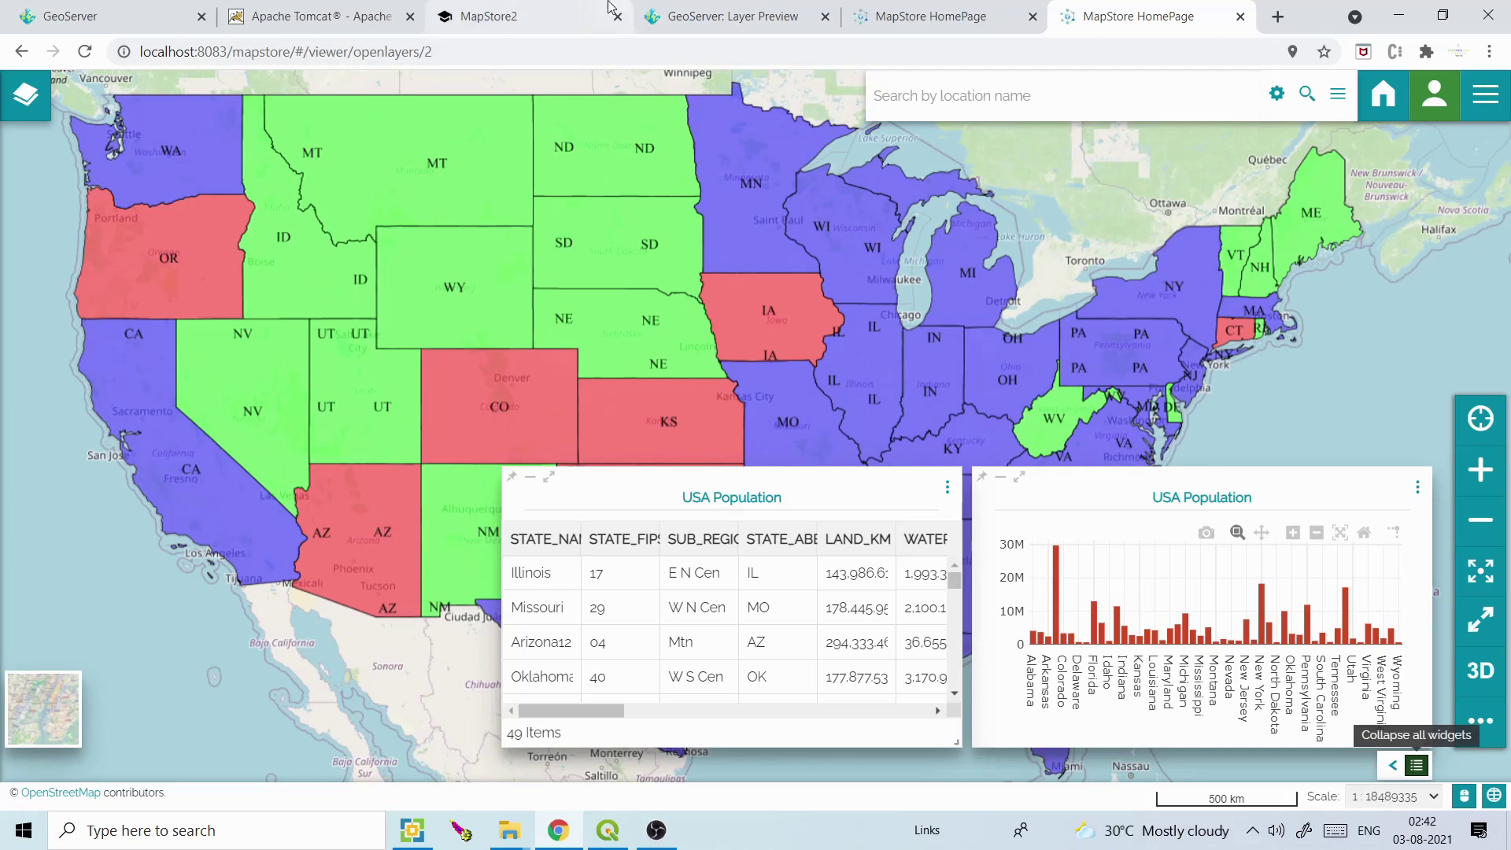
Open the Users Guide from the MapStore2 docs in a new tab and view its Home Page Overview
{"action": "left_click", "coordinate": [525, 10]}
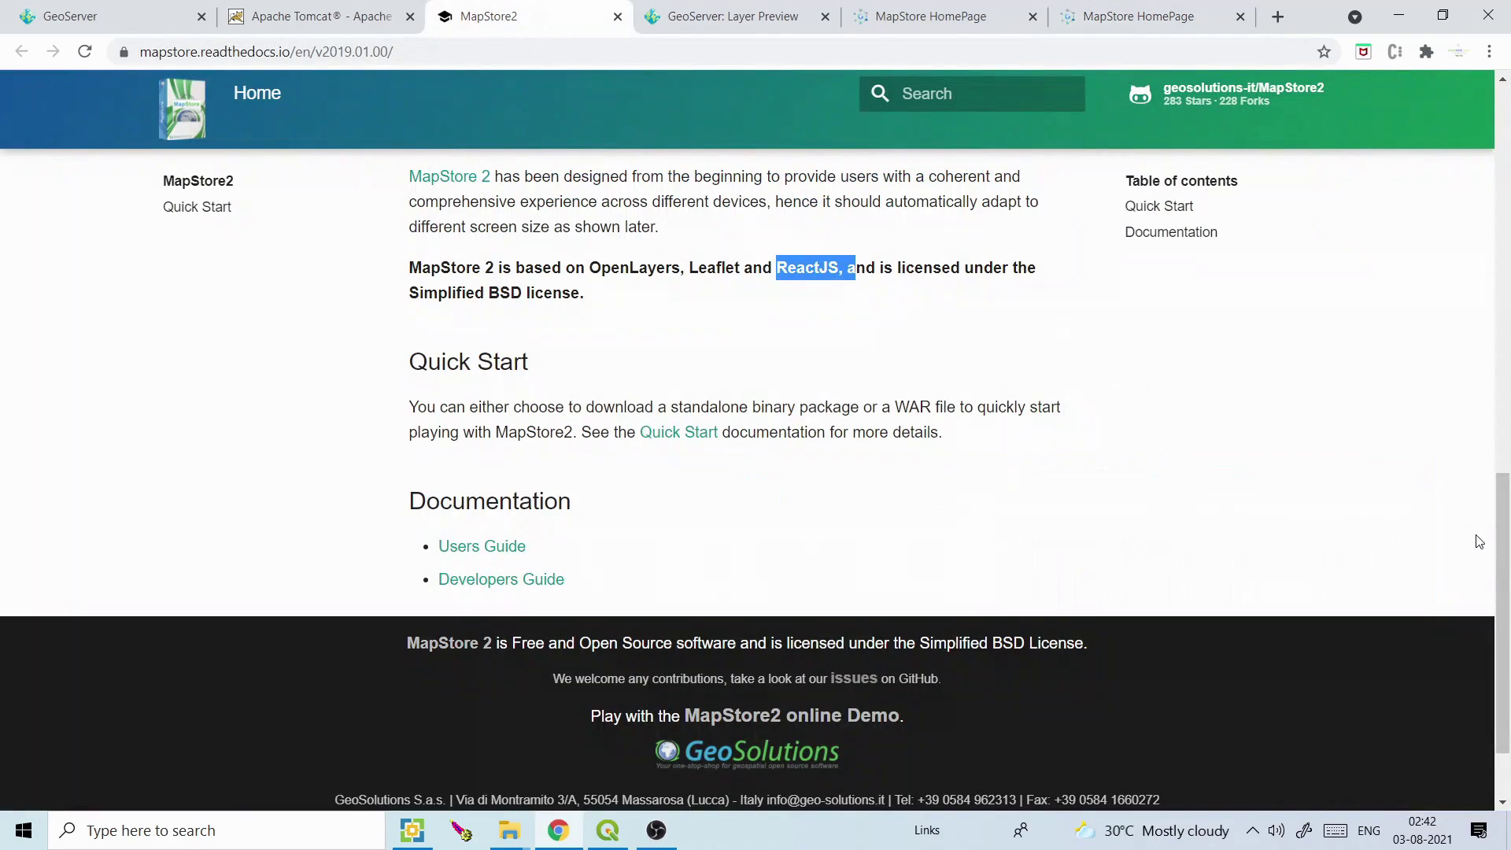
{"action": "left_click_drag", "start_coordinate": [1503, 543], "coordinate": [1506, 630]}
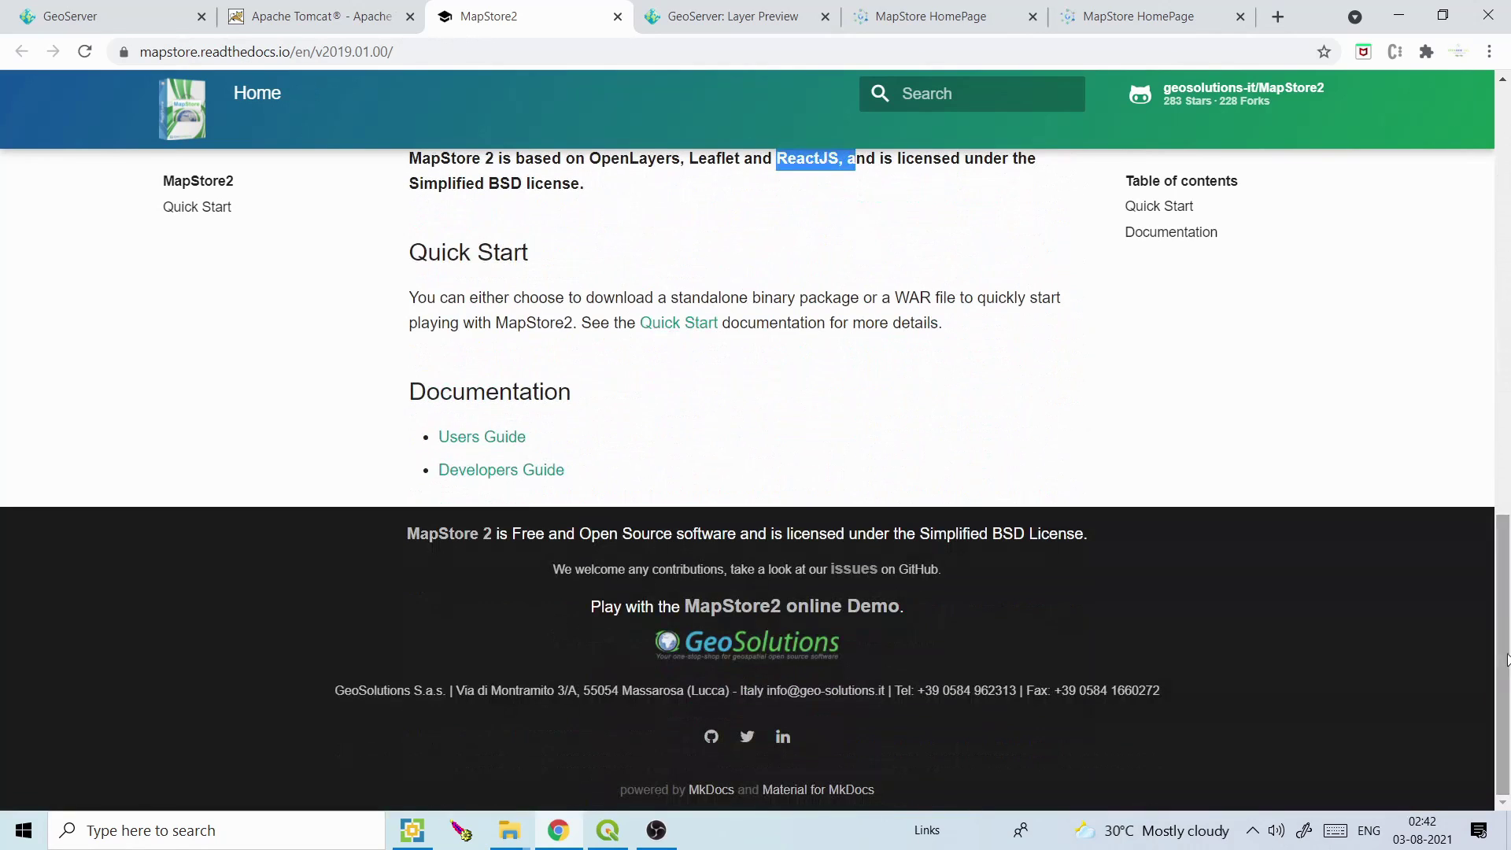
{"action": "right_click", "coordinate": [508, 445]}
{"action": "left_click", "coordinate": [532, 453]}
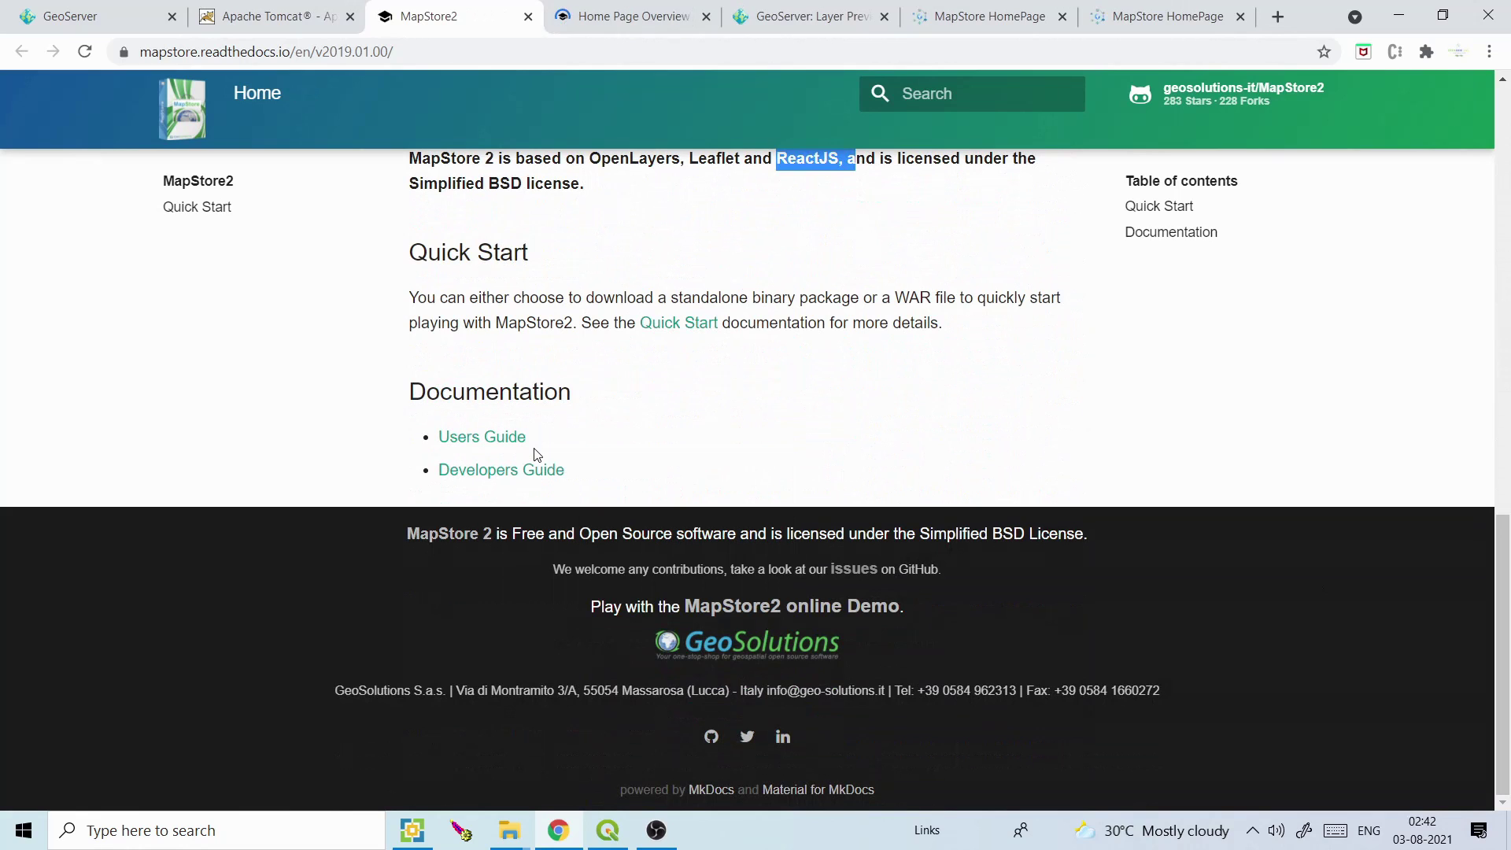
{"action": "left_click", "coordinate": [621, 15]}
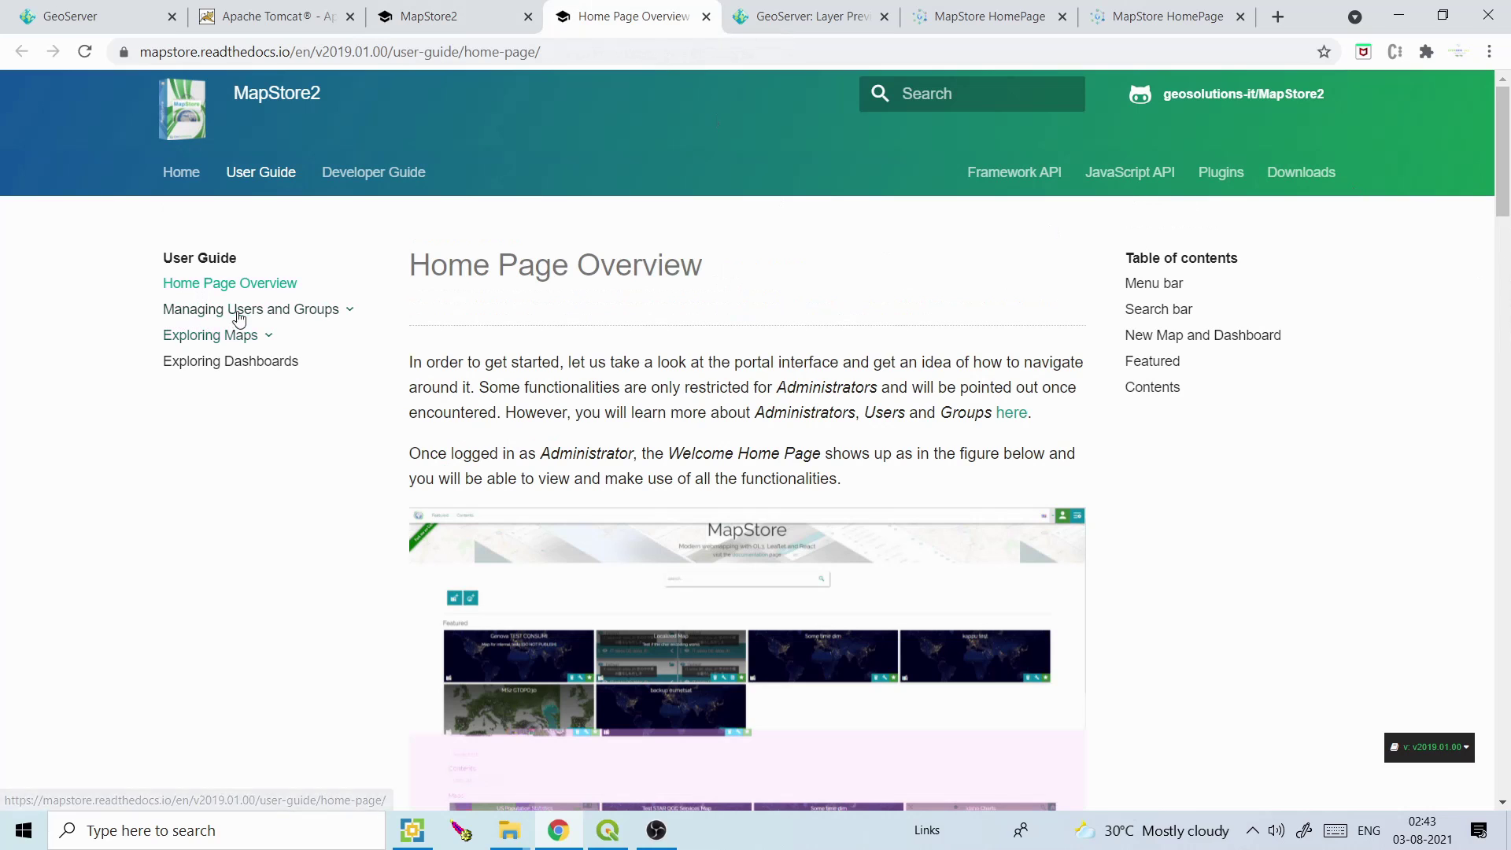
{"action": "left_click", "coordinate": [476, 22]}
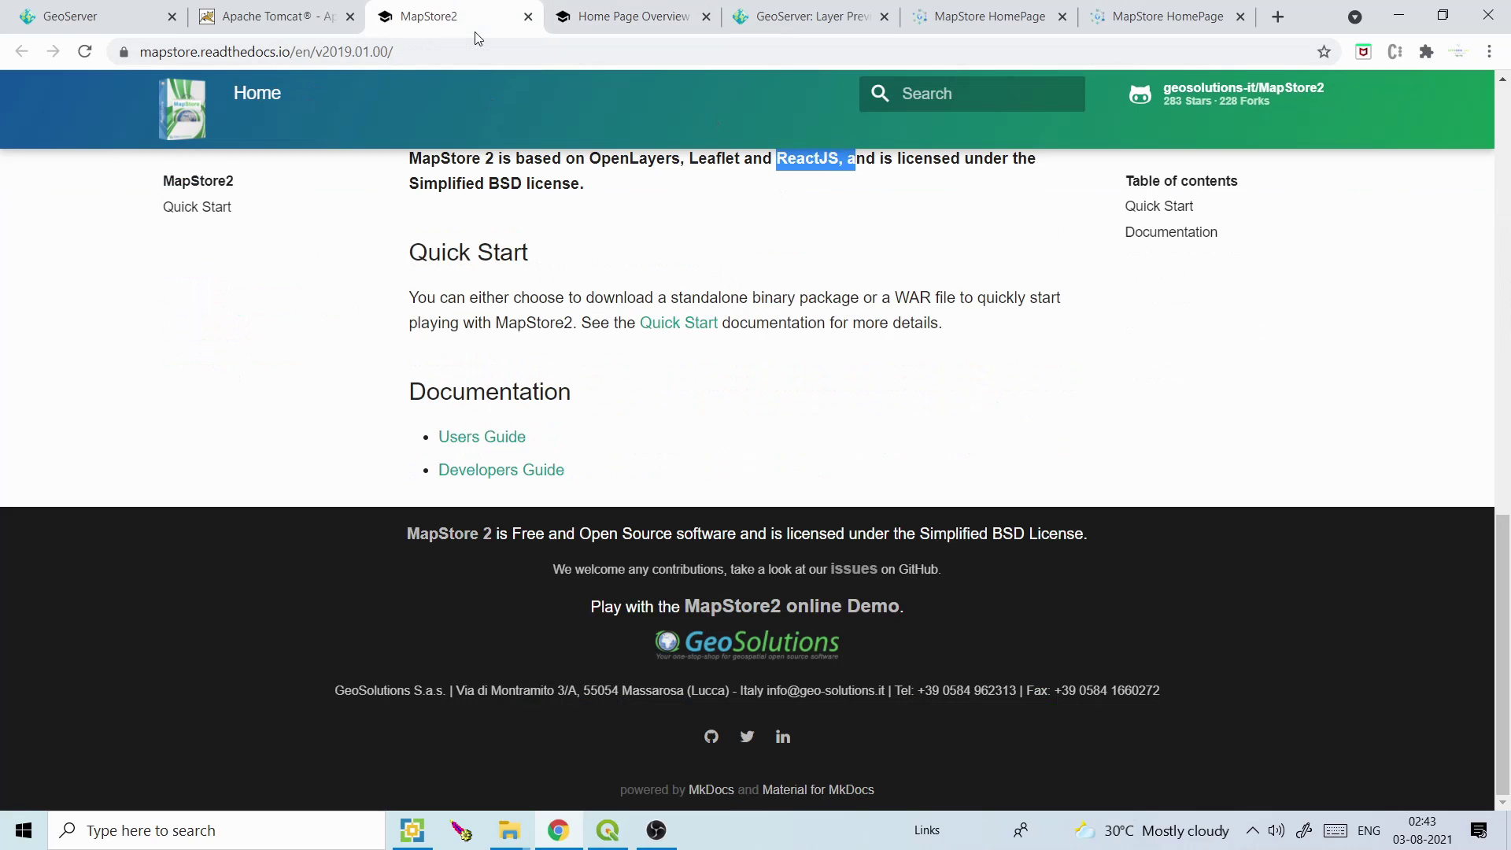
Open the Developers Guide in a new tab, read Dev Setup and Run, then return to the dashboard
{"action": "right_click", "coordinate": [497, 471]}
{"action": "left_click", "coordinate": [540, 477]}
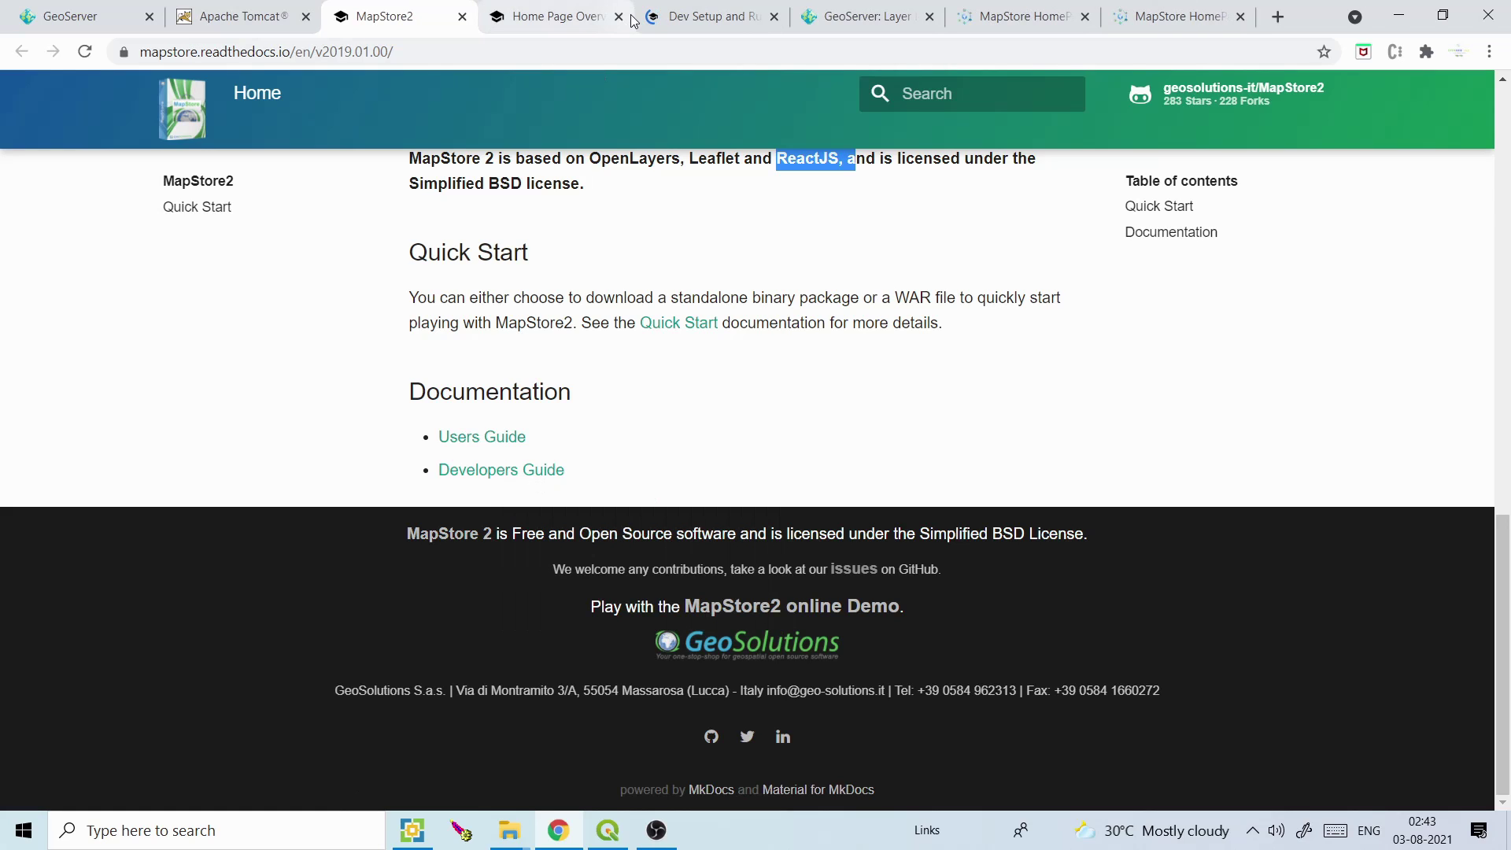
{"action": "left_click", "coordinate": [717, 16]}
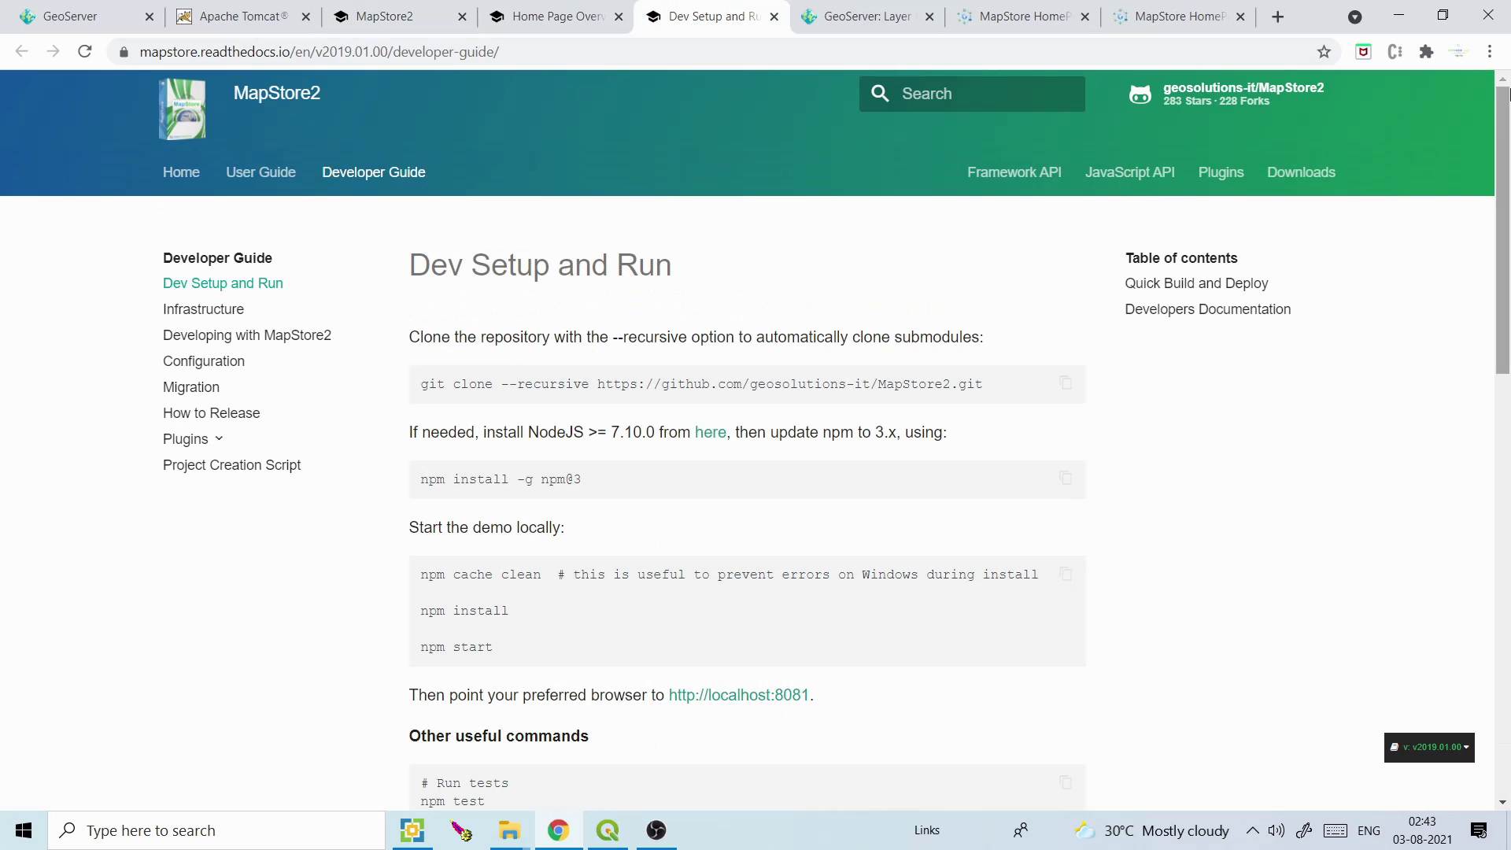
{"action": "scroll", "coordinate": [1507, 370], "scroll_direction": "down", "scroll_amount": 5}
{"action": "scroll", "coordinate": [1507, 370], "scroll_direction": "down", "scroll_amount": 1}
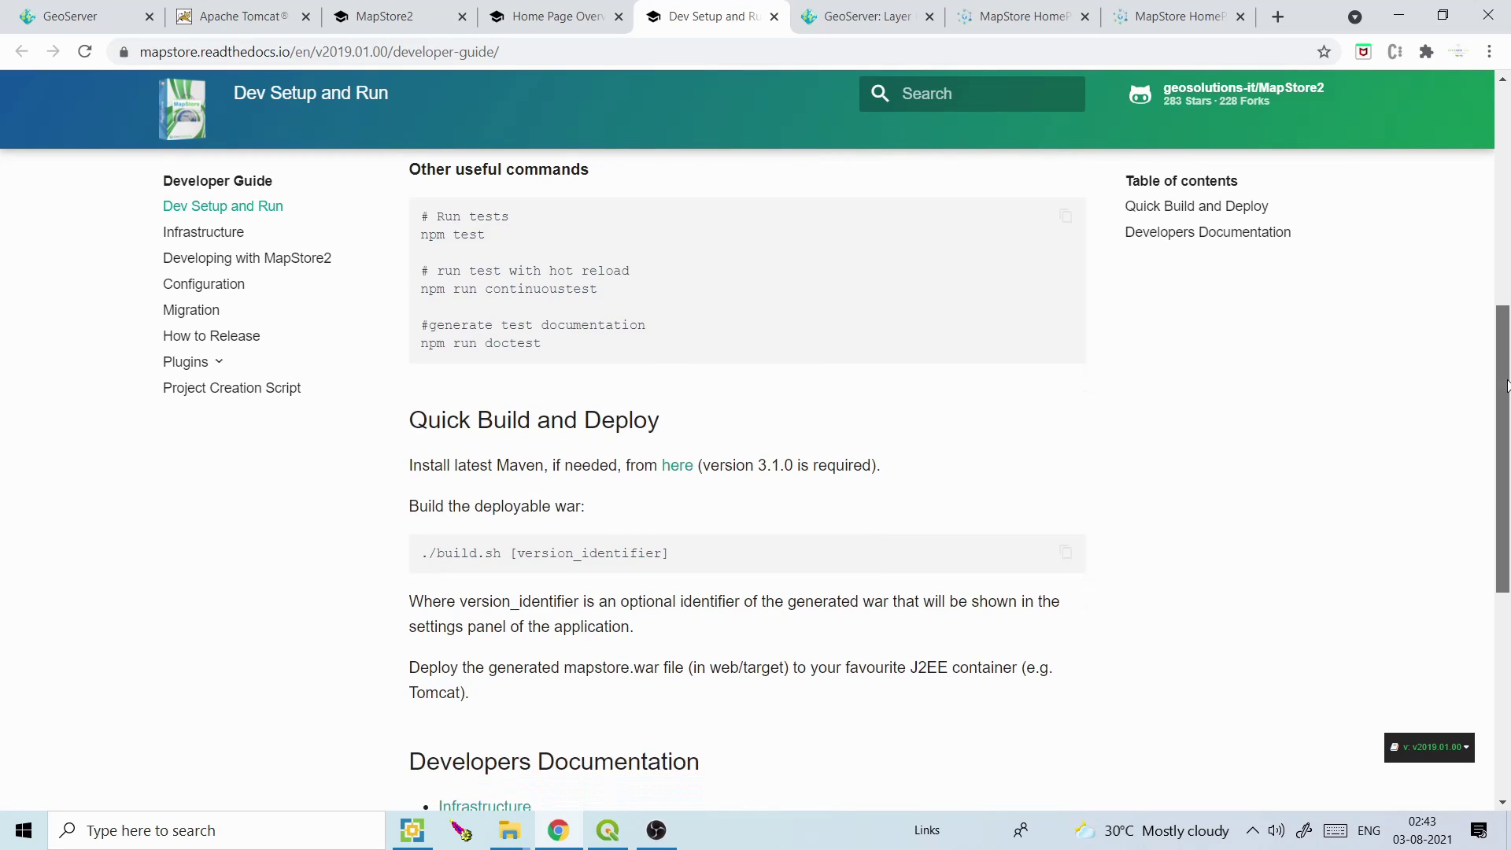
{"action": "left_click", "coordinate": [1018, 9]}
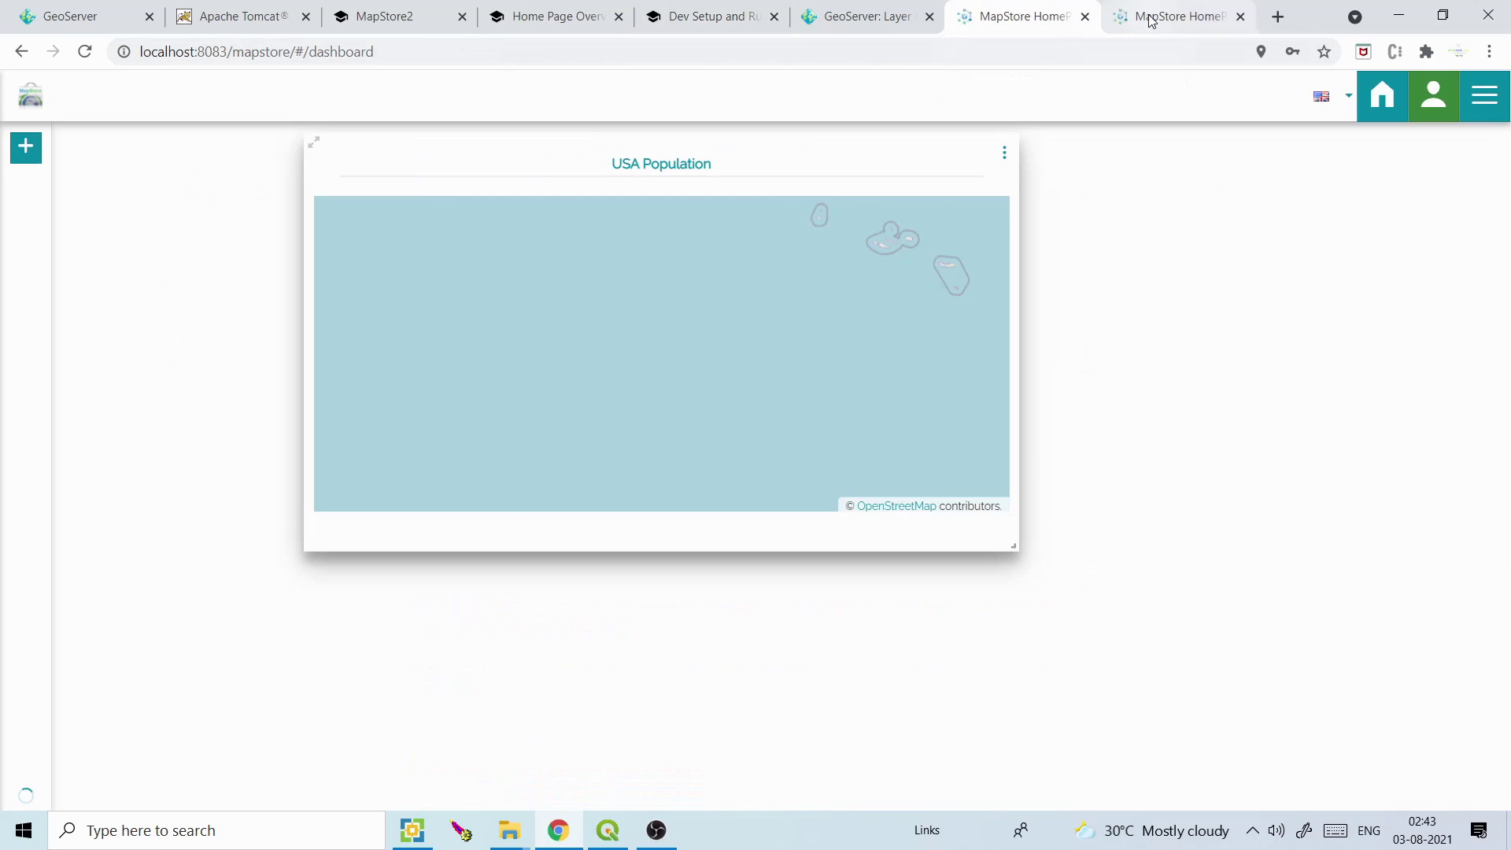
On the US states map viewer, search 'delhi' and zoom to Delhi, India
{"action": "left_click", "coordinate": [1149, 19]}
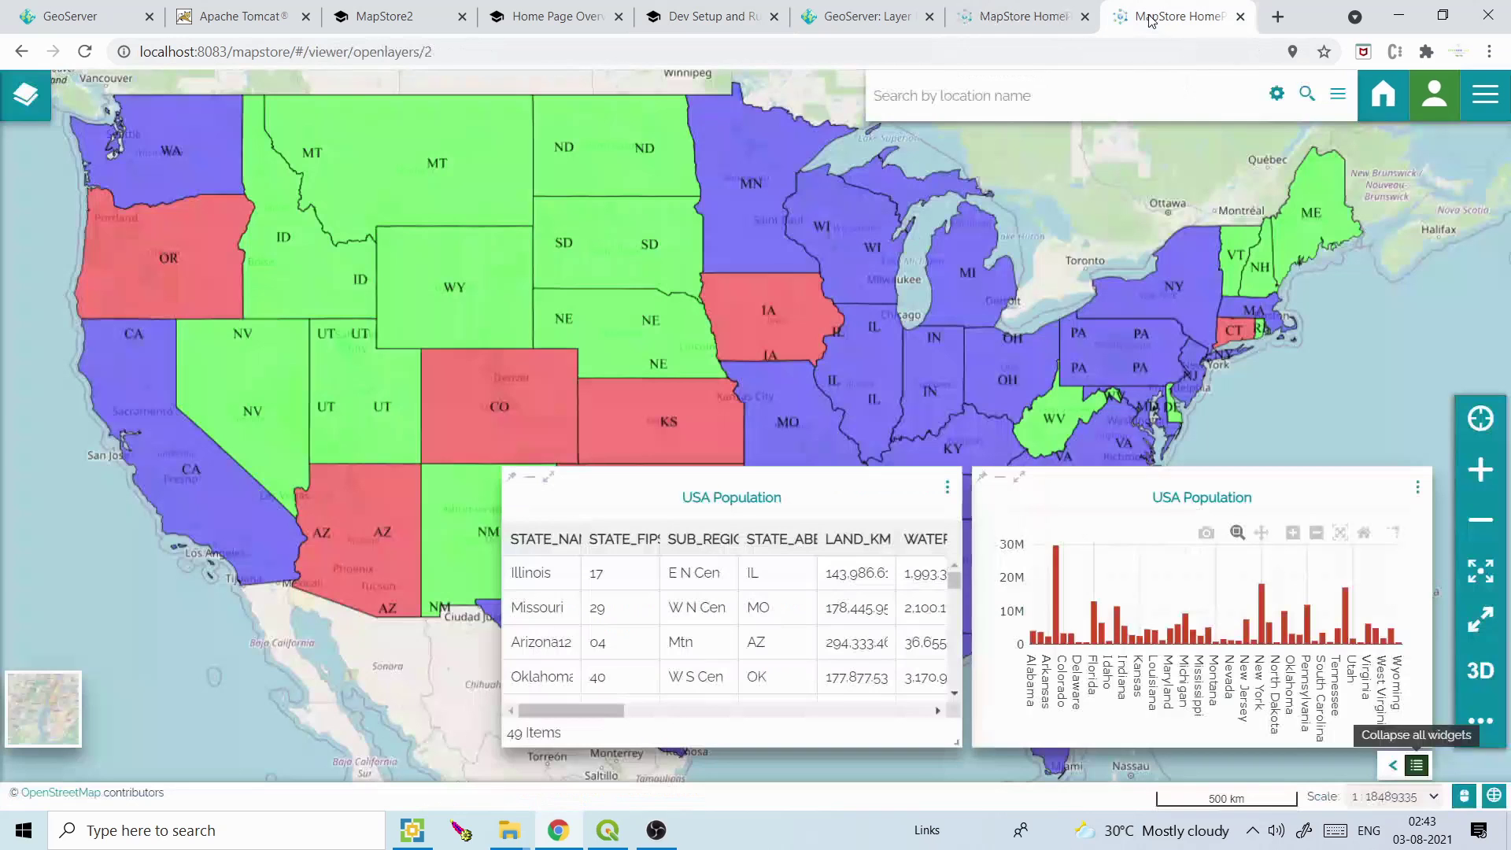
{"action": "left_click", "coordinate": [1186, 93]}
{"action": "type", "text": "d"}
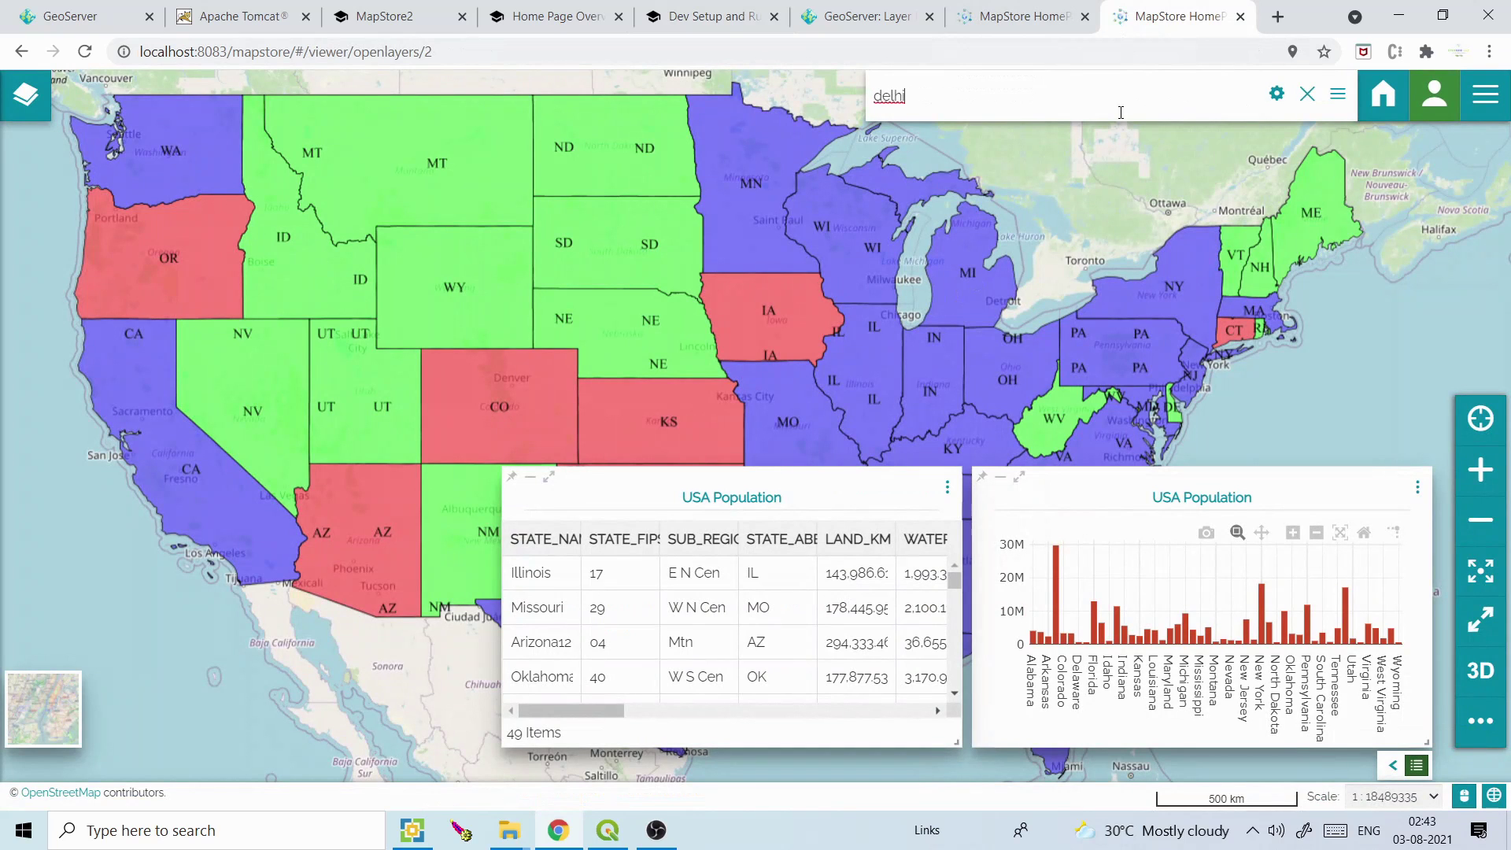
{"action": "type", "text": "elhi"}
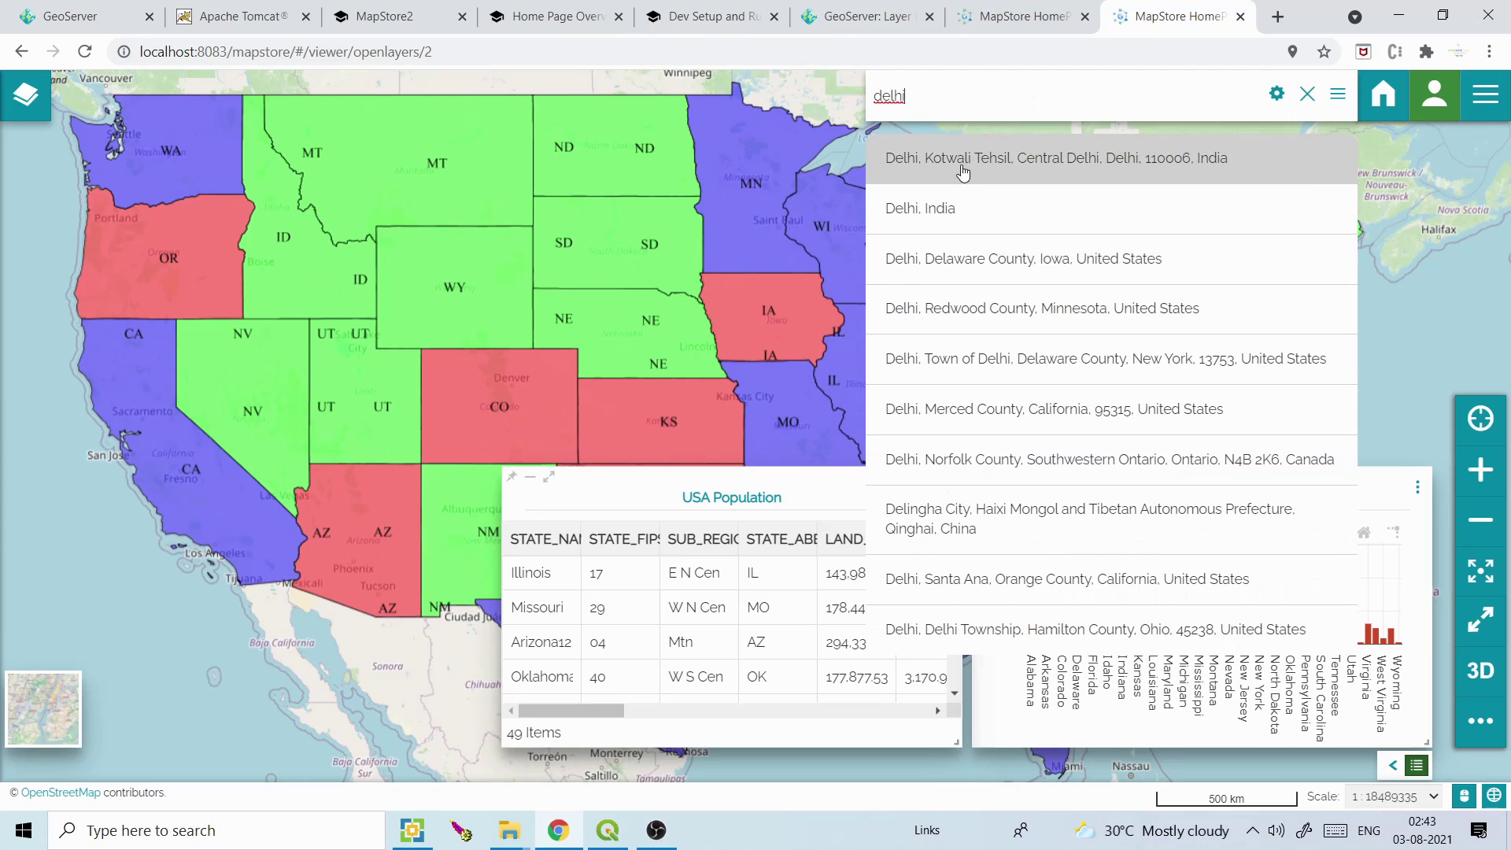
{"action": "left_click", "coordinate": [947, 197]}
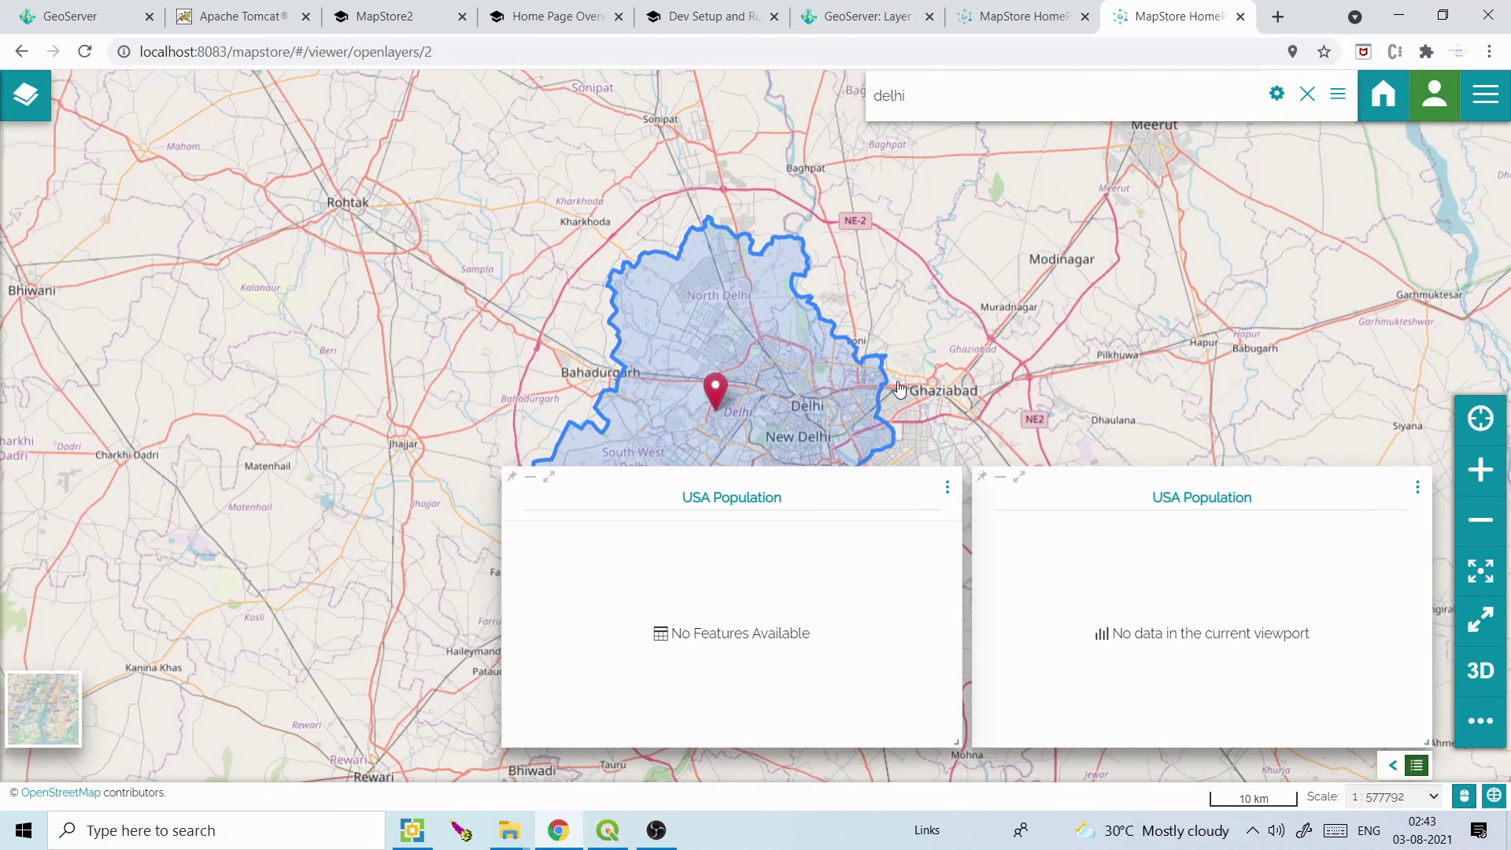
{"action": "left_click", "coordinate": [554, 15]}
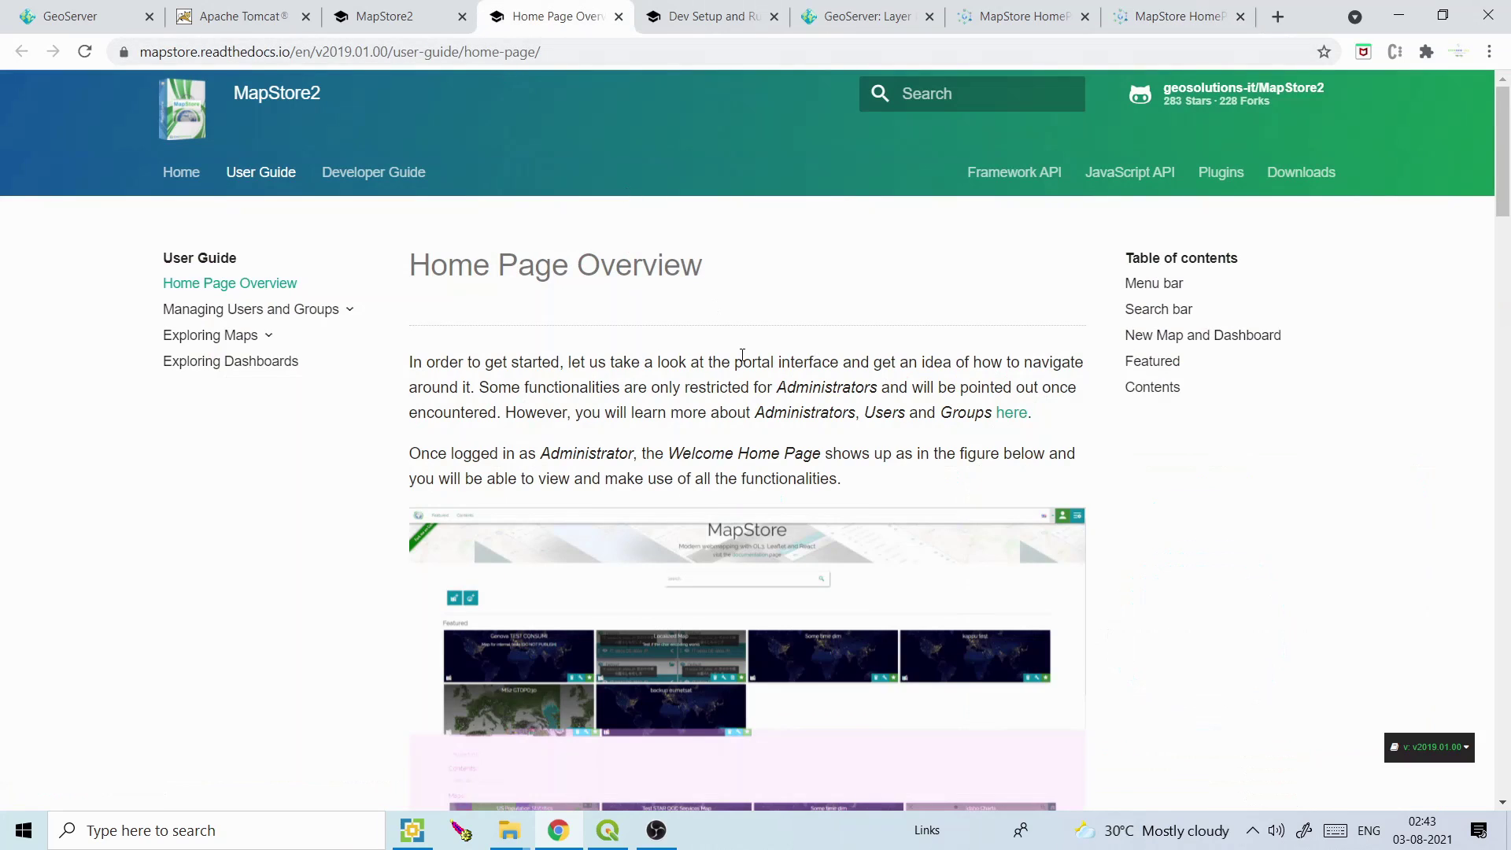
{"action": "left_click_drag", "start_coordinate": [1503, 187], "coordinate": [1508, 364]}
{"action": "scroll", "coordinate": [1508, 364], "scroll_direction": "down", "scroll_amount": 6}
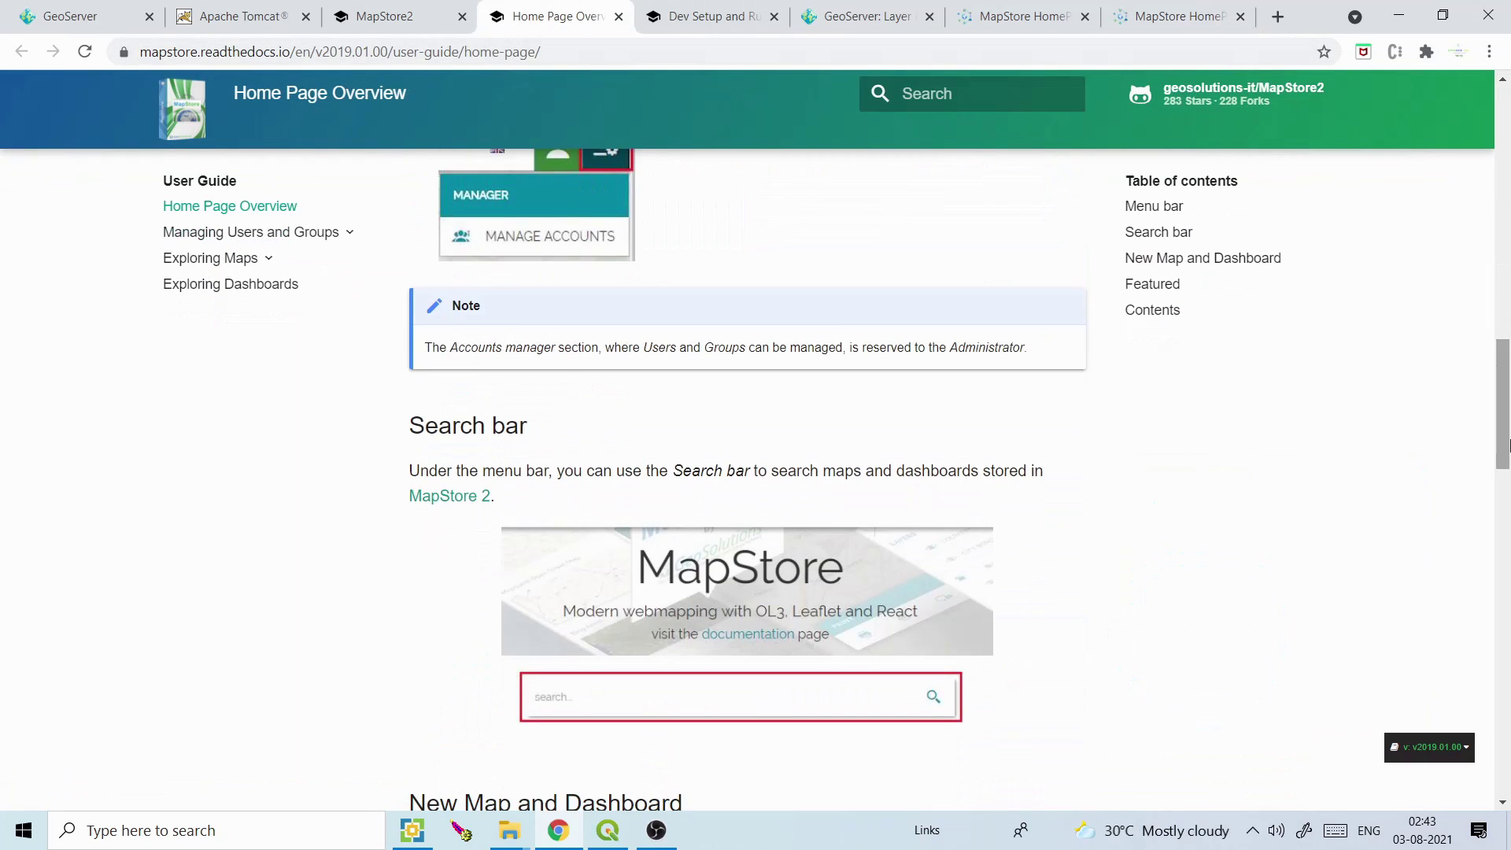
{"action": "left_click", "coordinate": [767, 10]}
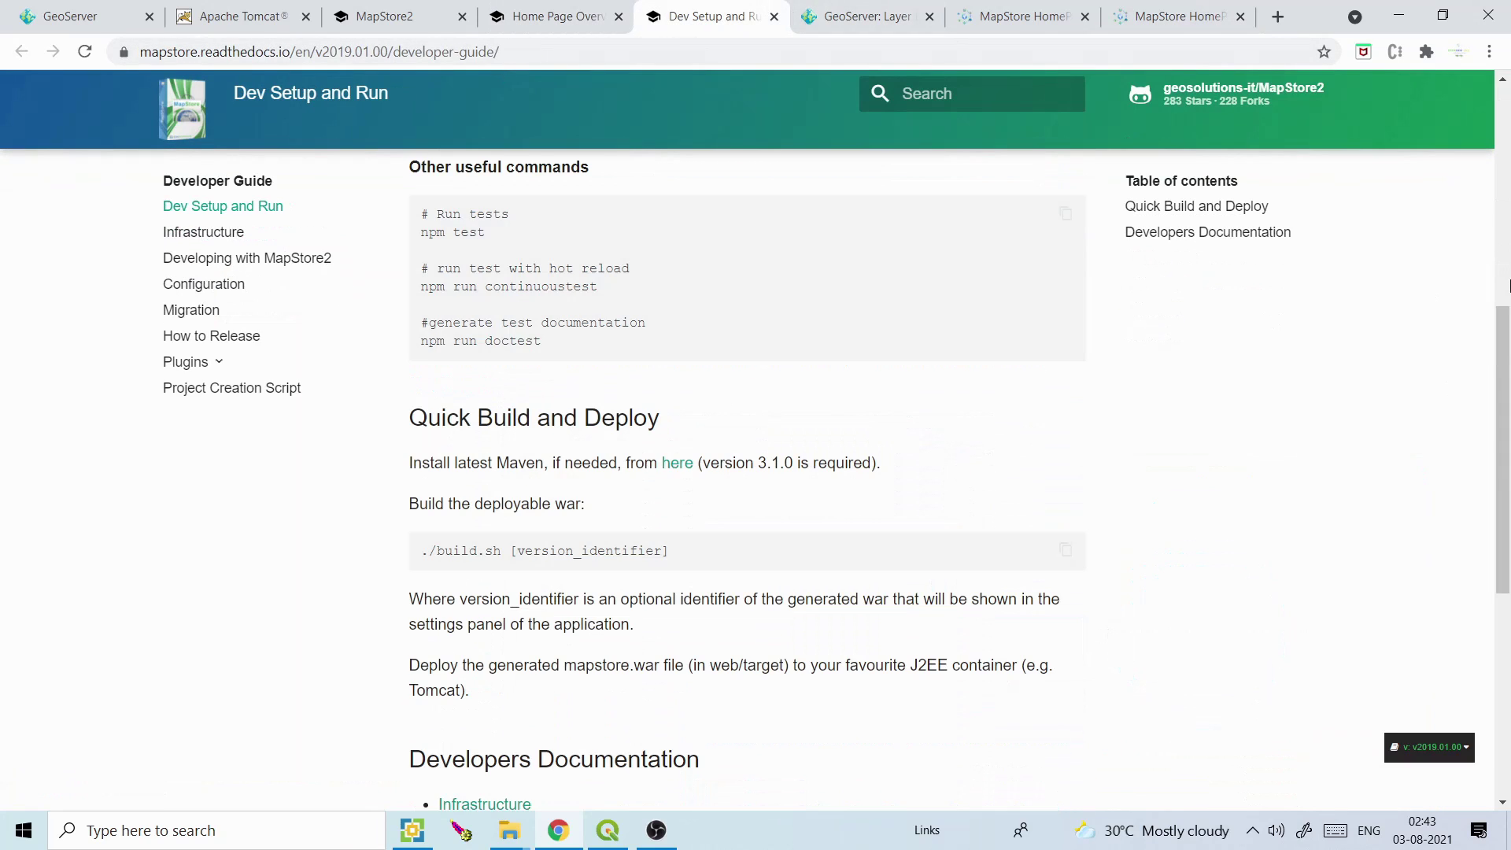
{"action": "left_click_drag", "start_coordinate": [1507, 362], "coordinate": [1509, 126]}
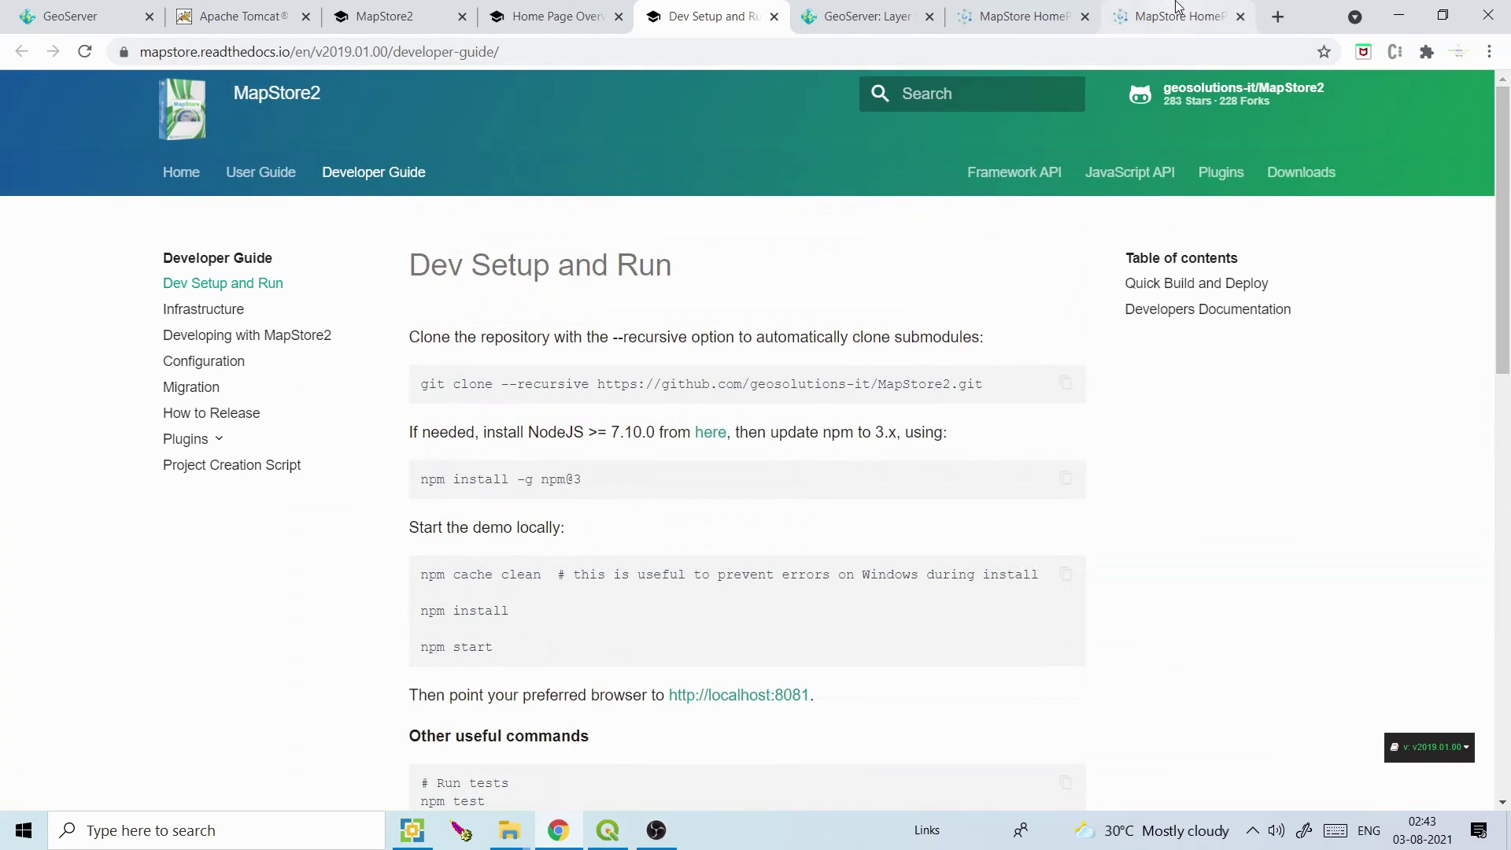
{"action": "left_click", "coordinate": [1165, 14]}
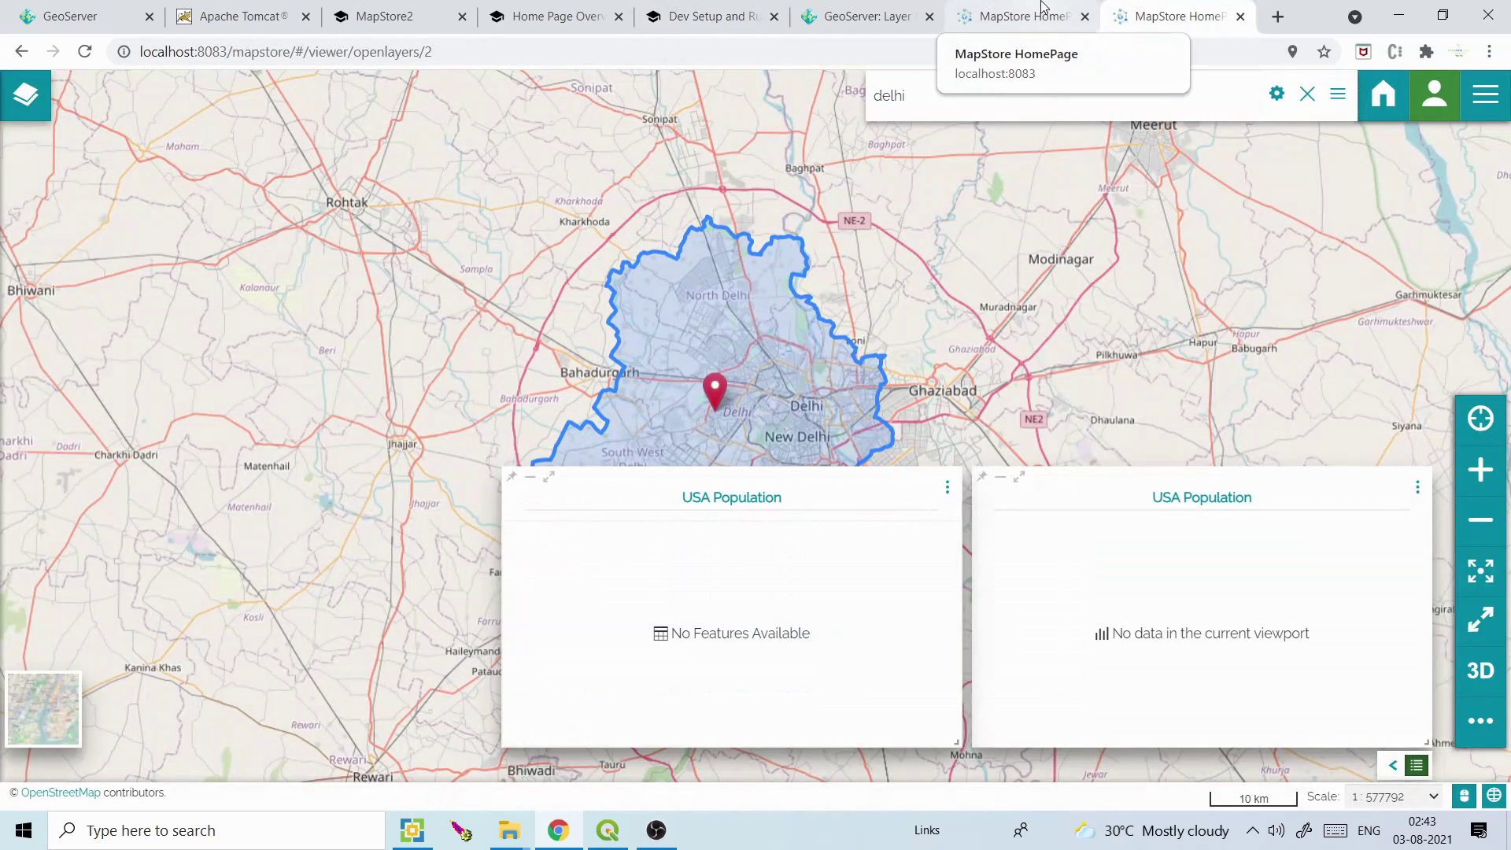